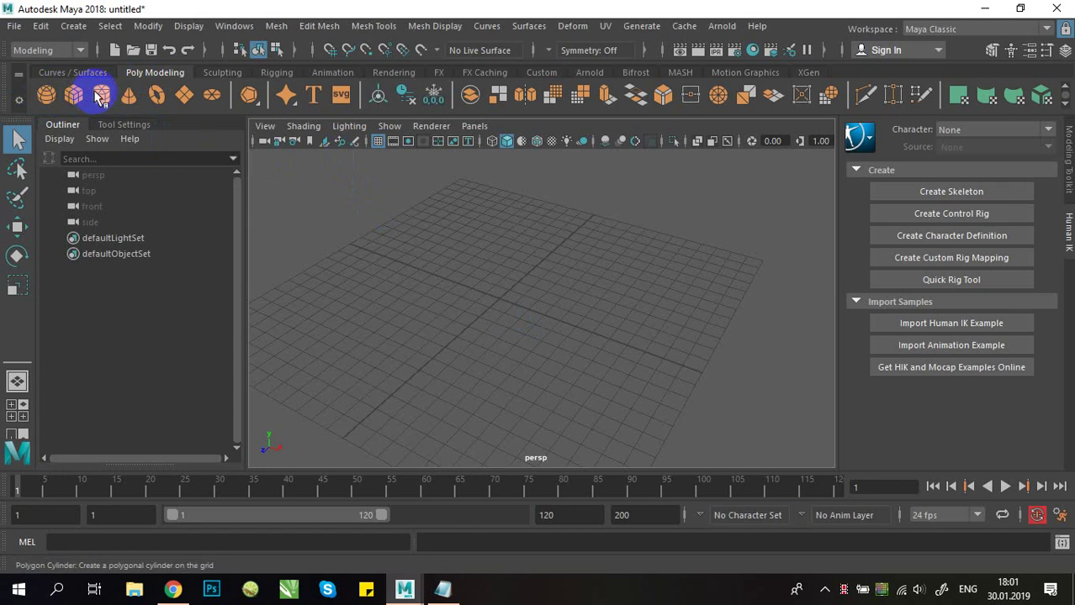
Step: Create a polygon cylinder at the centre of the grid and raise it along its vertical axis
{"action": "left_click", "coordinate": [250, 97]}
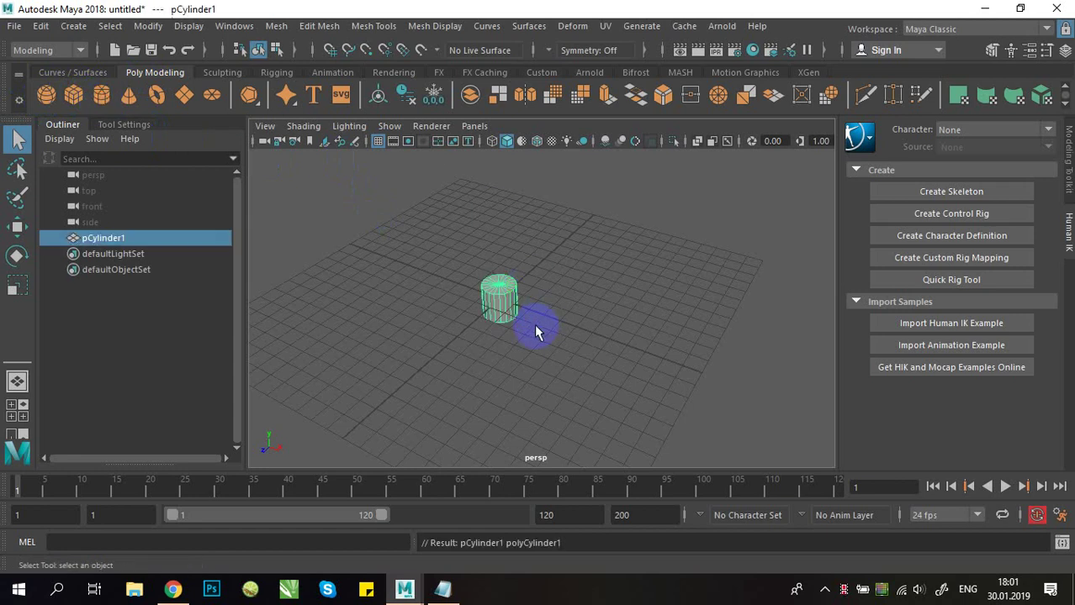
{"action": "left_click_drag", "start_coordinate": [532, 329], "coordinate": [590, 353], "text": "alt"}
{"action": "key", "text": "w"}
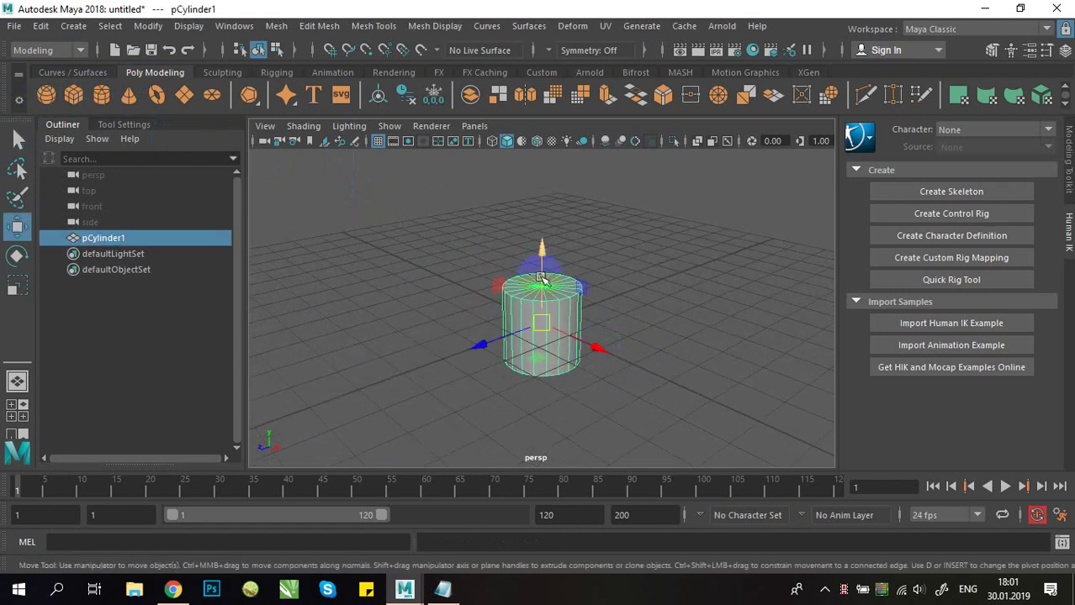
{"action": "left_click_drag", "start_coordinate": [546, 223], "coordinate": [600, 372]}
{"action": "mouse_move", "coordinate": [600, 373]}
{"action": "right_mouse_down", "text": "alt"}
{"action": "mouse_move", "coordinate": [544, 373]}
{"action": "mouse_move", "coordinate": [619, 390]}
{"action": "mouse_move", "coordinate": [583, 375]}
{"action": "right_mouse_up", "text": "alt"}
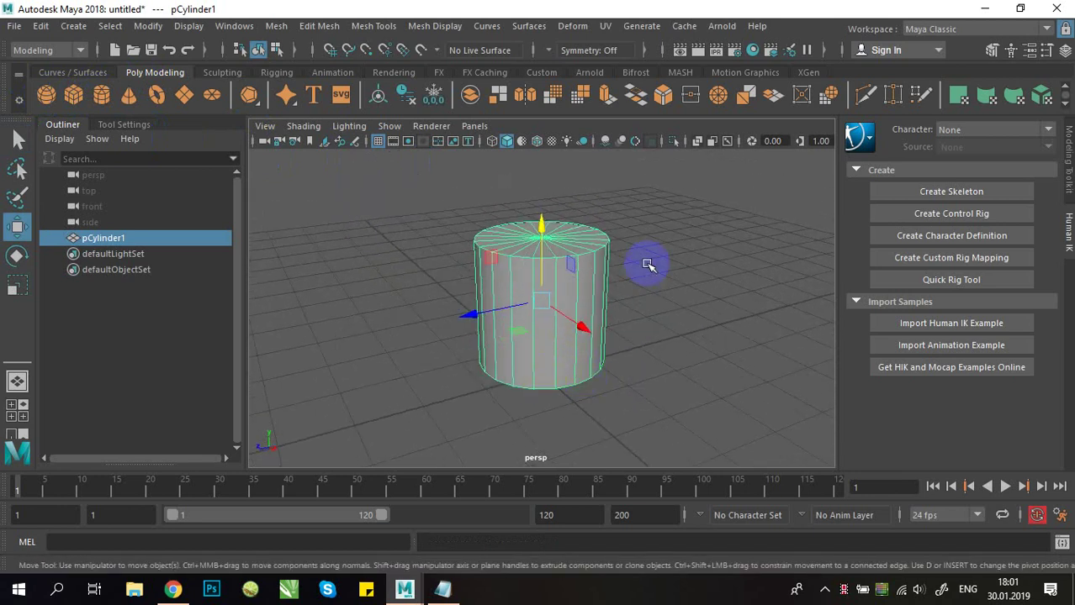
{"action": "left_click_drag", "start_coordinate": [576, 354], "coordinate": [486, 360], "text": "alt"}
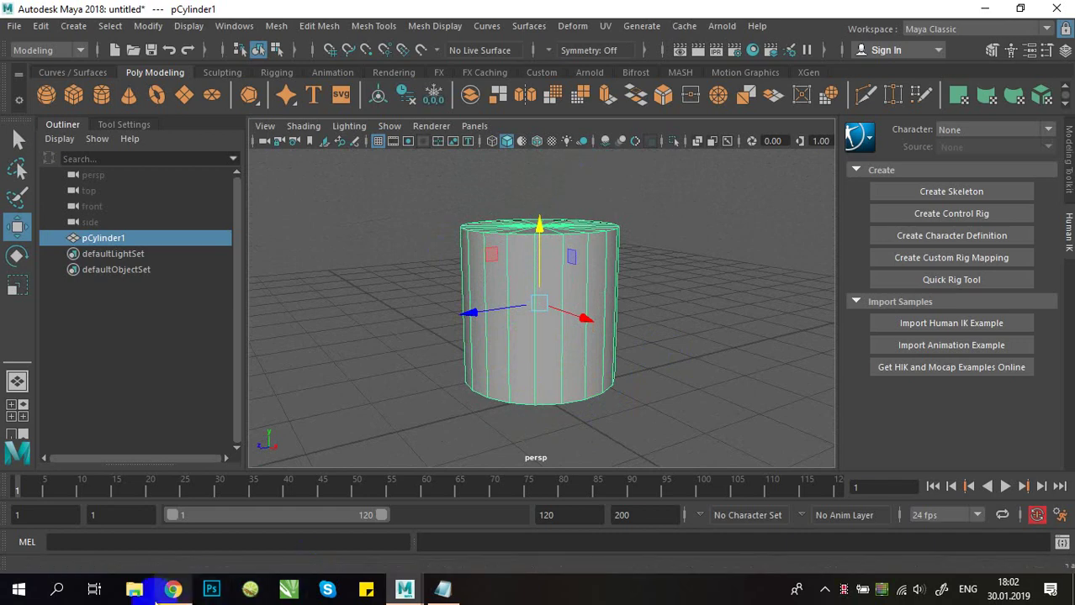
Step: Switch to Chrome and search Google for "coffee cup" in the empty tab
{"action": "left_click", "coordinate": [187, 595]}
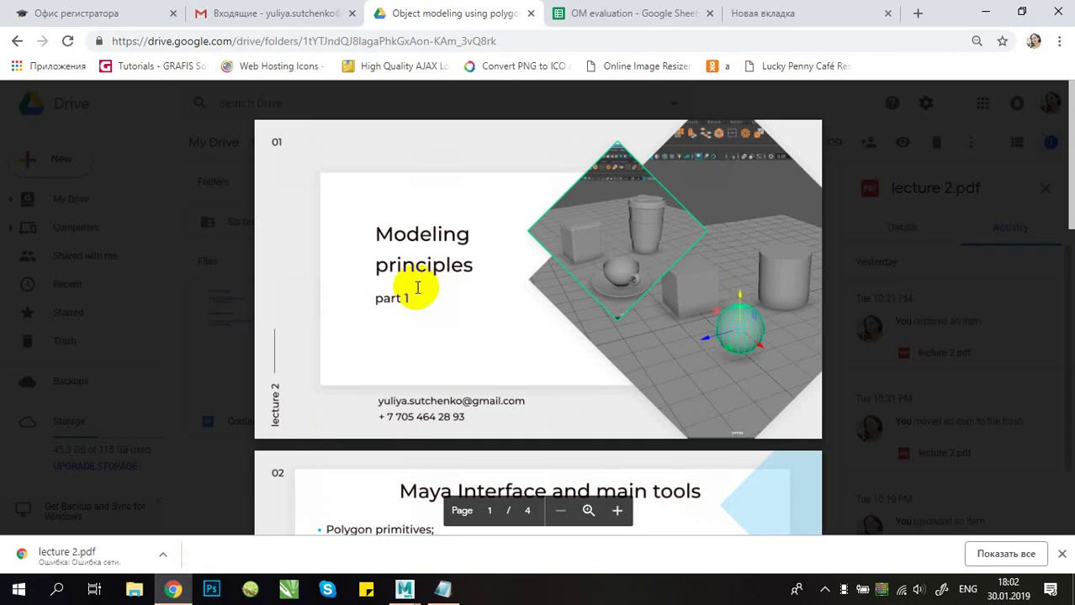
{"action": "left_click", "coordinate": [775, 12]}
{"action": "left_click", "coordinate": [407, 43]}
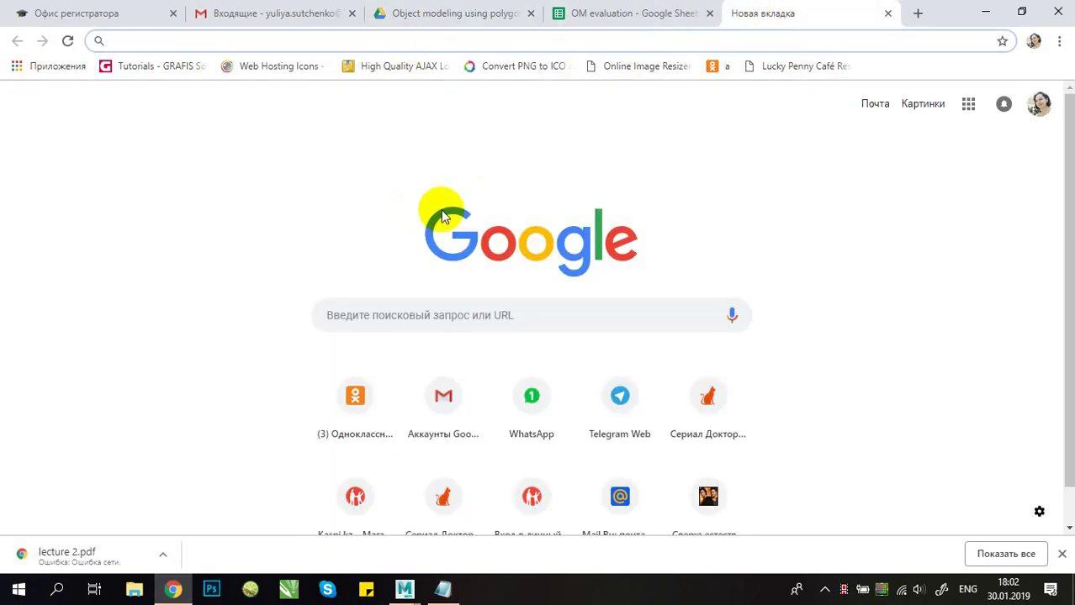
{"action": "type", "text": "cog"}
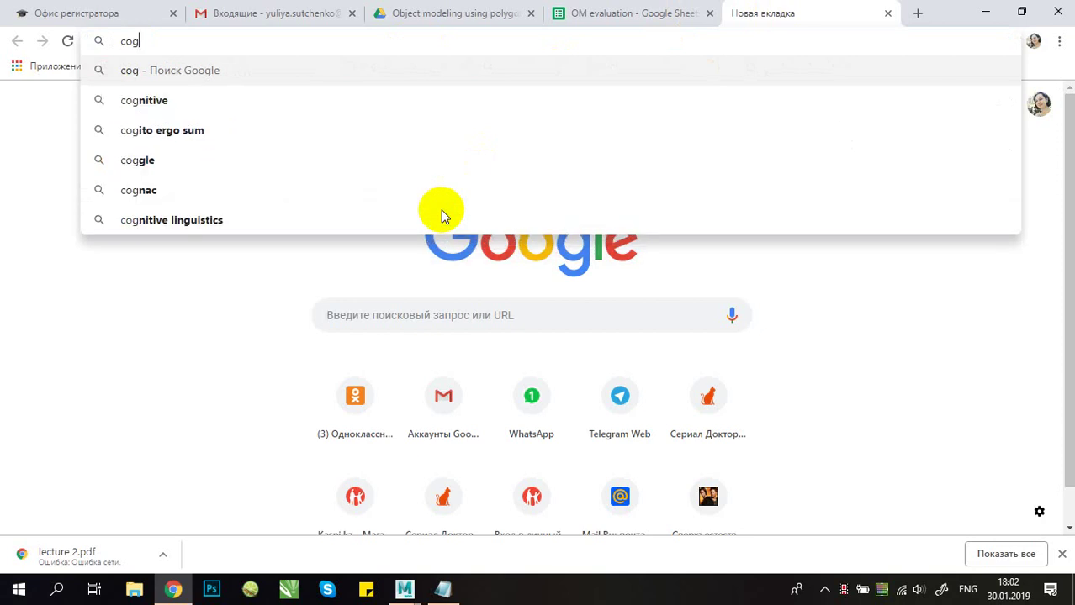
{"action": "key", "text": "BackSpace"}
{"action": "type", "text": "ffe"}
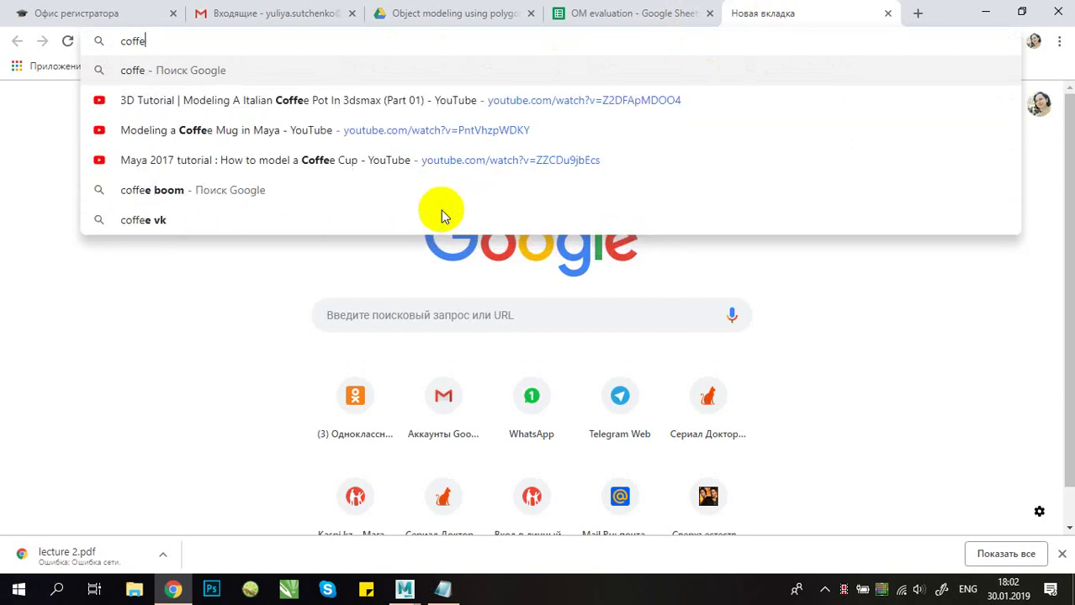
{"action": "type", "text": "e cup"}
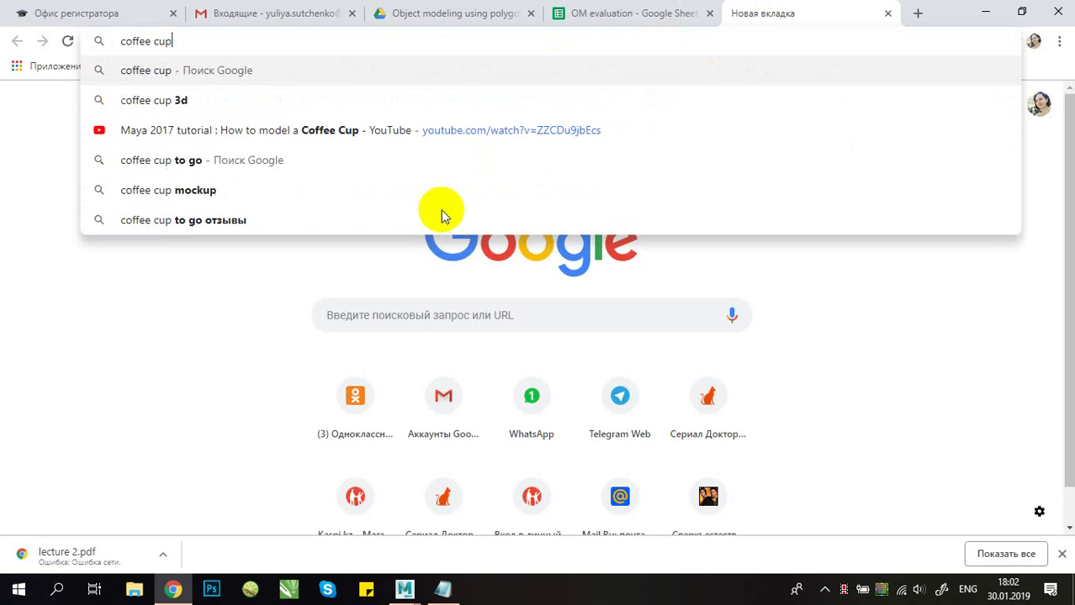
{"action": "key", "text": "Return"}
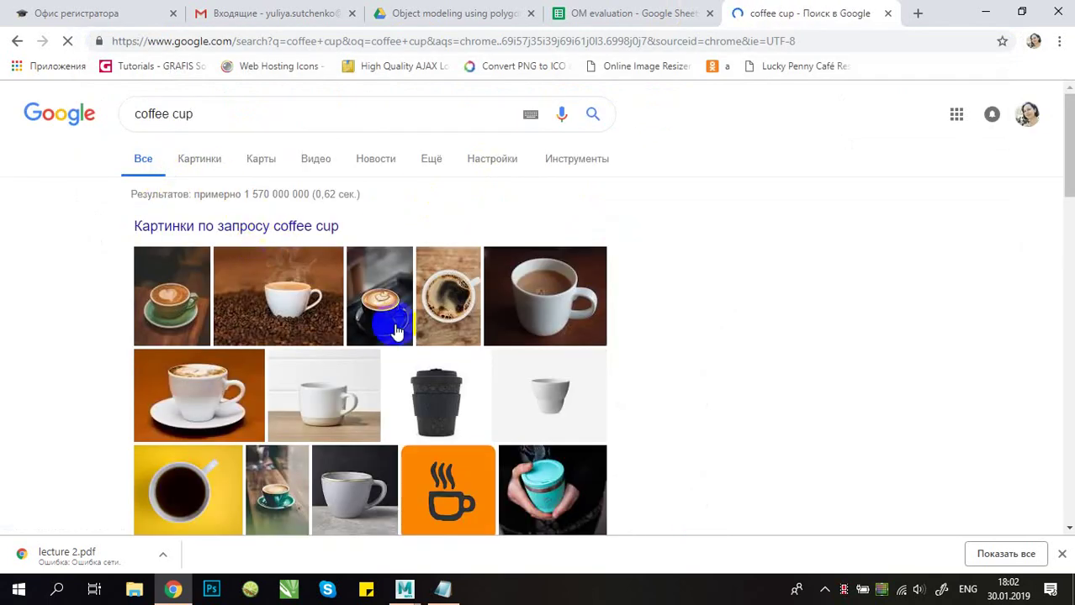
Step: Browse the coffee cup image results and enlarge the grey Goodness Me! Bamboo Eco Coffee Mug picture as a reference
{"action": "scroll", "coordinate": [462, 395], "scroll_direction": "down", "scroll_amount": 4}
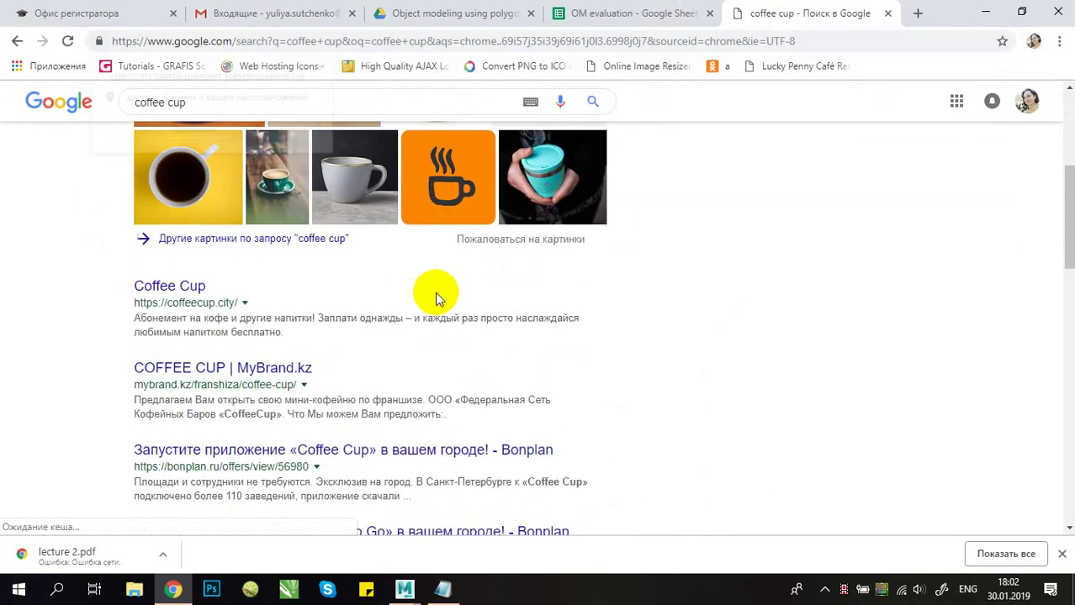
{"action": "scroll", "coordinate": [435, 292], "scroll_direction": "up", "scroll_amount": 3}
{"action": "left_click", "coordinate": [325, 64]}
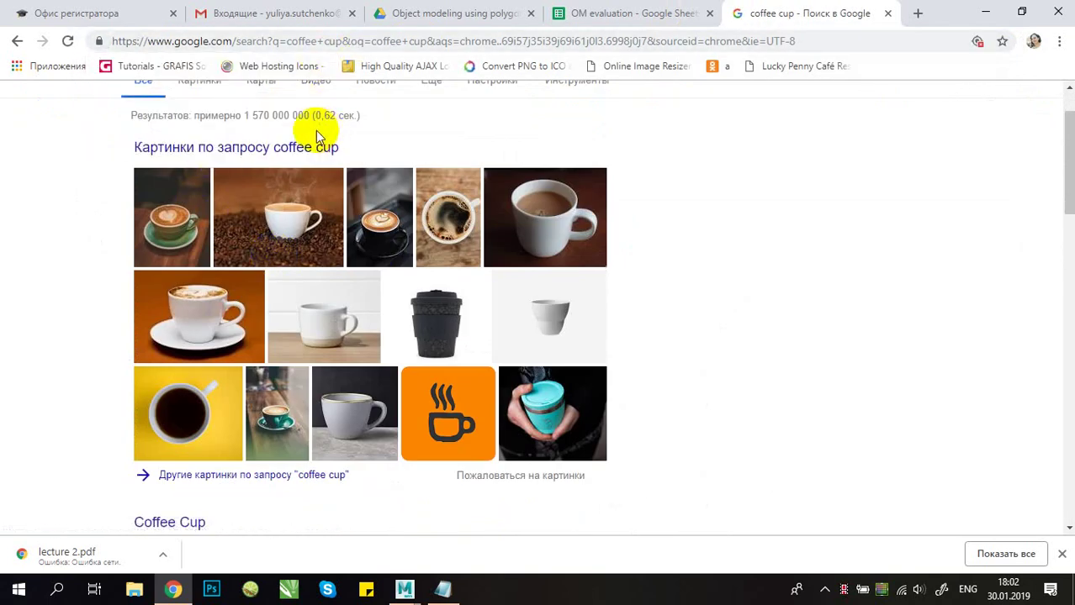
{"action": "left_click", "coordinate": [209, 91]}
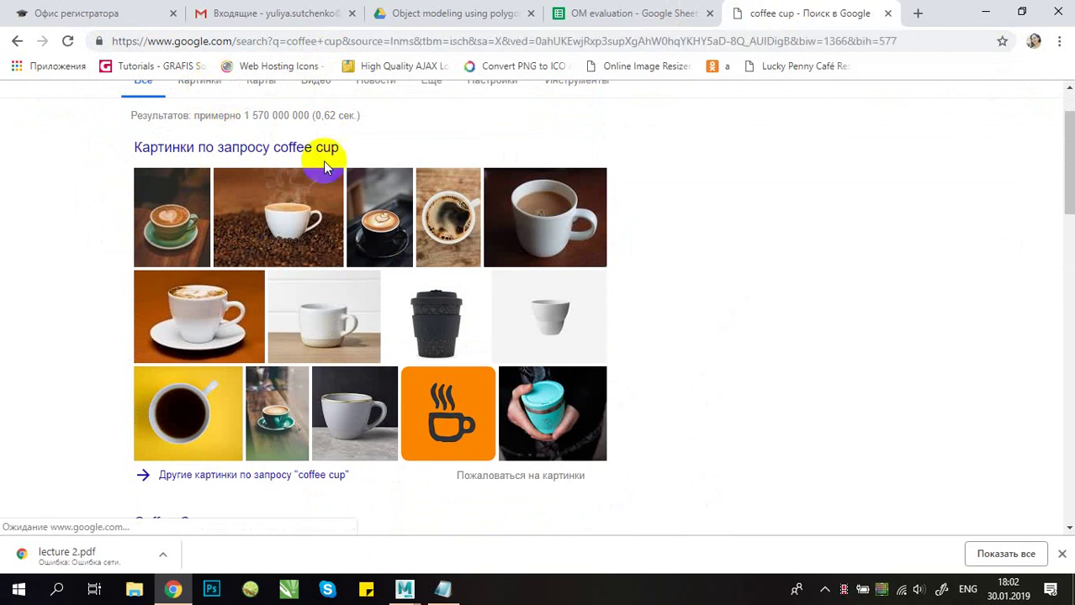
{"action": "scroll", "coordinate": [602, 290], "scroll_direction": "down", "scroll_amount": 5}
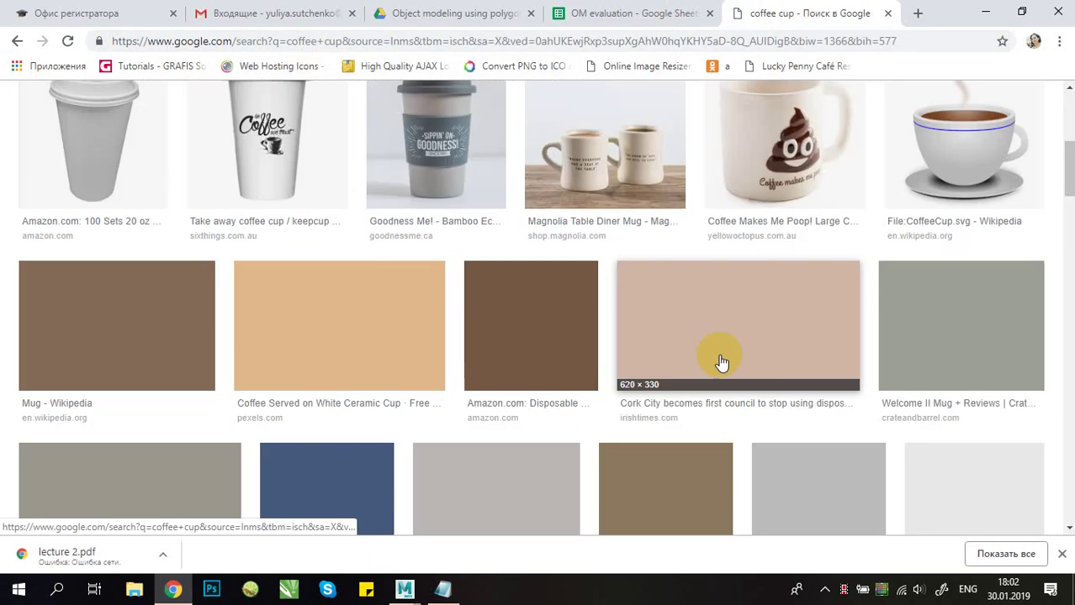
{"action": "scroll", "coordinate": [25, 218], "scroll_direction": "up", "scroll_amount": 1}
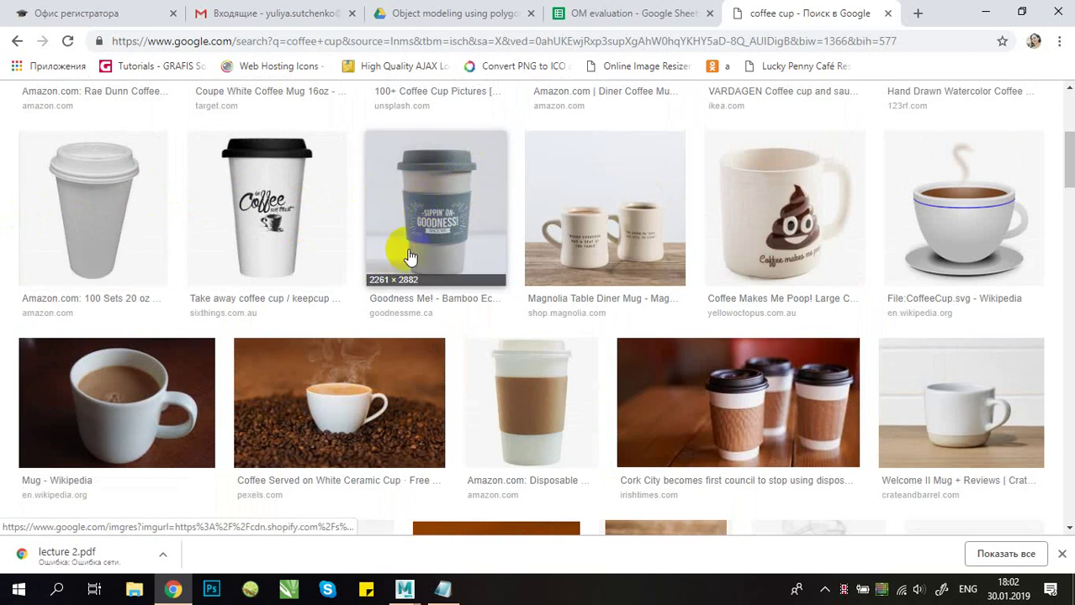
{"action": "scroll", "coordinate": [411, 256], "scroll_direction": "down", "scroll_amount": 4}
{"action": "scroll", "coordinate": [446, 231], "scroll_direction": "up", "scroll_amount": 3}
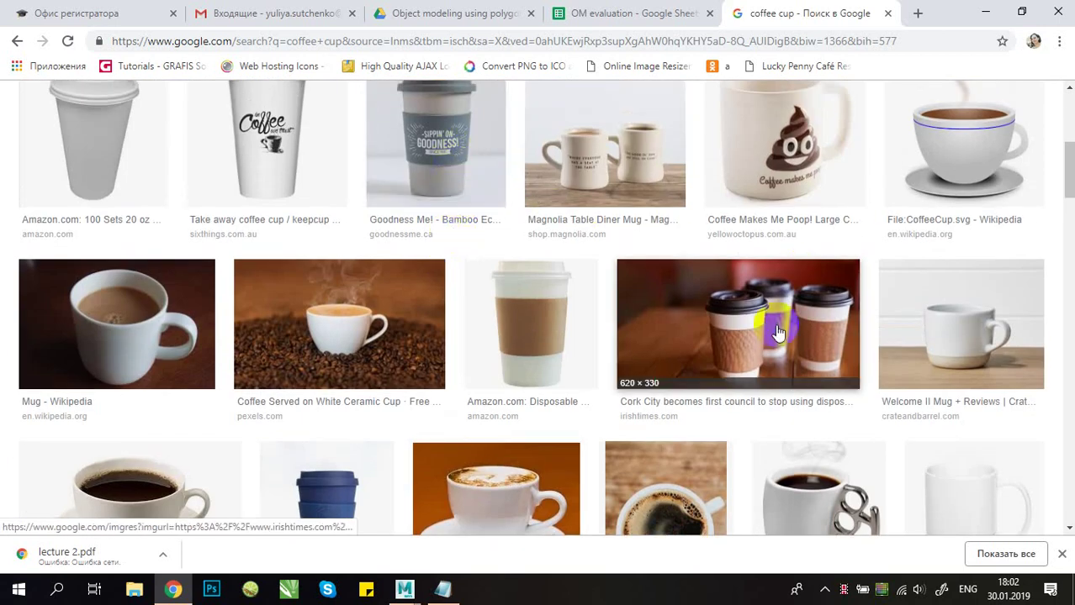
{"action": "left_click", "coordinate": [425, 135]}
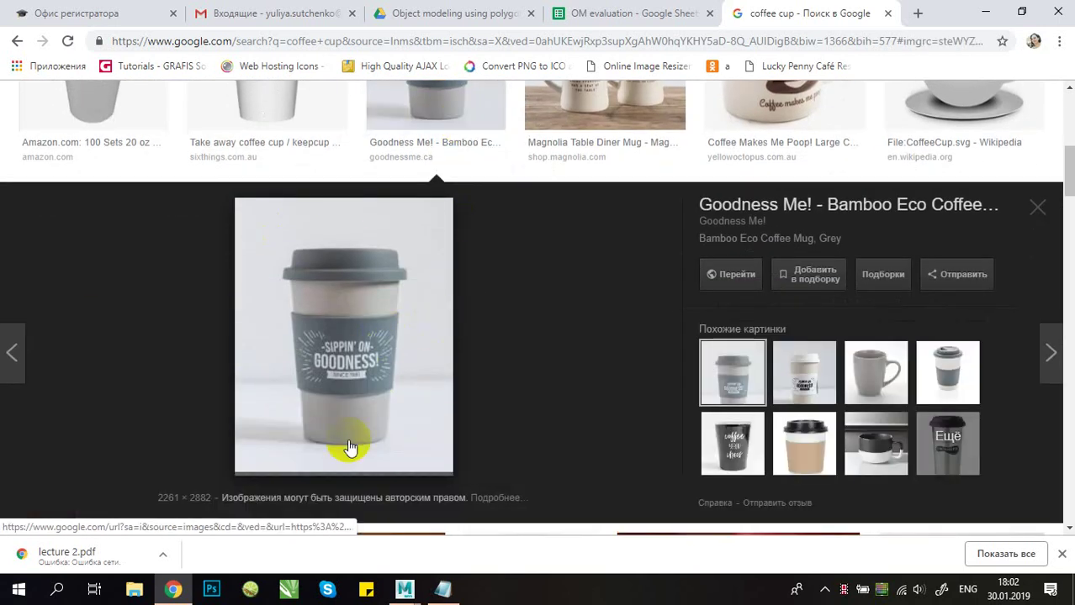
Step: Switch back to Maya and adjust the cylinder's vertical position to about 1.3 units above the grid
{"action": "left_click", "coordinate": [404, 588]}
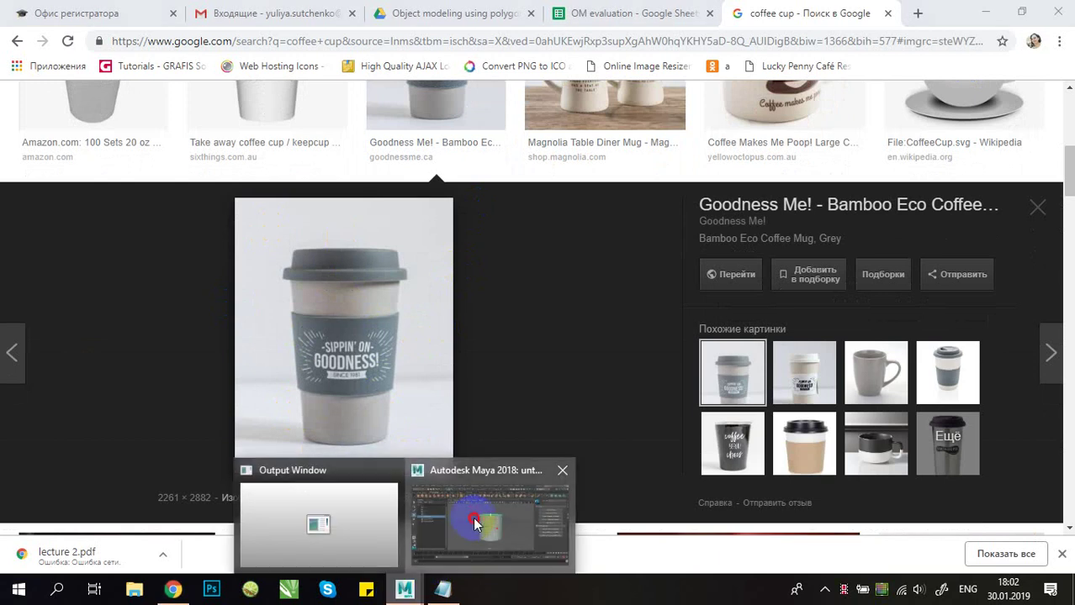
{"action": "left_click", "coordinate": [467, 515]}
{"action": "scroll", "coordinate": [566, 287], "scroll_direction": "down", "scroll_amount": 2}
{"action": "left_click_drag", "start_coordinate": [565, 287], "coordinate": [473, 265], "text": "alt"}
{"action": "scroll", "coordinate": [501, 269], "scroll_direction": "down", "scroll_amount": 3}
{"action": "scroll", "coordinate": [568, 296], "scroll_direction": "up", "scroll_amount": 3}
{"action": "mouse_move", "coordinate": [540, 228]}
{"action": "left_mouse_down"}
{"action": "mouse_move", "coordinate": [542, 259]}
{"action": "mouse_move", "coordinate": [542, 187]}
{"action": "mouse_move", "coordinate": [528, 232]}
{"action": "mouse_move", "coordinate": [541, 196]}
{"action": "mouse_move", "coordinate": [540, 225]}
{"action": "left_mouse_up"}
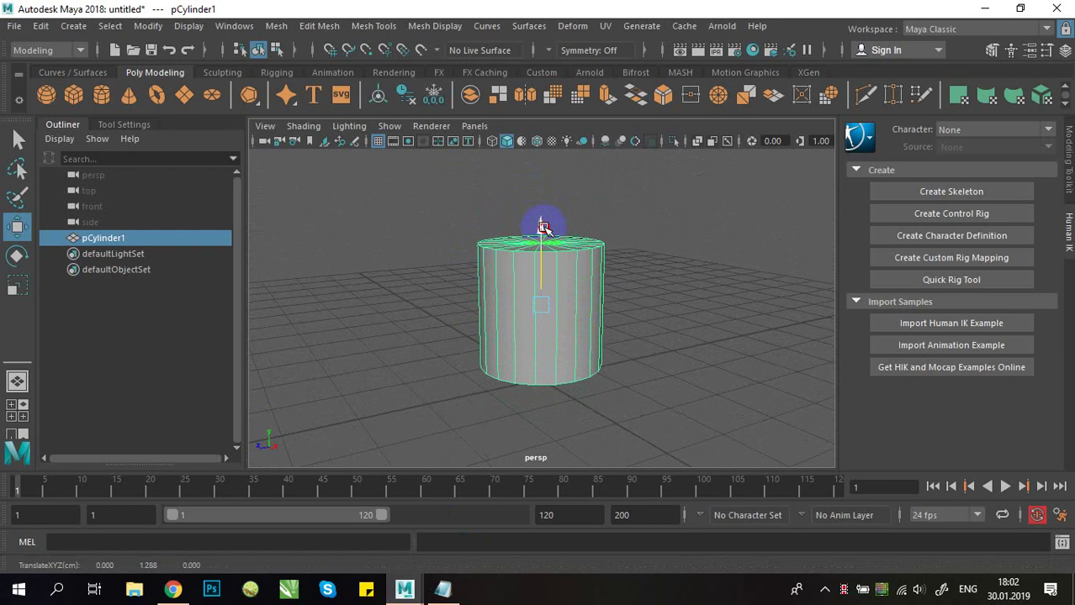
Step: Select the cylinder's top vertices in vertex mode and scale them outward evenly to taper the body toward its base
{"action": "left_click", "coordinate": [603, 262]}
{"action": "right_click", "coordinate": [597, 264]}
{"action": "mouse_move", "coordinate": [549, 161]}
{"action": "right_mouse_down"}
{"action": "mouse_move", "coordinate": [538, 135]}
{"action": "mouse_move", "coordinate": [508, 162]}
{"action": "right_mouse_up"}
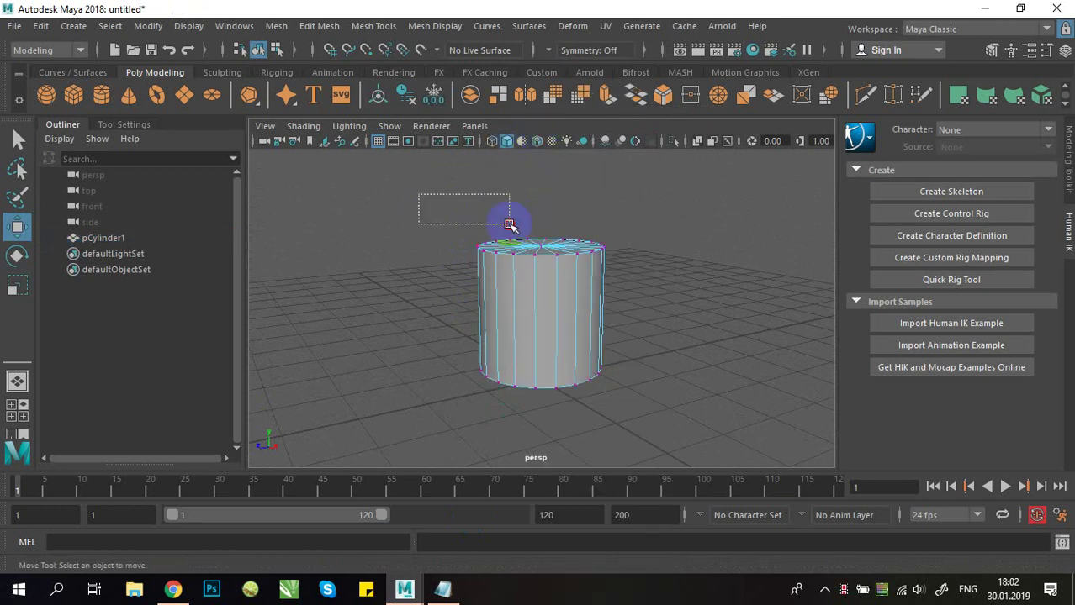
{"action": "left_click_drag", "start_coordinate": [627, 280], "coordinate": [627, 280]}
{"action": "key", "text": "r"}
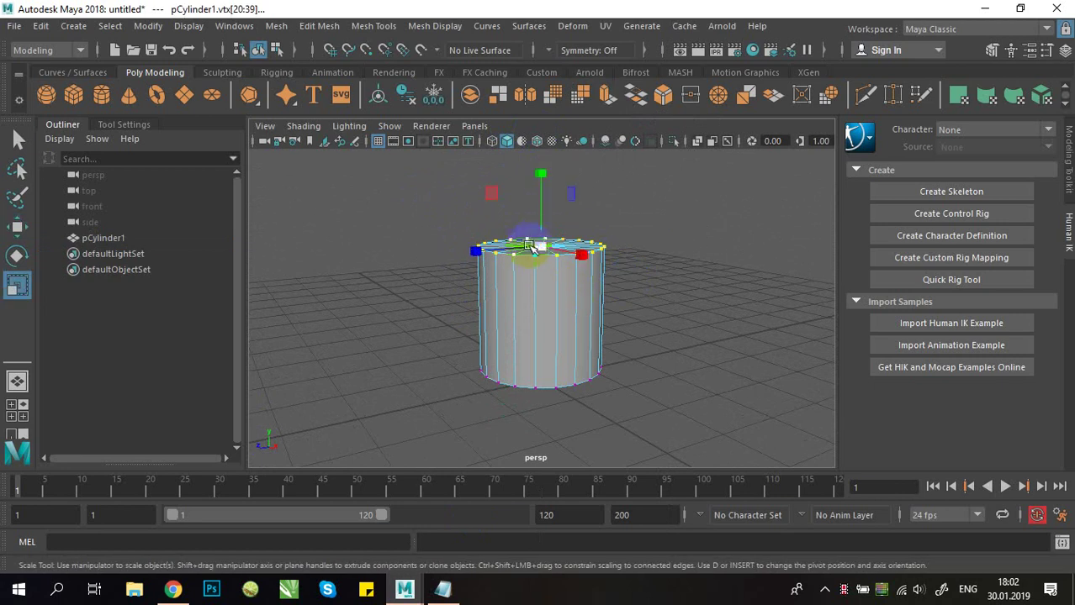
{"action": "left_click_drag", "start_coordinate": [544, 244], "coordinate": [561, 242]}
Step: Stretch the tapered cylinder to takeaway-cup proportions by raising its top vertices to a height of about 4.1 units
{"action": "key", "text": "w"}
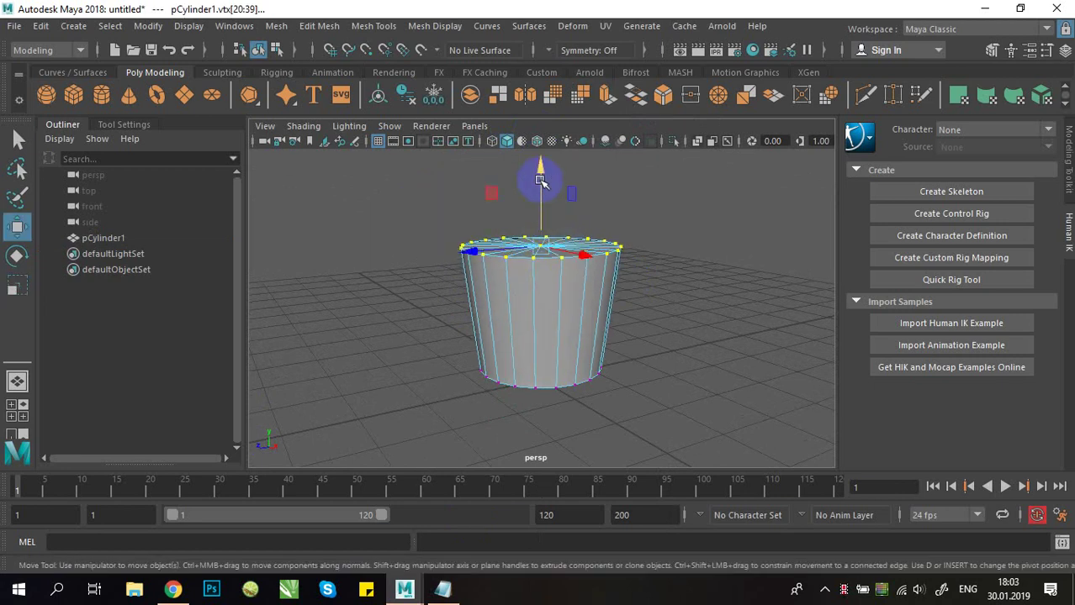
{"action": "left_click_drag", "start_coordinate": [543, 178], "coordinate": [552, 89]}
{"action": "scroll", "coordinate": [504, 246], "scroll_direction": "down", "scroll_amount": 4}
{"action": "middle_click_drag", "start_coordinate": [503, 247], "coordinate": [506, 268], "text": "alt"}
{"action": "left_click_drag", "start_coordinate": [506, 267], "coordinate": [498, 297], "text": "alt"}
{"action": "left_click_drag", "start_coordinate": [602, 428], "coordinate": [602, 428]}
{"action": "scroll", "coordinate": [552, 325], "scroll_direction": "down", "scroll_amount": 2}
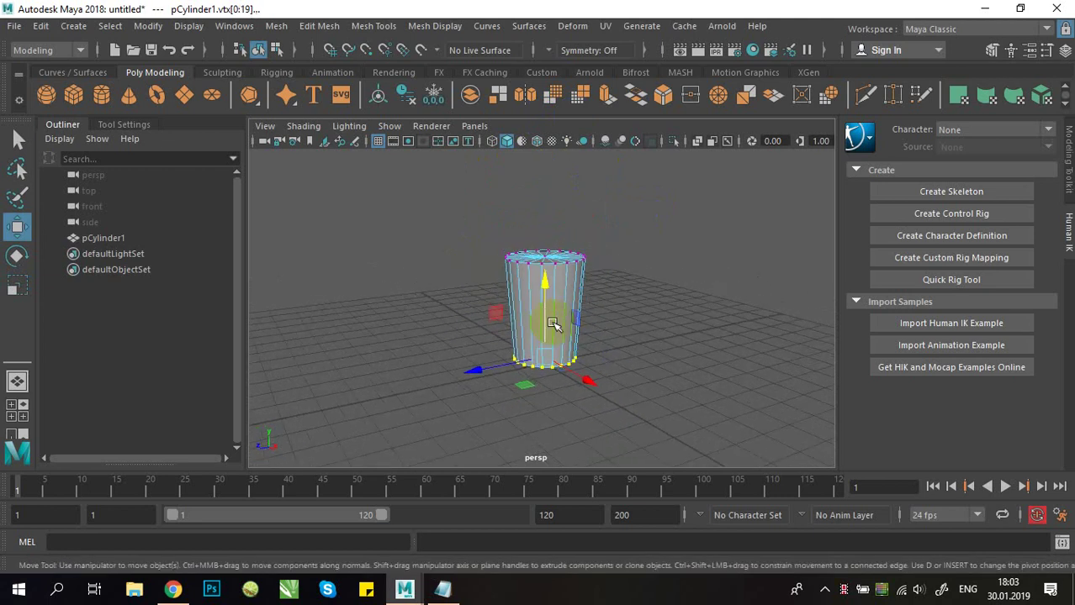
{"action": "left_click_drag", "start_coordinate": [545, 183], "coordinate": [548, 153]}
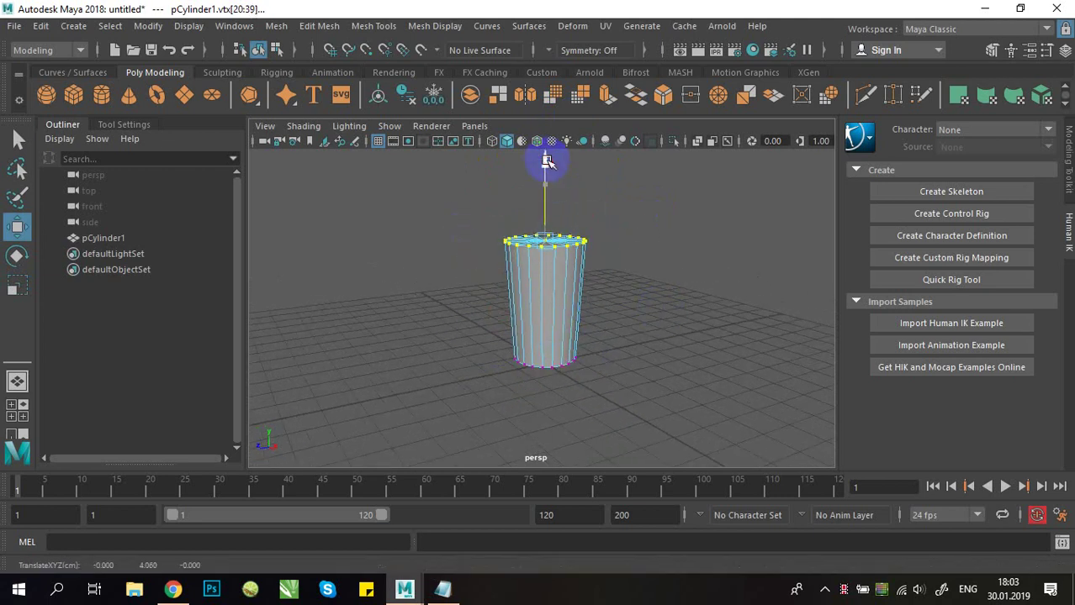
Step: Scale the top ring of vertices further outward to widen the cup's rim, and check the shape from several angles
{"action": "key", "text": "r"}
{"action": "left_click_drag", "start_coordinate": [551, 242], "coordinate": [557, 233]}
{"action": "scroll", "coordinate": [598, 310], "scroll_direction": "up", "scroll_amount": 2}
{"action": "left_click_drag", "start_coordinate": [609, 316], "coordinate": [586, 283], "text": "alt"}
{"action": "scroll", "coordinate": [610, 329], "scroll_direction": "up", "scroll_amount": 2}
{"action": "scroll", "coordinate": [610, 328], "scroll_direction": "down", "scroll_amount": 1}
{"action": "left_click_drag", "start_coordinate": [607, 328], "coordinate": [510, 346], "text": "alt"}
{"action": "mouse_move", "coordinate": [589, 292]}
{"action": "left_mouse_down", "text": "alt"}
{"action": "mouse_move", "coordinate": [530, 324]}
{"action": "mouse_move", "coordinate": [580, 269]}
{"action": "mouse_move", "coordinate": [636, 250]}
{"action": "mouse_move", "coordinate": [616, 242]}
{"action": "mouse_move", "coordinate": [566, 307]}
{"action": "mouse_move", "coordinate": [643, 227]}
{"action": "mouse_move", "coordinate": [511, 206]}
{"action": "mouse_move", "coordinate": [450, 247]}
{"action": "mouse_move", "coordinate": [576, 239]}
{"action": "mouse_move", "coordinate": [577, 291]}
{"action": "left_mouse_up", "text": "alt"}
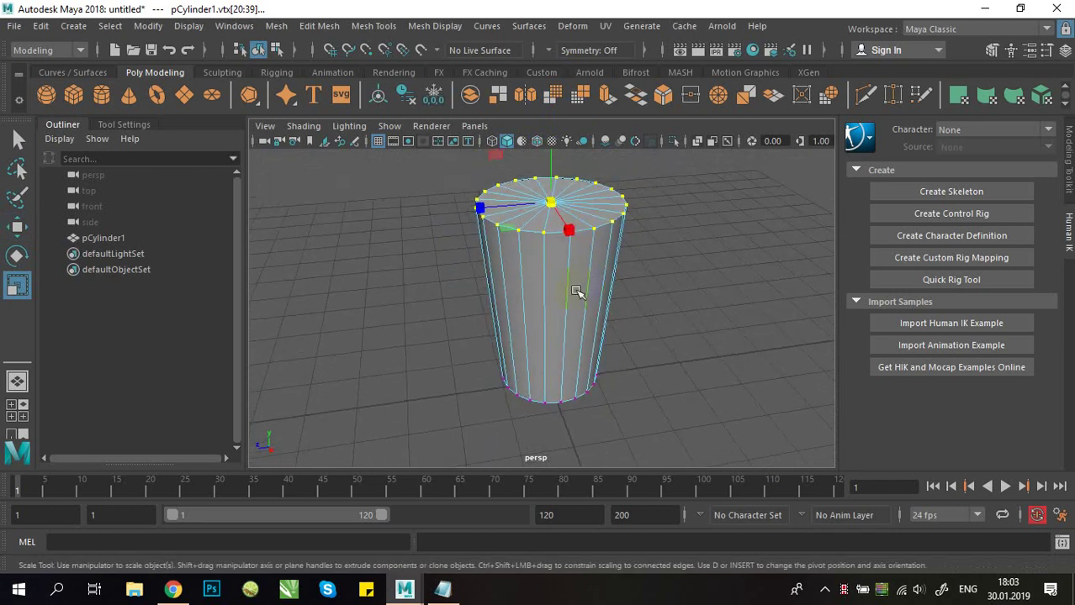
Step: Change the cup to face selection mode and pick single faces on its mesh
{"action": "right_click_drag", "start_coordinate": [577, 292], "coordinate": [522, 132]}
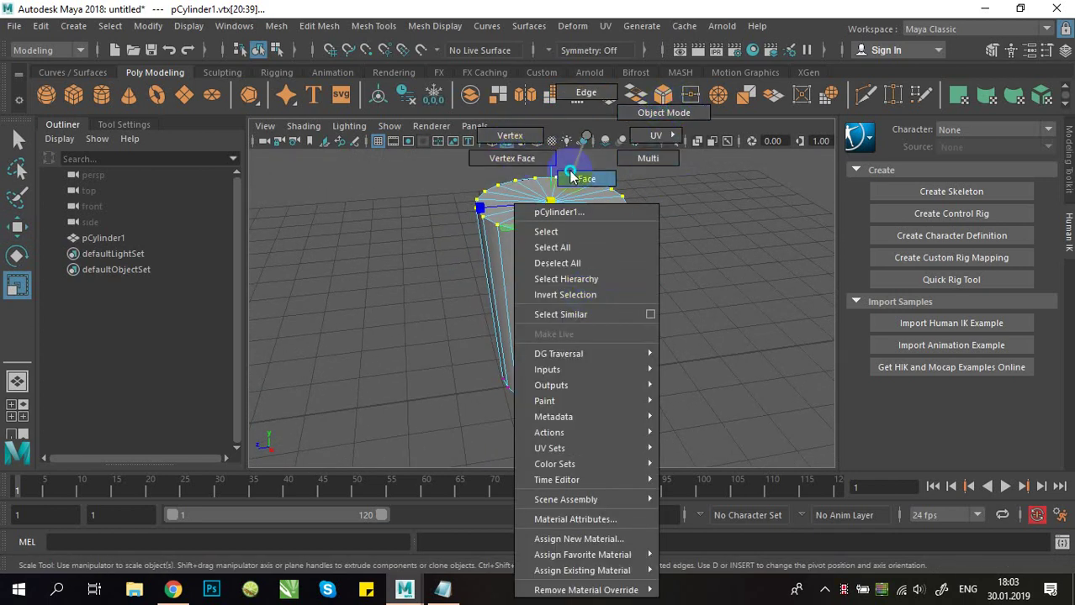
{"action": "right_click_drag", "start_coordinate": [586, 182], "coordinate": [586, 181]}
{"action": "left_click", "coordinate": [558, 279]}
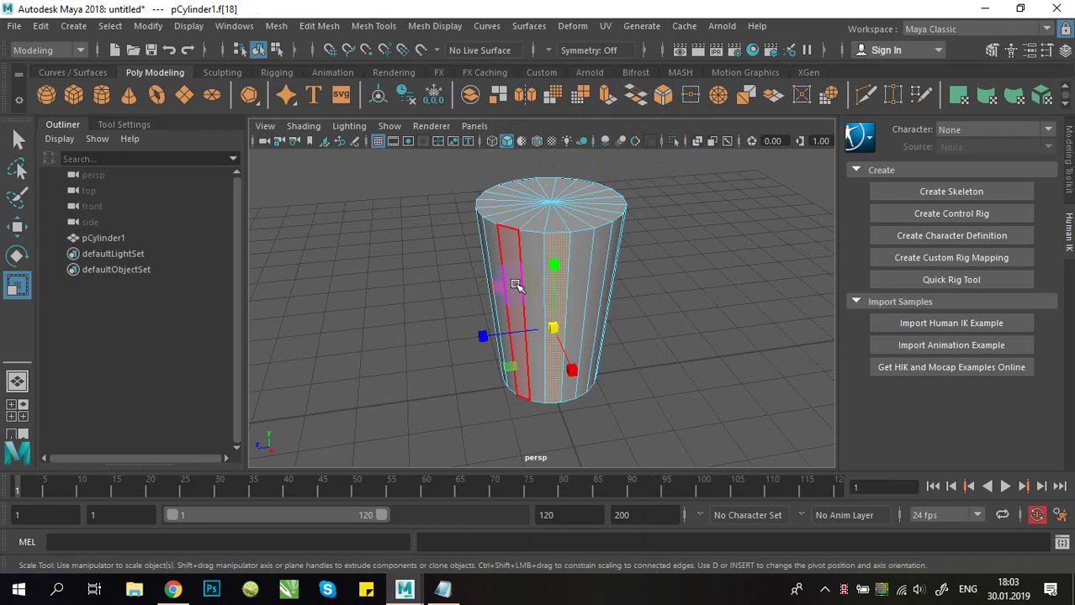
{"action": "left_click_drag", "start_coordinate": [694, 245], "coordinate": [585, 235], "text": "alt"}
{"action": "left_click", "coordinate": [598, 239]}
{"action": "right_click_drag", "start_coordinate": [585, 236], "coordinate": [572, 157], "text": "alt"}
{"action": "right_click_drag", "start_coordinate": [552, 247], "coordinate": [611, 277], "text": "alt"}
Step: Change the cup to edge selection mode and select one vertical edge on its side
{"action": "right_click_drag", "start_coordinate": [600, 136], "coordinate": [521, 164]}
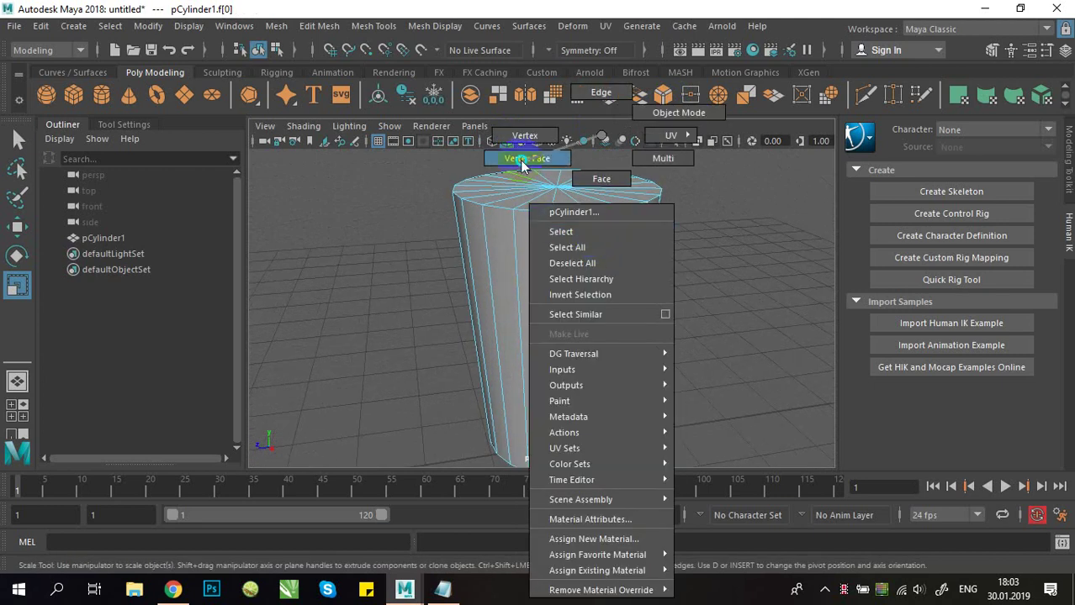
{"action": "mouse_move", "coordinate": [621, 170]}
{"action": "right_mouse_down"}
{"action": "mouse_move", "coordinate": [579, 113]}
{"action": "mouse_move", "coordinate": [621, 184]}
{"action": "right_mouse_up"}
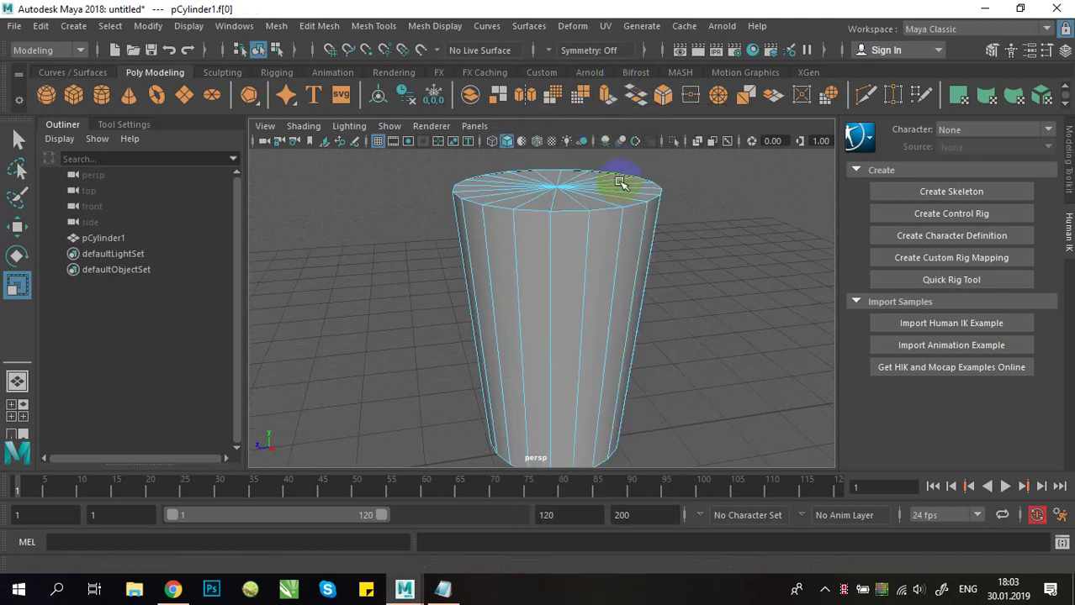
{"action": "left_click", "coordinate": [603, 239]}
{"action": "scroll", "coordinate": [623, 234], "scroll_direction": "down", "scroll_amount": 3}
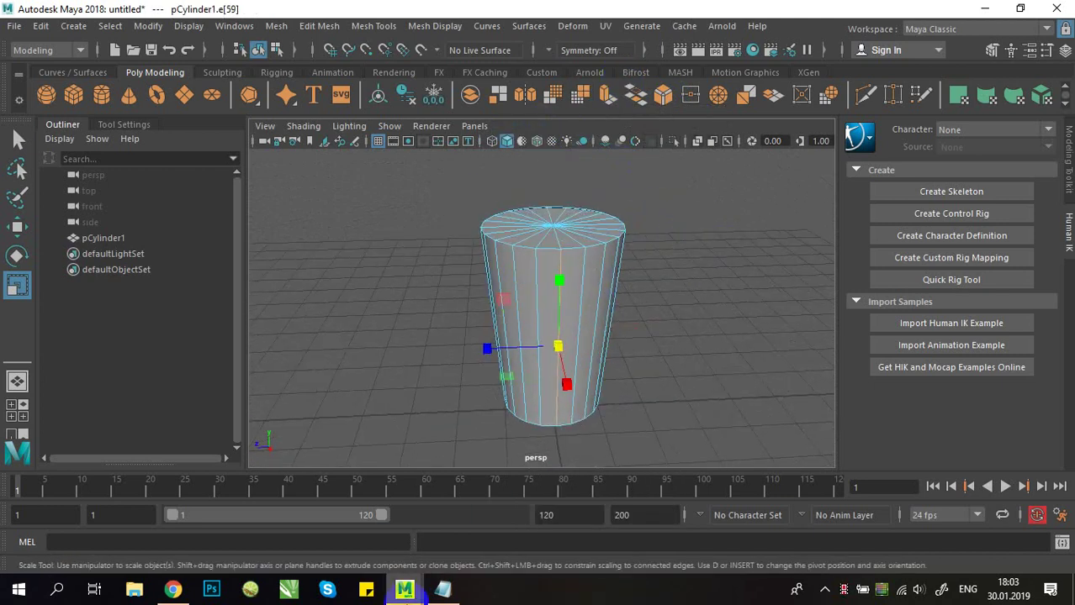
Step: Examine the grey Bamboo Cap Mug and other reference cups in Chrome, and return to a close view of the Maya cup
{"action": "left_click", "coordinate": [173, 590]}
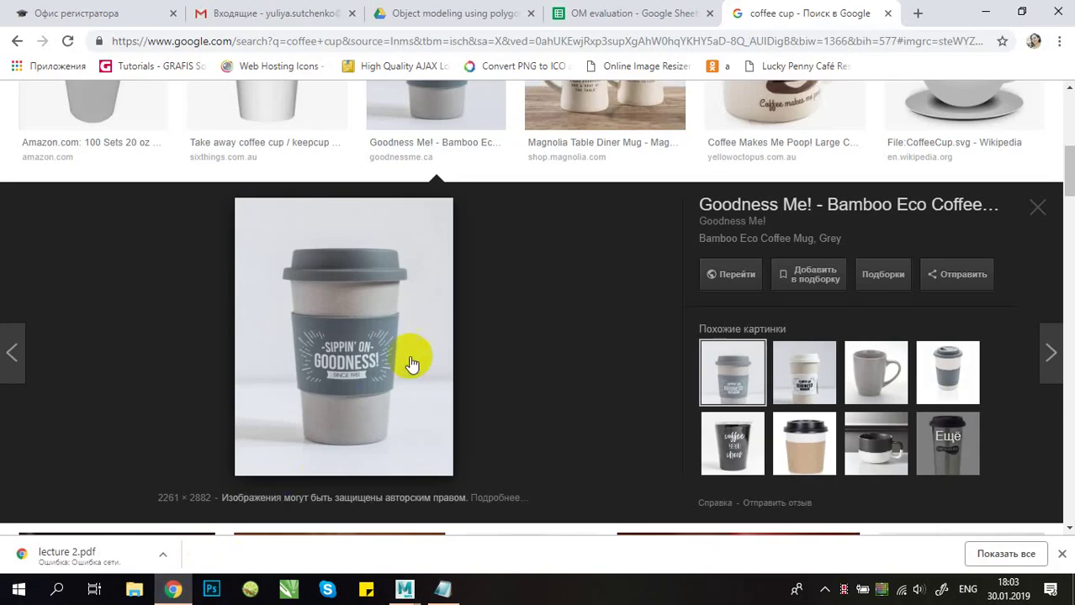
{"action": "left_click", "coordinate": [935, 362]}
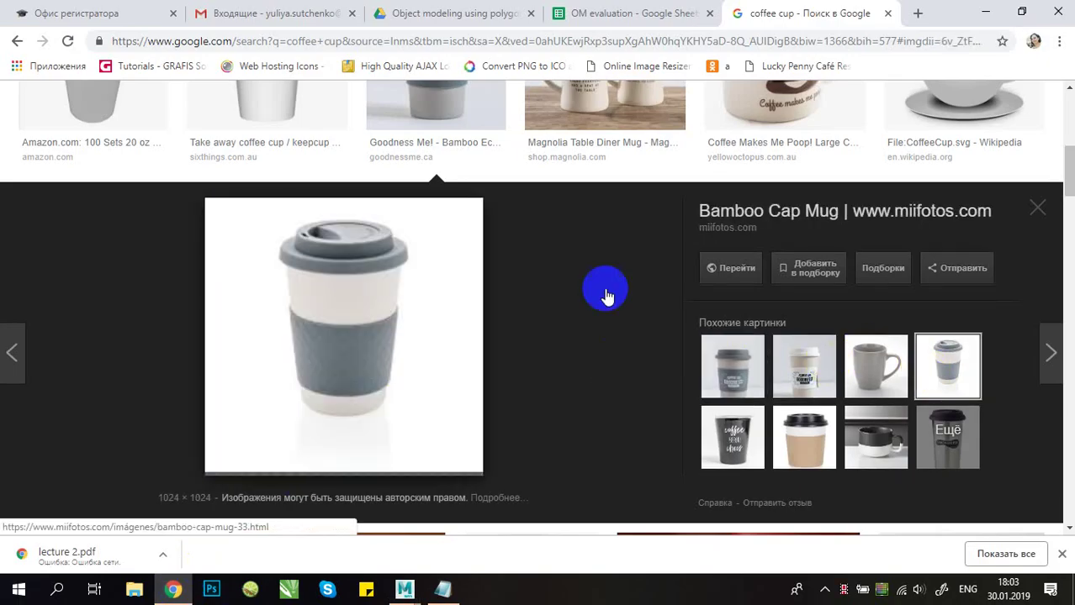
{"action": "scroll", "coordinate": [362, 271], "scroll_direction": "down", "scroll_amount": 1}
{"action": "scroll", "coordinate": [320, 257], "scroll_direction": "up", "scroll_amount": 5}
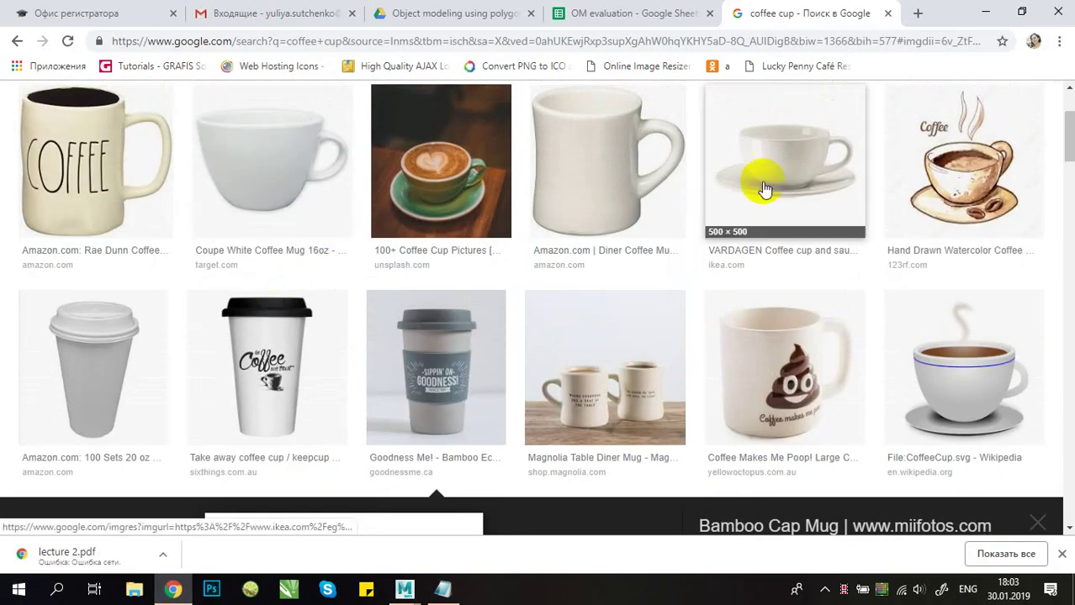
{"action": "left_click", "coordinate": [985, 12]}
{"action": "left_click_drag", "start_coordinate": [532, 298], "coordinate": [650, 328], "text": "alt"}
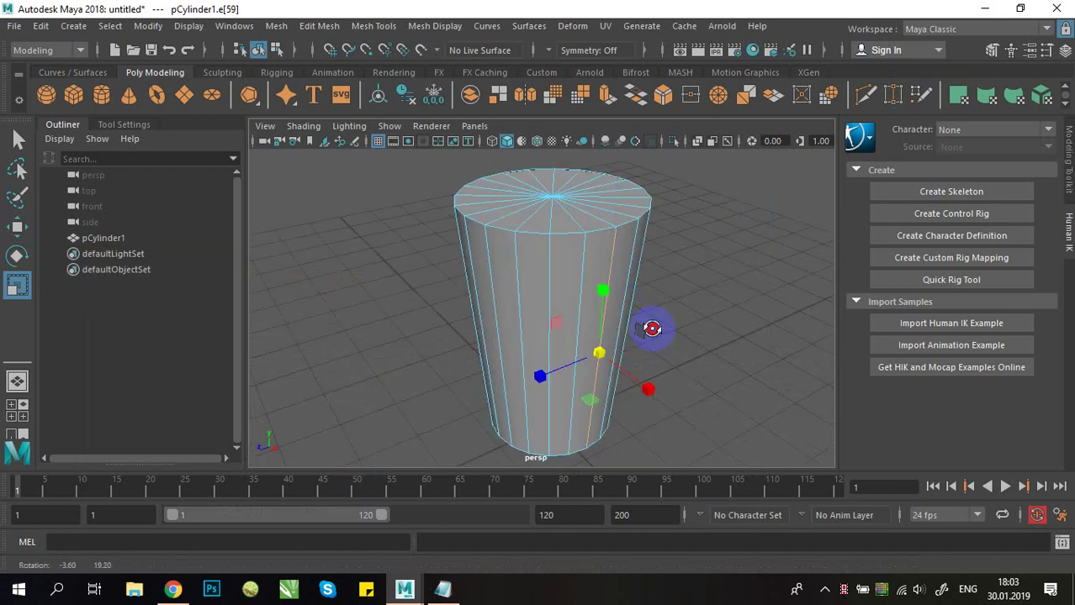
{"action": "middle_click_drag", "start_coordinate": [639, 313], "coordinate": [606, 287], "text": "alt"}
{"action": "scroll", "coordinate": [605, 286], "scroll_direction": "up", "scroll_amount": 3}
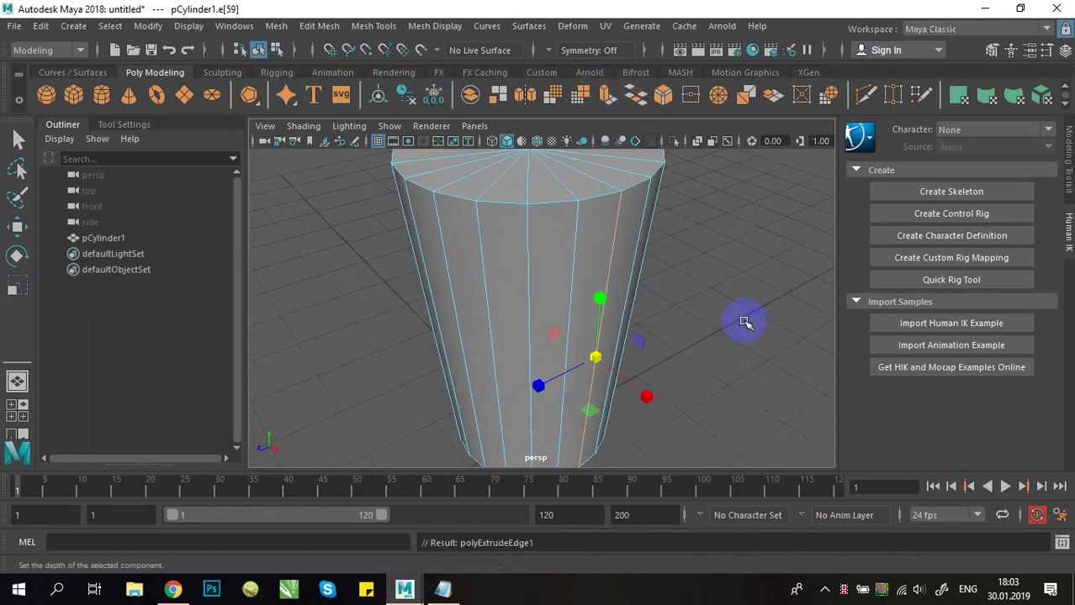
Step: Extrude the selected vertical edge on the cup's side by about 0.055 and return the cup to object mode
{"action": "scroll", "coordinate": [700, 303], "scroll_direction": "down", "scroll_amount": 2}
{"action": "left_click_drag", "start_coordinate": [672, 285], "coordinate": [683, 301], "text": "alt"}
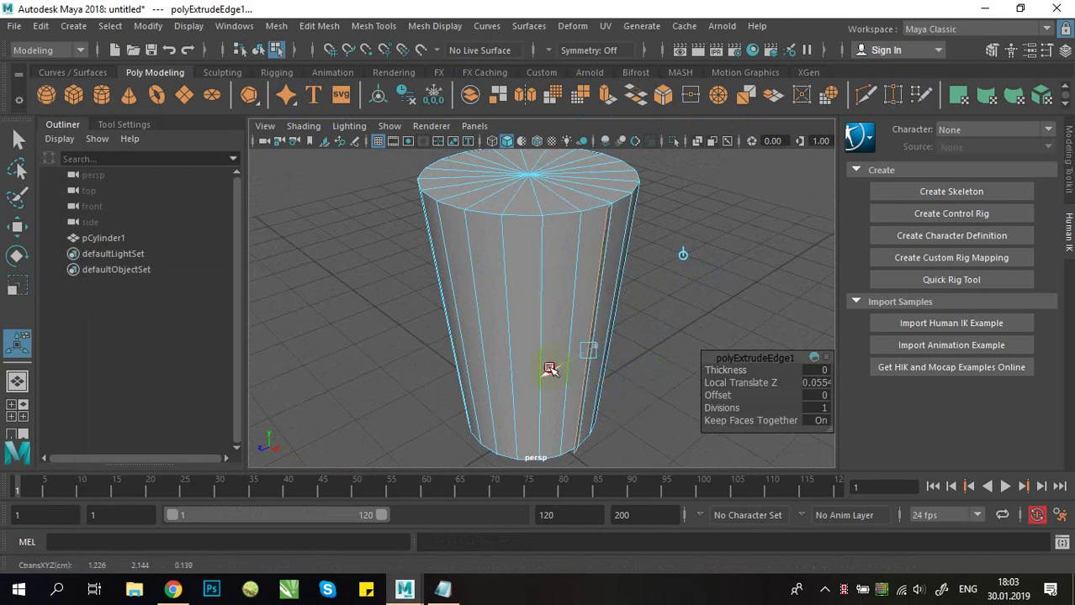
{"action": "left_click_drag", "start_coordinate": [549, 368], "coordinate": [446, 343], "text": "alt"}
{"action": "right_click_drag", "start_coordinate": [497, 233], "coordinate": [579, 114]}
{"action": "left_click", "coordinate": [745, 242]}
{"action": "scroll", "coordinate": [605, 252], "scroll_direction": "down", "scroll_amount": 4}
{"action": "left_click_drag", "start_coordinate": [573, 252], "coordinate": [476, 277], "text": "alt"}
{"action": "scroll", "coordinate": [681, 312], "scroll_direction": "up", "scroll_amount": 4}
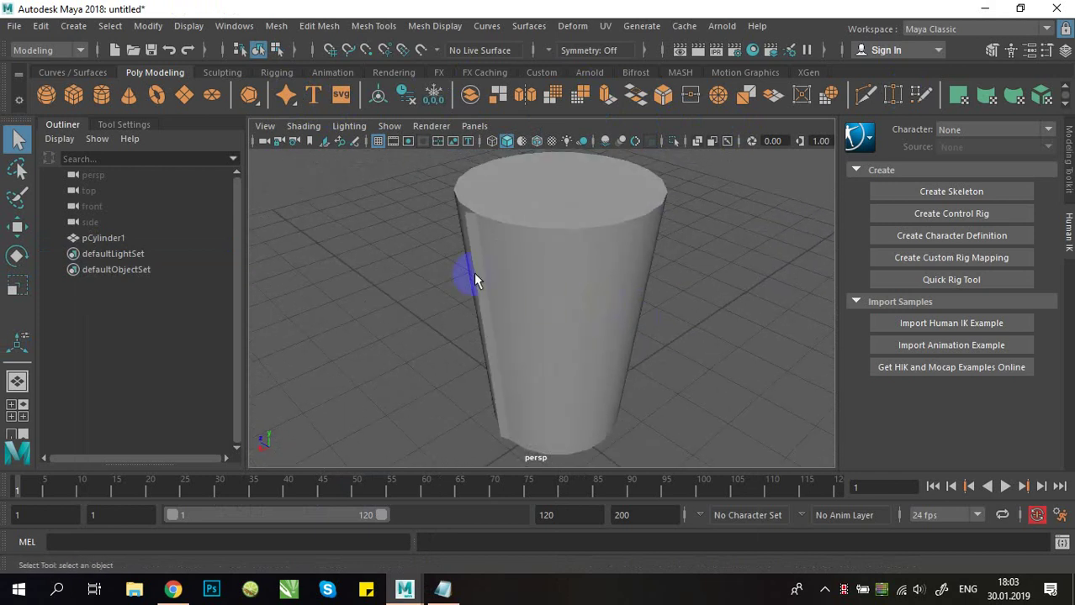
Step: Select the extruded vertical edge on the cup's side in edge selection mode and nudge it with the Move tool
{"action": "left_click", "coordinate": [475, 280]}
{"action": "right_click_drag", "start_coordinate": [428, 264], "coordinate": [636, 281], "text": "alt"}
{"action": "right_click_drag", "start_coordinate": [623, 137], "coordinate": [623, 240]}
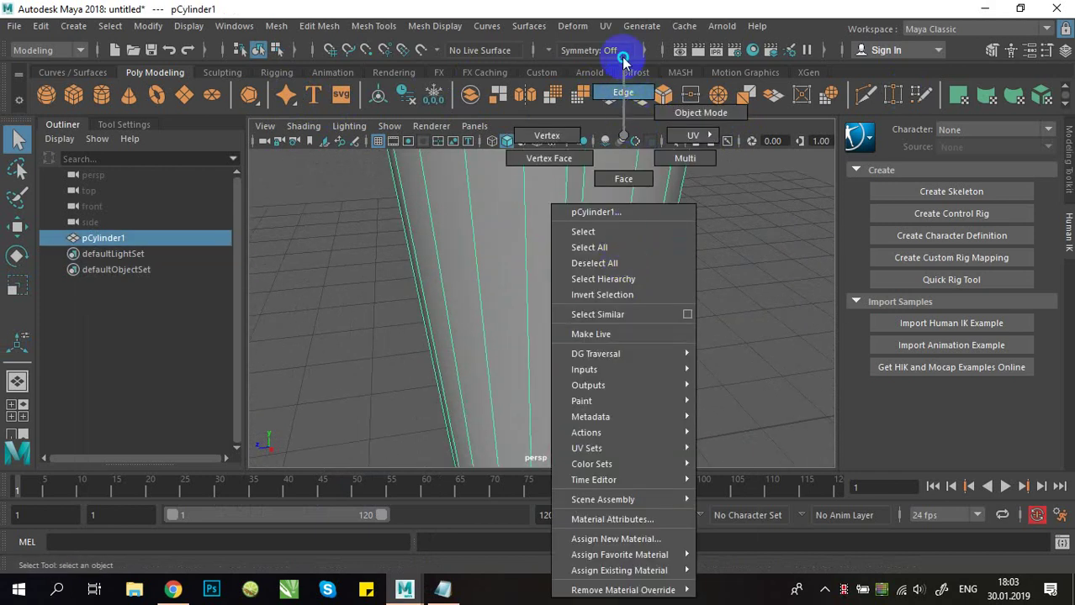
{"action": "right_click_drag", "start_coordinate": [623, 59], "coordinate": [623, 61]}
{"action": "right_click_drag", "start_coordinate": [647, 217], "coordinate": [618, 276], "text": "alt"}
{"action": "left_click", "coordinate": [579, 271]}
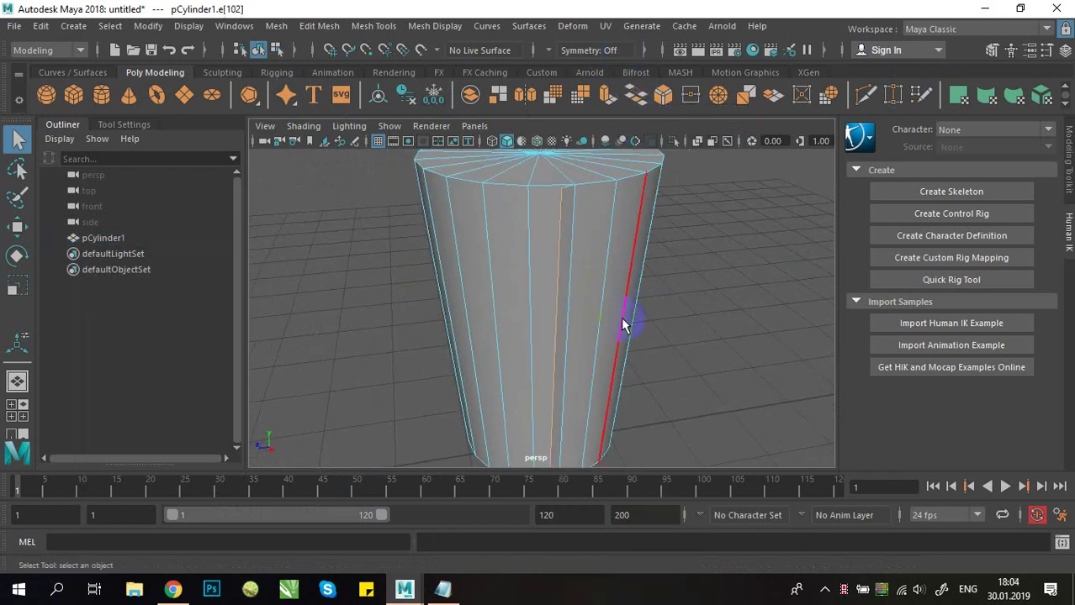
{"action": "key", "text": "w"}
{"action": "right_click_drag", "start_coordinate": [622, 325], "coordinate": [584, 306], "text": "alt"}
{"action": "left_click_drag", "start_coordinate": [583, 306], "coordinate": [602, 357], "text": "alt"}
{"action": "left_click_drag", "start_coordinate": [618, 400], "coordinate": [625, 406]}
Step: Examine the cup's side and base from several angles and compare them with the coffee cup photos in Chrome
{"action": "left_click_drag", "start_coordinate": [626, 352], "coordinate": [484, 275], "text": "alt"}
{"action": "right_click_drag", "start_coordinate": [711, 291], "coordinate": [640, 267], "text": "alt"}
{"action": "left_click_drag", "start_coordinate": [640, 267], "coordinate": [613, 298], "text": "alt"}
{"action": "right_click_drag", "start_coordinate": [618, 241], "coordinate": [647, 294], "text": "alt"}
{"action": "middle_click_drag", "start_coordinate": [647, 294], "coordinate": [656, 168], "text": "alt"}
{"action": "right_click_drag", "start_coordinate": [602, 278], "coordinate": [682, 334], "text": "alt"}
{"action": "left_click_drag", "start_coordinate": [683, 335], "coordinate": [707, 276], "text": "alt"}
{"action": "left_click_drag", "start_coordinate": [622, 336], "coordinate": [629, 432], "text": "alt"}
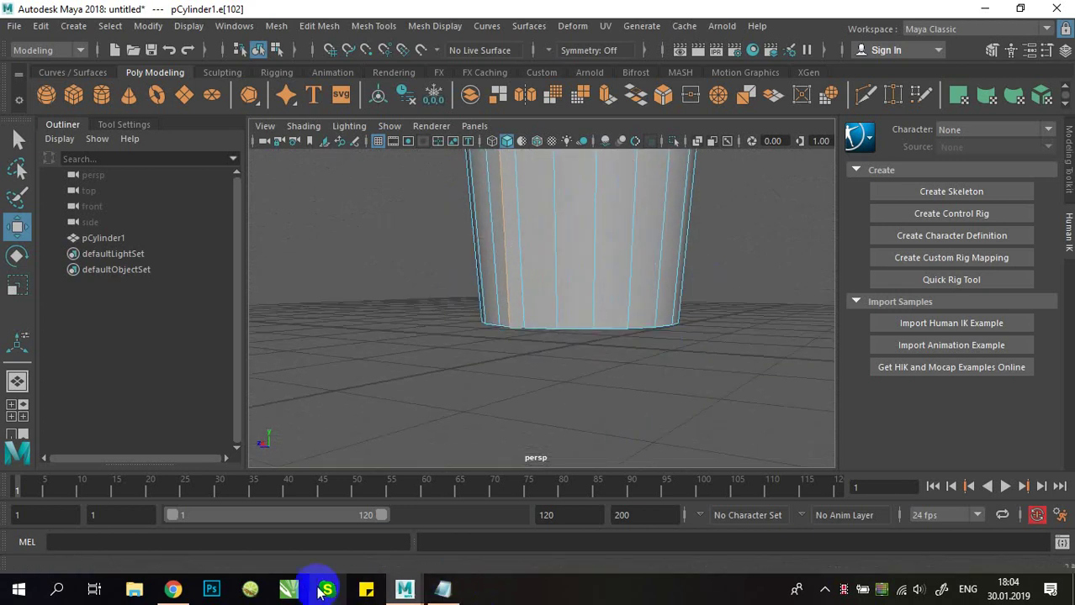
{"action": "left_click", "coordinate": [172, 590]}
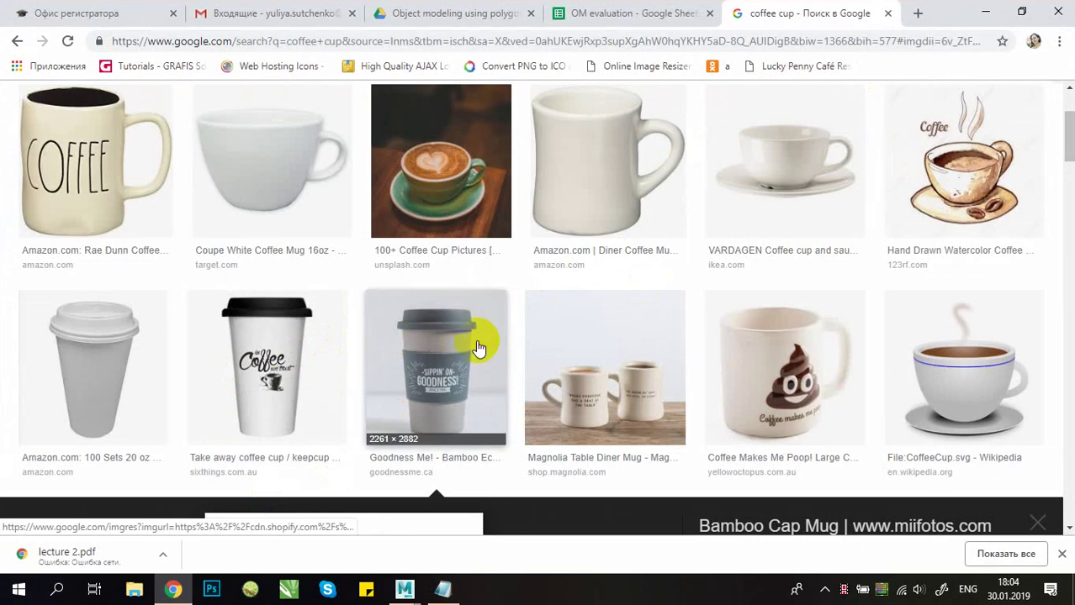
{"action": "left_click", "coordinate": [985, 12]}
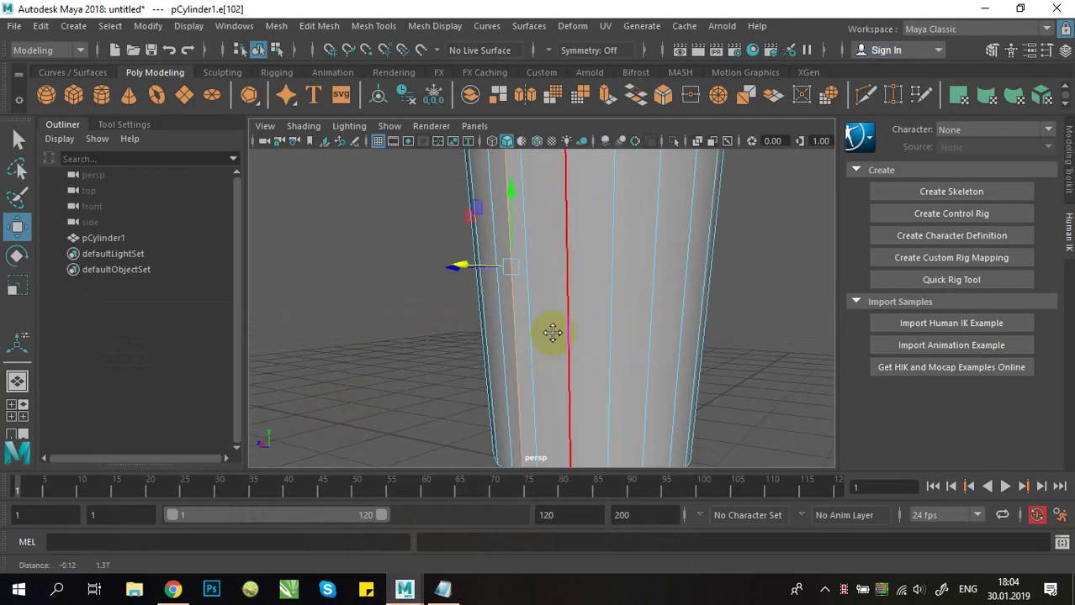
Step: Change the cup to face selection mode and select only the faces of its top cap, leaving out the side faces
{"action": "left_click_drag", "start_coordinate": [548, 332], "coordinate": [616, 298], "text": "alt"}
{"action": "right_click_drag", "start_coordinate": [623, 210], "coordinate": [619, 177]}
{"action": "left_click", "coordinate": [570, 296]}
{"action": "left_click", "coordinate": [555, 202]}
{"action": "left_click_drag", "start_coordinate": [555, 201], "coordinate": [703, 233], "text": "alt"}
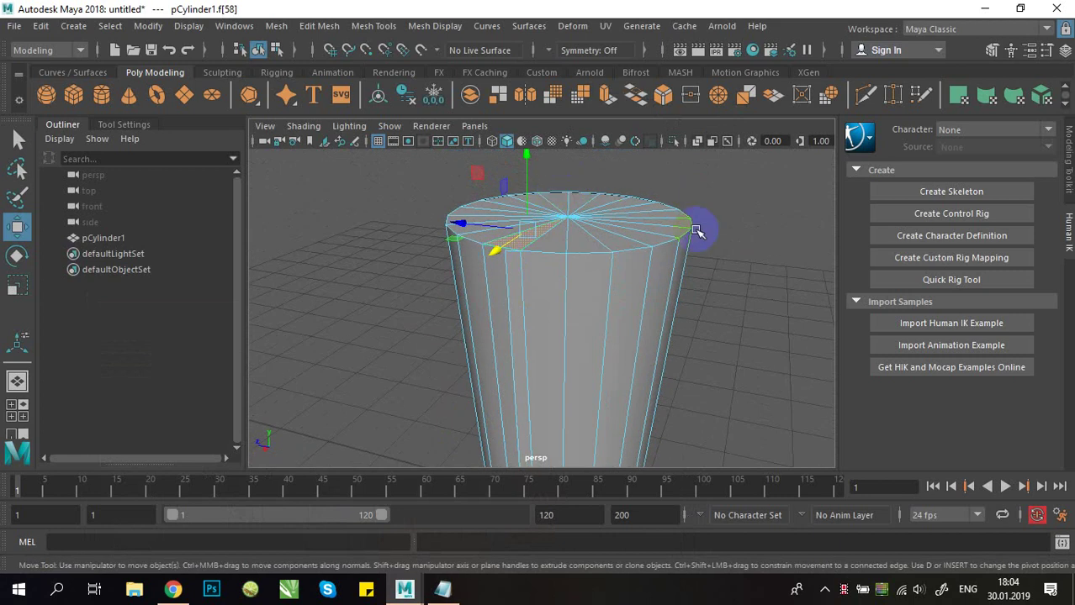
{"action": "left_click_drag", "start_coordinate": [399, 166], "coordinate": [790, 343]}
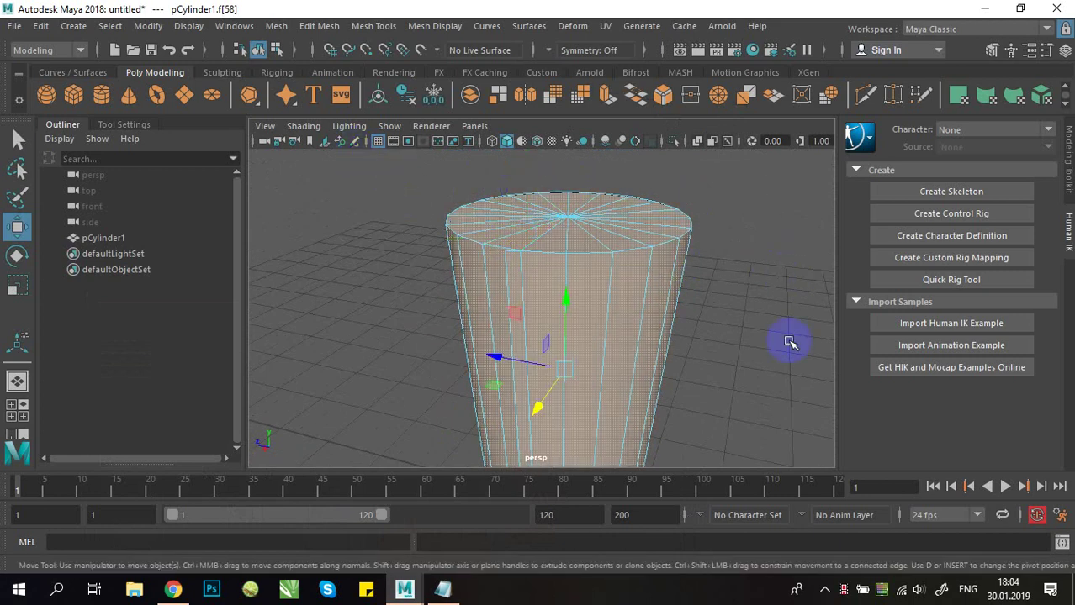
{"action": "left_click_drag", "start_coordinate": [405, 349], "coordinate": [405, 348], "text": "ctrl"}
{"action": "left_click_drag", "start_coordinate": [405, 348], "coordinate": [679, 331], "text": "alt"}
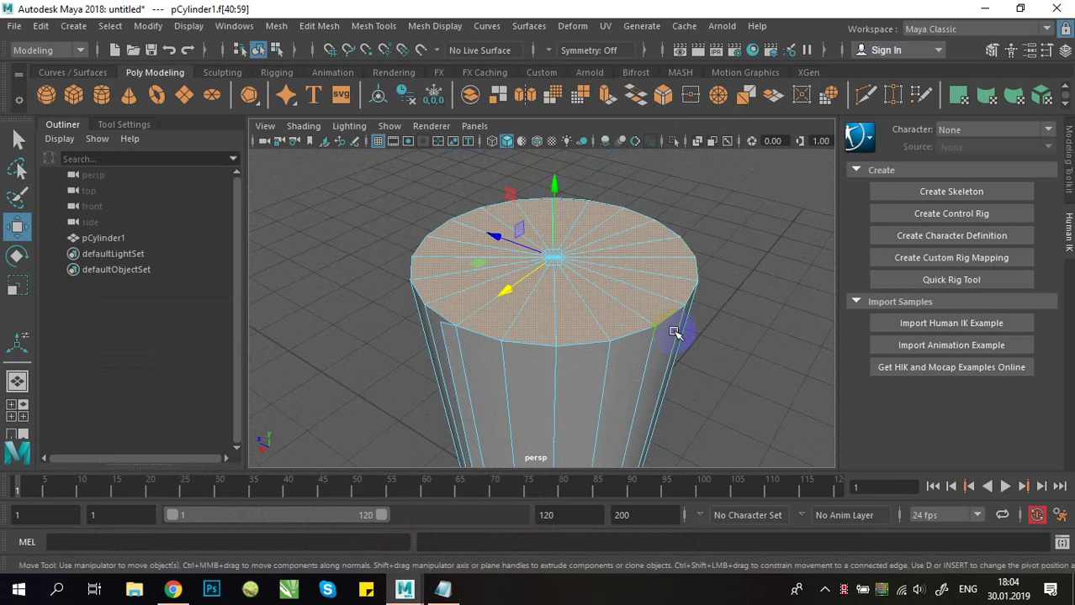
Step: Extrude the top cap faces and scale them slightly inward to form a narrow rim around the cup
{"action": "left_click", "coordinate": [607, 95]}
{"action": "left_click_drag", "start_coordinate": [697, 205], "coordinate": [619, 229], "text": "alt"}
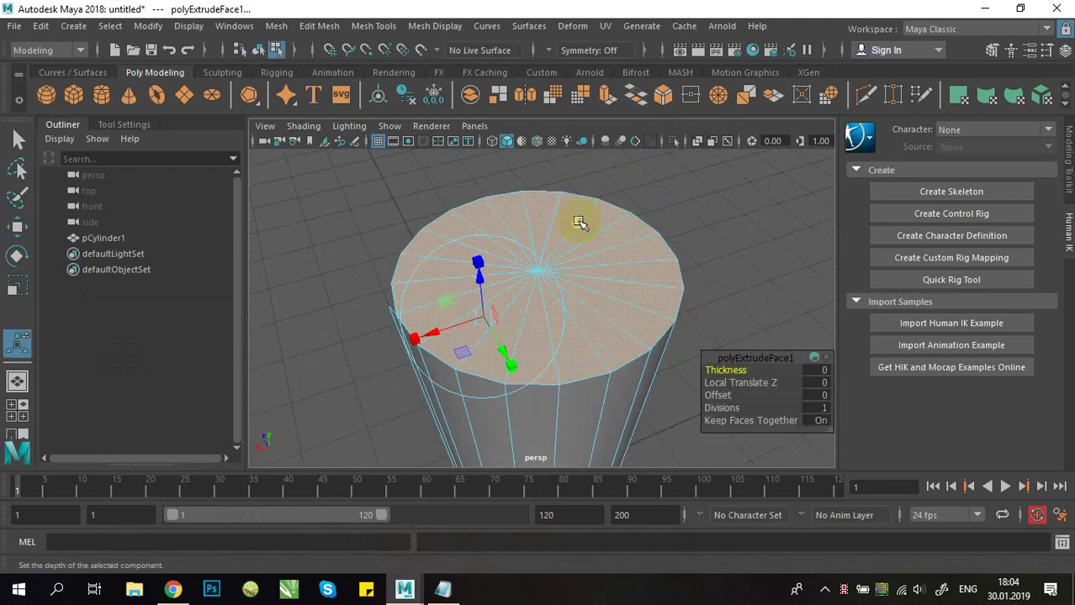
{"action": "key", "text": "t"}
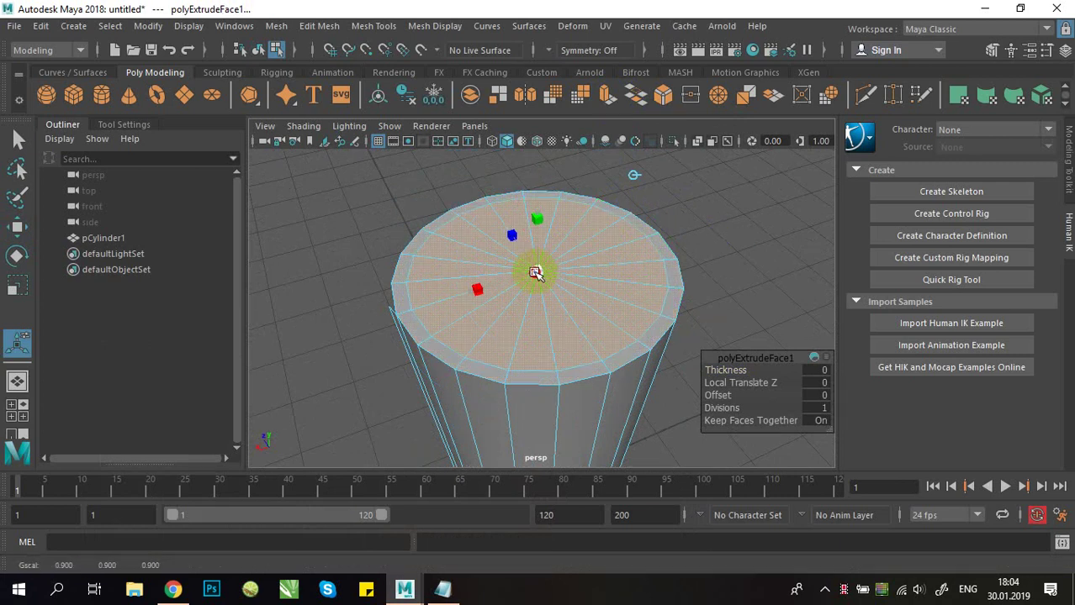
{"action": "left_click_drag", "start_coordinate": [535, 272], "coordinate": [537, 272]}
{"action": "left_click_drag", "start_coordinate": [575, 308], "coordinate": [668, 246], "text": "alt"}
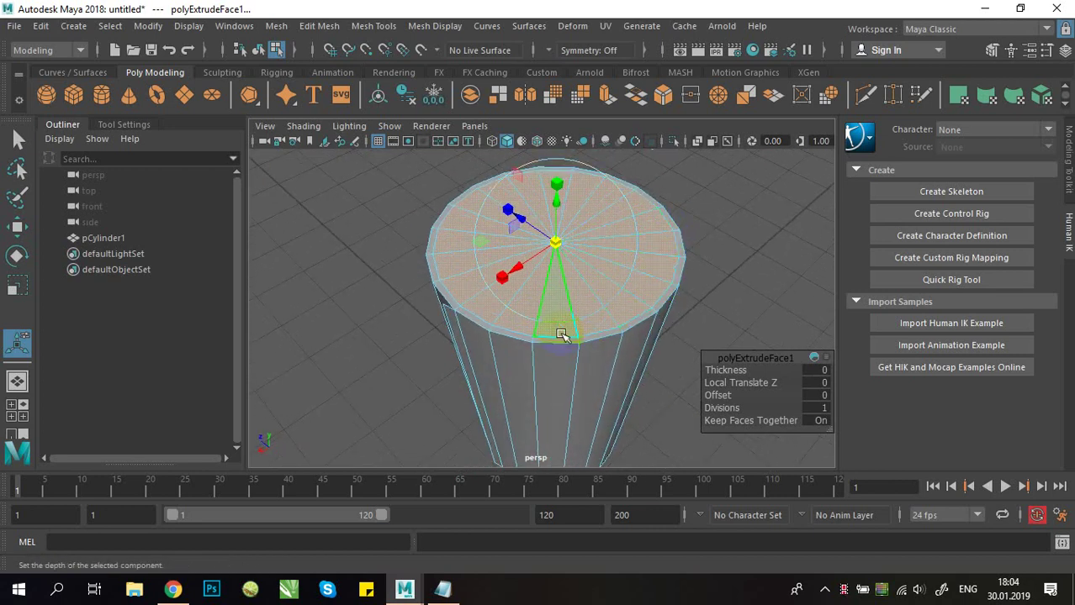
{"action": "left_click_drag", "start_coordinate": [764, 233], "coordinate": [715, 269], "text": "alt"}
{"action": "mouse_move", "coordinate": [559, 183]}
{"action": "left_mouse_down"}
{"action": "mouse_move", "coordinate": [562, 211]}
{"action": "mouse_move", "coordinate": [569, 195]}
{"action": "left_mouse_up"}
{"action": "left_click_drag", "start_coordinate": [748, 254], "coordinate": [704, 273], "text": "alt"}
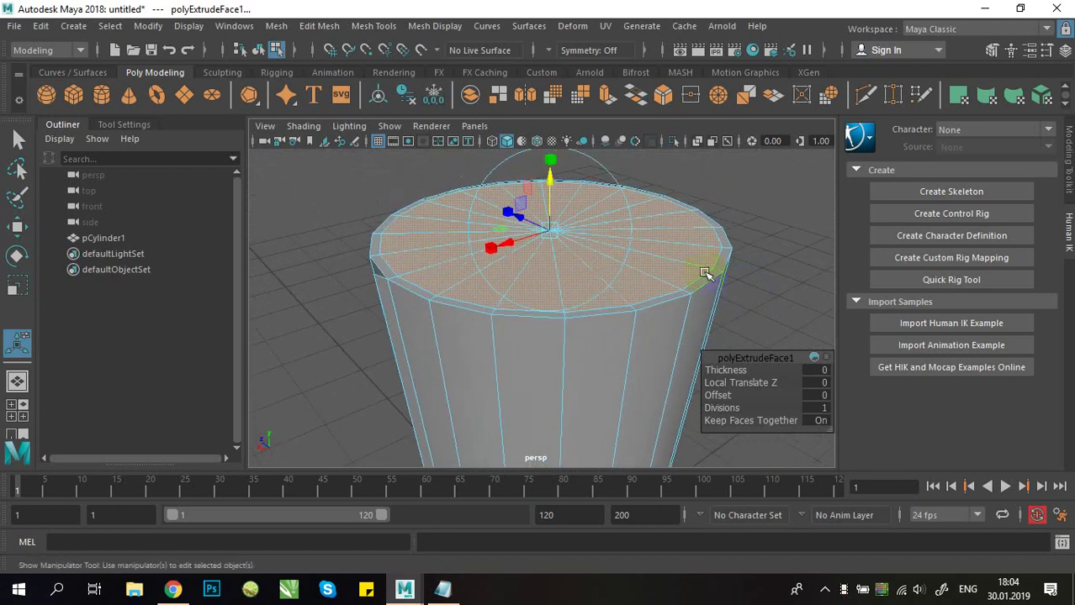
Step: Extrude the inset cap faces again and move them straight down along the world vertical axis to hollow out the cup
{"action": "left_click", "coordinate": [607, 91]}
{"action": "right_click_drag", "start_coordinate": [746, 240], "coordinate": [613, 221], "text": "alt"}
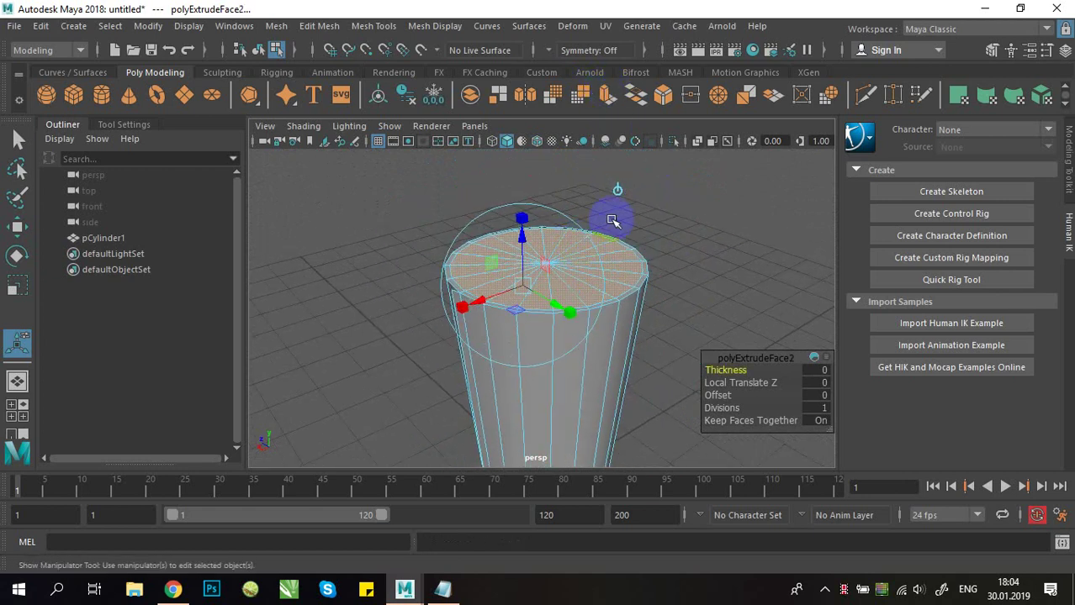
{"action": "left_click", "coordinate": [619, 194]}
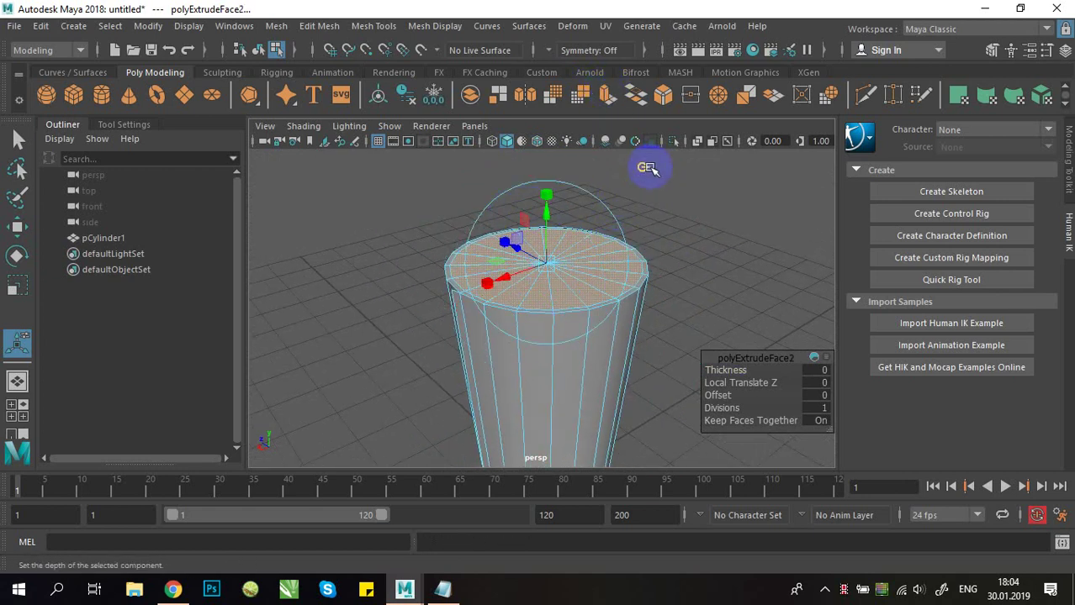
{"action": "left_click", "coordinate": [647, 168]}
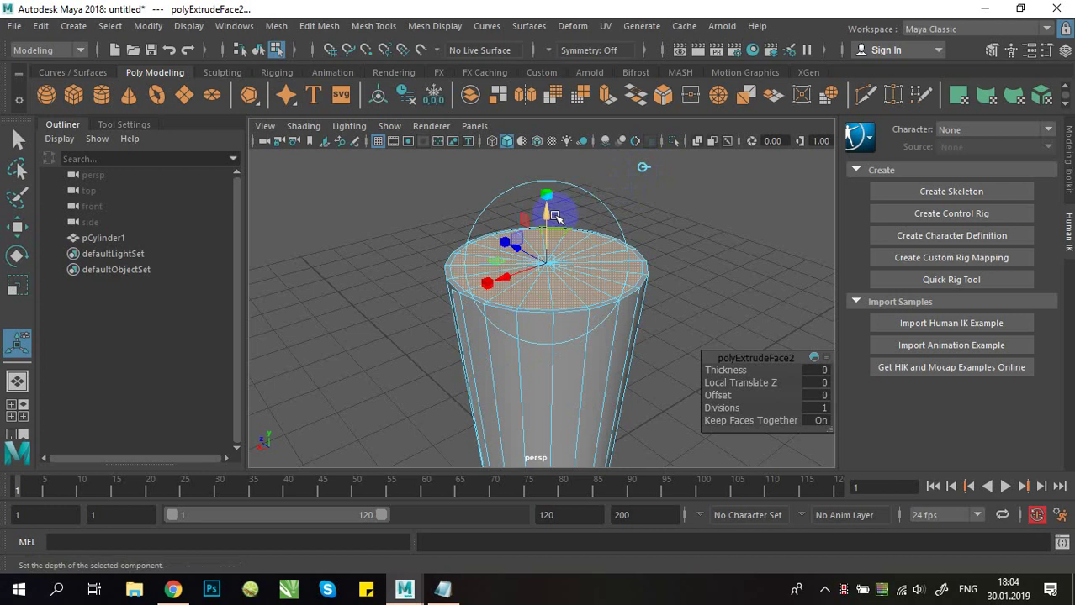
{"action": "left_click_drag", "start_coordinate": [555, 241], "coordinate": [570, 285]}
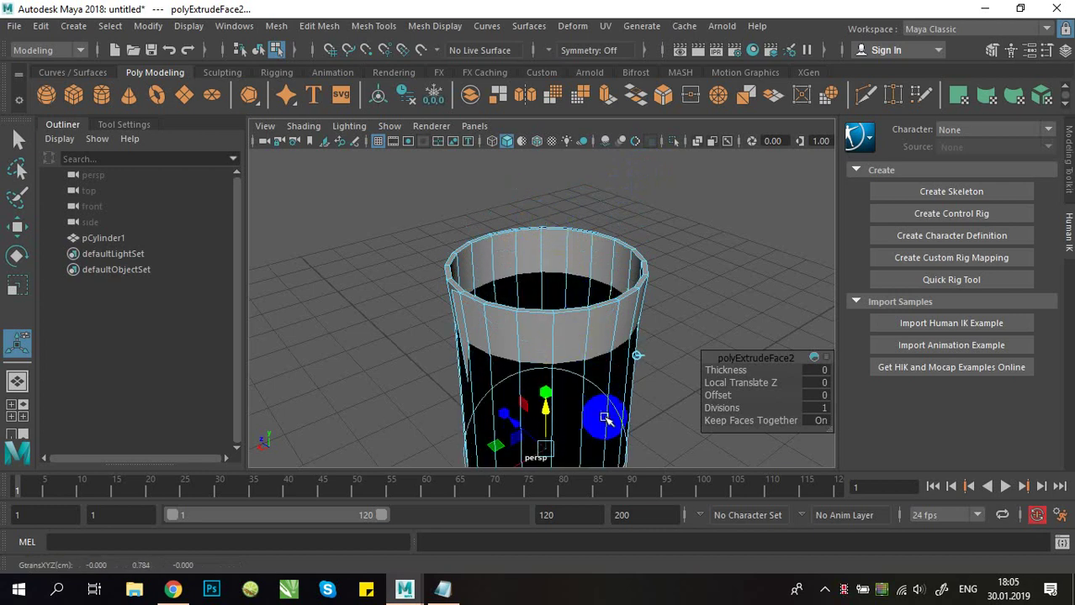
{"action": "middle_click_drag", "start_coordinate": [605, 418], "coordinate": [652, 244], "text": "alt"}
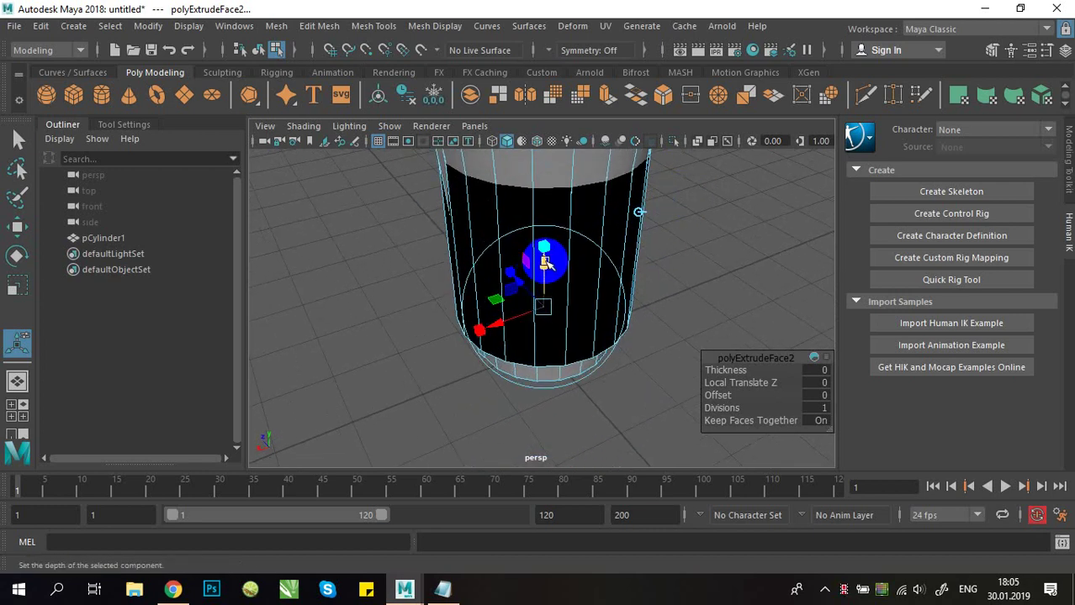
Step: Scale the cup's inner floor faces to fit within the tapered walls and return the cup to object mode
{"action": "key", "text": "r"}
{"action": "left_click_drag", "start_coordinate": [546, 328], "coordinate": [661, 307]}
{"action": "left_click", "coordinate": [625, 241]}
{"action": "right_click_drag", "start_coordinate": [646, 227], "coordinate": [719, 116]}
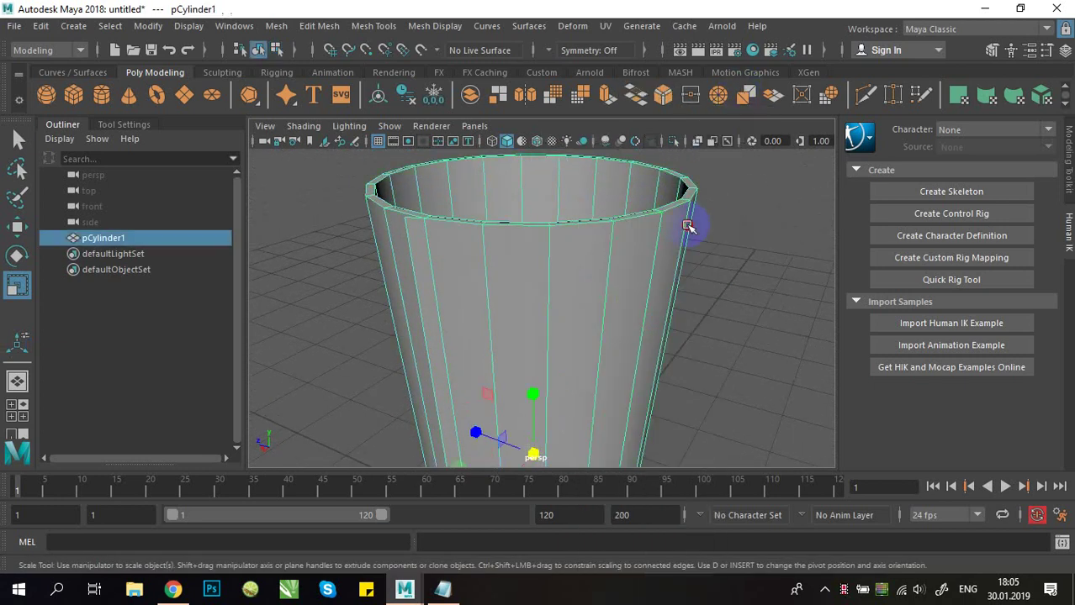
{"action": "left_click_drag", "start_coordinate": [690, 228], "coordinate": [613, 335], "text": "alt"}
{"action": "left_click", "coordinate": [410, 512]}
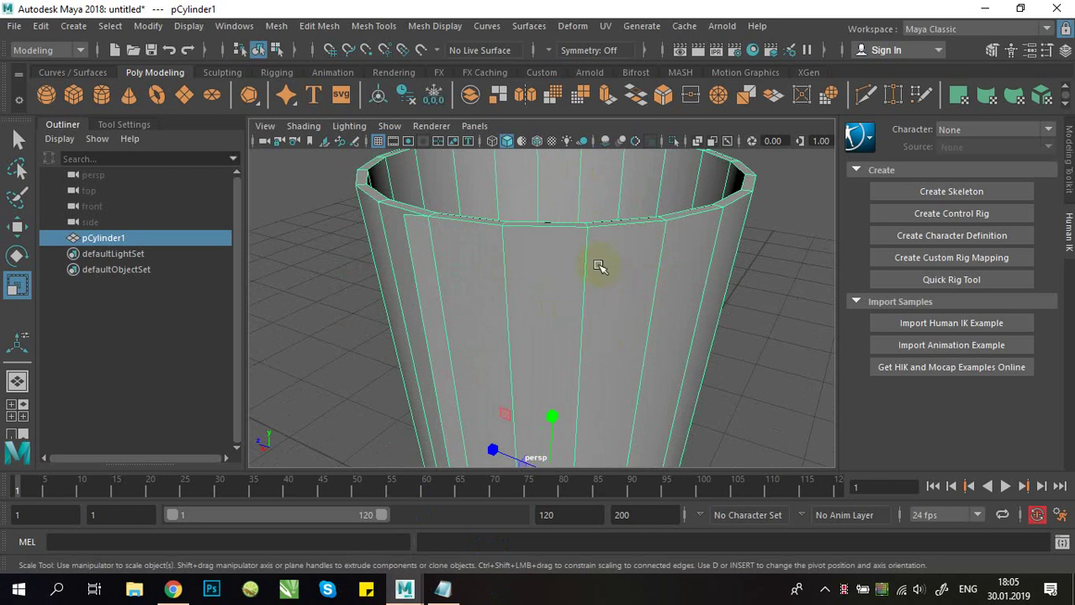
{"action": "left_click_drag", "start_coordinate": [636, 227], "coordinate": [593, 247], "text": "alt"}
{"action": "right_click_drag", "start_coordinate": [597, 236], "coordinate": [678, 119]}
{"action": "right_click_drag", "start_coordinate": [635, 202], "coordinate": [555, 235], "text": "shift"}
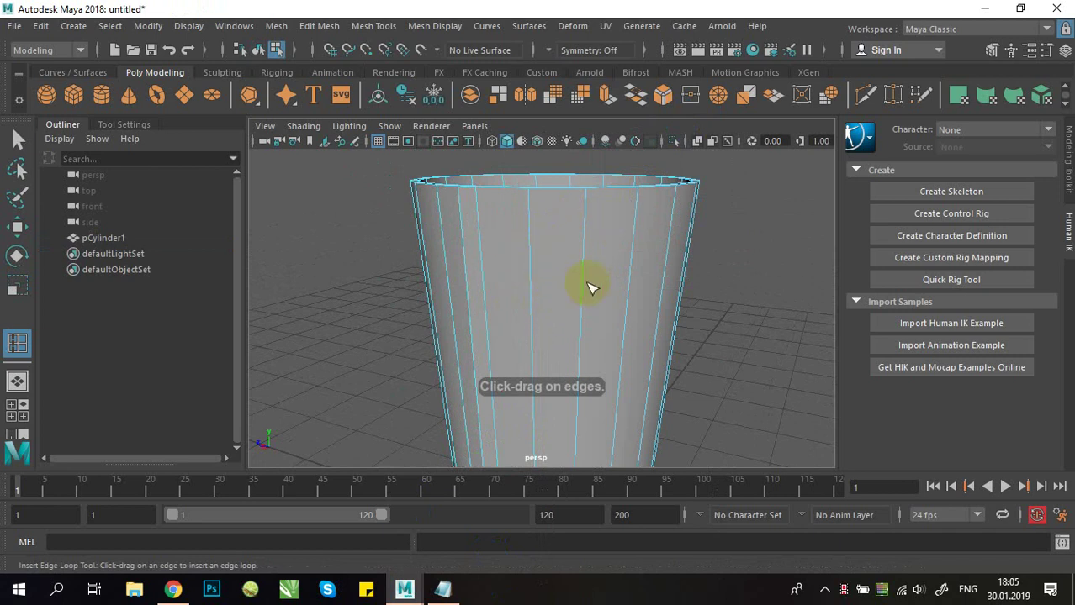
{"action": "key", "text": "q"}
{"action": "right_click_drag", "start_coordinate": [640, 287], "coordinate": [740, 197]}
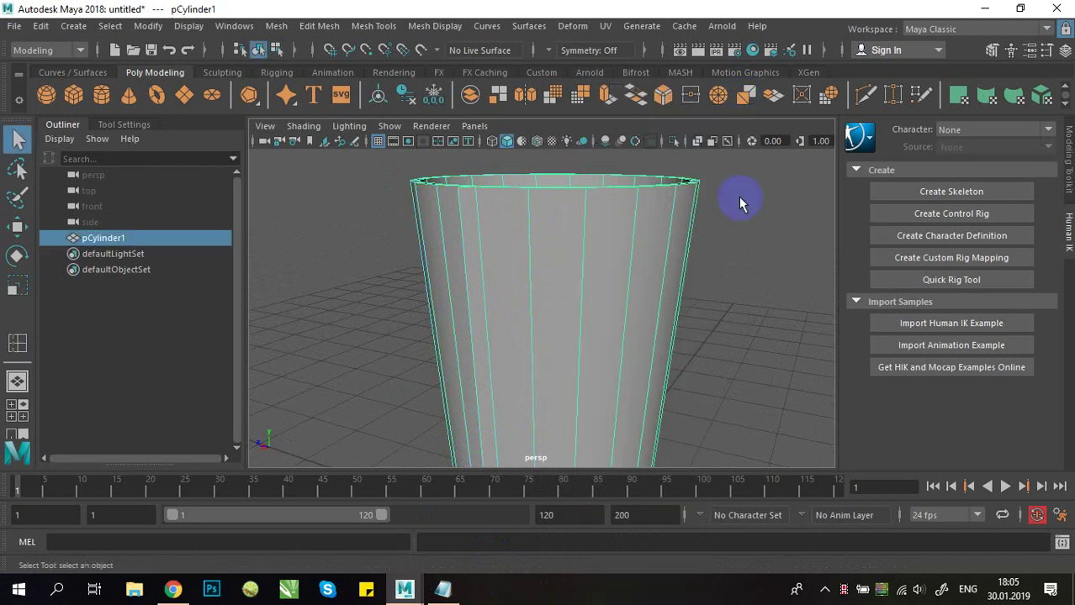
{"action": "left_click", "coordinate": [738, 197]}
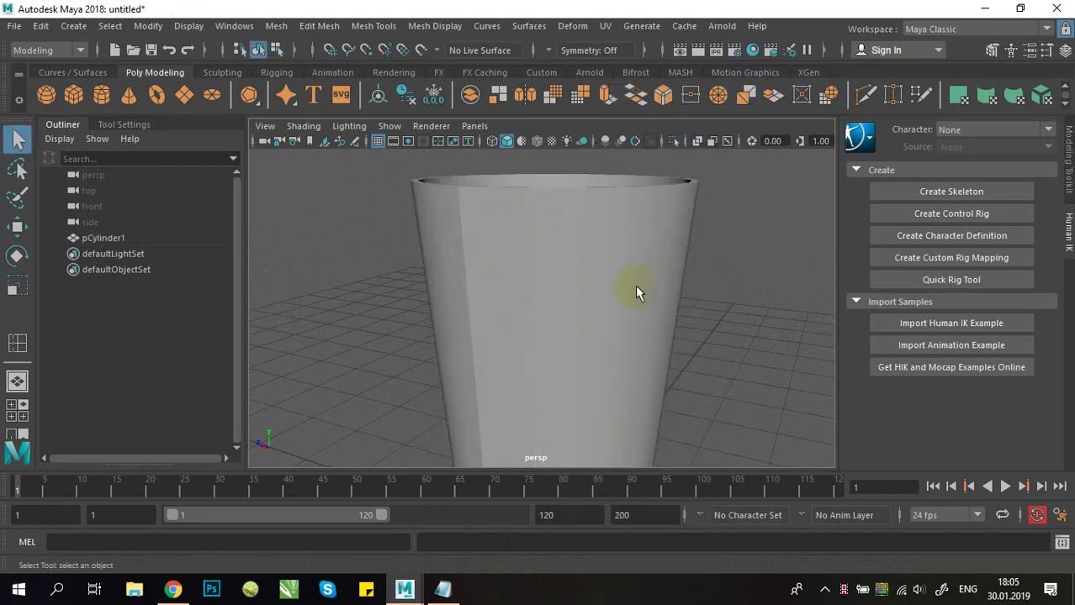
Step: Try to insert two edge loops around the cup's wall with the Insert Edge Loop tool
{"action": "left_click", "coordinate": [564, 269]}
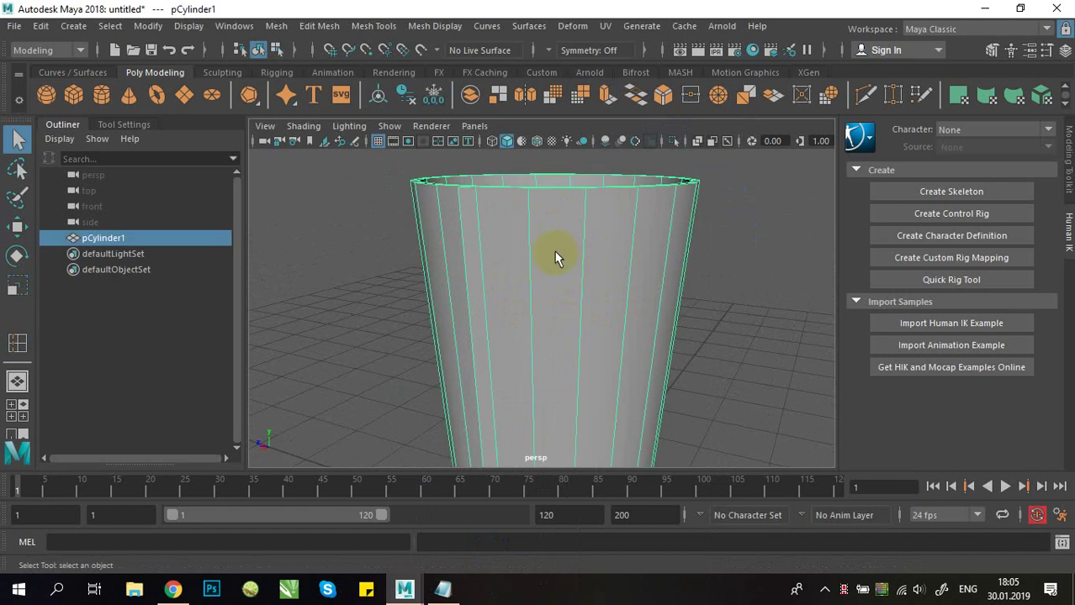
{"action": "right_click", "coordinate": [555, 244], "text": "shift"}
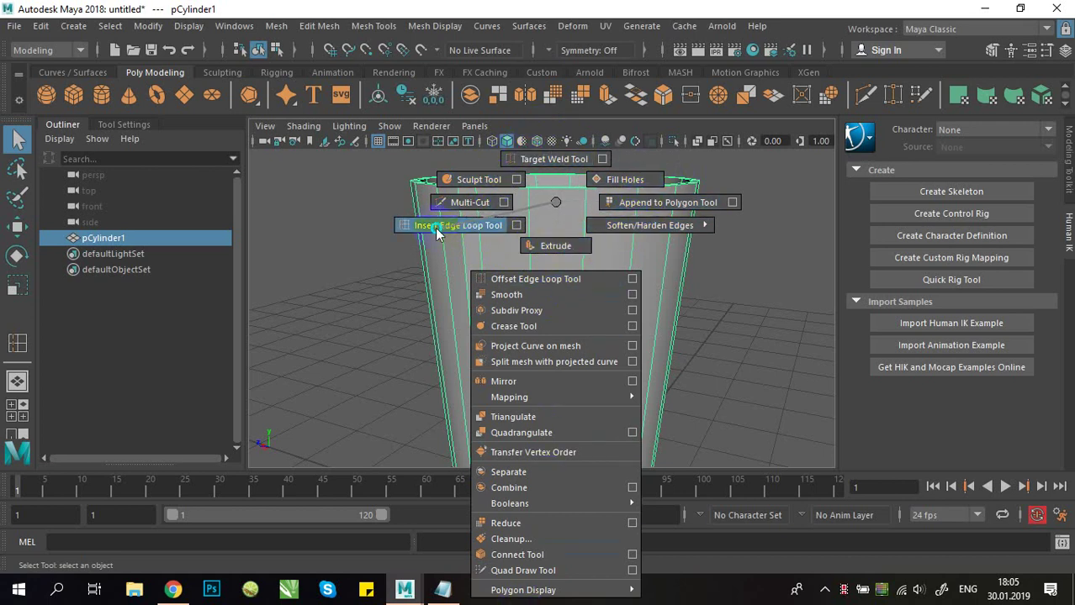
{"action": "right_click_drag", "start_coordinate": [445, 232], "coordinate": [445, 232], "text": "shift"}
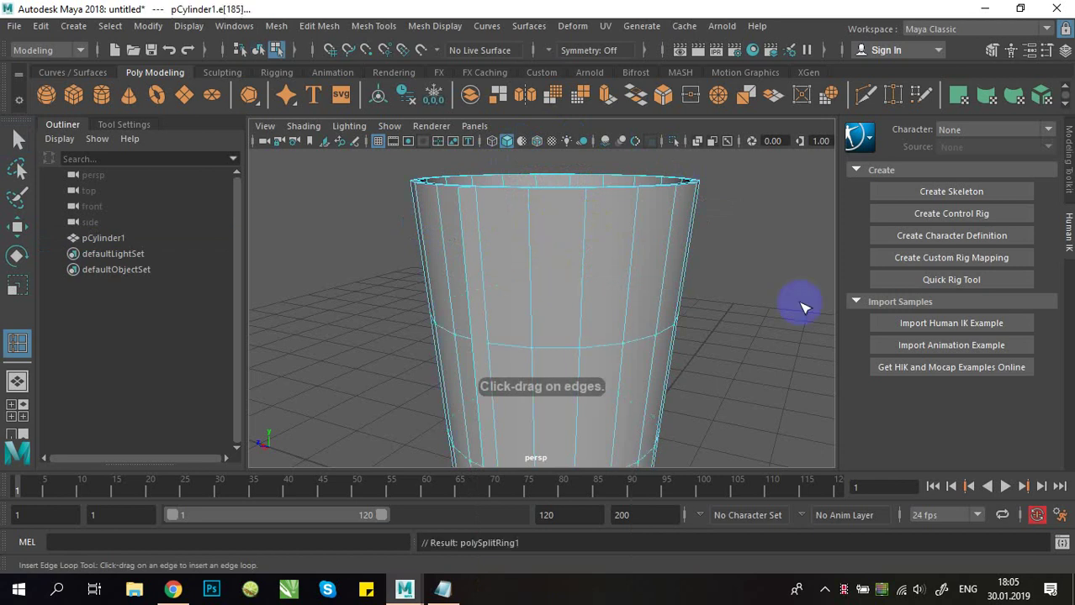
{"action": "right_click_drag", "start_coordinate": [803, 308], "coordinate": [593, 337], "text": "alt"}
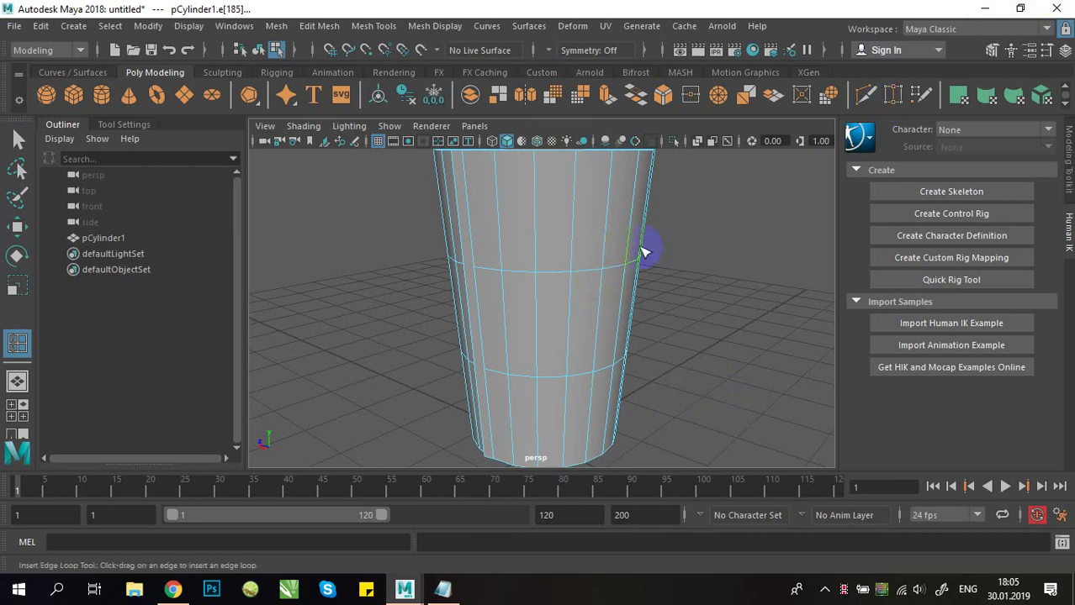
{"action": "key", "text": "ctrl+z"}
{"action": "left_click_drag", "start_coordinate": [541, 250], "coordinate": [521, 296], "text": "alt"}
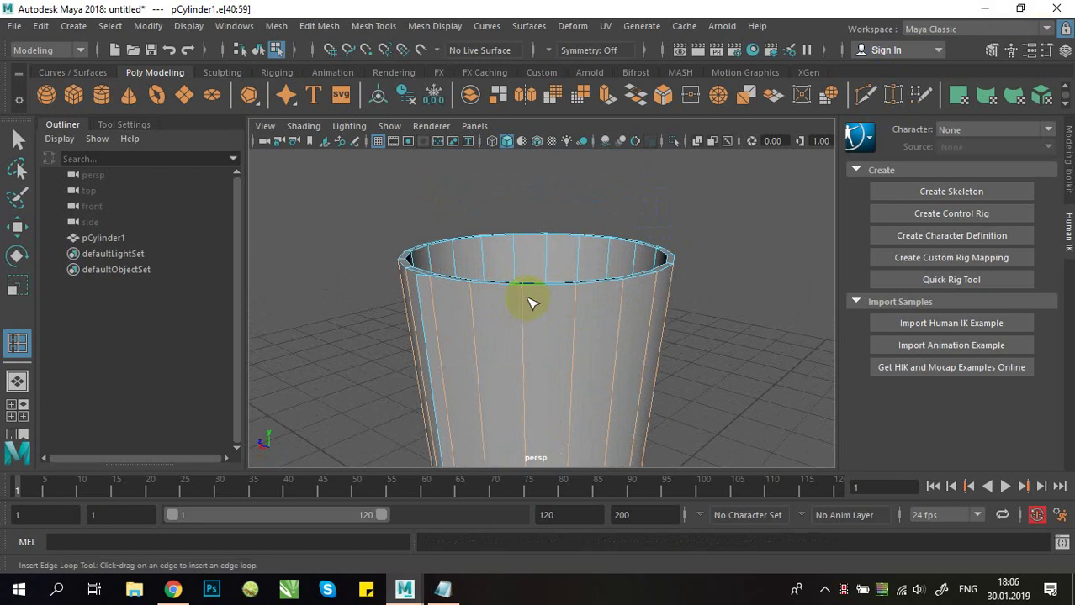
{"action": "key", "text": "q"}
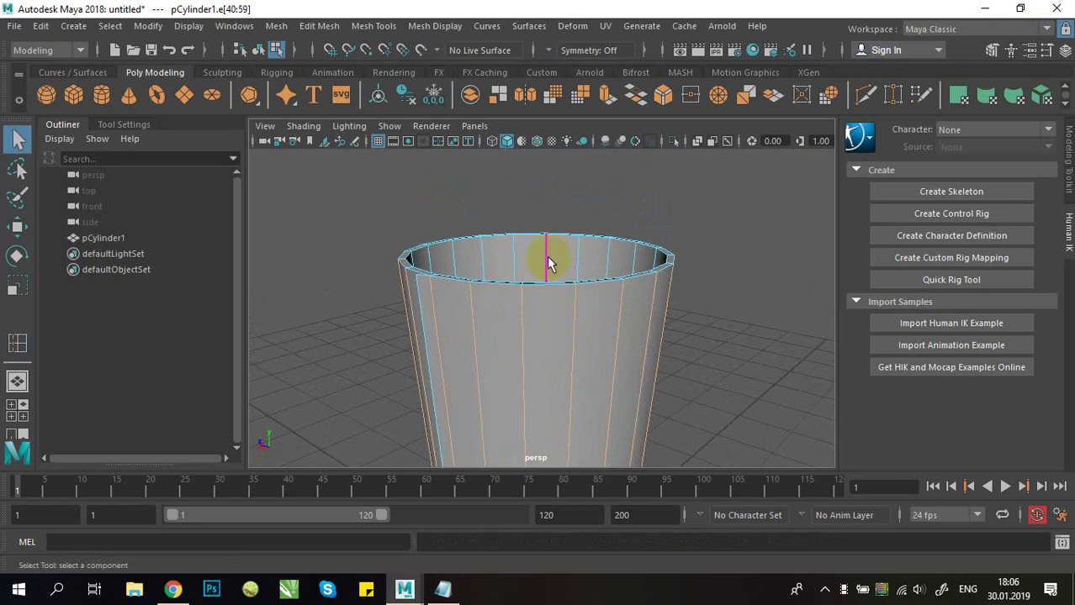
Step: Set the Insert Edge Loop tool to relative distance from edge and insert one loop around the cup wall just below the rim
{"action": "left_click", "coordinate": [1049, 50]}
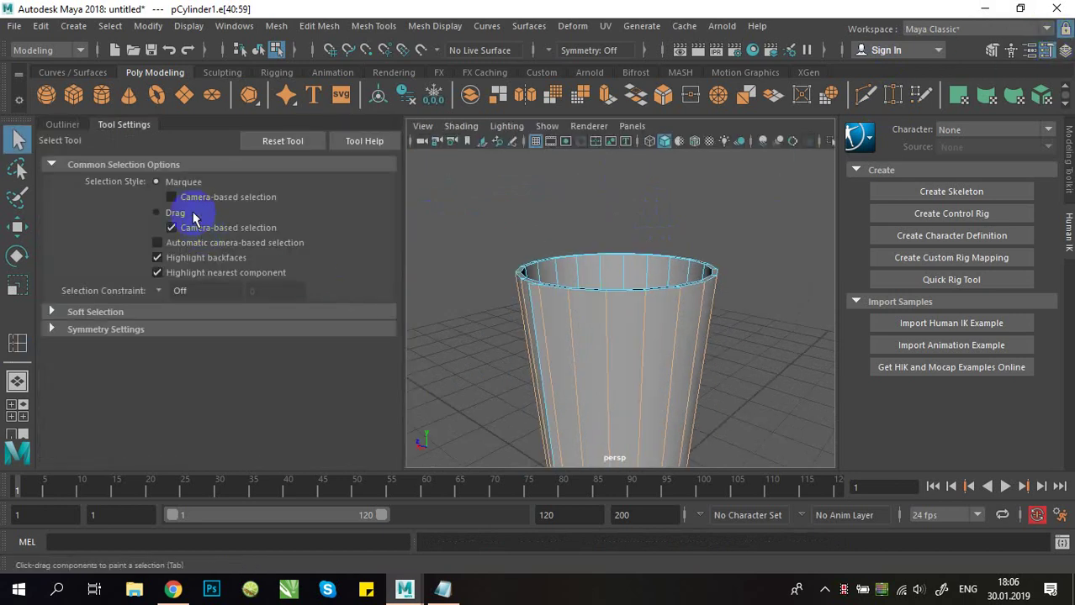
{"action": "right_click_drag", "start_coordinate": [631, 316], "coordinate": [700, 120]}
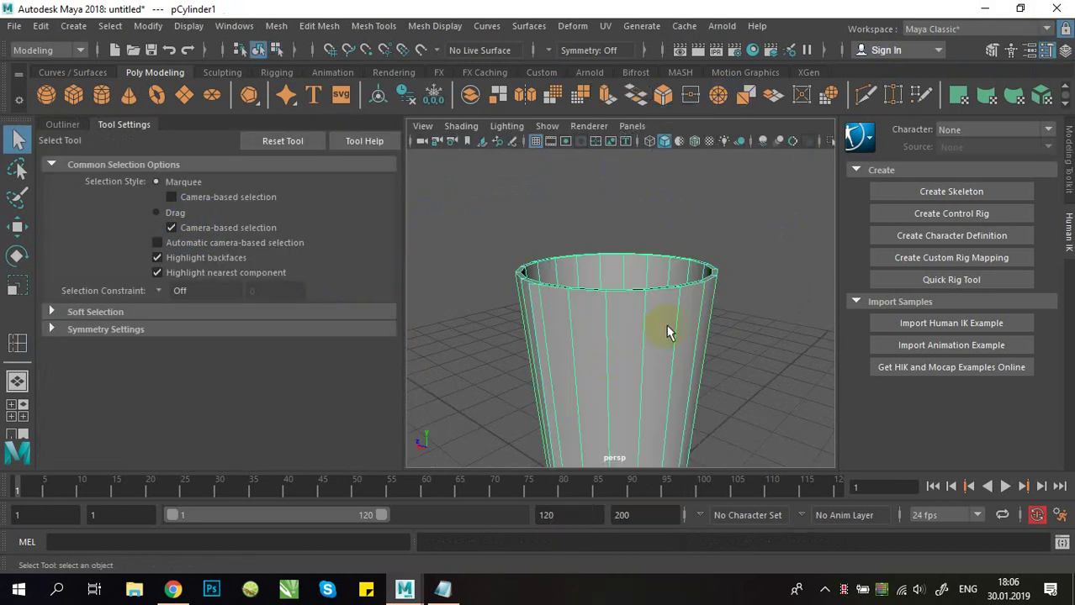
{"action": "right_click_drag", "start_coordinate": [667, 332], "coordinate": [534, 224], "text": "shift"}
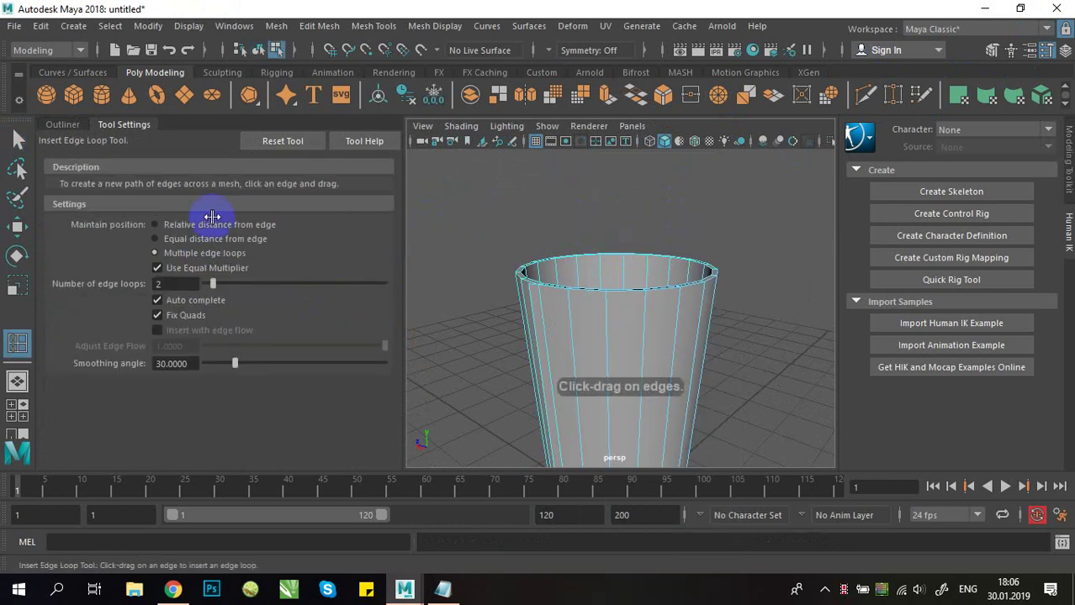
{"action": "left_click", "coordinate": [155, 225]}
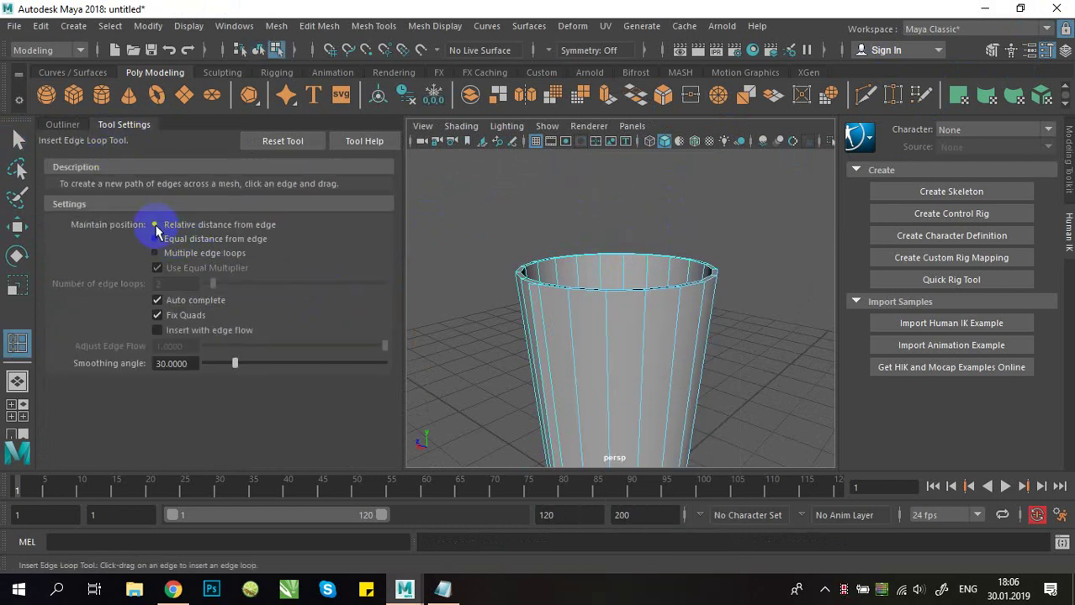
{"action": "right_click_drag", "start_coordinate": [566, 276], "coordinate": [651, 265], "text": "alt"}
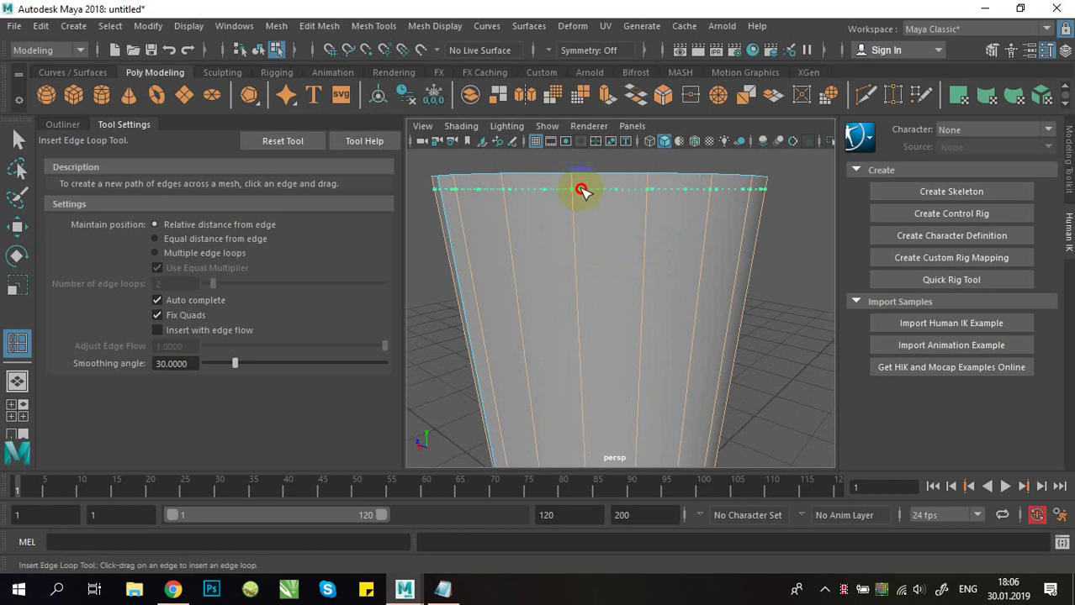
{"action": "left_click_drag", "start_coordinate": [581, 190], "coordinate": [582, 190]}
{"action": "right_click_drag", "start_coordinate": [626, 220], "coordinate": [607, 225], "text": "alt"}
{"action": "left_click_drag", "start_coordinate": [608, 229], "coordinate": [614, 284], "text": "alt"}
{"action": "right_click_drag", "start_coordinate": [643, 285], "coordinate": [628, 285], "text": "alt"}
{"action": "left_click_drag", "start_coordinate": [628, 285], "coordinate": [616, 301], "text": "alt"}
{"action": "right_click_drag", "start_coordinate": [615, 301], "coordinate": [662, 317], "text": "alt"}
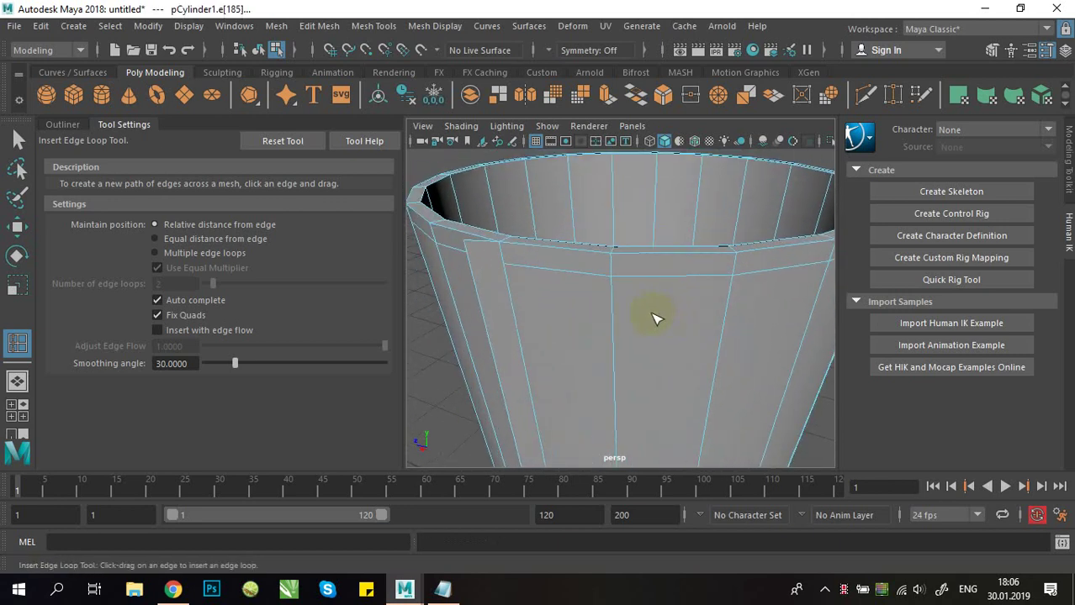
Step: Select the ring of narrow outer faces just below the cup's rim, leaving out the vertical strip down the wall
{"action": "key", "text": "q"}
{"action": "right_click_drag", "start_coordinate": [649, 177], "coordinate": [631, 247]}
{"action": "left_click", "coordinate": [632, 259]}
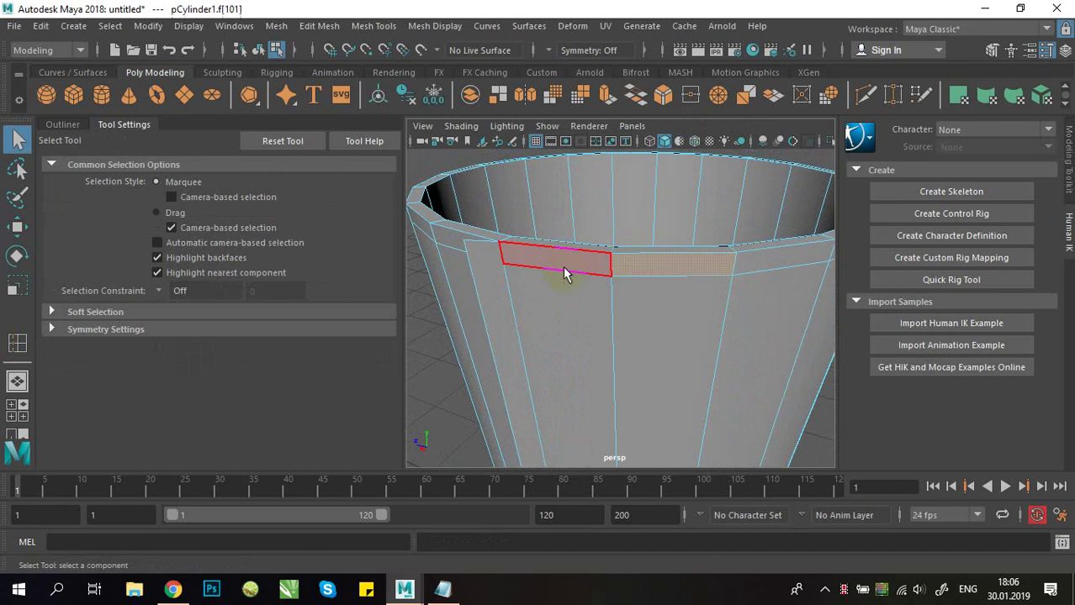
{"action": "double_click", "coordinate": [565, 268], "text": "shift"}
{"action": "right_click_drag", "start_coordinate": [741, 292], "coordinate": [639, 271], "text": "alt"}
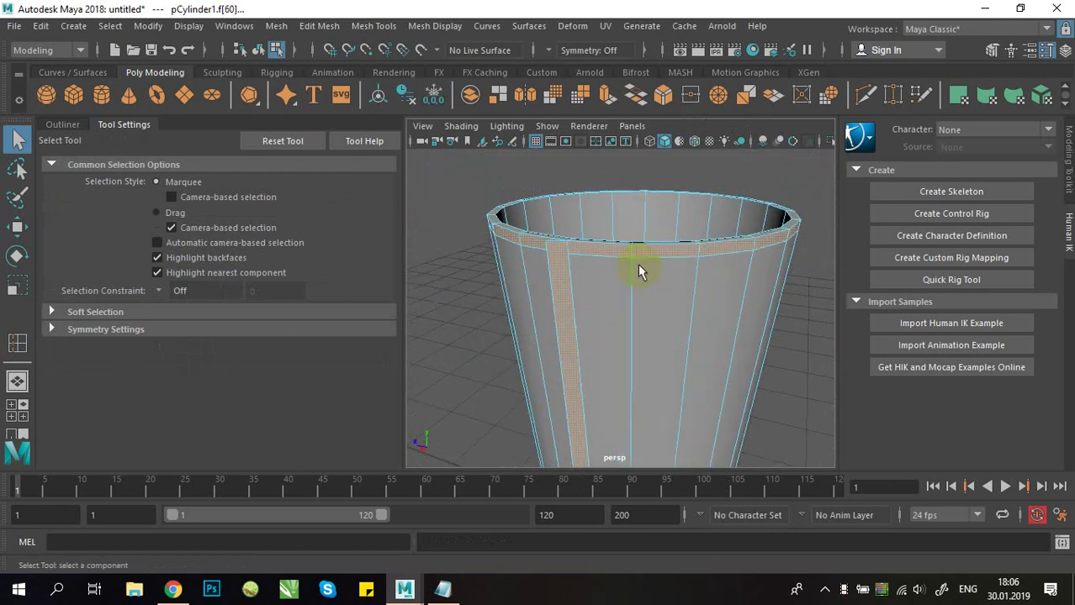
{"action": "left_click", "coordinate": [565, 301], "text": "ctrl"}
{"action": "right_click_drag", "start_coordinate": [719, 287], "coordinate": [671, 284], "text": "alt"}
{"action": "mouse_move", "coordinate": [670, 284]}
{"action": "left_mouse_down", "text": "alt"}
{"action": "mouse_move", "coordinate": [780, 300]}
{"action": "mouse_move", "coordinate": [806, 334]}
{"action": "mouse_move", "coordinate": [686, 293]}
{"action": "left_mouse_up", "text": "alt"}
{"action": "right_click_drag", "start_coordinate": [686, 292], "coordinate": [645, 328], "text": "alt"}
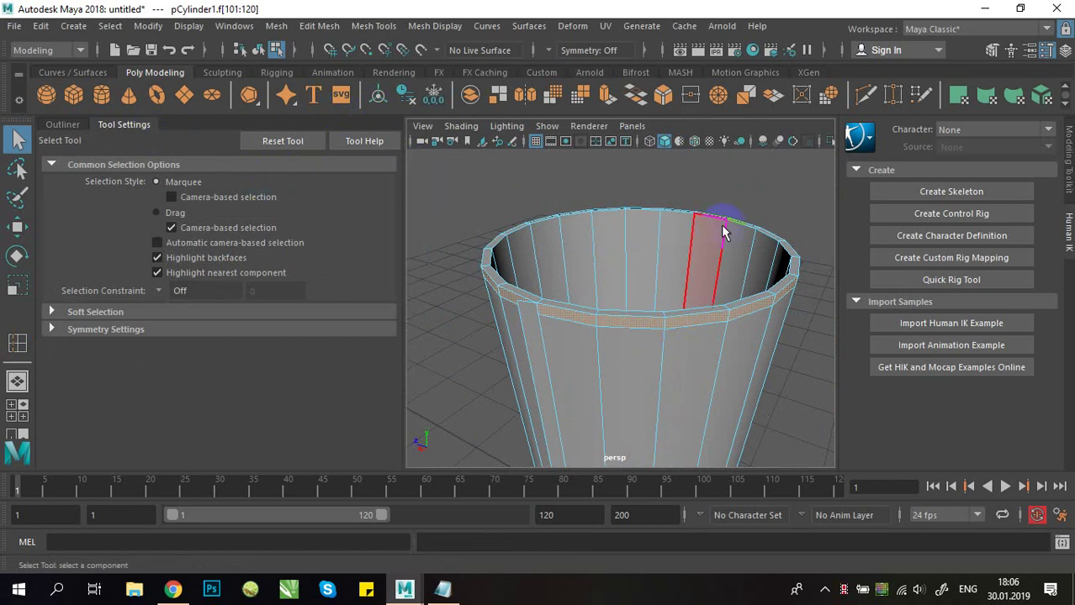
Step: Hide the tool settings, clear the face selection and reselect only the narrow outer band below the rim, without the vertical strip
{"action": "left_click", "coordinate": [1051, 50]}
{"action": "right_click_drag", "start_coordinate": [504, 237], "coordinate": [515, 276], "text": "alt"}
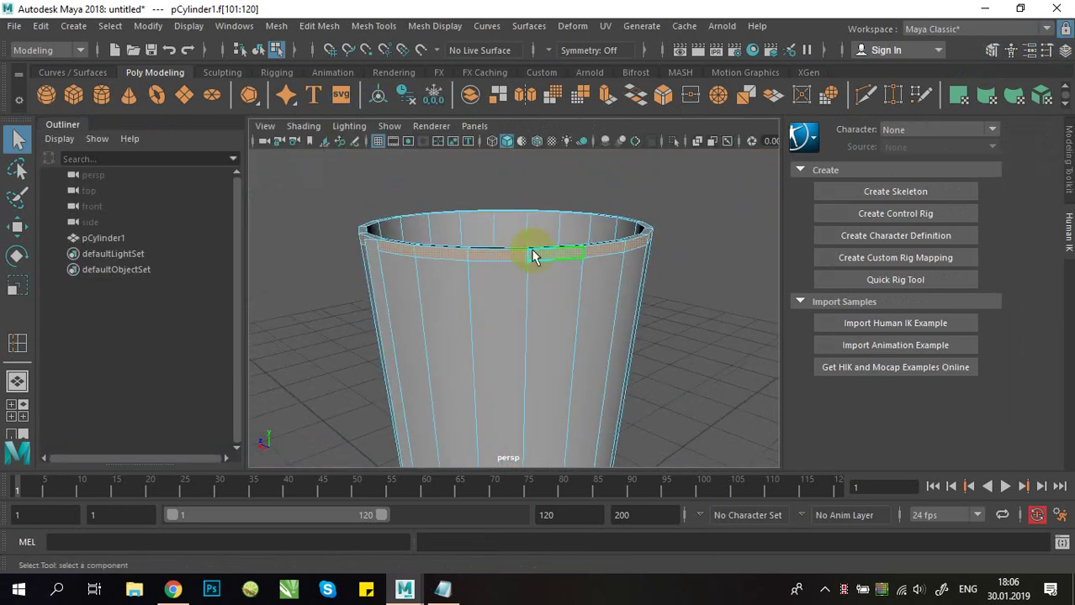
{"action": "left_click", "coordinate": [687, 244]}
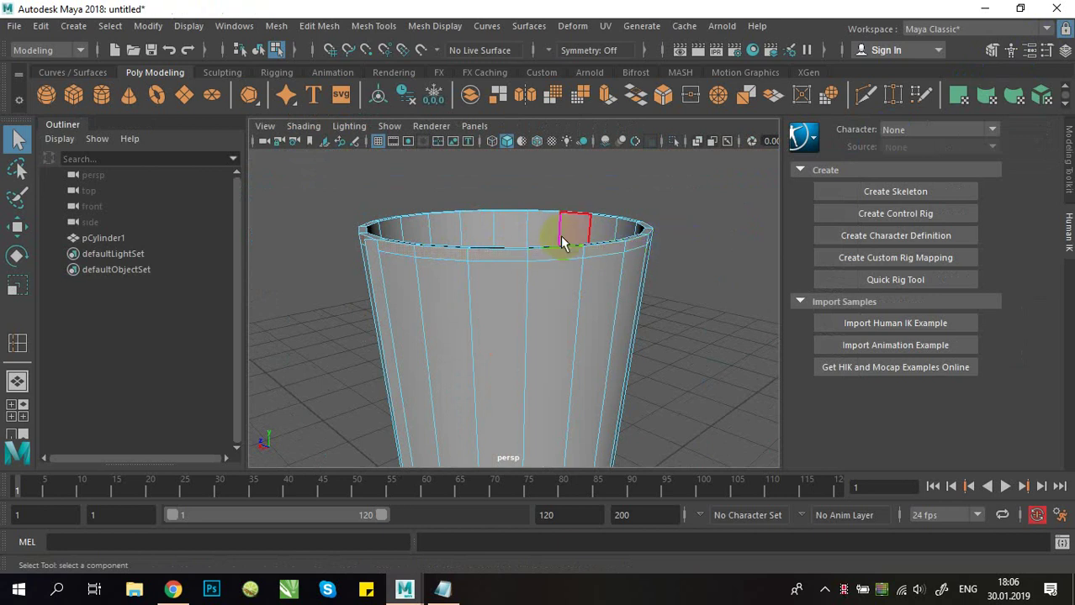
{"action": "double_click", "coordinate": [505, 258]}
{"action": "left_click_drag", "start_coordinate": [422, 306], "coordinate": [500, 313], "text": "alt"}
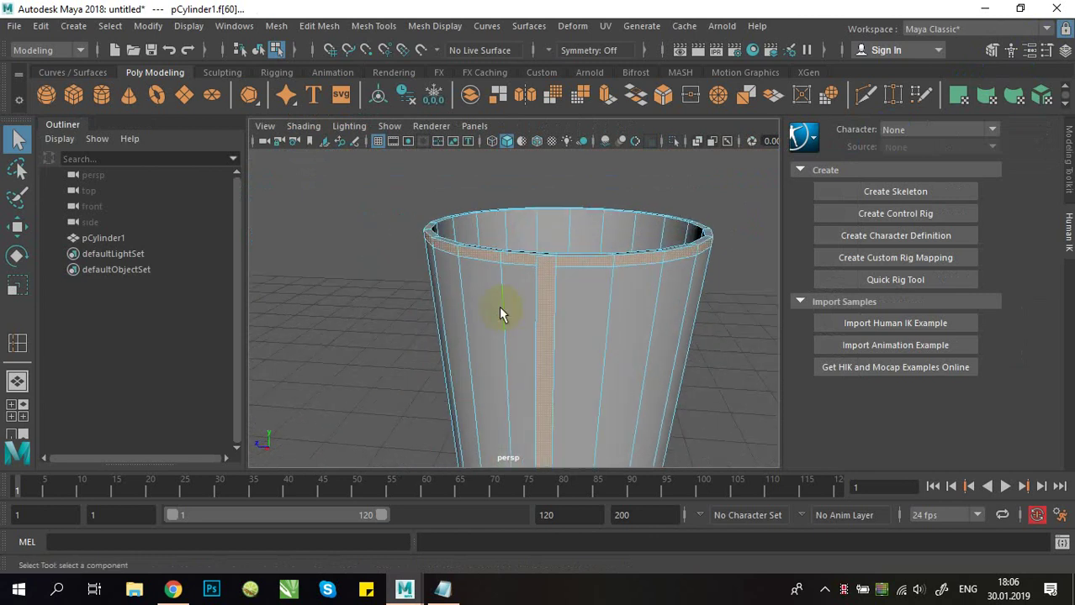
{"action": "left_click", "coordinate": [549, 332], "text": "ctrl"}
Step: Extrude the outer rim band outward with a local Z translation of about 0.066 and scale it vertically to about 0.7
{"action": "right_click_drag", "start_coordinate": [703, 330], "coordinate": [587, 282], "text": "alt"}
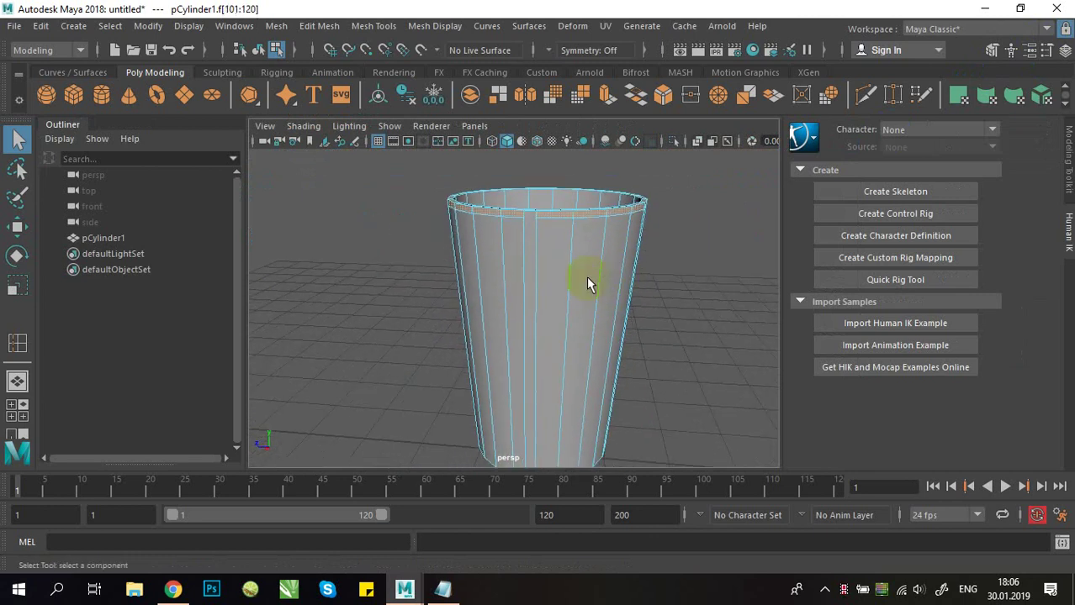
{"action": "left_click_drag", "start_coordinate": [588, 282], "coordinate": [671, 283], "text": "alt"}
{"action": "right_click_drag", "start_coordinate": [407, 187], "coordinate": [668, 345], "text": "alt"}
{"action": "left_click_drag", "start_coordinate": [669, 345], "coordinate": [613, 326], "text": "alt"}
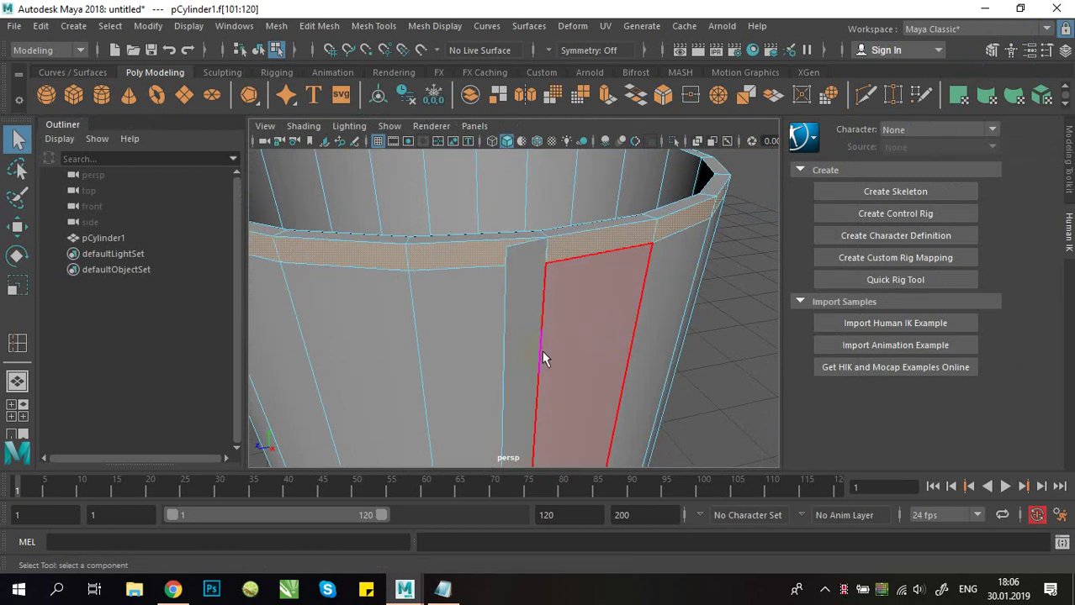
{"action": "scroll", "coordinate": [539, 311], "scroll_direction": "down", "scroll_amount": 3}
{"action": "left_click_drag", "start_coordinate": [580, 283], "coordinate": [532, 296], "text": "alt"}
{"action": "left_click", "coordinate": [611, 99]}
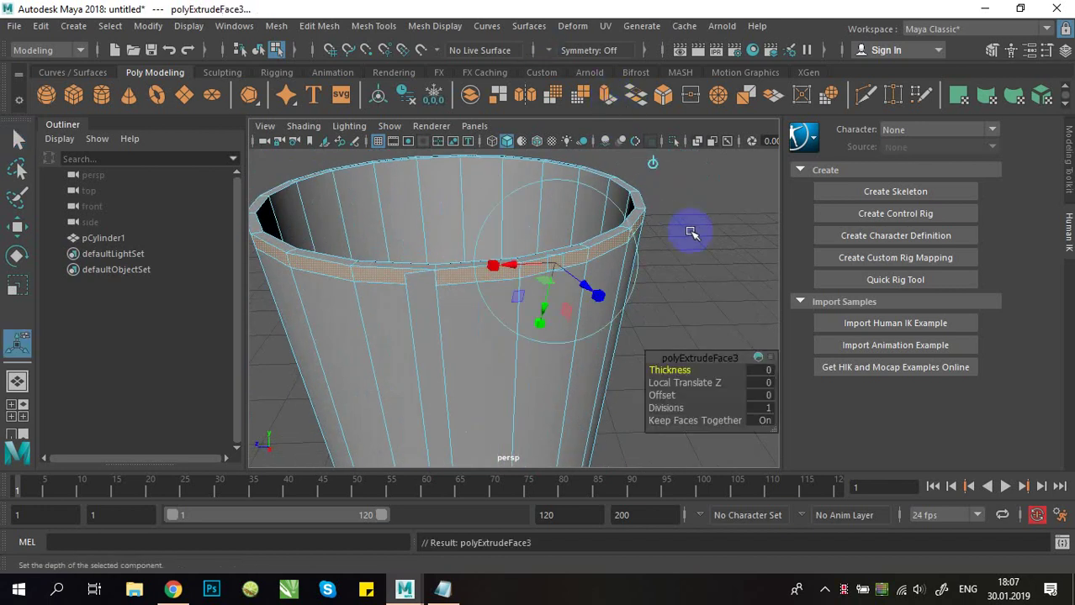
{"action": "left_click_drag", "start_coordinate": [691, 231], "coordinate": [599, 320], "text": "alt"}
{"action": "scroll", "coordinate": [576, 296], "scroll_direction": "up", "scroll_amount": 3}
{"action": "left_click", "coordinate": [581, 178]}
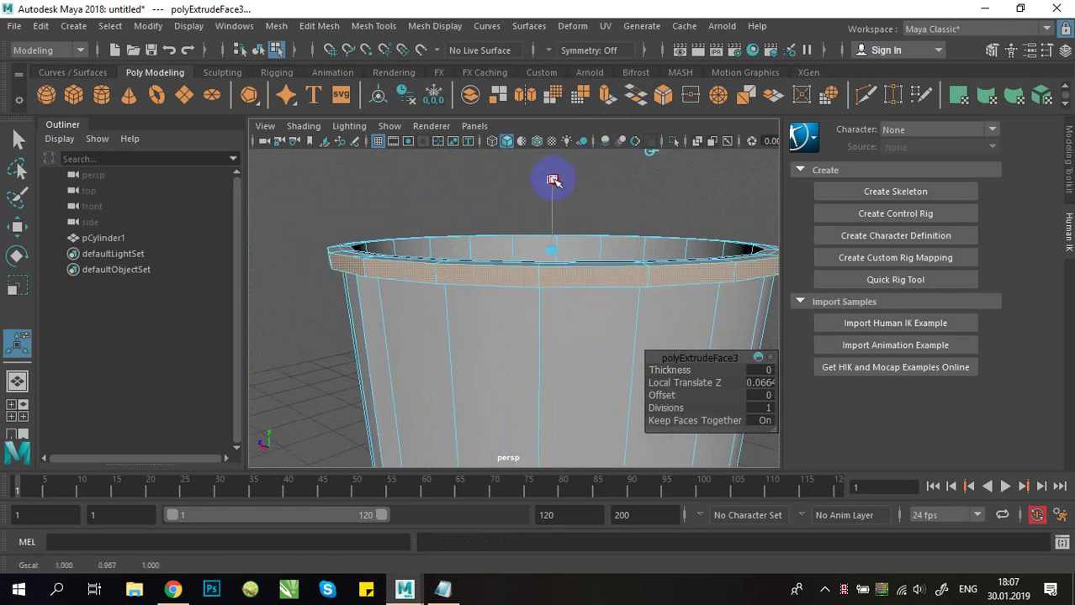
{"action": "left_click_drag", "start_coordinate": [552, 180], "coordinate": [559, 206]}
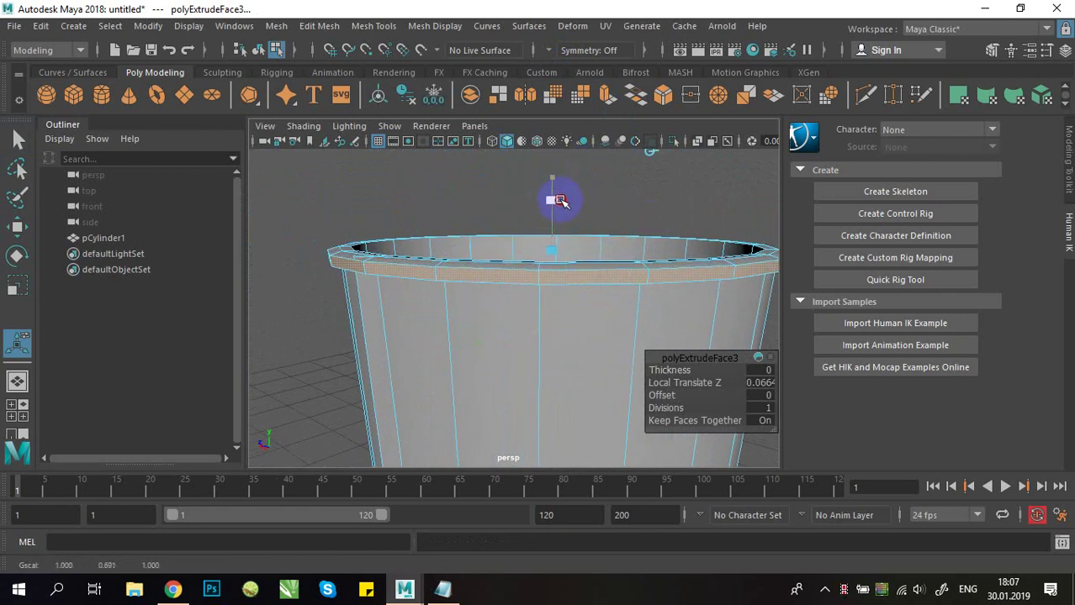
Step: Return the cup to object mode and clear the selection
{"action": "scroll", "coordinate": [497, 225], "scroll_direction": "down", "scroll_amount": 5}
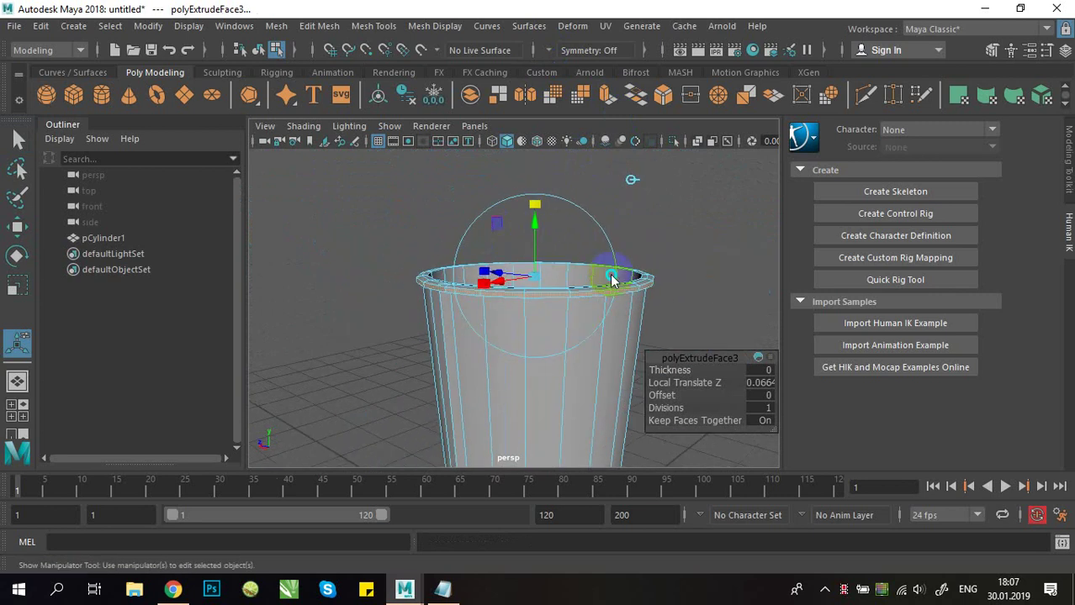
{"action": "right_click_drag", "start_coordinate": [610, 276], "coordinate": [685, 116]}
{"action": "left_click", "coordinate": [699, 221]}
{"action": "left_click", "coordinate": [698, 221]}
{"action": "left_click_drag", "start_coordinate": [697, 221], "coordinate": [437, 279], "text": "alt"}
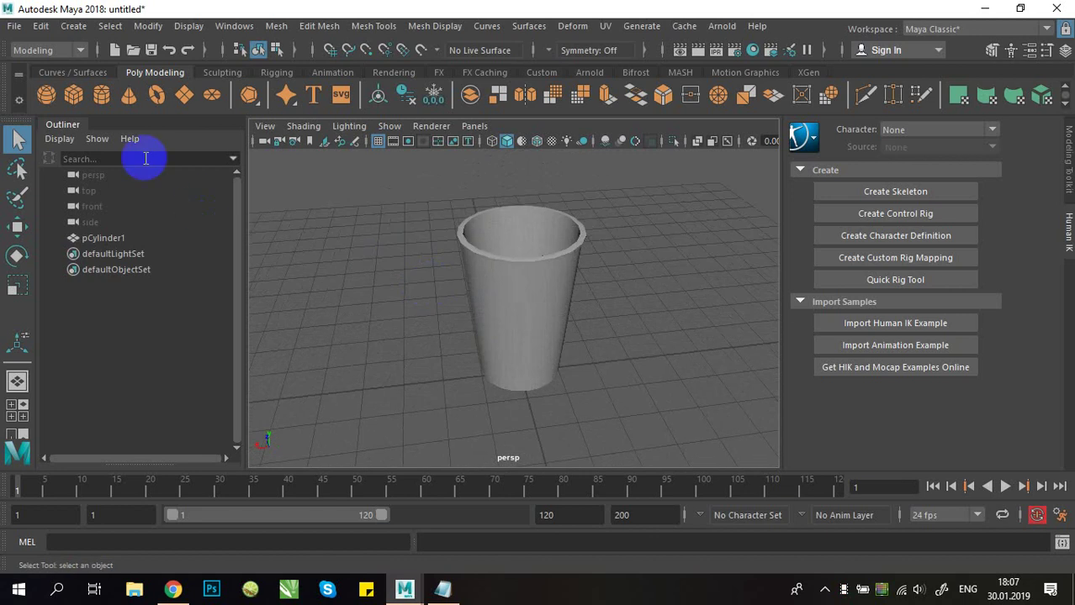
Step: Create a second polygon cylinder and move it about 3.5 cm along X and 2.7 cm up, beside the cup
{"action": "left_click", "coordinate": [96, 94]}
{"action": "key", "text": "w"}
{"action": "left_click_drag", "start_coordinate": [431, 372], "coordinate": [396, 383]}
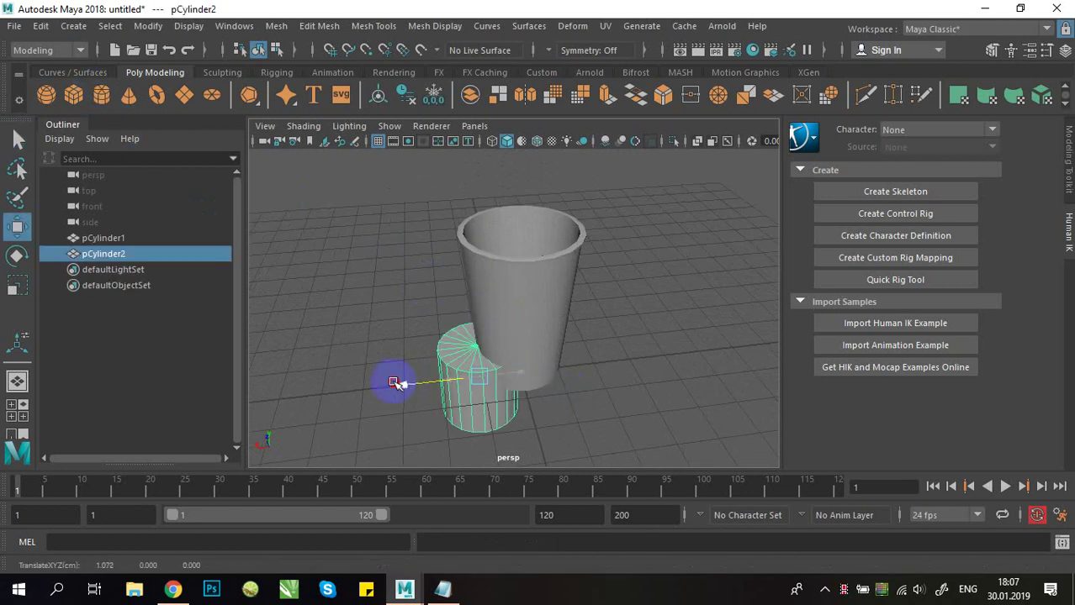
{"action": "scroll", "coordinate": [496, 380], "scroll_direction": "down", "scroll_amount": 4}
{"action": "left_click_drag", "start_coordinate": [423, 293], "coordinate": [421, 233]}
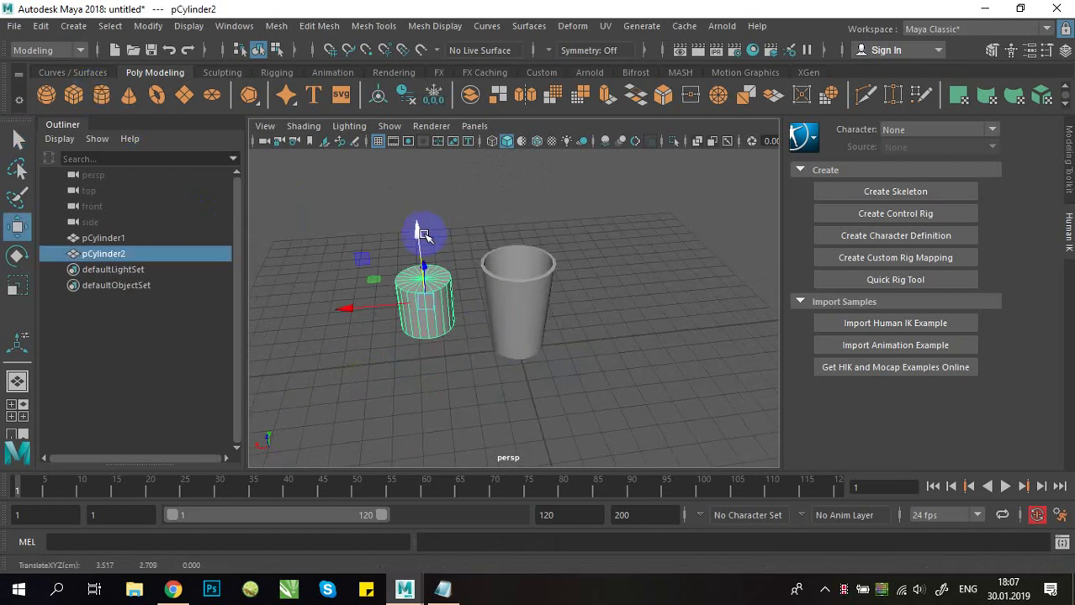
Step: Examine the second cylinder and the finished cup rim side by side from several angles and distances
{"action": "left_click_drag", "start_coordinate": [471, 269], "coordinate": [481, 218], "text": "alt"}
{"action": "right_click_drag", "start_coordinate": [482, 219], "coordinate": [642, 283], "text": "alt"}
{"action": "left_click_drag", "start_coordinate": [643, 283], "coordinate": [571, 340], "text": "alt"}
{"action": "right_click_drag", "start_coordinate": [570, 341], "coordinate": [532, 320], "text": "alt"}
{"action": "mouse_move", "coordinate": [531, 320]}
{"action": "left_mouse_down", "text": "alt"}
{"action": "mouse_move", "coordinate": [532, 286]}
{"action": "mouse_move", "coordinate": [528, 317]}
{"action": "left_mouse_up", "text": "alt"}
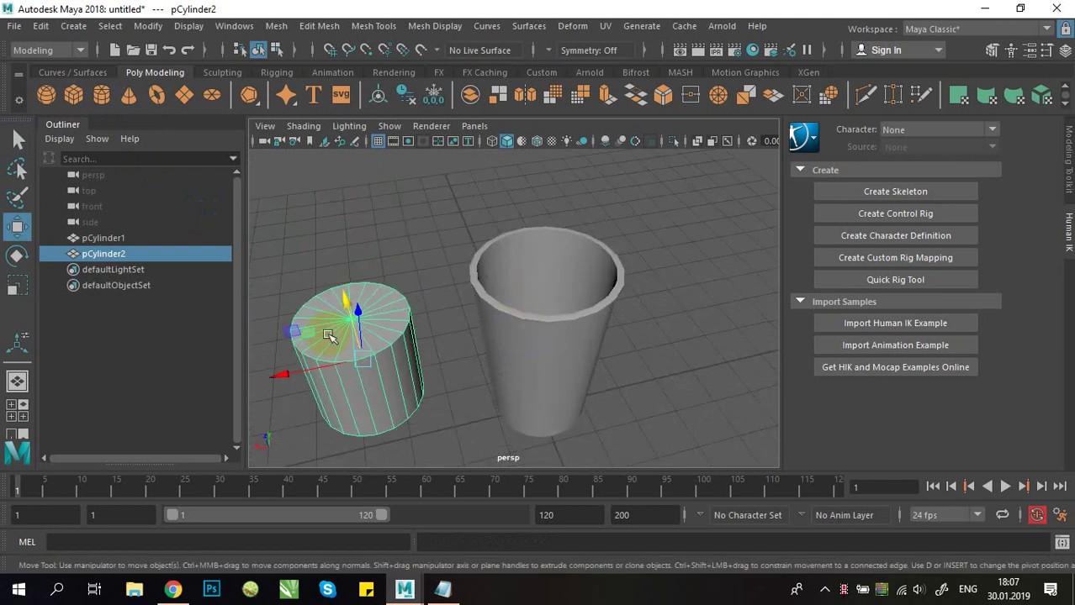
{"action": "right_click_drag", "start_coordinate": [564, 330], "coordinate": [439, 321], "text": "alt"}
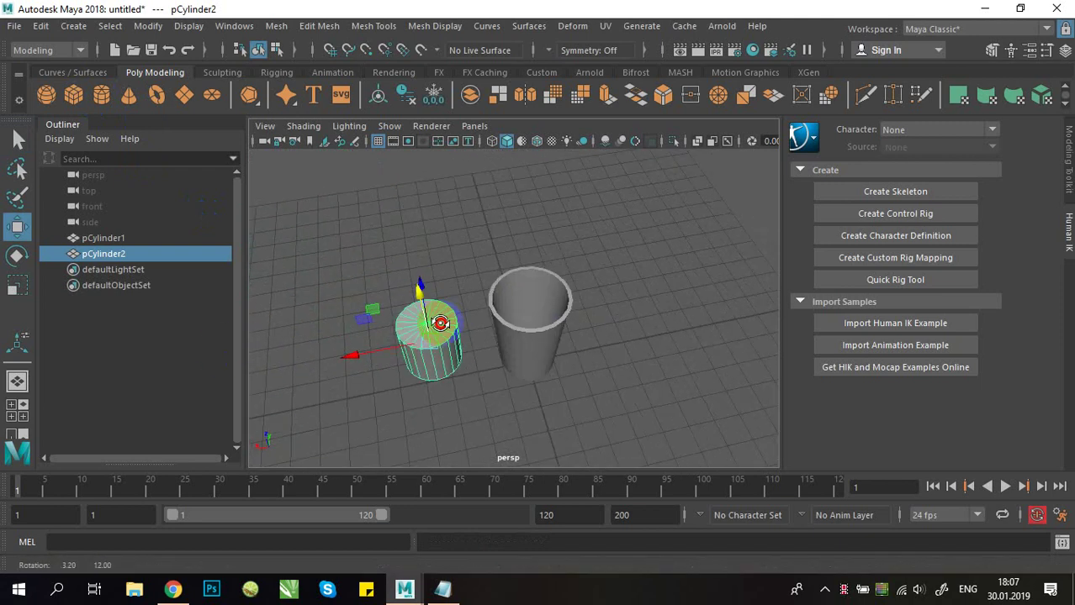
{"action": "left_click_drag", "start_coordinate": [439, 322], "coordinate": [509, 302], "text": "alt"}
{"action": "right_click_drag", "start_coordinate": [509, 302], "coordinate": [599, 296], "text": "alt"}
{"action": "left_click_drag", "start_coordinate": [600, 296], "coordinate": [511, 288], "text": "alt"}
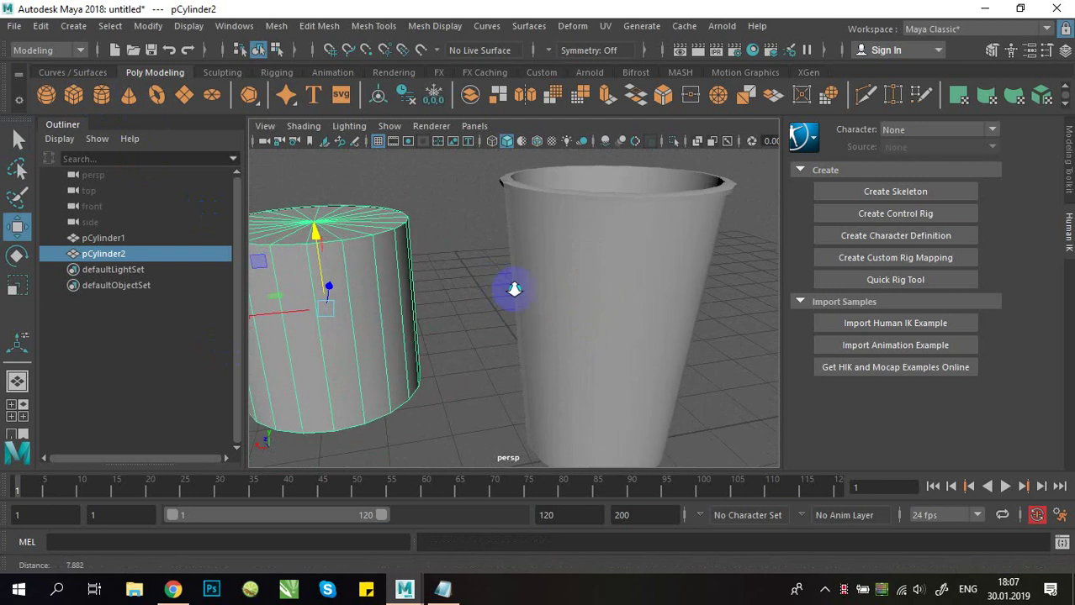
{"action": "right_click_drag", "start_coordinate": [511, 287], "coordinate": [483, 290], "text": "alt"}
{"action": "left_click_drag", "start_coordinate": [483, 290], "coordinate": [562, 288], "text": "alt"}
{"action": "left_click_drag", "start_coordinate": [655, 236], "coordinate": [428, 332], "text": "alt"}
{"action": "left_click_drag", "start_coordinate": [434, 292], "coordinate": [513, 307], "text": "alt"}
{"action": "mouse_move", "coordinate": [513, 307]}
{"action": "right_mouse_down", "text": "alt"}
{"action": "mouse_move", "coordinate": [524, 294]}
{"action": "mouse_move", "coordinate": [564, 300]}
{"action": "mouse_move", "coordinate": [511, 300]}
{"action": "right_mouse_up", "text": "alt"}
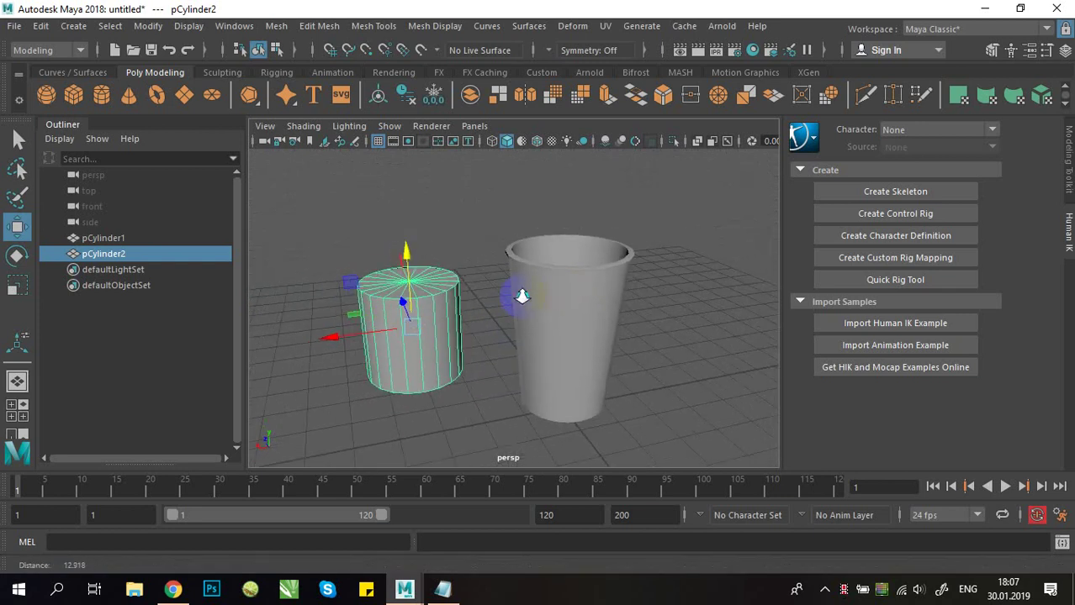
Step: Switch to Chrome, review the "Maya Interface and main tools" slide in lecture 2.pdf, and return to Maya
{"action": "left_click", "coordinate": [174, 591]}
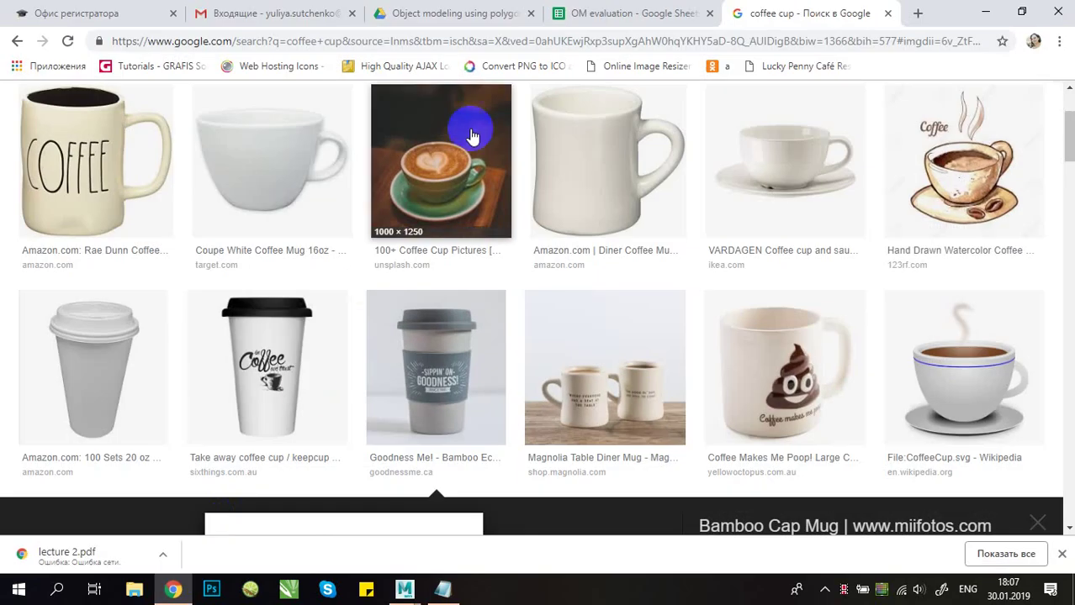
{"action": "left_click", "coordinate": [480, 13]}
{"action": "scroll", "coordinate": [538, 299], "scroll_direction": "down", "scroll_amount": 7}
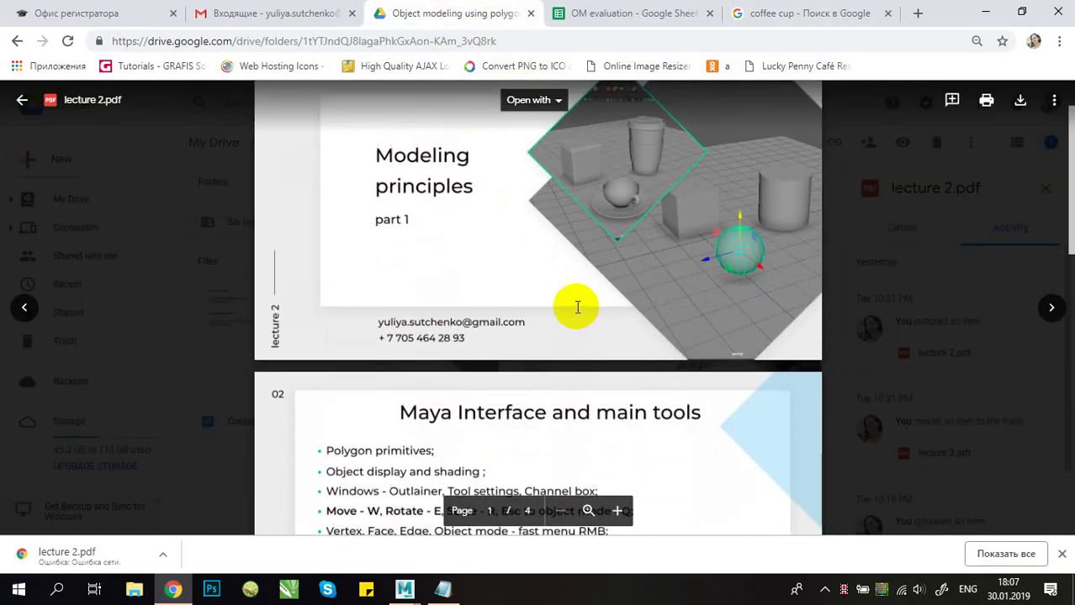
{"action": "scroll", "coordinate": [506, 289], "scroll_direction": "up", "scroll_amount": 3}
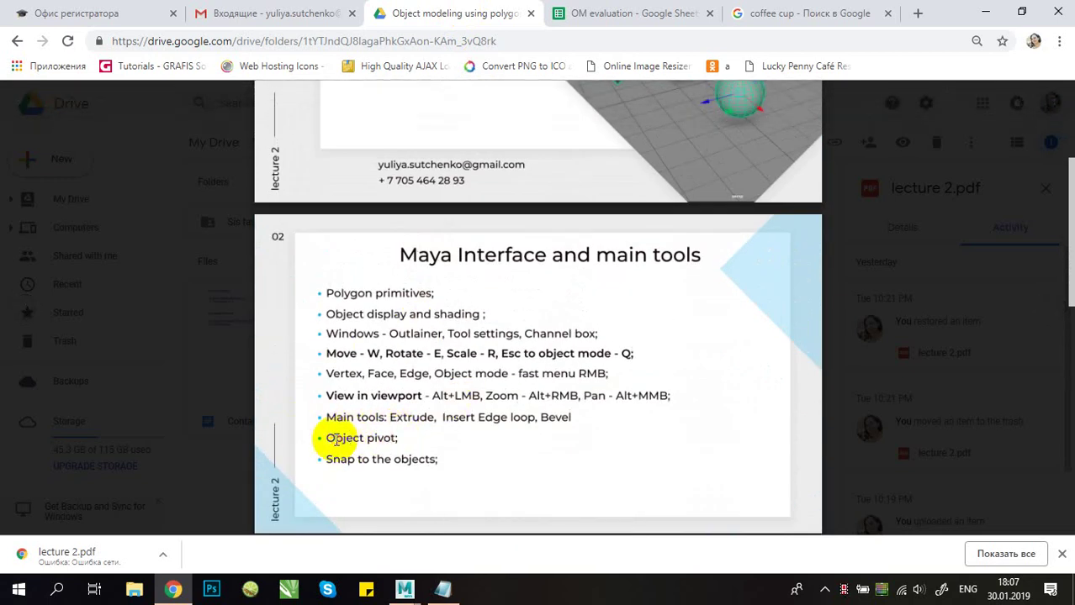
{"action": "left_click", "coordinate": [986, 15]}
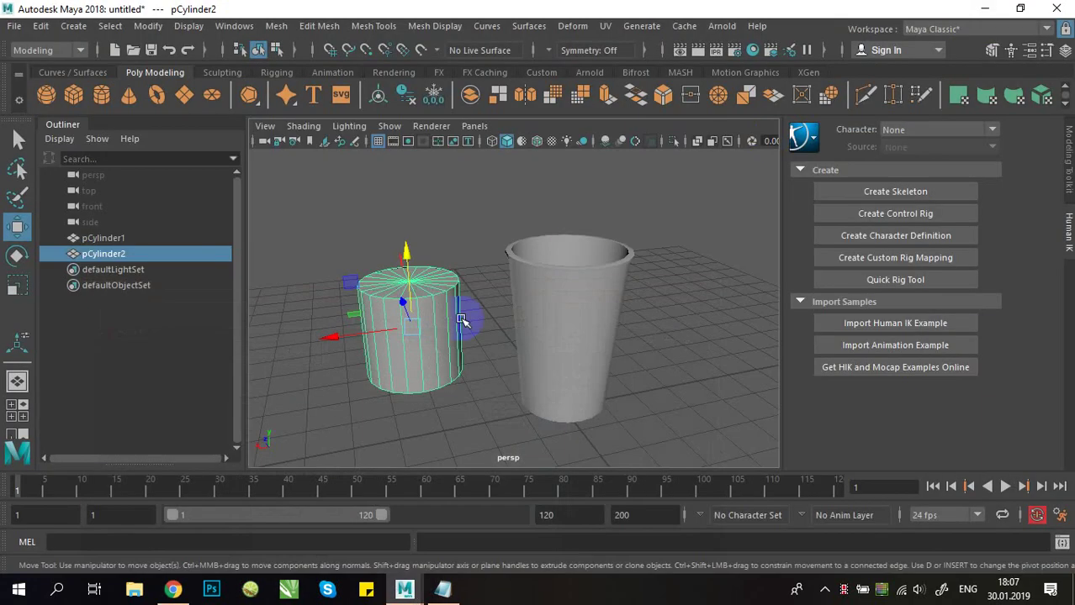
Step: Compare the Move, Scale and Rotate manipulators on the second cylinder to examine where its pivot sits
{"action": "key", "text": "w"}
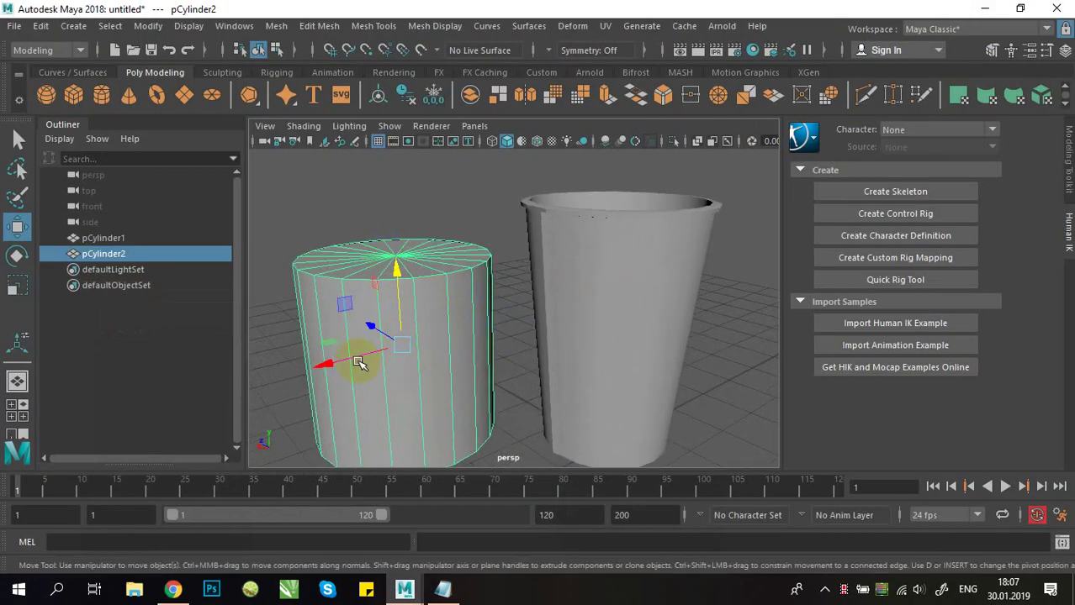
{"action": "mouse_move", "coordinate": [492, 328]}
{"action": "right_mouse_down", "text": "alt"}
{"action": "mouse_move", "coordinate": [432, 336]}
{"action": "mouse_move", "coordinate": [547, 340]}
{"action": "mouse_move", "coordinate": [477, 318]}
{"action": "right_mouse_up", "text": "alt"}
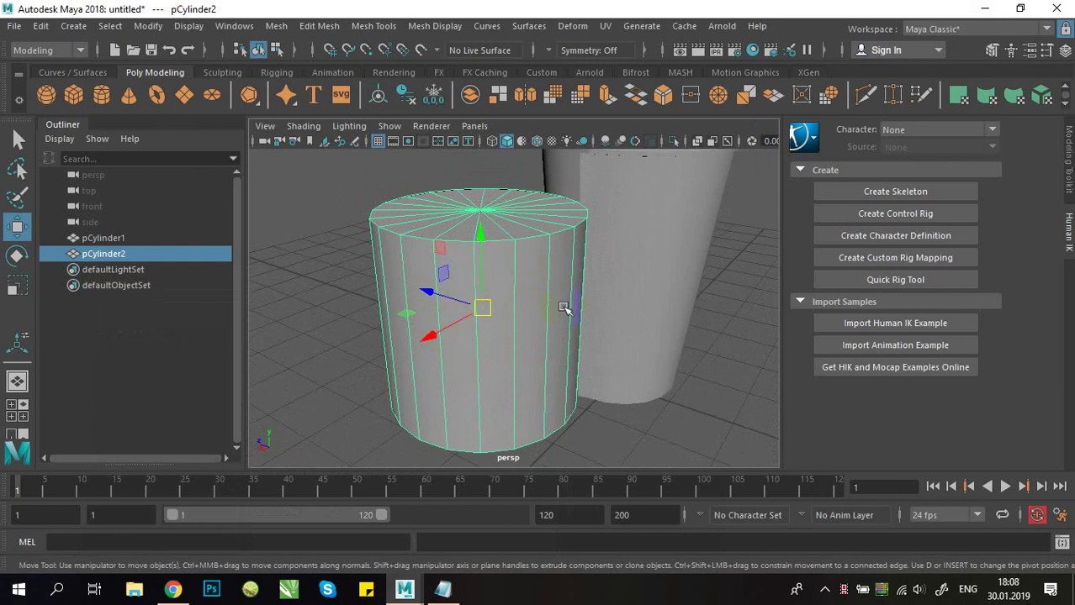
{"action": "left_click_drag", "start_coordinate": [564, 307], "coordinate": [422, 323], "text": "alt"}
{"action": "middle_click_drag", "start_coordinate": [422, 323], "coordinate": [502, 299], "text": "alt"}
{"action": "left_click_drag", "start_coordinate": [414, 299], "coordinate": [495, 286]}
{"action": "key", "text": "r"}
{"action": "key", "text": "e"}
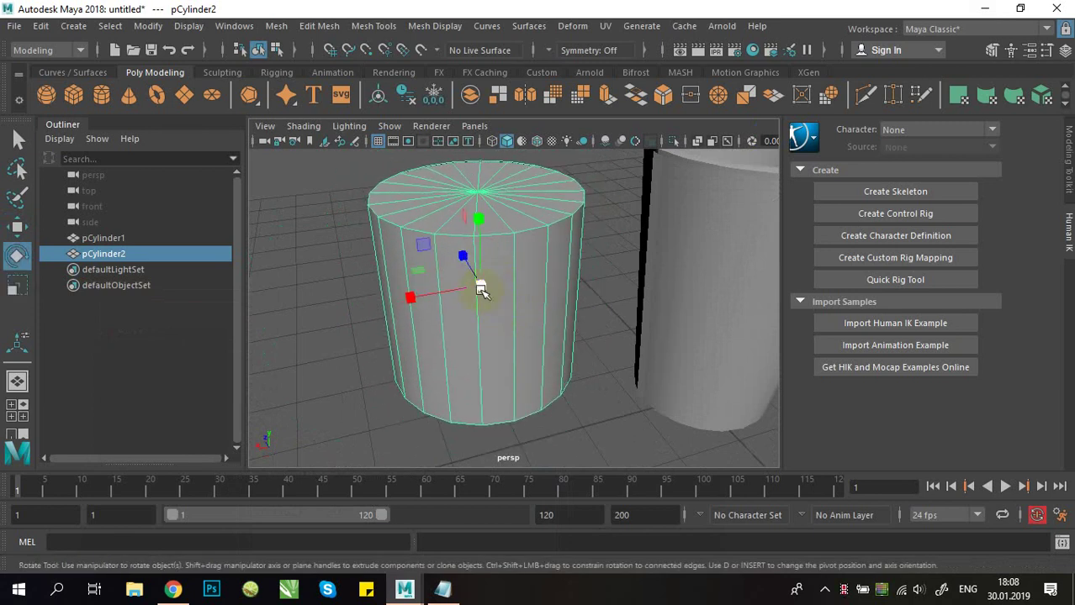
{"action": "left_click_drag", "start_coordinate": [485, 325], "coordinate": [467, 240]}
Step: Enter pivot editing with the Move tool and raise the second cylinder's pivot along Y to its top cap, at about 3.8 cm
{"action": "key", "text": "w"}
{"action": "right_click_drag", "start_coordinate": [467, 240], "coordinate": [427, 271], "text": "alt"}
{"action": "left_click_drag", "start_coordinate": [427, 271], "coordinate": [405, 277], "text": "alt"}
{"action": "right_click_drag", "start_coordinate": [405, 277], "coordinate": [439, 206], "text": "alt"}
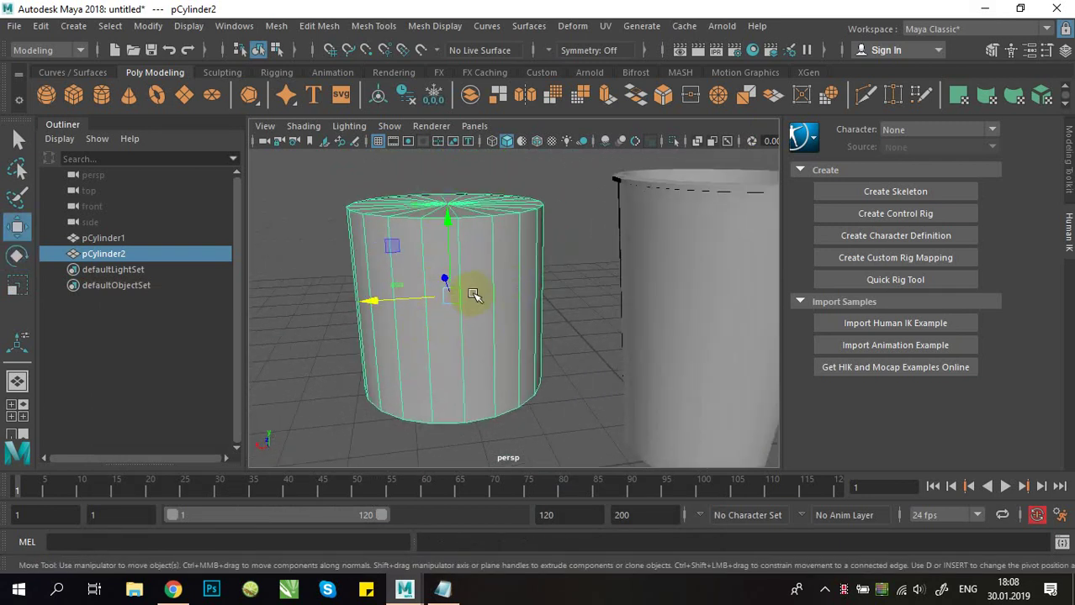
{"action": "right_click_drag", "start_coordinate": [473, 303], "coordinate": [551, 311], "text": "alt"}
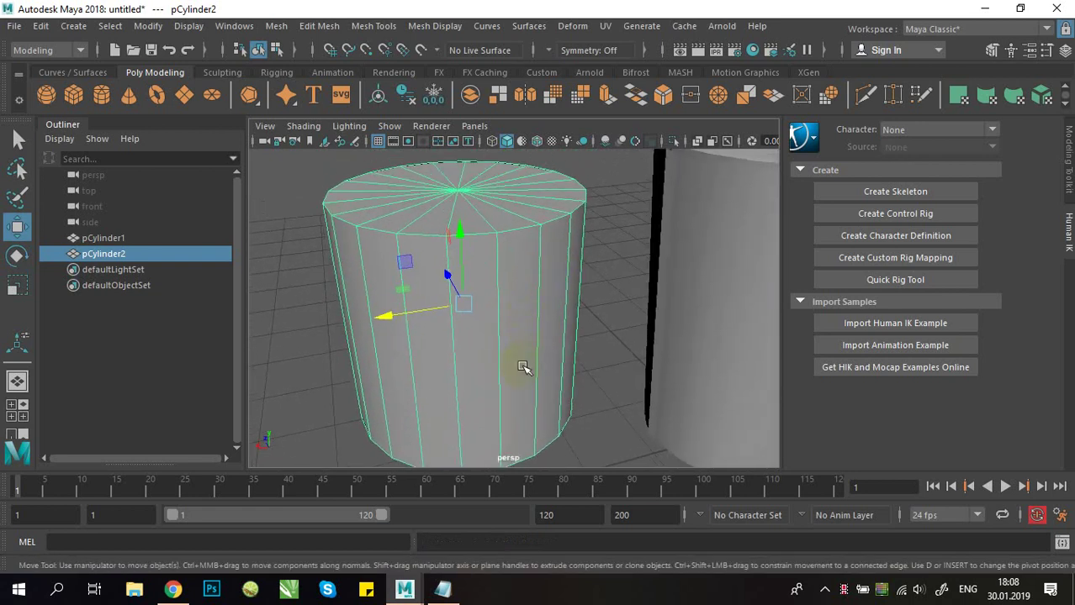
{"action": "key", "text": "d"}
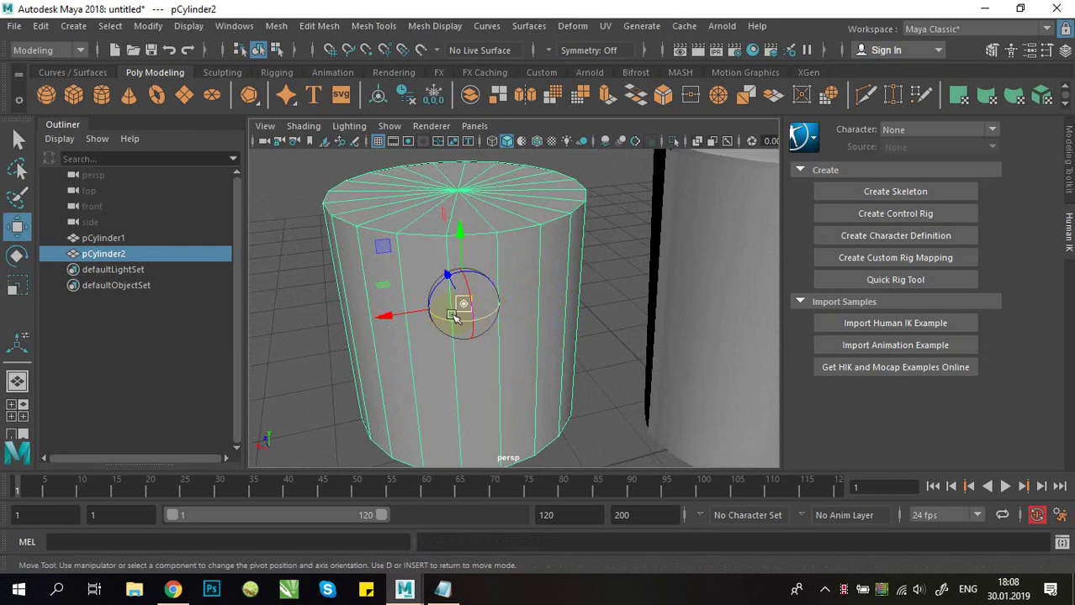
{"action": "right_click_drag", "start_coordinate": [416, 301], "coordinate": [496, 328], "text": "alt"}
{"action": "middle_click_drag", "start_coordinate": [466, 251], "coordinate": [566, 301], "text": "alt"}
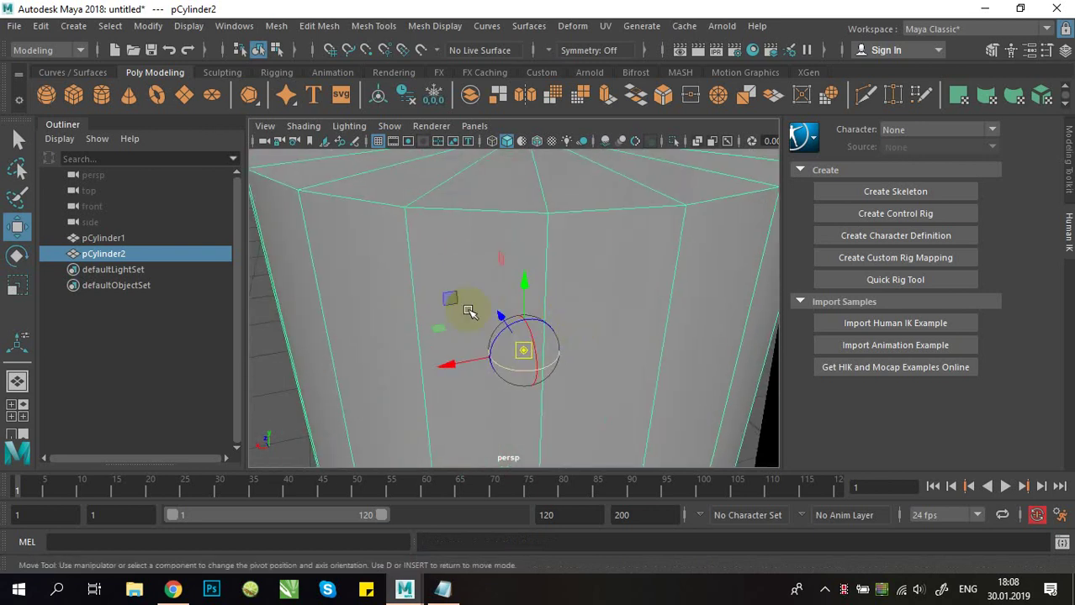
{"action": "right_click_drag", "start_coordinate": [552, 329], "coordinate": [498, 307], "text": "alt"}
{"action": "mouse_move", "coordinate": [499, 307]}
{"action": "left_mouse_down", "text": "alt"}
{"action": "mouse_move", "coordinate": [495, 264]}
{"action": "mouse_move", "coordinate": [499, 286]}
{"action": "left_mouse_up", "text": "alt"}
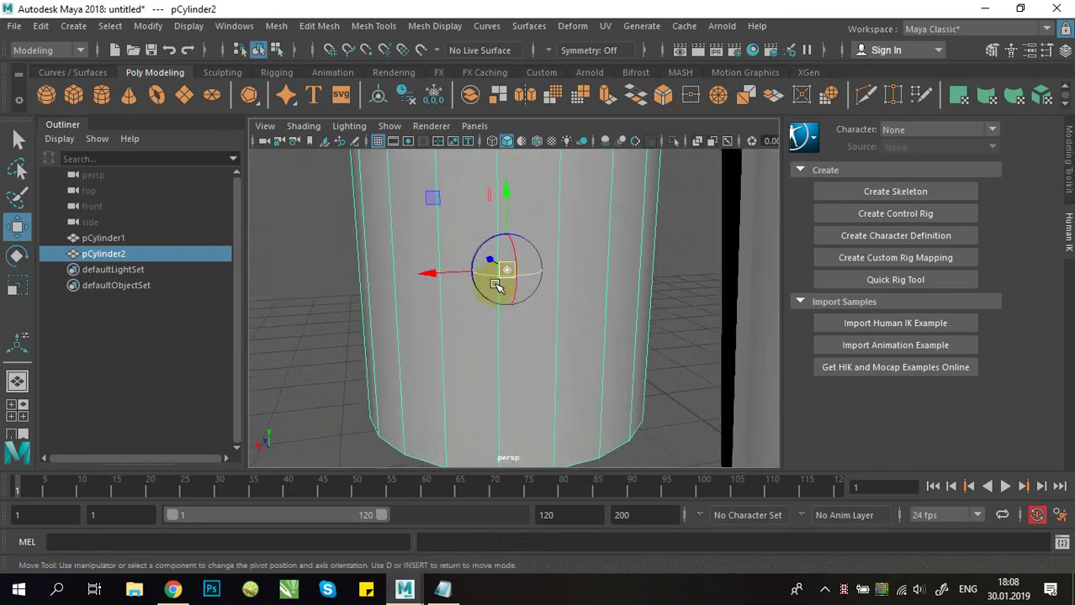
{"action": "right_click_drag", "start_coordinate": [499, 286], "coordinate": [507, 292], "text": "alt"}
{"action": "middle_click_drag", "start_coordinate": [507, 292], "coordinate": [516, 346], "text": "alt"}
{"action": "right_click_drag", "start_coordinate": [515, 345], "coordinate": [485, 305], "text": "alt"}
{"action": "left_click_drag", "start_coordinate": [484, 305], "coordinate": [532, 332], "text": "alt"}
{"action": "left_click_drag", "start_coordinate": [571, 272], "coordinate": [573, 270]}
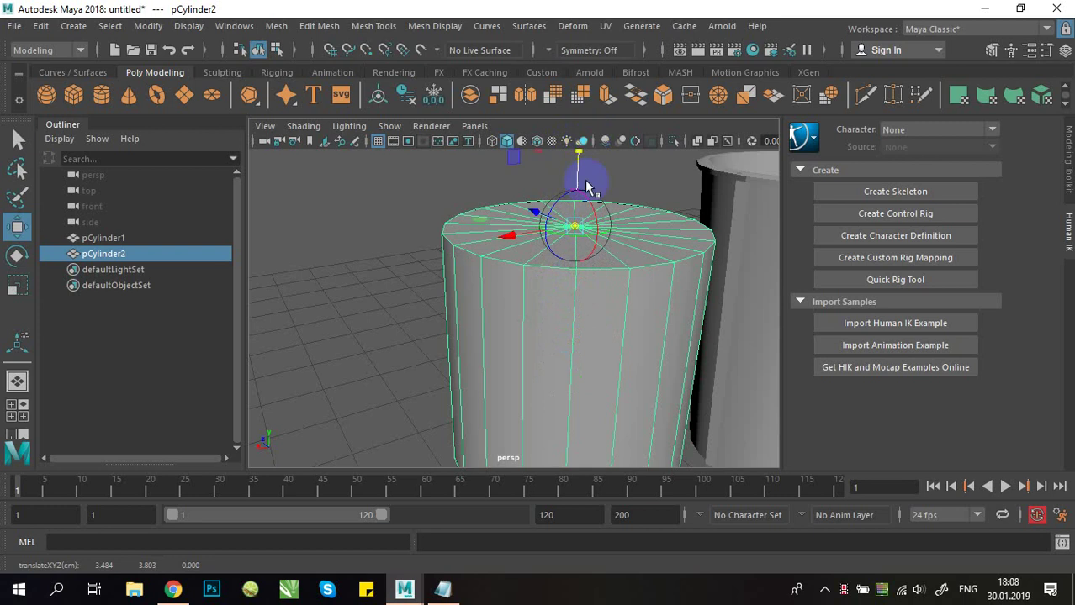
Step: Examine the pivot's placement on the second cylinder's top cap from several angles and distances, and leave pivot editing
{"action": "left_click_drag", "start_coordinate": [587, 189], "coordinate": [528, 318], "text": "alt"}
{"action": "right_click_drag", "start_coordinate": [528, 319], "coordinate": [627, 304], "text": "alt"}
{"action": "middle_click_drag", "start_coordinate": [626, 305], "coordinate": [589, 347], "text": "alt"}
{"action": "scroll", "coordinate": [580, 352], "scroll_direction": "up", "scroll_amount": 2}
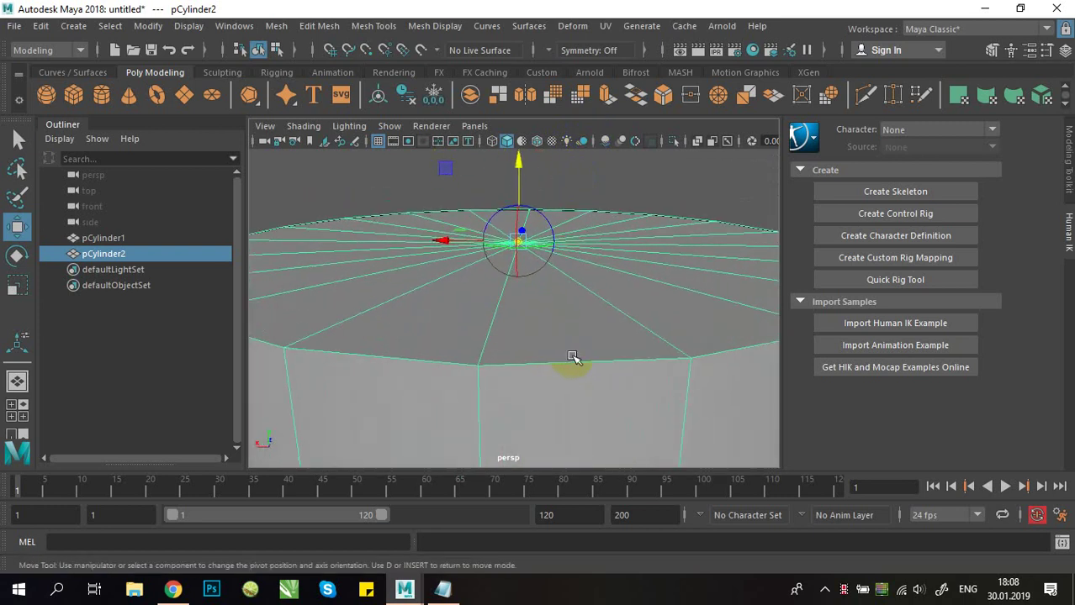
{"action": "right_click_drag", "start_coordinate": [587, 267], "coordinate": [515, 259], "text": "alt"}
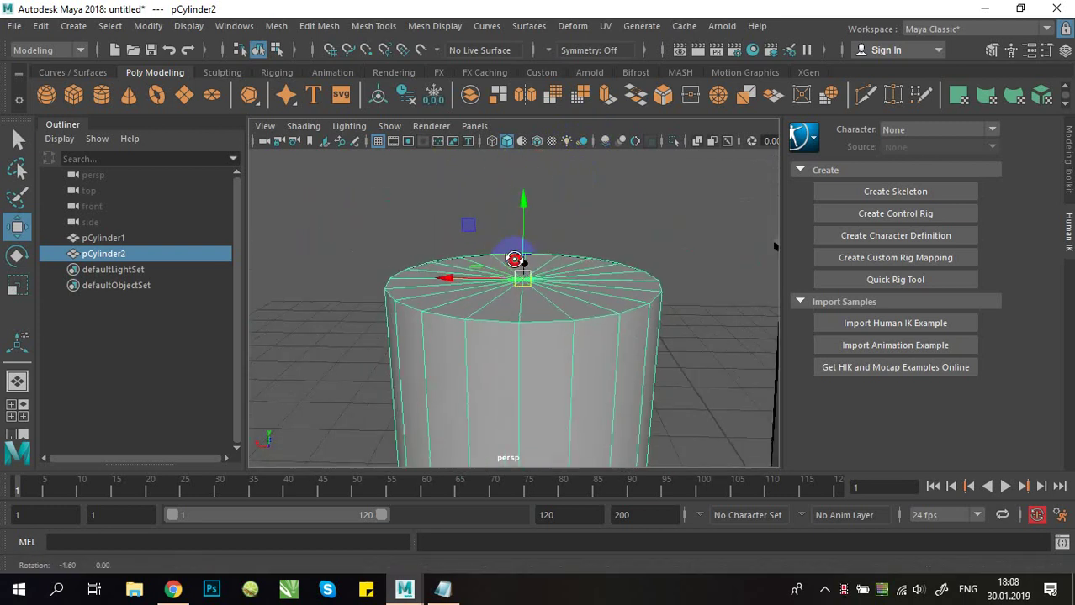
{"action": "left_click_drag", "start_coordinate": [516, 259], "coordinate": [592, 298], "text": "alt"}
{"action": "right_click_drag", "start_coordinate": [592, 298], "coordinate": [643, 307], "text": "alt"}
{"action": "middle_click_drag", "start_coordinate": [642, 307], "coordinate": [630, 310], "text": "alt"}
{"action": "scroll", "coordinate": [559, 292], "scroll_direction": "down", "scroll_amount": 3}
{"action": "left_click_drag", "start_coordinate": [559, 293], "coordinate": [544, 307], "text": "alt"}
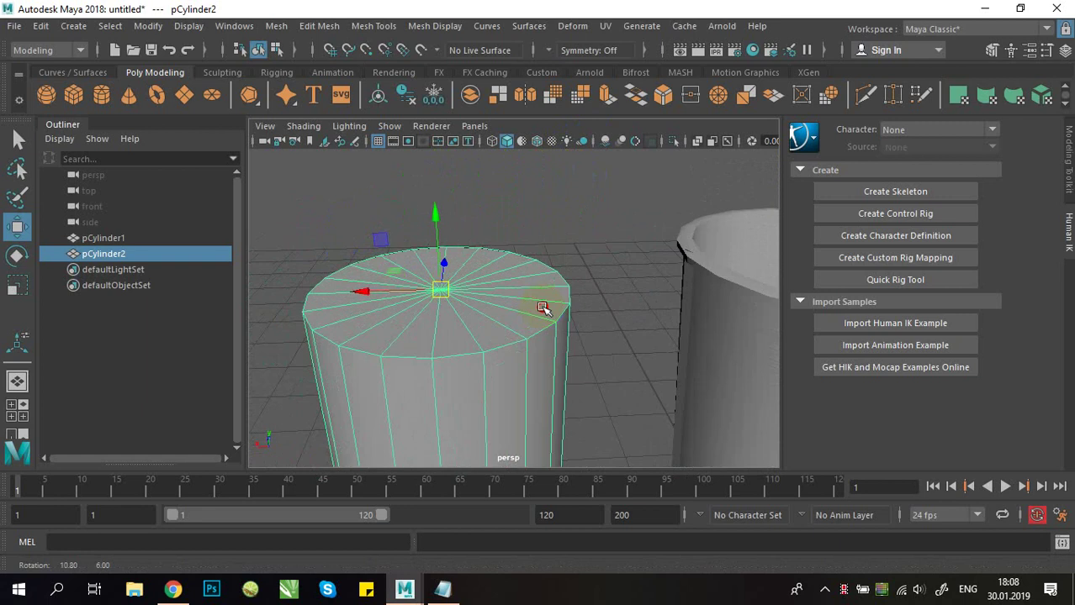
Step: Try rotating the second cylinder about 9.5 degrees around X on its top pivot, undo the rotation and return to the Move tool
{"action": "key", "text": "e"}
{"action": "mouse_move", "coordinate": [435, 246]}
{"action": "left_mouse_down"}
{"action": "mouse_move", "coordinate": [433, 335]}
{"action": "mouse_move", "coordinate": [442, 249]}
{"action": "left_mouse_up"}
{"action": "key", "text": "ctrl+z"}
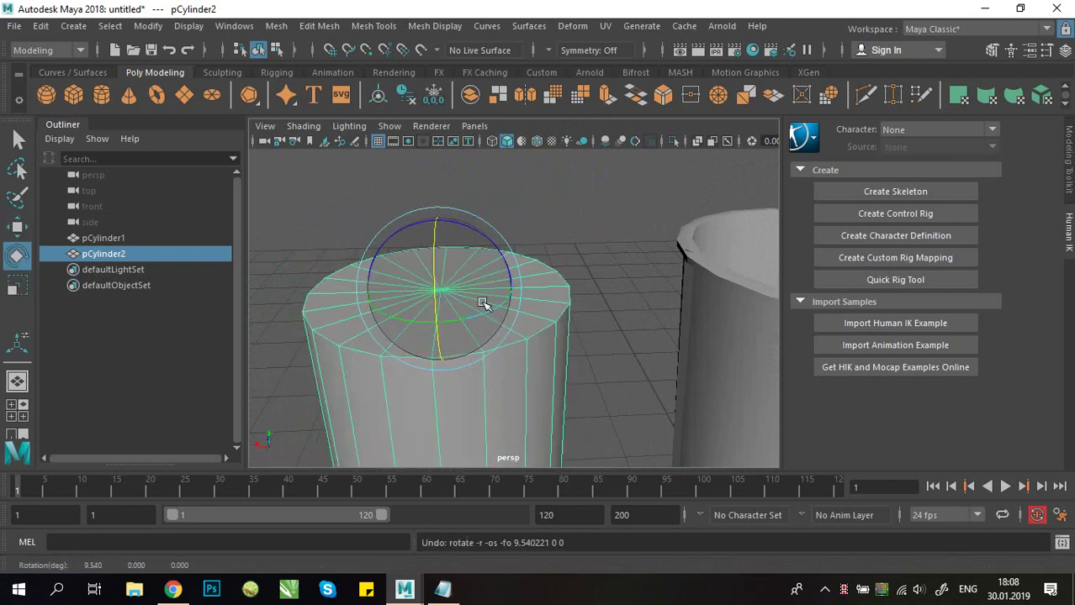
{"action": "key", "text": "w"}
Step: Move the second cylinder along X with point snapping into the cup's centre at X 0
{"action": "left_click_drag", "start_coordinate": [548, 294], "coordinate": [467, 354], "text": "alt"}
{"action": "scroll", "coordinate": [539, 310], "scroll_direction": "down", "scroll_amount": 3}
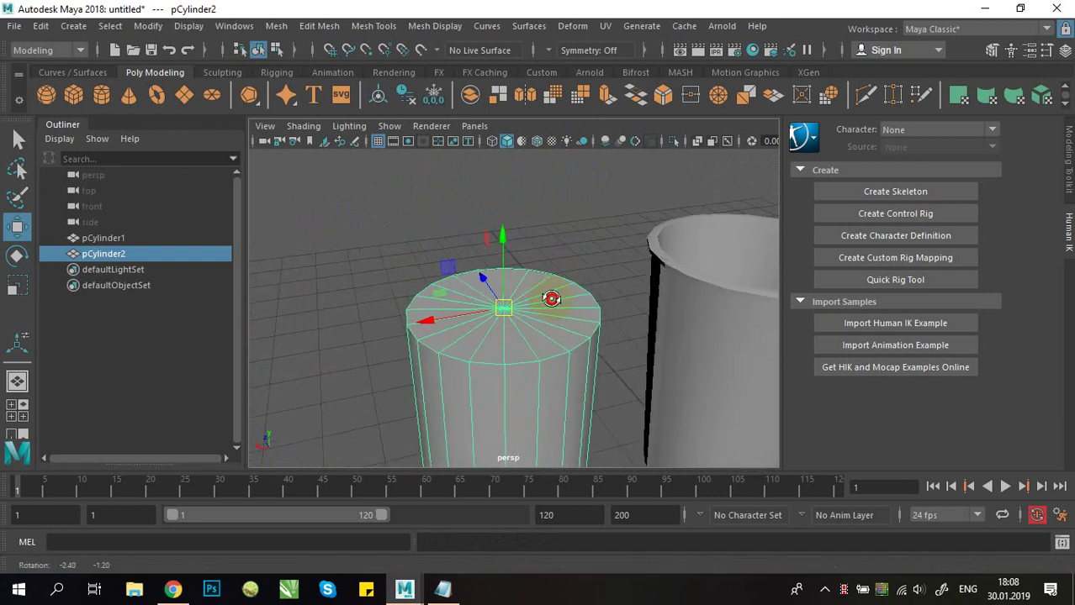
{"action": "mouse_move", "coordinate": [551, 297]}
{"action": "left_mouse_down", "text": "alt"}
{"action": "mouse_move", "coordinate": [499, 287]}
{"action": "mouse_move", "coordinate": [475, 269]}
{"action": "mouse_move", "coordinate": [533, 304]}
{"action": "left_mouse_up", "text": "alt"}
{"action": "scroll", "coordinate": [533, 304], "scroll_direction": "down", "scroll_amount": 2}
{"action": "middle_click_drag", "start_coordinate": [533, 304], "coordinate": [486, 274], "text": "alt"}
{"action": "right_click_drag", "start_coordinate": [486, 274], "coordinate": [470, 305], "text": "alt"}
{"action": "left_click_drag", "start_coordinate": [470, 304], "coordinate": [475, 345], "text": "alt"}
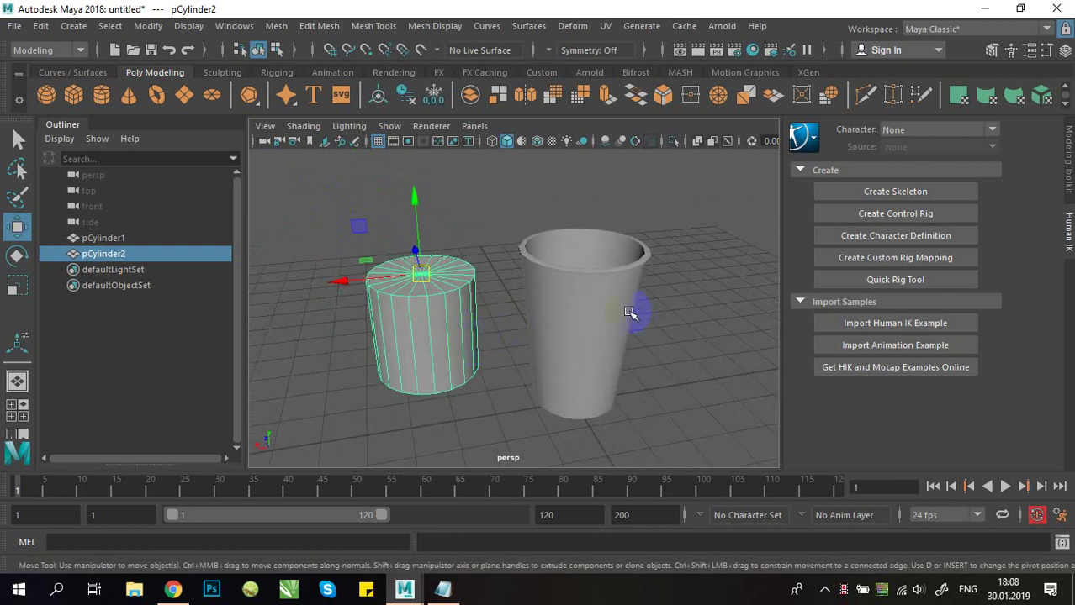
{"action": "middle_click_drag", "start_coordinate": [542, 312], "coordinate": [527, 269], "text": "alt"}
{"action": "right_click_drag", "start_coordinate": [526, 269], "coordinate": [490, 278], "text": "alt"}
{"action": "middle_click_drag", "start_coordinate": [489, 277], "coordinate": [478, 297], "text": "alt"}
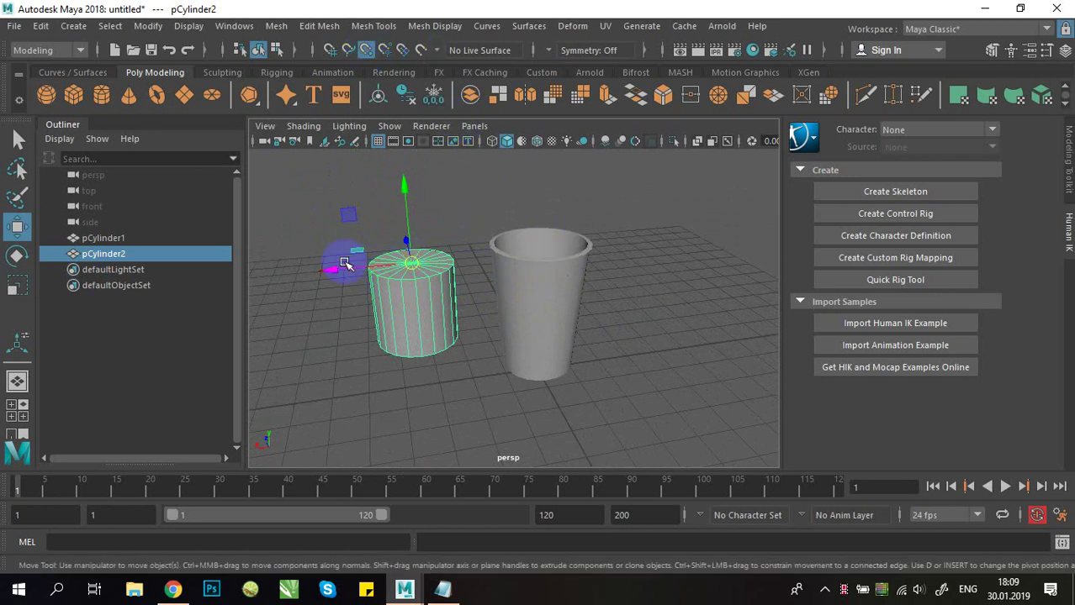
{"action": "left_click_drag", "start_coordinate": [345, 265], "coordinate": [532, 242]}
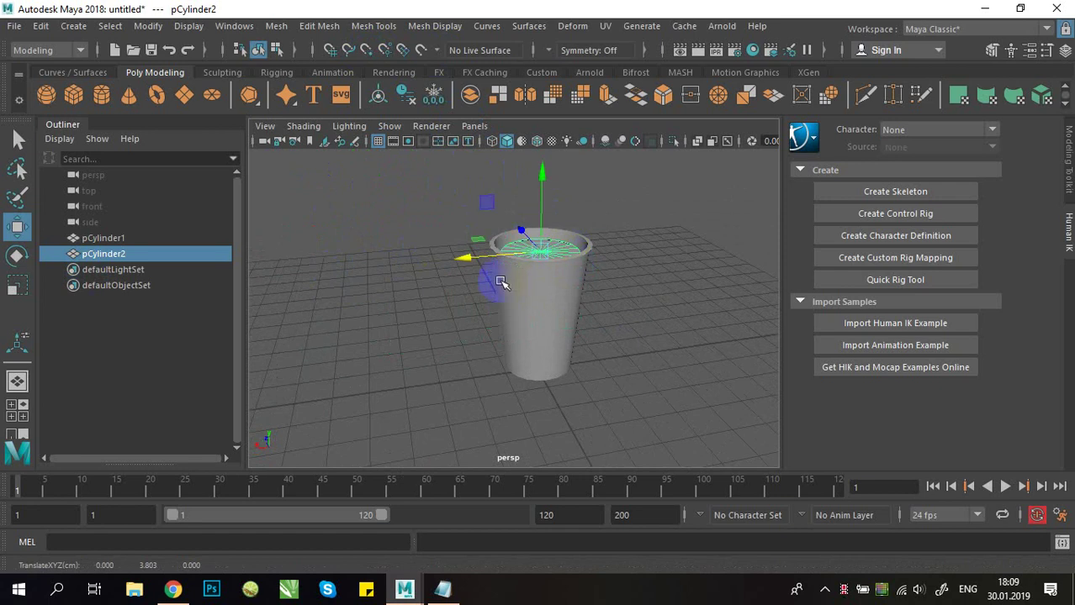
Step: Try point-snapping the second cylinder along X to various points around the cup's rim, and return it to the cup's centre
{"action": "mouse_move", "coordinate": [501, 282]}
{"action": "left_mouse_down", "text": "alt"}
{"action": "mouse_move", "coordinate": [503, 343]}
{"action": "mouse_move", "coordinate": [500, 300]}
{"action": "left_mouse_up", "text": "alt"}
{"action": "right_click_drag", "start_coordinate": [499, 300], "coordinate": [599, 296], "text": "alt"}
{"action": "middle_click_drag", "start_coordinate": [599, 296], "coordinate": [578, 348], "text": "alt"}
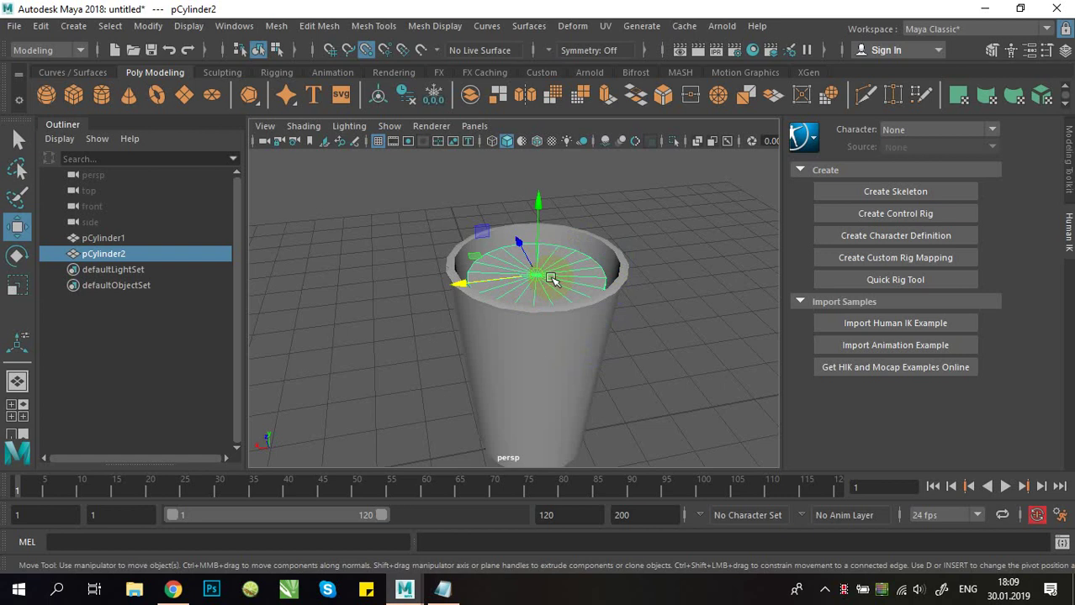
{"action": "left_click_drag", "start_coordinate": [536, 275], "coordinate": [457, 288]}
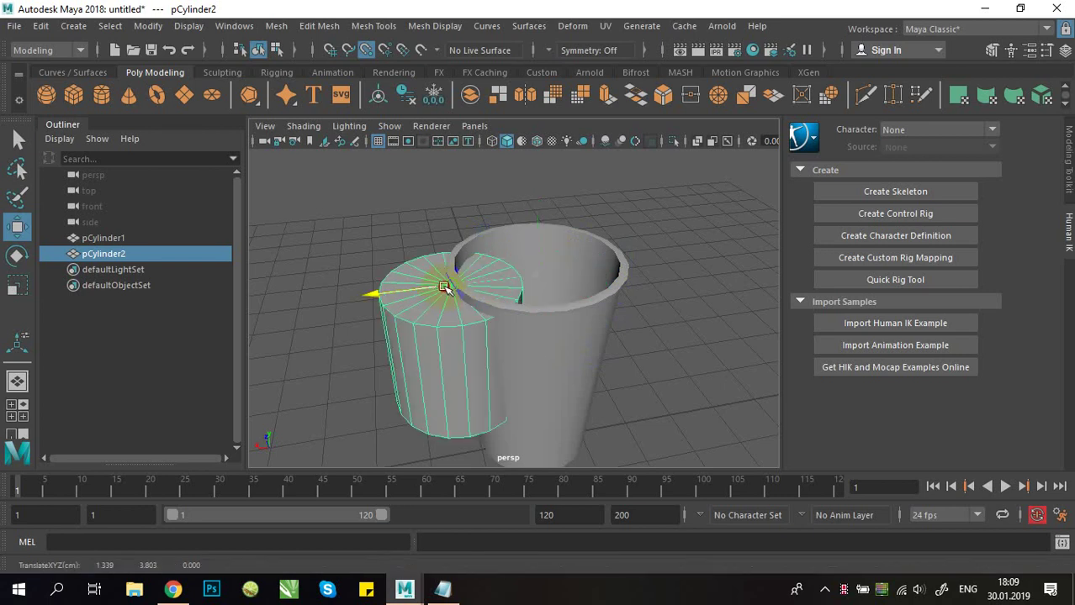
{"action": "left_click_drag", "start_coordinate": [375, 292], "coordinate": [502, 268]}
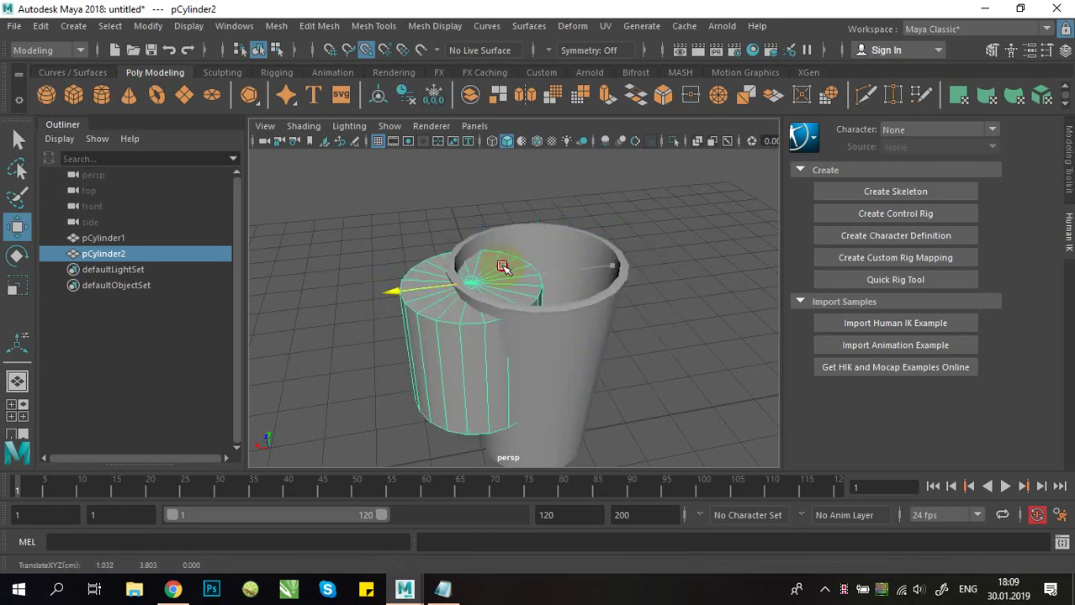
{"action": "scroll", "coordinate": [502, 328], "scroll_direction": "down", "scroll_amount": 2}
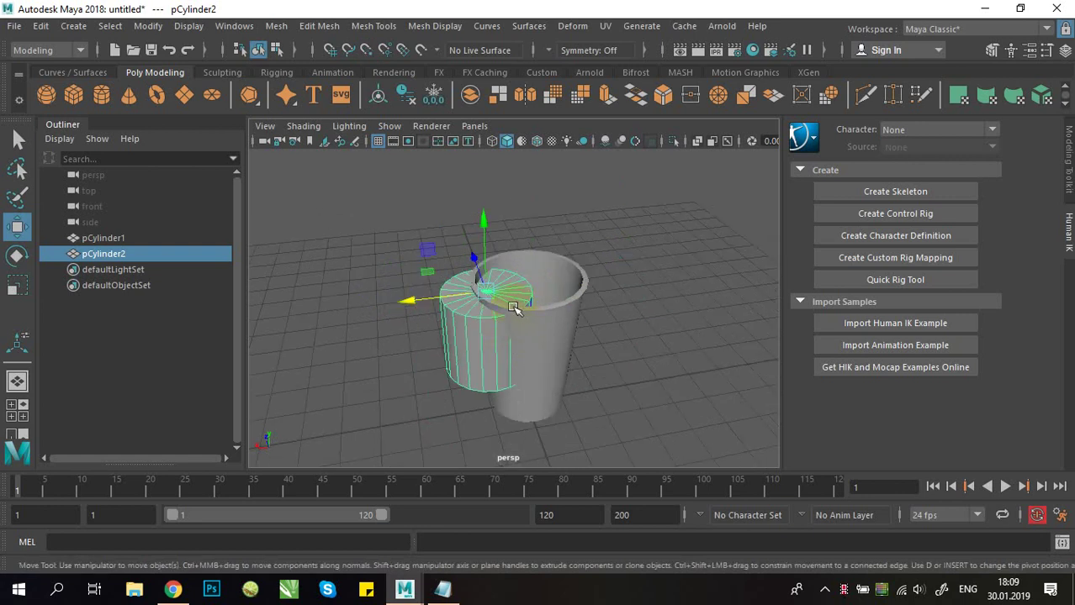
{"action": "left_click_drag", "start_coordinate": [513, 307], "coordinate": [577, 296], "text": "alt"}
{"action": "scroll", "coordinate": [503, 340], "scroll_direction": "up", "scroll_amount": 3}
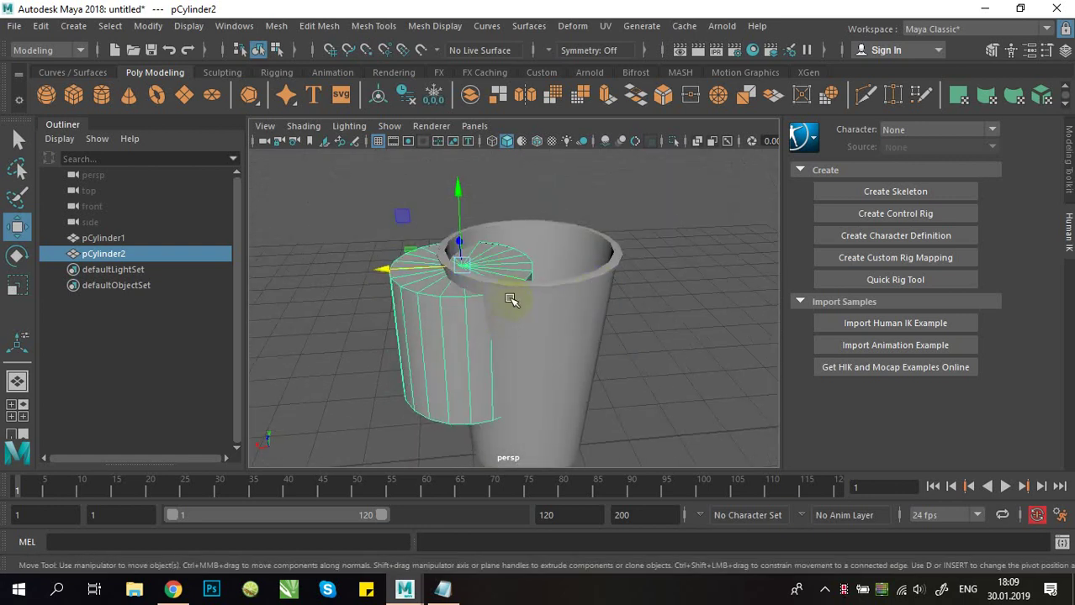
{"action": "left_click_drag", "start_coordinate": [391, 272], "coordinate": [547, 379]}
Step: Select the cup, turn on wireframe on shaded, and show its vertices to inspect the base and rim points
{"action": "left_click", "coordinate": [547, 380]}
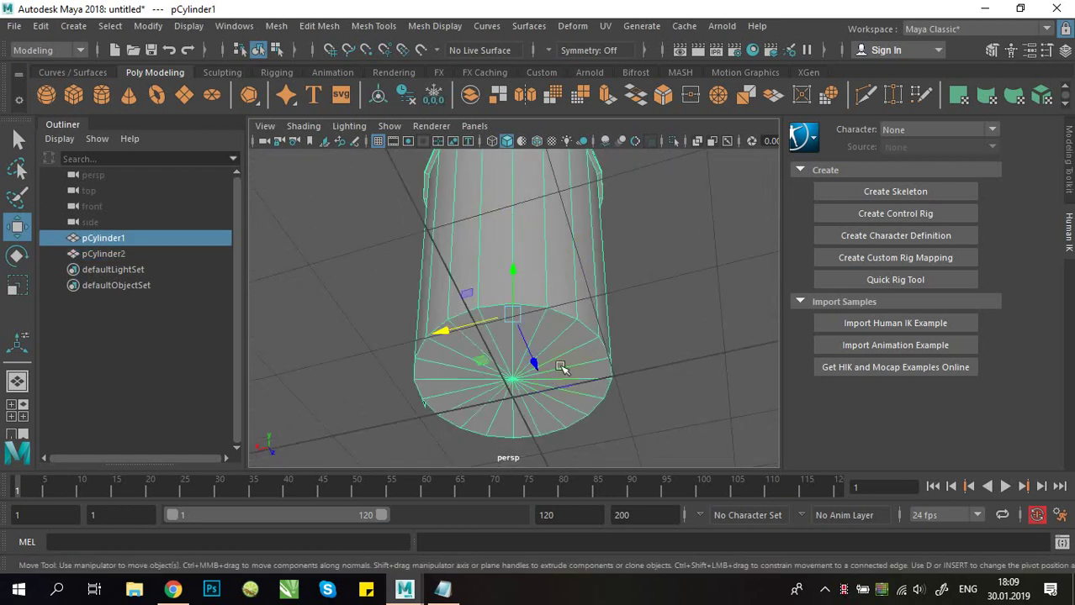
{"action": "scroll", "coordinate": [515, 386], "scroll_direction": "up", "scroll_amount": 2}
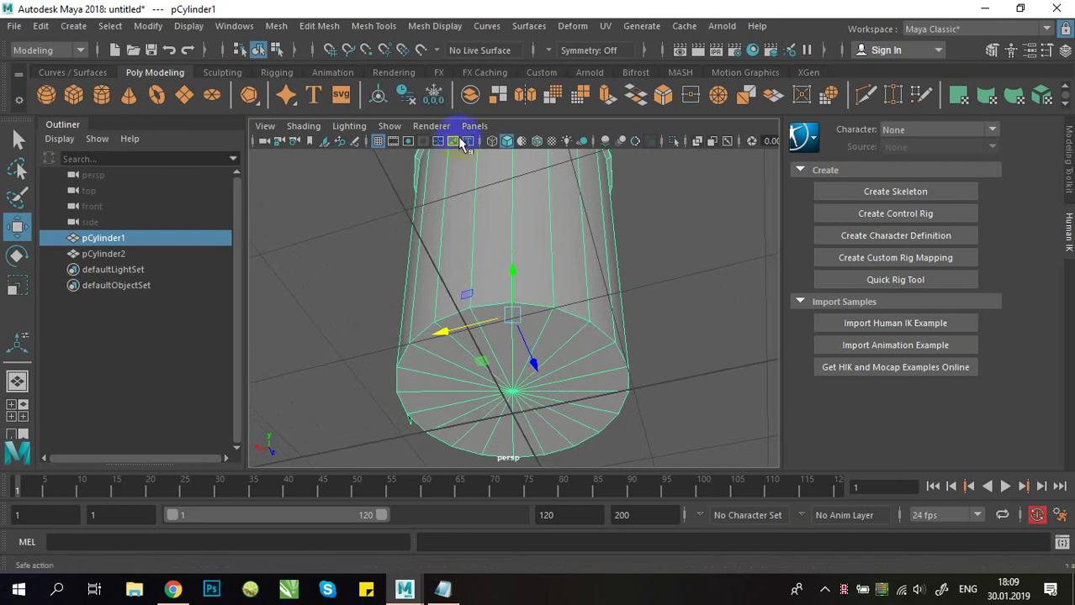
{"action": "left_click", "coordinate": [536, 141]}
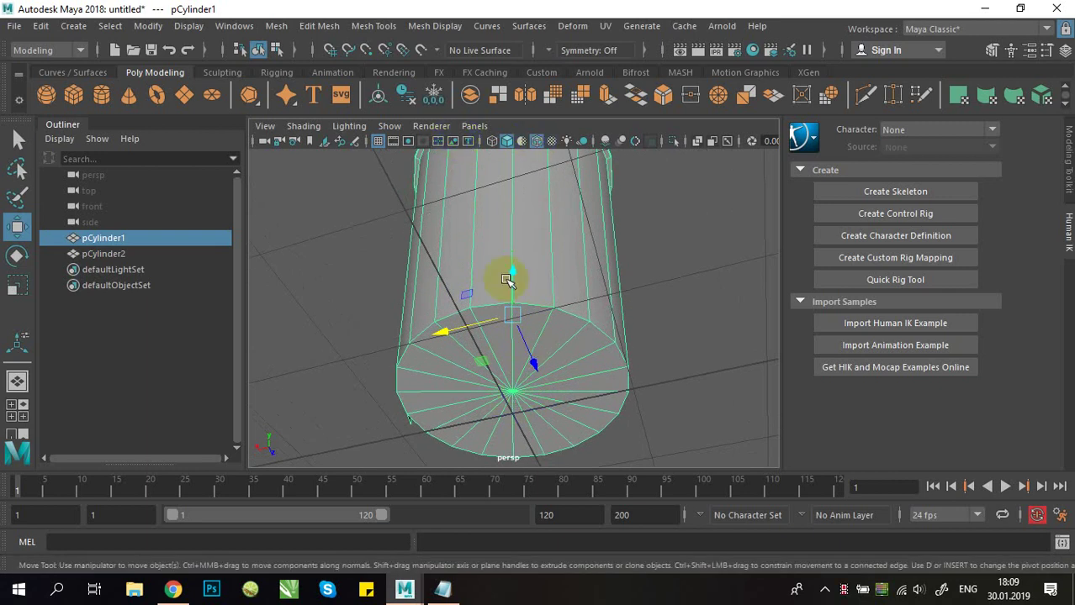
{"action": "left_click_drag", "start_coordinate": [532, 320], "coordinate": [508, 408], "text": "alt"}
{"action": "right_click_drag", "start_coordinate": [547, 335], "coordinate": [492, 158]}
{"action": "left_click", "coordinate": [508, 314]}
{"action": "left_click_drag", "start_coordinate": [668, 247], "coordinate": [540, 303], "text": "alt"}
{"action": "right_click_drag", "start_coordinate": [532, 136], "coordinate": [619, 115]}
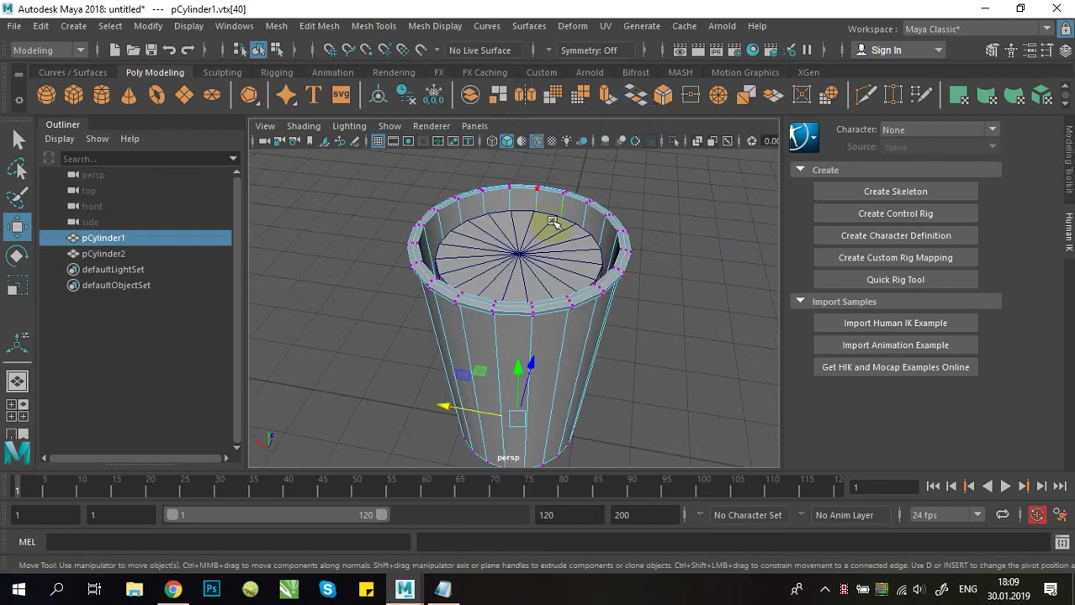
Step: Select the second cylinder and point-snap its top pivot to the vertex at the centre of the cup's base
{"action": "left_click", "coordinate": [556, 226]}
{"action": "scroll", "coordinate": [571, 269], "scroll_direction": "down", "scroll_amount": 3}
{"action": "left_click_drag", "start_coordinate": [576, 278], "coordinate": [450, 328], "text": "alt"}
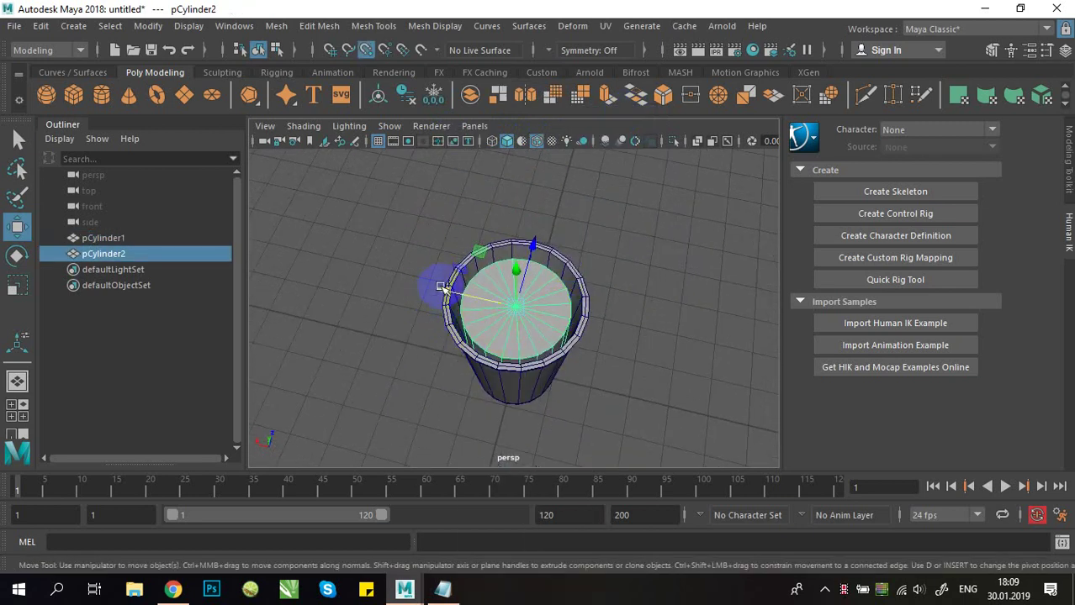
{"action": "left_click_drag", "start_coordinate": [441, 286], "coordinate": [517, 305]}
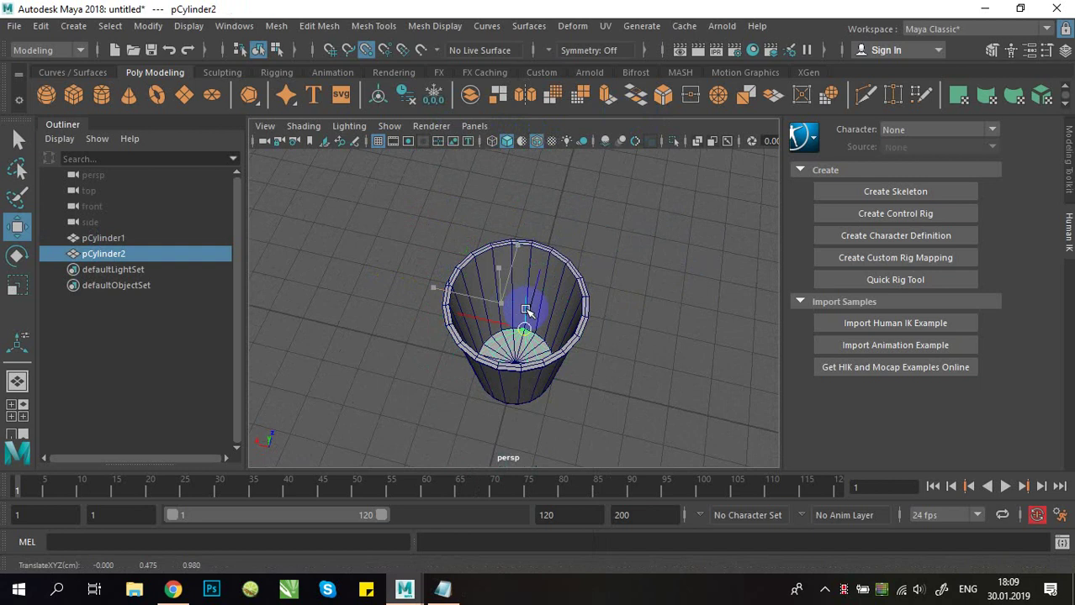
{"action": "left_click_drag", "start_coordinate": [514, 355], "coordinate": [597, 310]}
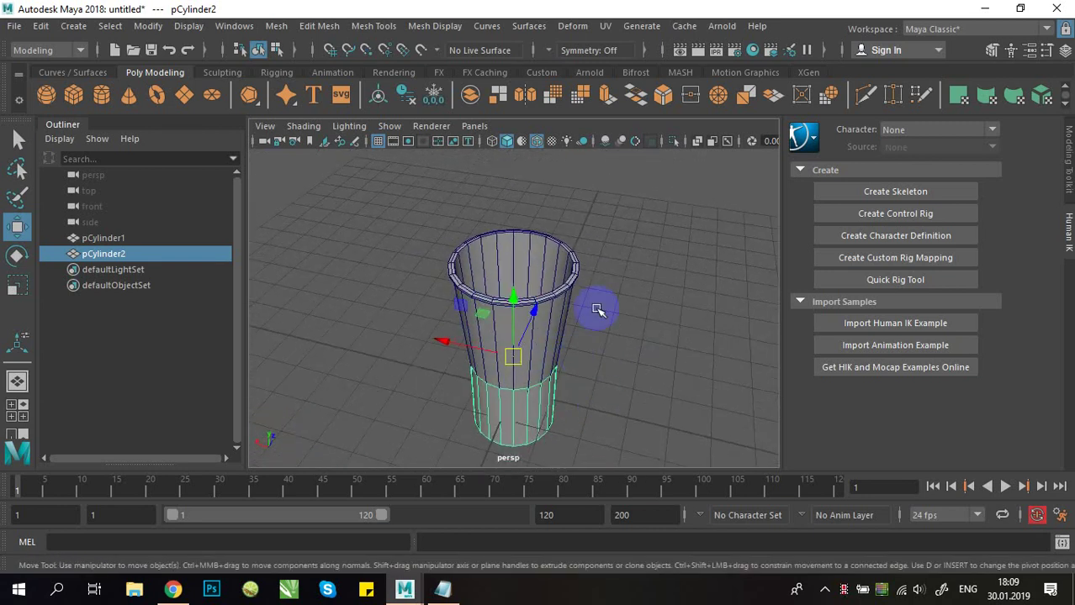
Step: Point-snap the second cylinder's top pivot to a vertex on the cup's rim
{"action": "scroll", "coordinate": [556, 301], "scroll_direction": "down", "scroll_amount": 3}
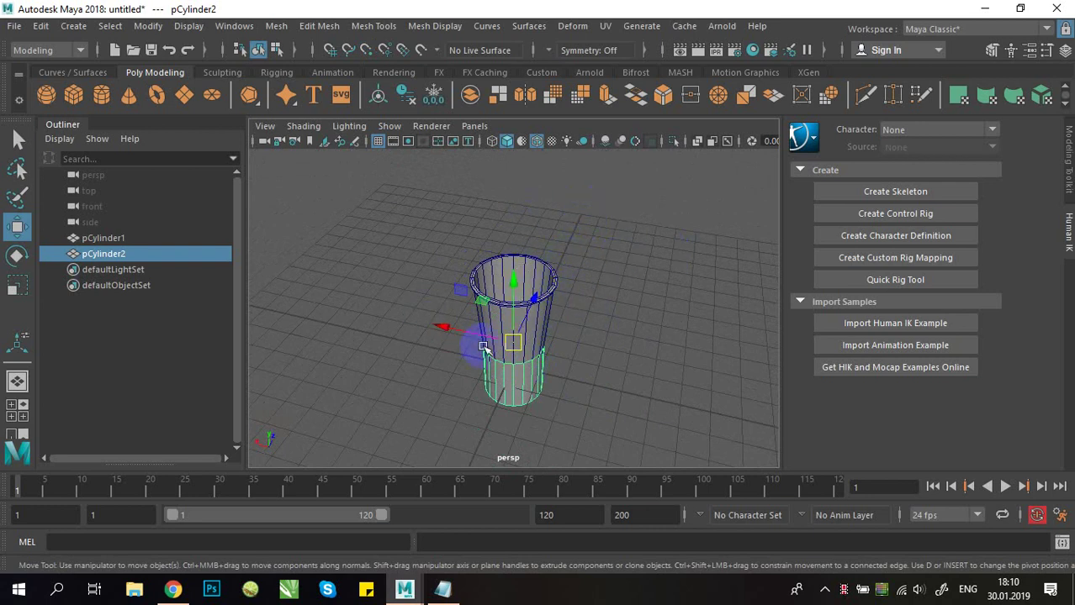
{"action": "scroll", "coordinate": [483, 347], "scroll_direction": "up", "scroll_amount": 3}
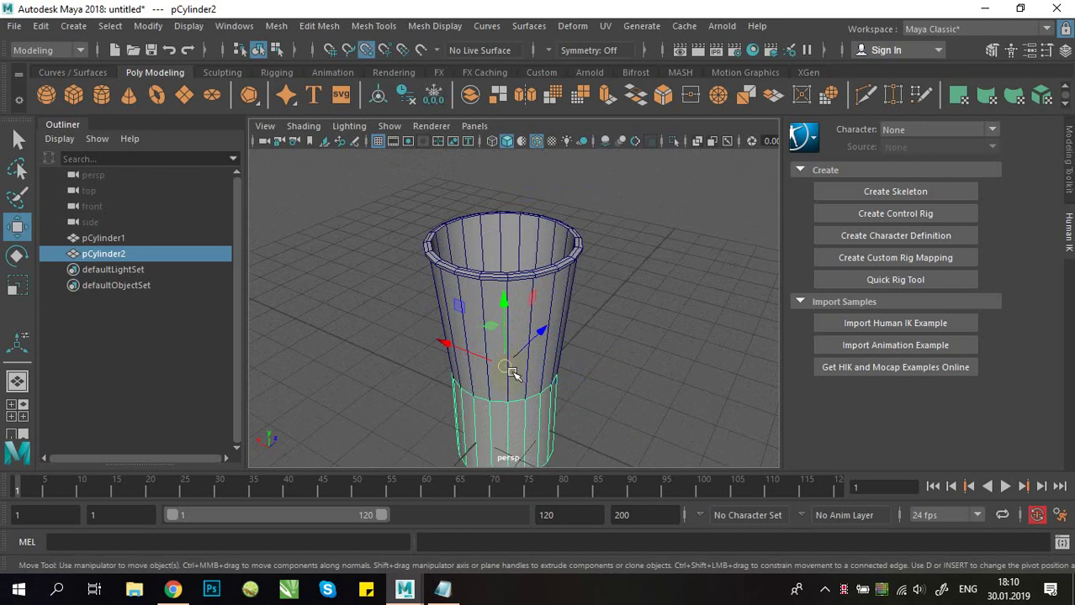
{"action": "left_click_drag", "start_coordinate": [513, 373], "coordinate": [451, 273]}
{"action": "right_click_drag", "start_coordinate": [451, 274], "coordinate": [551, 354], "text": "alt"}
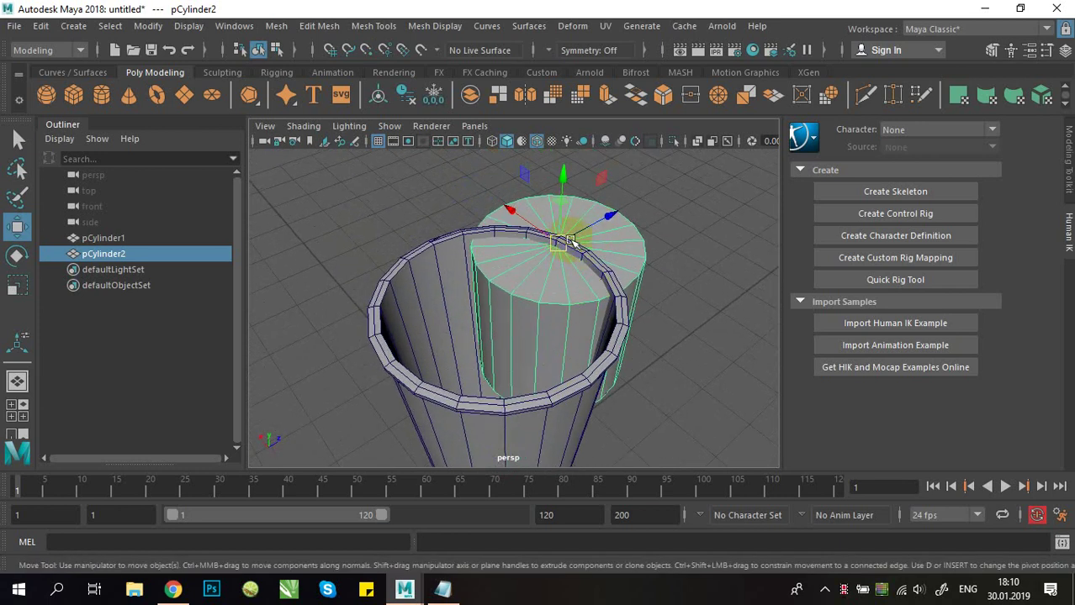
Step: Centre the second cylinder inside the cup by eye at about X -0.17 and Z -0.03 cm, and show the four-view layout
{"action": "left_click_drag", "start_coordinate": [607, 214], "coordinate": [539, 237], "text": "alt"}
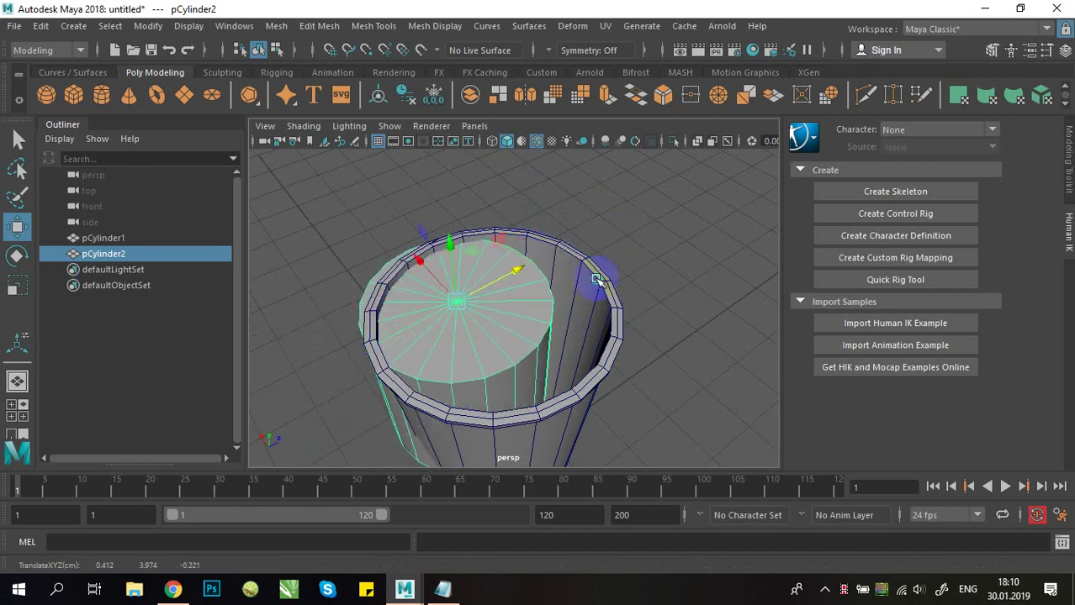
{"action": "right_click_drag", "start_coordinate": [599, 275], "coordinate": [504, 251], "text": "alt"}
{"action": "left_click_drag", "start_coordinate": [431, 265], "coordinate": [515, 426]}
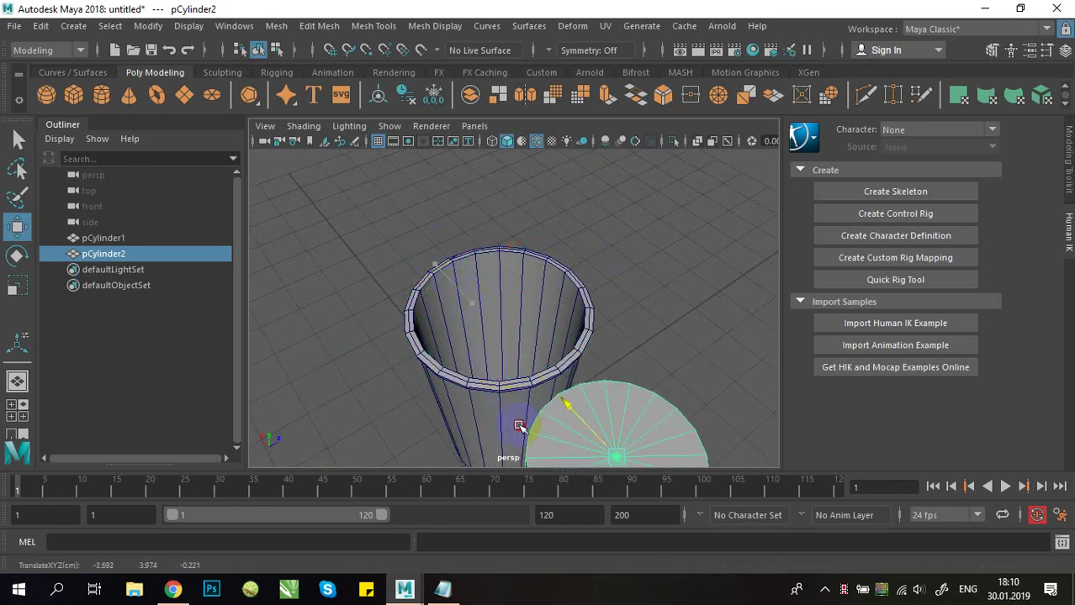
{"action": "right_click_drag", "start_coordinate": [586, 359], "coordinate": [529, 307], "text": "alt"}
{"action": "left_click_drag", "start_coordinate": [530, 307], "coordinate": [471, 309], "text": "alt"}
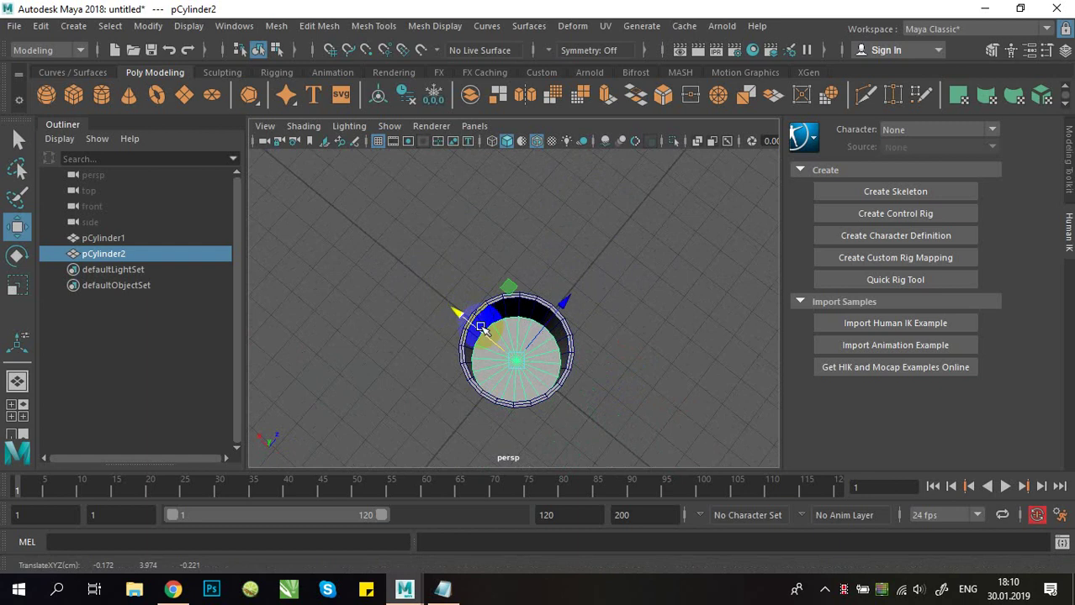
{"action": "left_click_drag", "start_coordinate": [558, 356], "coordinate": [557, 324], "text": "alt"}
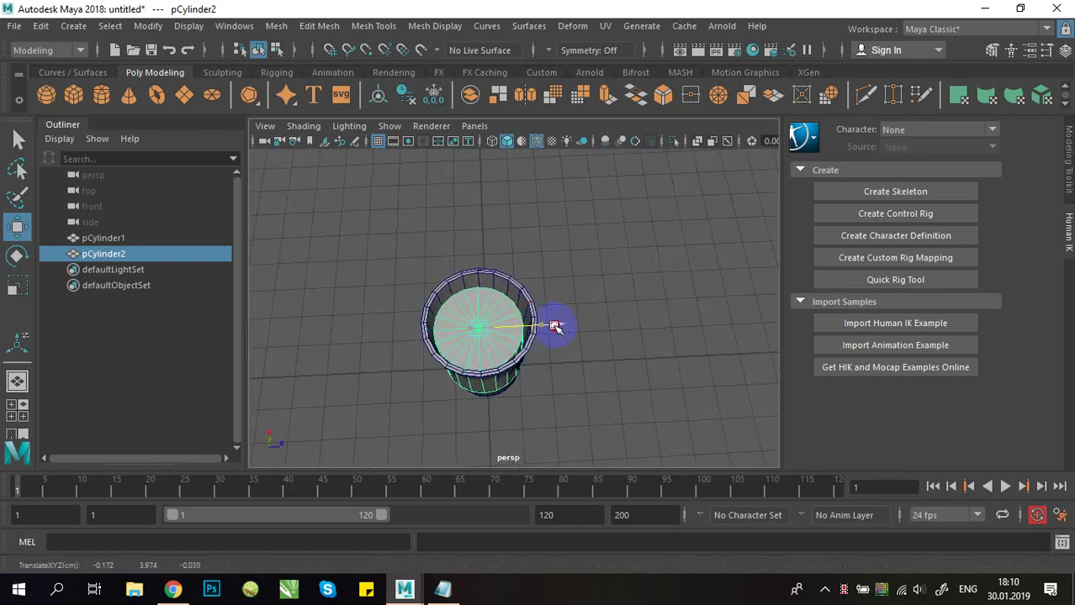
{"action": "key", "text": "space"}
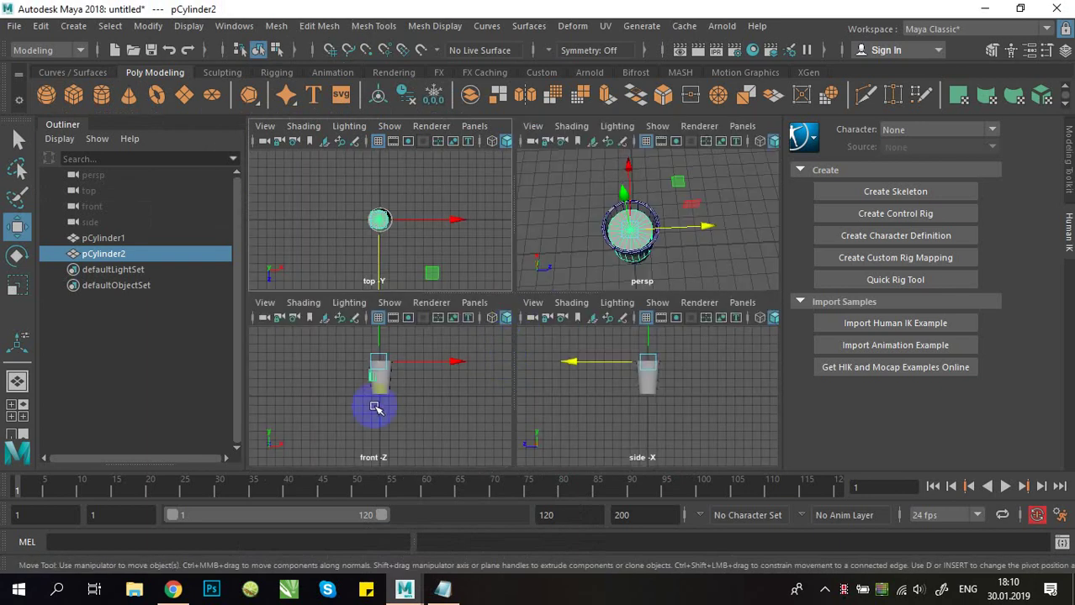
{"action": "scroll", "coordinate": [381, 406], "scroll_direction": "down", "scroll_amount": 3}
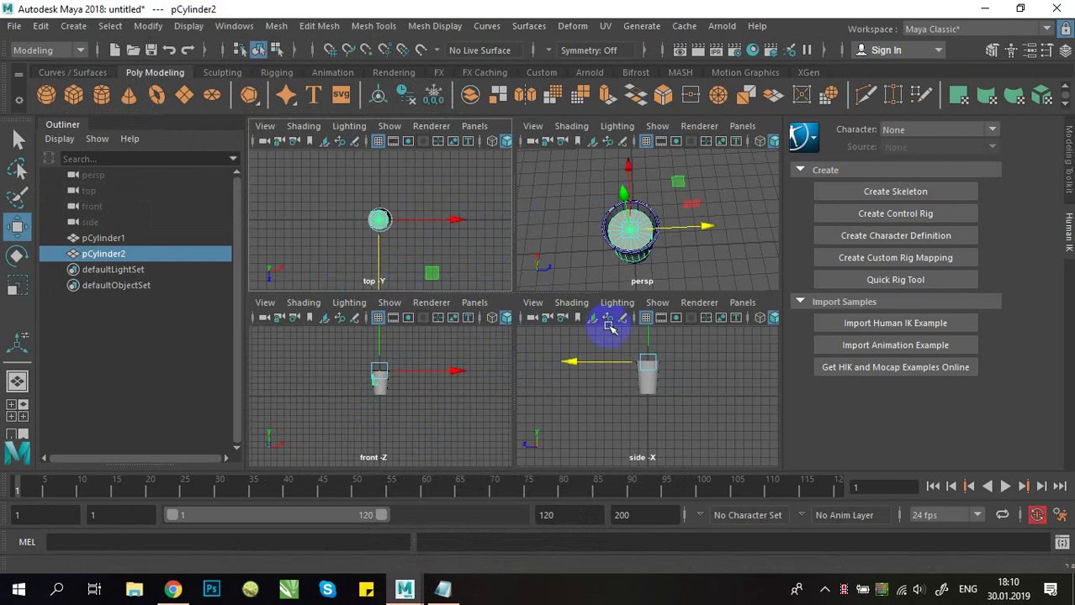
Step: Centre the second cylinder over the cup in the top view at about X -0.01 and Z -0.02 cm
{"action": "key", "text": "space"}
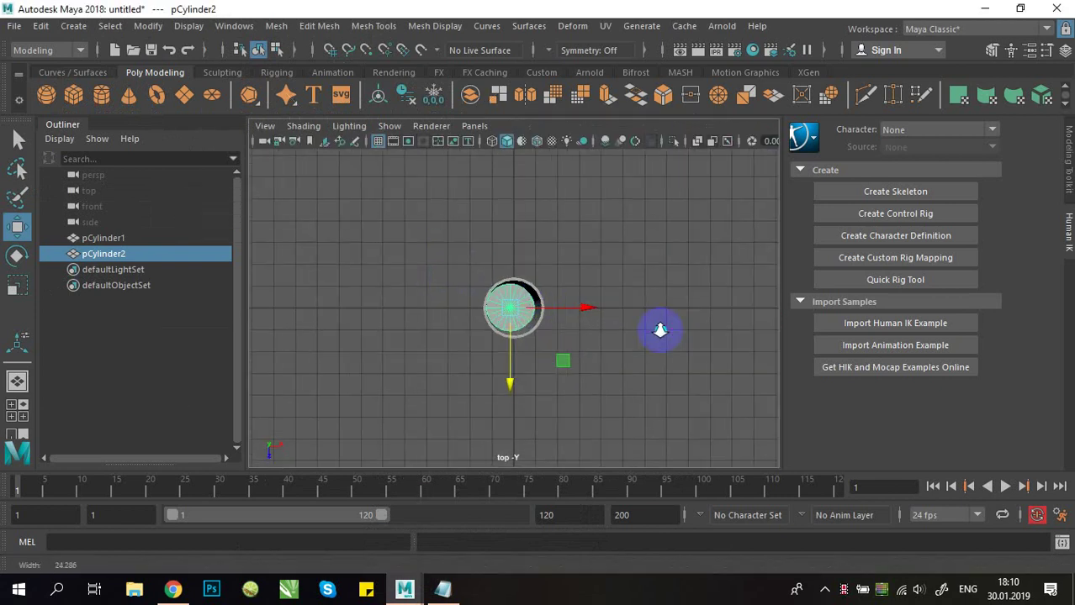
{"action": "scroll", "coordinate": [661, 330], "scroll_direction": "up", "scroll_amount": 5}
{"action": "left_click_drag", "start_coordinate": [503, 316], "coordinate": [517, 349]}
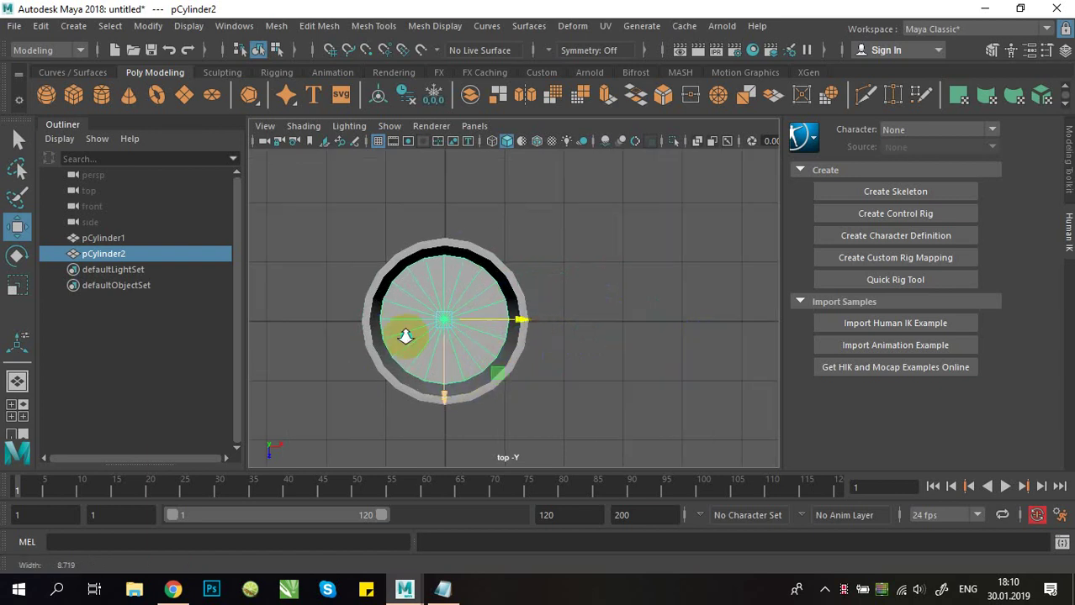
{"action": "scroll", "coordinate": [363, 294], "scroll_direction": "up", "scroll_amount": 3}
{"action": "scroll", "coordinate": [497, 327], "scroll_direction": "down", "scroll_amount": 3}
{"action": "left_click", "coordinate": [448, 396]}
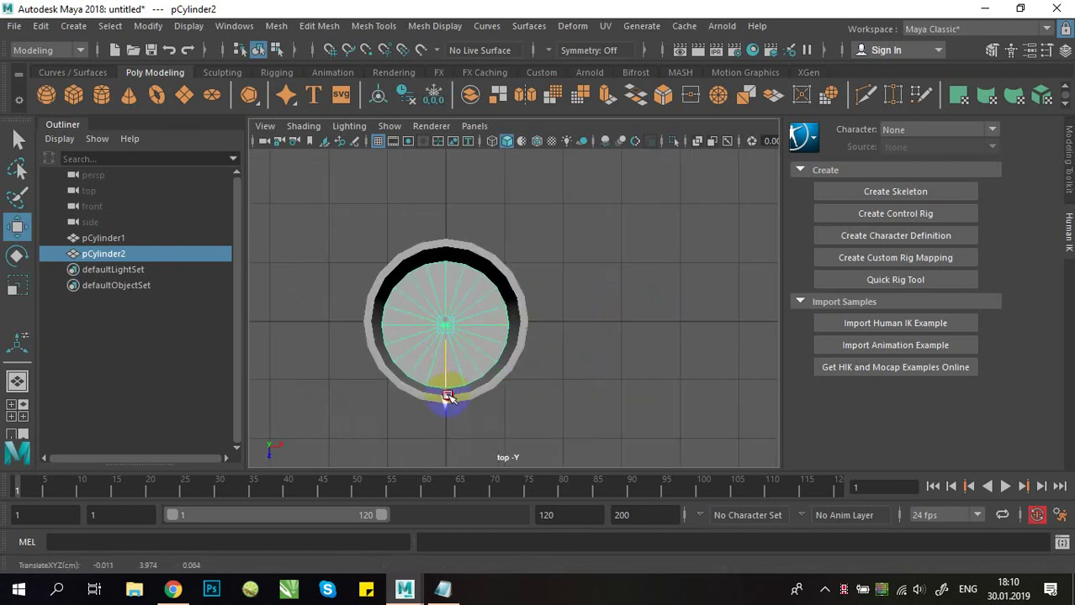
{"action": "scroll", "coordinate": [532, 358], "scroll_direction": "down", "scroll_amount": 1}
{"action": "middle_click_drag", "start_coordinate": [533, 357], "coordinate": [536, 321], "text": "alt"}
{"action": "scroll", "coordinate": [489, 338], "scroll_direction": "down", "scroll_amount": 3}
{"action": "scroll", "coordinate": [626, 363], "scroll_direction": "up", "scroll_amount": 3}
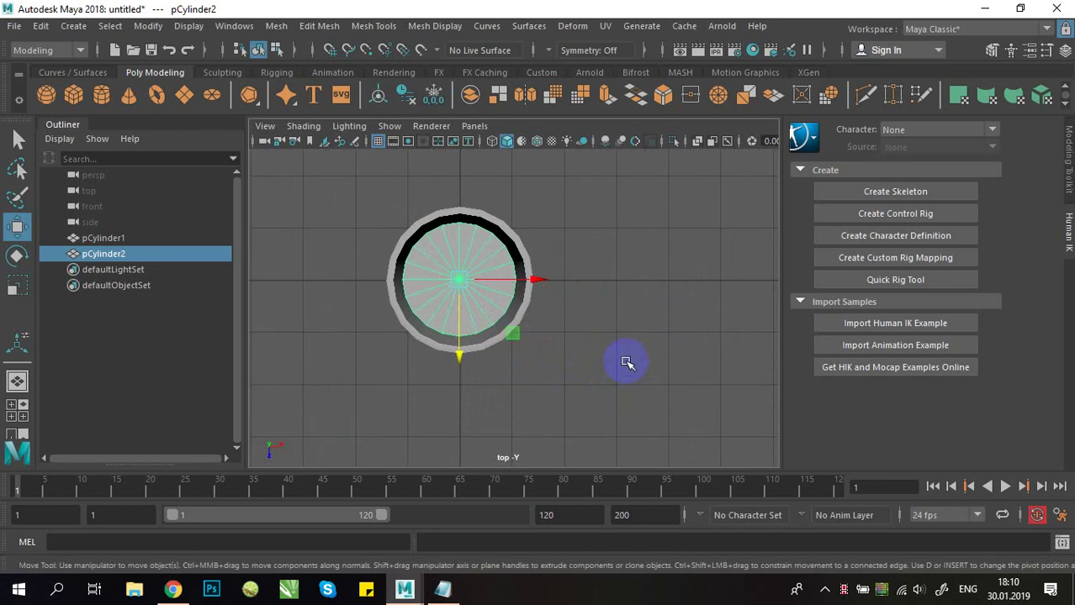
Step: Raise the second cylinder partly out of the cup in the front view to about Y 5.4 cm
{"action": "key", "text": "space"}
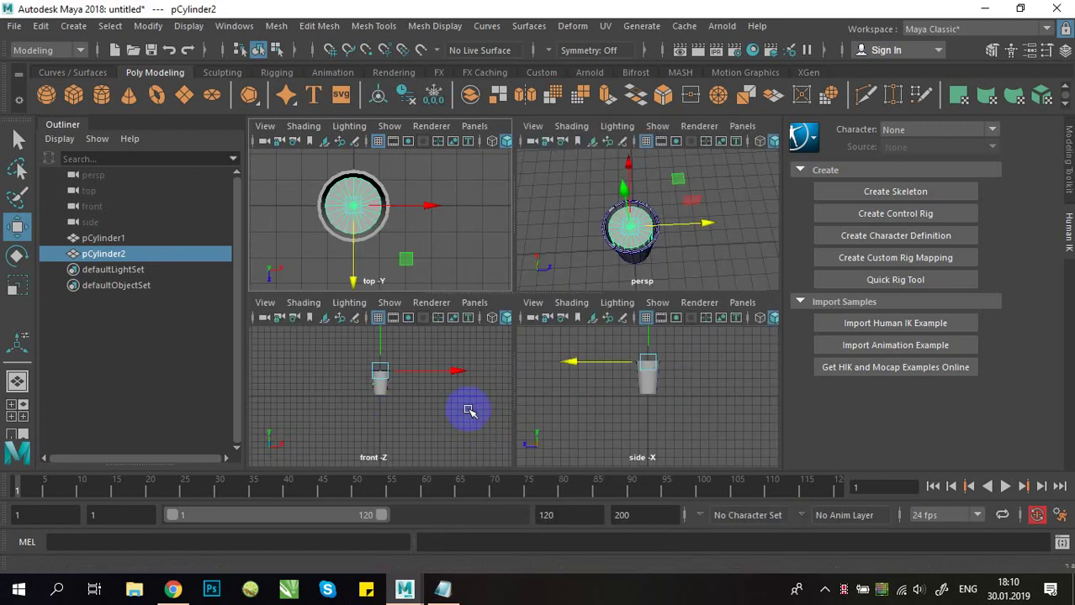
{"action": "key", "text": "space"}
{"action": "right_click_drag", "start_coordinate": [446, 393], "coordinate": [508, 382], "text": "alt"}
{"action": "middle_click_drag", "start_coordinate": [496, 285], "coordinate": [458, 377], "text": "alt"}
{"action": "right_click_drag", "start_coordinate": [459, 377], "coordinate": [587, 398], "text": "alt"}
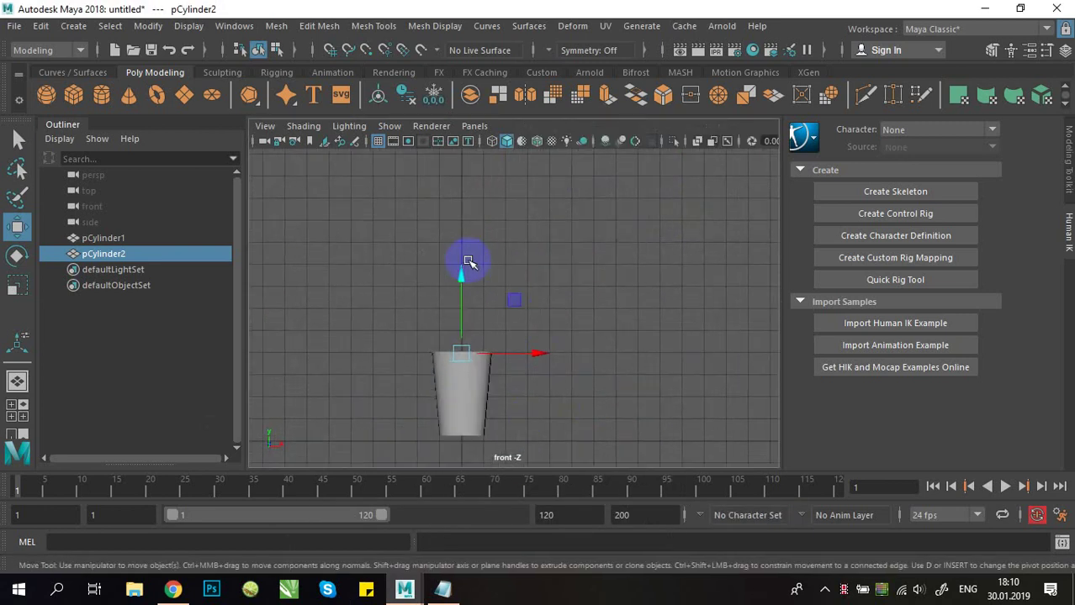
{"action": "left_click", "coordinate": [465, 279]}
{"action": "left_click", "coordinate": [455, 358]}
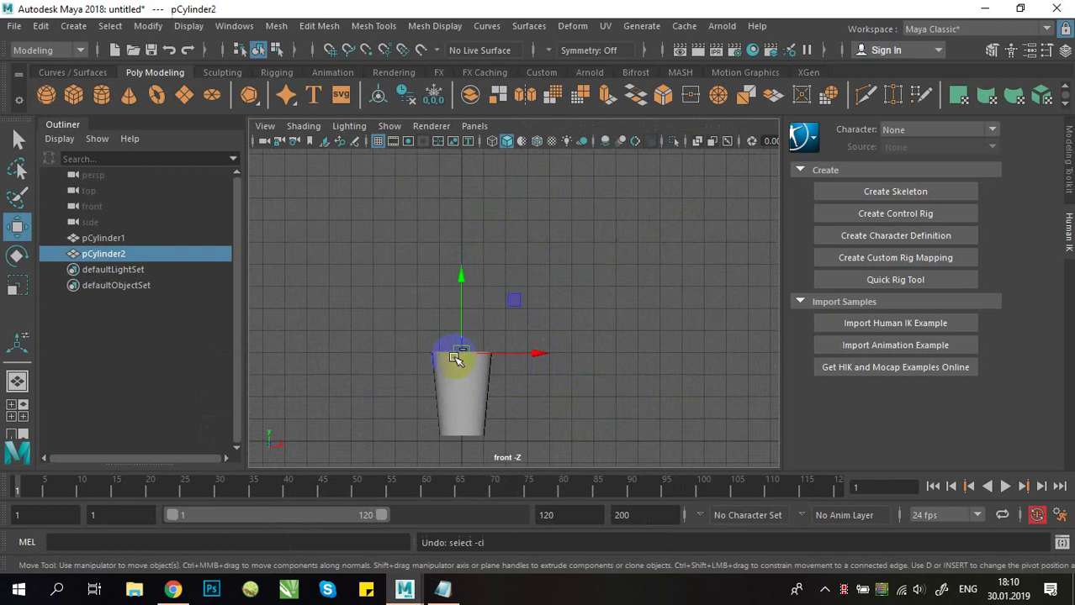
{"action": "left_click_drag", "start_coordinate": [461, 287], "coordinate": [463, 239]}
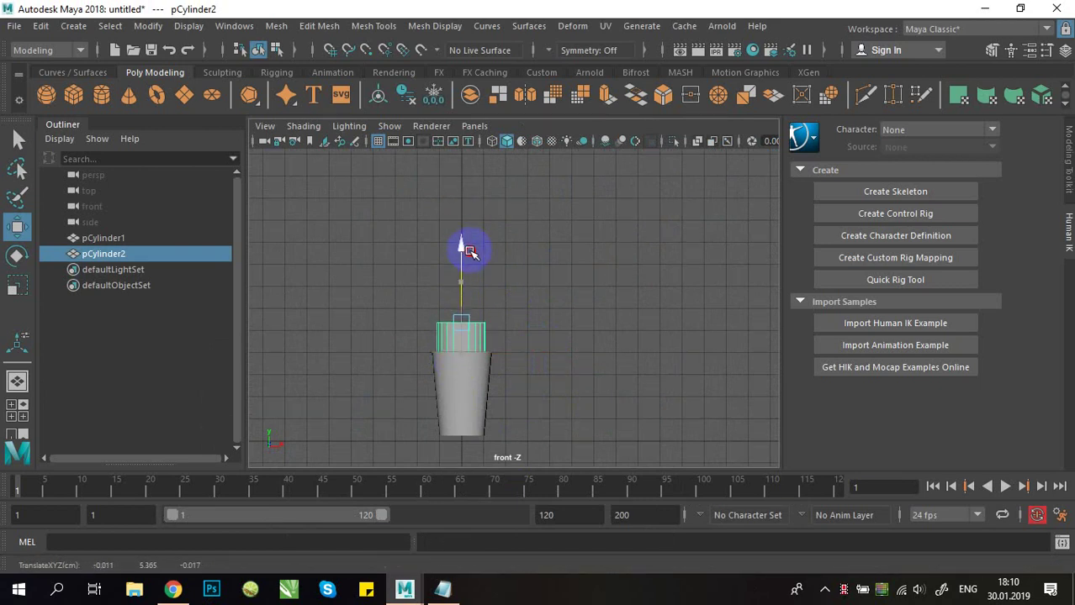
{"action": "scroll", "coordinate": [554, 352], "scroll_direction": "up", "scroll_amount": 3}
Step: Flatten the second cylinder into a disc with a Y scale of about 0.19, and enlarge it uniformly beyond the cup's rim
{"action": "key", "text": "space"}
{"action": "key", "text": "space"}
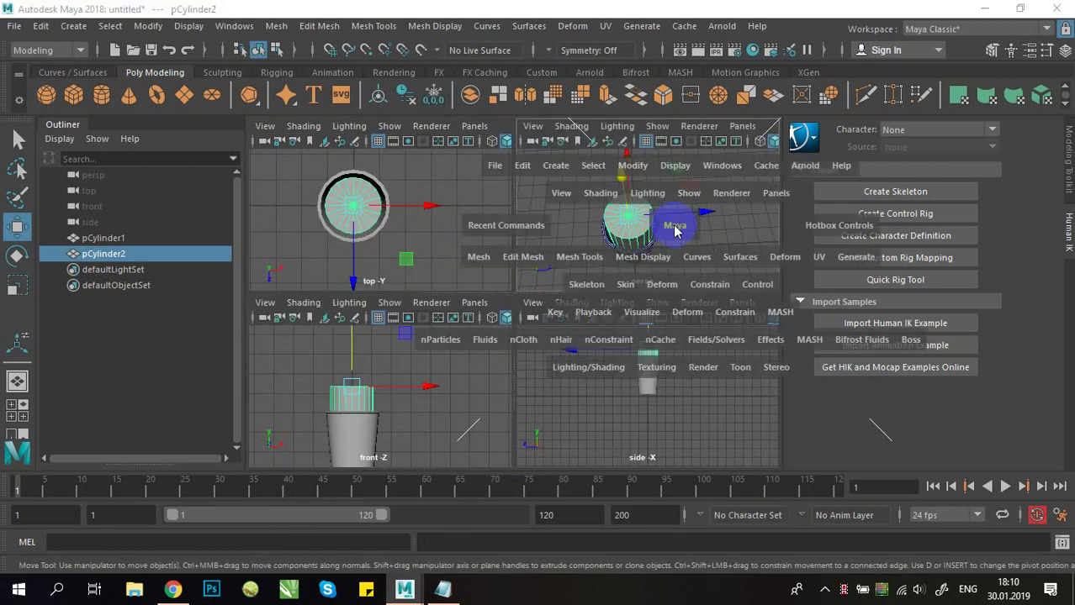
{"action": "left_click_drag", "start_coordinate": [580, 257], "coordinate": [601, 220], "text": "alt"}
{"action": "right_click_drag", "start_coordinate": [601, 220], "coordinate": [494, 293], "text": "alt"}
{"action": "key", "text": "f"}
{"action": "left_click_drag", "start_coordinate": [495, 292], "coordinate": [576, 329], "text": "alt"}
{"action": "key", "text": "r"}
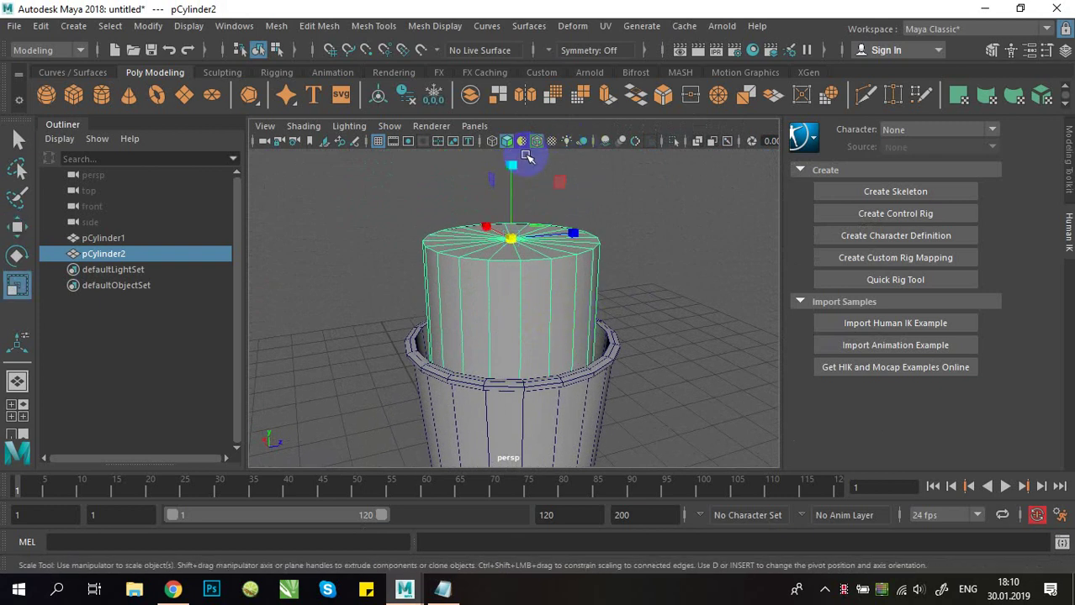
{"action": "left_click_drag", "start_coordinate": [512, 166], "coordinate": [513, 199]}
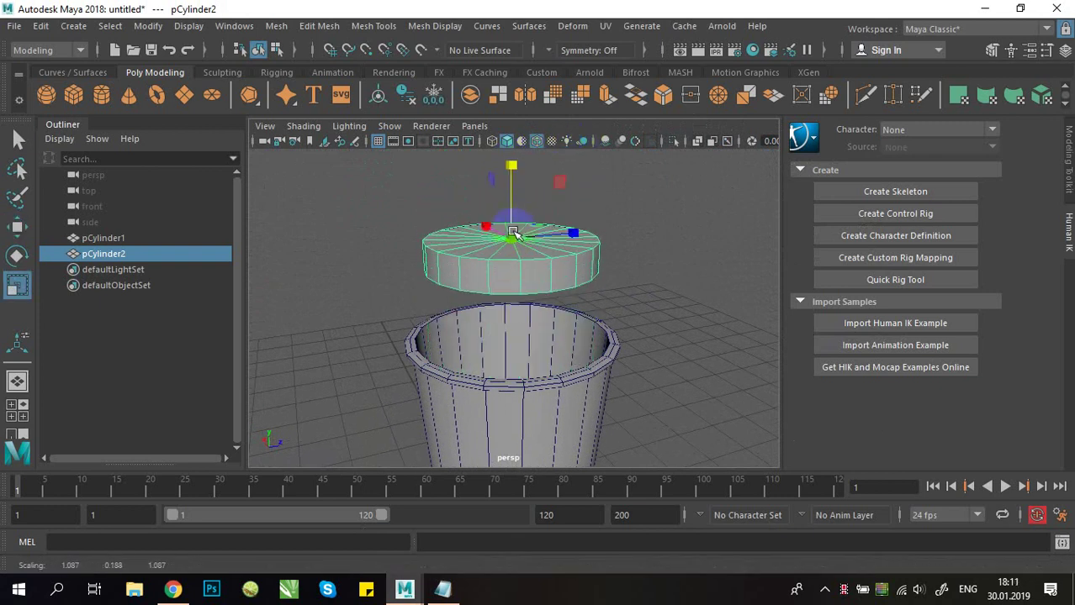
{"action": "left_click_drag", "start_coordinate": [574, 252], "coordinate": [493, 234], "text": "alt"}
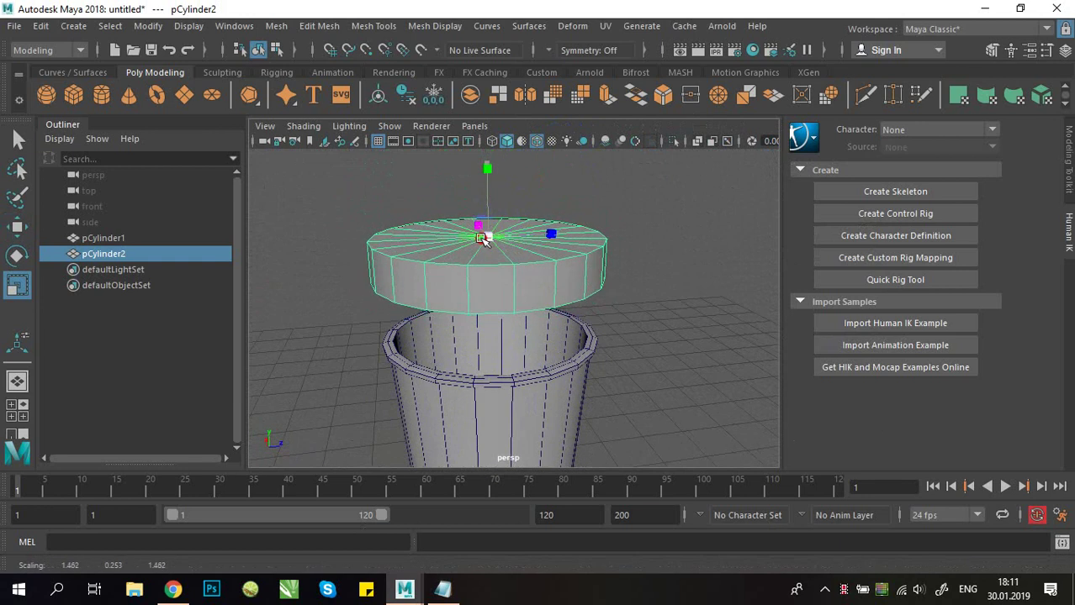
Step: Lower the disc onto the cup's rim as a lid and scale it to about 1.39, 0.24, 1.39
{"action": "key", "text": "w"}
{"action": "left_click_drag", "start_coordinate": [488, 166], "coordinate": [508, 269]}
{"action": "key", "text": "r"}
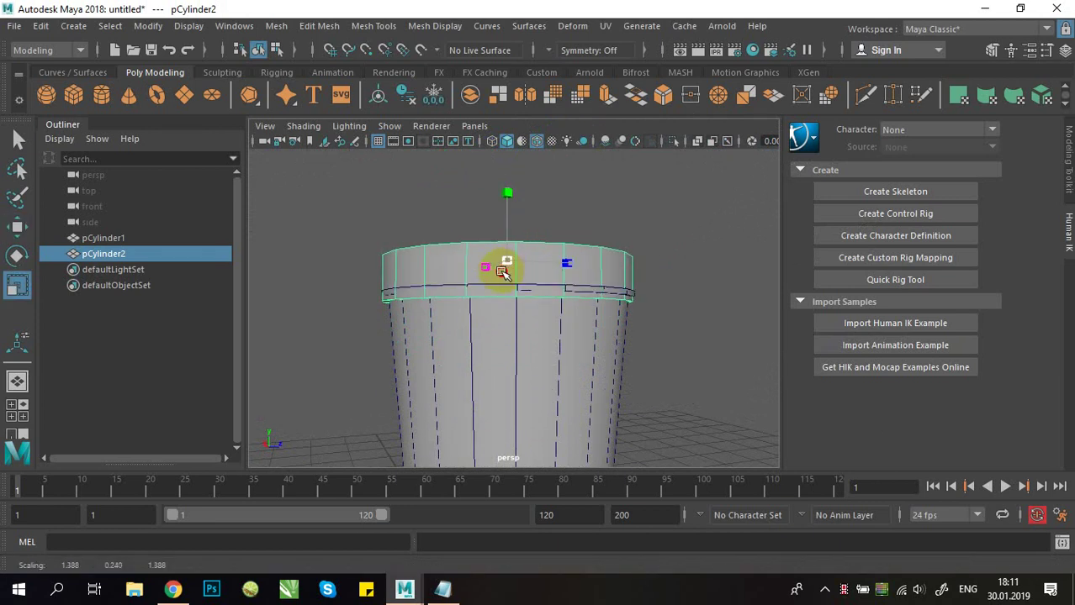
{"action": "key", "text": "w"}
{"action": "mouse_move", "coordinate": [507, 190]}
{"action": "left_mouse_down"}
{"action": "mouse_move", "coordinate": [519, 217]}
{"action": "mouse_move", "coordinate": [527, 189]}
{"action": "left_mouse_up"}
{"action": "scroll", "coordinate": [536, 231], "scroll_direction": "down", "scroll_amount": 4}
{"action": "left_click_drag", "start_coordinate": [541, 247], "coordinate": [522, 311], "text": "alt"}
{"action": "middle_click_drag", "start_coordinate": [521, 324], "coordinate": [494, 281], "text": "alt"}
{"action": "right_click_drag", "start_coordinate": [494, 281], "coordinate": [593, 256], "text": "alt"}
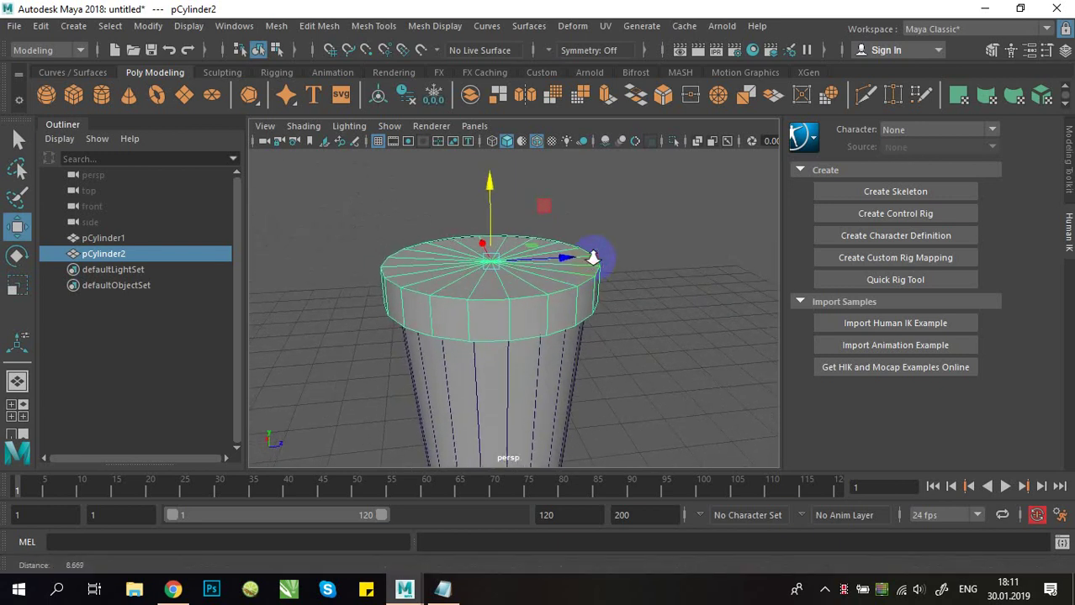
Step: Fine-tune the lid's uniform scale so it closely overlaps the cup's rim
{"action": "left_click_drag", "start_coordinate": [593, 257], "coordinate": [540, 275], "text": "alt"}
{"action": "right_click_drag", "start_coordinate": [539, 276], "coordinate": [564, 287], "text": "alt"}
{"action": "middle_click_drag", "start_coordinate": [563, 287], "coordinate": [563, 307], "text": "alt"}
{"action": "key", "text": "r"}
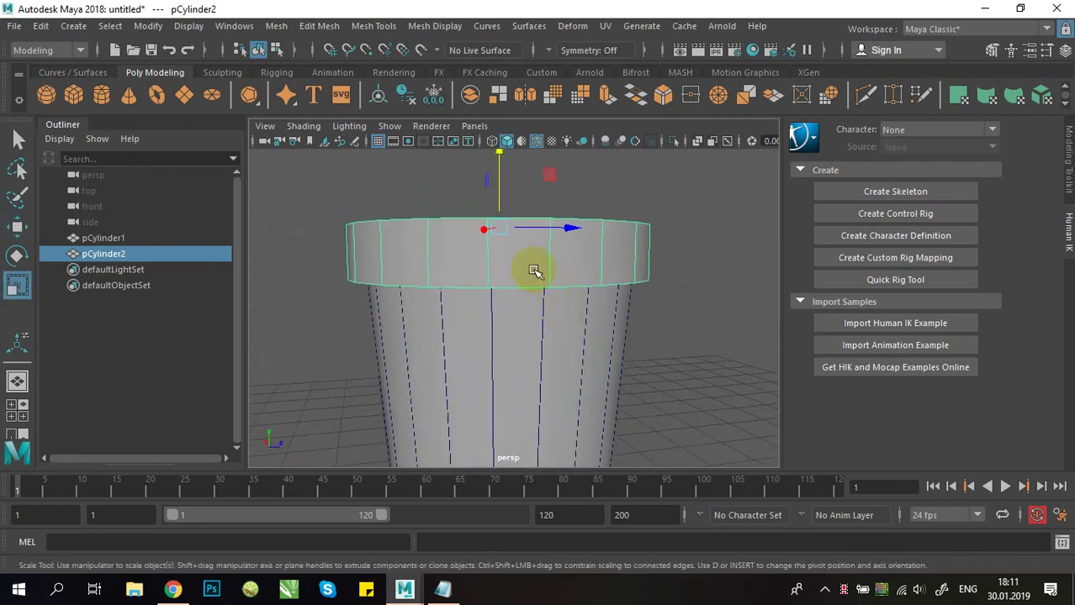
{"action": "left_click_drag", "start_coordinate": [503, 240], "coordinate": [532, 305]}
{"action": "left_click_drag", "start_coordinate": [498, 225], "coordinate": [502, 224]}
{"action": "right_click_drag", "start_coordinate": [587, 267], "coordinate": [566, 266], "text": "alt"}
{"action": "left_click_drag", "start_coordinate": [566, 265], "coordinate": [497, 312], "text": "alt"}
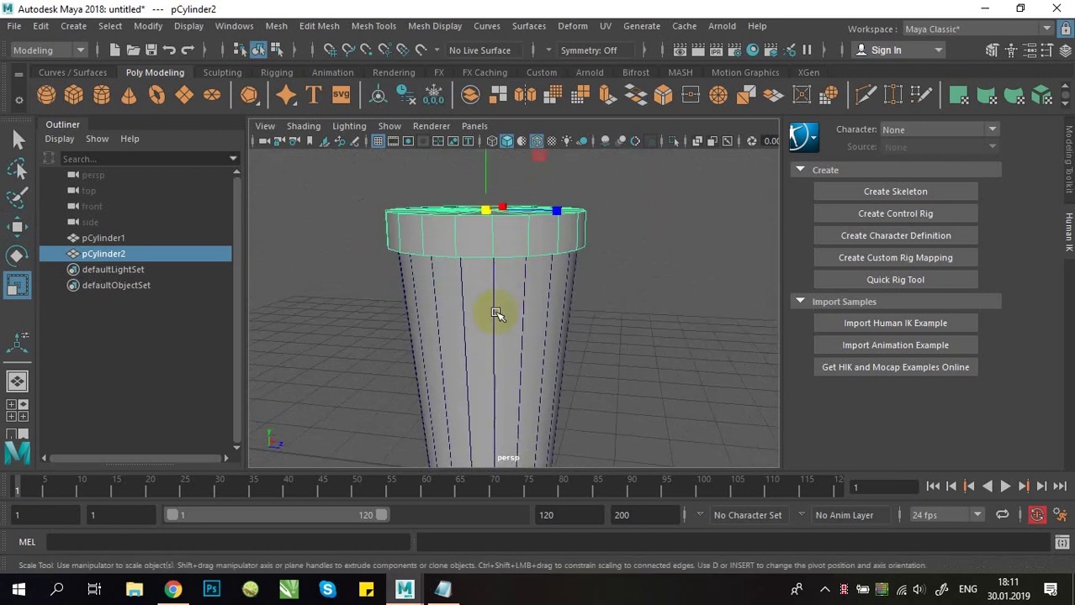
Step: Switch to Chrome, examine the lid shape in the takeaway coffee cup reference image, and return to Maya
{"action": "left_click", "coordinate": [171, 588]}
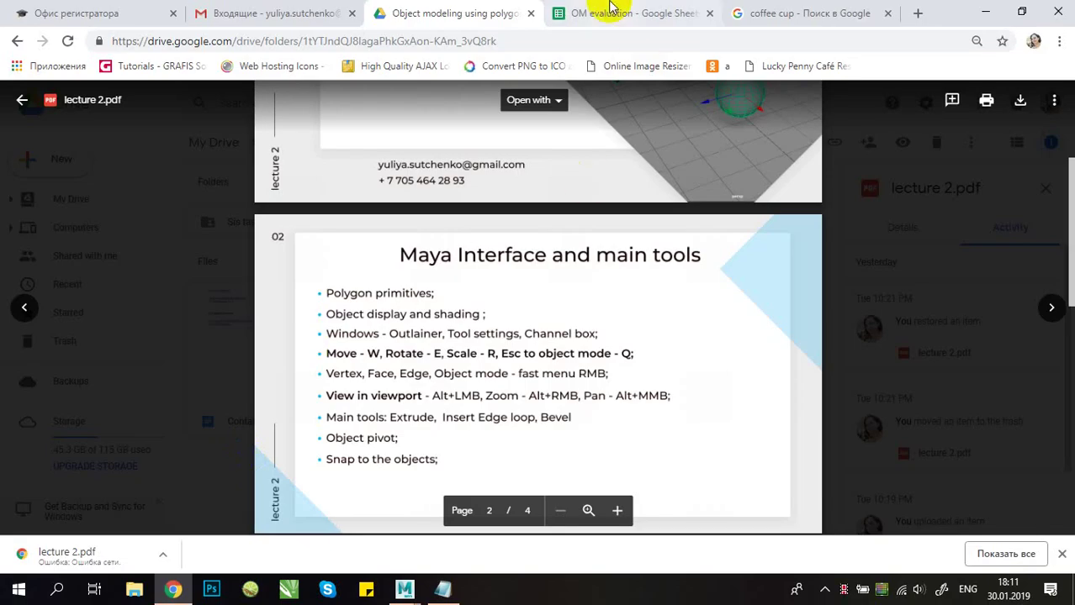
{"action": "left_click", "coordinate": [765, 11]}
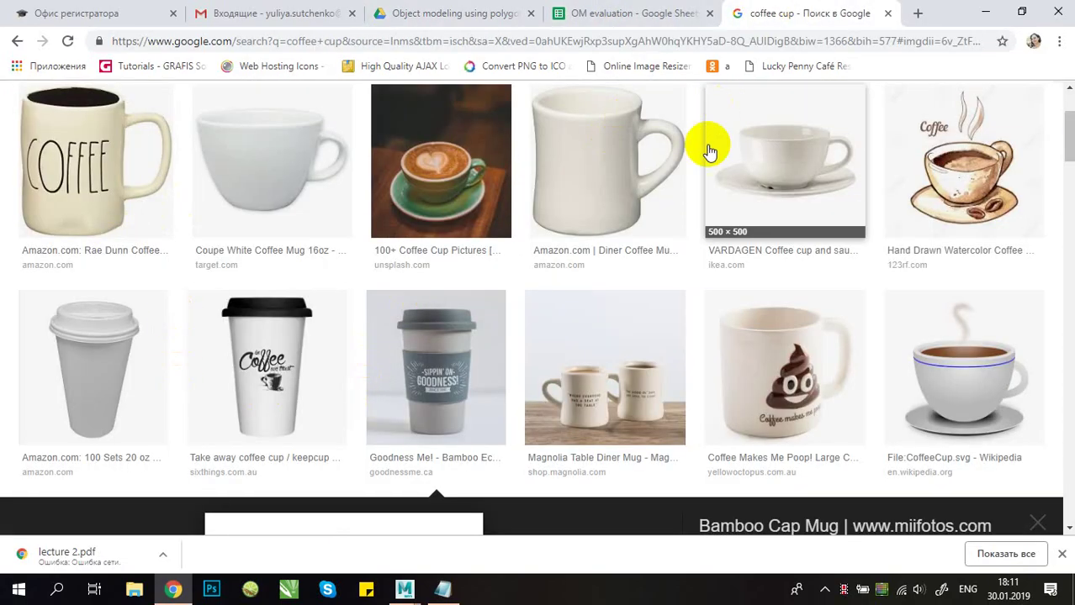
{"action": "scroll", "coordinate": [576, 311], "scroll_direction": "down", "scroll_amount": 2}
{"action": "scroll", "coordinate": [354, 370], "scroll_direction": "down", "scroll_amount": 1}
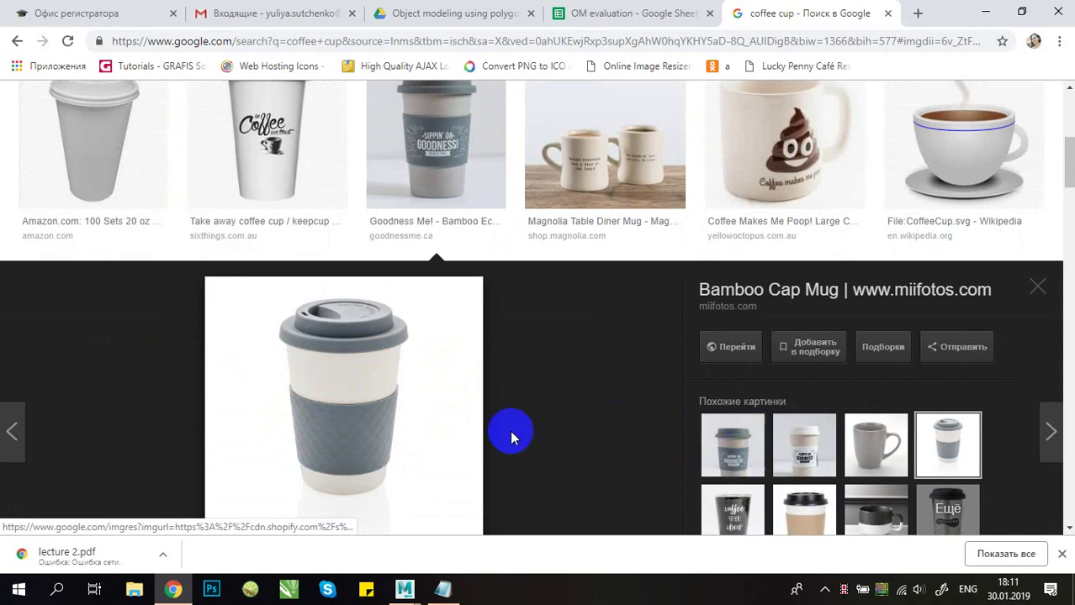
{"action": "left_click", "coordinate": [407, 591]}
{"action": "left_click", "coordinate": [494, 499]}
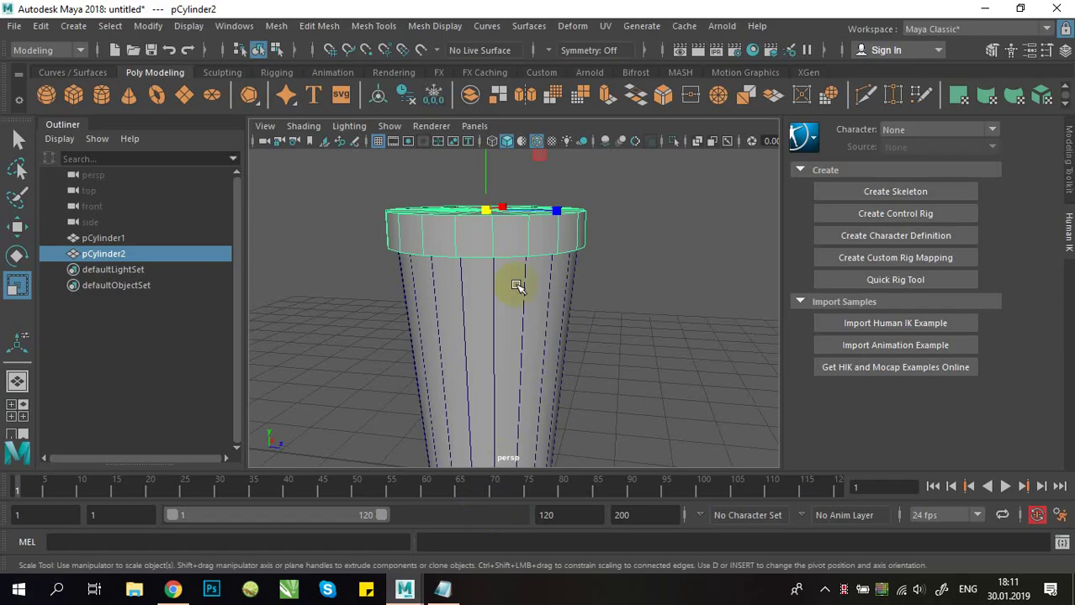
Step: Insert a horizontal edge loop around the lid's side, close to its bottom edge
{"action": "left_click_drag", "start_coordinate": [515, 285], "coordinate": [513, 295], "text": "alt"}
{"action": "right_click_drag", "start_coordinate": [513, 296], "coordinate": [590, 338], "text": "alt"}
{"action": "left_click_drag", "start_coordinate": [590, 338], "coordinate": [554, 366], "text": "alt"}
{"action": "right_click_drag", "start_coordinate": [582, 201], "coordinate": [582, 328], "text": "shift"}
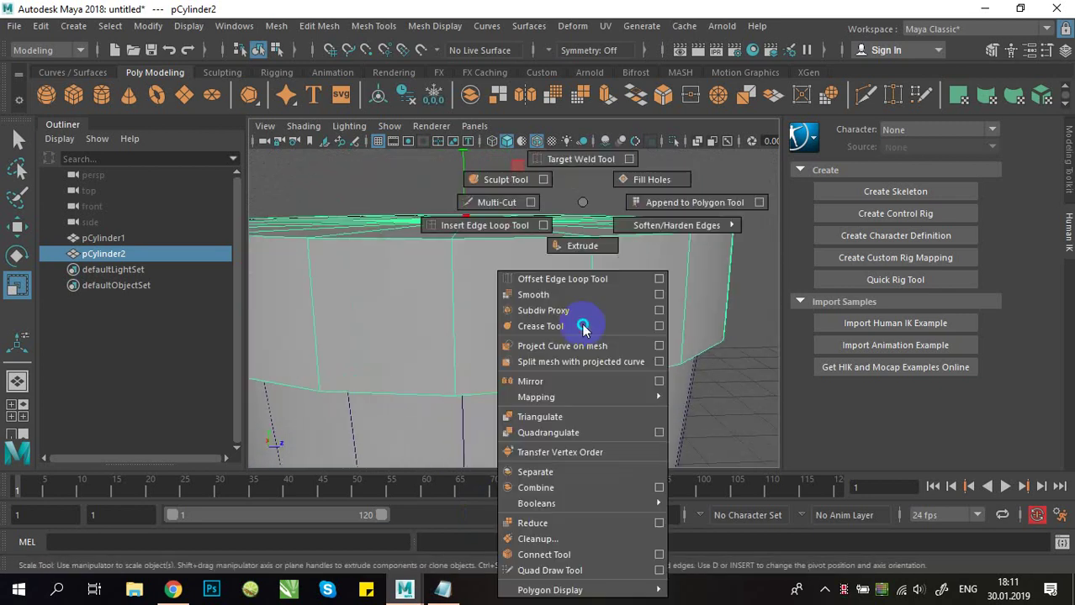
{"action": "right_click_drag", "start_coordinate": [508, 234], "coordinate": [508, 235], "text": "shift"}
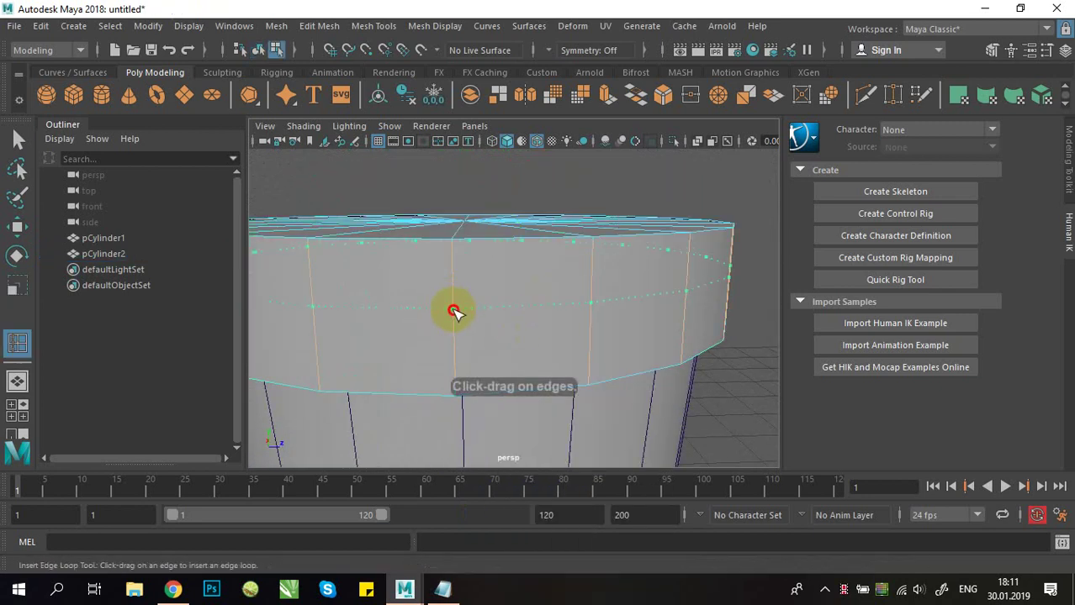
{"action": "left_click", "coordinate": [458, 371]}
{"action": "left_click_drag", "start_coordinate": [459, 371], "coordinate": [552, 324], "text": "alt"}
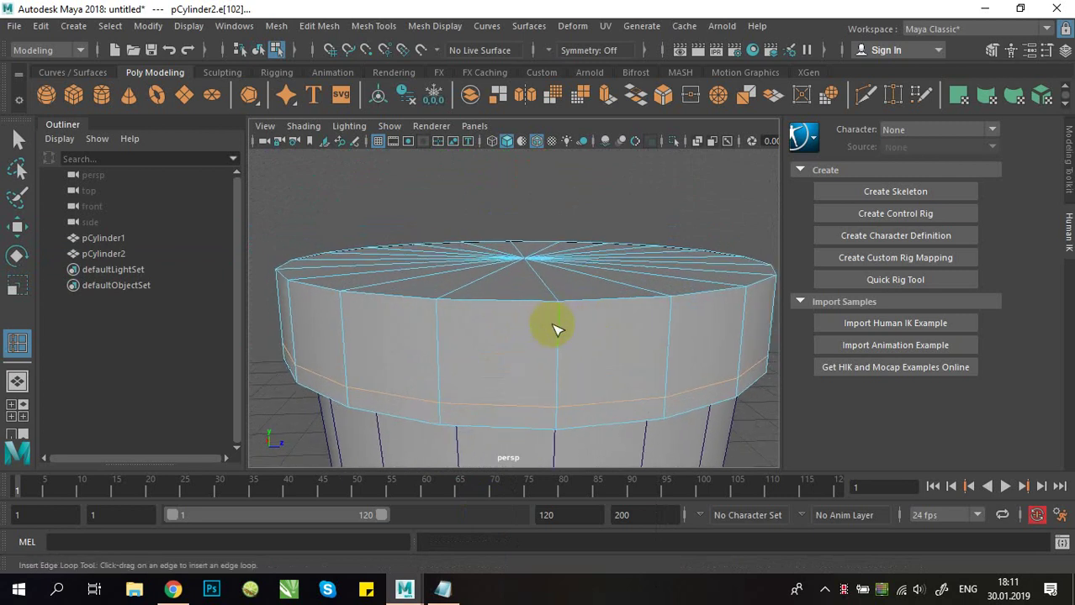
Step: Select the ring of vertices around the lid's top edge and scale it slightly inward
{"action": "key", "text": "q"}
{"action": "right_click_drag", "start_coordinate": [576, 314], "coordinate": [498, 154]}
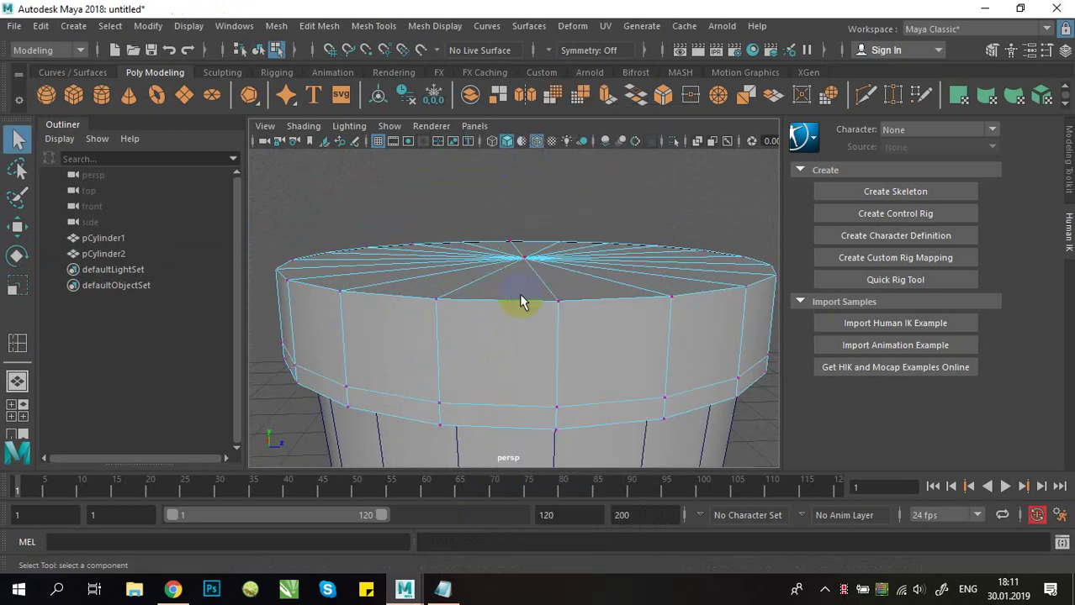
{"action": "left_click_drag", "start_coordinate": [705, 336], "coordinate": [396, 410], "text": "alt"}
{"action": "middle_click_drag", "start_coordinate": [428, 322], "coordinate": [489, 305], "text": "alt"}
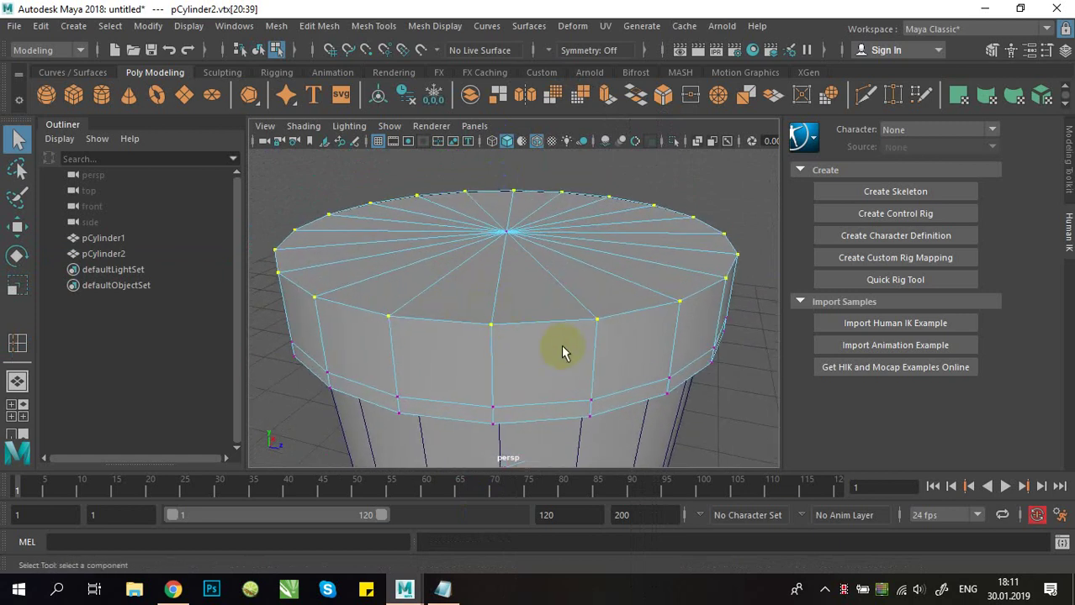
{"action": "key", "text": "r"}
{"action": "left_click_drag", "start_coordinate": [521, 239], "coordinate": [497, 234]}
Step: Try lowering the lid's top ring of vertices without its centre vertex
{"action": "key", "text": "w"}
{"action": "left_click_drag", "start_coordinate": [509, 162], "coordinate": [509, 192]}
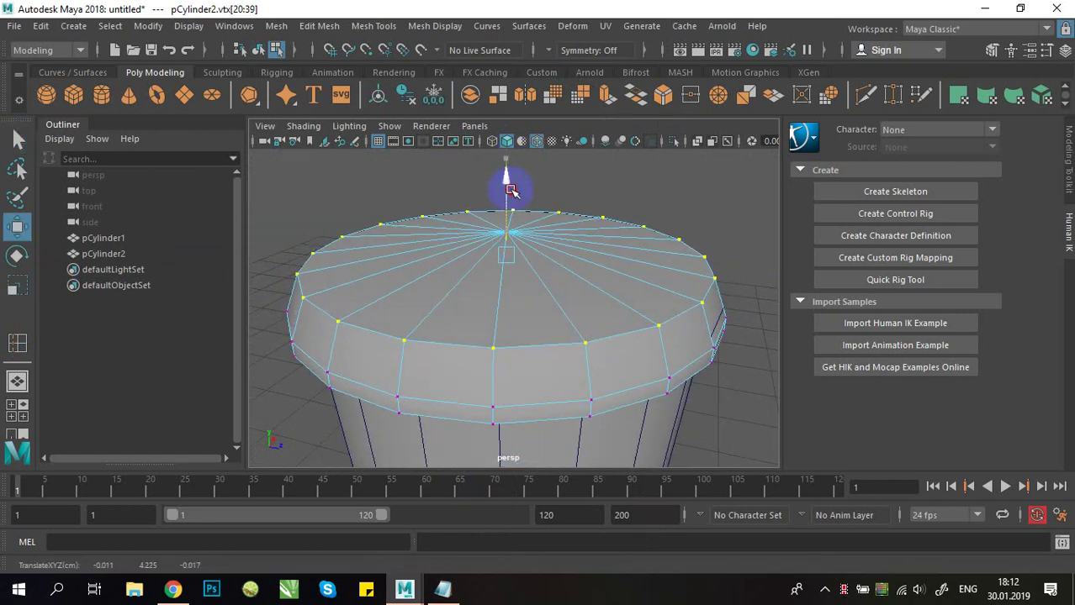
{"action": "left_click_drag", "start_coordinate": [531, 315], "coordinate": [529, 253], "text": "alt"}
{"action": "middle_click_drag", "start_coordinate": [508, 252], "coordinate": [498, 306], "text": "alt"}
{"action": "left_click_drag", "start_coordinate": [499, 305], "coordinate": [508, 312], "text": "alt"}
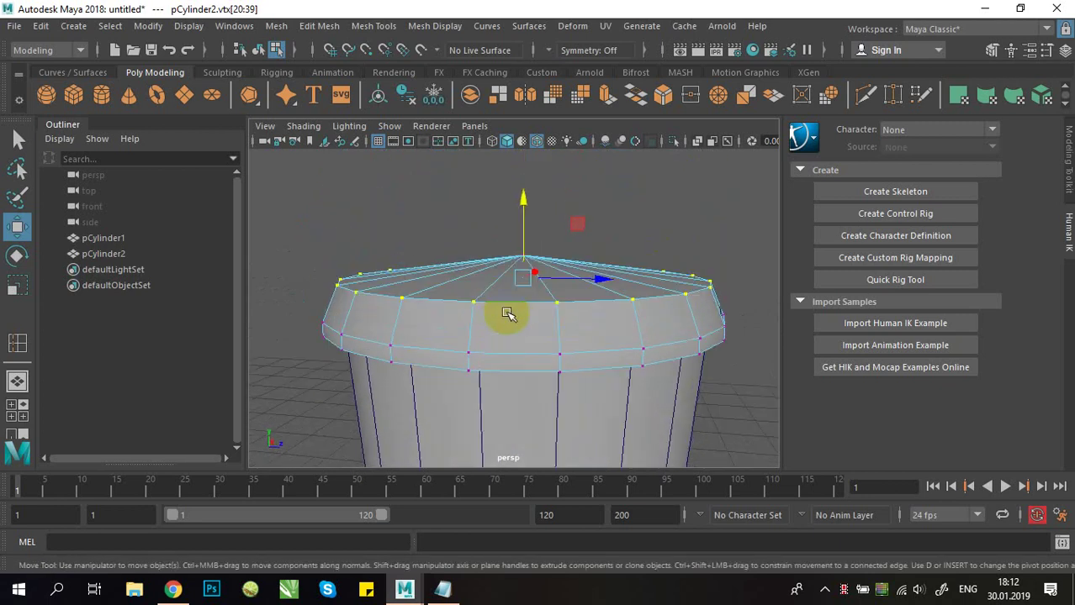
{"action": "key", "text": "ctrl+z"}
Step: Try lowering the lid's whole top surface with the centre vertex added to the selection
{"action": "left_click_drag", "start_coordinate": [539, 271], "coordinate": [519, 300], "text": "alt"}
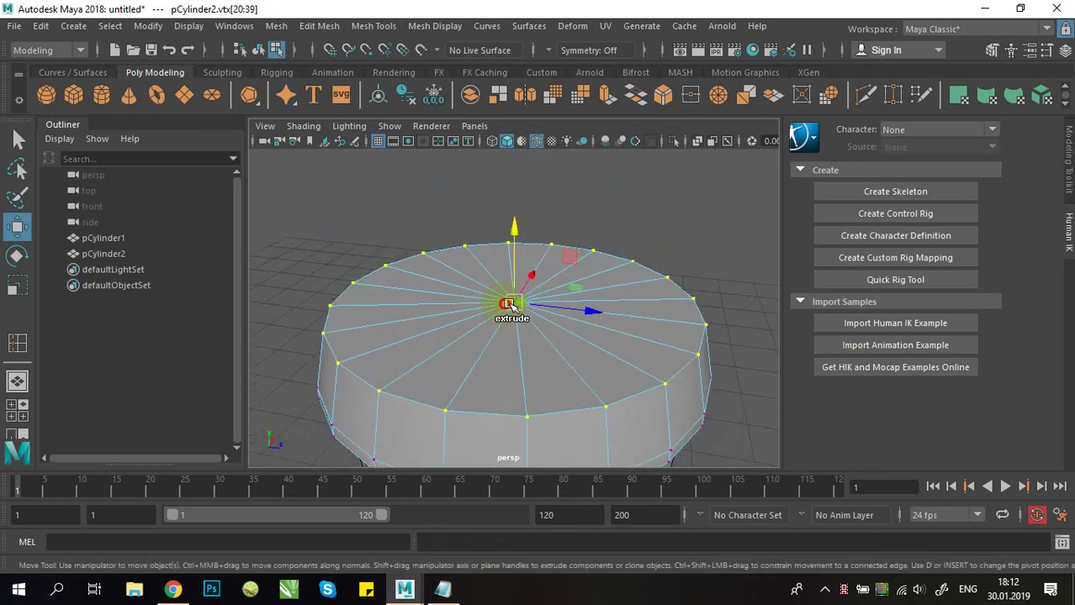
{"action": "left_click_drag", "start_coordinate": [552, 350], "coordinate": [558, 328], "text": "alt"}
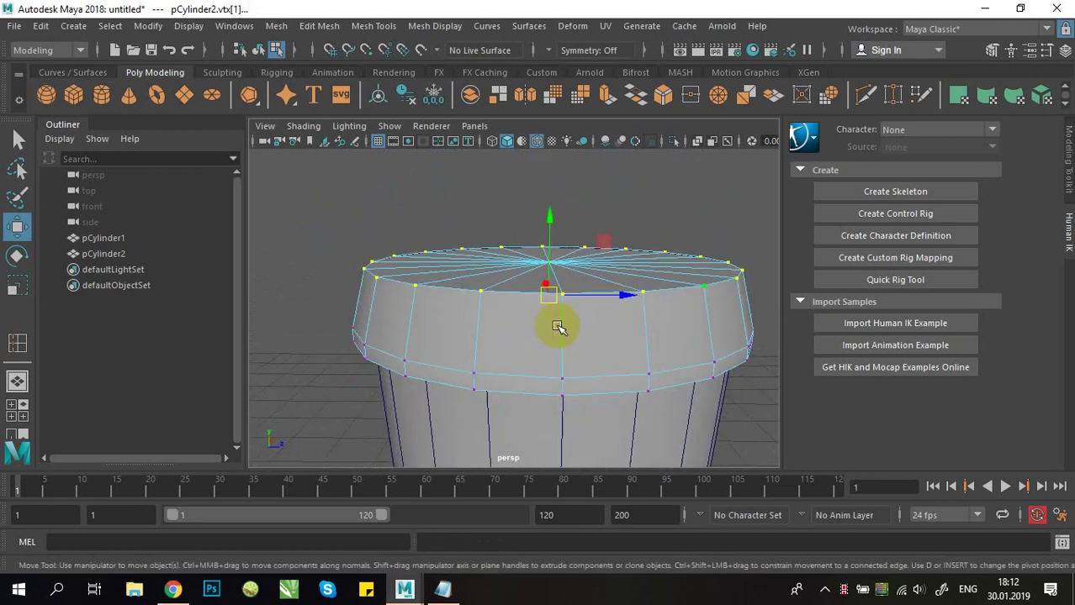
{"action": "left_click_drag", "start_coordinate": [552, 215], "coordinate": [365, 293], "text": "alt"}
{"action": "right_click_drag", "start_coordinate": [365, 292], "coordinate": [628, 380], "text": "alt"}
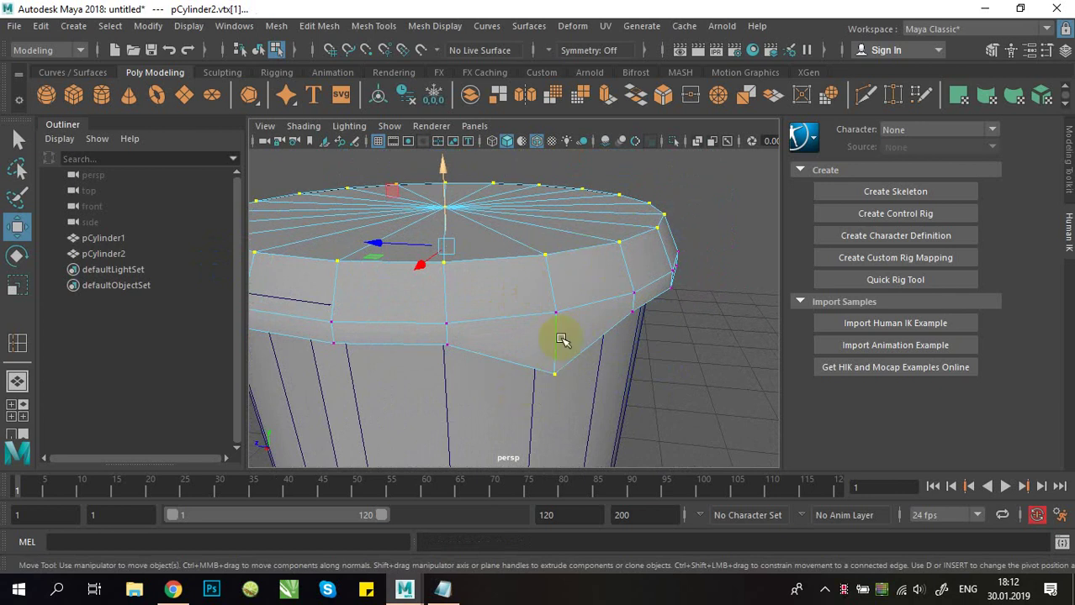
{"action": "key", "text": "ctrl+z"}
Step: Return the lid to object mode and turn off wireframe on shaded to show the cup and lid smooth shaded
{"action": "left_click_drag", "start_coordinate": [659, 340], "coordinate": [624, 320], "text": "alt"}
{"action": "right_click_drag", "start_coordinate": [624, 320], "coordinate": [491, 315], "text": "alt"}
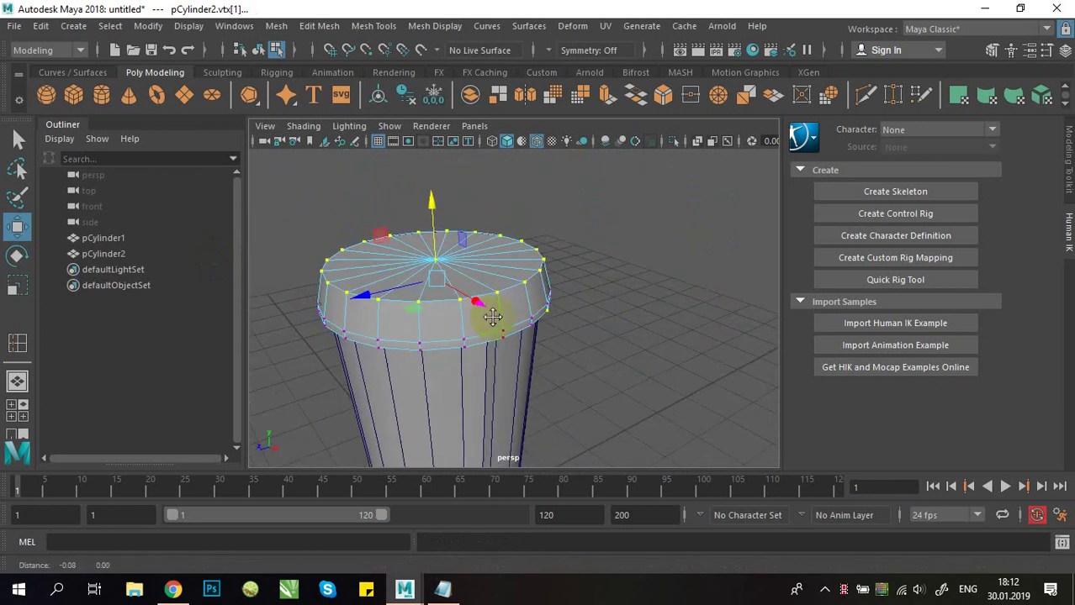
{"action": "middle_click_drag", "start_coordinate": [492, 316], "coordinate": [590, 329], "text": "alt"}
{"action": "left_click", "coordinate": [535, 142]}
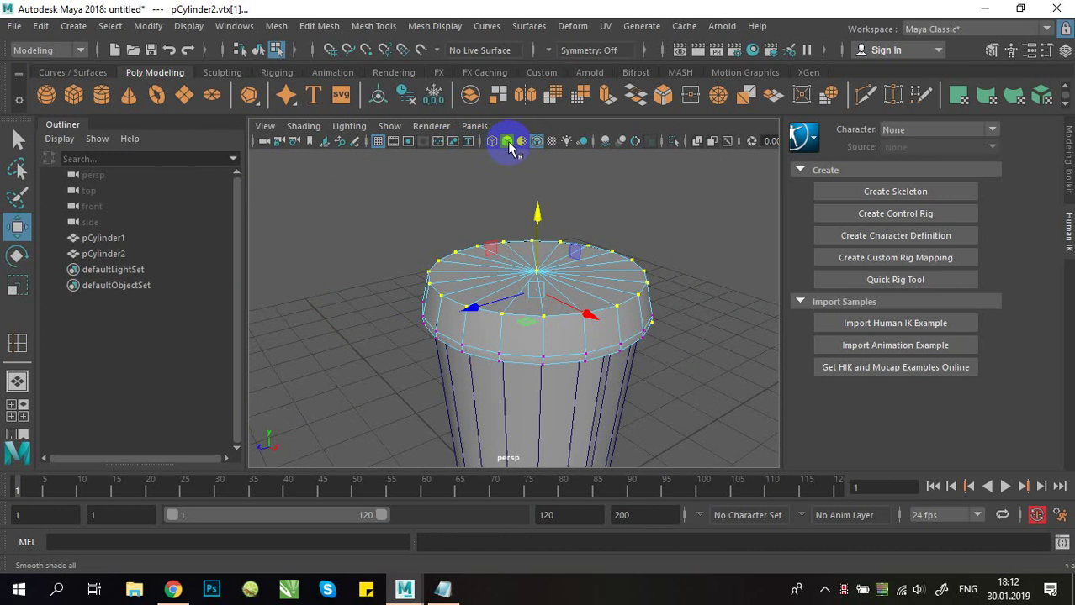
{"action": "left_click", "coordinate": [507, 141]}
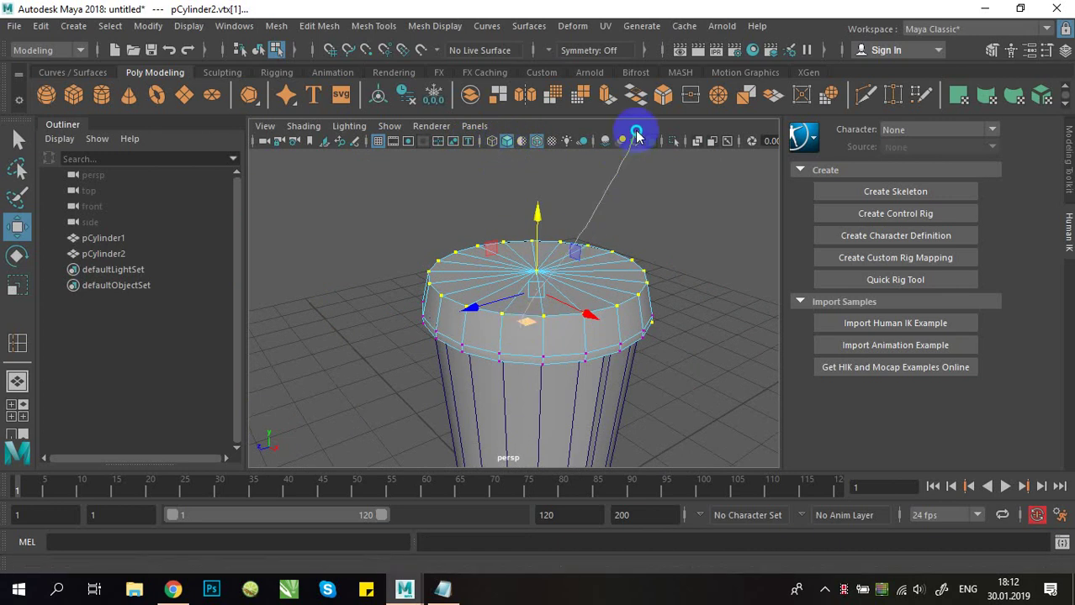
{"action": "right_click_drag", "start_coordinate": [510, 153], "coordinate": [587, 110]}
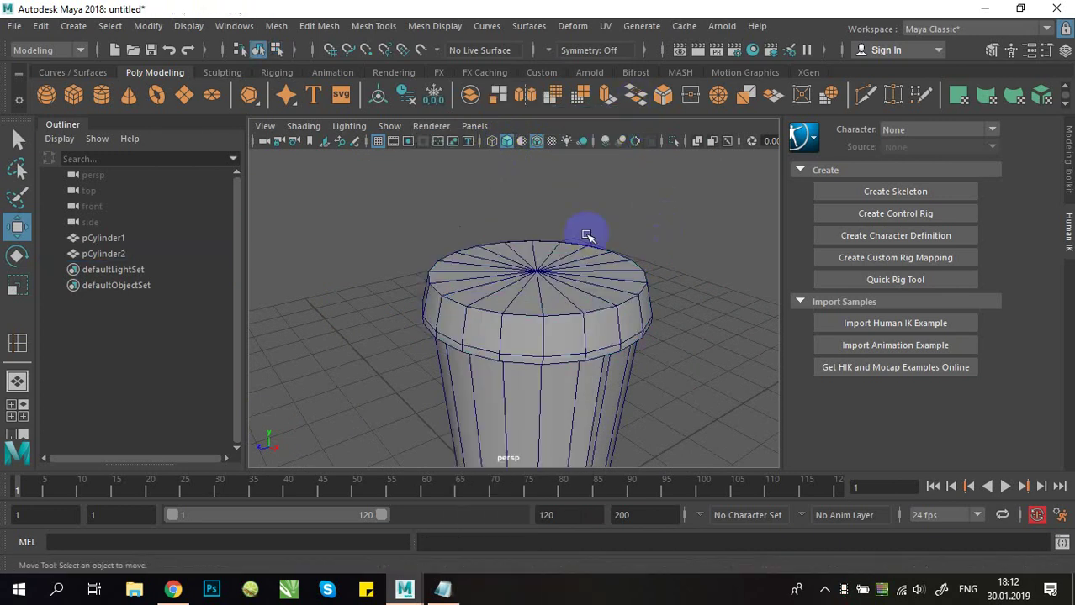
{"action": "left_click", "coordinate": [507, 143]}
{"action": "left_click", "coordinate": [507, 143]}
{"action": "left_click", "coordinate": [538, 141]}
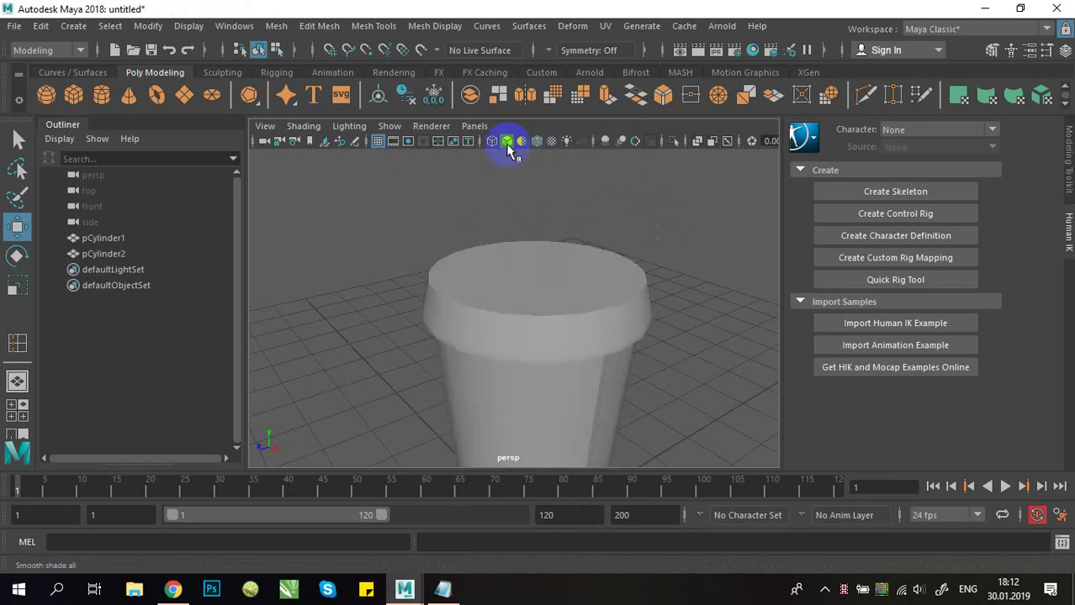
Step: Switch to wireframe display and select only the lid's top ring of vertices together with the top centre vertex
{"action": "left_click", "coordinate": [507, 143]}
{"action": "left_click", "coordinate": [508, 143]}
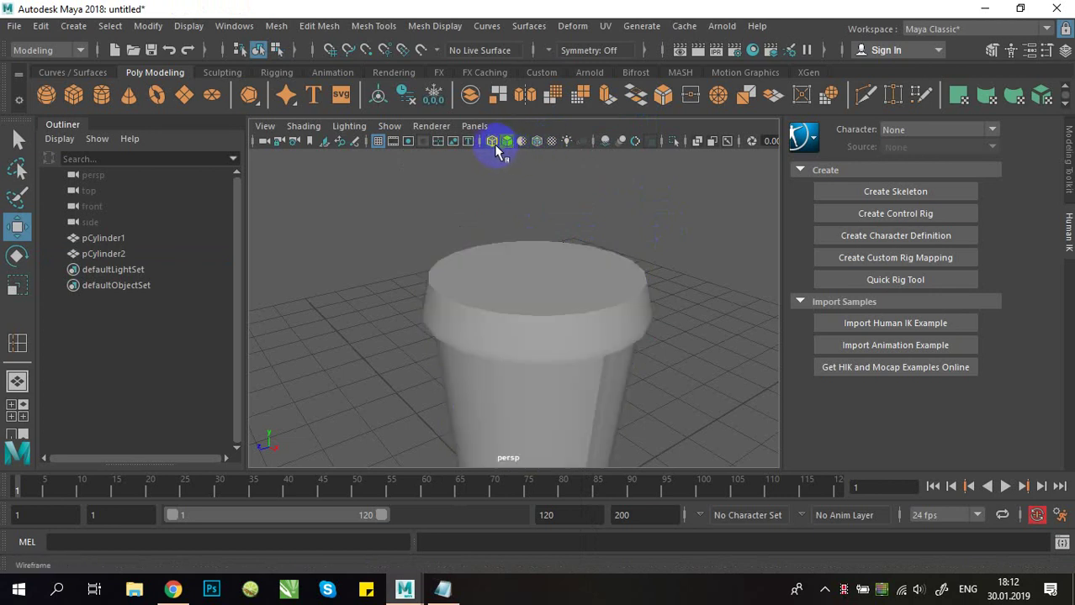
{"action": "left_click", "coordinate": [493, 143]}
{"action": "left_click", "coordinate": [567, 252]}
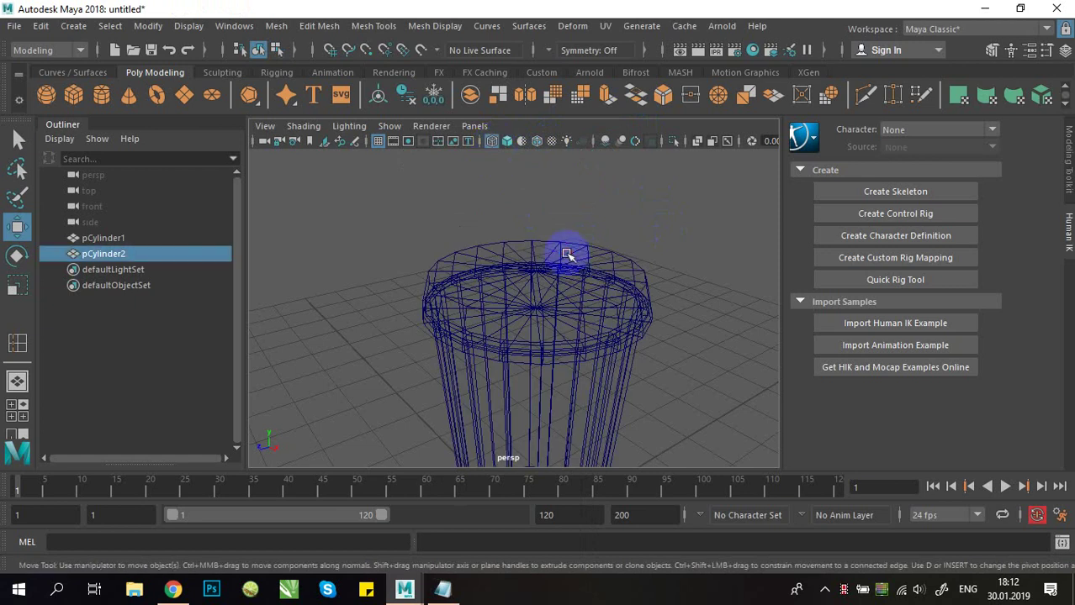
{"action": "left_click_drag", "start_coordinate": [591, 296], "coordinate": [586, 262], "text": "alt"}
{"action": "right_click_drag", "start_coordinate": [586, 262], "coordinate": [505, 135]}
{"action": "left_click_drag", "start_coordinate": [558, 261], "coordinate": [535, 244], "text": "alt"}
{"action": "left_click_drag", "start_coordinate": [349, 205], "coordinate": [572, 312]}
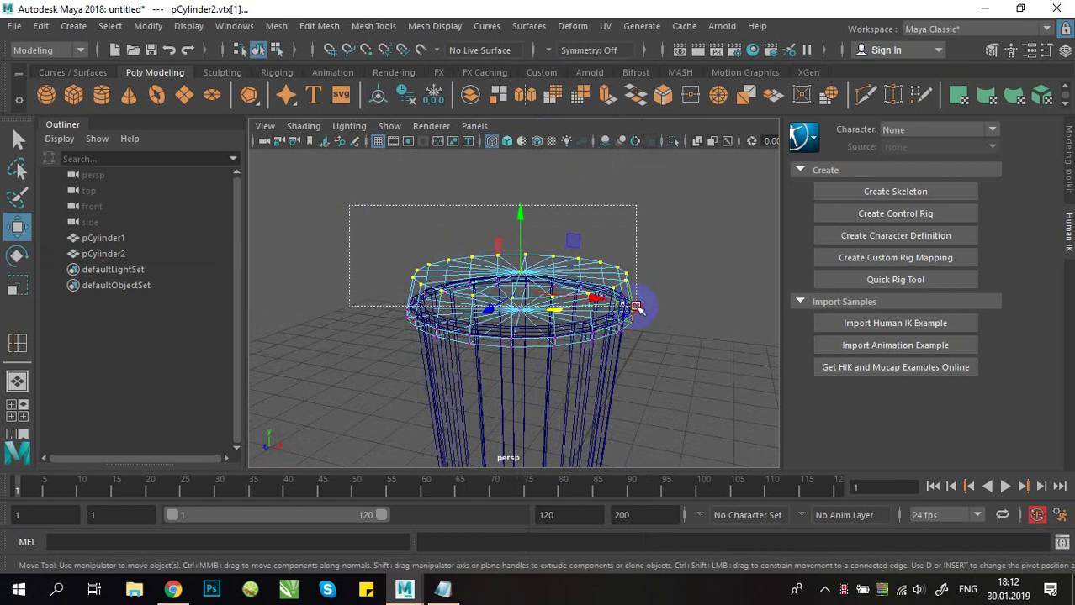
{"action": "left_click_drag", "start_coordinate": [639, 309], "coordinate": [639, 310]}
{"action": "left_click_drag", "start_coordinate": [639, 310], "coordinate": [385, 328], "text": "alt"}
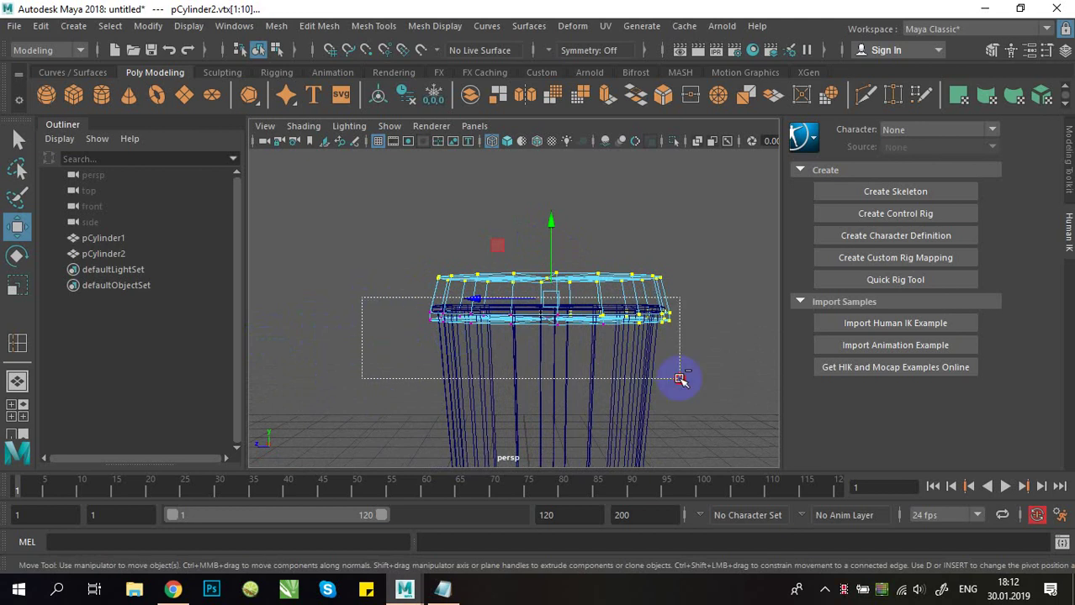
{"action": "left_click_drag", "start_coordinate": [681, 379], "coordinate": [468, 370]}
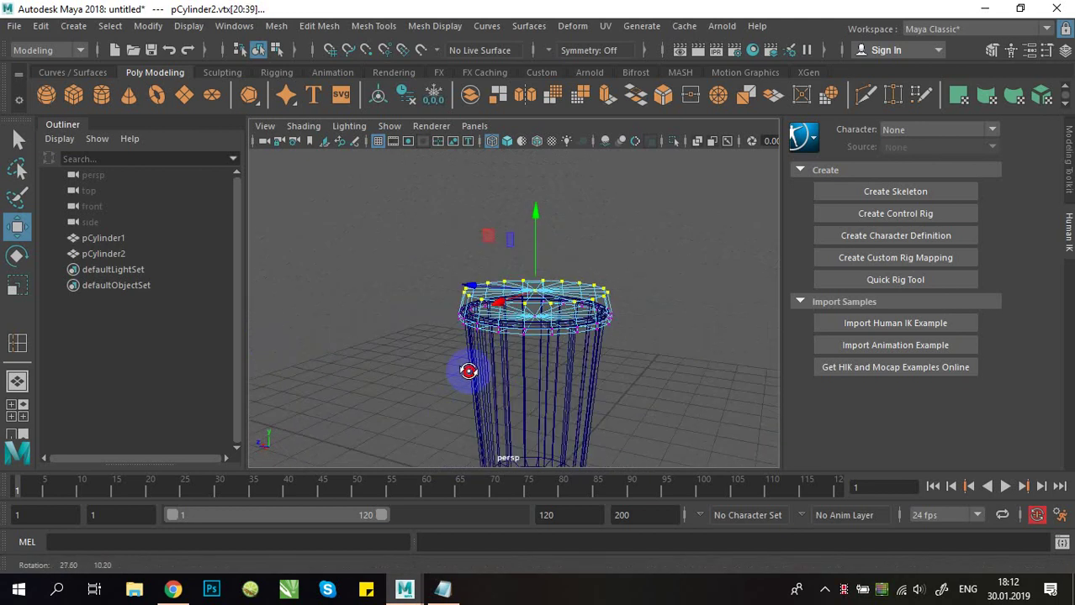
Step: Lower the lid's selected top vertices slightly and return the viewport to smooth shaded display
{"action": "right_click_drag", "start_coordinate": [468, 371], "coordinate": [669, 367], "text": "alt"}
{"action": "left_click_drag", "start_coordinate": [670, 367], "coordinate": [598, 362], "text": "alt"}
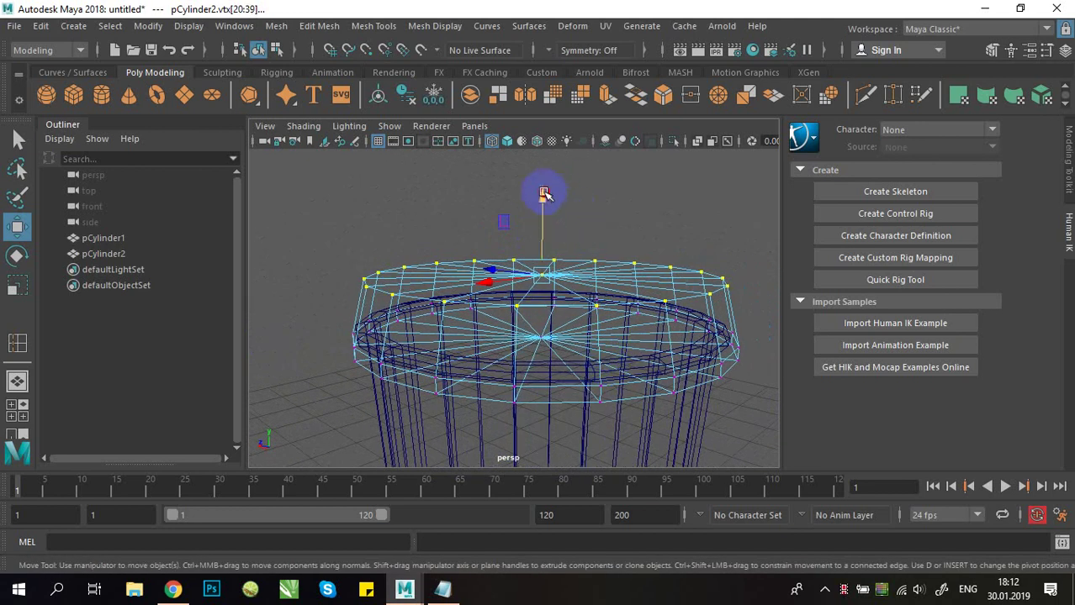
{"action": "mouse_move", "coordinate": [544, 194]}
{"action": "left_mouse_down"}
{"action": "mouse_move", "coordinate": [545, 209]}
{"action": "mouse_move", "coordinate": [548, 190]}
{"action": "left_mouse_up"}
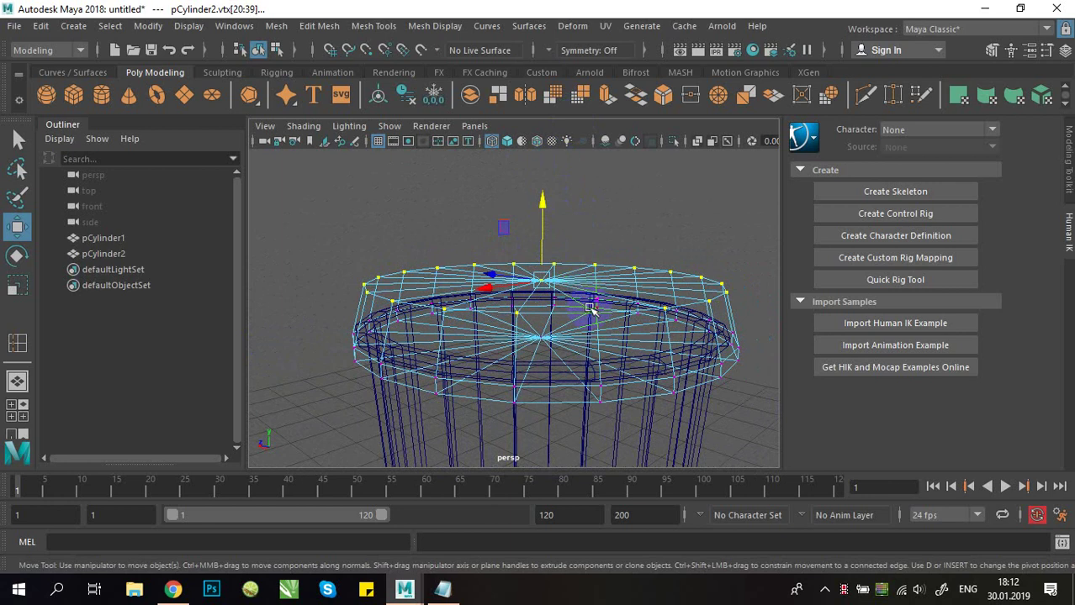
{"action": "left_click", "coordinate": [522, 113]}
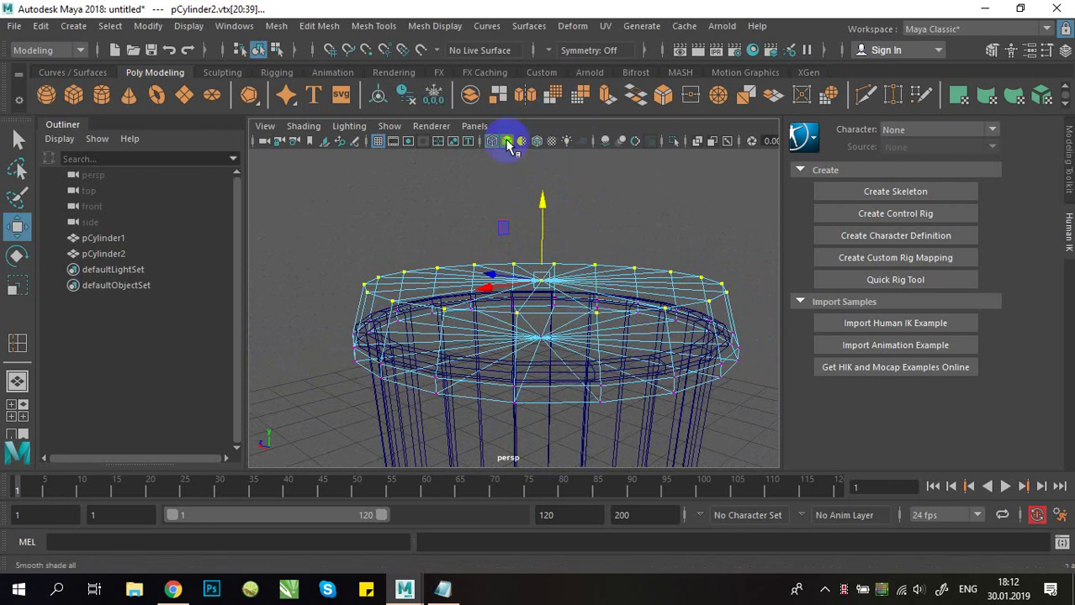
{"action": "left_click", "coordinate": [507, 141]}
{"action": "mouse_move", "coordinate": [661, 241]}
{"action": "left_mouse_down", "text": "alt"}
{"action": "mouse_move", "coordinate": [610, 225]}
{"action": "mouse_move", "coordinate": [511, 276]}
{"action": "mouse_move", "coordinate": [635, 314]}
{"action": "mouse_move", "coordinate": [549, 279]}
{"action": "mouse_move", "coordinate": [609, 289]}
{"action": "left_mouse_up", "text": "alt"}
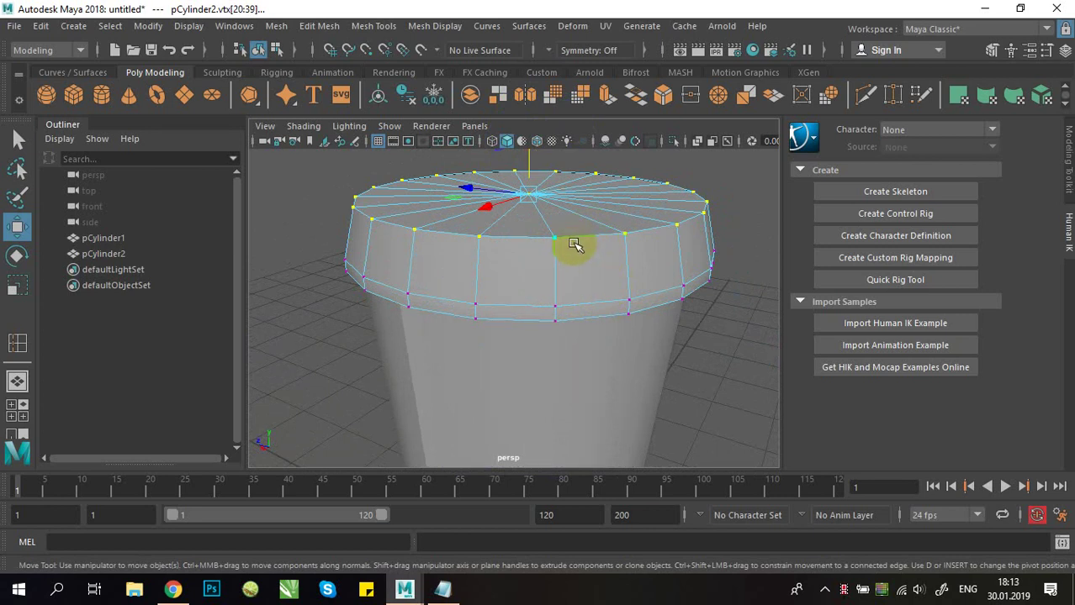
Step: Compare the cup and lid in wireframe, shaded and textured display
{"action": "key", "text": "4"}
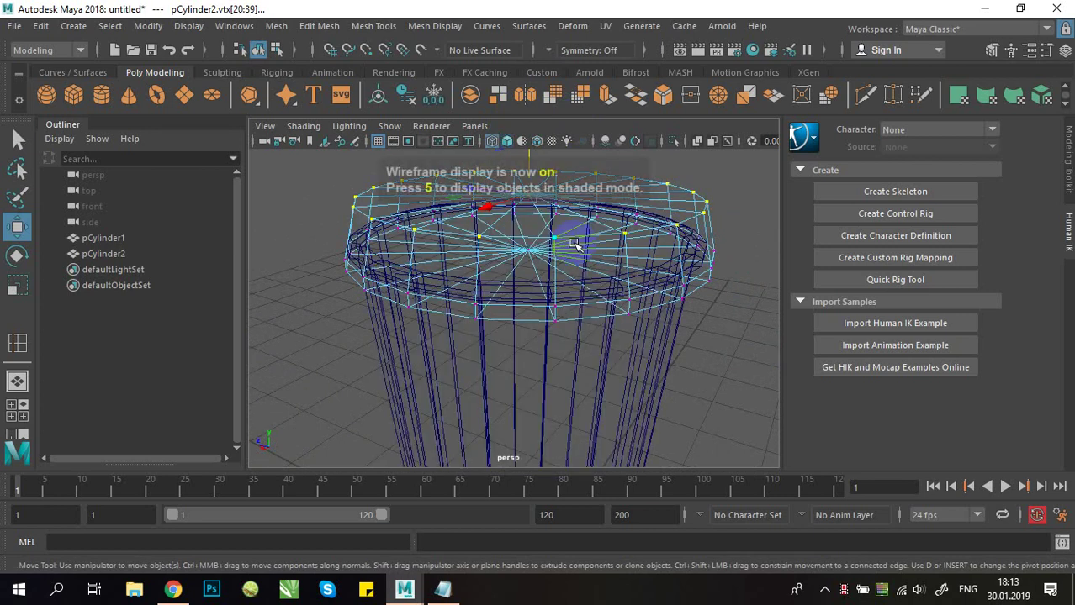
{"action": "key", "text": "5"}
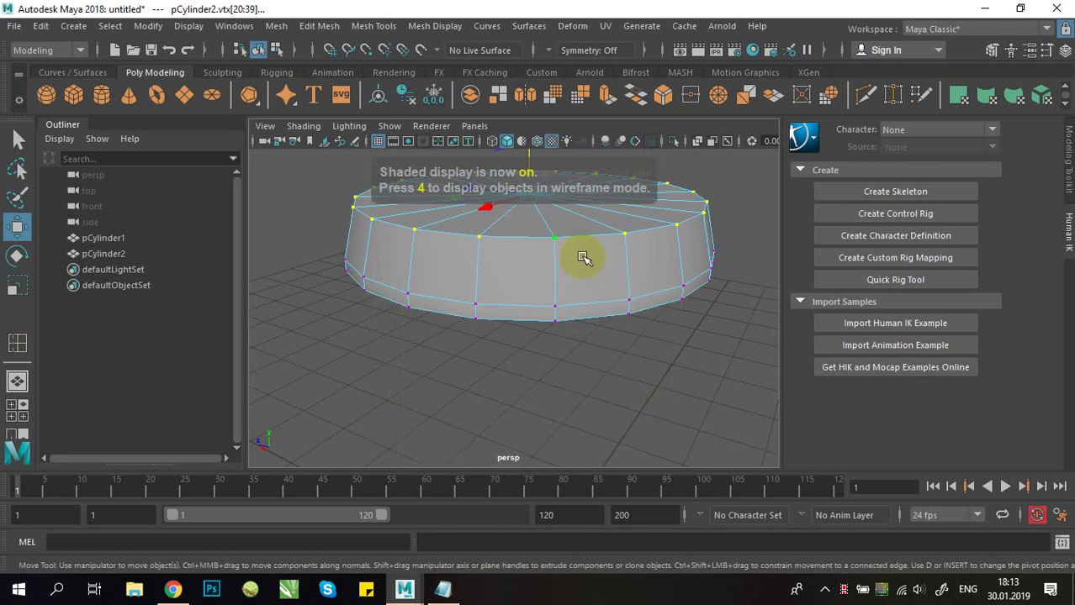
{"action": "key", "text": "6"}
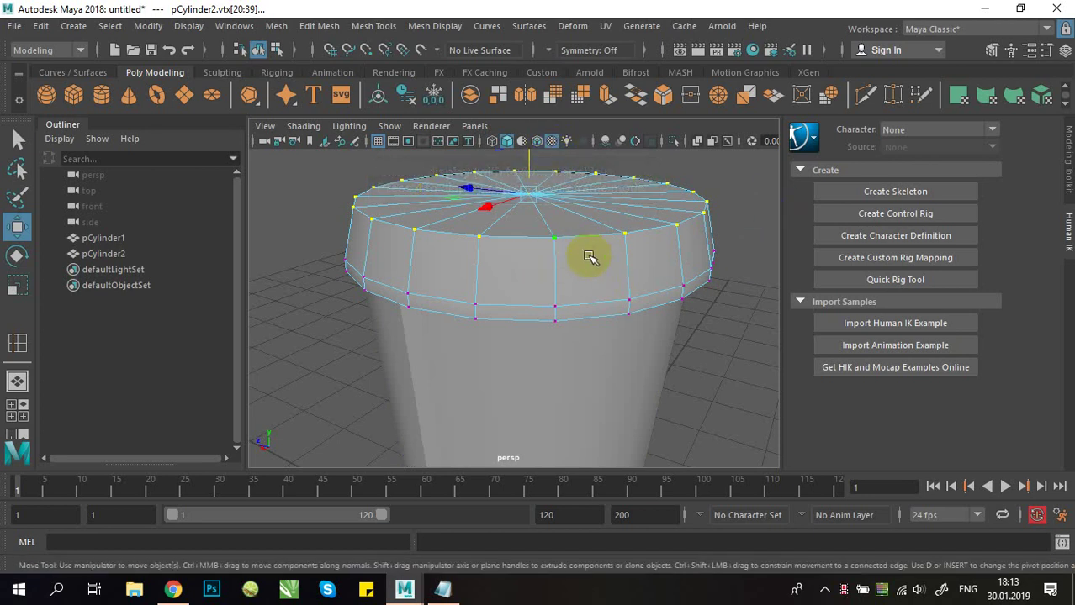
Step: Return the lid to object mode and examine its smooth mesh preview from afar and up close
{"action": "right_click_drag", "start_coordinate": [557, 246], "coordinate": [632, 105]}
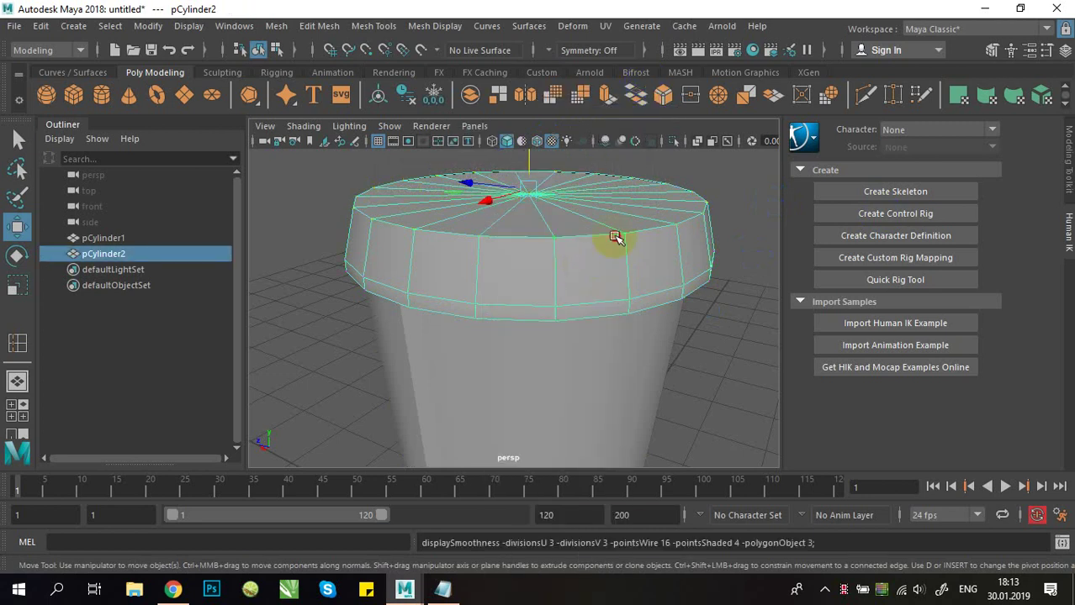
{"action": "scroll", "coordinate": [478, 269], "scroll_direction": "down", "scroll_amount": 10}
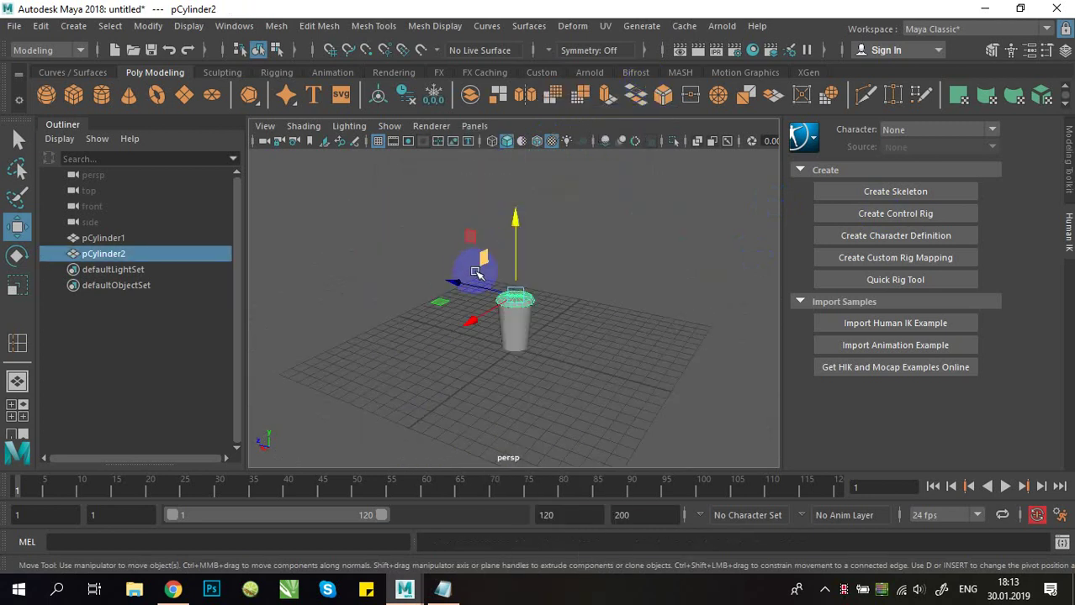
{"action": "scroll", "coordinate": [532, 299], "scroll_direction": "up", "scroll_amount": 10}
{"action": "right_click_drag", "start_coordinate": [555, 269], "coordinate": [524, 308], "text": "alt"}
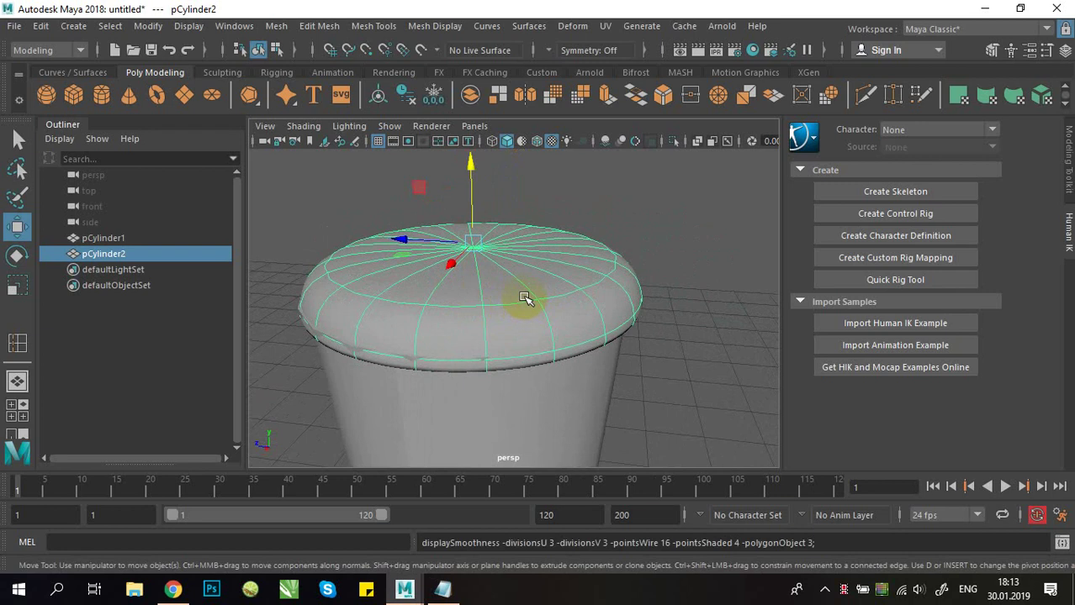
Step: Inspect the lid in wireframe and shaded display, turn its smooth preview off and leave the lid selected
{"action": "key", "text": "4"}
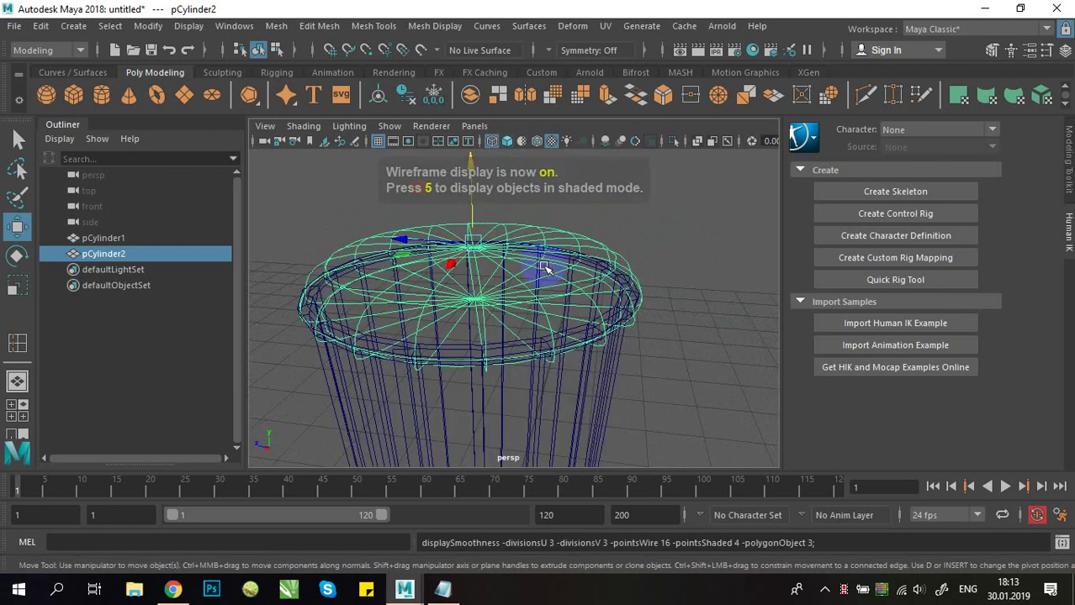
{"action": "left_click", "coordinate": [555, 267]}
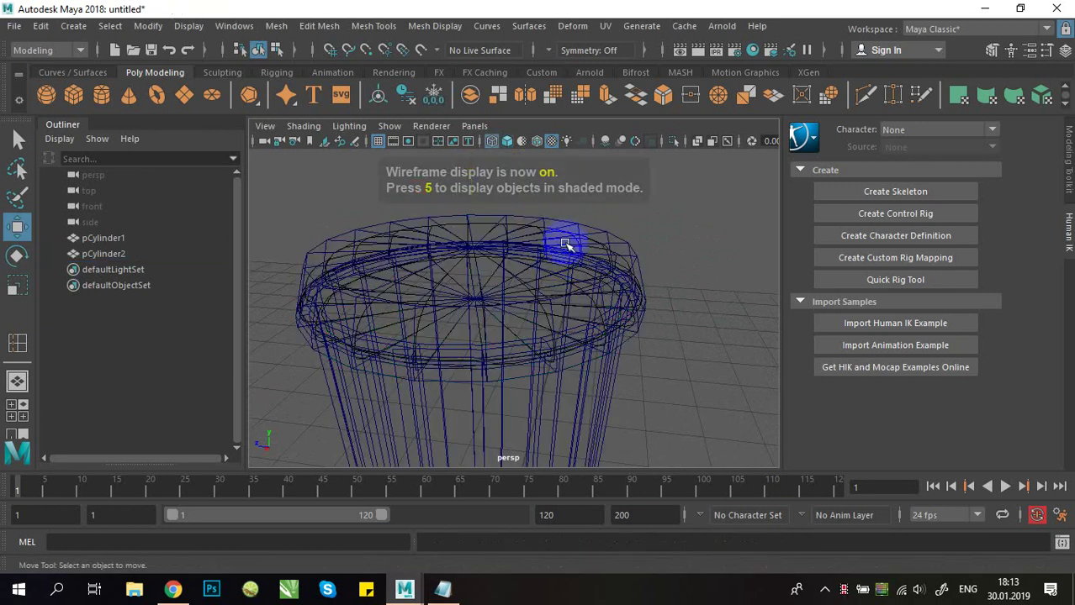
{"action": "key", "text": "5"}
{"action": "left_click", "coordinate": [611, 240]}
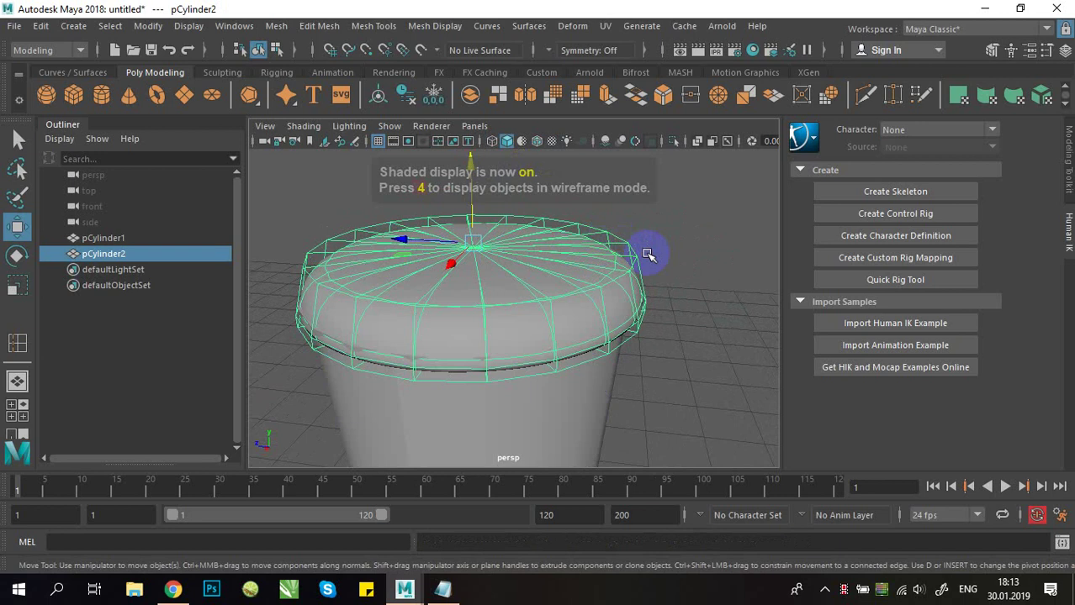
{"action": "left_click", "coordinate": [644, 256]}
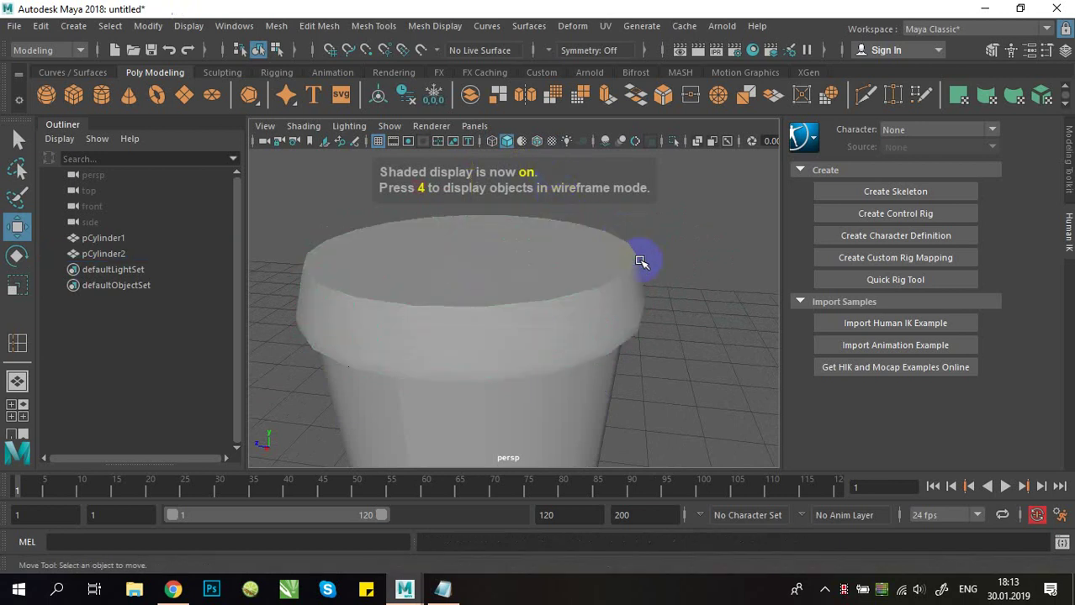
{"action": "scroll", "coordinate": [653, 271], "scroll_direction": "up", "scroll_amount": 4}
{"action": "left_click", "coordinate": [639, 279]}
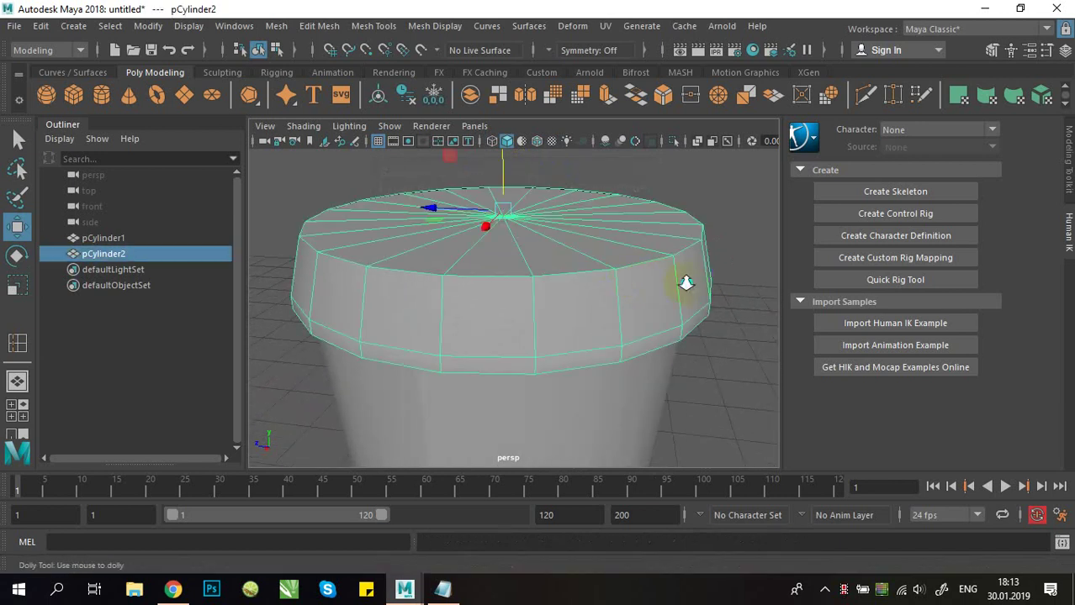
Step: Preview the lid smoothed from a higher angle and restore its unsmoothed display
{"action": "mouse_move", "coordinate": [683, 283]}
{"action": "left_mouse_down", "text": "alt"}
{"action": "mouse_move", "coordinate": [600, 259]}
{"action": "mouse_move", "coordinate": [543, 264]}
{"action": "mouse_move", "coordinate": [587, 241]}
{"action": "mouse_move", "coordinate": [648, 256]}
{"action": "mouse_move", "coordinate": [638, 284]}
{"action": "mouse_move", "coordinate": [666, 284]}
{"action": "left_mouse_up", "text": "alt"}
{"action": "scroll", "coordinate": [671, 298], "scroll_direction": "up", "scroll_amount": 3}
{"action": "middle_click_drag", "start_coordinate": [673, 299], "coordinate": [670, 299], "text": "alt"}
{"action": "left_click_drag", "start_coordinate": [669, 300], "coordinate": [626, 330], "text": "alt"}
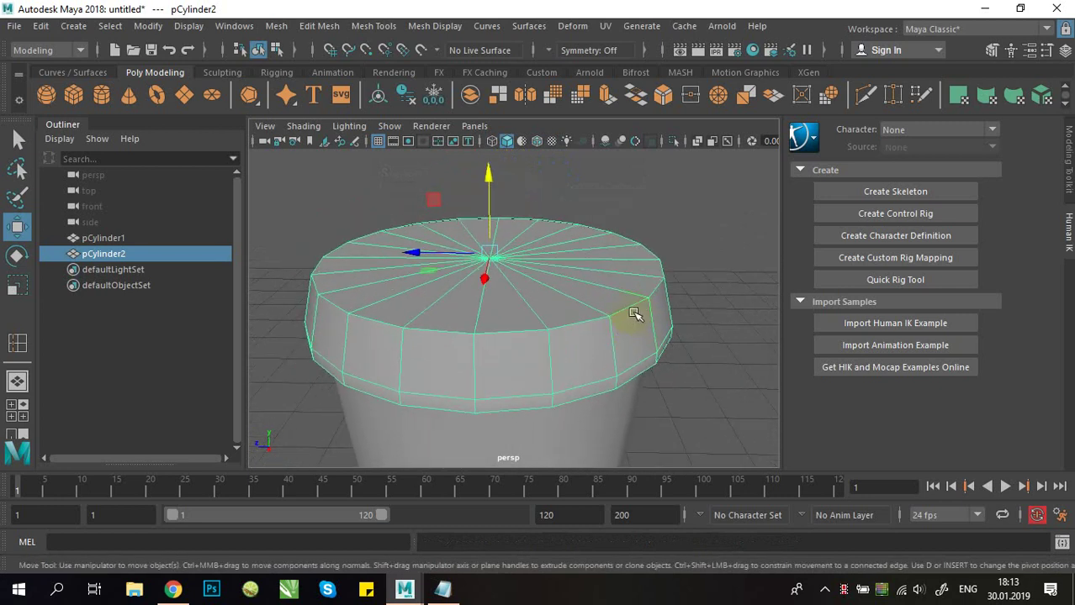
{"action": "key", "text": "3"}
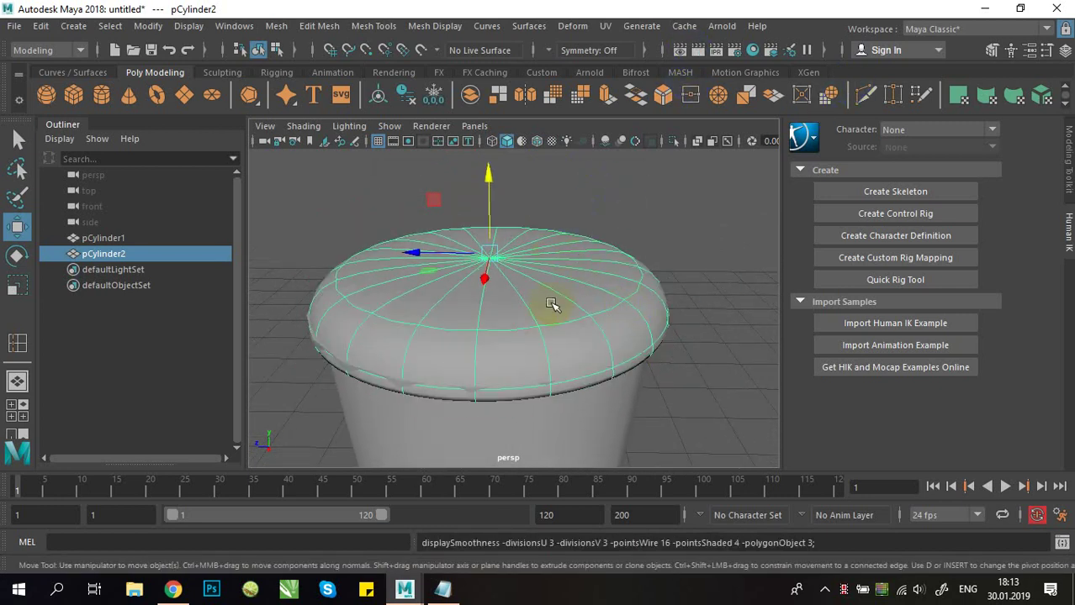
{"action": "key", "text": "1"}
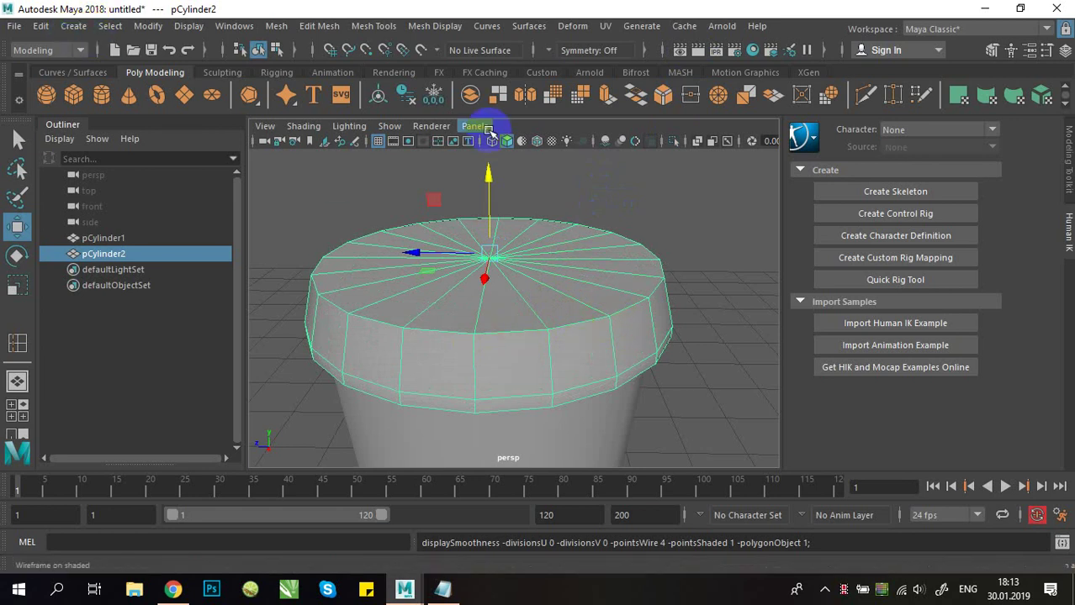
Step: Check the lid's rounded edge in smooth preview once more and return it to the faceted mesh display
{"action": "right_click_drag", "start_coordinate": [616, 304], "coordinate": [532, 271], "text": "alt"}
{"action": "left_click_drag", "start_coordinate": [536, 278], "coordinate": [581, 293], "text": "alt"}
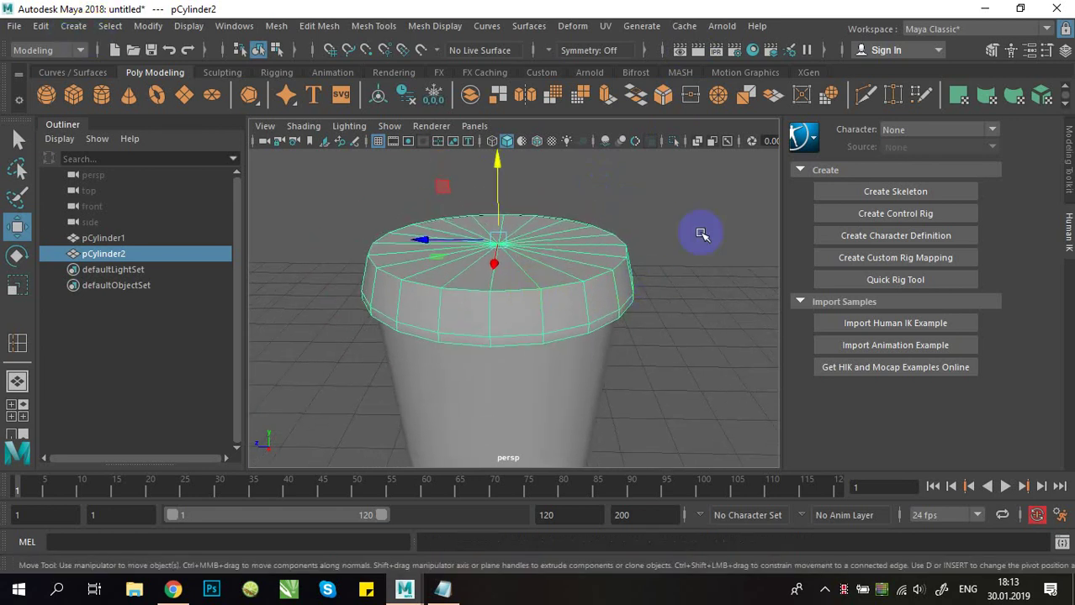
{"action": "right_click_drag", "start_coordinate": [492, 298], "coordinate": [448, 328], "text": "alt"}
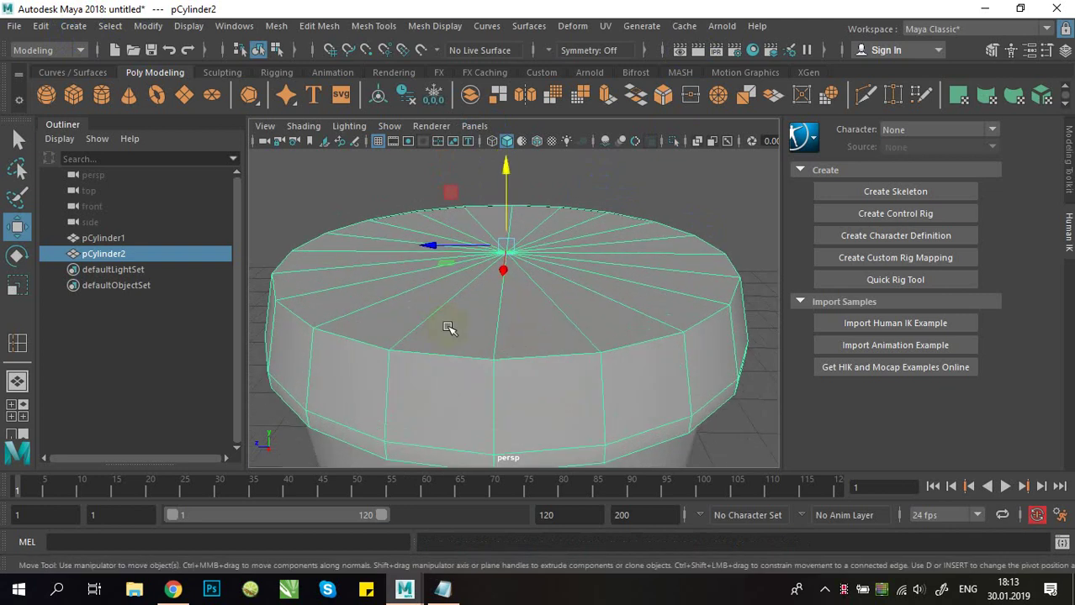
{"action": "right_click_drag", "start_coordinate": [657, 312], "coordinate": [587, 307], "text": "alt"}
{"action": "key", "text": "3"}
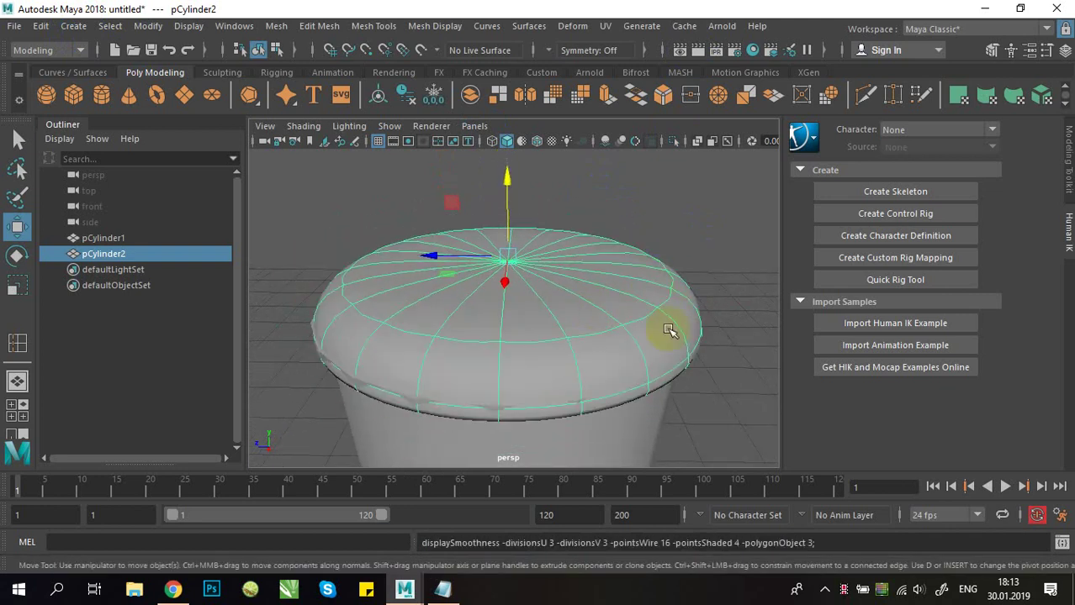
{"action": "key", "text": "1"}
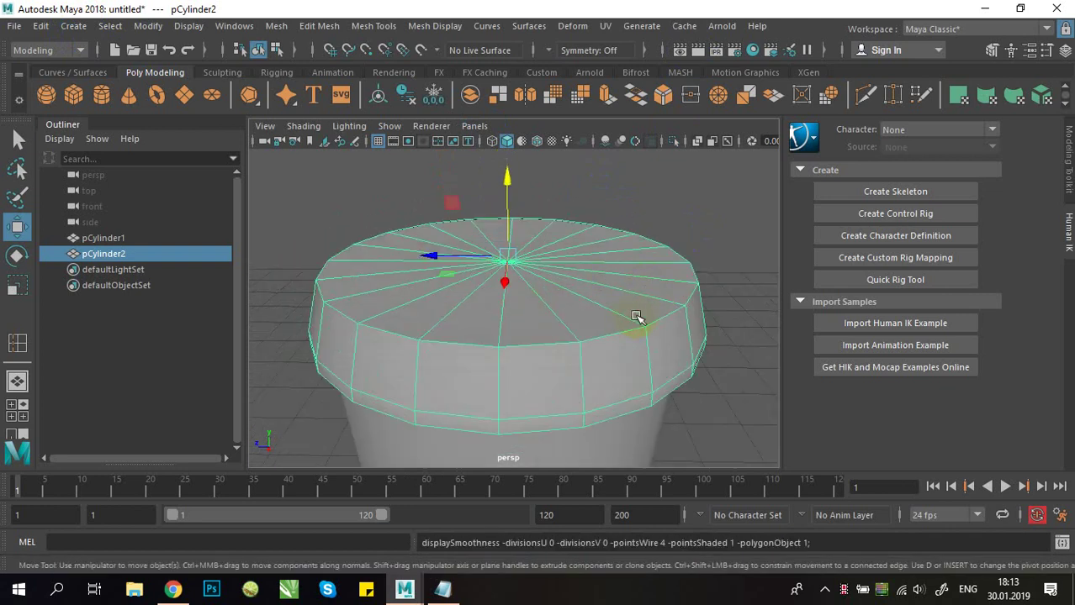
{"action": "mouse_move", "coordinate": [636, 316]}
{"action": "left_mouse_down", "text": "alt"}
{"action": "mouse_move", "coordinate": [557, 259]}
{"action": "mouse_move", "coordinate": [618, 279]}
{"action": "mouse_move", "coordinate": [623, 307]}
{"action": "left_mouse_up", "text": "alt"}
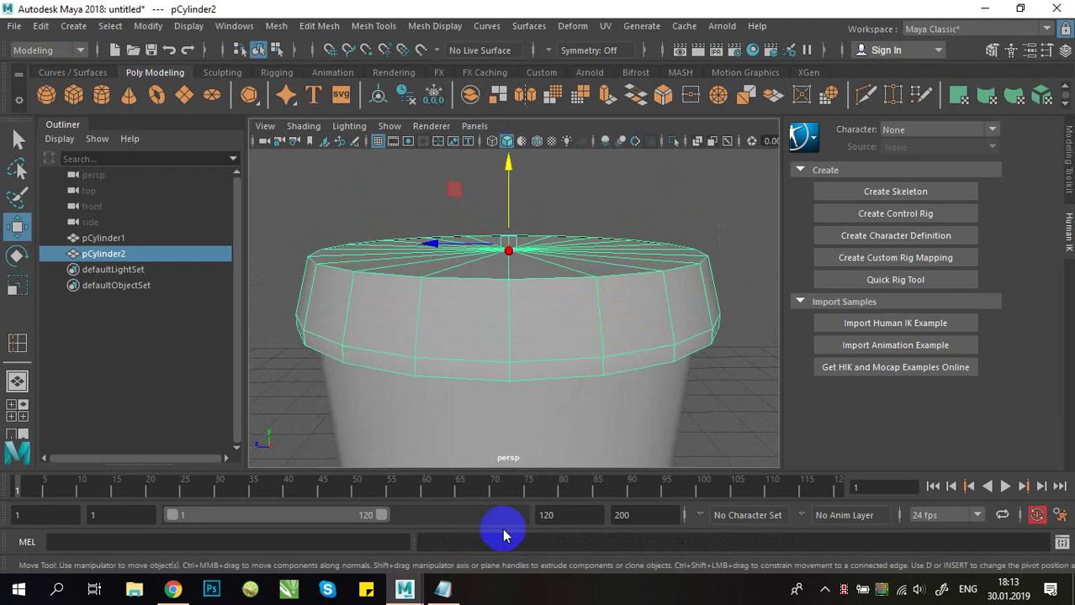
Step: Switch to Chrome, examine the lids of sleeved paper coffee cups in the image results, and return to Maya
{"action": "left_click", "coordinate": [172, 590]}
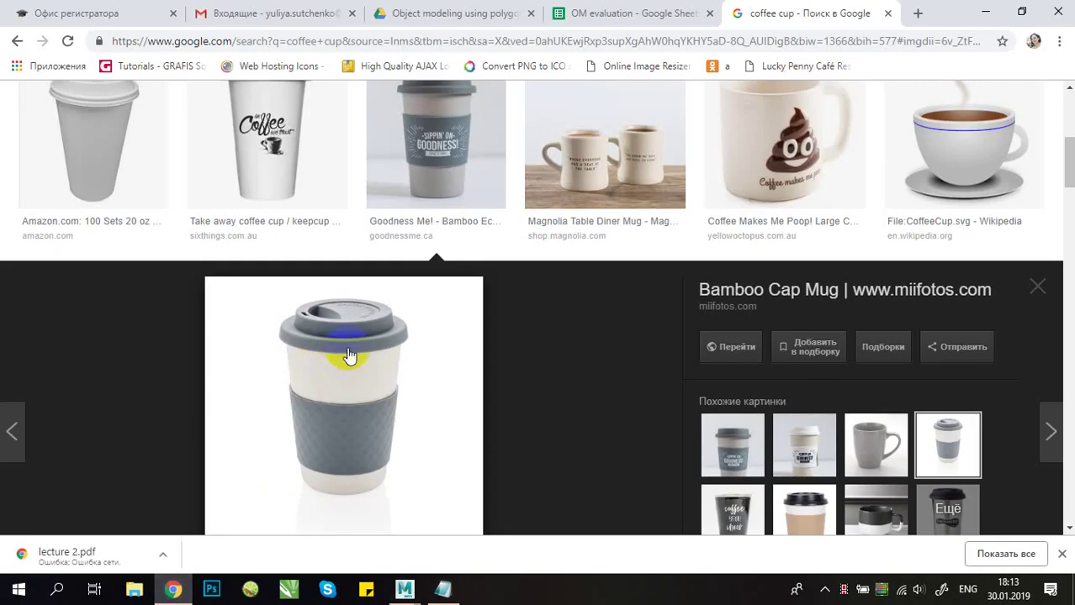
{"action": "scroll", "coordinate": [484, 378], "scroll_direction": "down", "scroll_amount": 3}
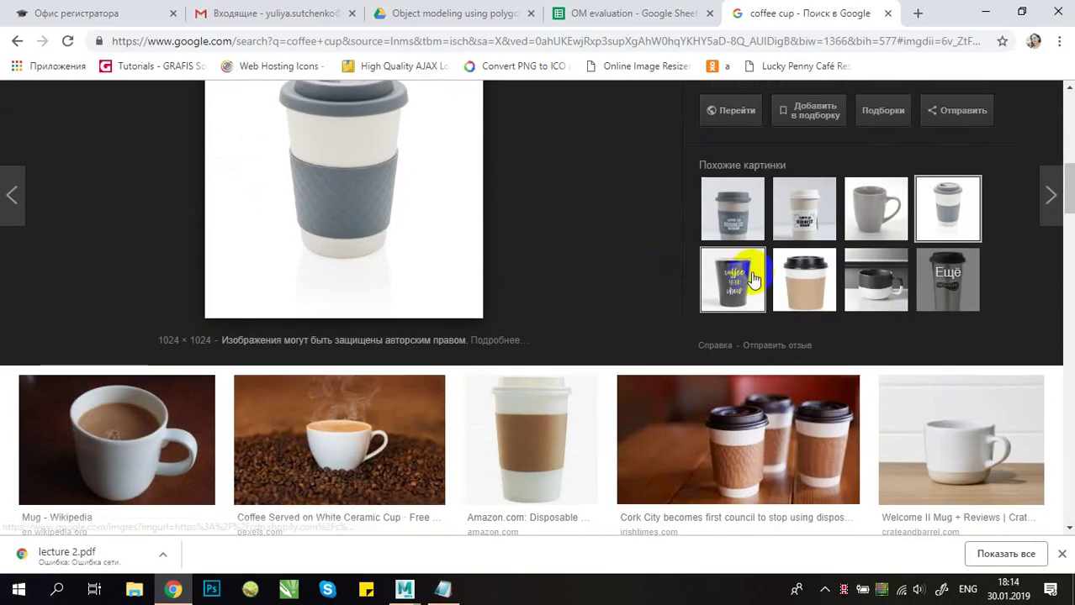
{"action": "left_click", "coordinate": [532, 410]}
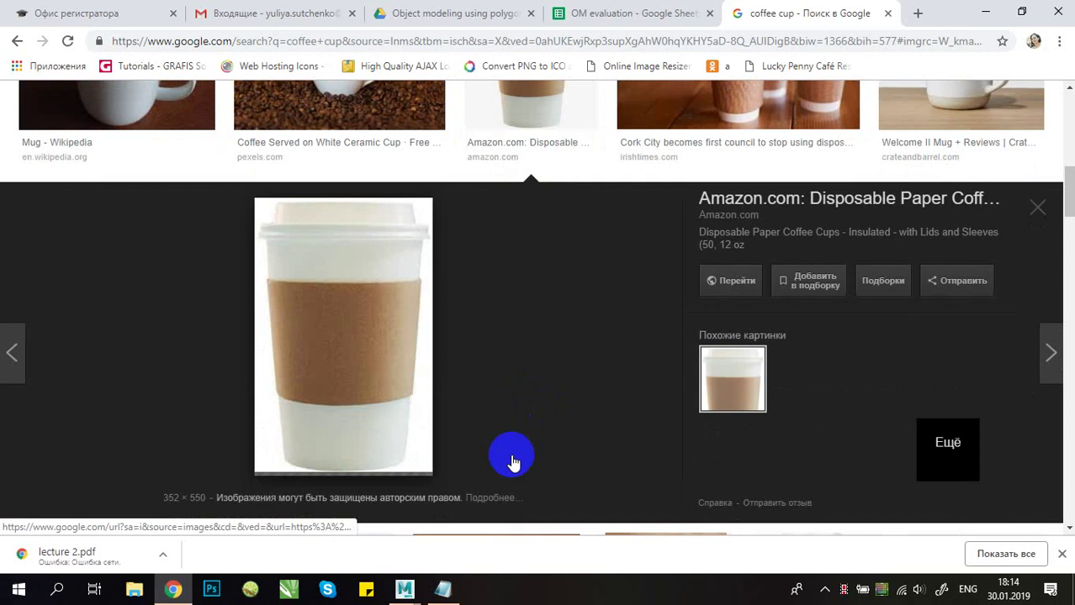
{"action": "scroll", "coordinate": [611, 335], "scroll_direction": "down", "scroll_amount": 1}
{"action": "left_click", "coordinate": [812, 294]}
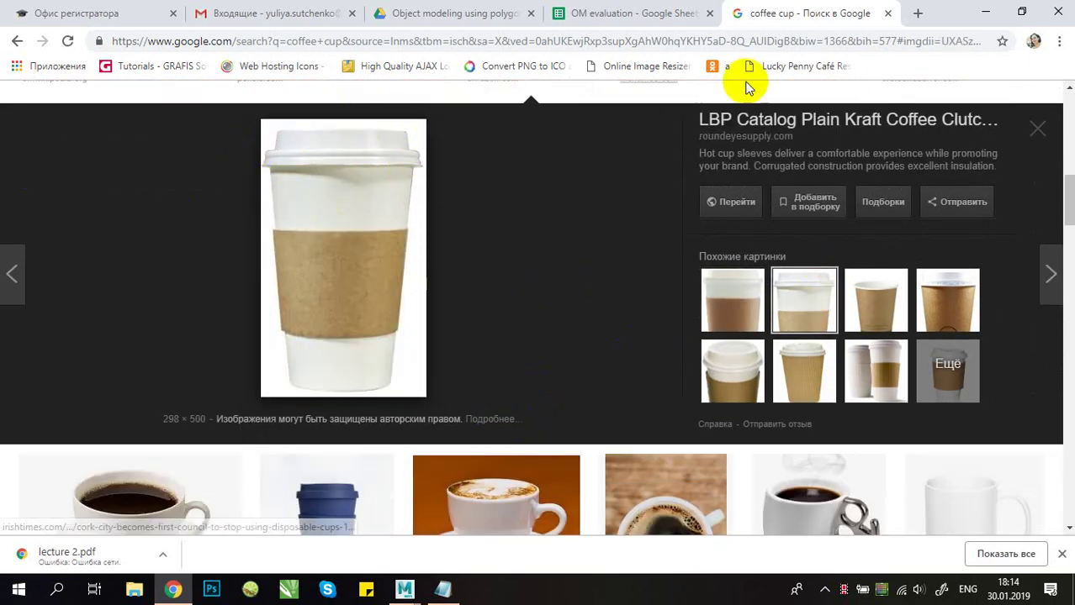
{"action": "left_click", "coordinate": [986, 13]}
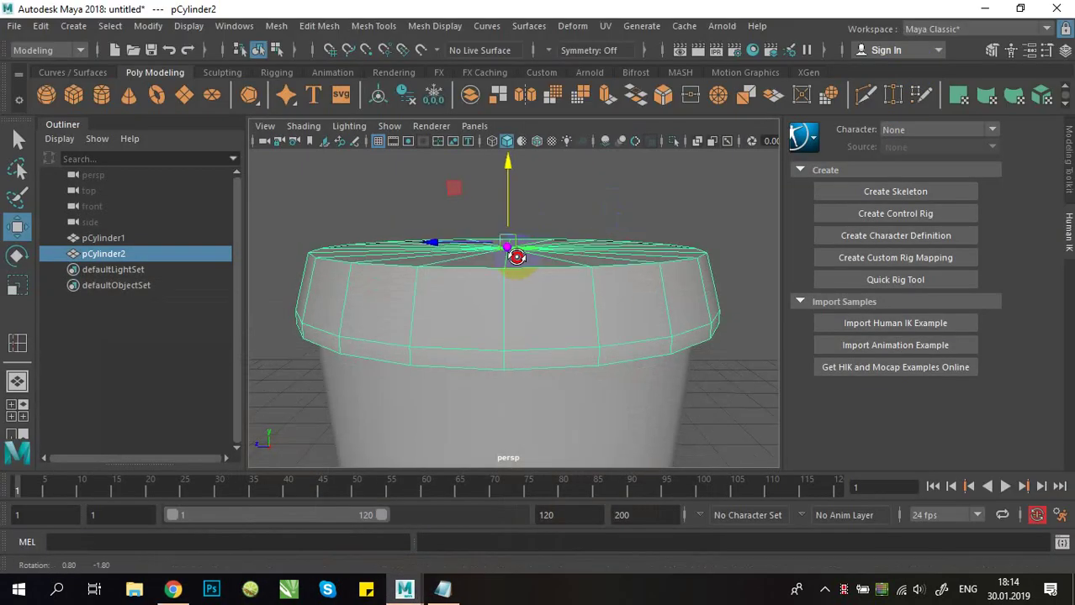
Step: Try extruding the band of faces around the lid's lower rim outward with a Local Translate Z of about 0.057
{"action": "left_click_drag", "start_coordinate": [516, 256], "coordinate": [512, 252], "text": "alt"}
{"action": "right_click_drag", "start_coordinate": [599, 287], "coordinate": [602, 183]}
{"action": "left_click", "coordinate": [621, 313]}
{"action": "double_click", "coordinate": [526, 323], "text": "shift"}
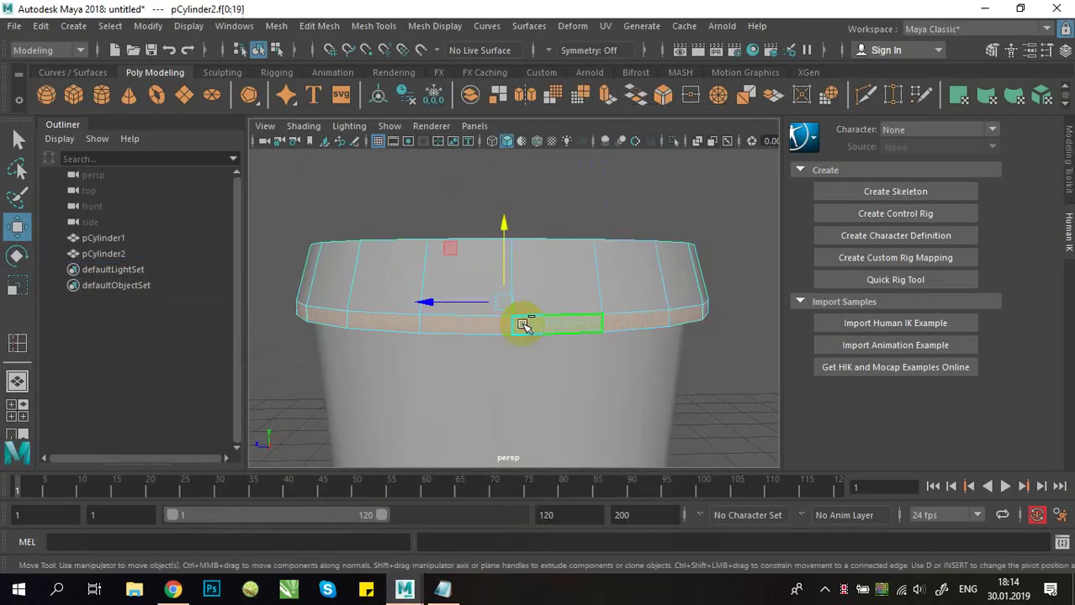
{"action": "left_click", "coordinate": [607, 95]}
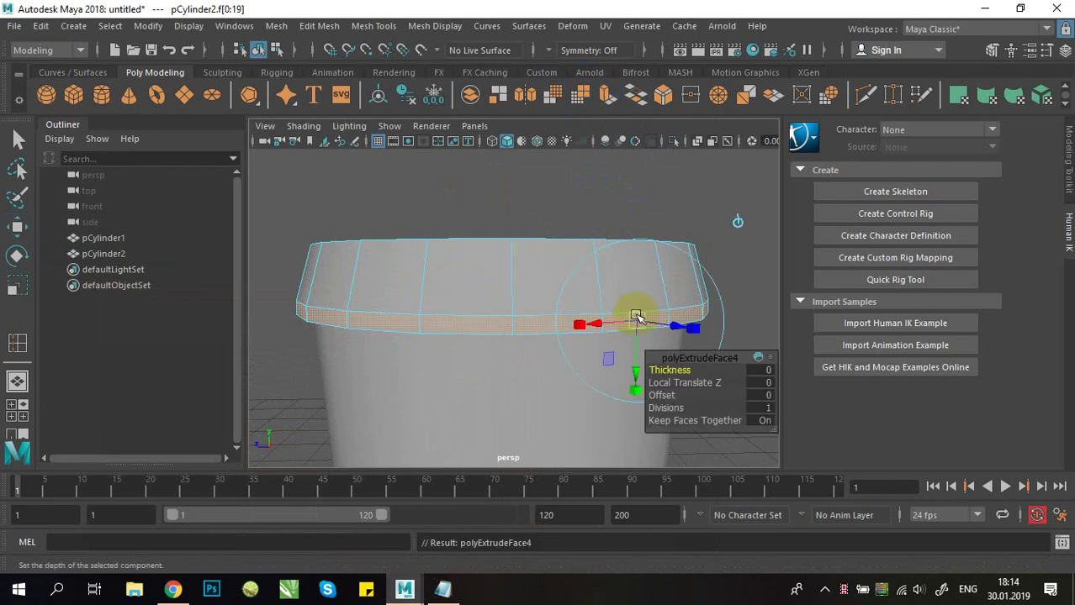
{"action": "left_click_drag", "start_coordinate": [660, 318], "coordinate": [645, 340], "text": "alt"}
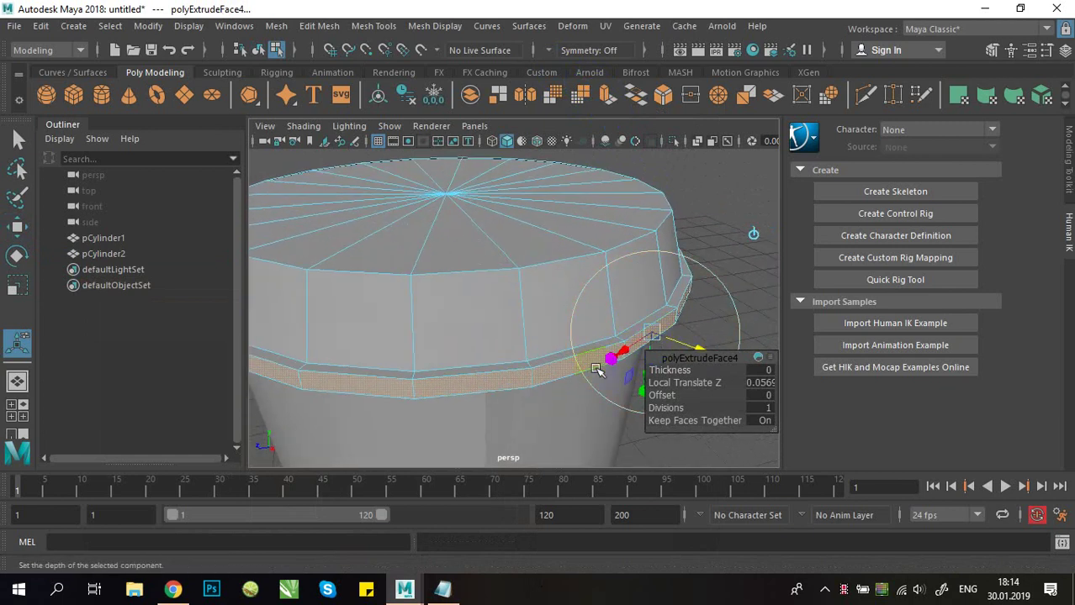
{"action": "key", "text": "ctrl+z"}
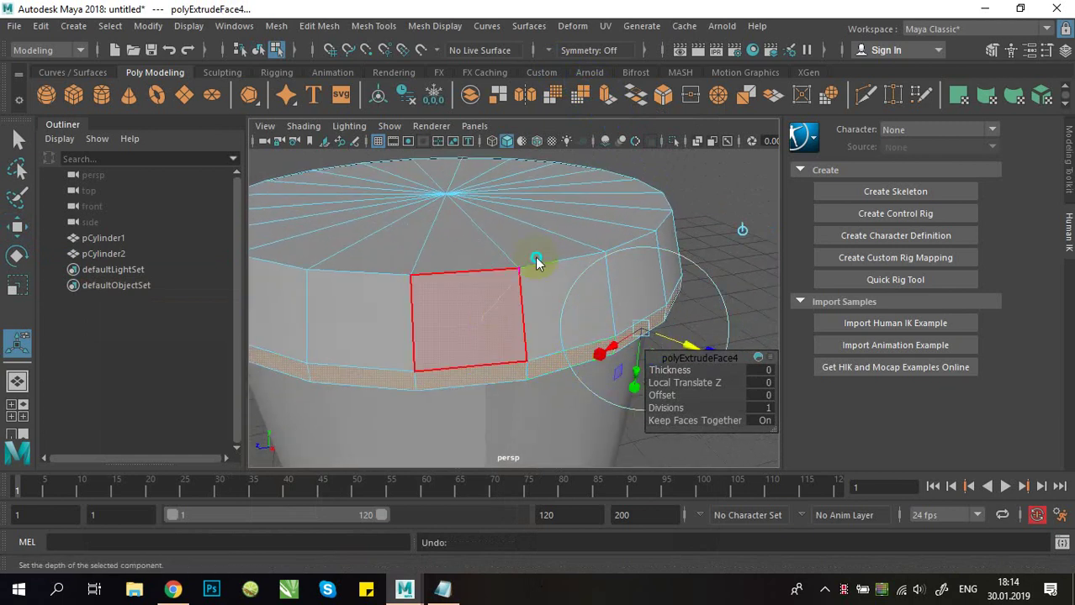
Step: Switch the lid to vertex mode and examine a vertex on the upper edge of its lower rim up close
{"action": "right_click_drag", "start_coordinate": [542, 176], "coordinate": [562, 110]}
{"action": "left_click_drag", "start_coordinate": [744, 229], "coordinate": [537, 266], "text": "alt"}
{"action": "left_click", "coordinate": [422, 246]}
{"action": "left_click_drag", "start_coordinate": [422, 247], "coordinate": [518, 283], "text": "alt"}
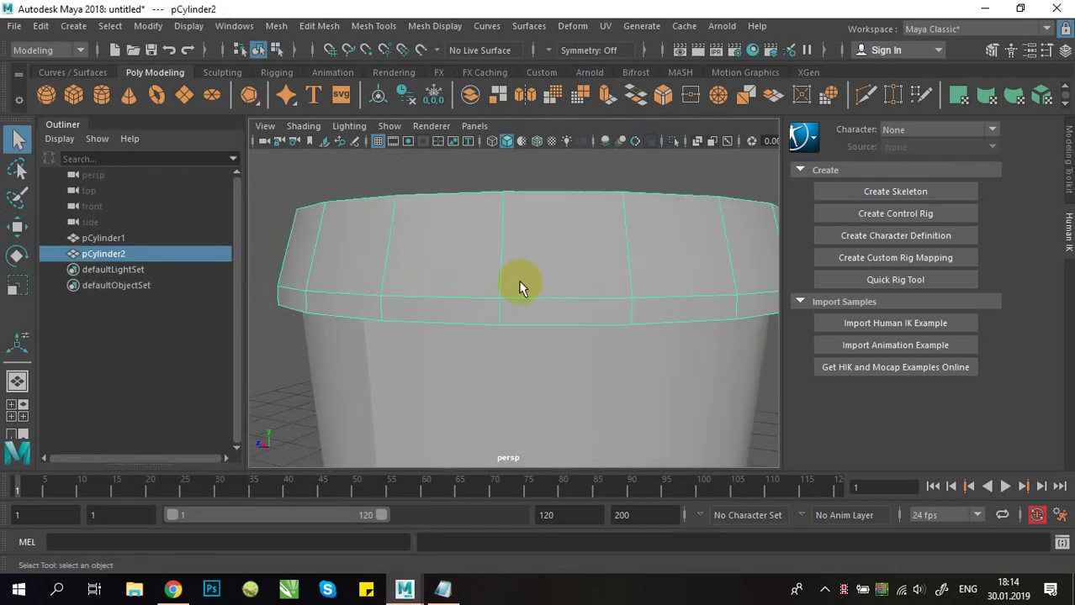
{"action": "right_click_drag", "start_coordinate": [488, 252], "coordinate": [383, 126]}
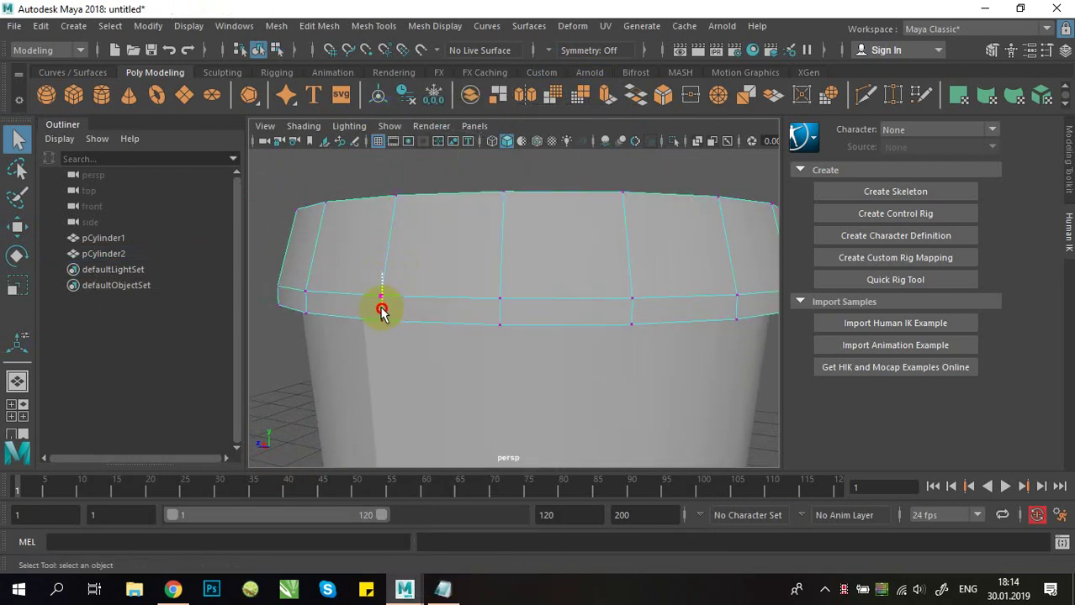
{"action": "left_click", "coordinate": [391, 311]}
{"action": "left_click", "coordinate": [396, 298]}
{"action": "right_click_drag", "start_coordinate": [416, 269], "coordinate": [328, 130]}
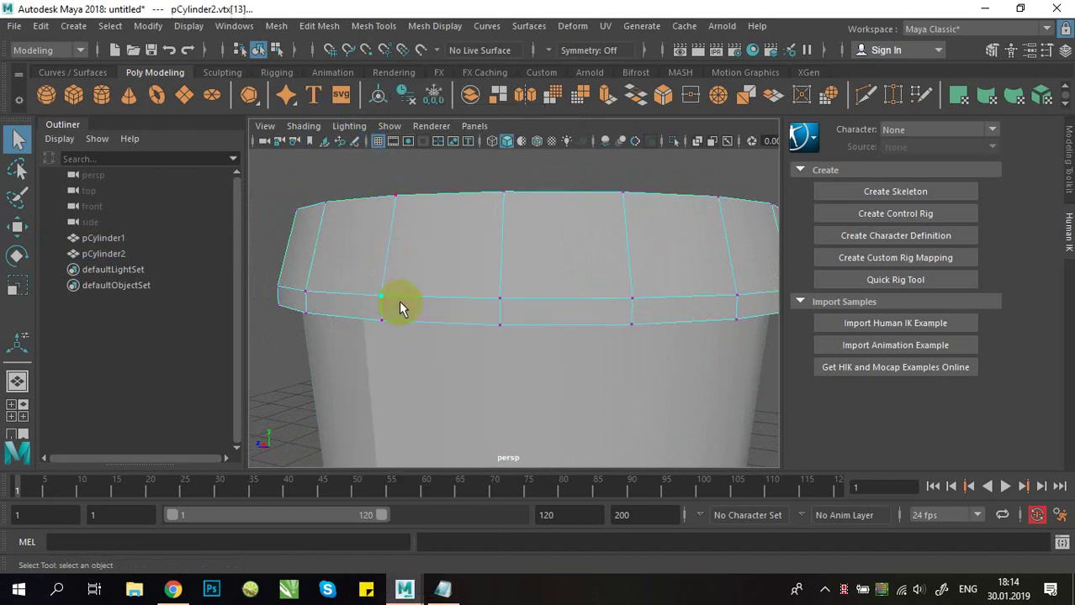
{"action": "left_click_drag", "start_coordinate": [399, 301], "coordinate": [492, 309], "text": "alt"}
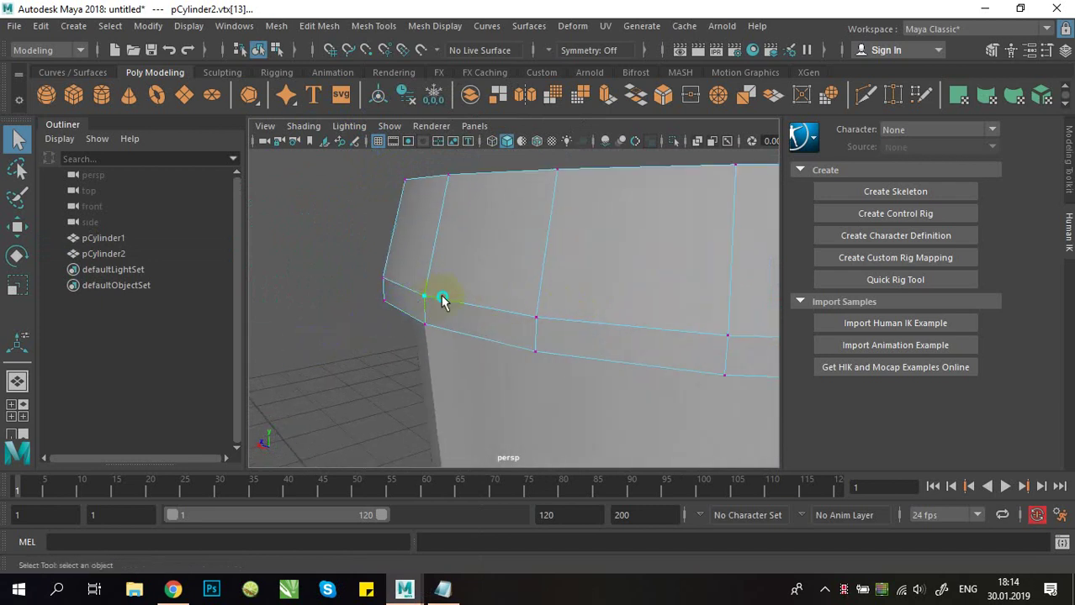
Step: Try removing one face from the lid's lower rim to look beneath it
{"action": "right_click_drag", "start_coordinate": [442, 298], "coordinate": [441, 176]}
{"action": "left_click", "coordinate": [468, 321]}
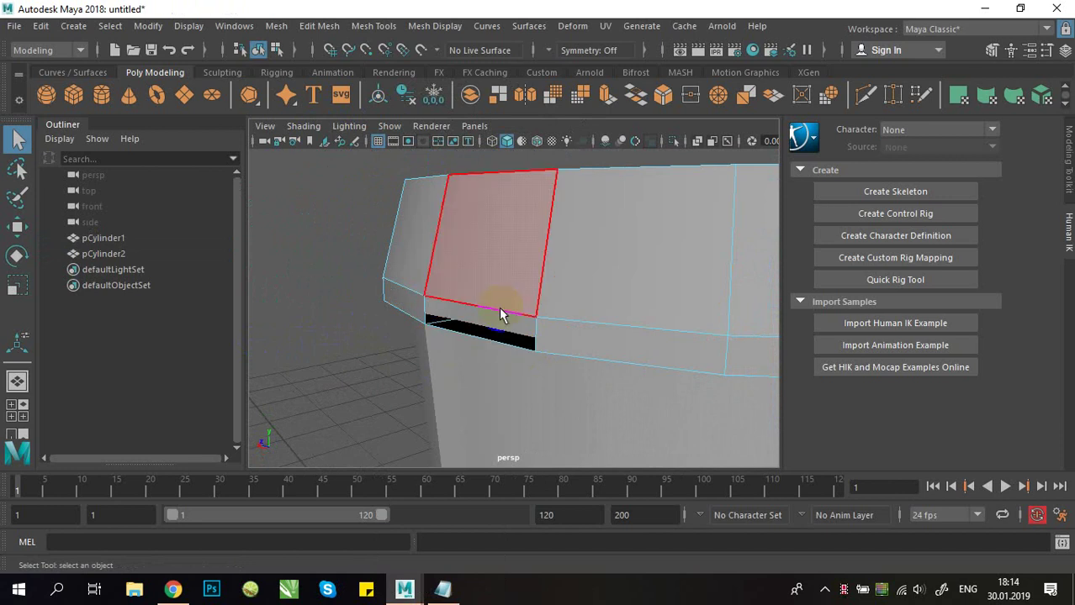
{"action": "key", "text": "ctrl+z"}
{"action": "key", "text": "ctrl+z"}
{"action": "key", "text": "ctrl+z"}
Step: Try extruding faces of the lid's lower rim again and return the lid to object mode
{"action": "left_click_drag", "start_coordinate": [601, 286], "coordinate": [619, 299], "text": "alt"}
{"action": "right_click", "coordinate": [568, 296]}
{"action": "left_click", "coordinate": [554, 179]}
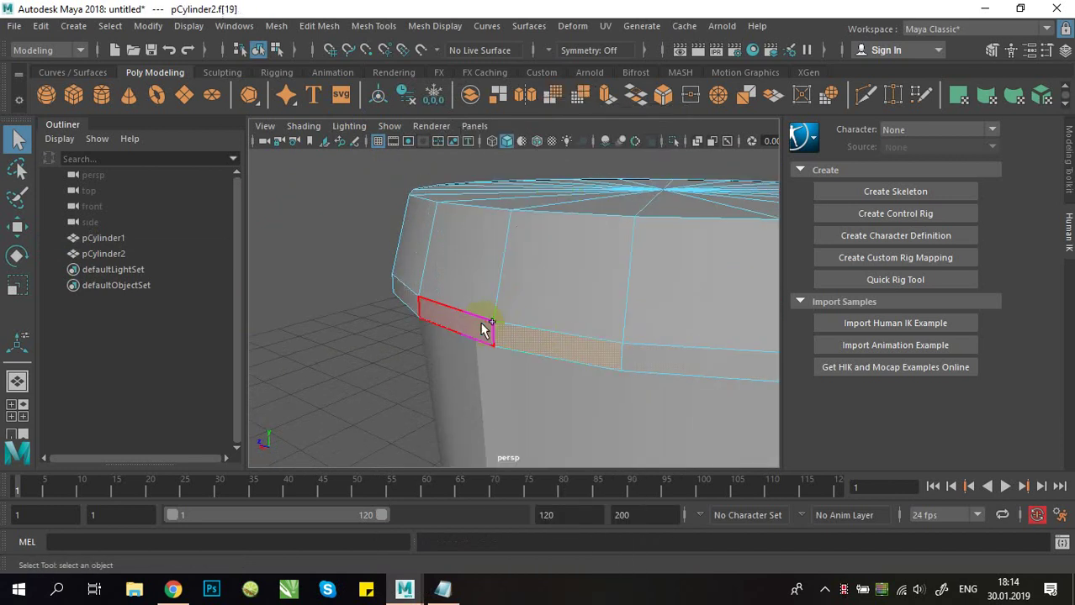
{"action": "left_click", "coordinate": [606, 95]}
{"action": "left_click_drag", "start_coordinate": [563, 247], "coordinate": [539, 227], "text": "alt"}
{"action": "left_click", "coordinate": [687, 226]}
{"action": "right_click_drag", "start_coordinate": [773, 121], "coordinate": [771, 116]}
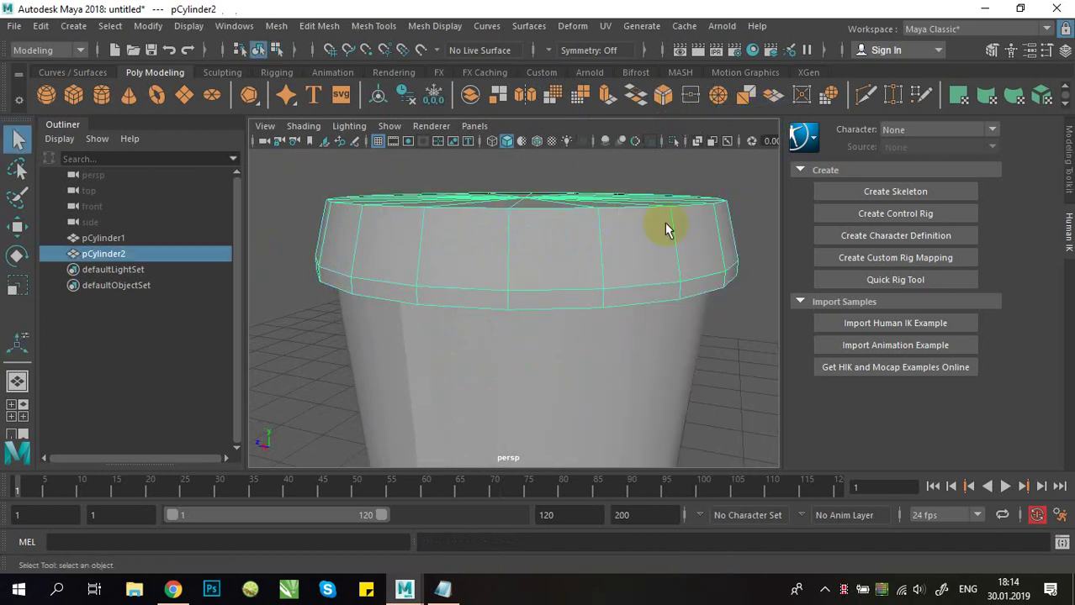
Step: Put the lid back in face mode and try removing a rim face at another spot
{"action": "left_click_drag", "start_coordinate": [665, 227], "coordinate": [663, 251]}
{"action": "right_click_drag", "start_coordinate": [642, 259], "coordinate": [582, 143]}
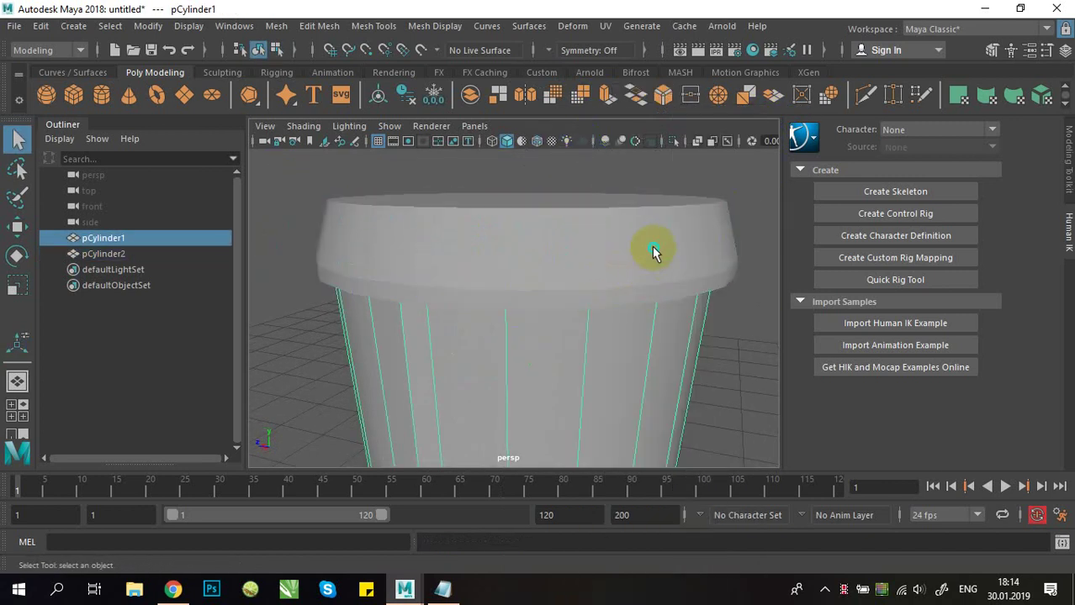
{"action": "right_click_drag", "start_coordinate": [653, 248], "coordinate": [652, 181]}
{"action": "left_click", "coordinate": [686, 289]}
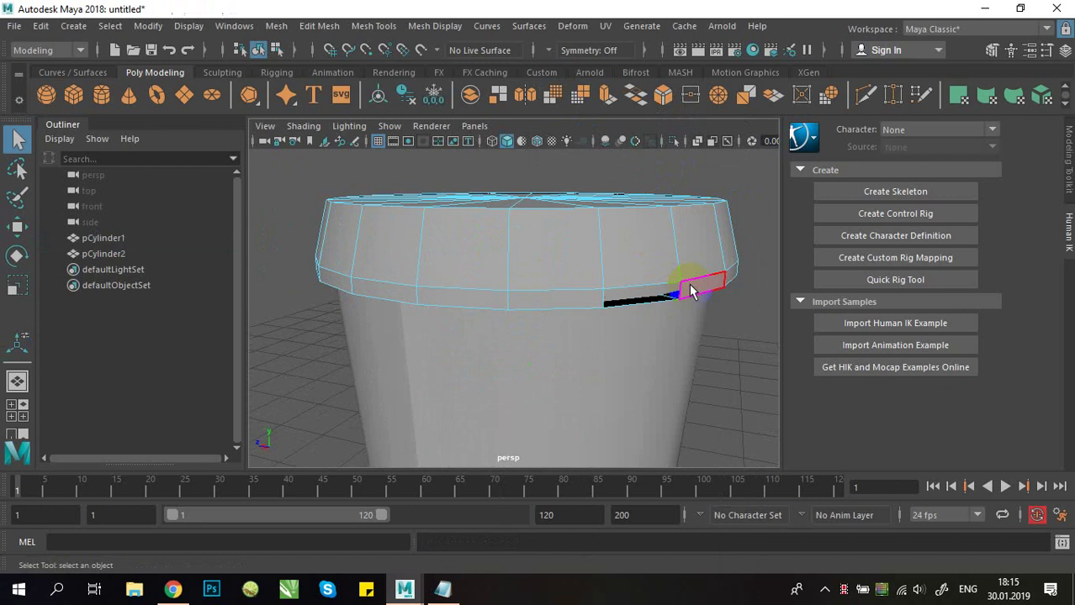
{"action": "left_click", "coordinate": [619, 288]}
Step: Switch the lid to vertex mode and select the vertex position on the upper edge of its lower rim
{"action": "scroll", "coordinate": [624, 285], "scroll_direction": "up", "scroll_amount": 4}
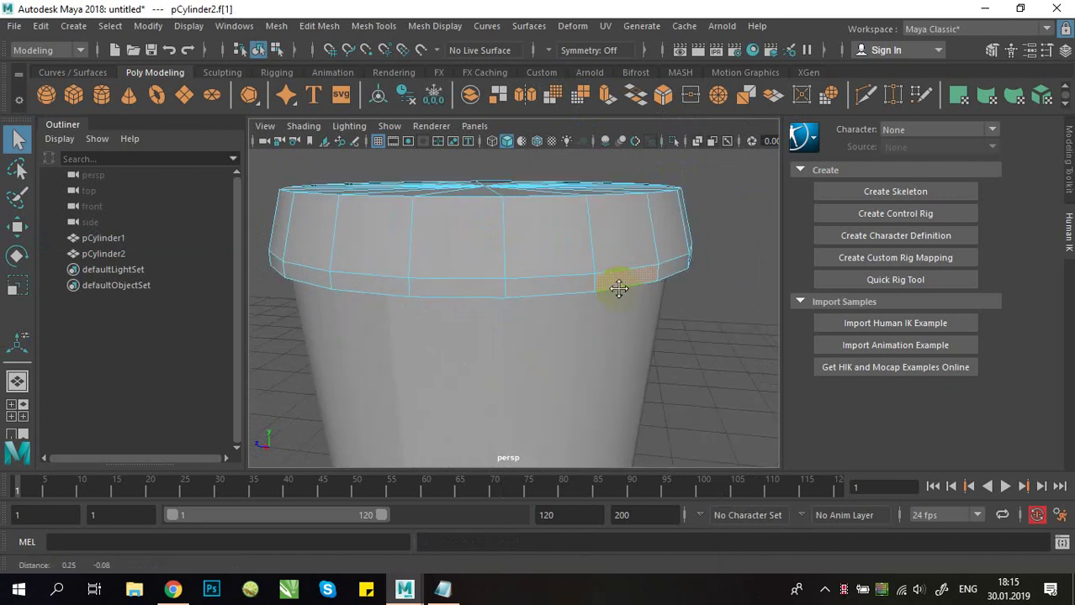
{"action": "right_click_drag", "start_coordinate": [657, 307], "coordinate": [557, 283], "text": "alt"}
{"action": "left_click_drag", "start_coordinate": [557, 283], "coordinate": [574, 296], "text": "alt"}
{"action": "right_click_drag", "start_coordinate": [574, 294], "coordinate": [656, 304], "text": "alt"}
{"action": "middle_click_drag", "start_coordinate": [656, 304], "coordinate": [600, 314], "text": "alt"}
{"action": "right_click_drag", "start_coordinate": [619, 291], "coordinate": [555, 141]}
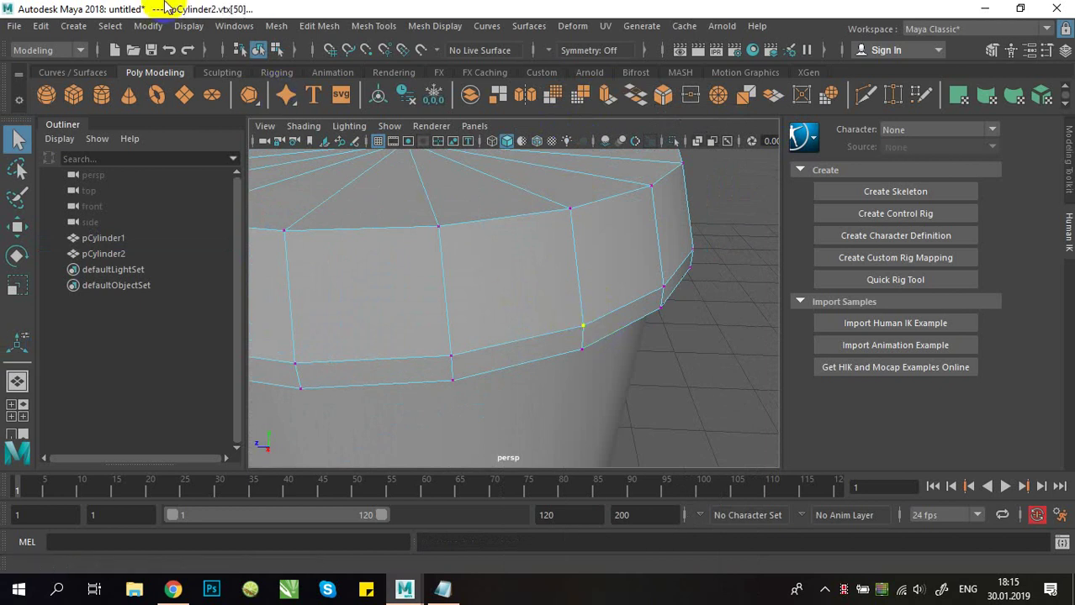
Step: Turn on the Poly Count heads-up display to read the component counts for the selected rim vertex
{"action": "left_click", "coordinate": [144, 28]}
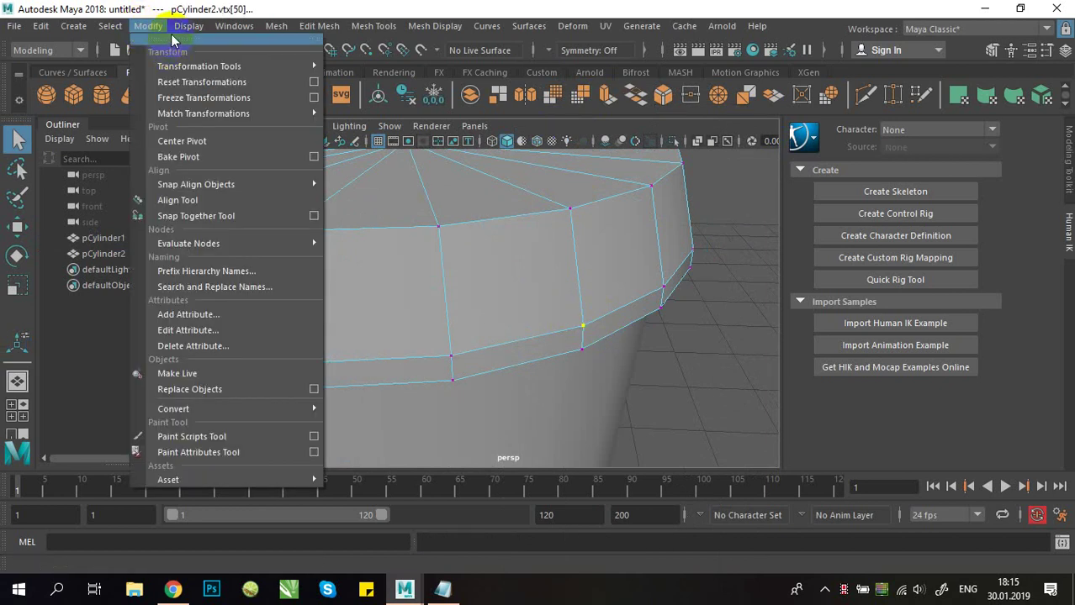
{"action": "left_click", "coordinate": [183, 31]}
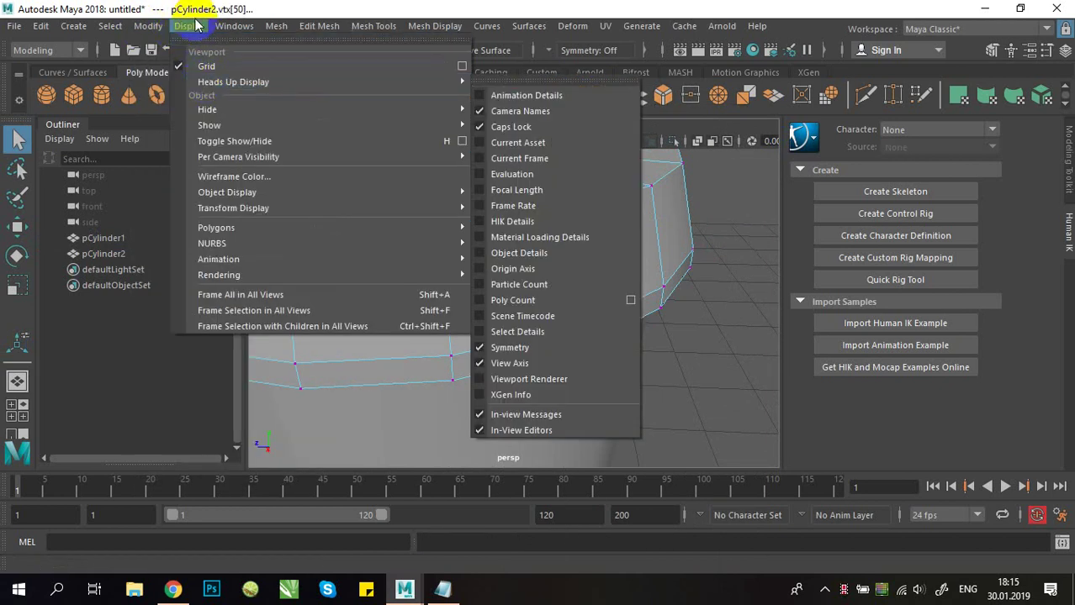
{"action": "mouse_move", "coordinate": [215, 82]}
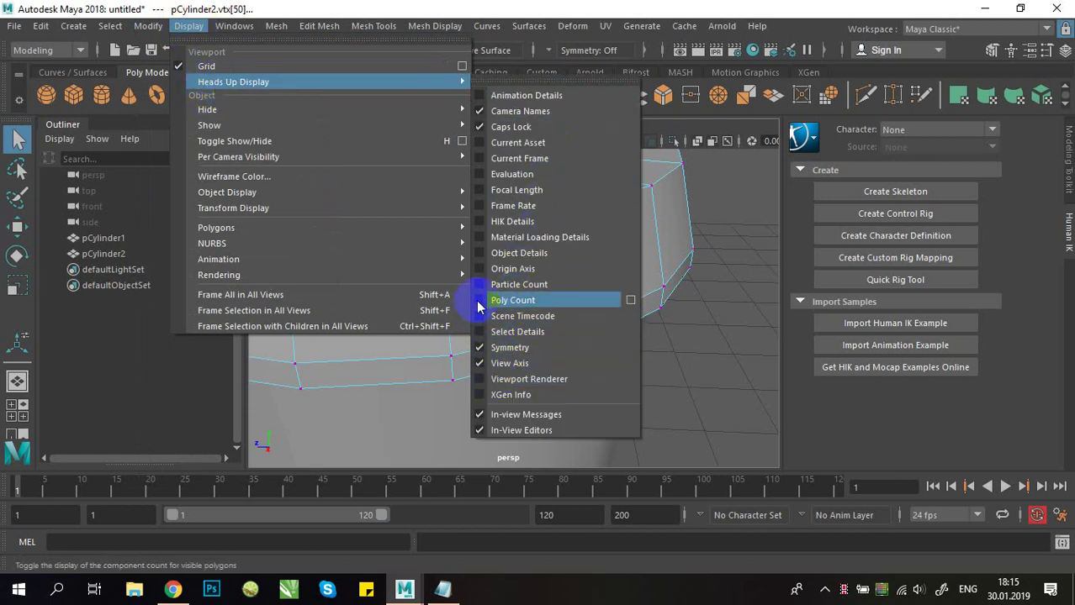
{"action": "left_click", "coordinate": [480, 301]}
{"action": "scroll", "coordinate": [482, 307], "scroll_direction": "down", "scroll_amount": 5}
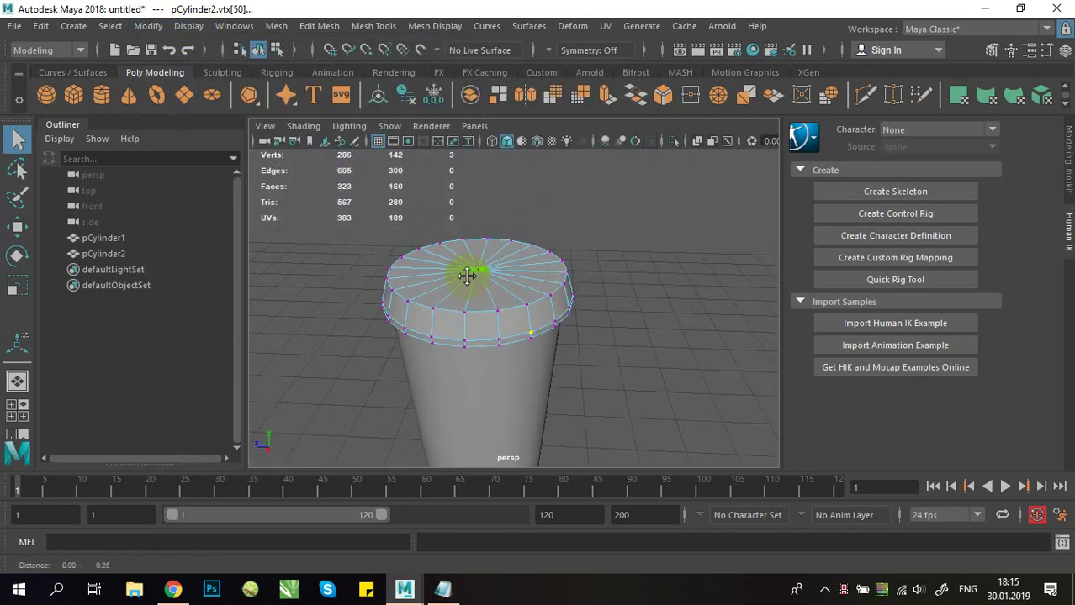
Step: Inspect the rim vertex and the cup beneath the lid in wireframe, and return to shaded display and object mode
{"action": "left_click_drag", "start_coordinate": [441, 264], "coordinate": [260, 282], "text": "alt"}
{"action": "scroll", "coordinate": [379, 283], "scroll_direction": "up", "scroll_amount": 8}
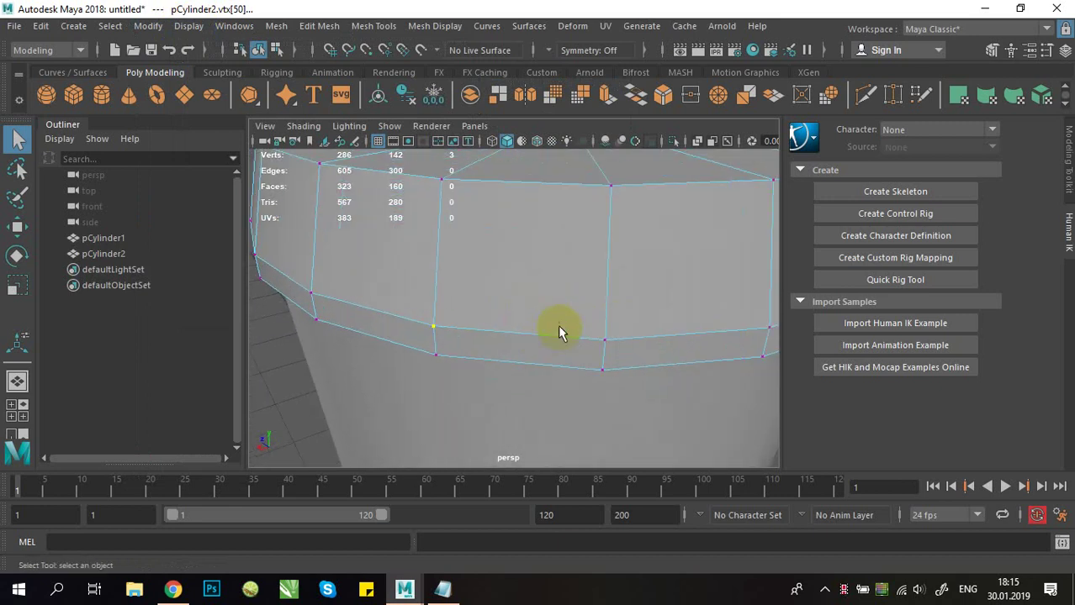
{"action": "left_click", "coordinate": [493, 143]}
{"action": "scroll", "coordinate": [470, 266], "scroll_direction": "down", "scroll_amount": 6}
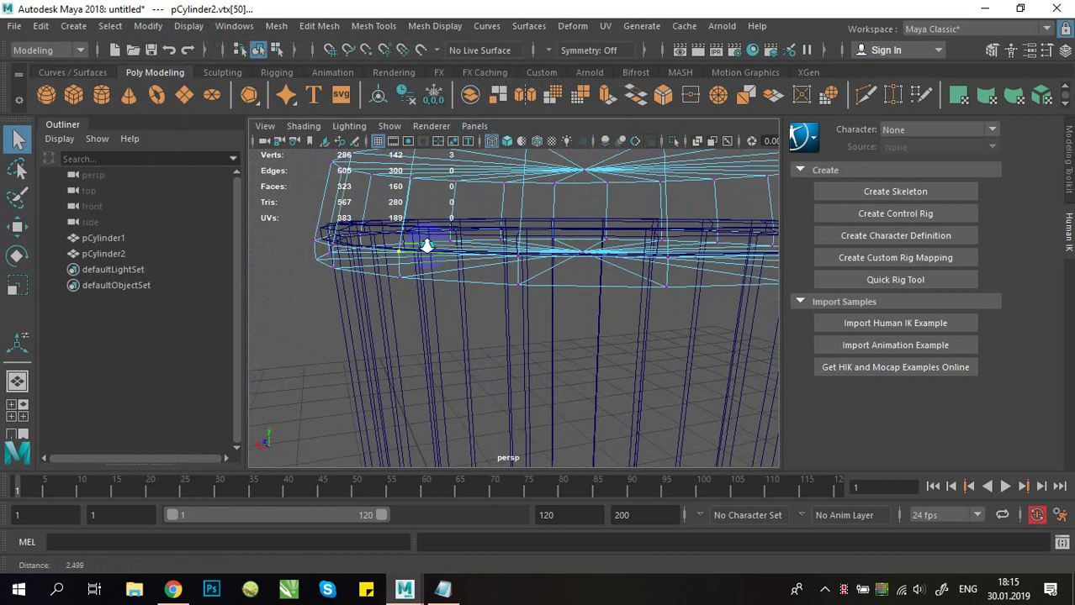
{"action": "left_click_drag", "start_coordinate": [426, 245], "coordinate": [517, 307], "text": "alt"}
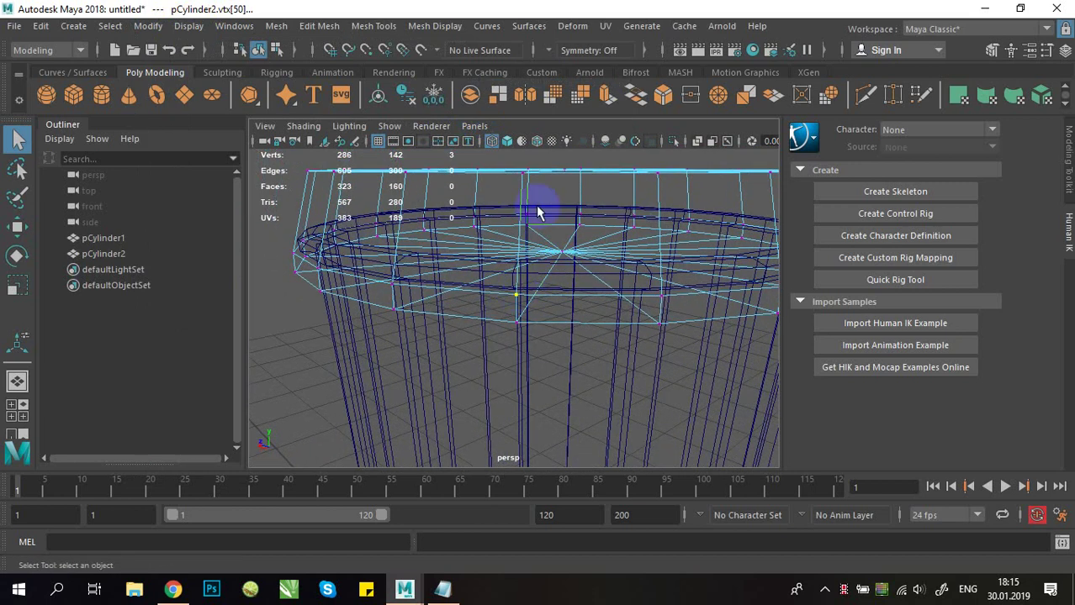
{"action": "left_click_drag", "start_coordinate": [546, 198], "coordinate": [546, 271], "text": "alt"}
{"action": "left_click", "coordinate": [508, 141]}
{"action": "mouse_move", "coordinate": [555, 221]}
{"action": "left_mouse_down", "text": "alt"}
{"action": "mouse_move", "coordinate": [571, 241]}
{"action": "mouse_move", "coordinate": [511, 233]}
{"action": "mouse_move", "coordinate": [523, 217]}
{"action": "mouse_move", "coordinate": [549, 250]}
{"action": "left_mouse_up", "text": "alt"}
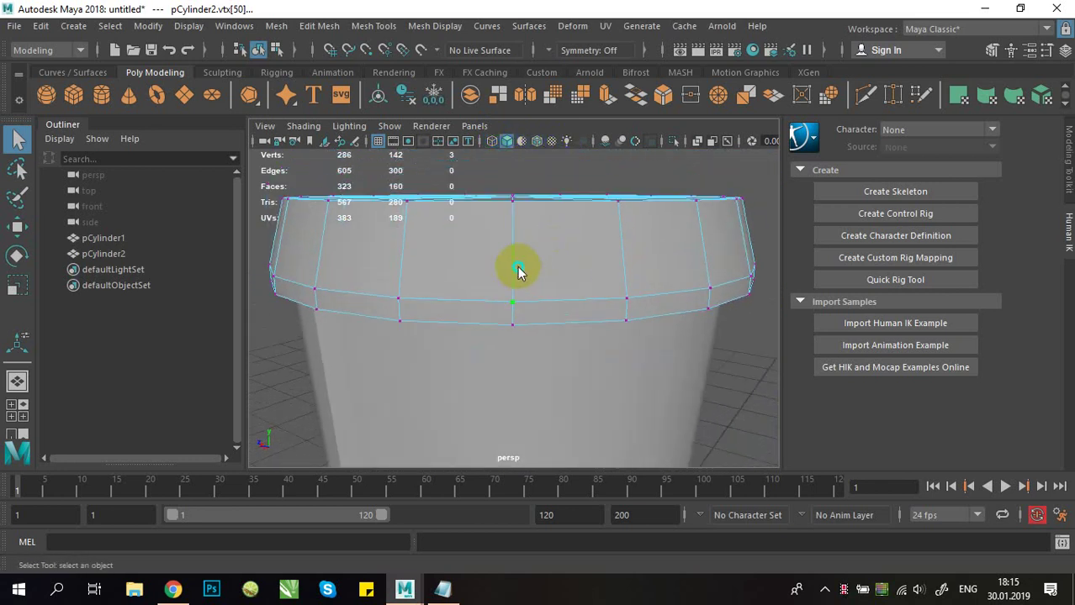
{"action": "right_click_drag", "start_coordinate": [515, 206], "coordinate": [602, 108]}
{"action": "left_click_drag", "start_coordinate": [584, 246], "coordinate": [523, 269], "text": "alt"}
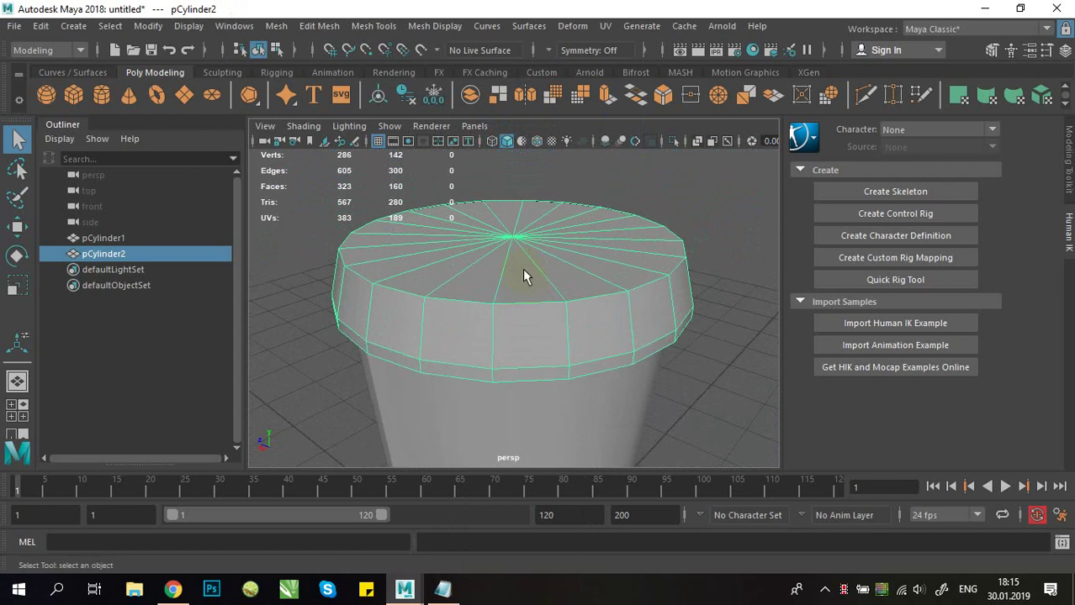
Step: Start saving the scene under a new name and create a folder named lecture on the Desktop
{"action": "left_click", "coordinate": [235, 26]}
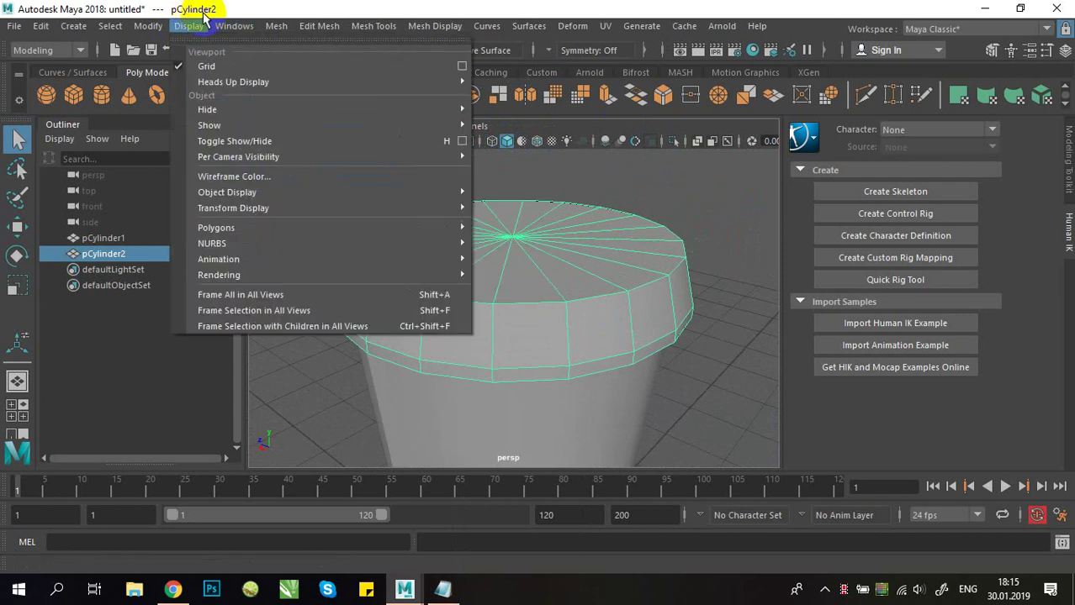
{"action": "left_click", "coordinate": [192, 26]}
{"action": "left_click", "coordinate": [10, 30]}
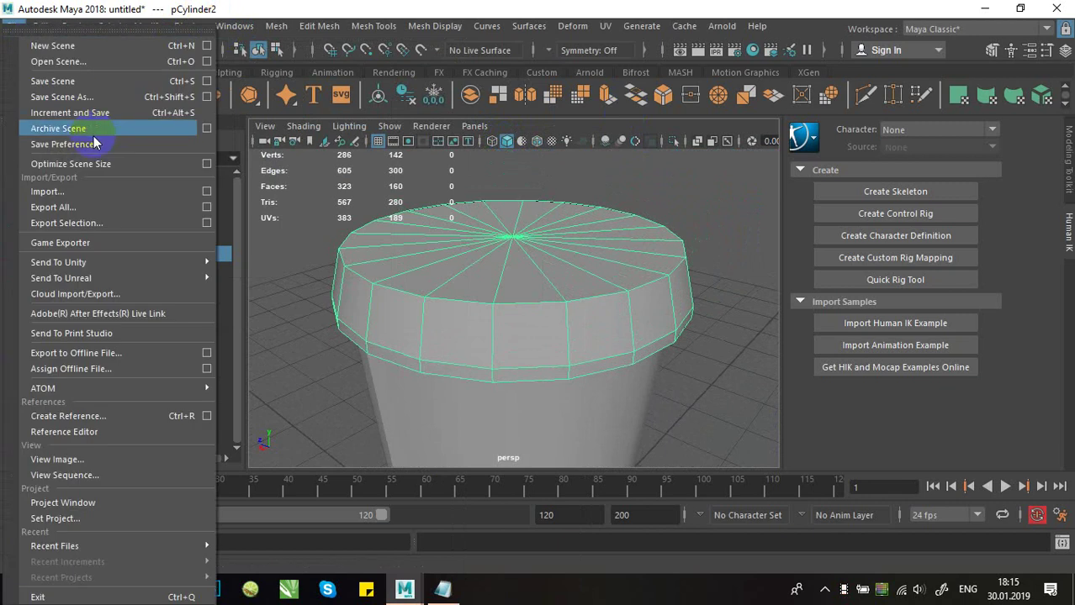
{"action": "left_click", "coordinate": [100, 92]}
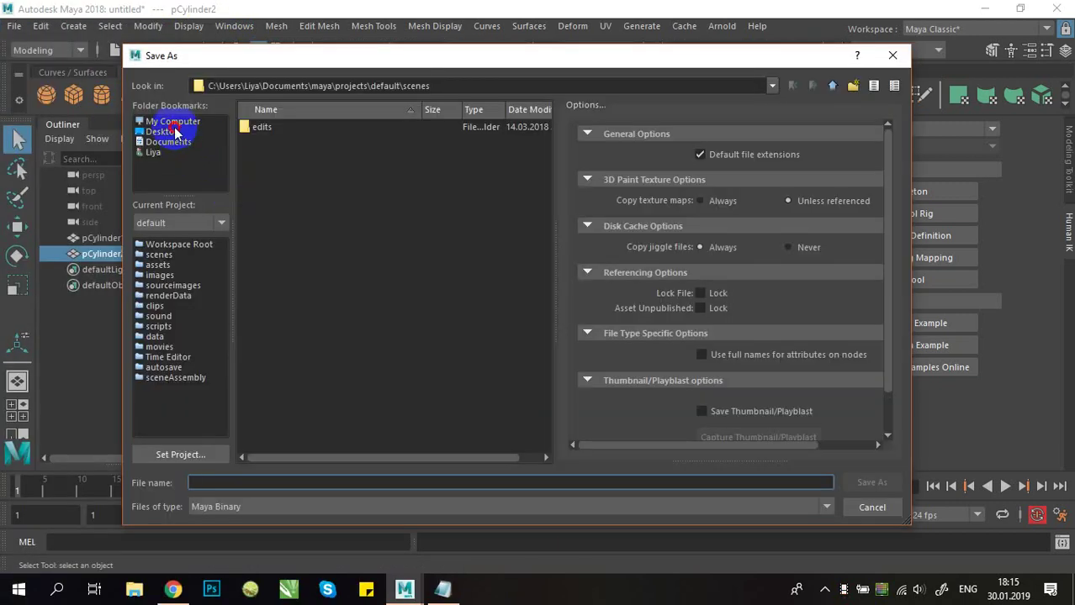
{"action": "left_click", "coordinate": [172, 132]}
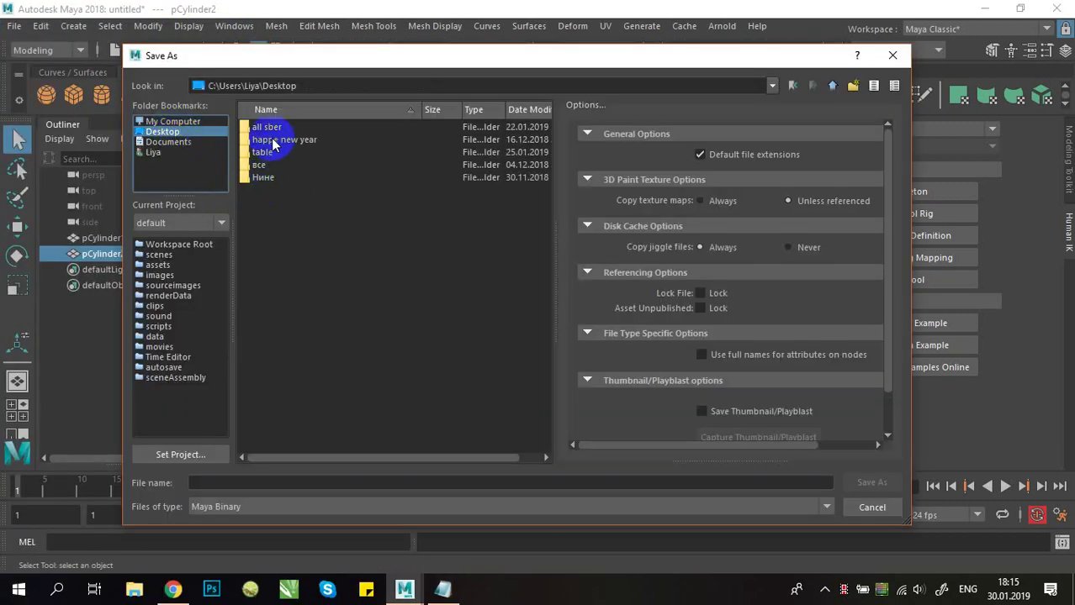
{"action": "double_click", "coordinate": [276, 154]}
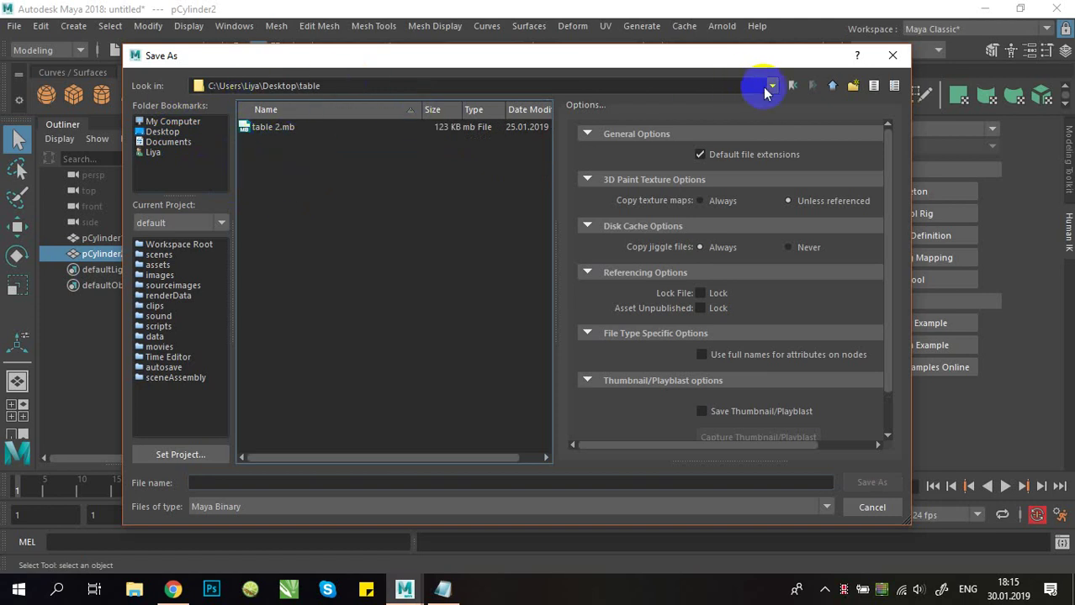
{"action": "left_click", "coordinate": [793, 87]}
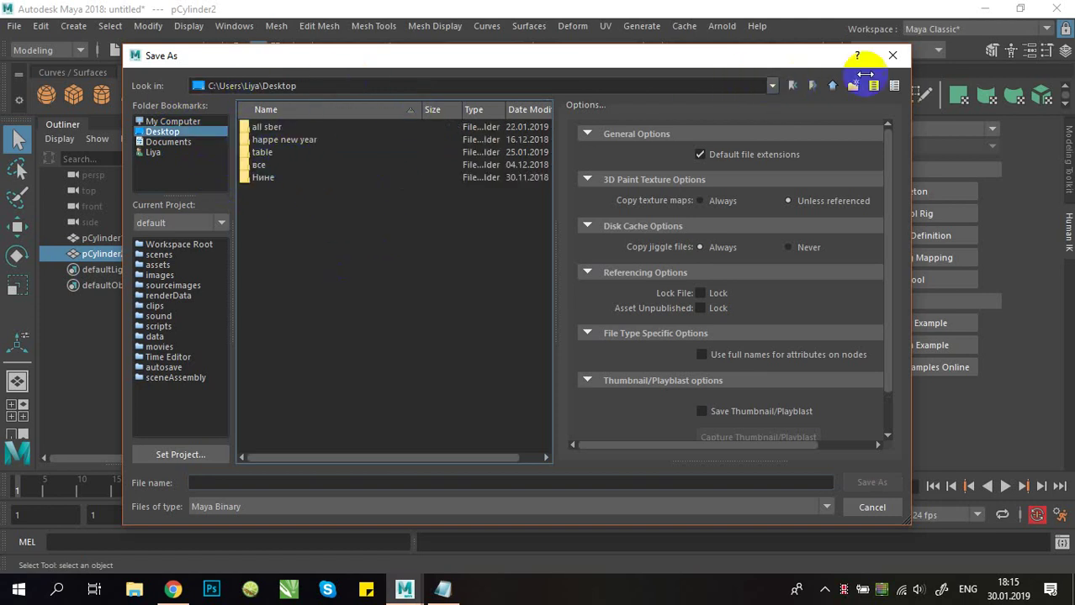
{"action": "left_click", "coordinate": [854, 87]}
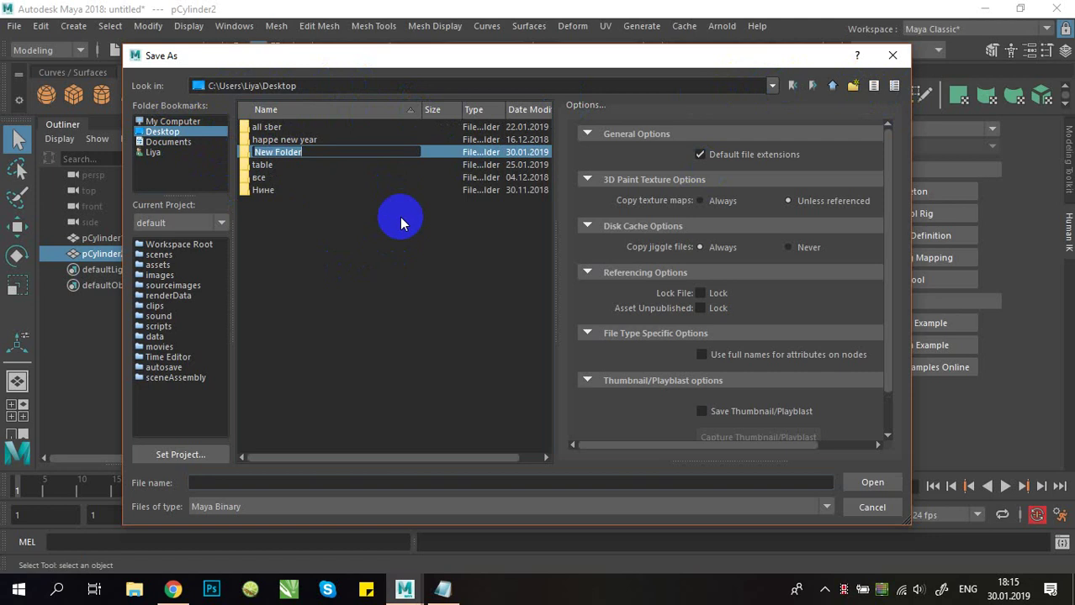
{"action": "type", "text": "lecture"}
{"action": "key", "text": "Return"}
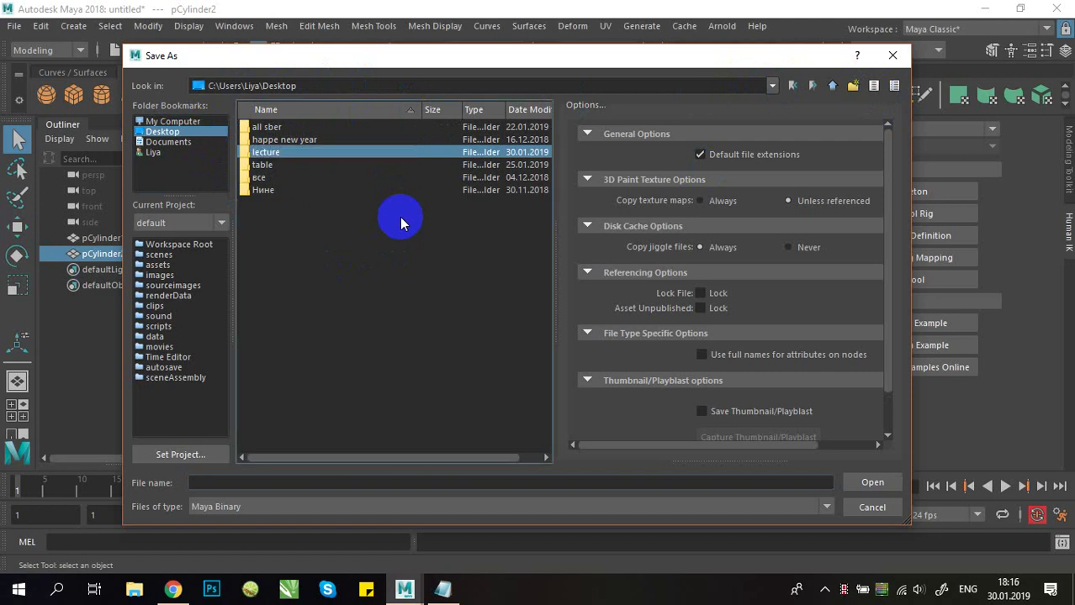
Step: Save the scene in the lecture folder as a Maya Binary file named coffee_cup
{"action": "double_click", "coordinate": [348, 155]}
{"action": "left_click", "coordinate": [279, 486]}
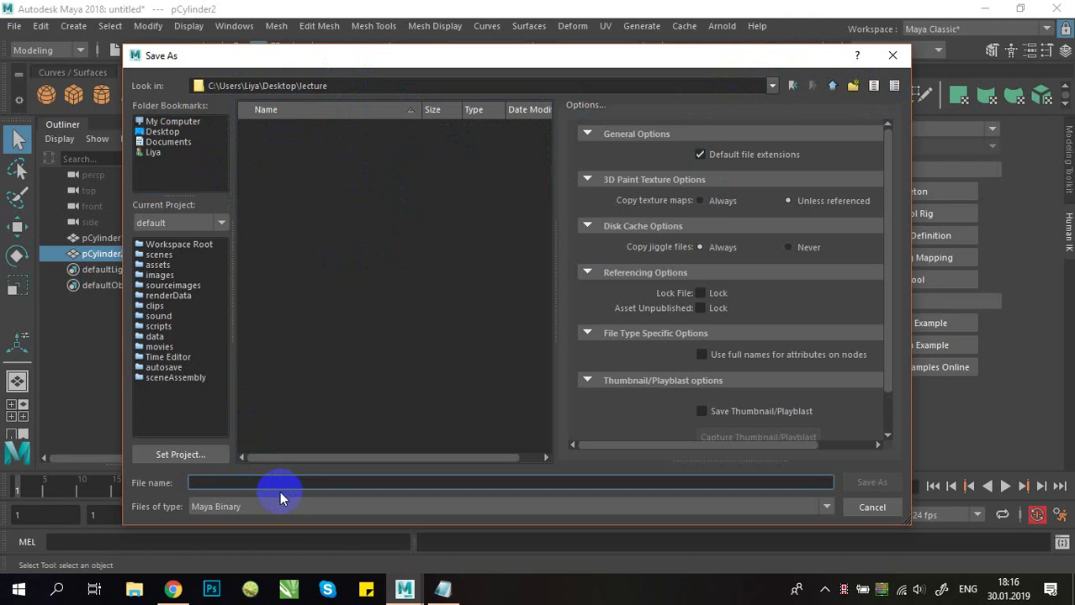
{"action": "type", "text": "coffe"}
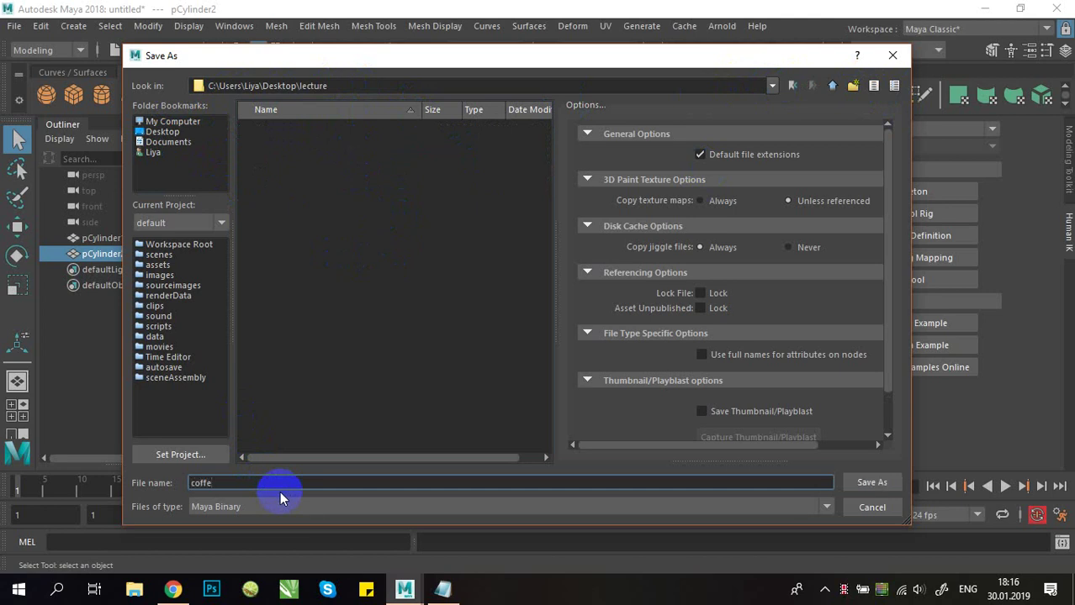
{"action": "type", "text": "e_cup"}
{"action": "key", "text": "Return"}
{"action": "left_click_drag", "start_coordinate": [458, 211], "coordinate": [567, 293], "text": "alt"}
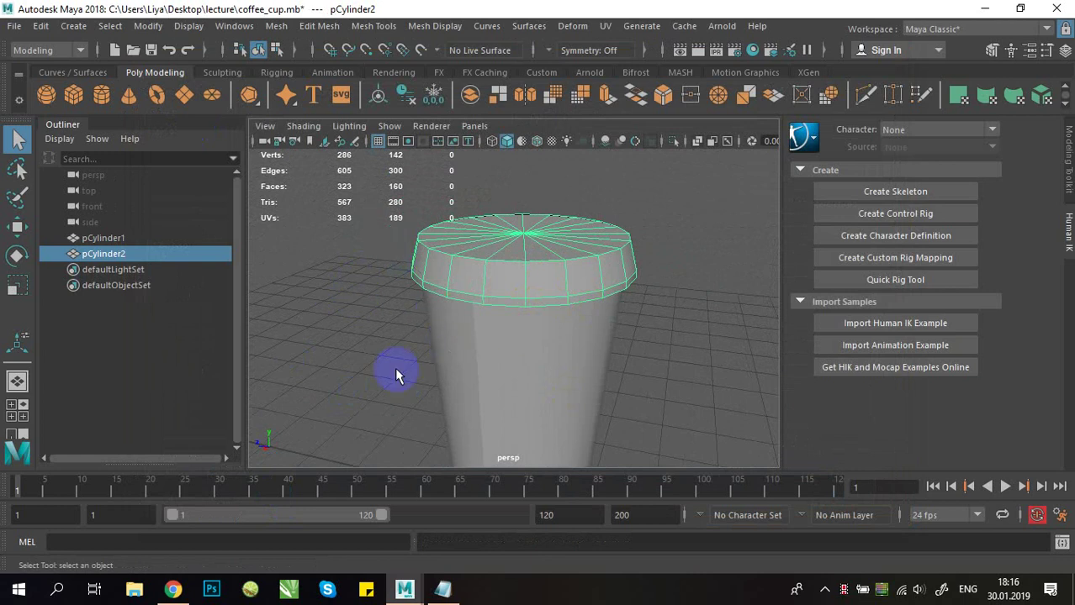
Step: Open the preferences and set the undo queue to Infinite
{"action": "left_click_drag", "start_coordinate": [397, 376], "coordinate": [453, 391], "text": "alt"}
{"action": "scroll", "coordinate": [417, 331], "scroll_direction": "up", "scroll_amount": 5}
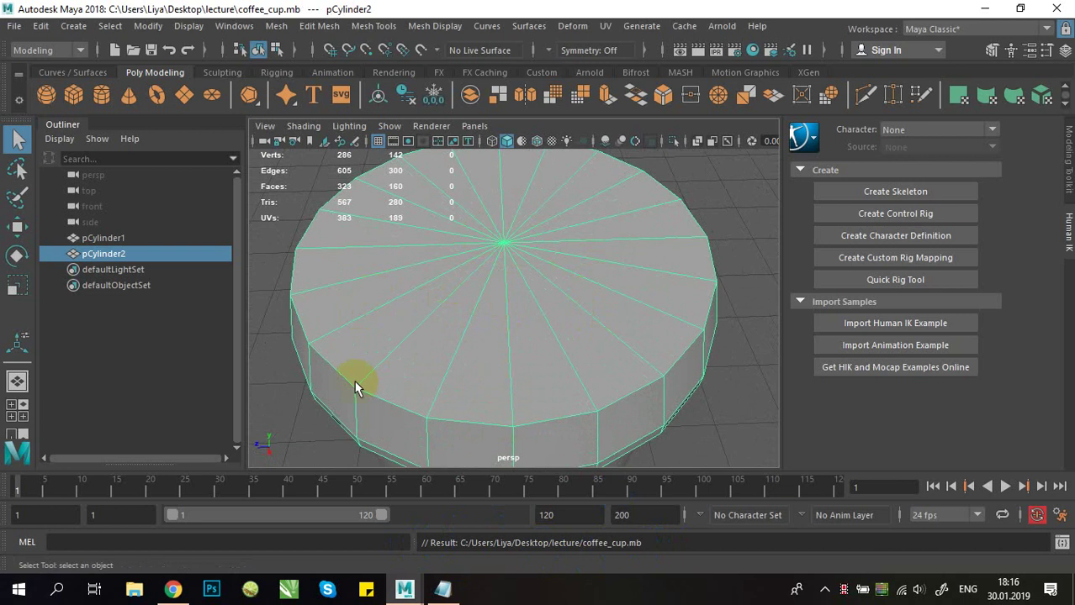
{"action": "left_click", "coordinate": [13, 27]}
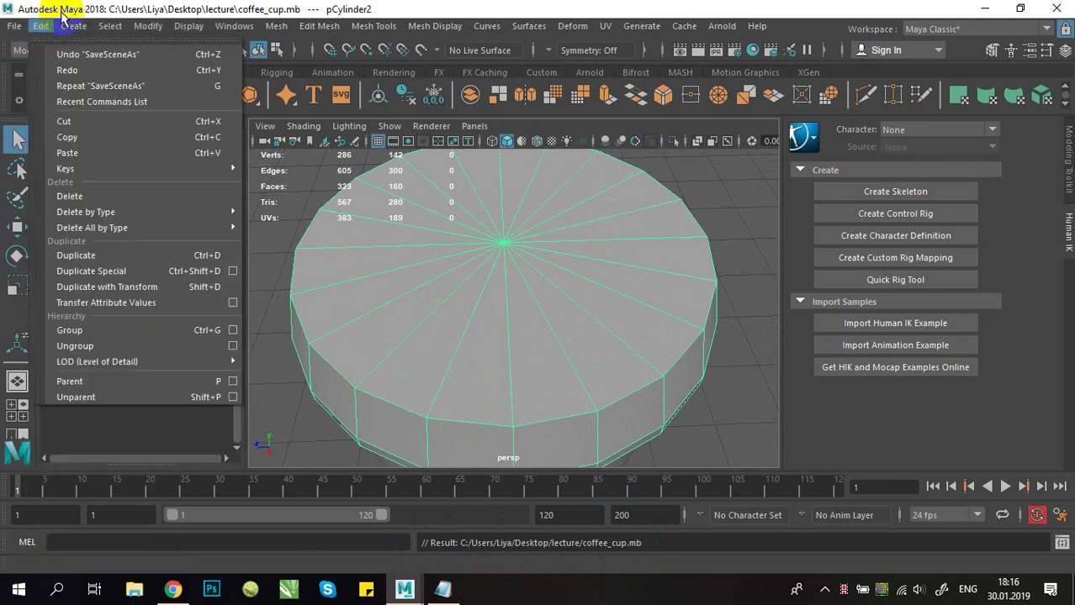
{"action": "mouse_move", "coordinate": [149, 31]}
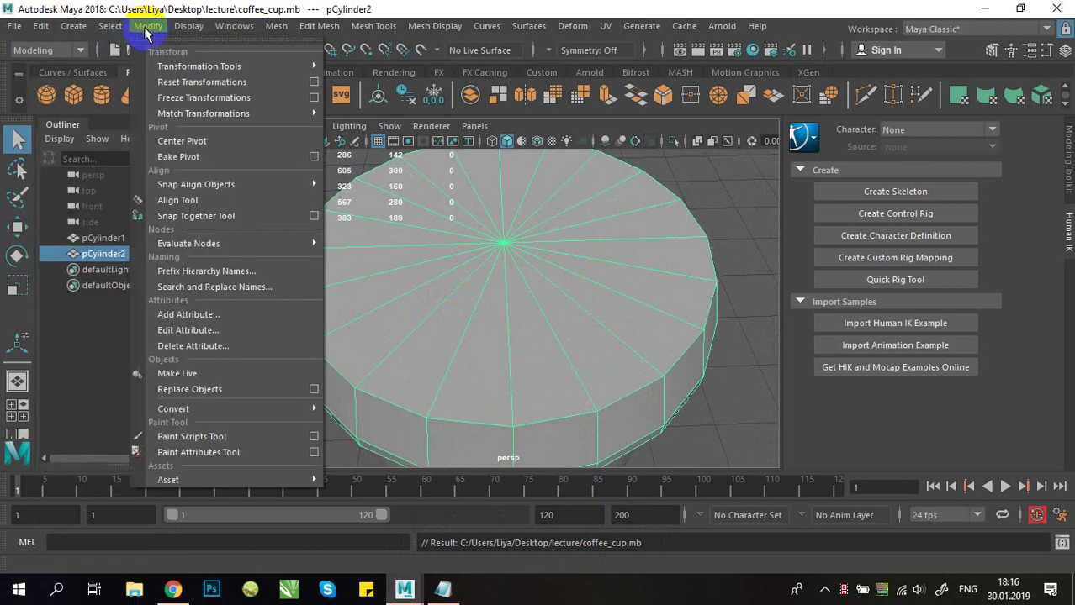
{"action": "mouse_move", "coordinate": [234, 26]}
{"action": "mouse_move", "coordinate": [278, 176]}
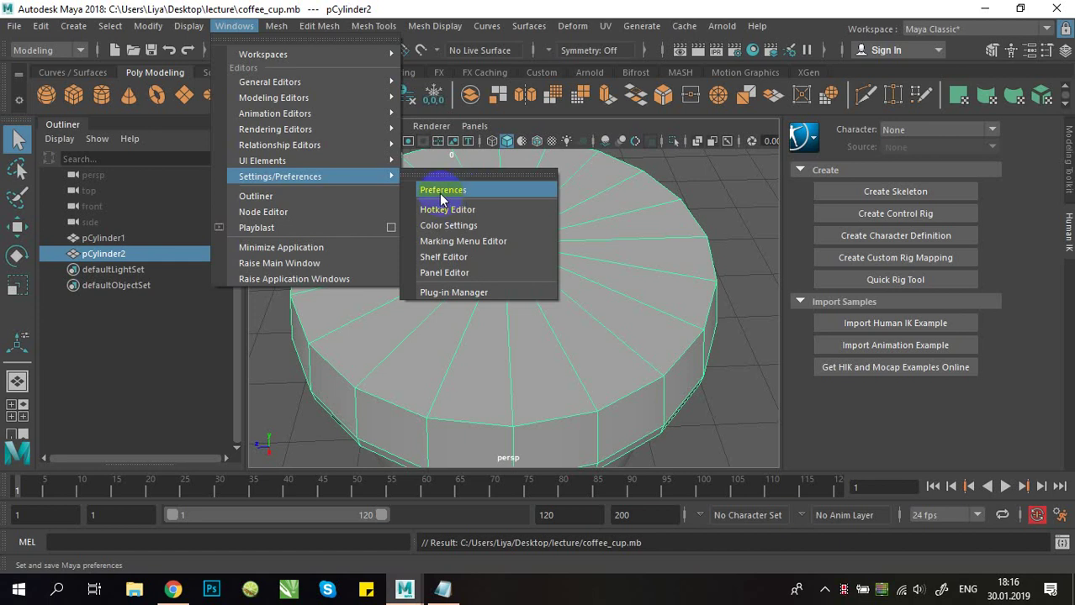
{"action": "left_click", "coordinate": [465, 191]}
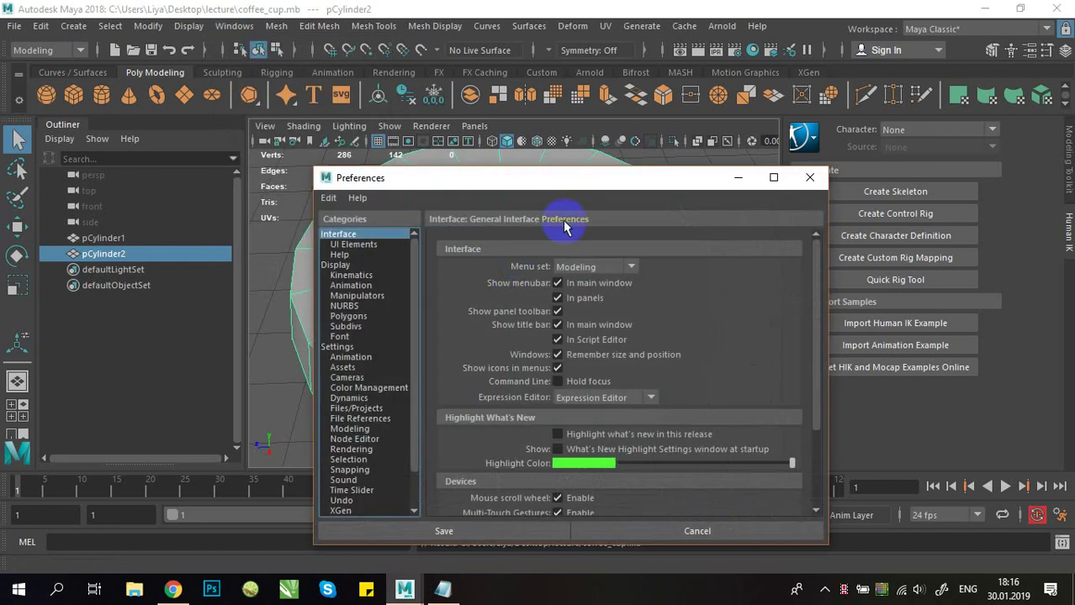
{"action": "scroll", "coordinate": [362, 298], "scroll_direction": "down", "scroll_amount": 2}
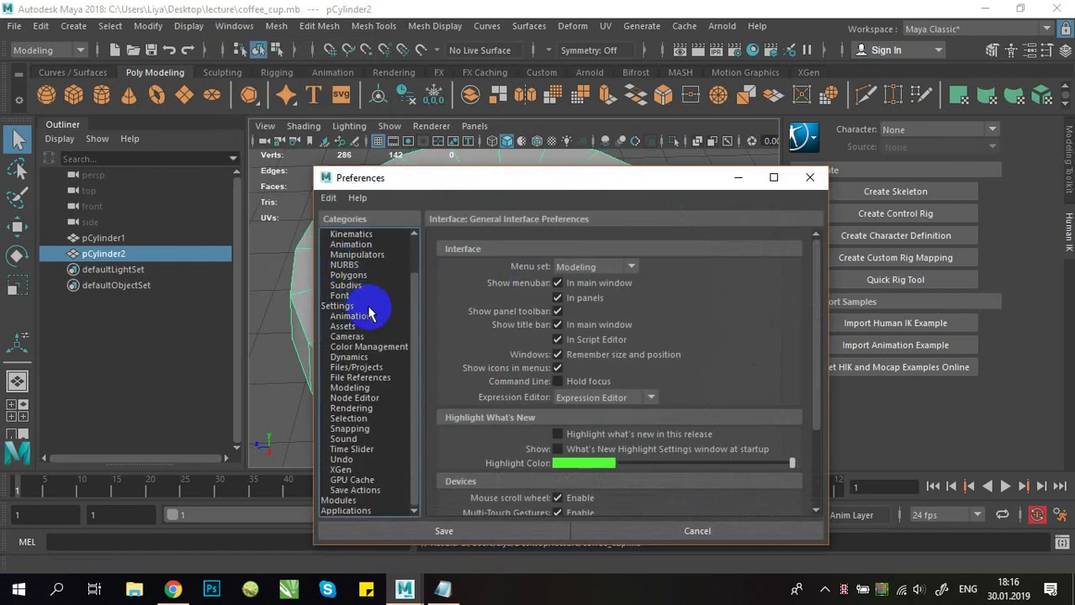
{"action": "left_click", "coordinate": [343, 459]}
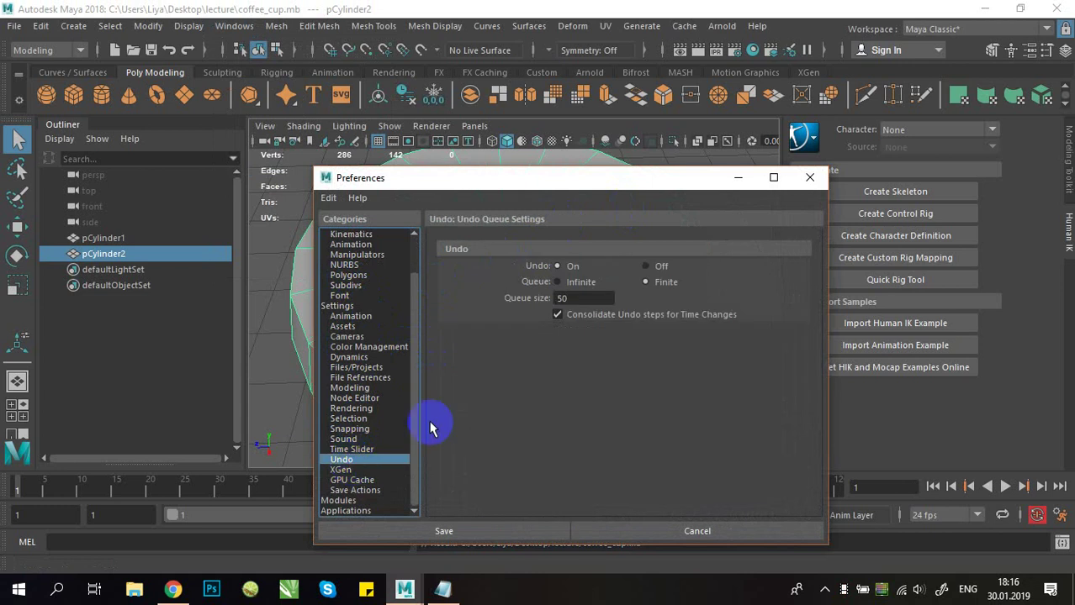
{"action": "left_click", "coordinate": [585, 298]}
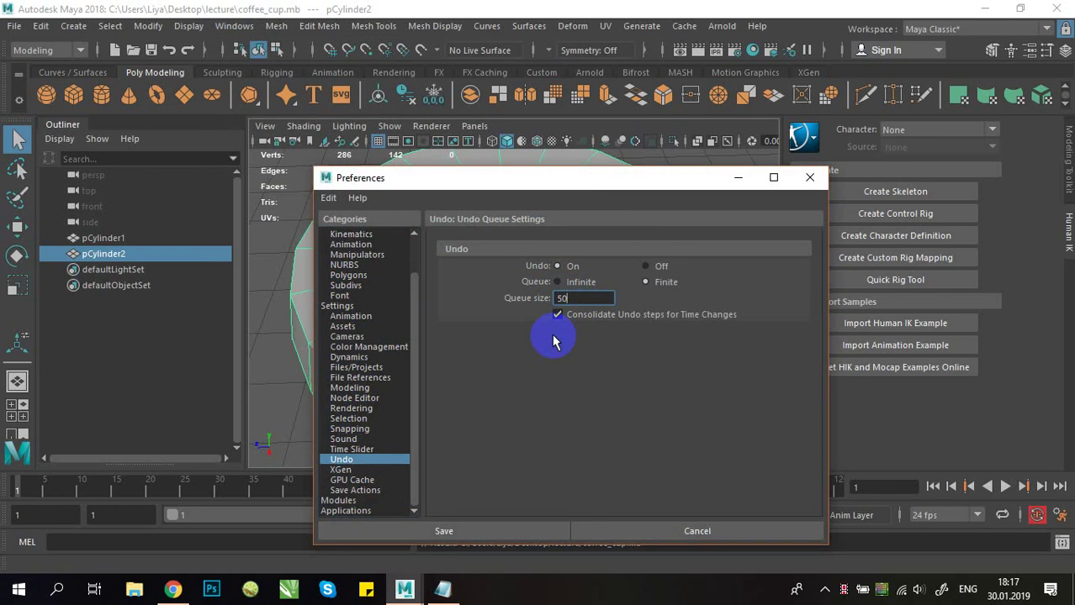
{"action": "double_click", "coordinate": [574, 296]}
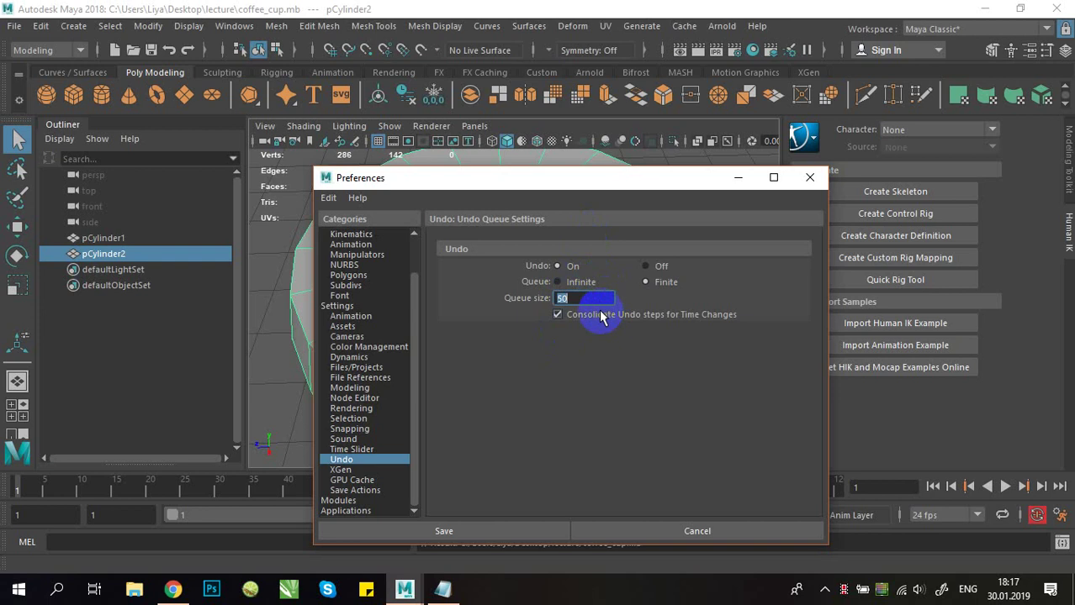
{"action": "left_click", "coordinate": [580, 284]}
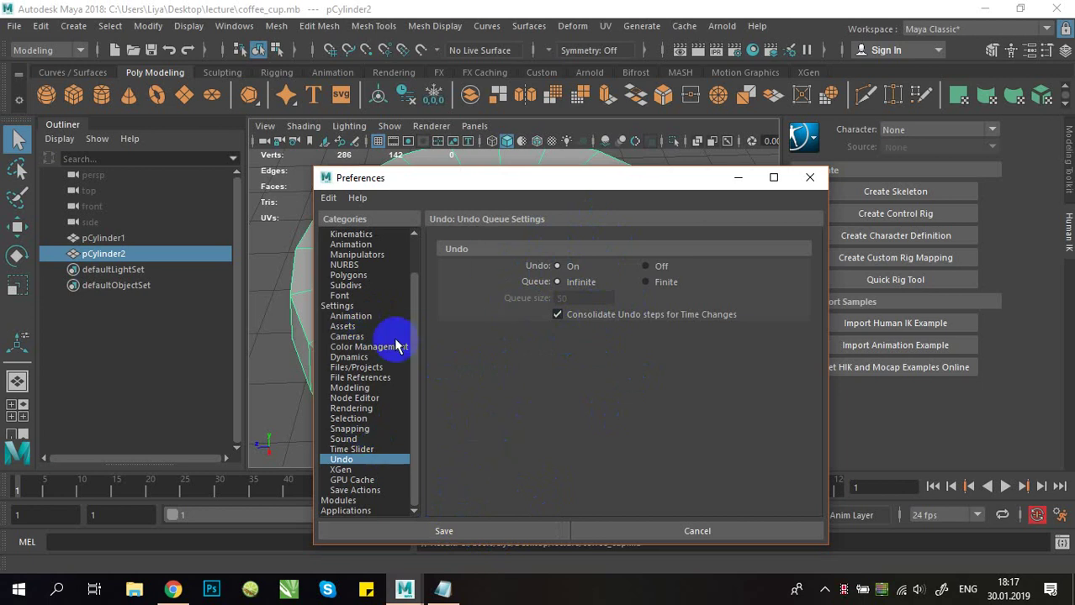
Step: Choose centimeter as the linear working unit in the general application settings and save the preferences
{"action": "scroll", "coordinate": [374, 277], "scroll_direction": "up", "scroll_amount": 2}
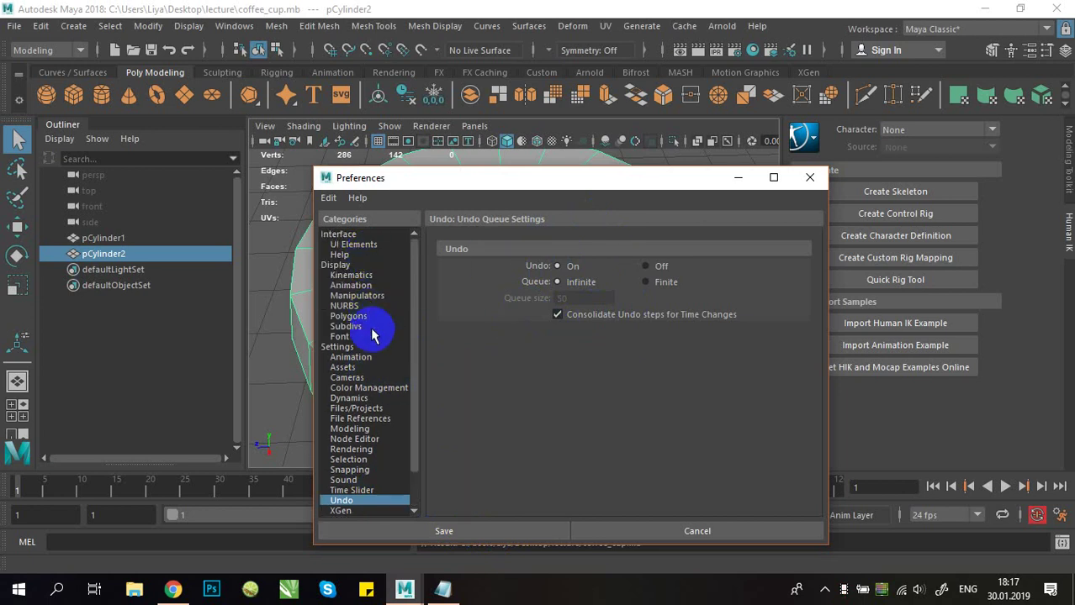
{"action": "left_click", "coordinate": [351, 236]}
{"action": "scroll", "coordinate": [589, 328], "scroll_direction": "down", "scroll_amount": 3}
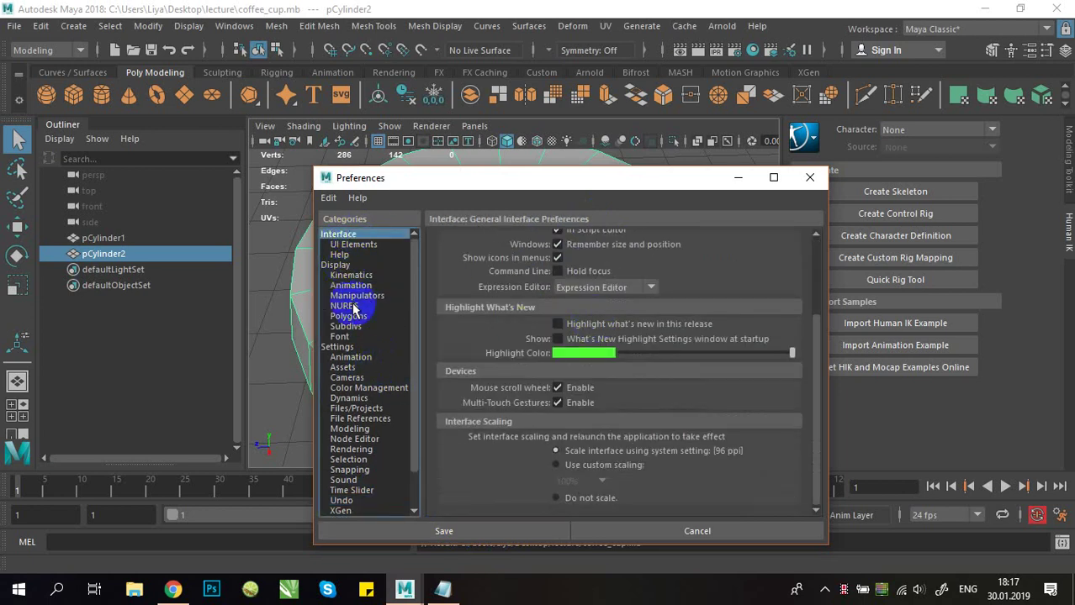
{"action": "left_click", "coordinate": [357, 346]}
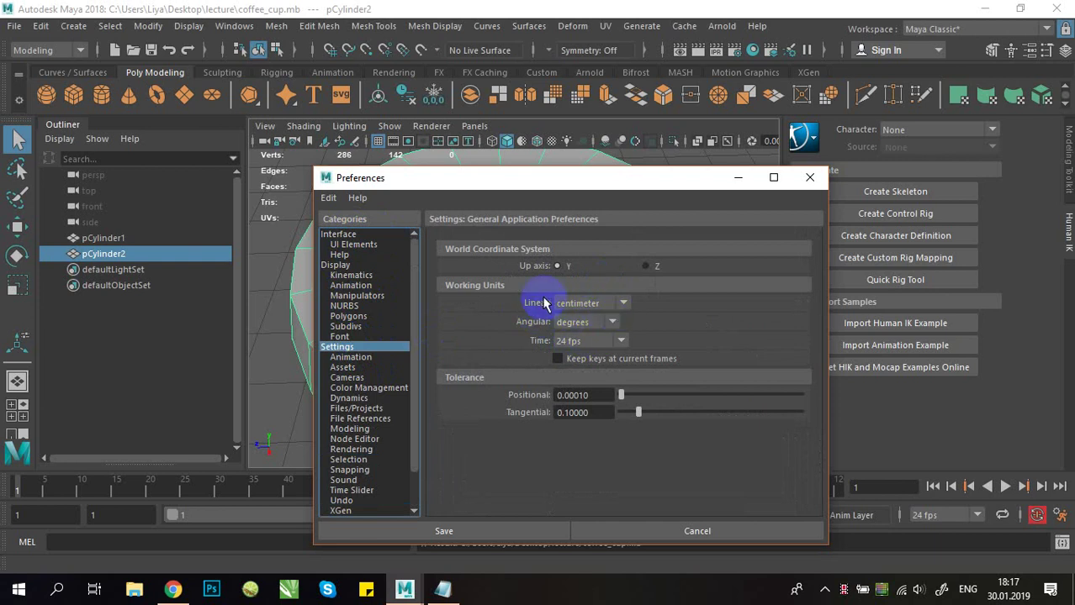
{"action": "left_click", "coordinate": [605, 307]}
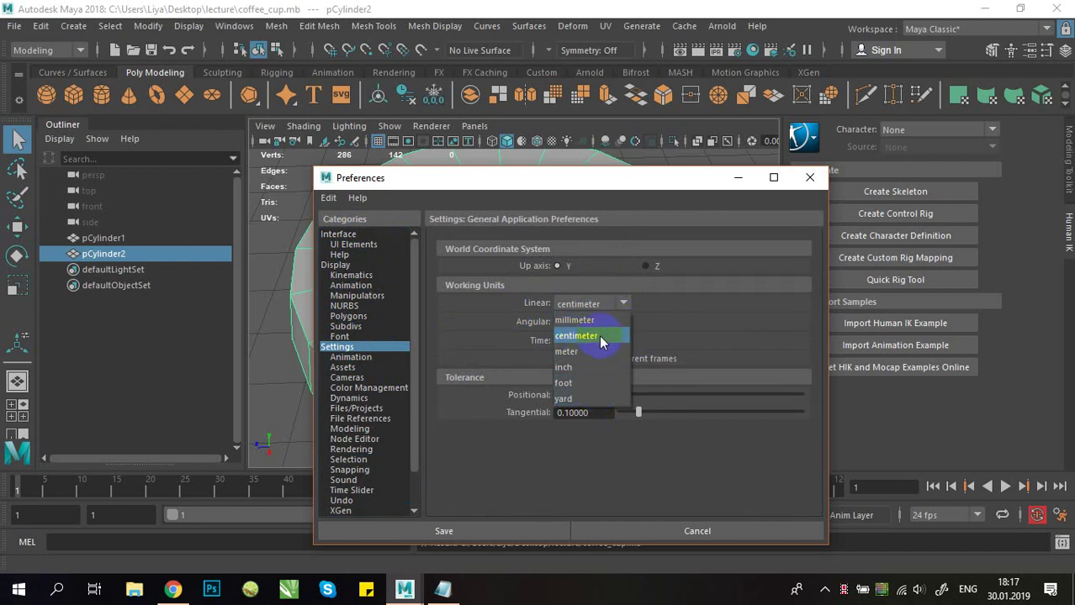
{"action": "left_click", "coordinate": [593, 335]}
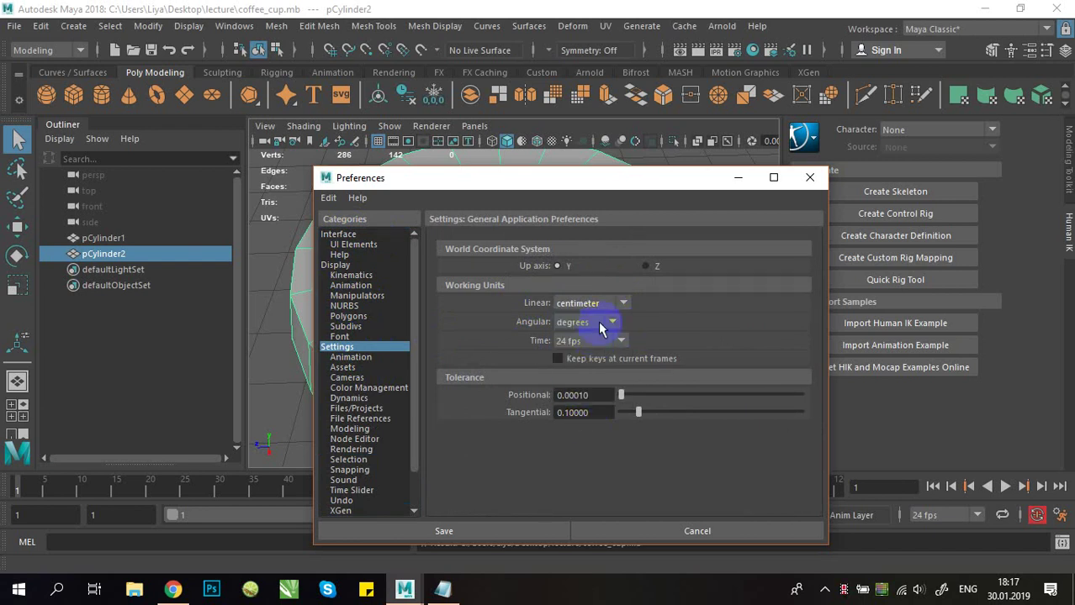
{"action": "left_click", "coordinate": [498, 528]}
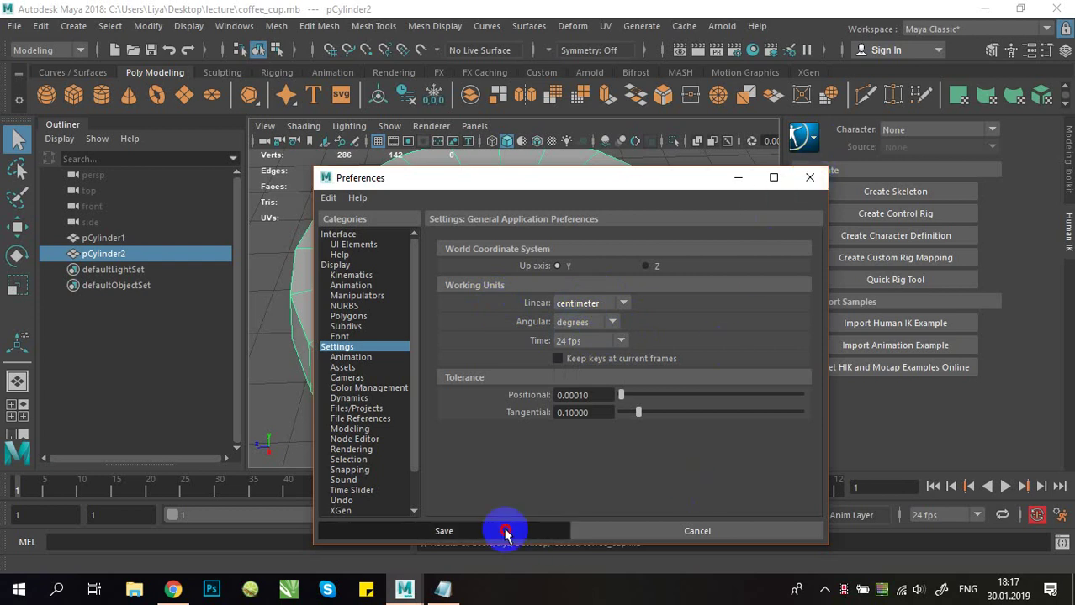
Step: Create a polygon cube and move it along Z around the cup's base to compare its size with the cup
{"action": "left_click", "coordinate": [75, 97]}
{"action": "scroll", "coordinate": [471, 209], "scroll_direction": "down", "scroll_amount": 6}
{"action": "key", "text": "w"}
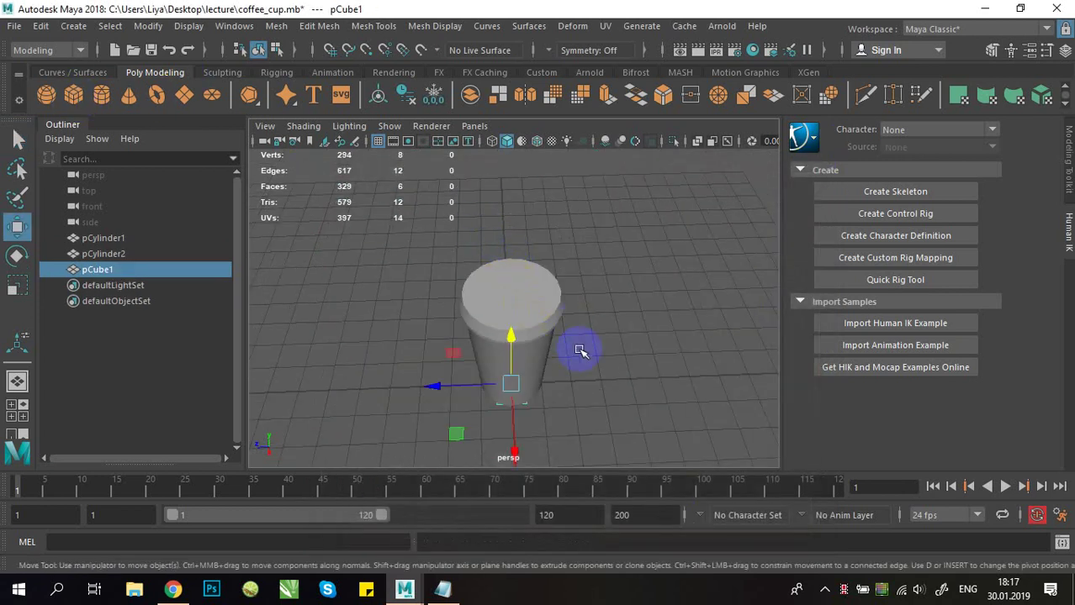
{"action": "left_click_drag", "start_coordinate": [431, 379], "coordinate": [580, 206]}
{"action": "middle_click_drag", "start_coordinate": [641, 442], "coordinate": [573, 295], "text": "alt"}
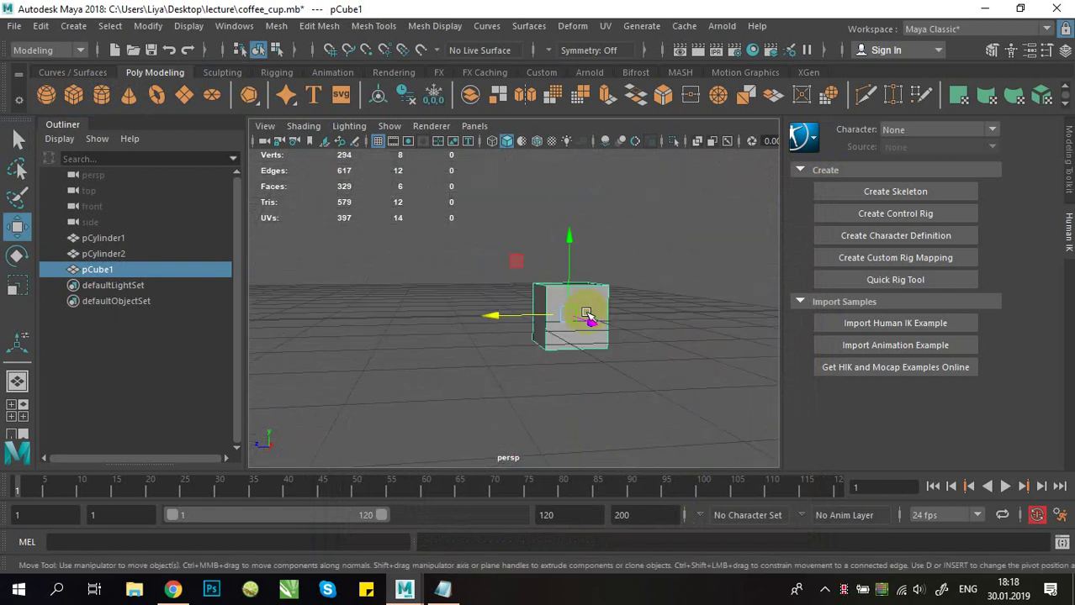
{"action": "middle_click_drag", "start_coordinate": [461, 287], "coordinate": [580, 279], "text": "alt"}
{"action": "right_click_drag", "start_coordinate": [581, 279], "coordinate": [425, 269], "text": "alt"}
{"action": "middle_click_drag", "start_coordinate": [425, 269], "coordinate": [479, 277], "text": "alt"}
{"action": "left_click_drag", "start_coordinate": [598, 322], "coordinate": [308, 329]}
{"action": "middle_click_drag", "start_coordinate": [365, 340], "coordinate": [398, 359], "text": "alt"}
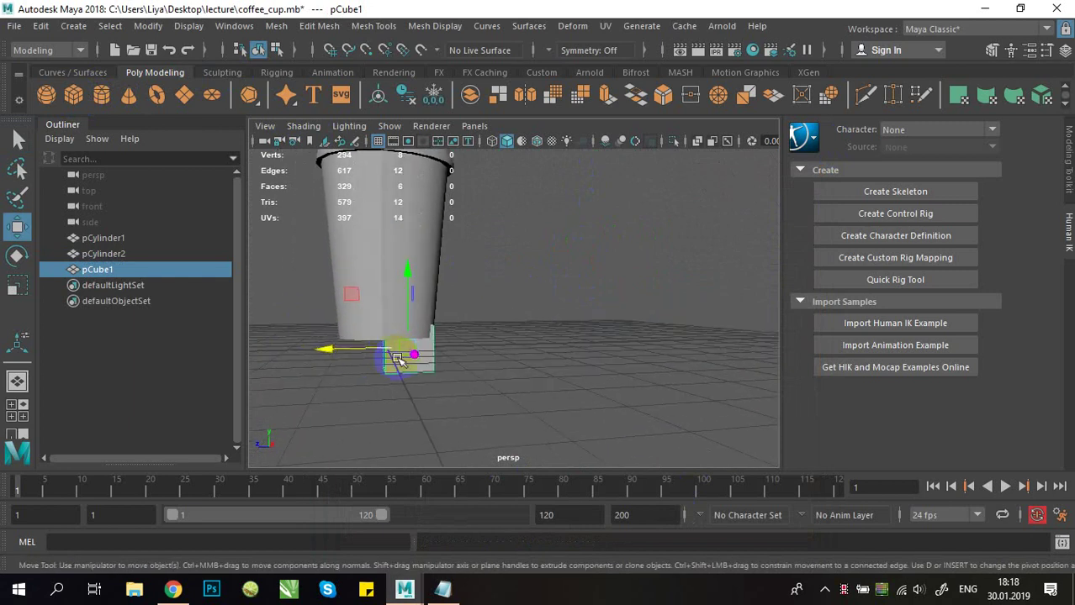
{"action": "left_click_drag", "start_coordinate": [333, 354], "coordinate": [534, 334]}
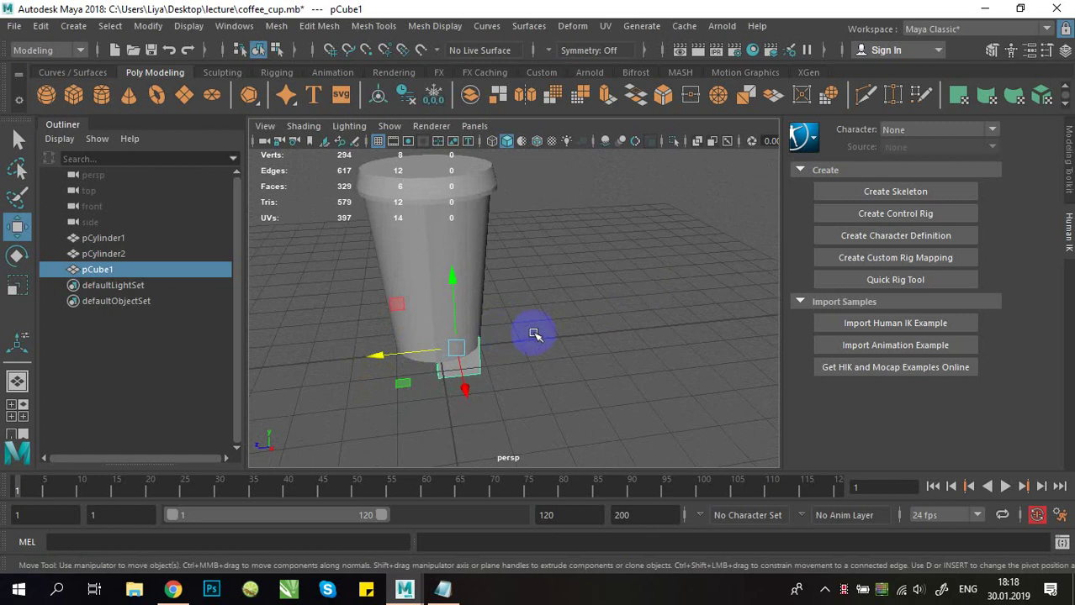
Step: Delete the comparison cube at the cup's base
{"action": "left_click", "coordinate": [454, 253]}
{"action": "left_click_drag", "start_coordinate": [592, 254], "coordinate": [532, 256], "text": "alt"}
{"action": "left_click", "coordinate": [482, 404]}
{"action": "key", "text": "Delete"}
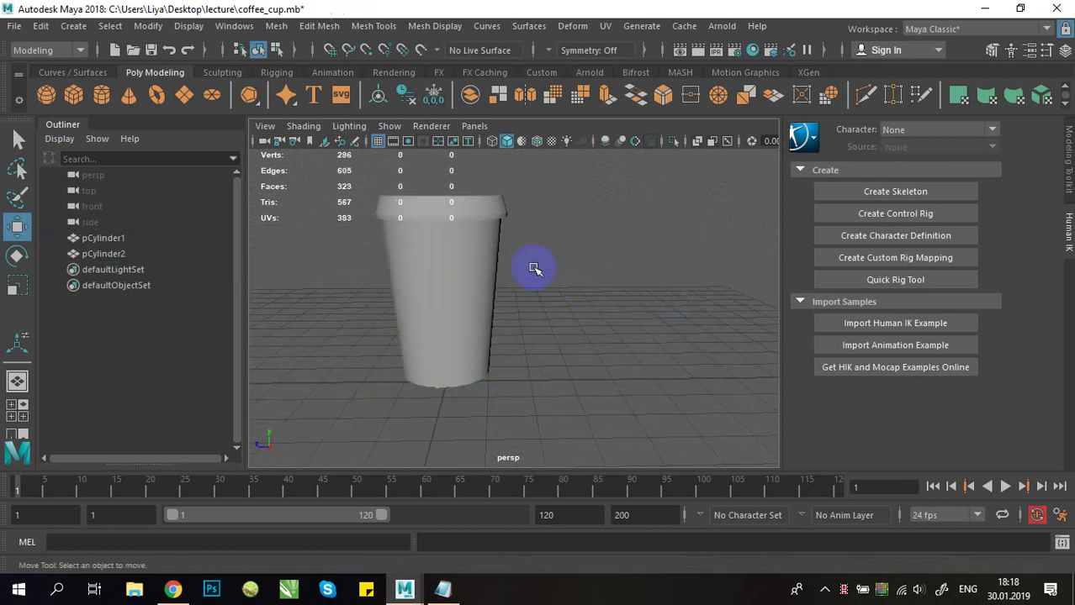
Step: Show the Channel Box and select the cup body to display its transform attributes
{"action": "left_click_drag", "start_coordinate": [612, 323], "coordinate": [582, 280], "text": "alt"}
{"action": "left_click_drag", "start_coordinate": [533, 308], "coordinate": [502, 336], "text": "alt"}
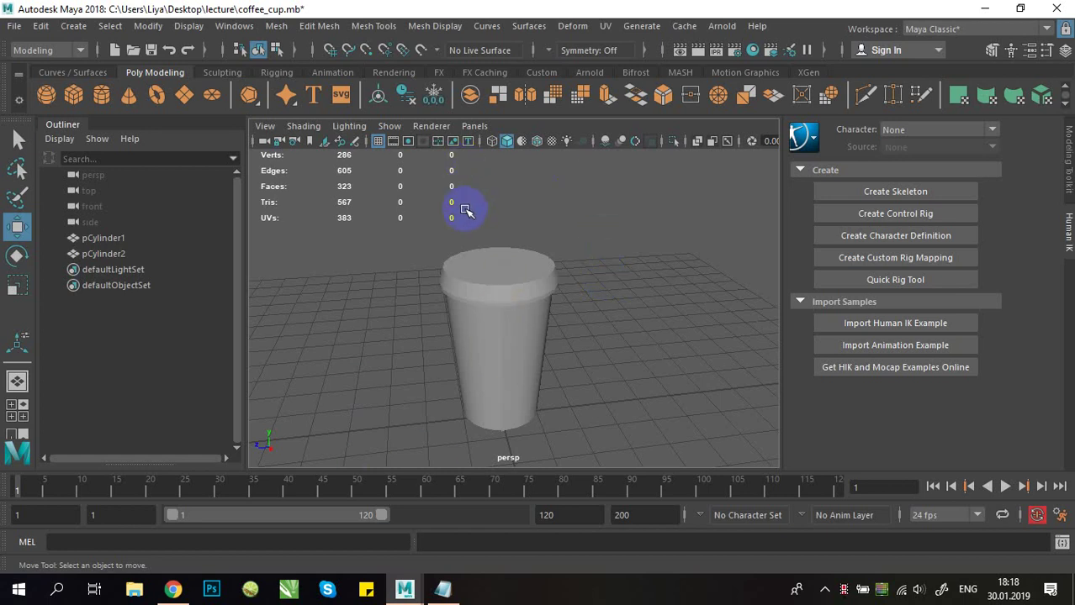
{"action": "middle_click_drag", "start_coordinate": [440, 363], "coordinate": [434, 324], "text": "alt"}
{"action": "right_click_drag", "start_coordinate": [434, 323], "coordinate": [377, 315], "text": "alt"}
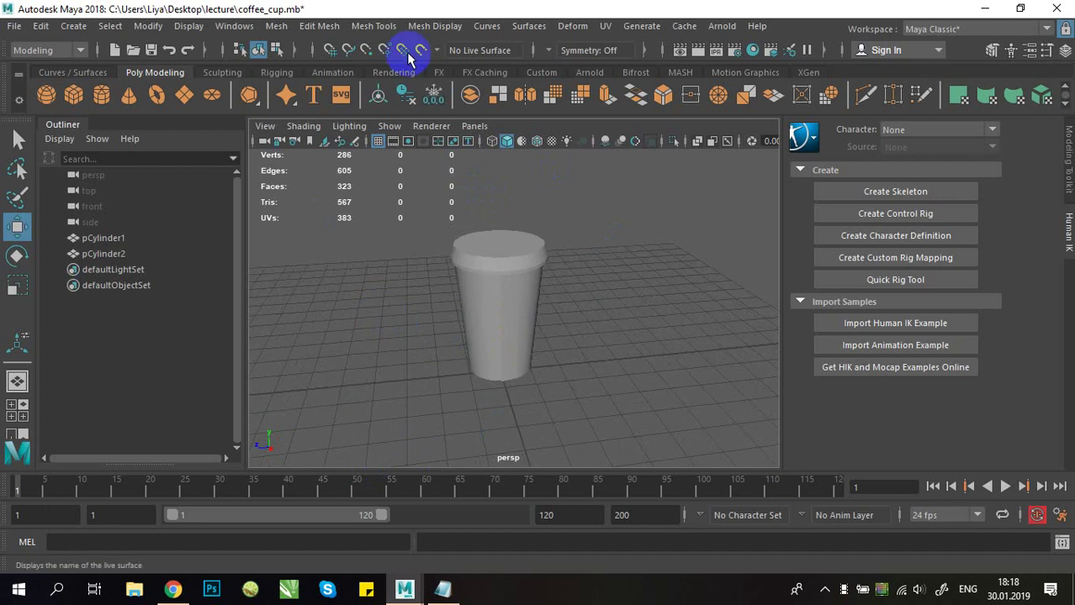
{"action": "left_click", "coordinate": [1068, 159]}
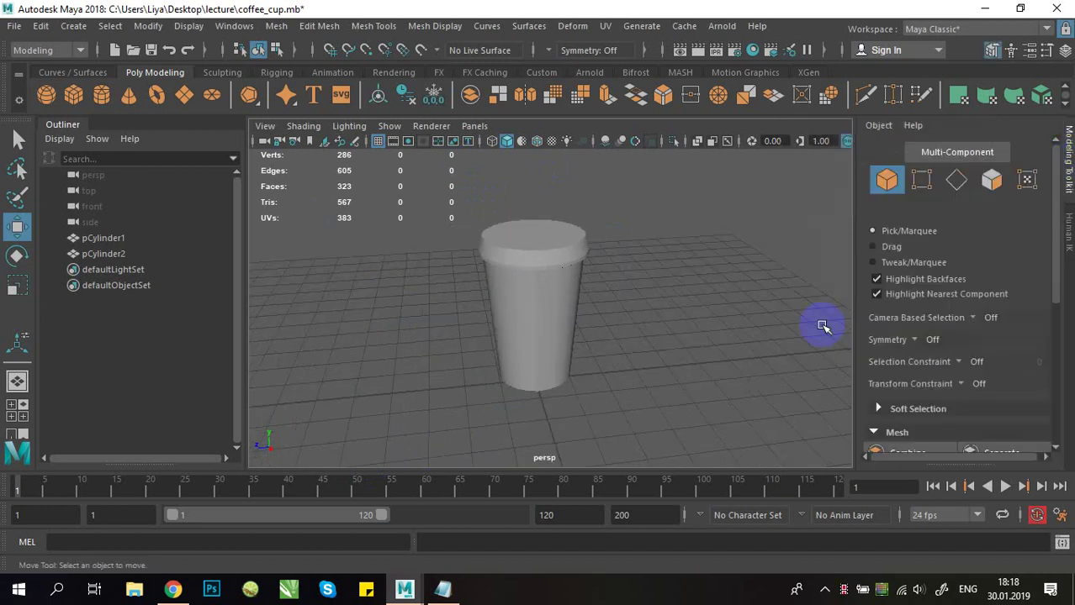
{"action": "left_click", "coordinate": [1064, 52]}
{"action": "left_click", "coordinate": [545, 313]}
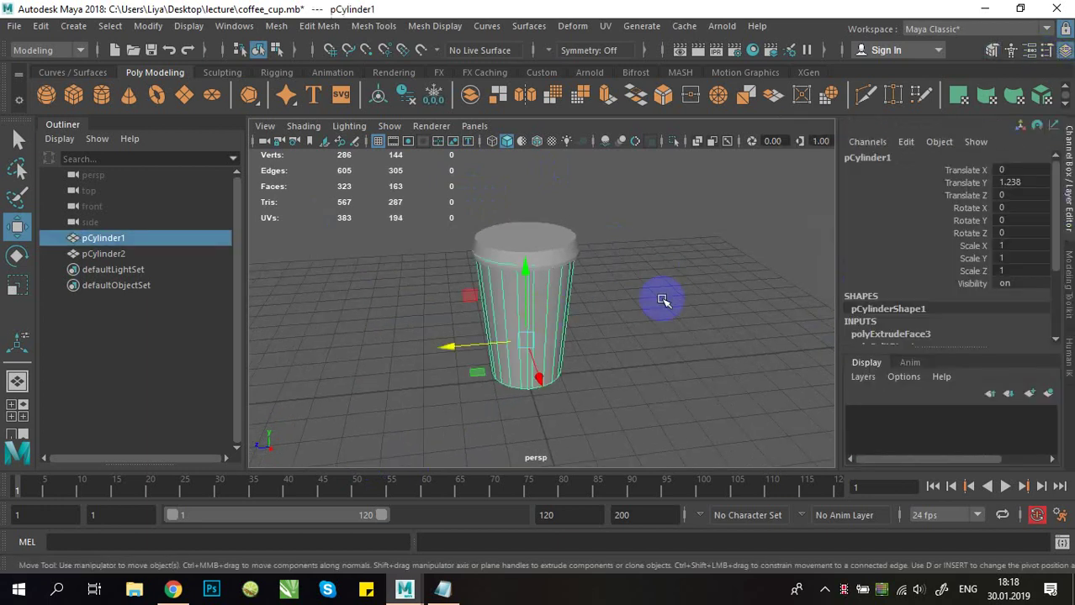
Step: Examine the cup body's translate, rotate and scale values and its construction history, and clear the selection
{"action": "middle_click_drag", "start_coordinate": [724, 291], "coordinate": [686, 314], "text": "alt"}
{"action": "right_click_drag", "start_coordinate": [686, 315], "coordinate": [690, 316], "text": "alt"}
{"action": "left_click_drag", "start_coordinate": [690, 315], "coordinate": [702, 311], "text": "alt"}
{"action": "scroll", "coordinate": [1022, 195], "scroll_direction": "down", "scroll_amount": 2}
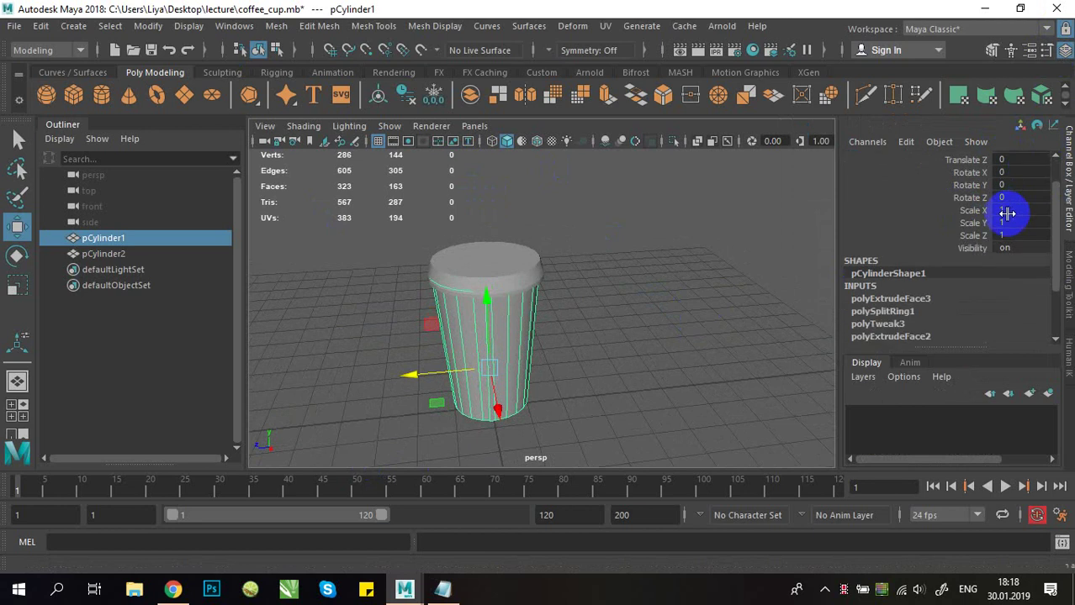
{"action": "scroll", "coordinate": [883, 192], "scroll_direction": "up", "scroll_amount": 2}
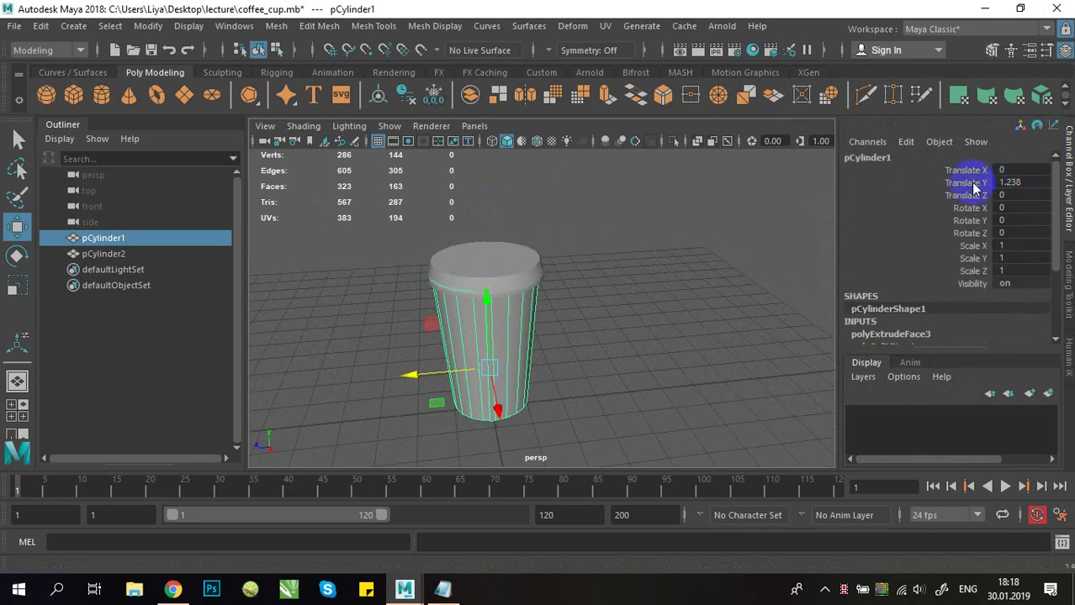
{"action": "left_click", "coordinate": [1012, 245]}
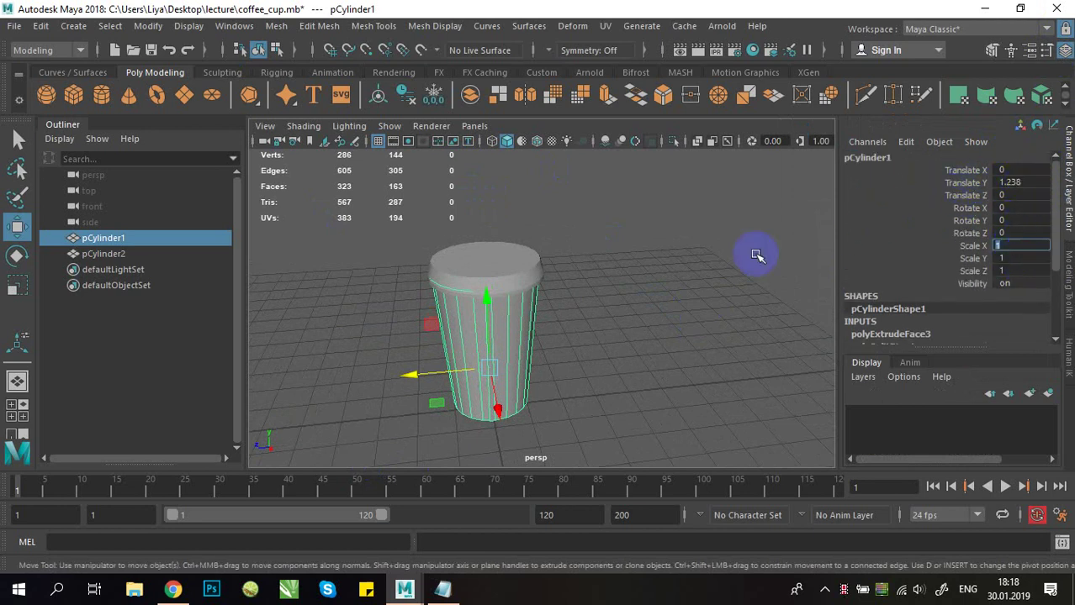
{"action": "middle_click_drag", "start_coordinate": [582, 272], "coordinate": [597, 276], "text": "alt"}
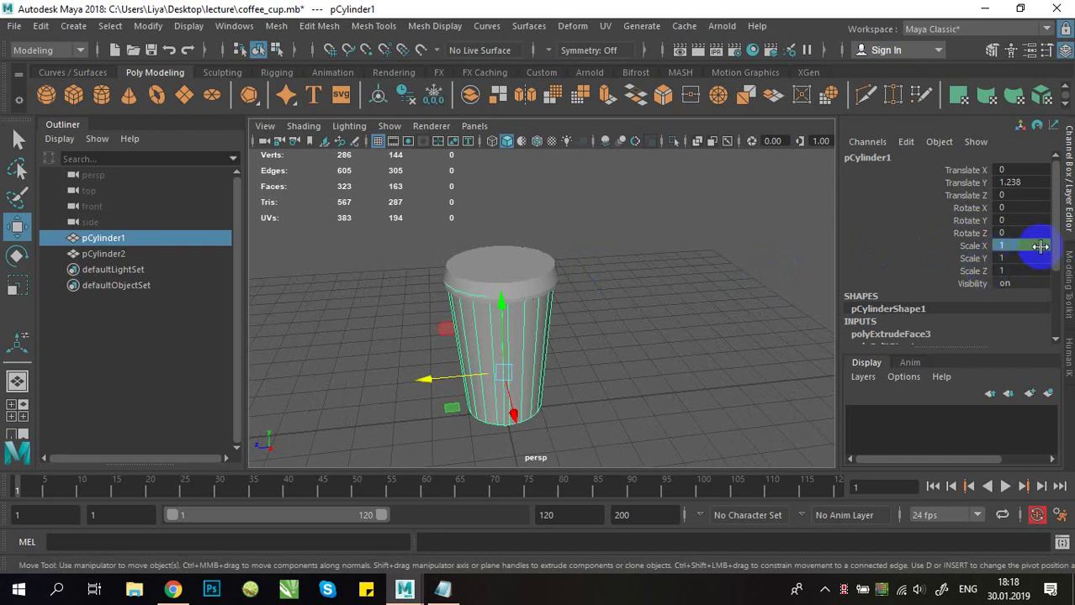
{"action": "left_click_drag", "start_coordinate": [1041, 246], "coordinate": [1033, 266]}
{"action": "left_click", "coordinate": [743, 276]}
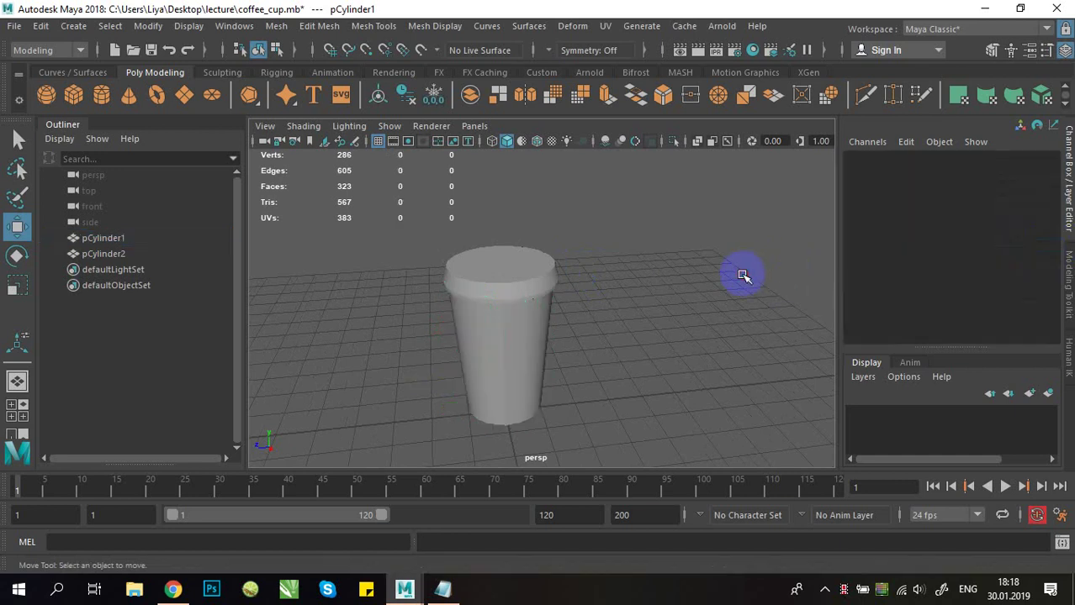
Step: Examine the lid's rim up close and switch the lid to vertex component mode
{"action": "scroll", "coordinate": [628, 300], "scroll_direction": "up", "scroll_amount": 5}
{"action": "middle_click_drag", "start_coordinate": [609, 324], "coordinate": [660, 357], "text": "alt"}
{"action": "scroll", "coordinate": [614, 339], "scroll_direction": "down", "scroll_amount": 4}
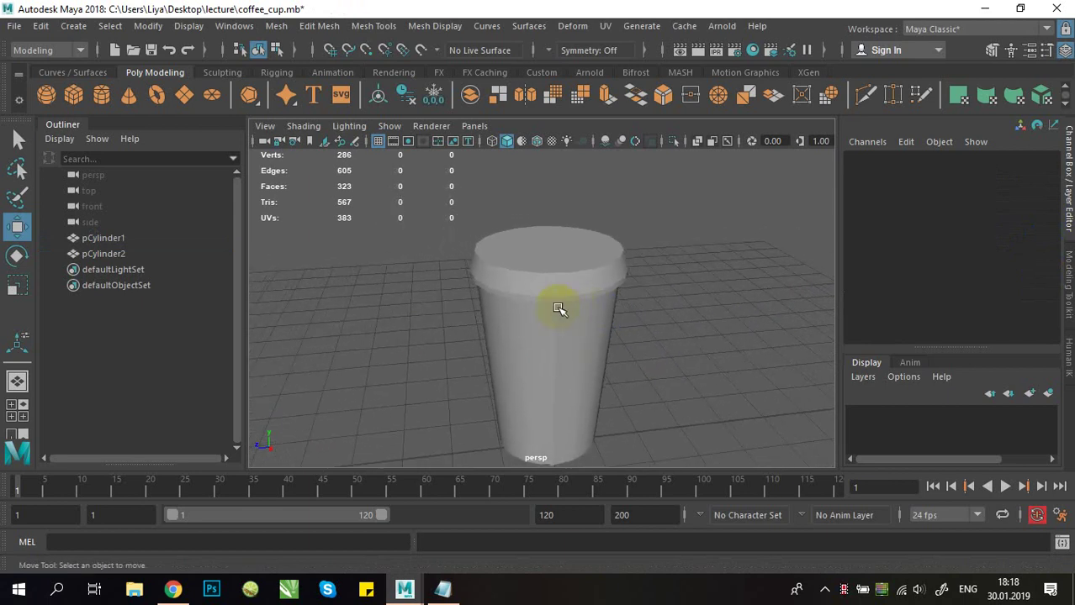
{"action": "left_click_drag", "start_coordinate": [561, 310], "coordinate": [557, 285], "text": "alt"}
{"action": "scroll", "coordinate": [593, 298], "scroll_direction": "up", "scroll_amount": 3}
{"action": "middle_click_drag", "start_coordinate": [600, 302], "coordinate": [596, 364], "text": "alt"}
{"action": "scroll", "coordinate": [596, 370], "scroll_direction": "up", "scroll_amount": 5}
{"action": "scroll", "coordinate": [597, 370], "scroll_direction": "up", "scroll_amount": 2}
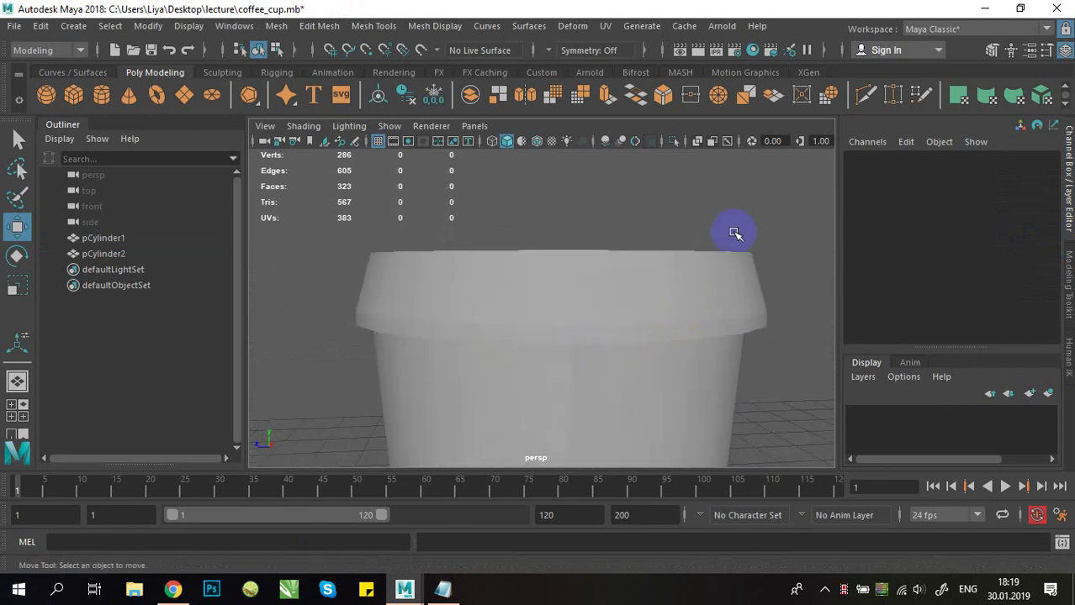
{"action": "mouse_move", "coordinate": [612, 252]}
{"action": "left_mouse_down", "text": "alt"}
{"action": "mouse_move", "coordinate": [602, 279]}
{"action": "mouse_move", "coordinate": [599, 260]}
{"action": "left_mouse_up", "text": "alt"}
{"action": "right_click_drag", "start_coordinate": [599, 261], "coordinate": [652, 271], "text": "alt"}
{"action": "left_click", "coordinate": [689, 279]}
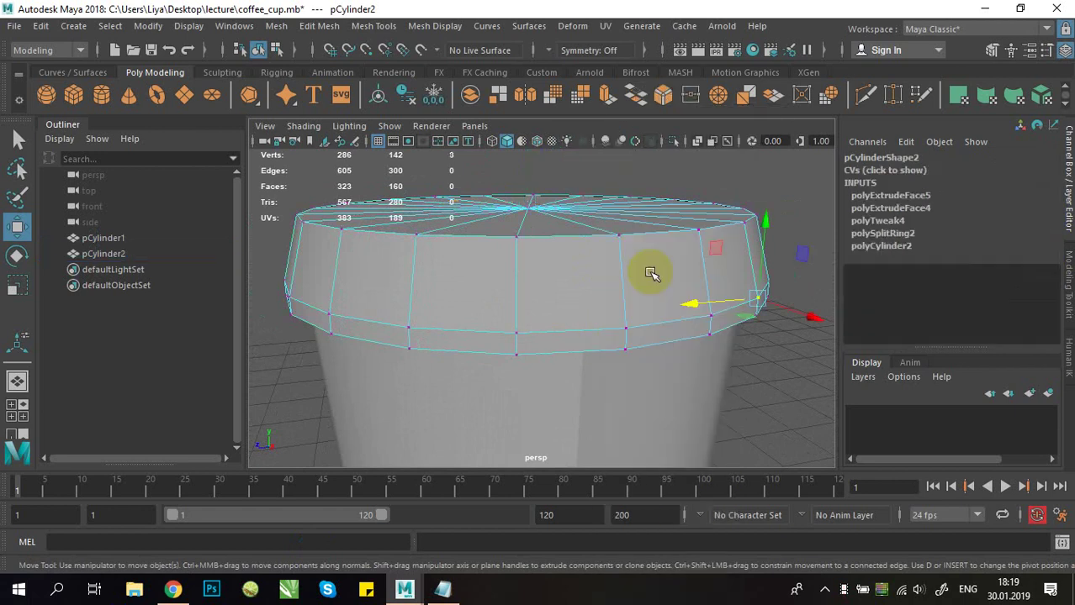
Step: Merge the overlapping vertices at one corner of the lid's rim, just above its bottom edge, to their center
{"action": "left_click", "coordinate": [626, 329]}
{"action": "left_click_drag", "start_coordinate": [647, 337], "coordinate": [537, 375], "text": "alt"}
{"action": "right_click_drag", "start_coordinate": [536, 375], "coordinate": [586, 386], "text": "alt"}
{"action": "left_click_drag", "start_coordinate": [586, 385], "coordinate": [413, 333], "text": "alt"}
{"action": "right_click_drag", "start_coordinate": [414, 333], "coordinate": [445, 344], "text": "alt"}
{"action": "left_click_drag", "start_coordinate": [445, 345], "coordinate": [631, 367], "text": "alt"}
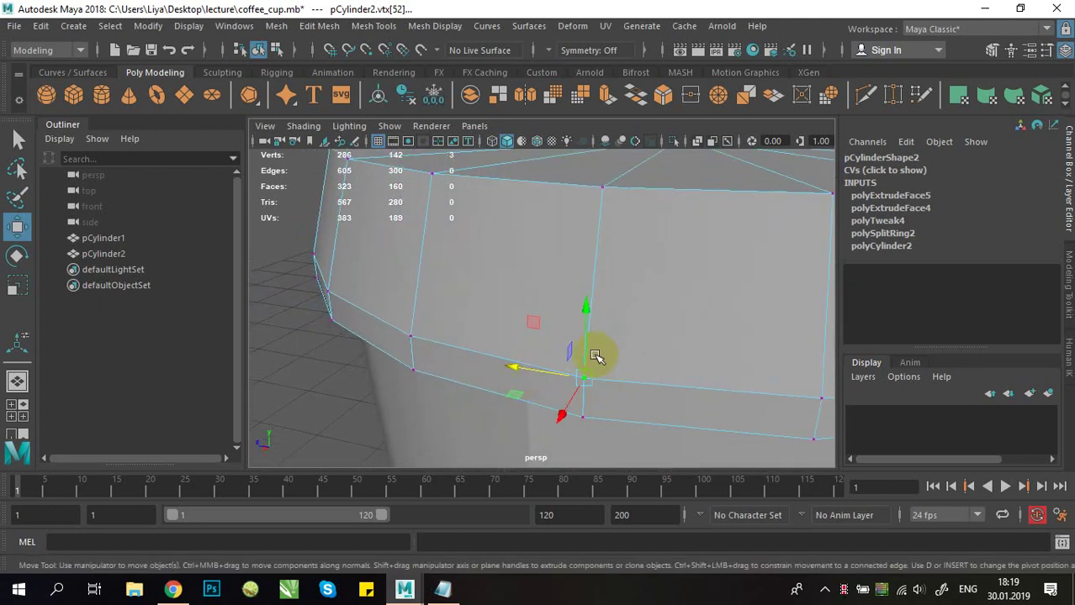
{"action": "right_click_drag", "start_coordinate": [599, 352], "coordinate": [586, 270], "text": "shift"}
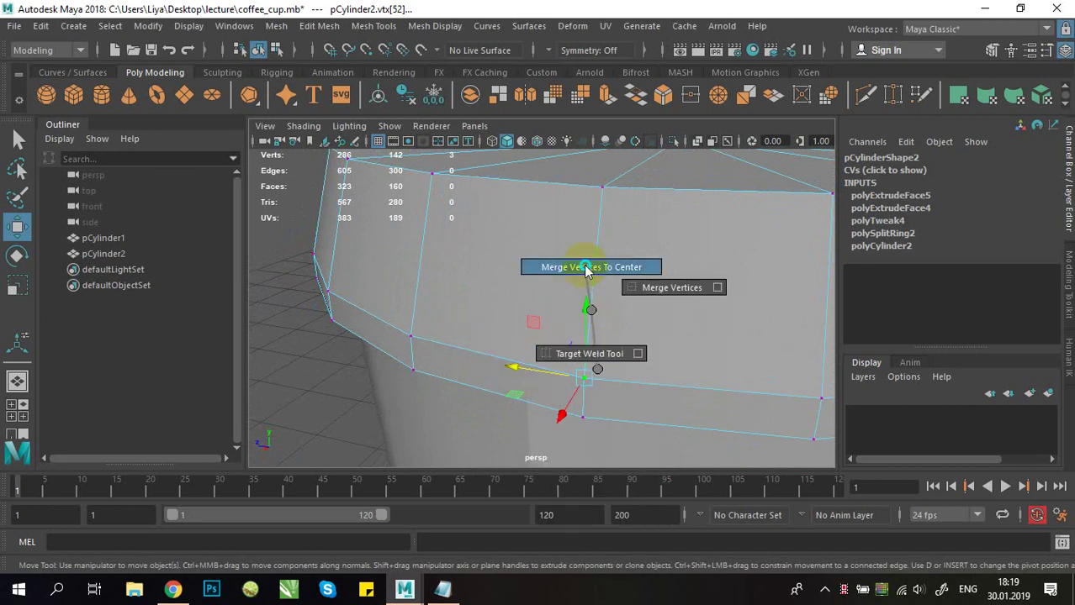
{"action": "right_click_drag", "start_coordinate": [586, 271], "coordinate": [585, 264], "text": "shift"}
{"action": "left_click_drag", "start_coordinate": [636, 348], "coordinate": [550, 368], "text": "alt"}
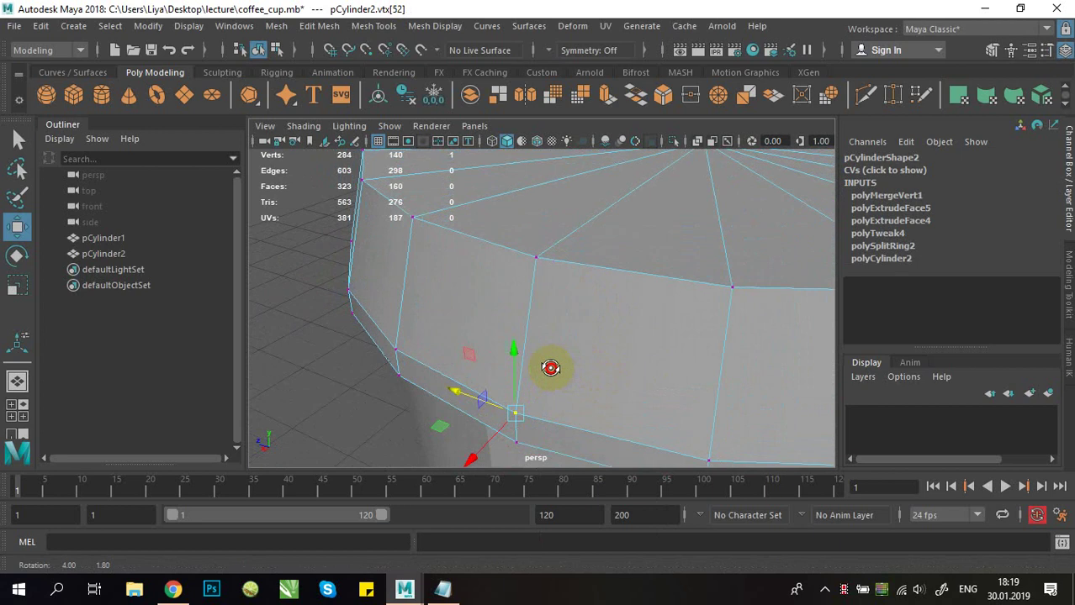
{"action": "left_click_drag", "start_coordinate": [454, 330], "coordinate": [558, 406], "text": "alt"}
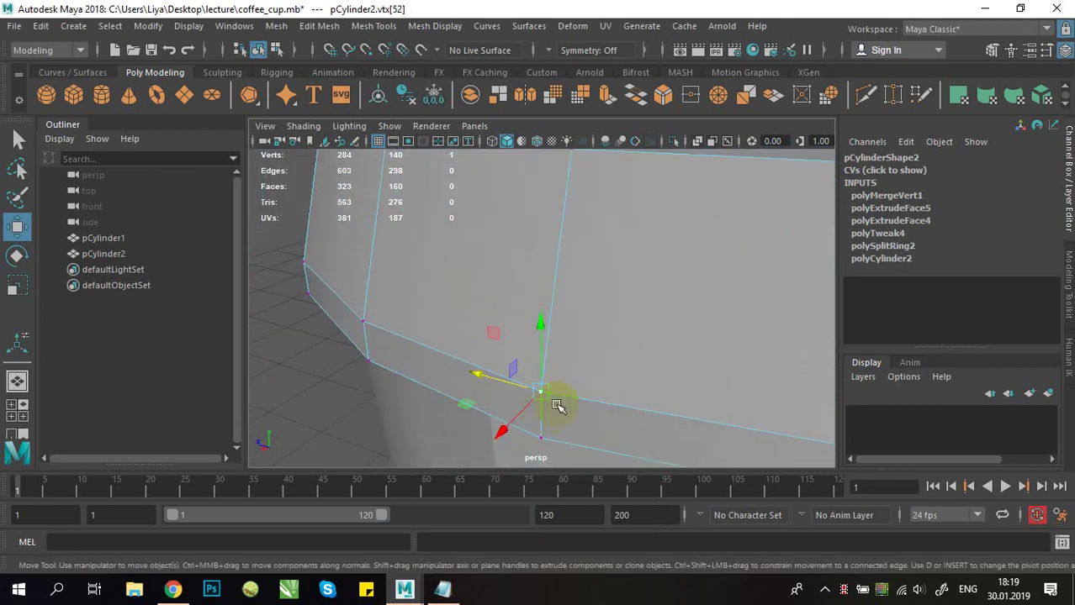
Step: Try merging the cleaned rim vertex with the lid's top-edge vertex above it to their center, and undo that merge
{"action": "left_click_drag", "start_coordinate": [583, 370], "coordinate": [555, 280], "text": "alt"}
{"action": "left_click", "coordinate": [555, 190], "text": "shift"}
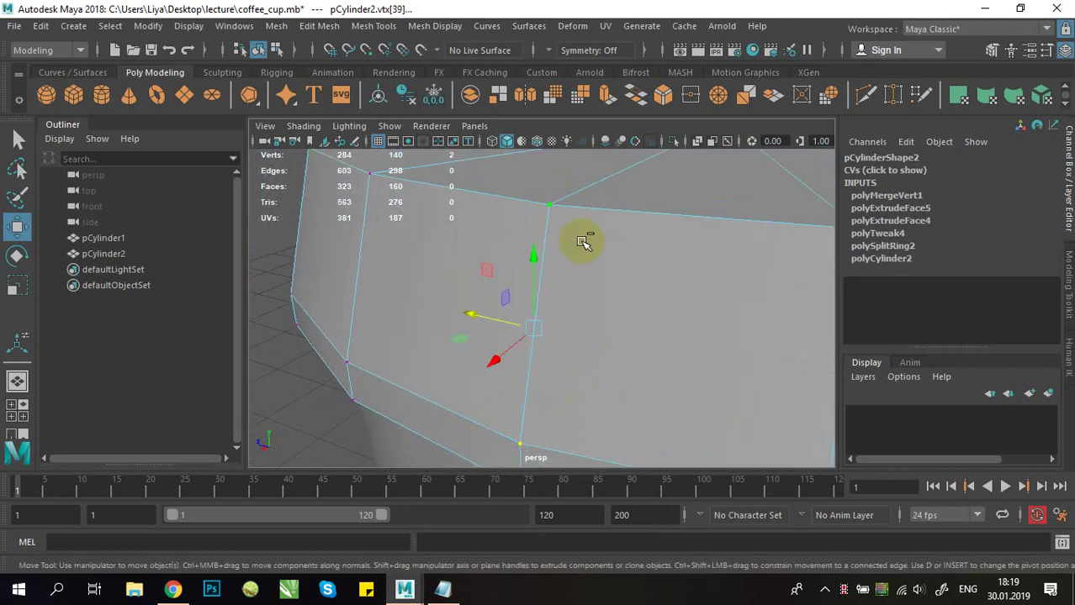
{"action": "right_click_drag", "start_coordinate": [607, 339], "coordinate": [595, 240], "text": "shift"}
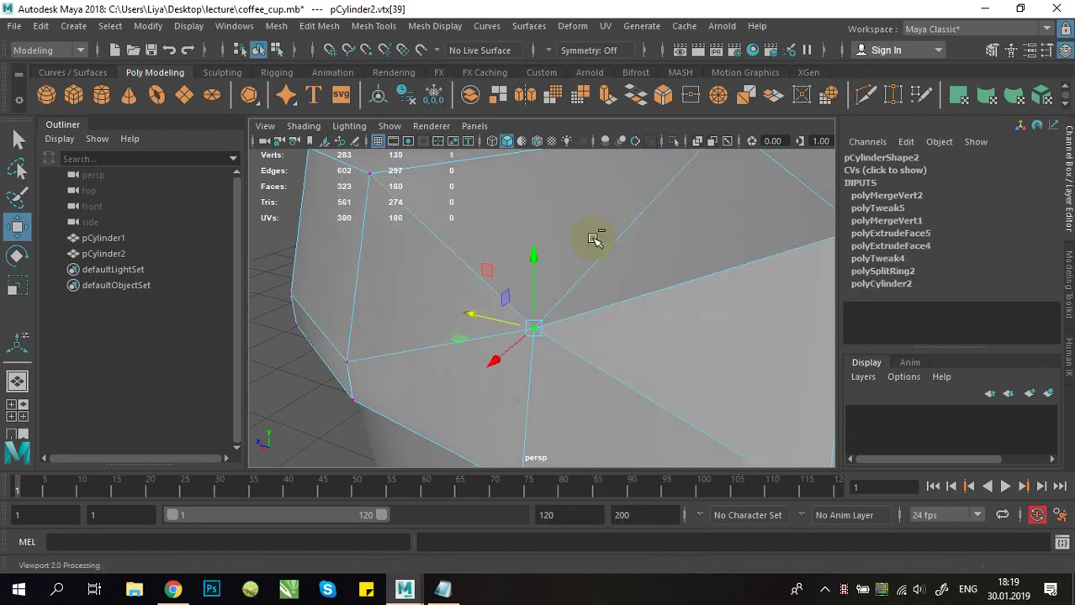
{"action": "left_click_drag", "start_coordinate": [565, 382], "coordinate": [585, 261], "text": "alt"}
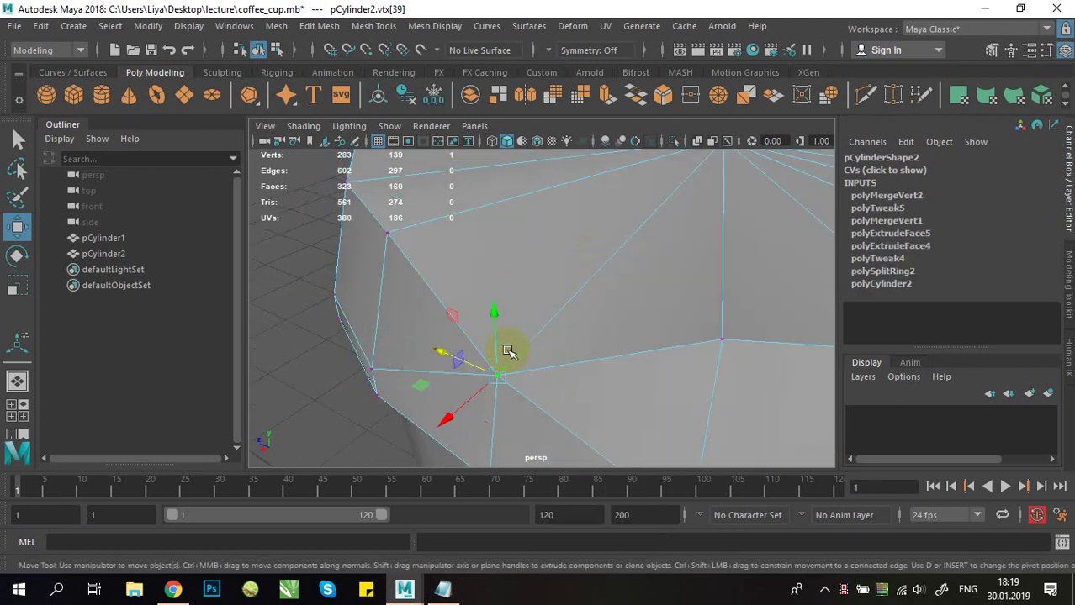
{"action": "left_click_drag", "start_coordinate": [508, 351], "coordinate": [608, 334], "text": "alt"}
{"action": "key", "text": "ctrl+z"}
Step: Merge the overlapping vertices at the neighbouring corner of the lid's upper rim line to their center
{"action": "left_click_drag", "start_coordinate": [563, 366], "coordinate": [643, 376], "text": "alt"}
{"action": "scroll", "coordinate": [650, 376], "scroll_direction": "up", "scroll_amount": 3}
{"action": "middle_click_drag", "start_coordinate": [733, 401], "coordinate": [573, 326], "text": "alt"}
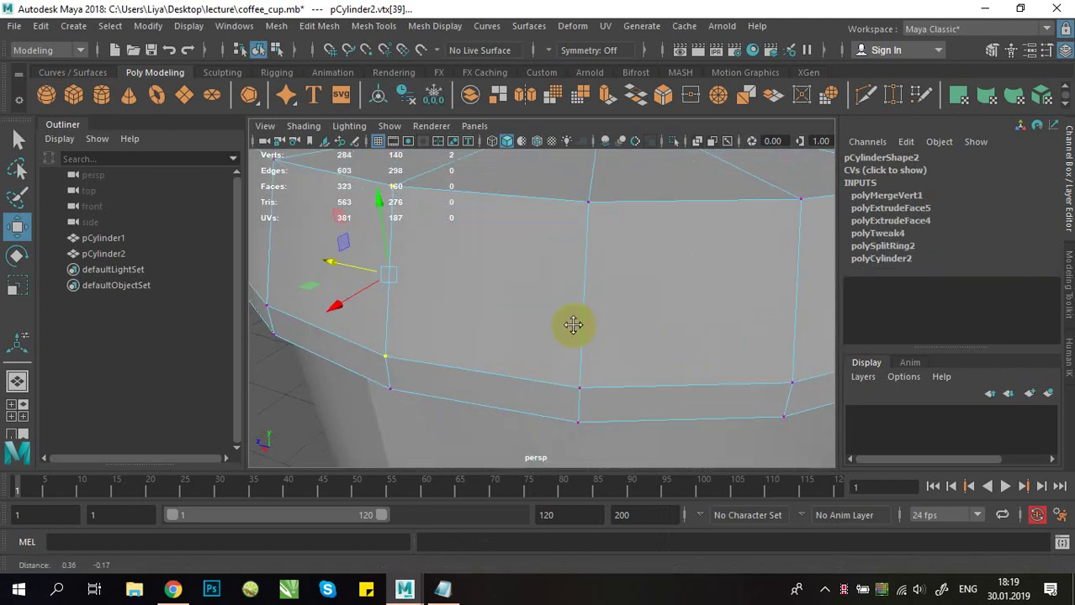
{"action": "left_click_drag", "start_coordinate": [545, 343], "coordinate": [606, 396]}
{"action": "scroll", "coordinate": [692, 389], "scroll_direction": "down", "scroll_amount": 3}
{"action": "left_click_drag", "start_coordinate": [681, 387], "coordinate": [557, 367], "text": "alt"}
{"action": "scroll", "coordinate": [557, 378], "scroll_direction": "up", "scroll_amount": 2}
{"action": "middle_click_drag", "start_coordinate": [554, 393], "coordinate": [603, 365], "text": "alt"}
{"action": "scroll", "coordinate": [617, 409], "scroll_direction": "up", "scroll_amount": 3}
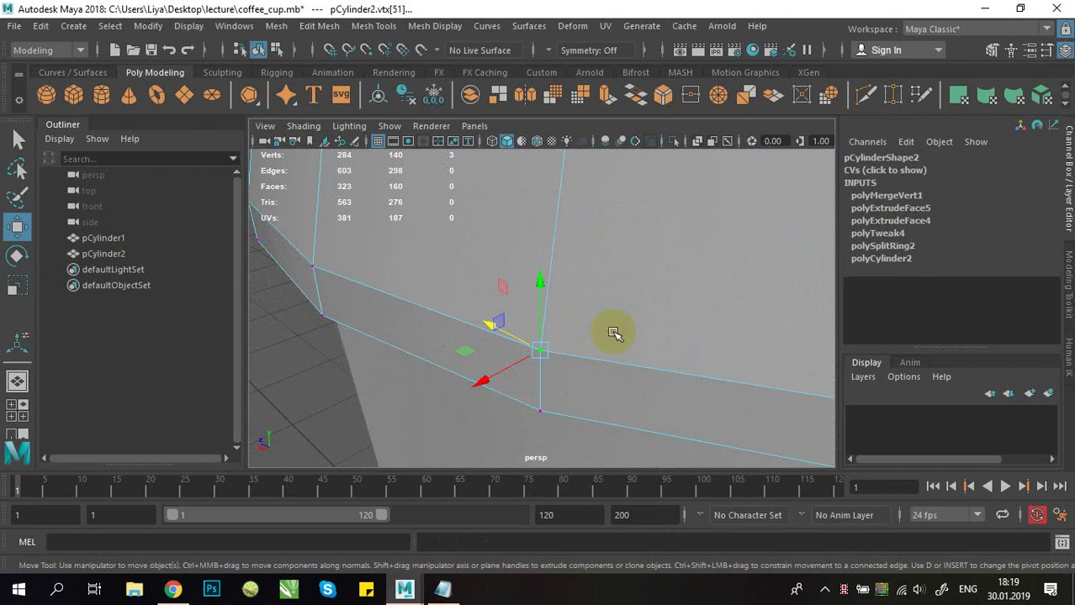
{"action": "right_click_drag", "start_coordinate": [554, 362], "coordinate": [544, 202], "text": "shift"}
Step: Merge the overlapping vertices at the third consecutive corner of the lid's upper rim line to their center
{"action": "left_click_drag", "start_coordinate": [682, 328], "coordinate": [756, 353], "text": "alt"}
{"action": "middle_click_drag", "start_coordinate": [756, 354], "coordinate": [602, 336], "text": "alt"}
{"action": "left_click_drag", "start_coordinate": [530, 328], "coordinate": [450, 356]}
{"action": "scroll", "coordinate": [450, 356], "scroll_direction": "down", "scroll_amount": 4}
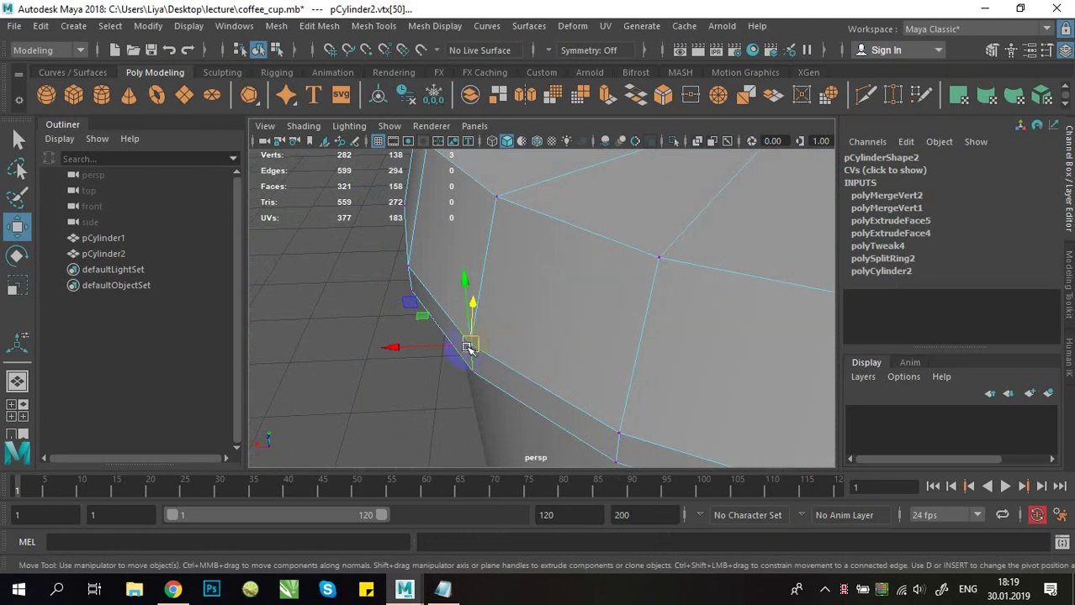
{"action": "right_click_drag", "start_coordinate": [486, 345], "coordinate": [486, 347], "text": "shift"}
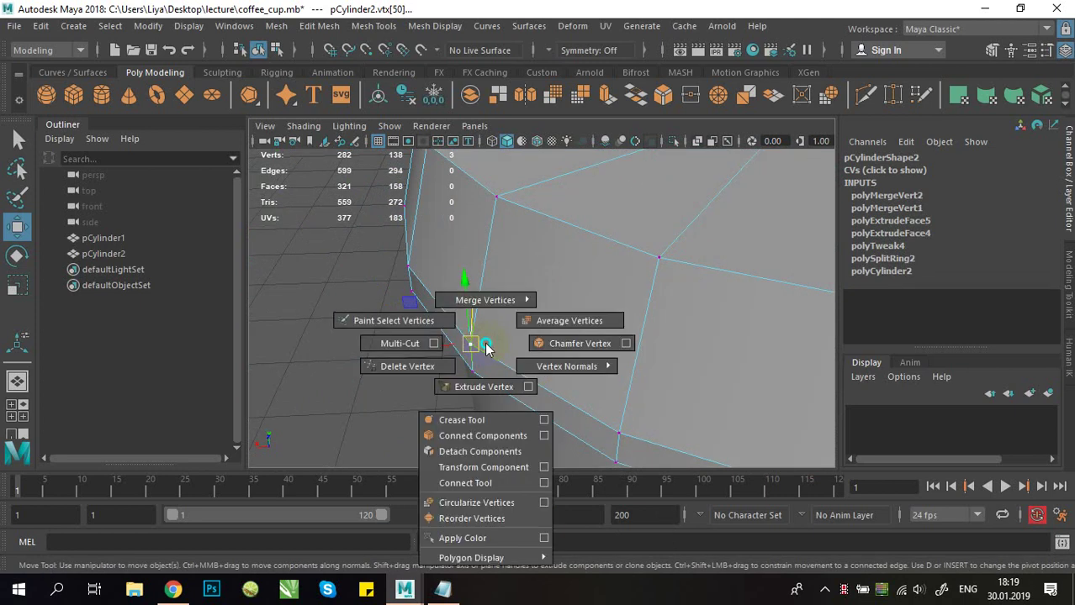
{"action": "right_click_drag", "start_coordinate": [482, 308], "coordinate": [485, 251]}
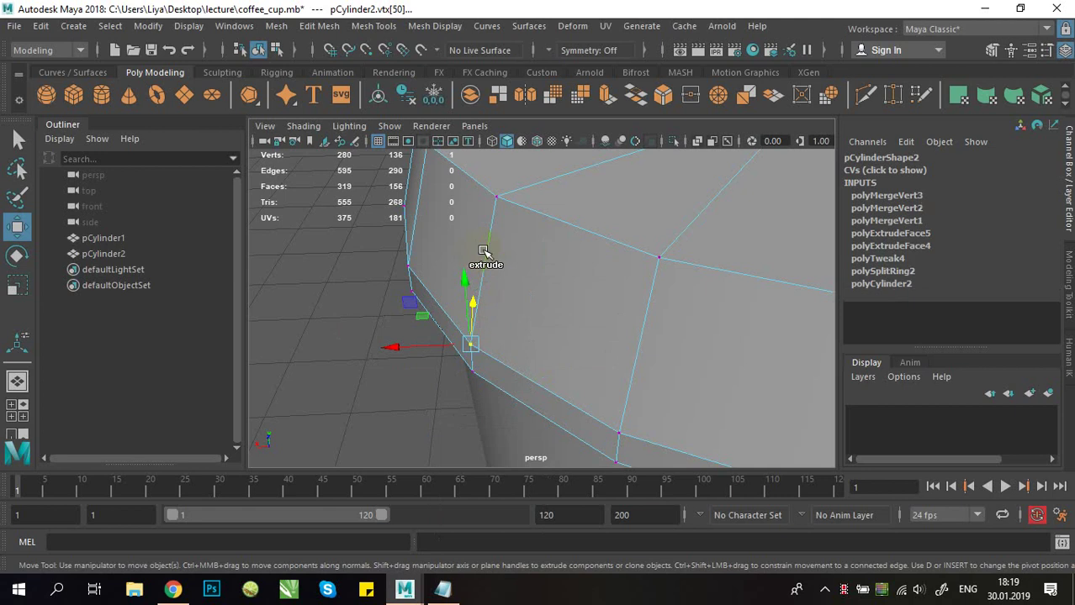
Step: Select the overlapping vertices at the fourth consecutive rim corner and repeat the merge to center on them
{"action": "middle_click_drag", "start_coordinate": [648, 409], "coordinate": [611, 377], "text": "alt"}
{"action": "left_click_drag", "start_coordinate": [576, 378], "coordinate": [611, 414]}
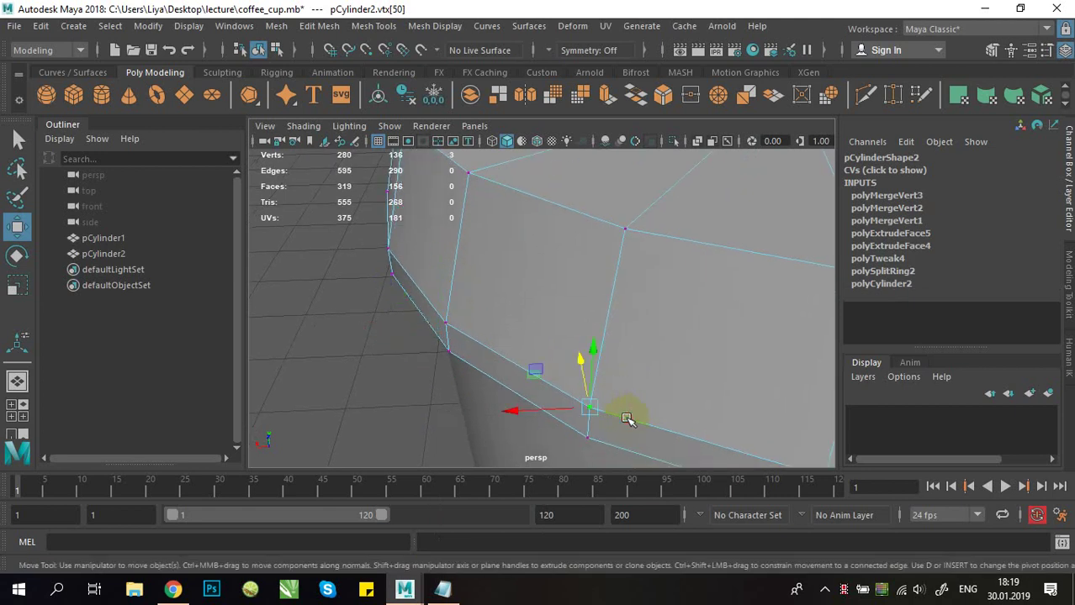
{"action": "middle_click_drag", "start_coordinate": [655, 416], "coordinate": [609, 376], "text": "alt"}
{"action": "left_click_drag", "start_coordinate": [610, 377], "coordinate": [582, 383], "text": "alt"}
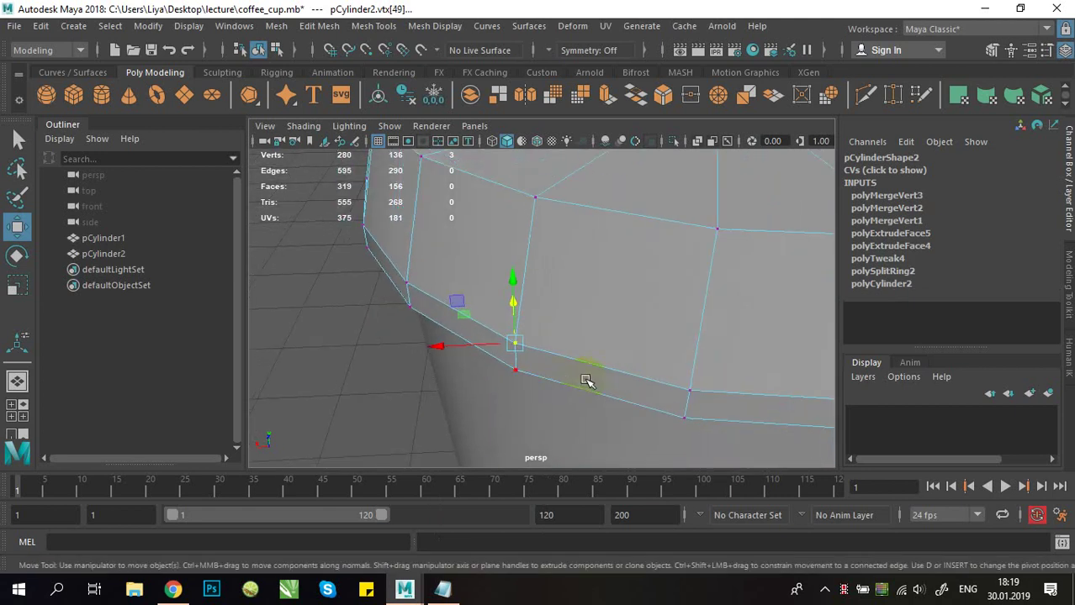
{"action": "scroll", "coordinate": [587, 355], "scroll_direction": "down", "scroll_amount": 2}
{"action": "scroll", "coordinate": [587, 355], "scroll_direction": "up", "scroll_amount": 2}
{"action": "key", "text": "g"}
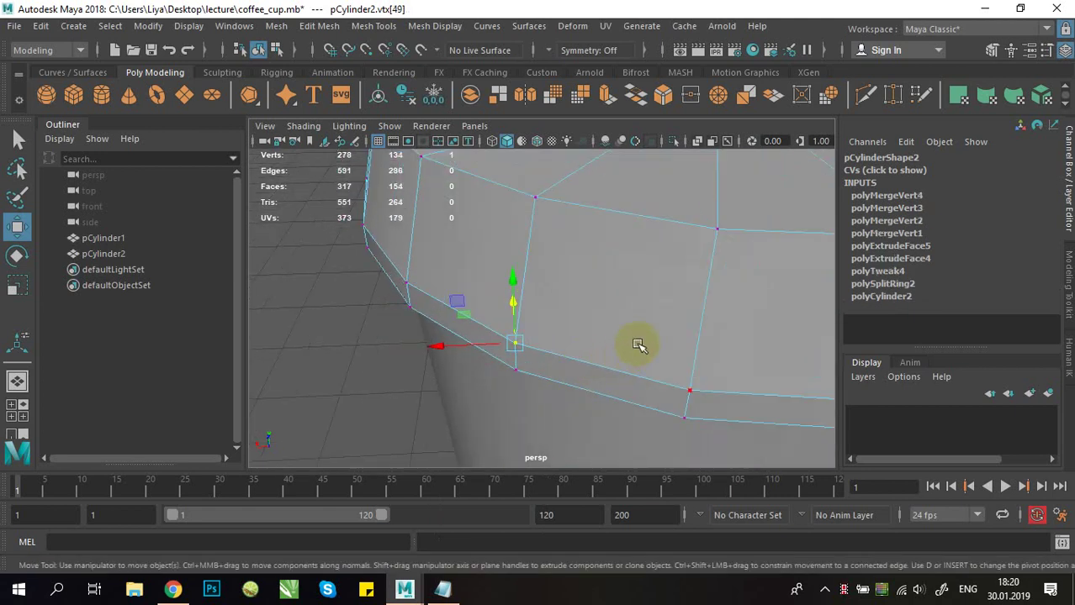
Step: Select the overlapping vertices at the fifth consecutive corner of the lid's upper rim line
{"action": "left_click_drag", "start_coordinate": [709, 398], "coordinate": [710, 399]}
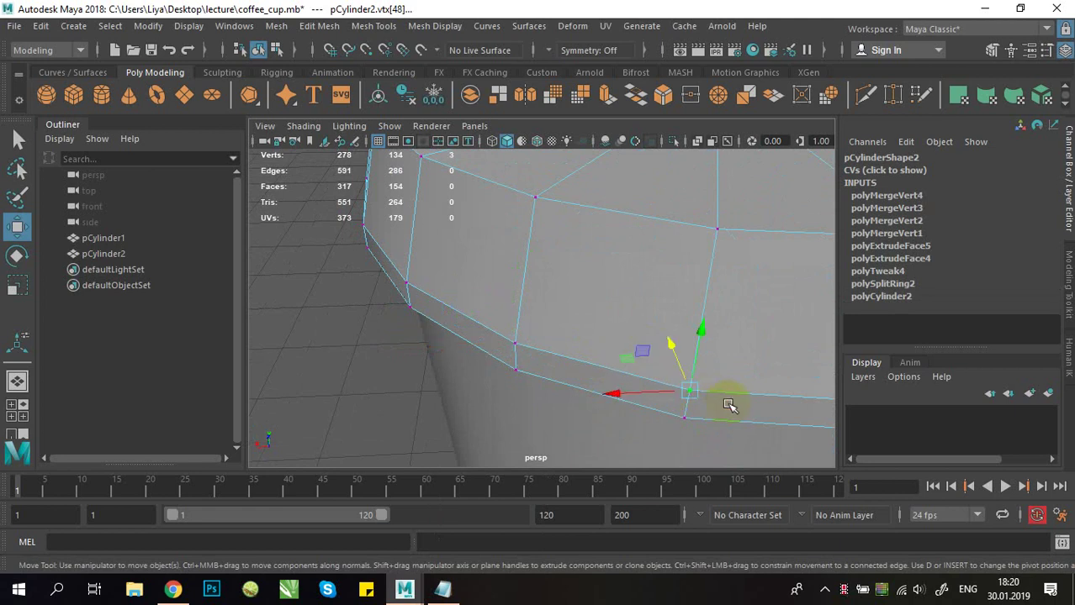
Step: Merge the doubled vertices at the selected corner of the lid's lower edge and the adjacent one, displaying the model in wireframe
{"action": "right_click_drag", "start_coordinate": [727, 403], "coordinate": [739, 384]}
{"action": "left_click_drag", "start_coordinate": [739, 384], "coordinate": [551, 377], "text": "alt"}
{"action": "left_click_drag", "start_coordinate": [551, 377], "coordinate": [531, 206], "text": "alt"}
{"action": "left_click", "coordinate": [492, 144]}
{"action": "mouse_move", "coordinate": [587, 271]}
{"action": "left_mouse_down", "text": "alt"}
{"action": "mouse_move", "coordinate": [511, 307]}
{"action": "mouse_move", "coordinate": [578, 273]}
{"action": "left_mouse_up", "text": "alt"}
{"action": "middle_click_drag", "start_coordinate": [631, 314], "coordinate": [609, 293], "text": "alt"}
{"action": "left_click_drag", "start_coordinate": [610, 292], "coordinate": [528, 312], "text": "alt"}
{"action": "key", "text": "g"}
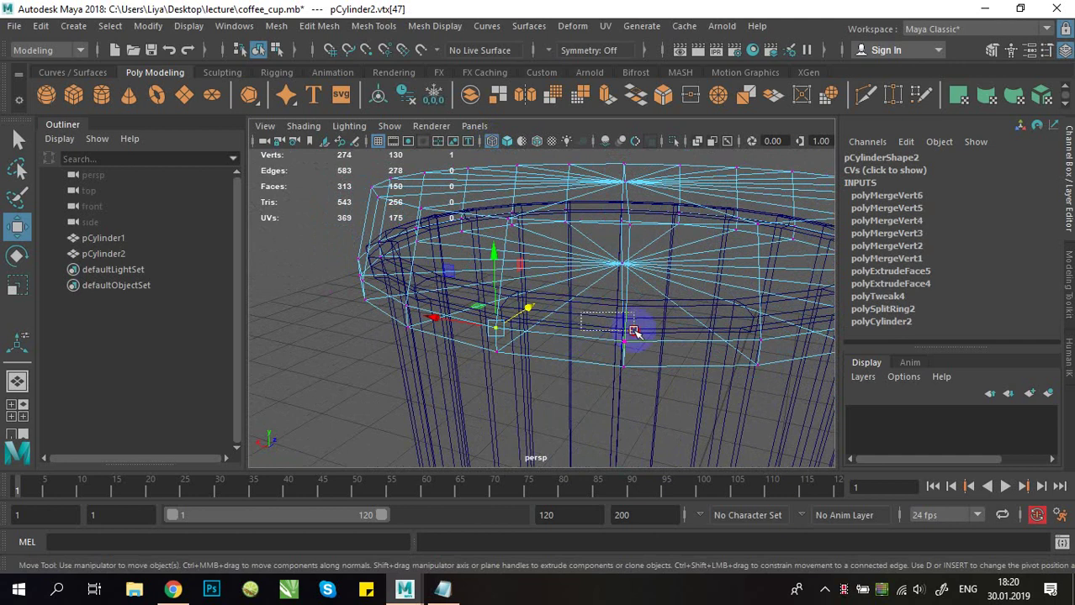
Step: Merge the next doubled vertex pairs one by one along the lid's lower edge, undoing the accidental vertex move
{"action": "left_click_drag", "start_coordinate": [634, 330], "coordinate": [664, 347]}
{"action": "key", "text": "g"}
{"action": "left_click_drag", "start_coordinate": [717, 313], "coordinate": [527, 350]}
{"action": "key", "text": "g"}
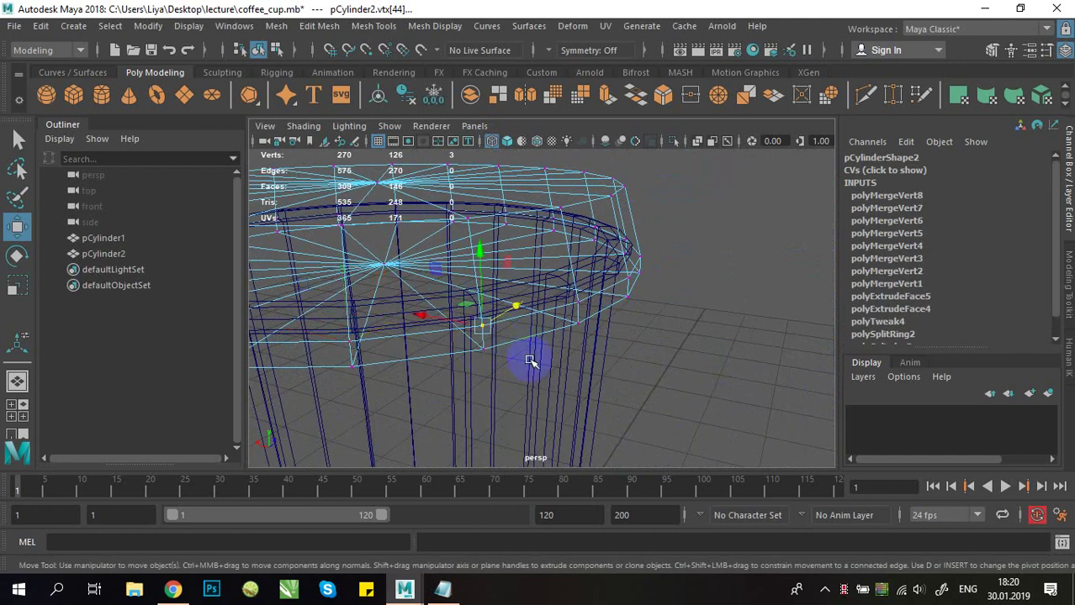
{"action": "right_click_drag", "start_coordinate": [530, 362], "coordinate": [558, 271], "text": "shift"}
{"action": "key", "text": "g"}
{"action": "left_click_drag", "start_coordinate": [604, 309], "coordinate": [568, 295]}
{"action": "left_click_drag", "start_coordinate": [633, 240], "coordinate": [702, 318], "text": "ctrl"}
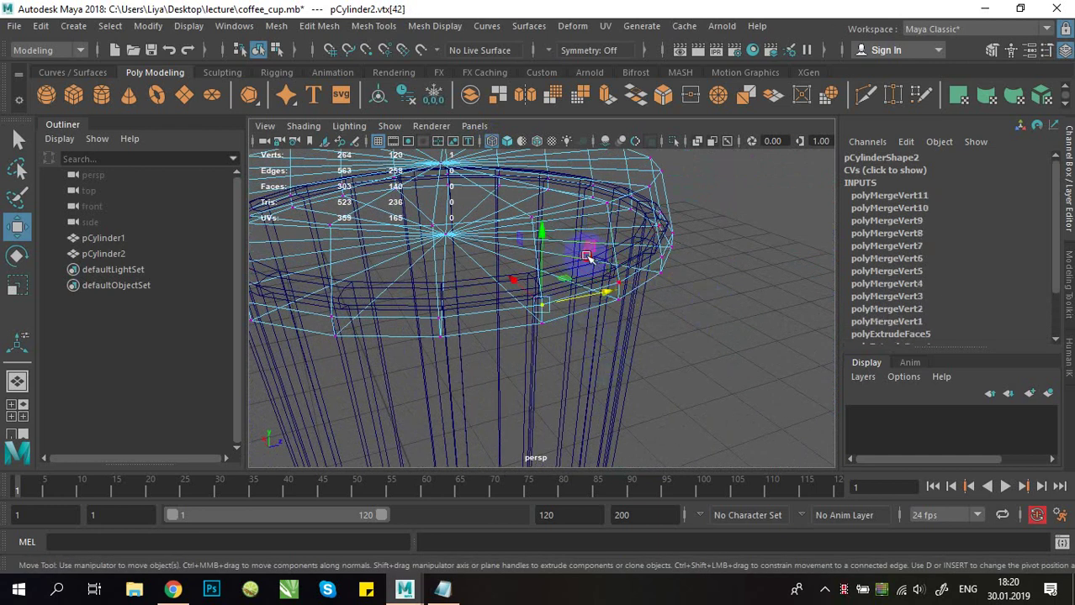
{"action": "left_click_drag", "start_coordinate": [587, 257], "coordinate": [628, 283]}
{"action": "key", "text": "ctrl+z"}
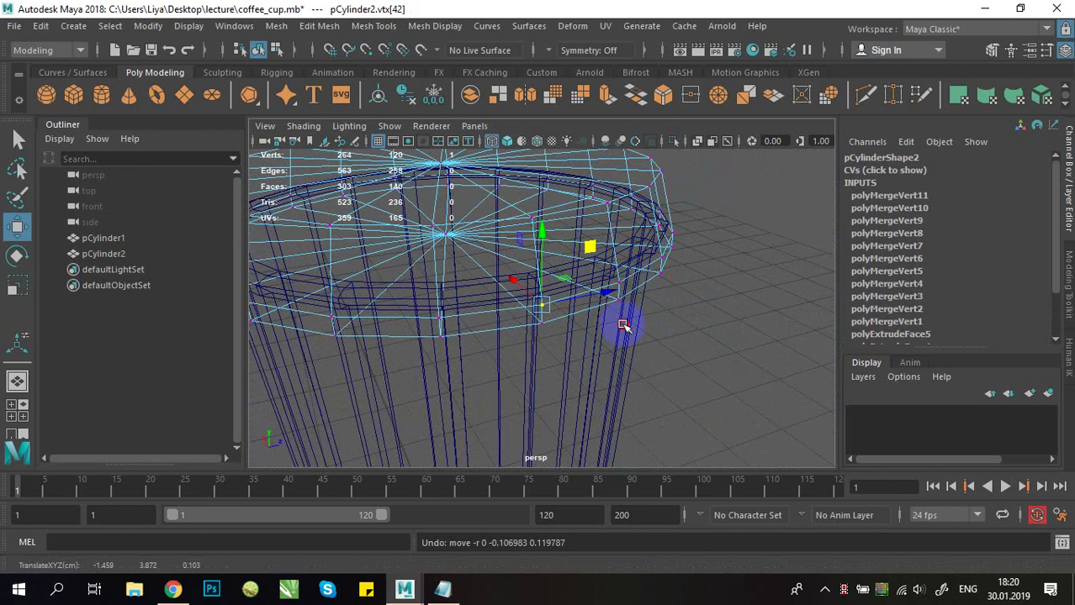
Step: Continue around the lid, merging each doubled vertex pair on the adjoining side of its lower edge
{"action": "left_click_drag", "start_coordinate": [622, 326], "coordinate": [685, 283], "text": "alt"}
{"action": "left_click", "coordinate": [580, 292]}
{"action": "key", "text": "g"}
{"action": "left_click_drag", "start_coordinate": [773, 251], "coordinate": [597, 298], "text": "alt"}
{"action": "left_click", "coordinate": [693, 326]}
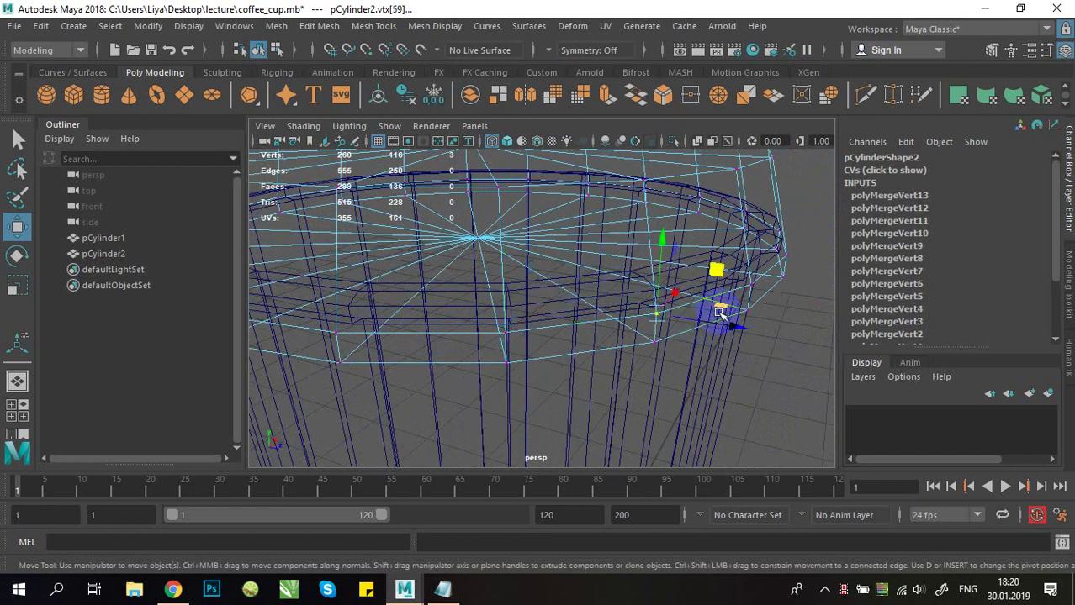
{"action": "left_click_drag", "start_coordinate": [768, 289], "coordinate": [557, 333]}
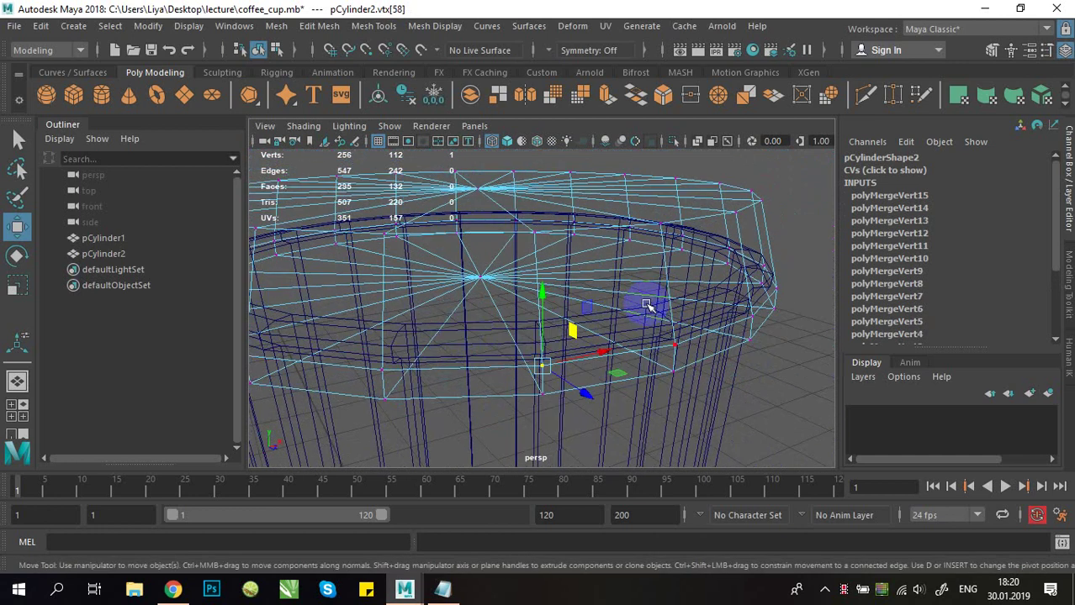
Step: Merge the remaining doubled vertex pairs to complete the loop around the lid's lower edge
{"action": "left_click_drag", "start_coordinate": [658, 332], "coordinate": [694, 357]}
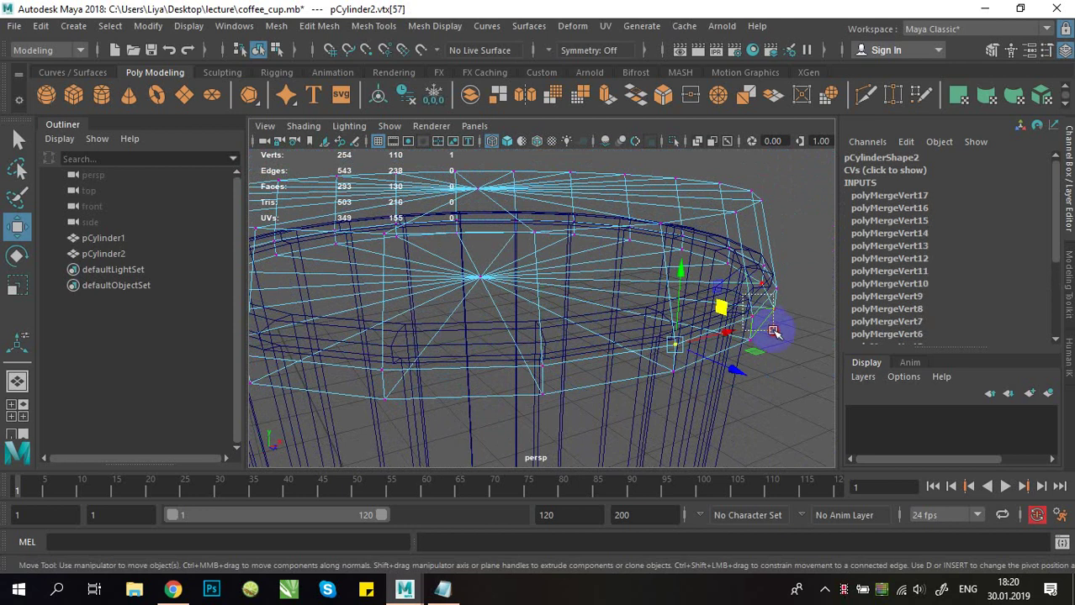
{"action": "left_click_drag", "start_coordinate": [773, 331], "coordinate": [782, 326]}
{"action": "key", "text": "g"}
{"action": "left_click_drag", "start_coordinate": [660, 311], "coordinate": [459, 336], "text": "alt"}
{"action": "middle_click_drag", "start_coordinate": [458, 337], "coordinate": [393, 336], "text": "alt"}
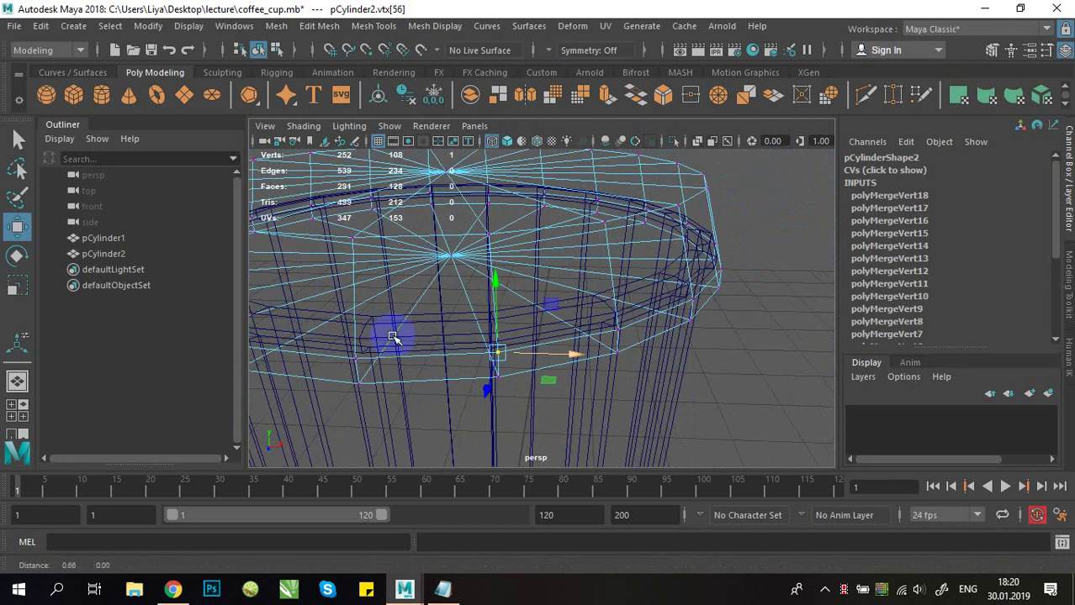
{"action": "left_click_drag", "start_coordinate": [639, 335], "coordinate": [641, 335]}
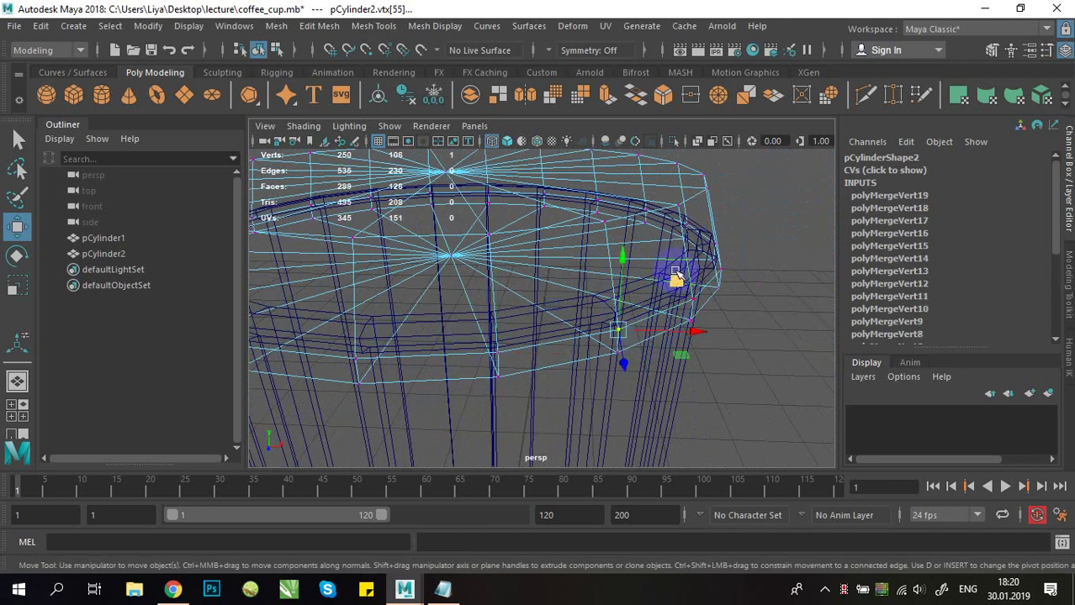
{"action": "mouse_move", "coordinate": [715, 304]}
{"action": "left_mouse_down", "text": "alt"}
{"action": "mouse_move", "coordinate": [686, 328]}
{"action": "mouse_move", "coordinate": [478, 363]}
{"action": "left_mouse_up", "text": "alt"}
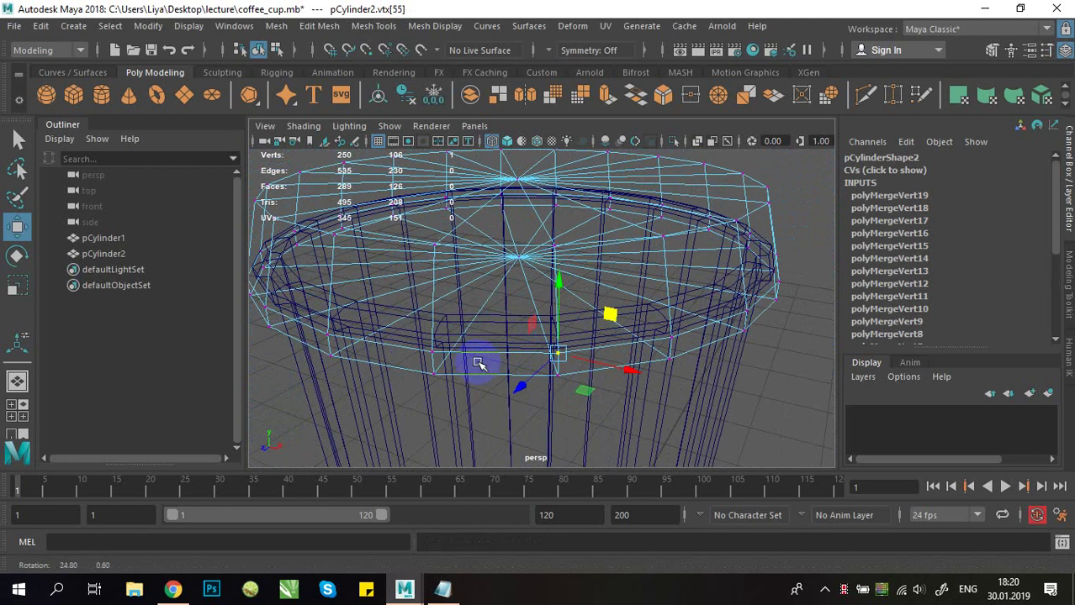
{"action": "left_click_drag", "start_coordinate": [647, 311], "coordinate": [656, 351]}
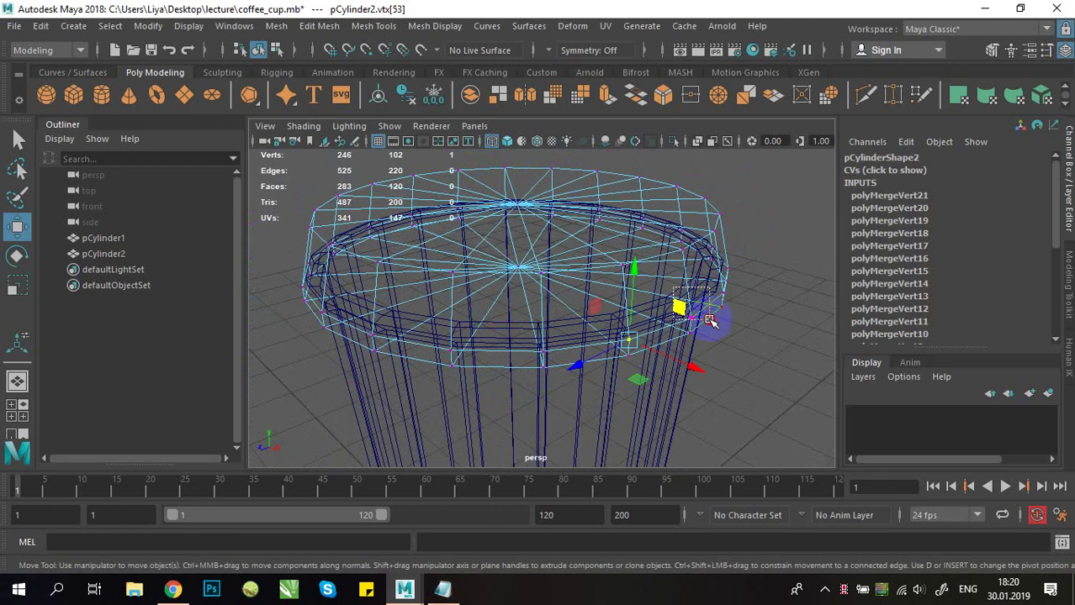
{"action": "left_click_drag", "start_coordinate": [721, 332], "coordinate": [606, 349], "text": "alt"}
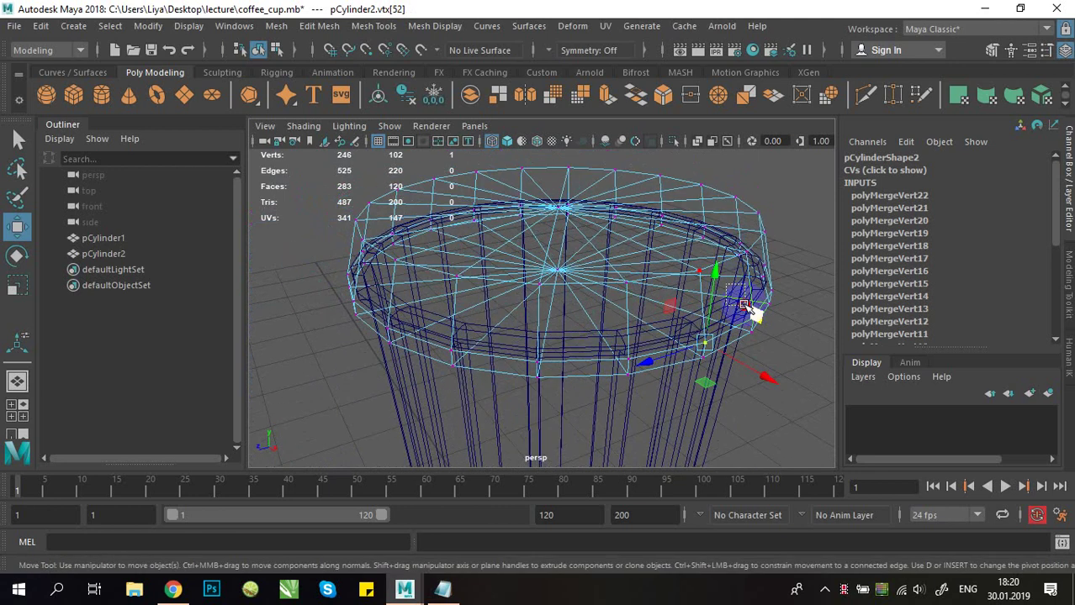
Step: Check the lid's lower edge for unmerged vertices in wireframe and return to smooth shaded display
{"action": "left_click_drag", "start_coordinate": [761, 324], "coordinate": [511, 311], "text": "alt"}
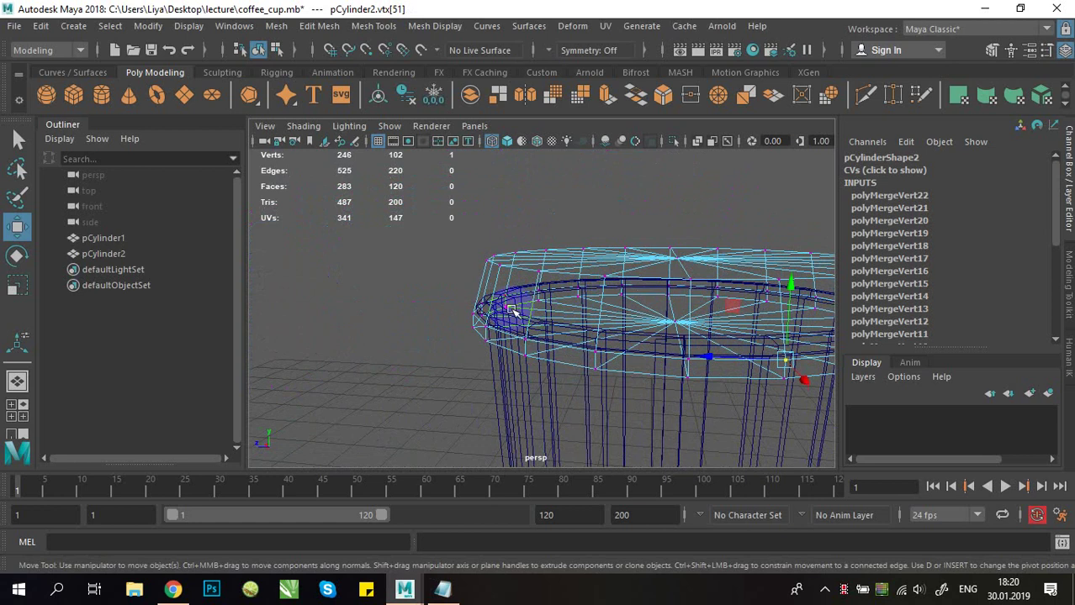
{"action": "left_click_drag", "start_coordinate": [664, 312], "coordinate": [632, 314], "text": "alt"}
{"action": "scroll", "coordinate": [673, 305], "scroll_direction": "down", "scroll_amount": 2}
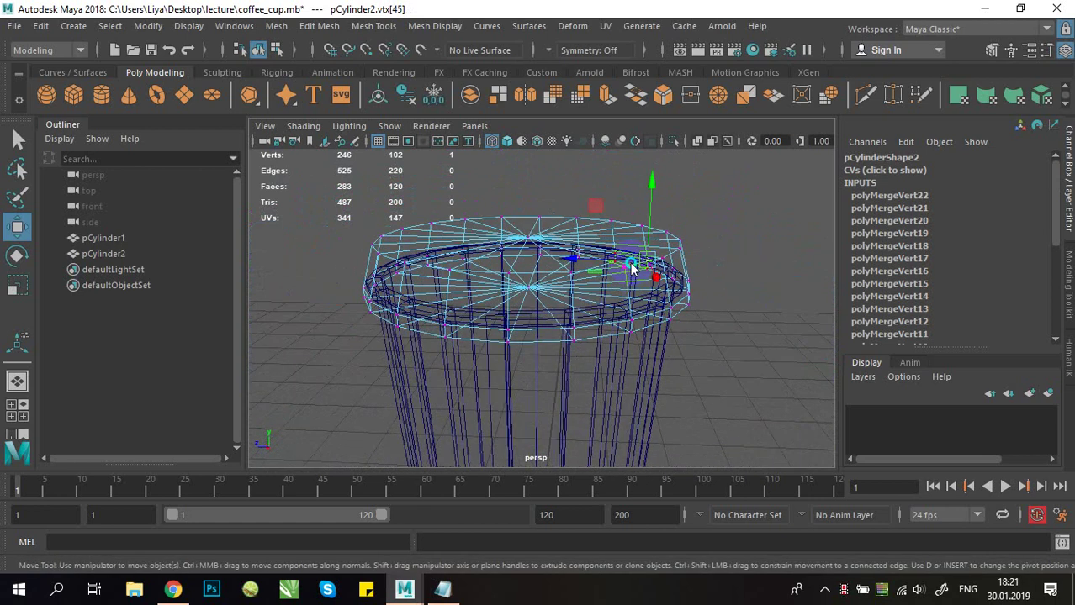
{"action": "right_click_drag", "start_coordinate": [631, 265], "coordinate": [709, 186]}
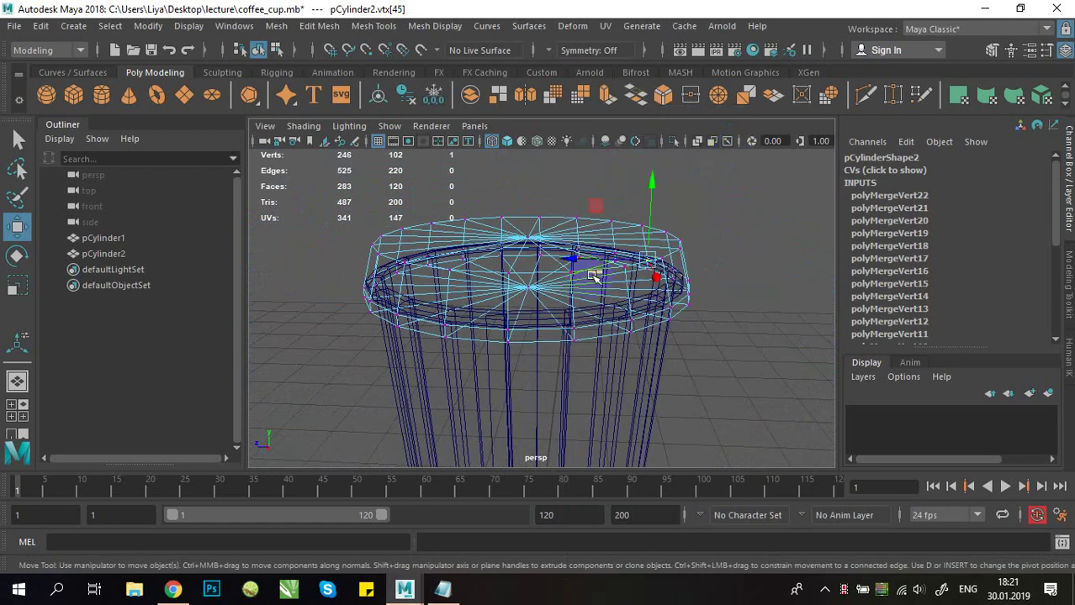
{"action": "key", "text": "5"}
Step: Examine the shaded lid and cup from several sides and distances for flaws along the merged edge
{"action": "left_click_drag", "start_coordinate": [627, 286], "coordinate": [567, 380], "text": "alt"}
{"action": "middle_click_drag", "start_coordinate": [568, 380], "coordinate": [597, 276], "text": "alt"}
{"action": "left_click_drag", "start_coordinate": [597, 276], "coordinate": [689, 317], "text": "alt"}
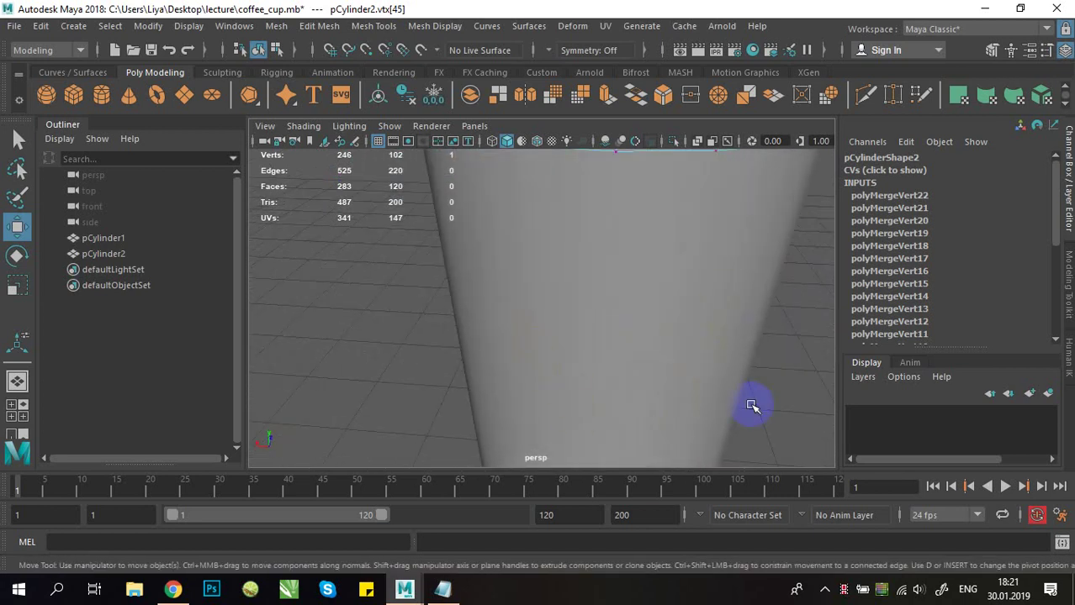
{"action": "left_click_drag", "start_coordinate": [752, 406], "coordinate": [583, 335], "text": "alt"}
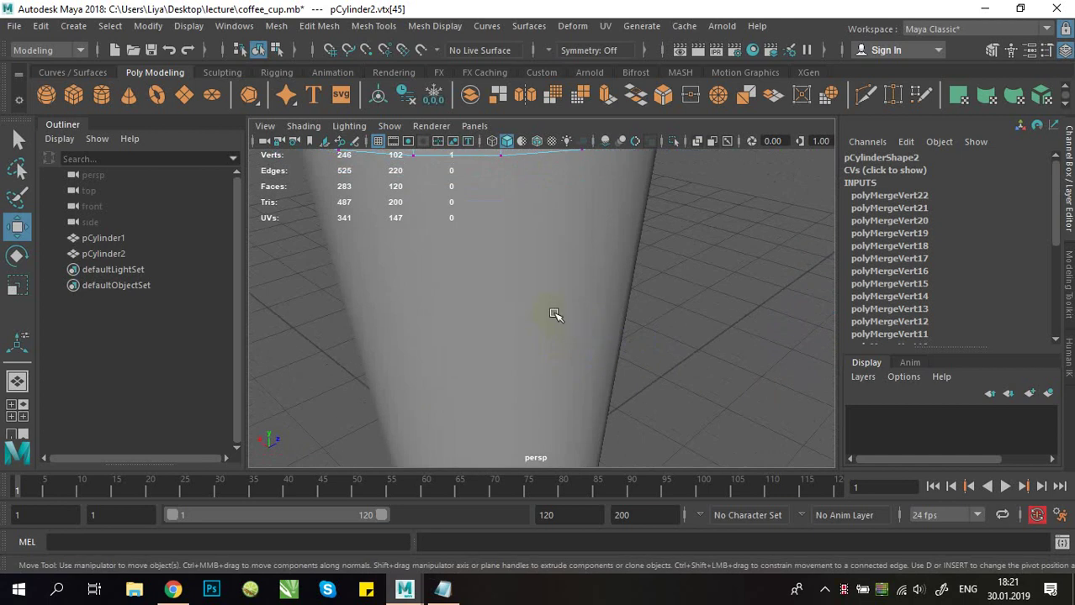
{"action": "right_click_drag", "start_coordinate": [554, 314], "coordinate": [495, 312], "text": "alt"}
{"action": "middle_click_drag", "start_coordinate": [495, 312], "coordinate": [585, 374], "text": "alt"}
{"action": "right_click_drag", "start_coordinate": [586, 375], "coordinate": [686, 367], "text": "alt"}
{"action": "left_click_drag", "start_coordinate": [686, 368], "coordinate": [737, 353], "text": "alt"}
{"action": "right_click_drag", "start_coordinate": [737, 353], "coordinate": [587, 354], "text": "alt"}
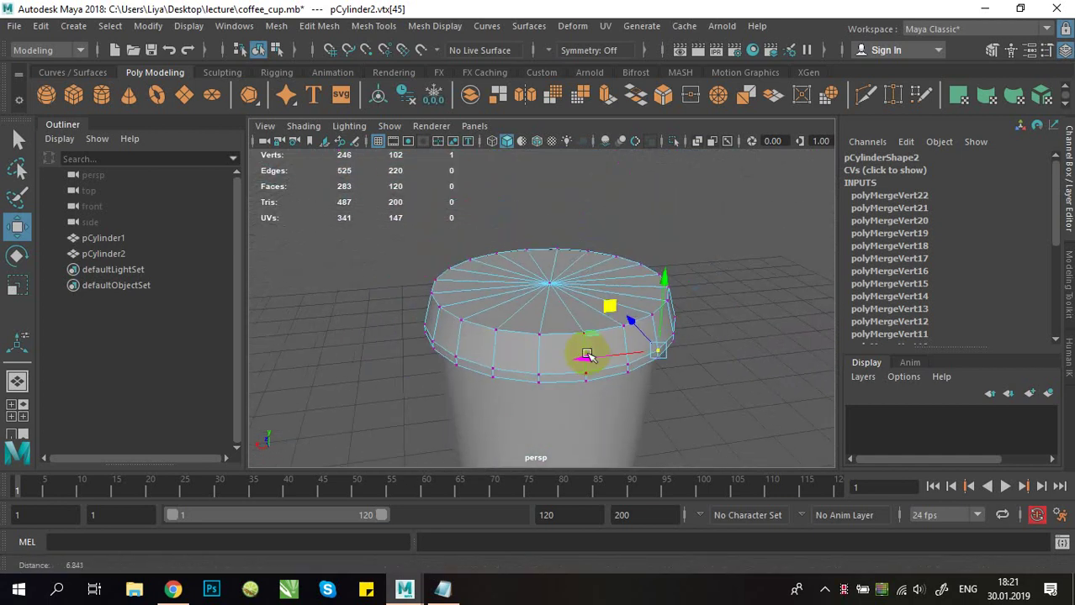
{"action": "left_click_drag", "start_coordinate": [587, 356], "coordinate": [560, 326], "text": "alt"}
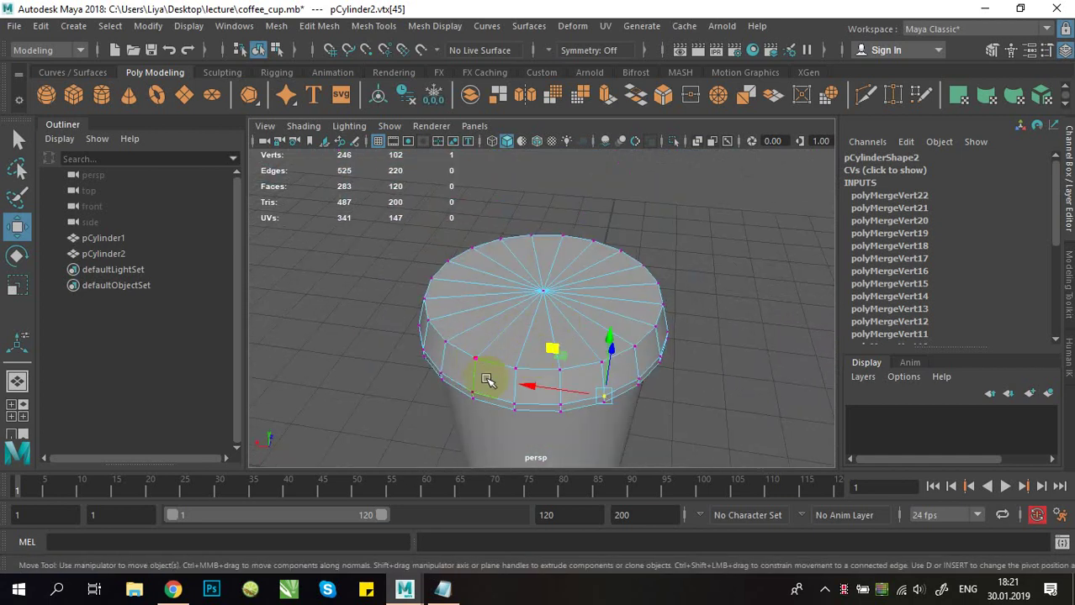
{"action": "left_click_drag", "start_coordinate": [487, 380], "coordinate": [556, 371], "text": "alt"}
{"action": "right_click_drag", "start_coordinate": [556, 372], "coordinate": [689, 336], "text": "alt"}
{"action": "left_click_drag", "start_coordinate": [688, 336], "coordinate": [586, 391], "text": "alt"}
Step: Switch the lid from vertex selection to face selection
{"action": "key", "text": "q"}
{"action": "left_click_drag", "start_coordinate": [600, 307], "coordinate": [580, 290], "text": "alt"}
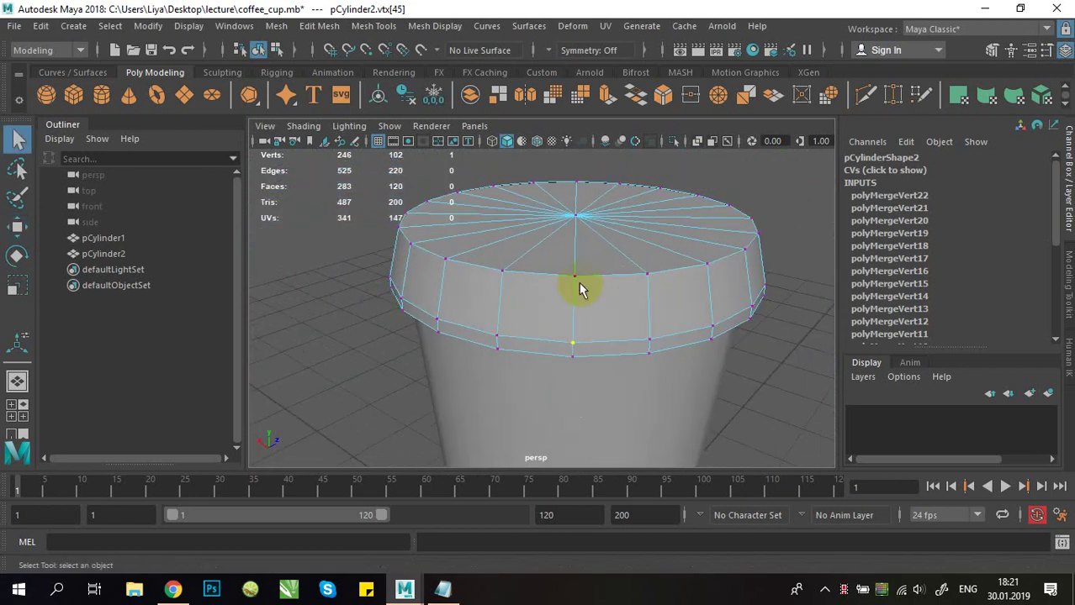
{"action": "right_click_drag", "start_coordinate": [591, 206], "coordinate": [585, 177]}
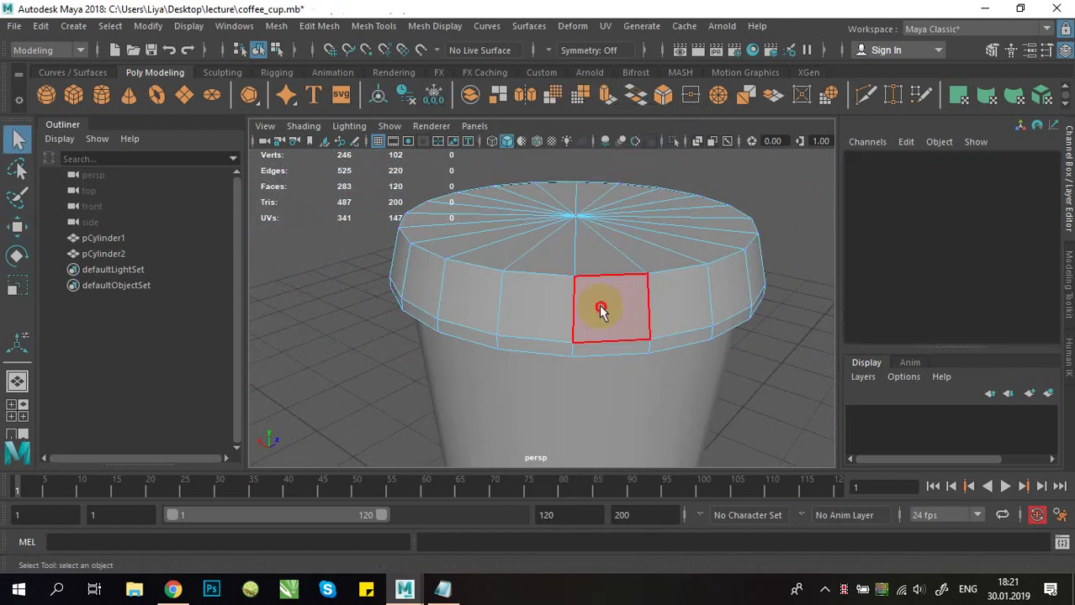
Step: Try pulling one side face of the lid outward to test the mesh, and undo the move
{"action": "left_click", "coordinate": [600, 307]}
{"action": "key", "text": "w"}
{"action": "left_click_drag", "start_coordinate": [646, 328], "coordinate": [389, 334], "text": "alt"}
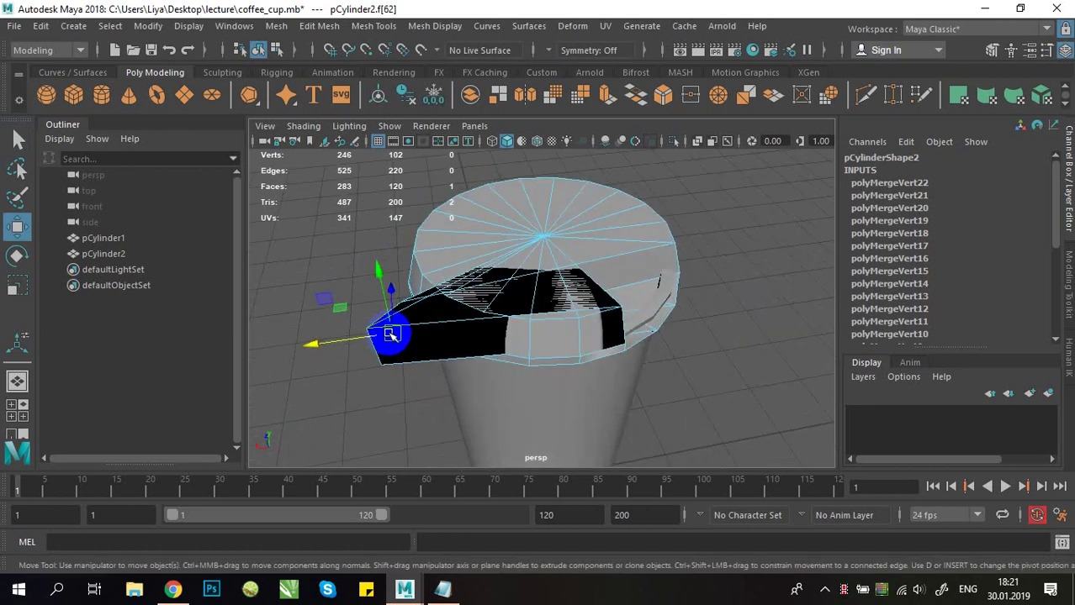
{"action": "left_click_drag", "start_coordinate": [617, 319], "coordinate": [568, 365], "text": "alt"}
{"action": "right_click_drag", "start_coordinate": [569, 365], "coordinate": [620, 360], "text": "alt"}
{"action": "middle_click_drag", "start_coordinate": [621, 360], "coordinate": [707, 386], "text": "alt"}
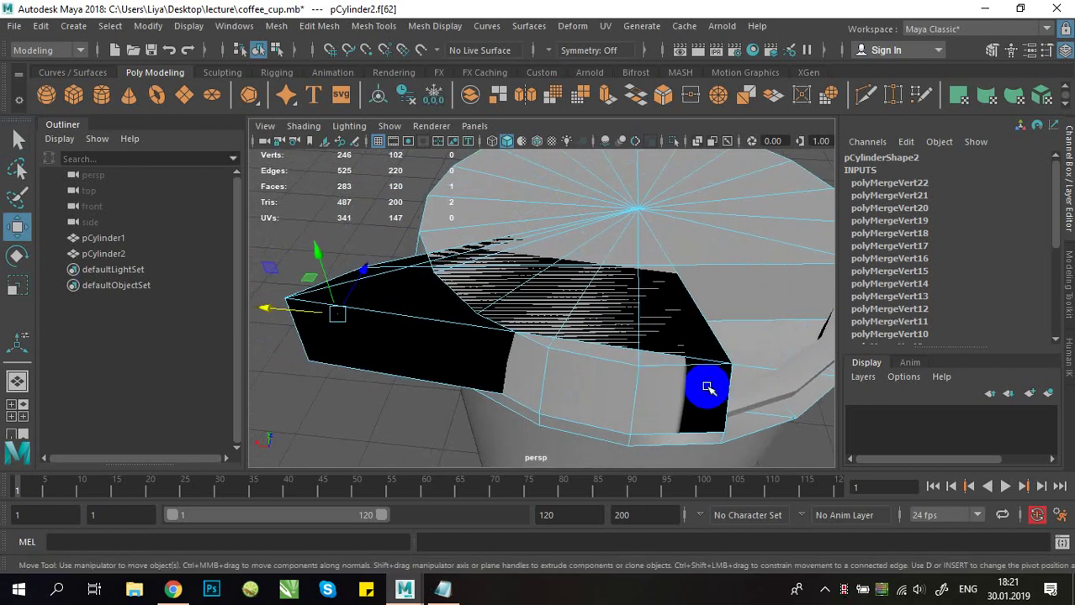
{"action": "left_click_drag", "start_coordinate": [444, 334], "coordinate": [398, 312], "text": "alt"}
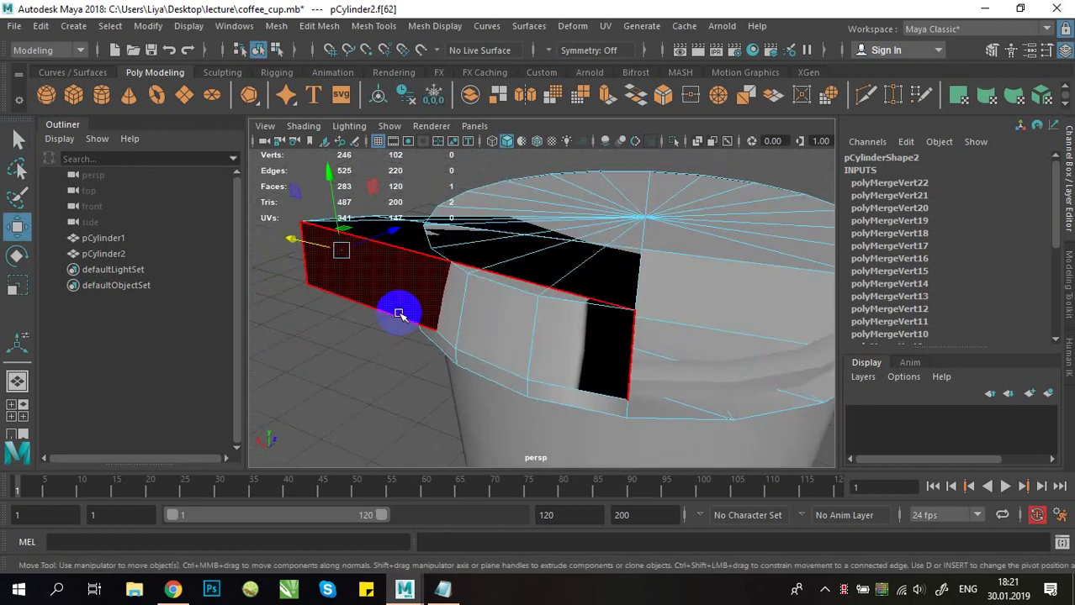
{"action": "key", "text": "ctrl+z"}
{"action": "key", "text": "ctrl+z"}
{"action": "key", "text": "ctrl+z"}
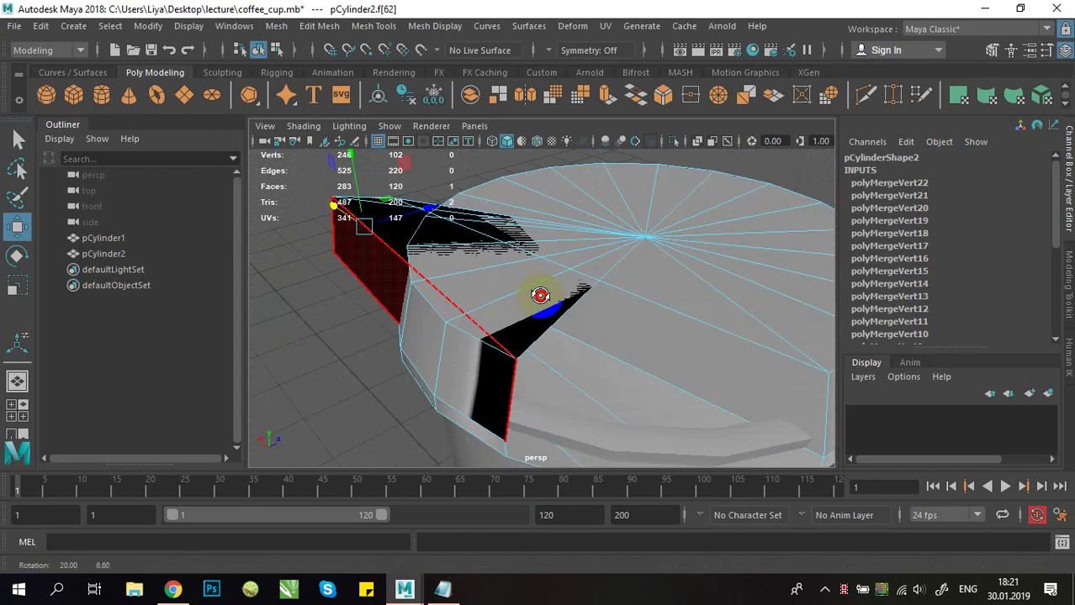
Step: Select the complete ring of narrow faces along the lid's lower rim
{"action": "left_click_drag", "start_coordinate": [550, 302], "coordinate": [492, 288], "text": "alt"}
{"action": "scroll", "coordinate": [635, 321], "scroll_direction": "up", "scroll_amount": 3}
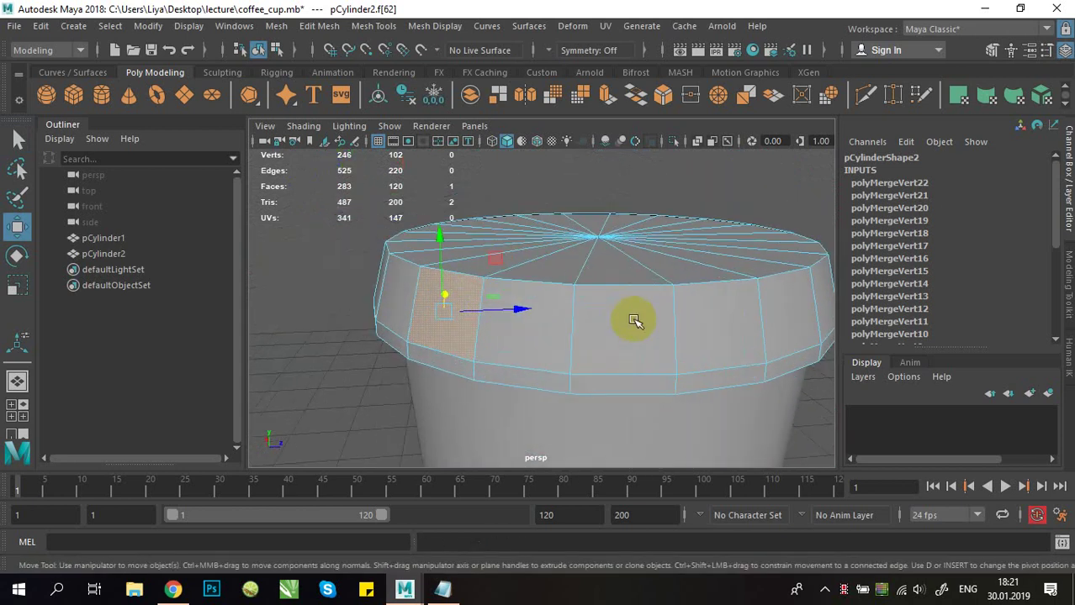
{"action": "left_click_drag", "start_coordinate": [636, 321], "coordinate": [575, 346], "text": "alt"}
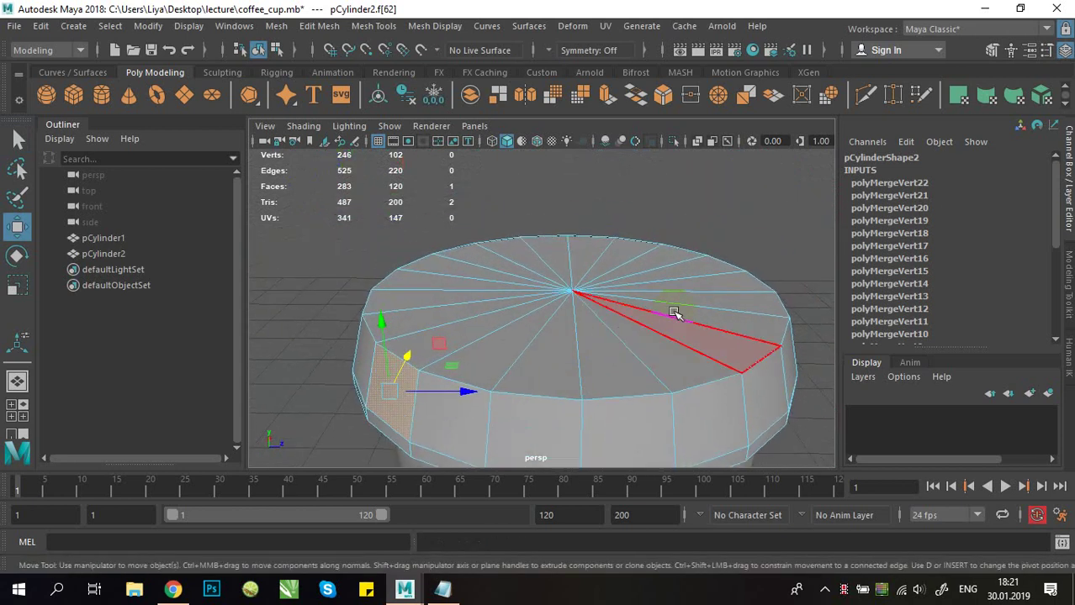
{"action": "left_click_drag", "start_coordinate": [675, 313], "coordinate": [706, 337], "text": "alt"}
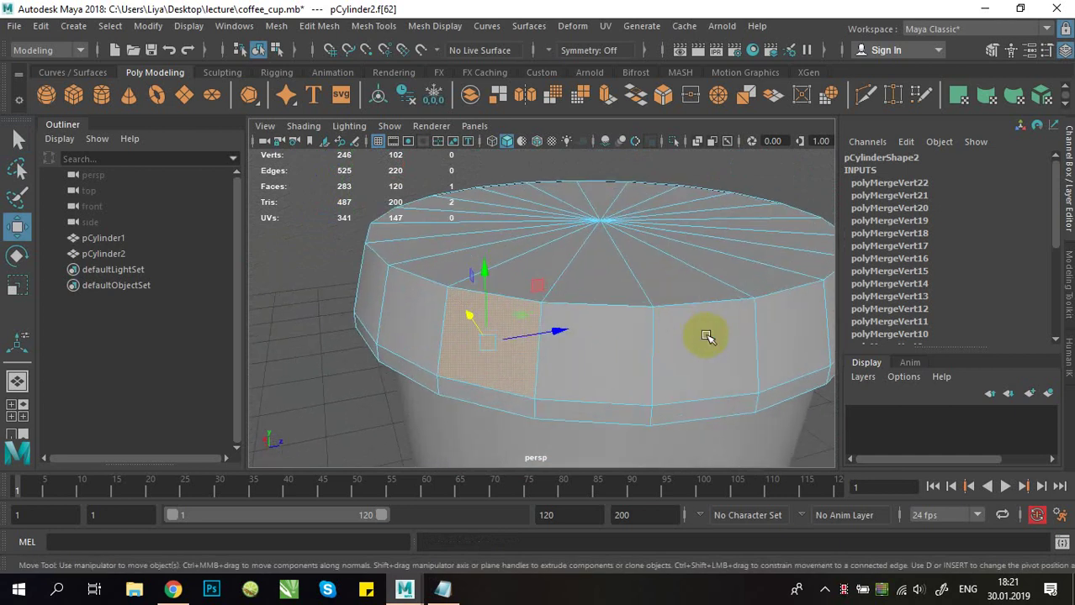
{"action": "middle_click_drag", "start_coordinate": [707, 336], "coordinate": [690, 325], "text": "alt"}
{"action": "left_click", "coordinate": [619, 399]}
{"action": "double_click", "coordinate": [683, 402], "text": "shift"}
{"action": "scroll", "coordinate": [674, 358], "scroll_direction": "down", "scroll_amount": 2}
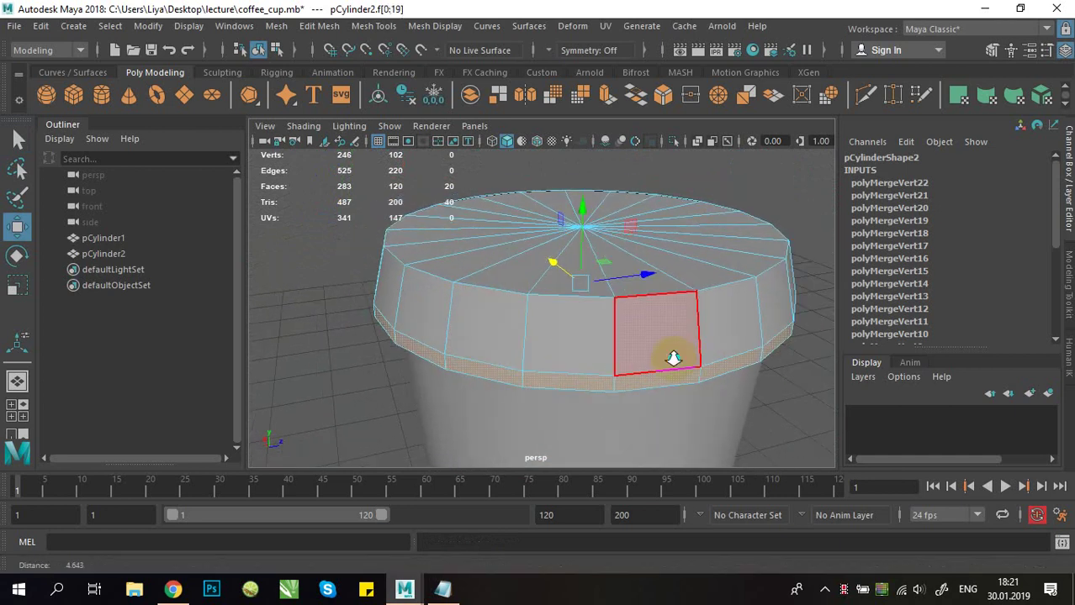
Step: Extrude the selected rim faces outward with a Local Translate Z of about 0.047
{"action": "scroll", "coordinate": [673, 358], "scroll_direction": "down", "scroll_amount": 1}
{"action": "left_click_drag", "start_coordinate": [668, 358], "coordinate": [619, 317], "text": "alt"}
{"action": "left_click", "coordinate": [603, 101]}
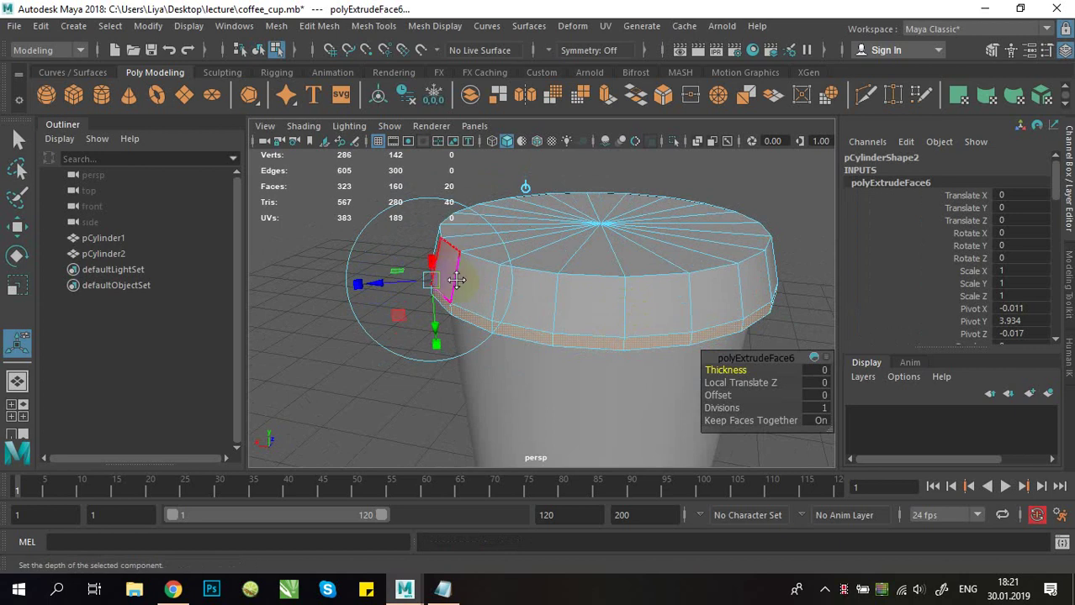
{"action": "middle_click_drag", "start_coordinate": [455, 280], "coordinate": [485, 345], "text": "alt"}
{"action": "scroll", "coordinate": [547, 338], "scroll_direction": "up", "scroll_amount": 4}
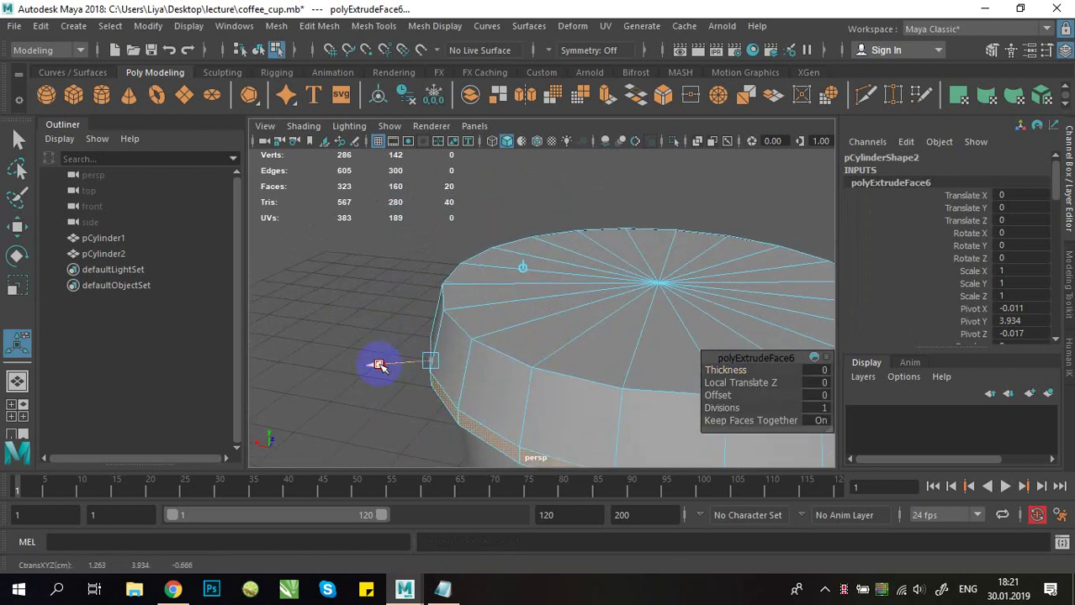
{"action": "left_click_drag", "start_coordinate": [370, 368], "coordinate": [363, 369]}
{"action": "left_click_drag", "start_coordinate": [510, 316], "coordinate": [481, 261], "text": "alt"}
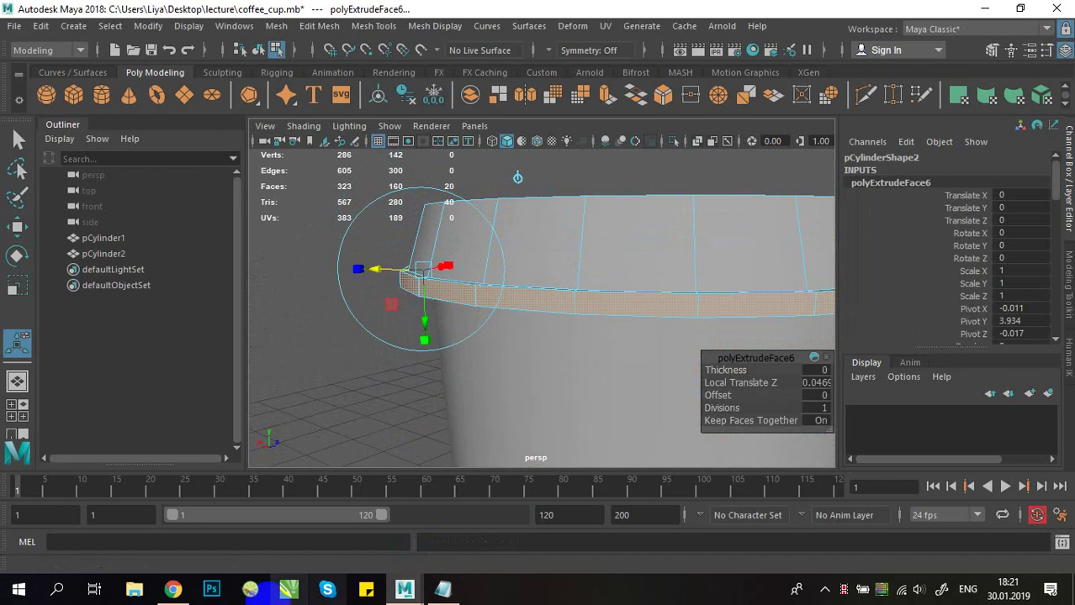
Step: Compare the lid's extruded rim and its underside with the coffee cup reference photo in Chrome
{"action": "left_click", "coordinate": [172, 589]}
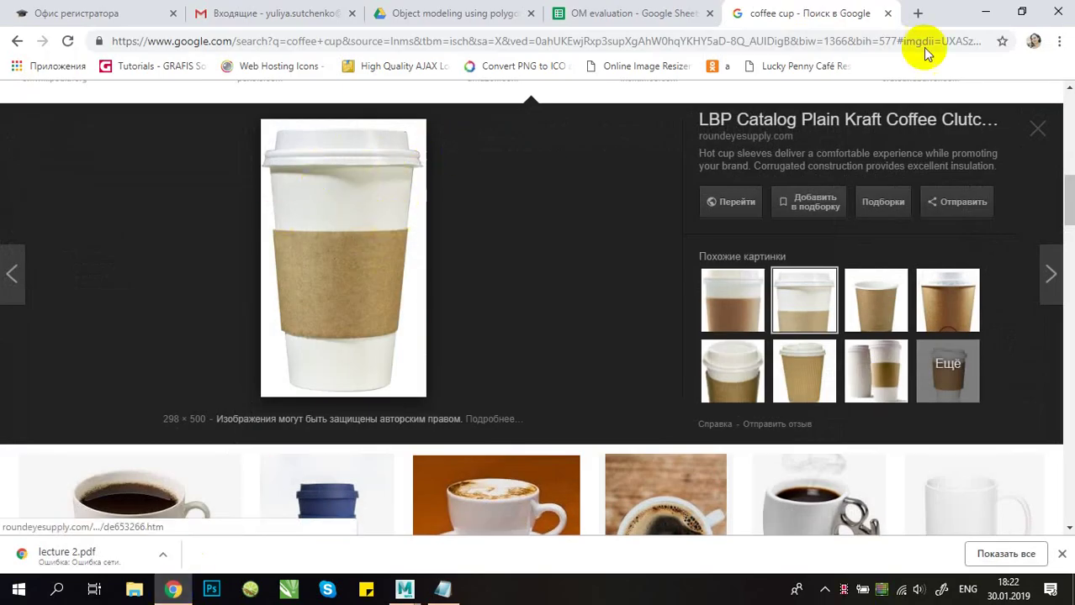
{"action": "left_click", "coordinate": [986, 10]}
{"action": "left_click_drag", "start_coordinate": [629, 214], "coordinate": [613, 190], "text": "alt"}
{"action": "left_click", "coordinate": [611, 171]}
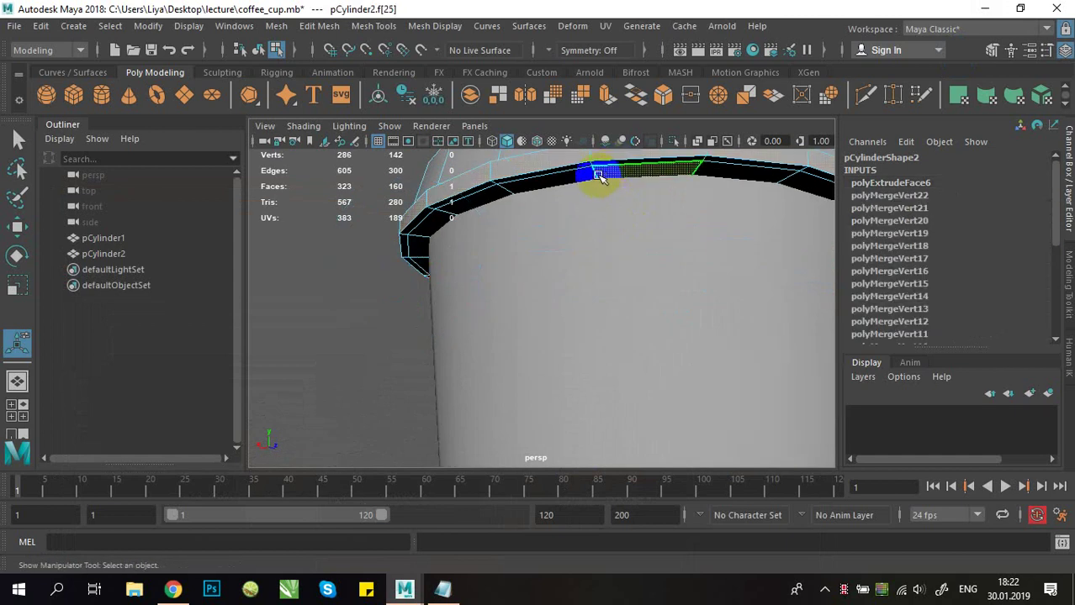
{"action": "left_click", "coordinate": [173, 589]}
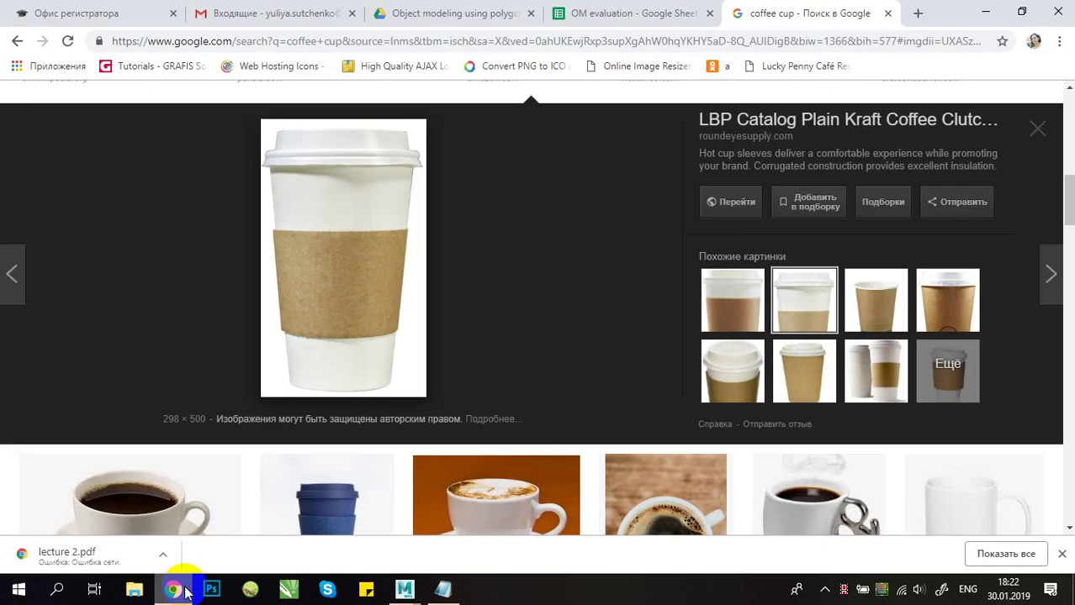
Step: Return to Maya and select the faces on the underside of the lid all the way around the cup
{"action": "left_click", "coordinate": [186, 591]}
{"action": "left_click", "coordinate": [590, 178], "text": "shift"}
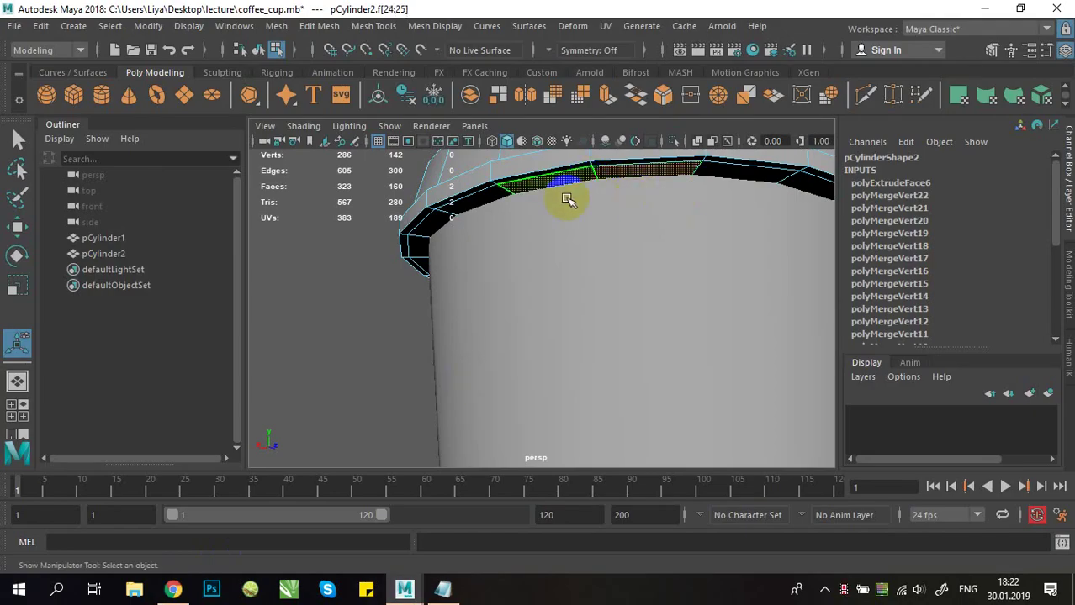
{"action": "left_click_drag", "start_coordinate": [521, 209], "coordinate": [587, 183], "text": "alt"}
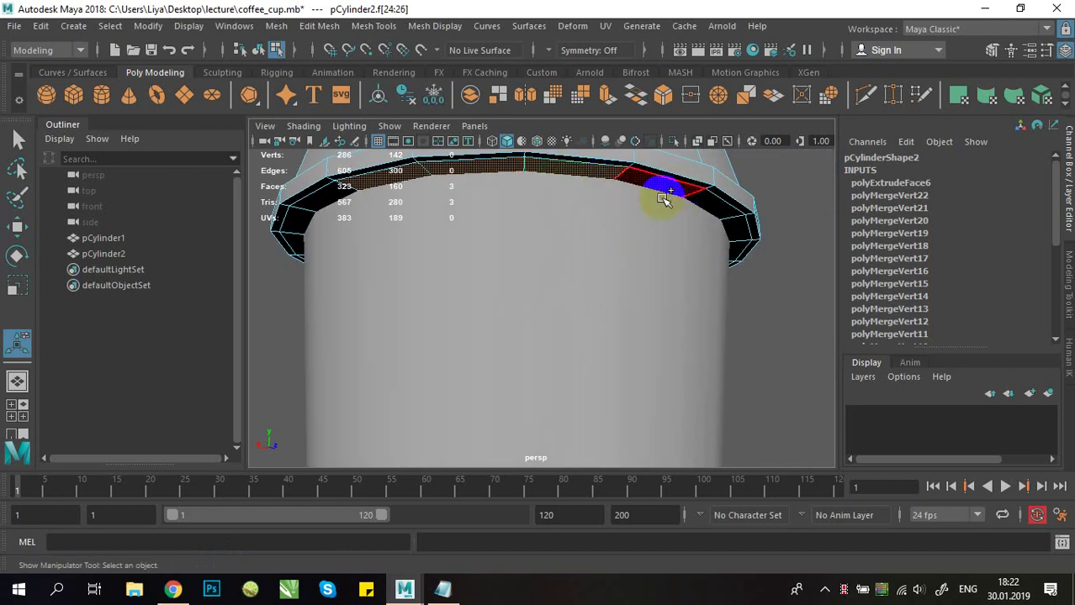
{"action": "left_click", "coordinate": [715, 252], "text": "shift"}
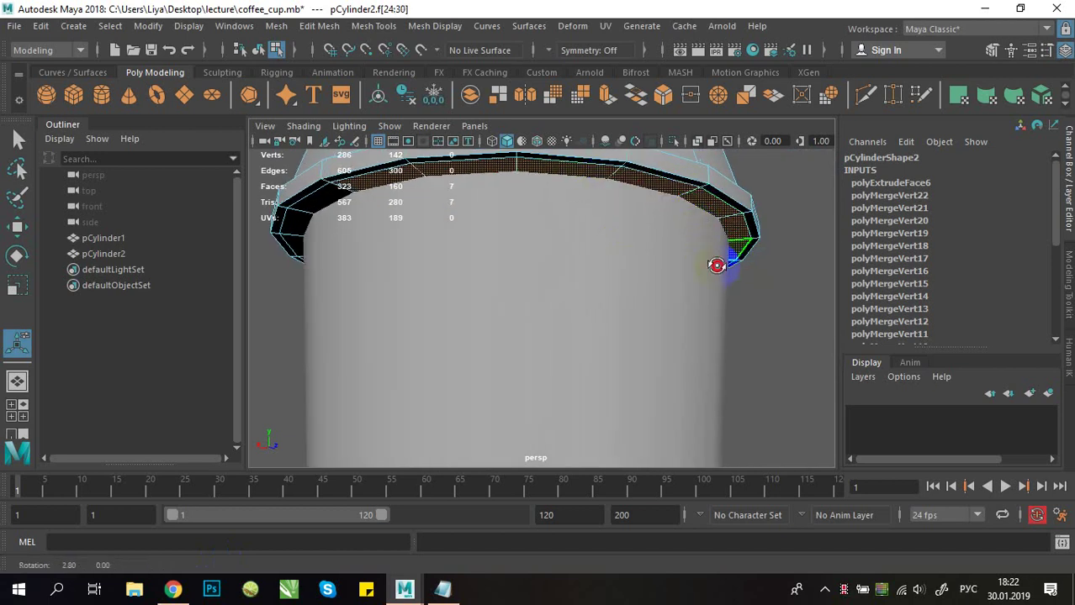
{"action": "left_click_drag", "start_coordinate": [720, 259], "coordinate": [644, 278], "text": "alt"}
{"action": "left_click", "coordinate": [716, 266], "text": "shift"}
{"action": "left_click_drag", "start_coordinate": [716, 265], "coordinate": [631, 190], "text": "alt"}
{"action": "left_click_drag", "start_coordinate": [775, 287], "coordinate": [619, 288], "text": "alt"}
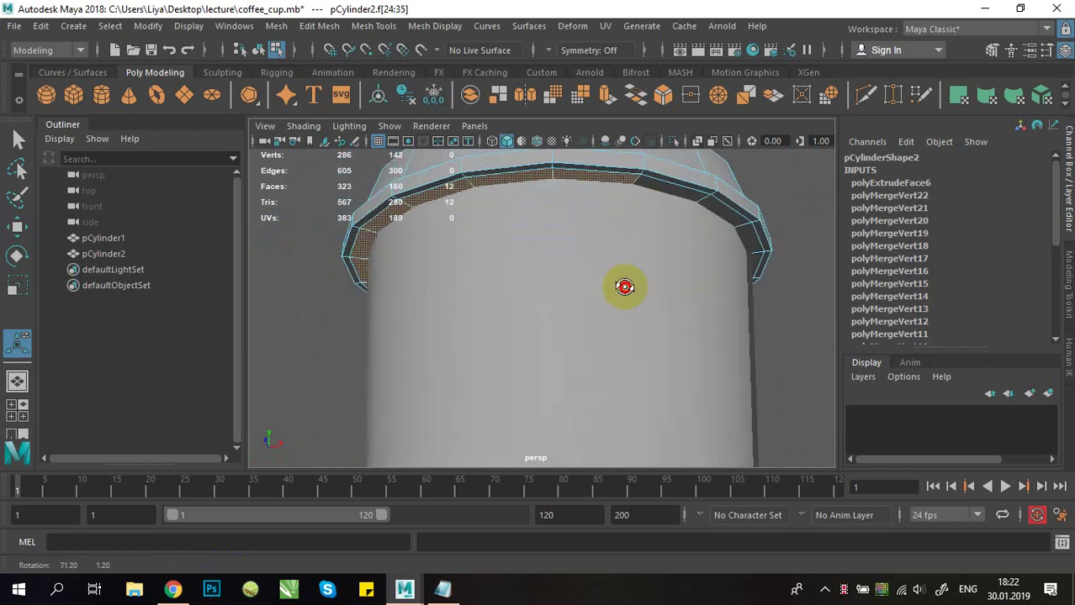
{"action": "left_click", "coordinate": [705, 213], "text": "shift"}
{"action": "left_click", "coordinate": [733, 238], "text": "shift"}
{"action": "left_click_drag", "start_coordinate": [733, 238], "coordinate": [614, 270], "text": "alt"}
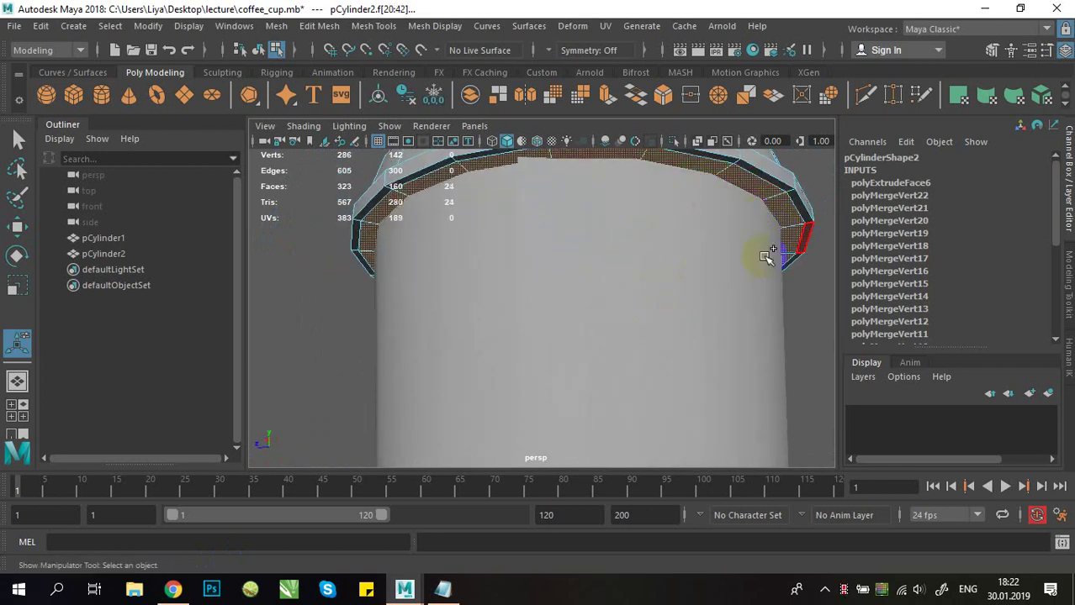
{"action": "left_click_drag", "start_coordinate": [766, 257], "coordinate": [631, 293], "text": "alt"}
Step: Try moving the selected underside faces vertically, and undo the move
{"action": "key", "text": "w"}
{"action": "left_click_drag", "start_coordinate": [572, 171], "coordinate": [575, 183]}
{"action": "key", "text": "ctrl+z"}
Step: Remove the stray top faces from the underside selection and check the coffee cup reference photo in Chrome
{"action": "left_click_drag", "start_coordinate": [612, 232], "coordinate": [602, 313], "text": "alt"}
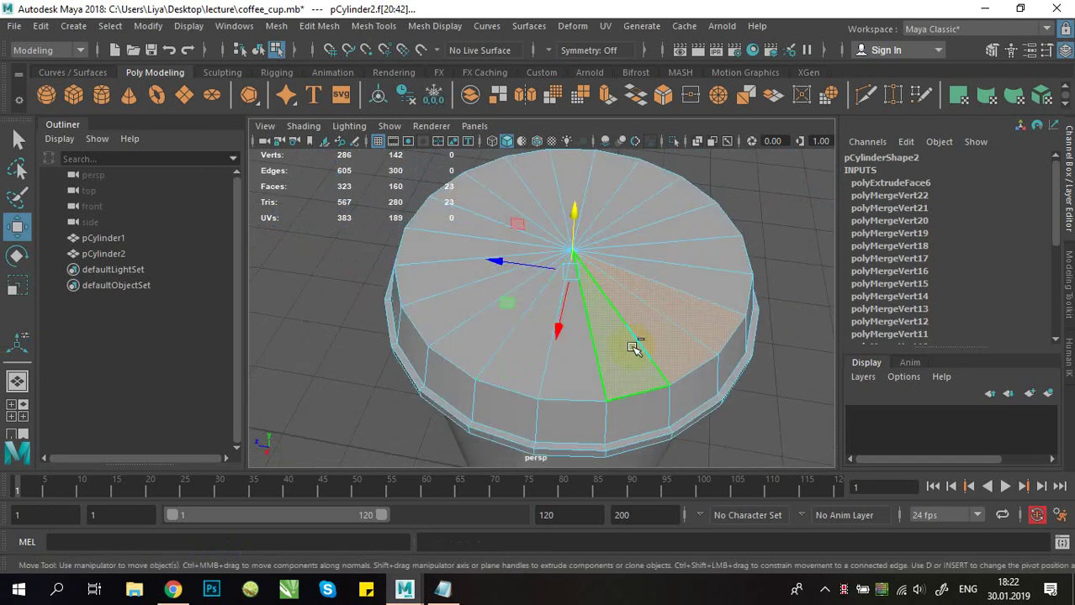
{"action": "left_click", "coordinate": [658, 345], "text": "shift"}
{"action": "left_click_drag", "start_coordinate": [745, 324], "coordinate": [565, 294], "text": "alt"}
{"action": "key", "text": "r"}
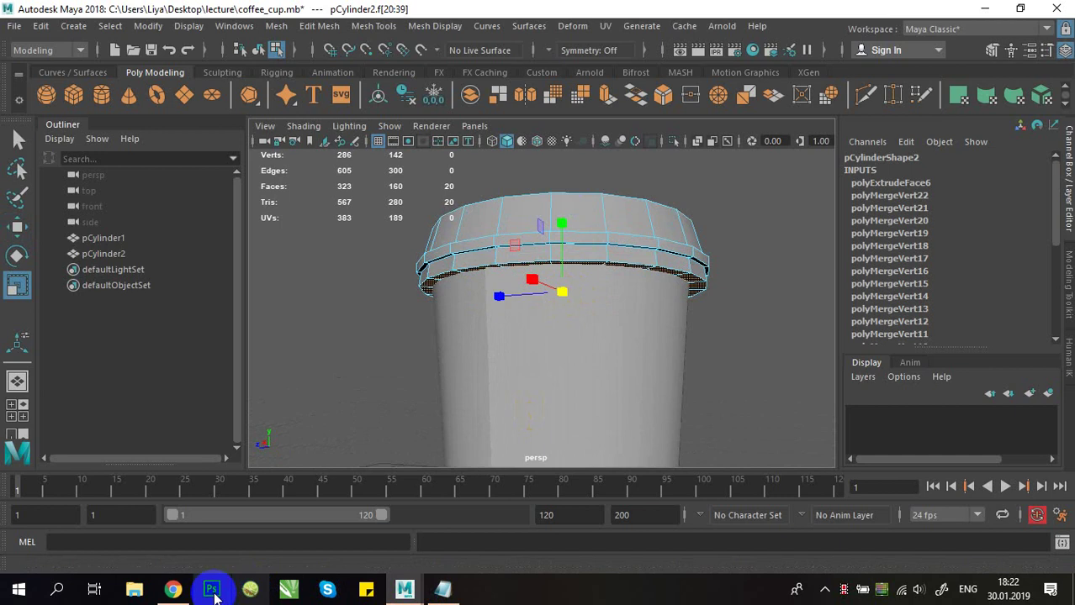
{"action": "left_click", "coordinate": [172, 591]}
{"action": "left_click", "coordinate": [175, 595]}
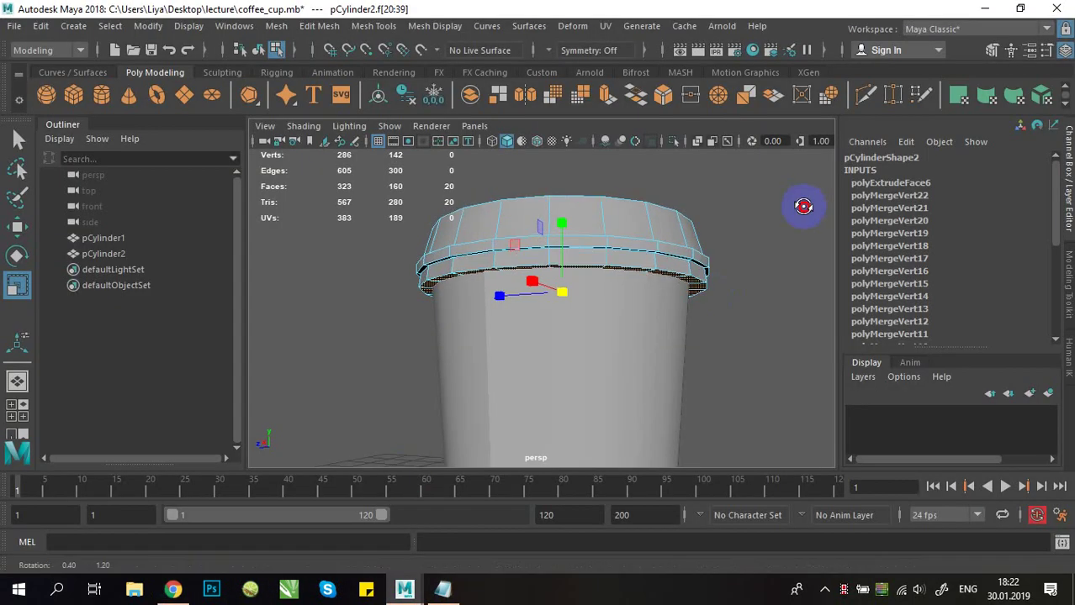
Step: Switch the lid to vertex editing and adjust the position of its top vertices
{"action": "left_click", "coordinate": [624, 273]}
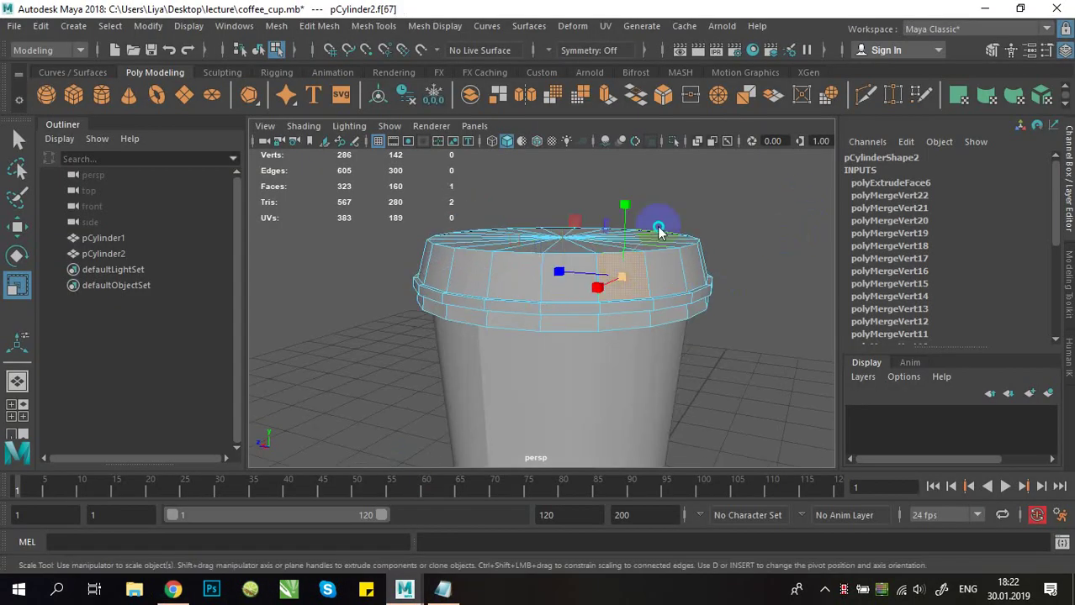
{"action": "right_click_drag", "start_coordinate": [659, 232], "coordinate": [723, 109]}
{"action": "left_click_drag", "start_coordinate": [565, 237], "coordinate": [563, 236]}
{"action": "key", "text": "w"}
{"action": "left_click_drag", "start_coordinate": [568, 168], "coordinate": [603, 195]}
{"action": "right_click_drag", "start_coordinate": [634, 259], "coordinate": [587, 164]}
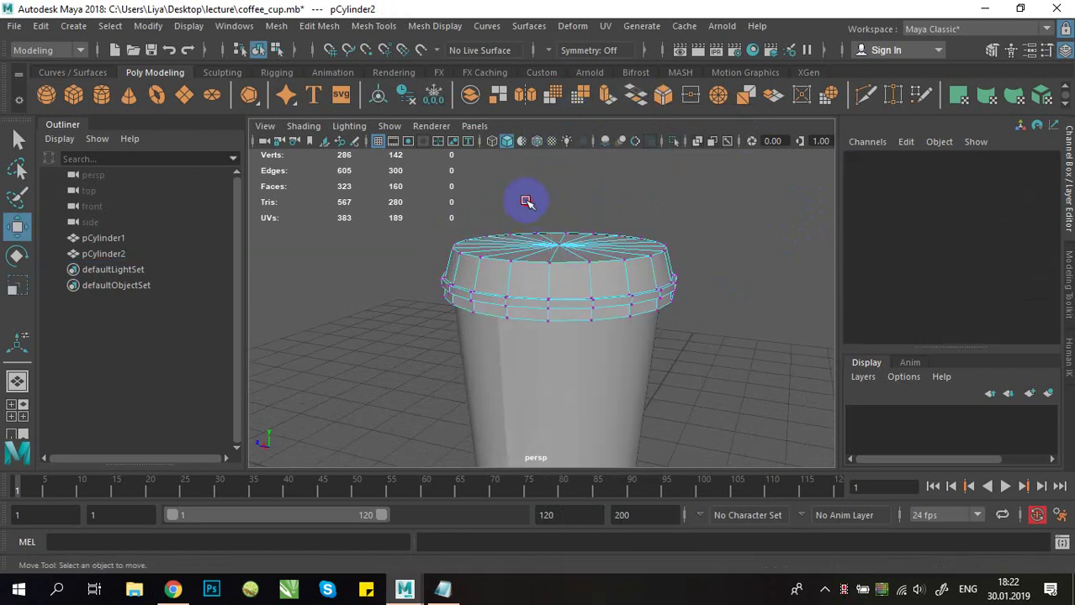
Step: Select the lid's top ring of vertices, scale it slightly inward and adjust its height
{"action": "left_click_drag", "start_coordinate": [681, 255], "coordinate": [681, 255]}
{"action": "key", "text": "r"}
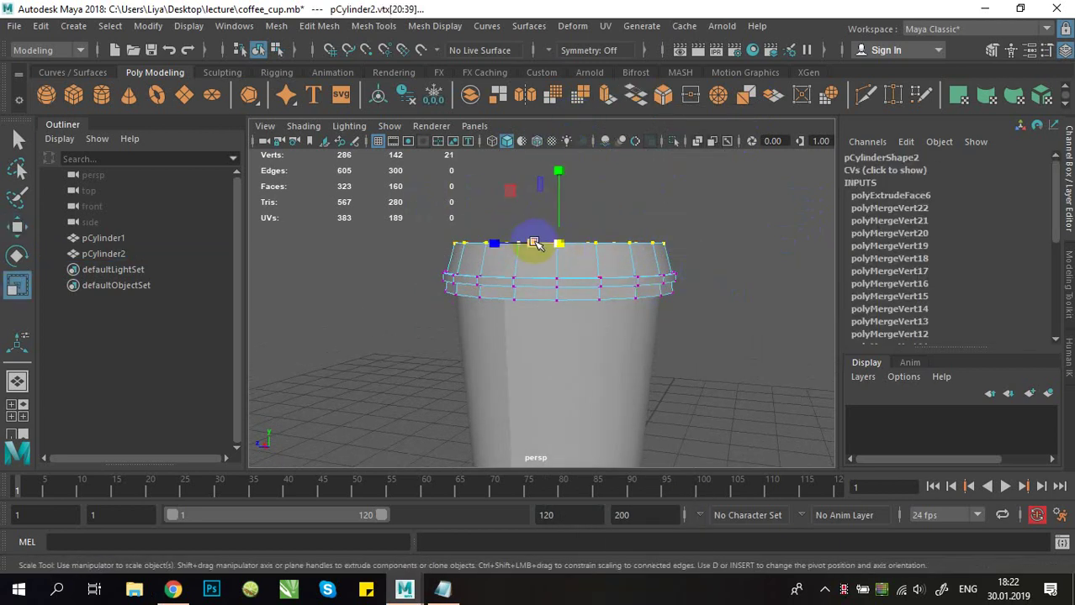
{"action": "left_click_drag", "start_coordinate": [555, 248], "coordinate": [556, 173]}
{"action": "key", "text": "w"}
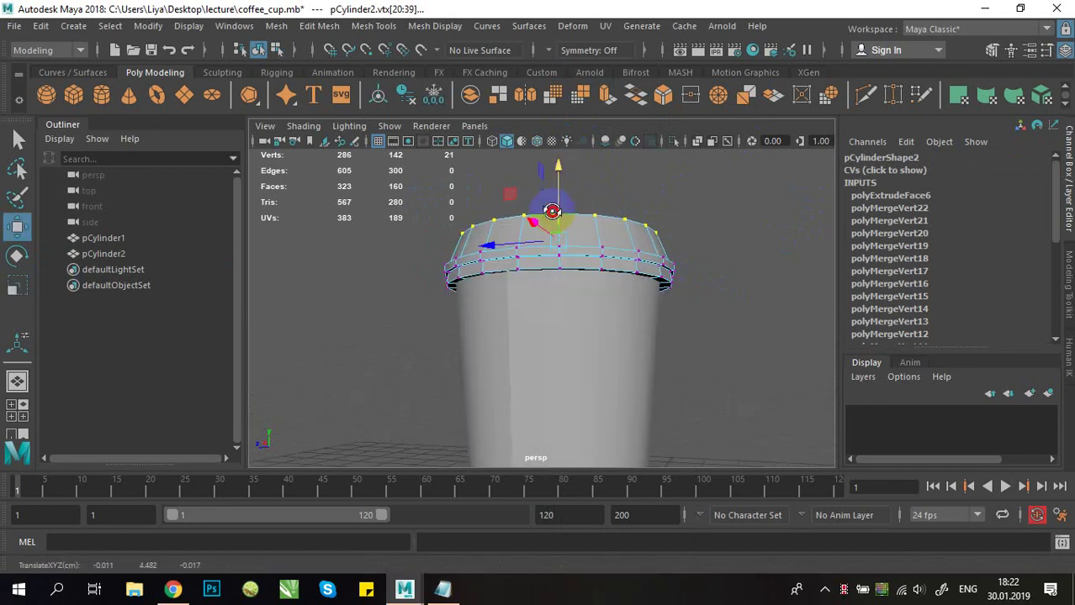
{"action": "left_click_drag", "start_coordinate": [552, 211], "coordinate": [554, 224], "text": "alt"}
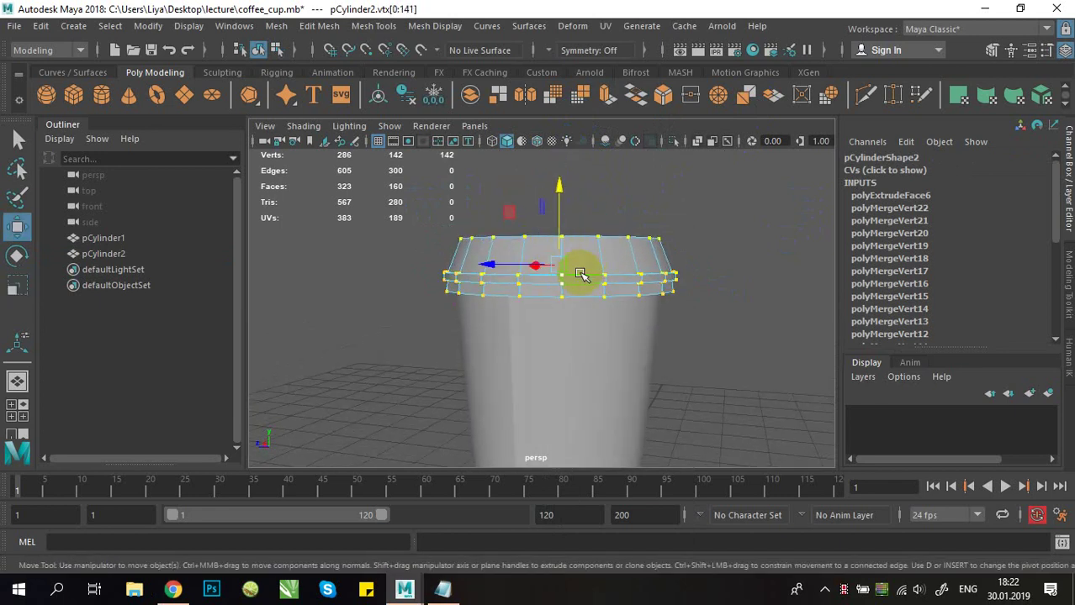
Step: Scale all of the lid's vertices down slightly and compare the shape with the coffee cup photo in Chrome
{"action": "key", "text": "r"}
{"action": "left_click_drag", "start_coordinate": [562, 271], "coordinate": [559, 269]}
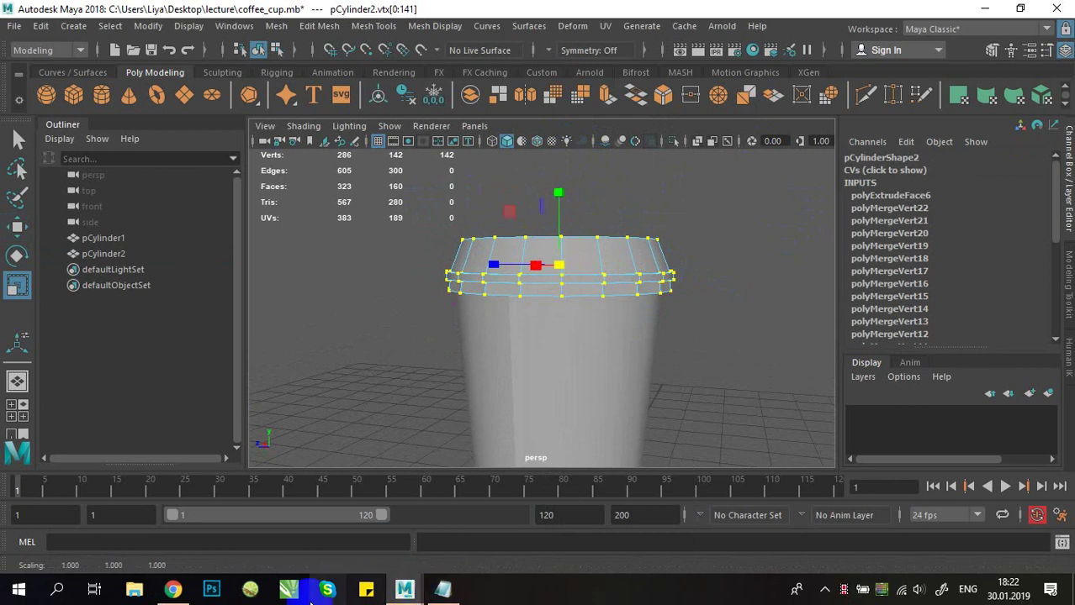
{"action": "left_click", "coordinate": [174, 590]}
{"action": "left_click", "coordinate": [182, 592]}
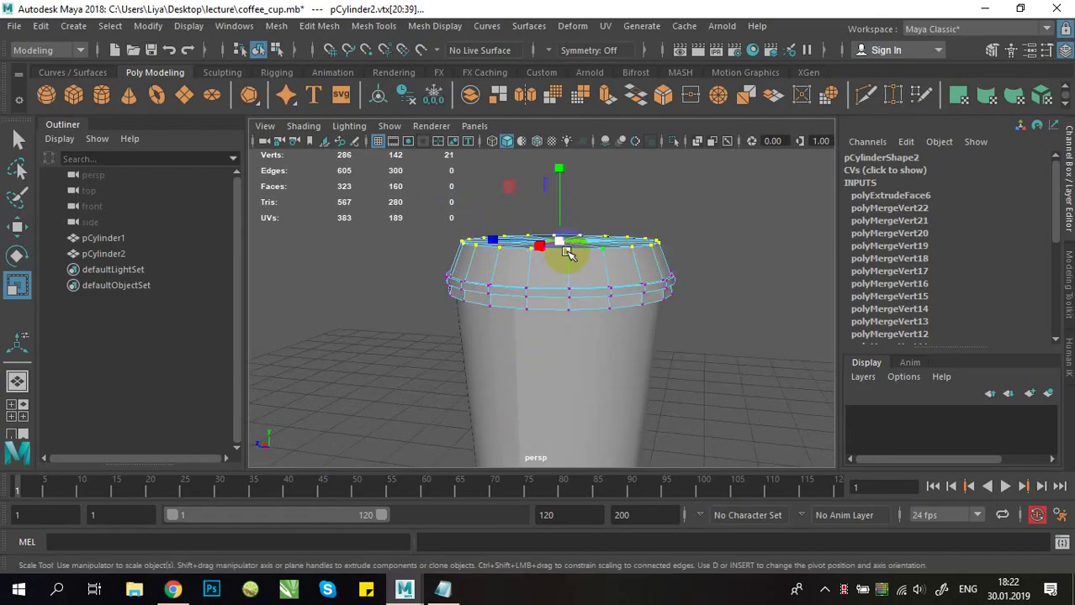
Step: Widen the lid's top ring of vertices slightly and fine-tune its height
{"action": "left_click_drag", "start_coordinate": [568, 254], "coordinate": [557, 237]}
{"action": "key", "text": "w"}
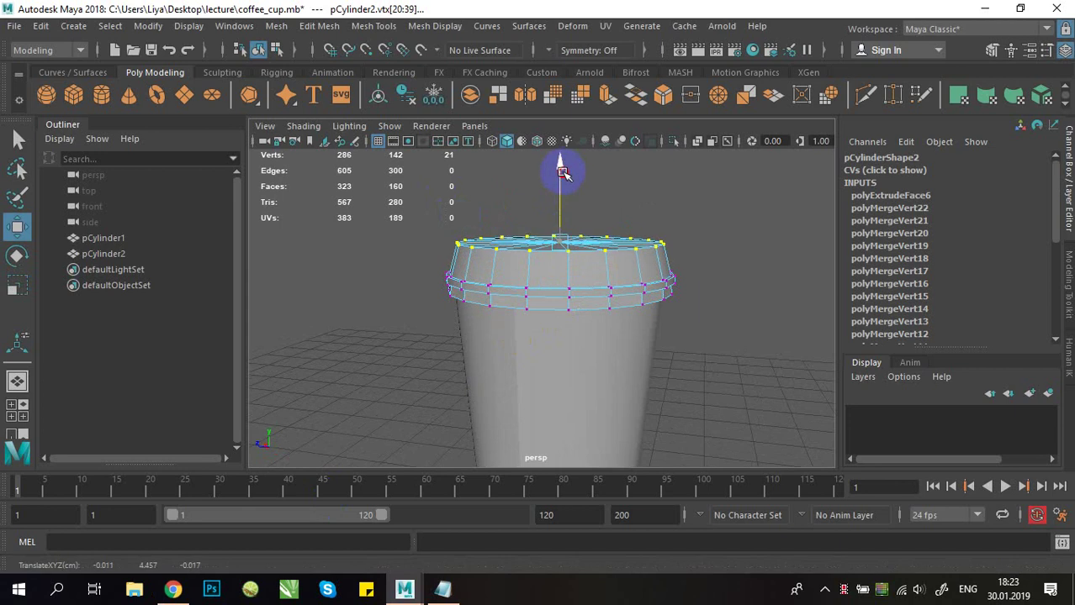
{"action": "left_click_drag", "start_coordinate": [561, 175], "coordinate": [665, 216], "text": "alt"}
Step: Select the whole lid object and isolate it in the viewport
{"action": "right_click_drag", "start_coordinate": [660, 141], "coordinate": [662, 185]}
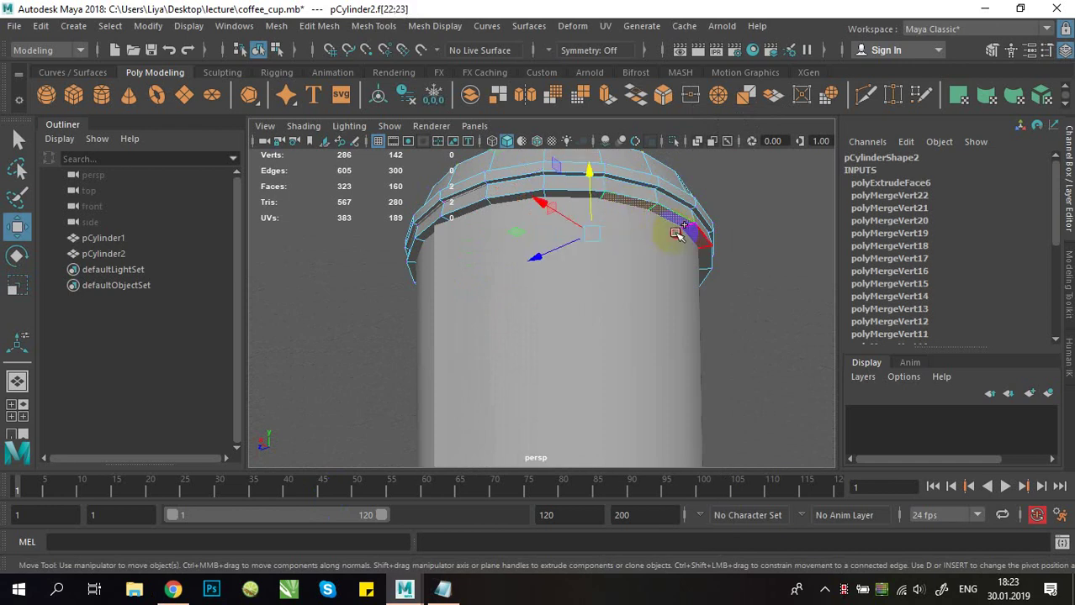
{"action": "left_click_drag", "start_coordinate": [696, 286], "coordinate": [599, 215], "text": "alt"}
{"action": "right_click_drag", "start_coordinate": [629, 227], "coordinate": [650, 182]}
{"action": "left_click_drag", "start_coordinate": [677, 216], "coordinate": [683, 153], "text": "alt"}
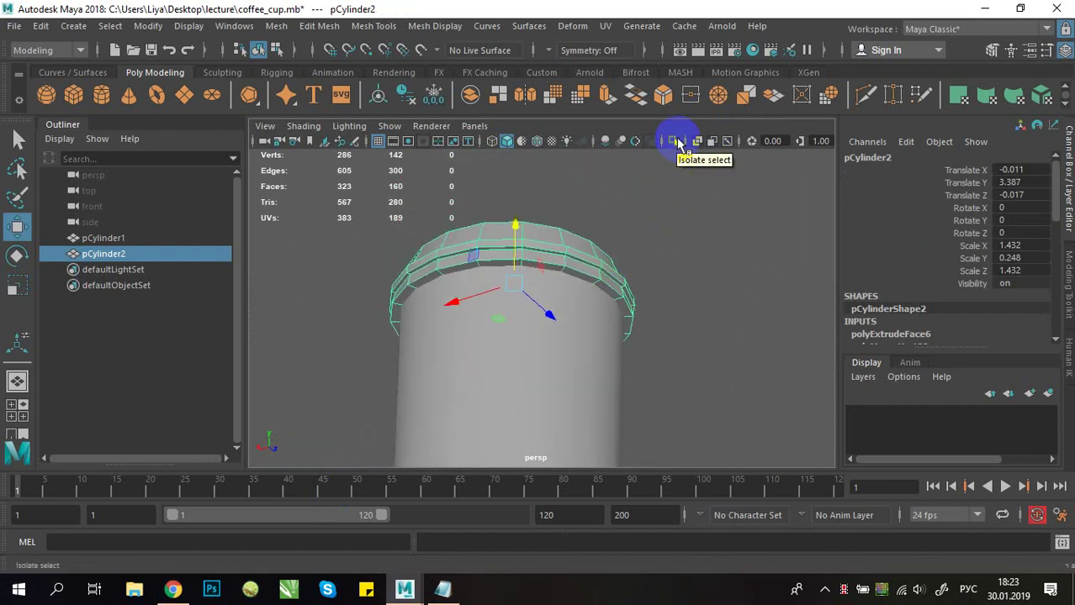
{"action": "left_click", "coordinate": [678, 141]}
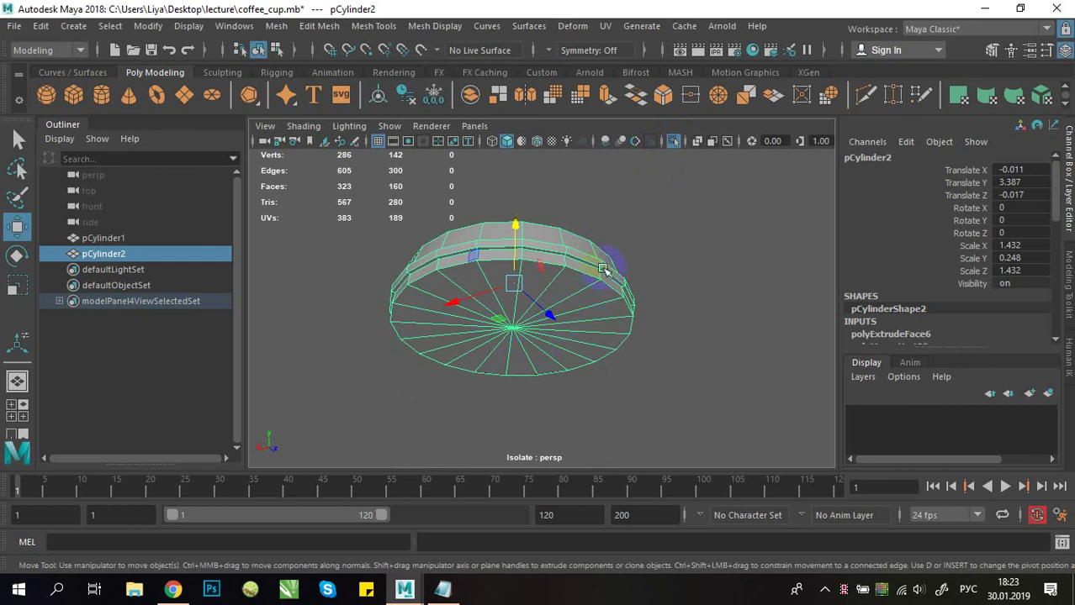
Step: Inspect the lid's closed underside, switching isolation off and on to compare it with the cup in place
{"action": "left_click_drag", "start_coordinate": [595, 277], "coordinate": [529, 248], "text": "alt"}
{"action": "scroll", "coordinate": [531, 252], "scroll_direction": "up", "scroll_amount": 3}
{"action": "left_click_drag", "start_coordinate": [609, 347], "coordinate": [689, 168], "text": "alt"}
{"action": "scroll", "coordinate": [597, 327], "scroll_direction": "up", "scroll_amount": 3}
{"action": "scroll", "coordinate": [615, 316], "scroll_direction": "up", "scroll_amount": 1}
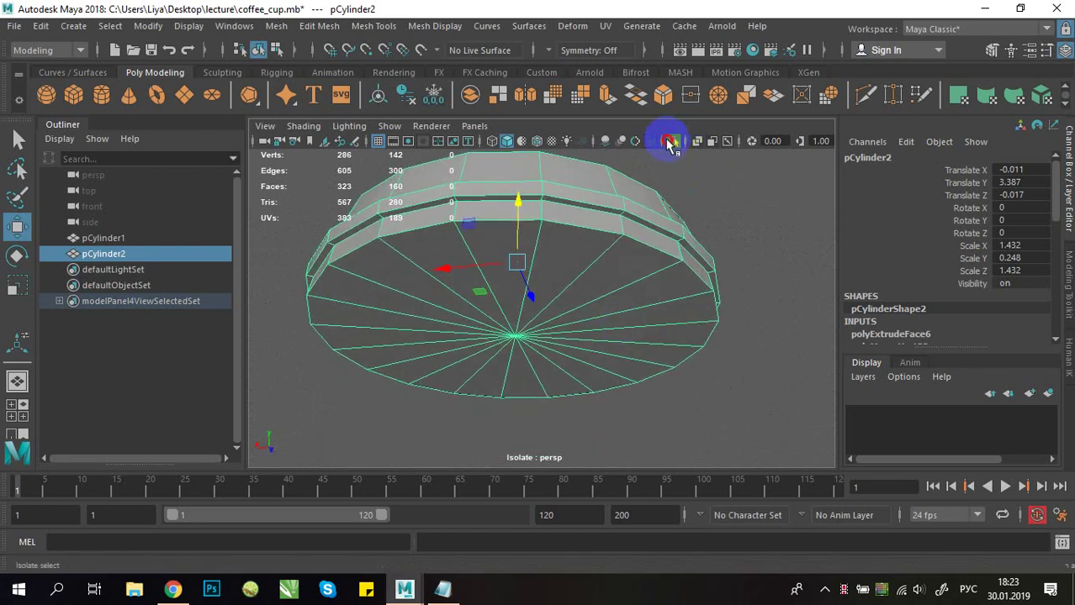
{"action": "left_click", "coordinate": [673, 141]}
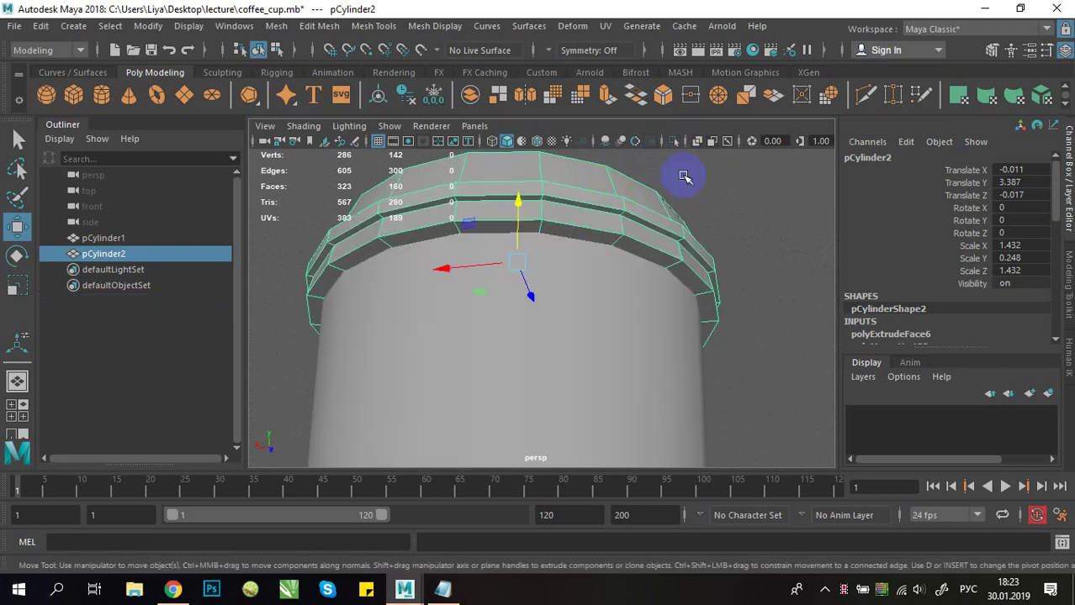
{"action": "left_click_drag", "start_coordinate": [685, 177], "coordinate": [555, 295], "text": "alt"}
{"action": "left_click", "coordinate": [673, 141]}
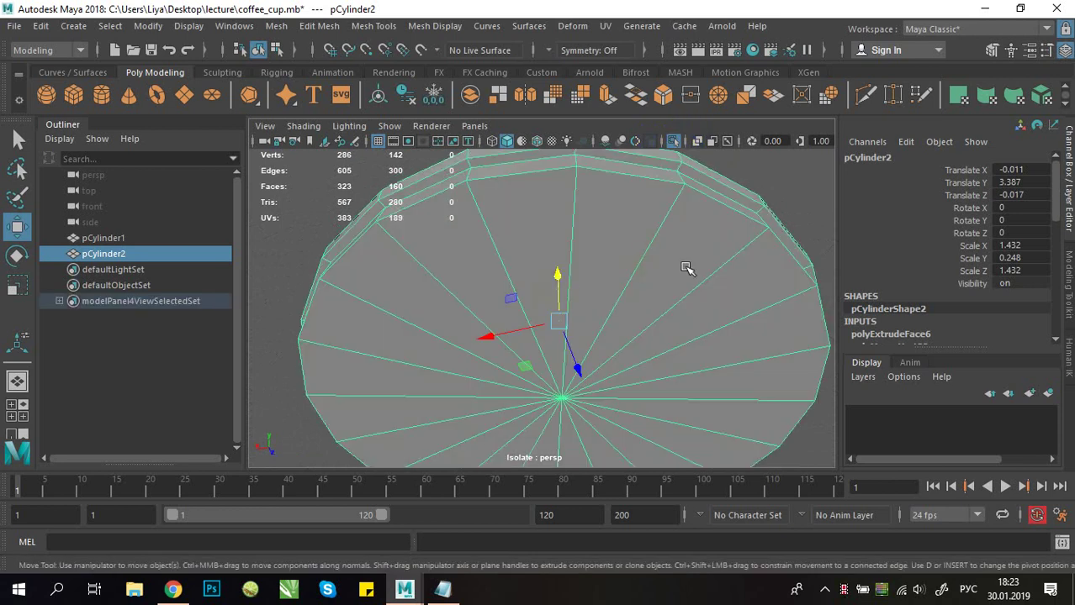
Step: Delete all the triangular faces closing the underside of the lid
{"action": "right_click_drag", "start_coordinate": [686, 268], "coordinate": [600, 179], "text": "alt"}
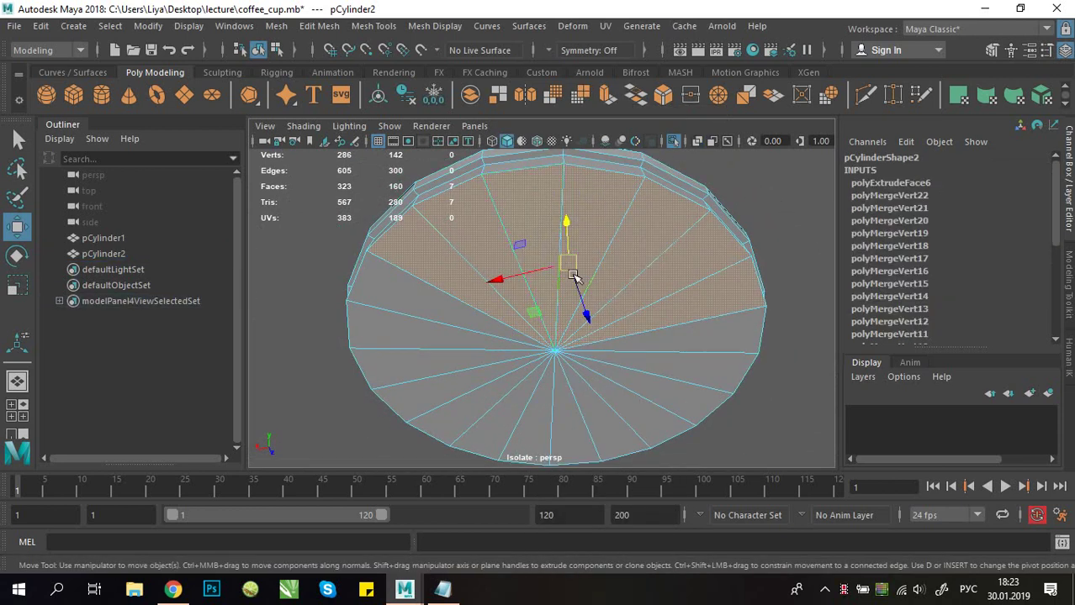
{"action": "key", "text": "Delete"}
{"action": "left_click", "coordinate": [660, 344]}
{"action": "key", "text": "Delete"}
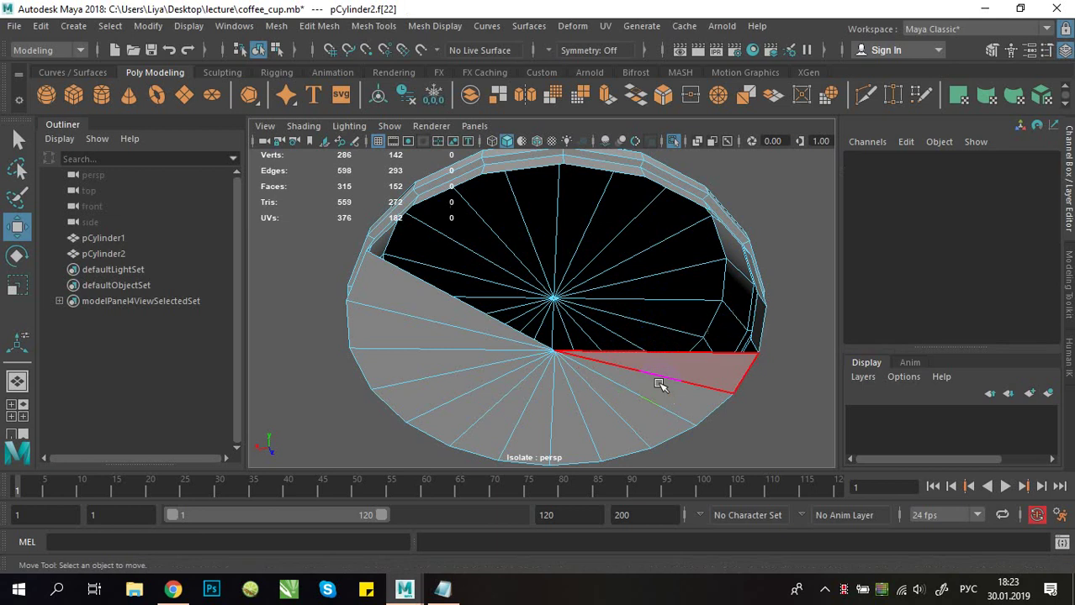
{"action": "left_click", "coordinate": [652, 373]}
{"action": "key", "text": "Delete"}
{"action": "left_click", "coordinate": [643, 389]}
{"action": "key", "text": "Delete"}
{"action": "left_click", "coordinate": [616, 410]}
{"action": "key", "text": "Delete"}
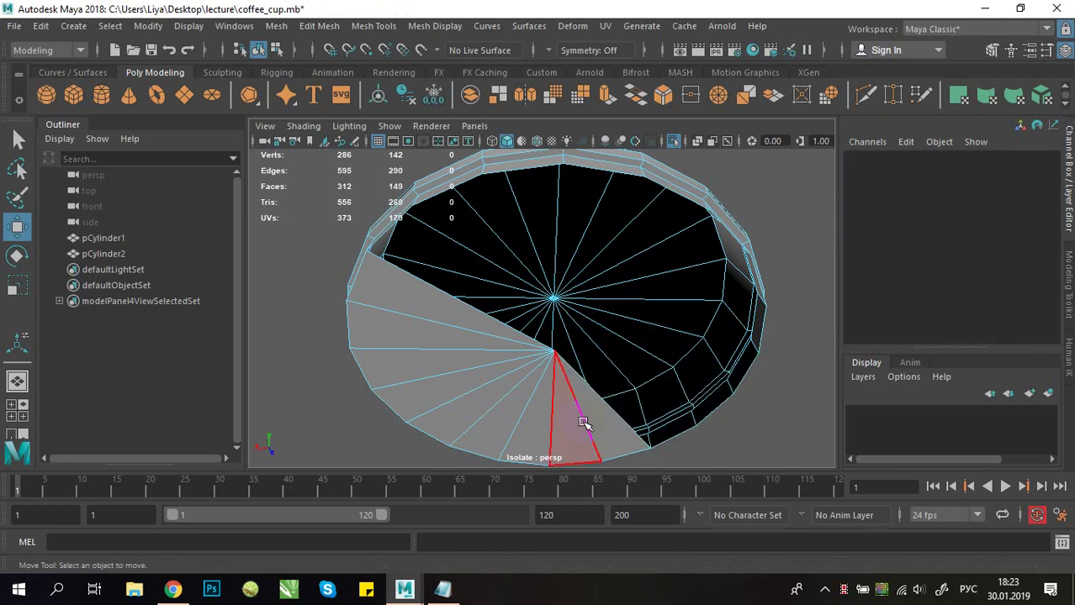
{"action": "left_click", "coordinate": [582, 423]}
{"action": "key", "text": "Delete"}
{"action": "left_click", "coordinate": [602, 420]}
{"action": "key", "text": "Delete"}
{"action": "left_click", "coordinate": [545, 413]}
{"action": "key", "text": "Delete"}
{"action": "left_click", "coordinate": [503, 400]}
{"action": "key", "text": "Delete"}
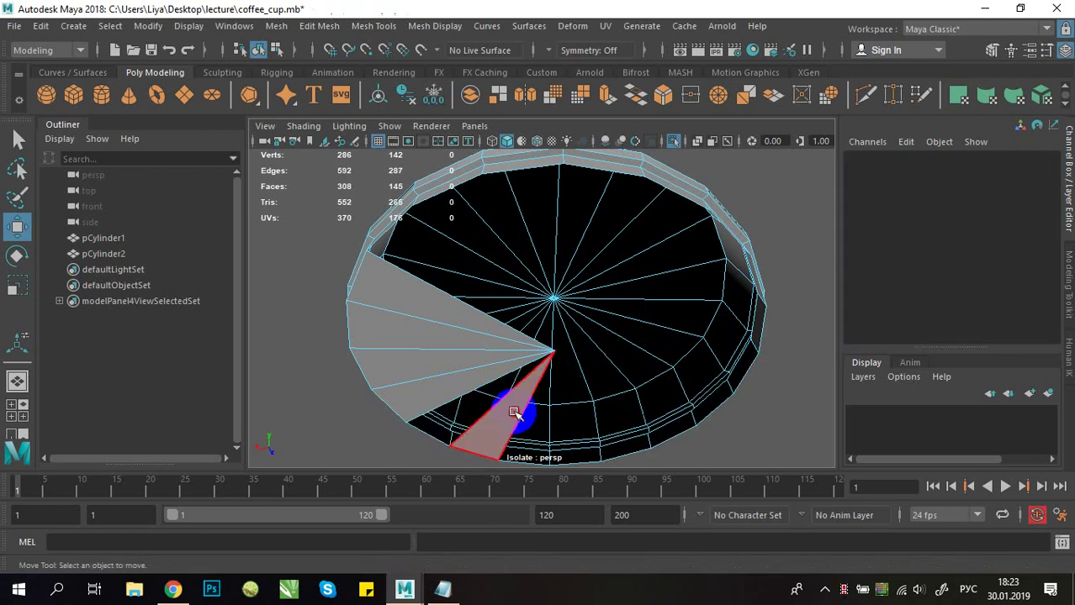
{"action": "left_click", "coordinate": [480, 388]}
{"action": "key", "text": "Delete"}
{"action": "left_click", "coordinate": [468, 377]}
{"action": "key", "text": "Delete"}
{"action": "left_click", "coordinate": [448, 355]}
{"action": "key", "text": "Delete"}
{"action": "left_click", "coordinate": [444, 322]}
{"action": "key", "text": "Delete"}
{"action": "left_click", "coordinate": [576, 183]}
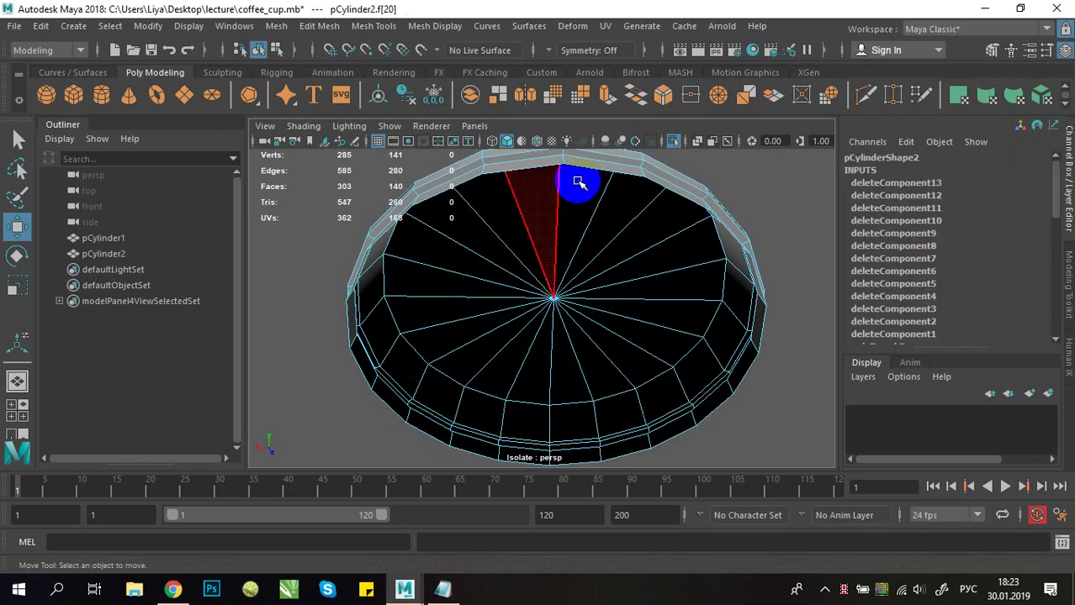
{"action": "key", "text": "Delete"}
Step: Turn off isolation and select the complete edge loop along the lid's open lower border
{"action": "left_click", "coordinate": [675, 149]}
{"action": "right_click_drag", "start_coordinate": [672, 182], "coordinate": [671, 180]}
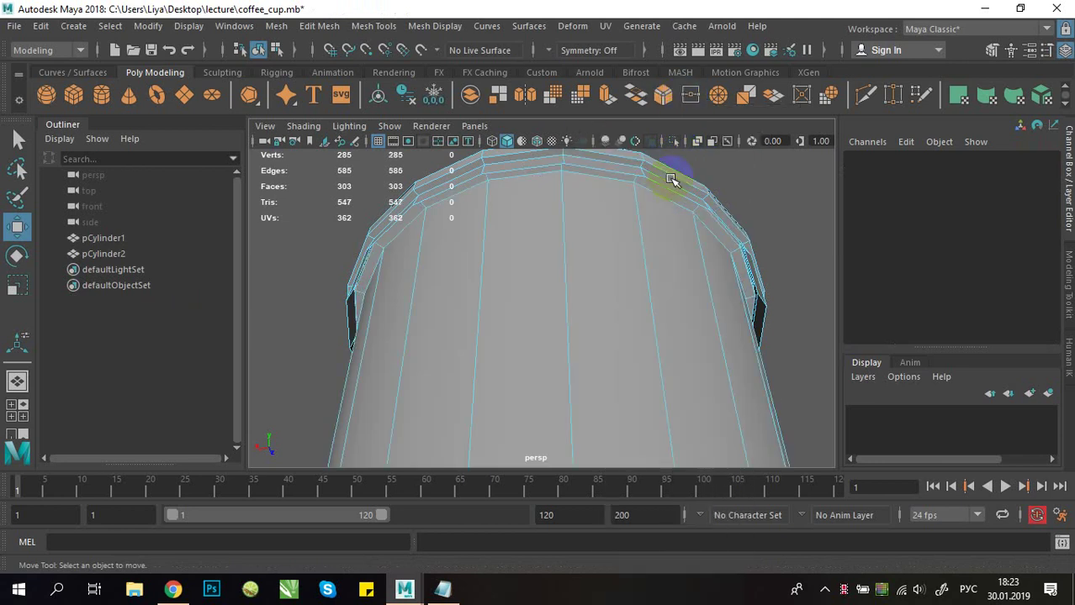
{"action": "left_click", "coordinate": [671, 193]}
{"action": "left_click_drag", "start_coordinate": [638, 223], "coordinate": [573, 236], "text": "alt"}
{"action": "right_click_drag", "start_coordinate": [574, 237], "coordinate": [729, 225], "text": "alt"}
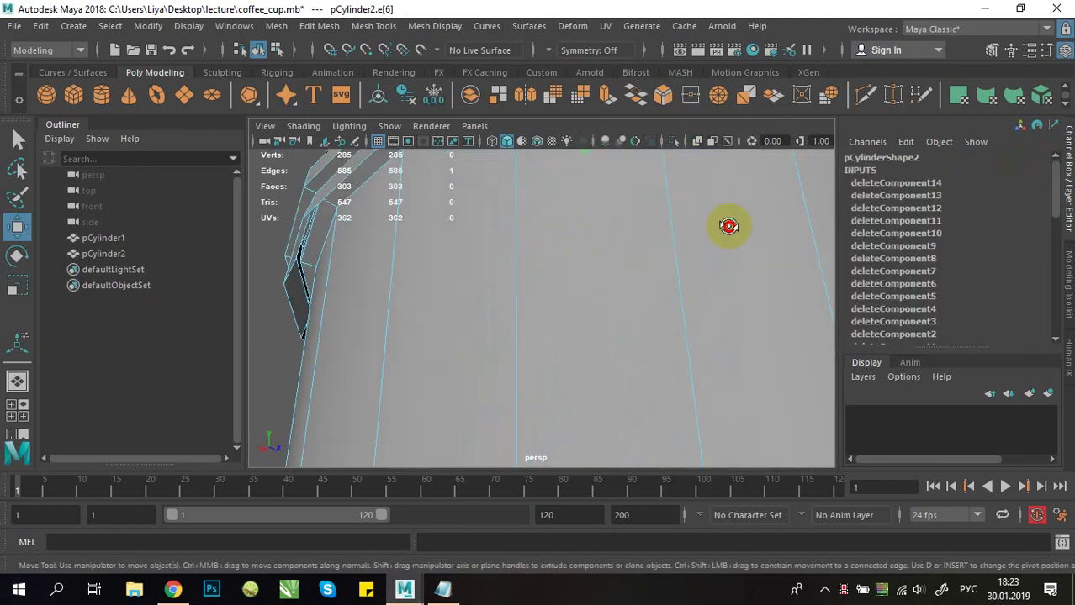
{"action": "left_click_drag", "start_coordinate": [729, 226], "coordinate": [772, 247], "text": "alt"}
{"action": "right_click_drag", "start_coordinate": [773, 247], "coordinate": [668, 247], "text": "alt"}
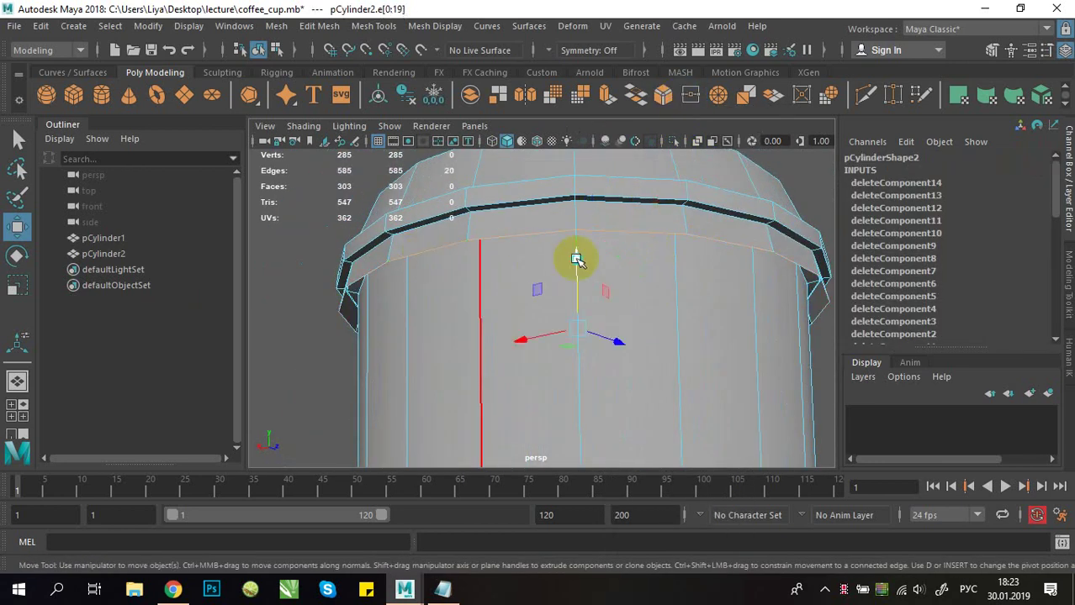
Step: Enable screen space ambient occlusion in the viewport and view the lid's rim with the shading
{"action": "right_click_drag", "start_coordinate": [576, 259], "coordinate": [480, 270], "text": "alt"}
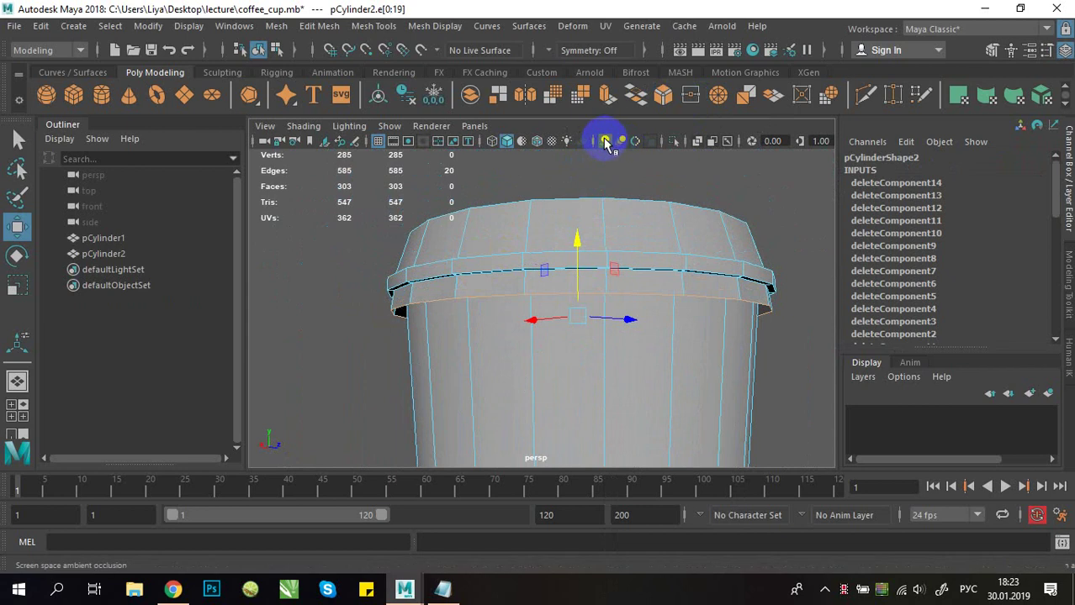
{"action": "left_click_drag", "start_coordinate": [626, 231], "coordinate": [608, 148], "text": "alt"}
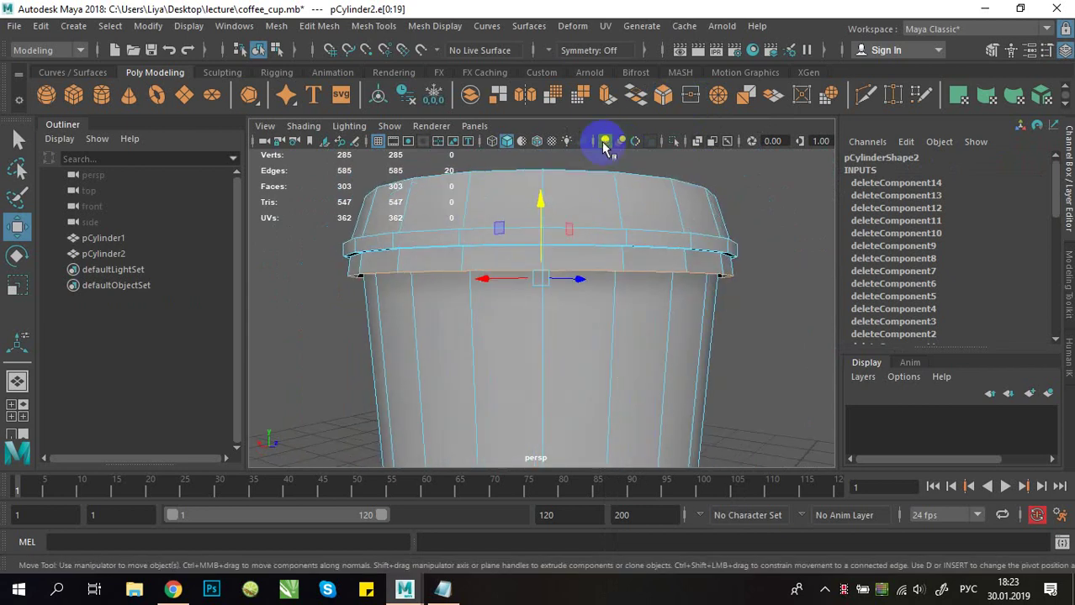
{"action": "left_click", "coordinate": [607, 143]}
{"action": "left_click_drag", "start_coordinate": [641, 216], "coordinate": [639, 301], "text": "alt"}
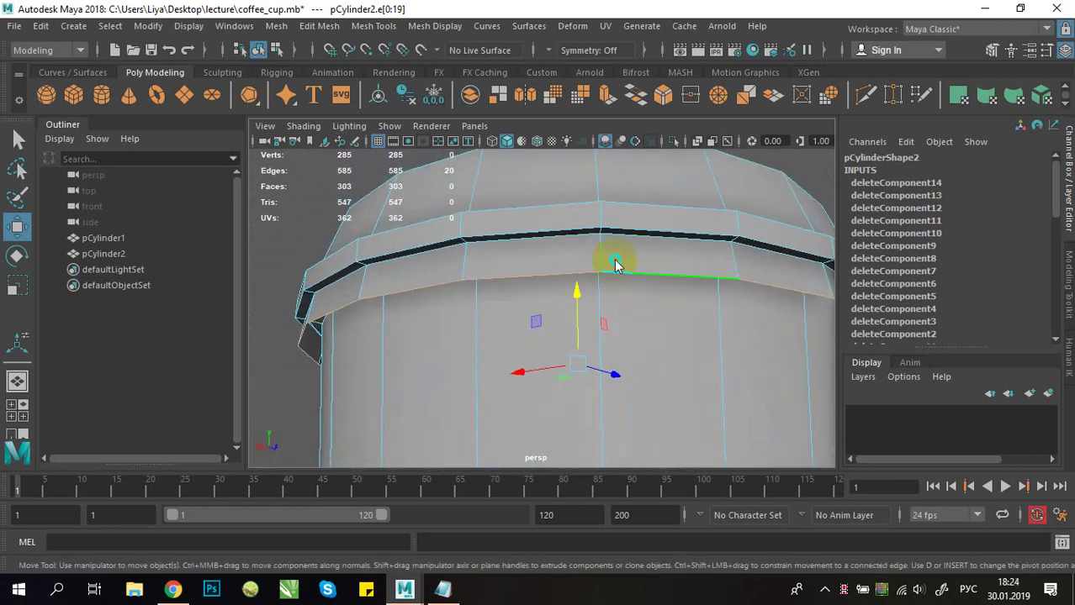
Step: Select the full ring of vertical edges around the lid's lower band, just below the protruding rim
{"action": "right_click_drag", "start_coordinate": [615, 259], "coordinate": [616, 94]}
{"action": "left_click", "coordinate": [450, 267]}
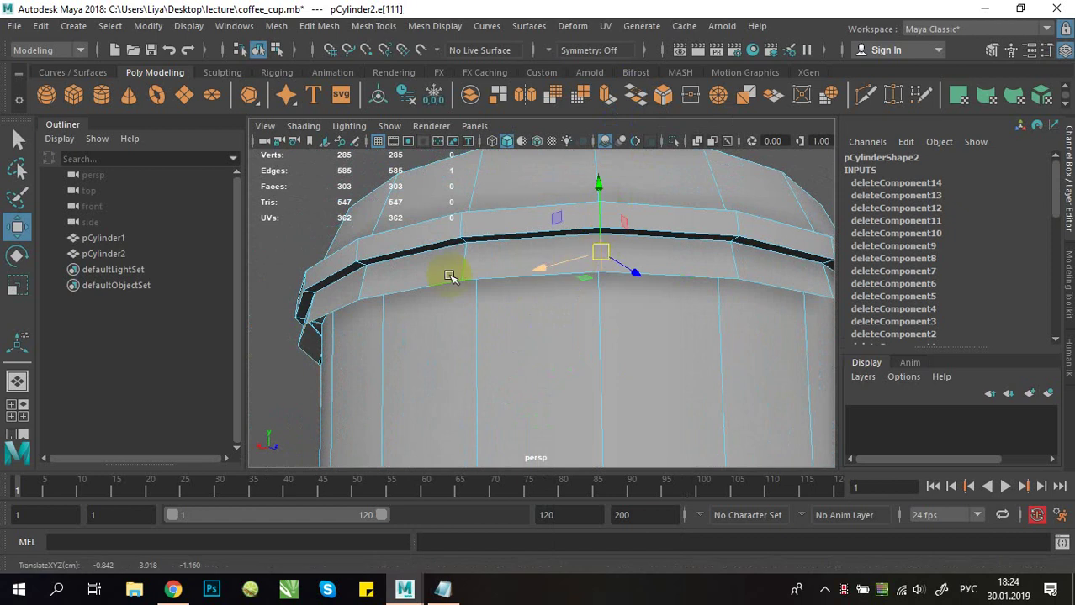
{"action": "left_click_drag", "start_coordinate": [513, 267], "coordinate": [655, 295], "text": "alt"}
{"action": "left_click_drag", "start_coordinate": [380, 280], "coordinate": [402, 312], "text": "alt"}
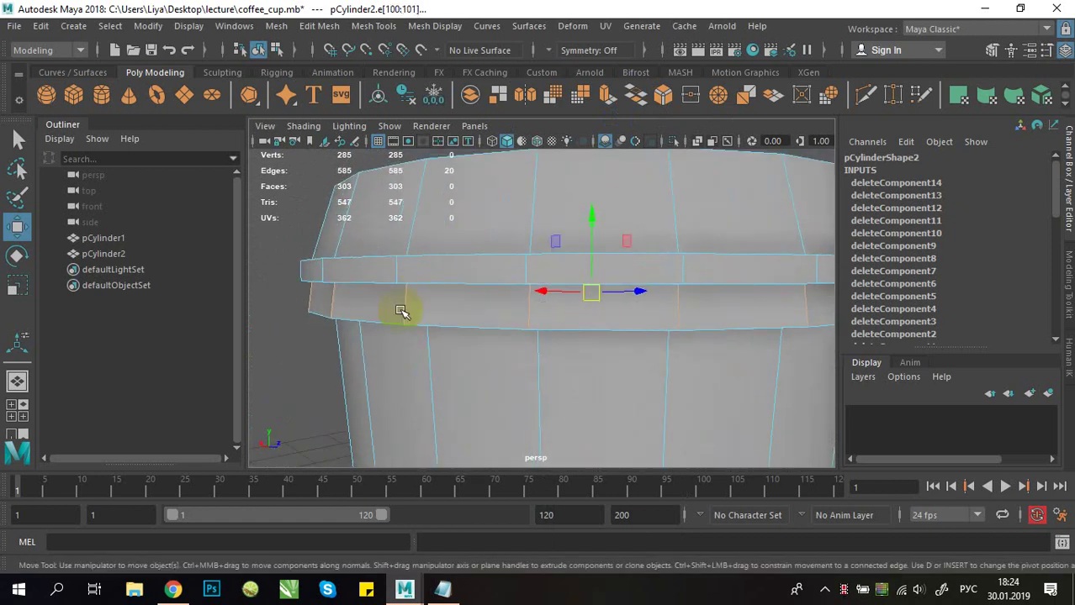
Step: Soften the ring of vertical edges around the lid's lower band and clear the selection
{"action": "right_click_drag", "start_coordinate": [435, 229], "coordinate": [507, 111]}
{"action": "left_click", "coordinate": [325, 355]}
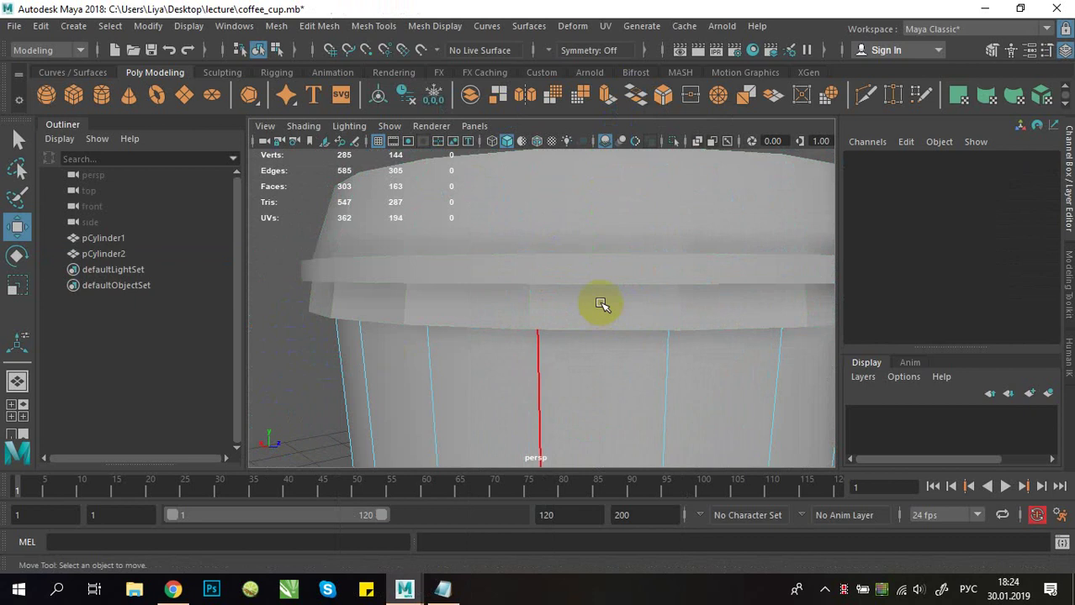
{"action": "left_click_drag", "start_coordinate": [600, 302], "coordinate": [478, 312], "text": "alt"}
{"action": "left_click_drag", "start_coordinate": [575, 373], "coordinate": [568, 307], "text": "alt"}
{"action": "left_click", "coordinate": [568, 307]}
{"action": "right_click_drag", "start_coordinate": [514, 287], "coordinate": [516, 90]}
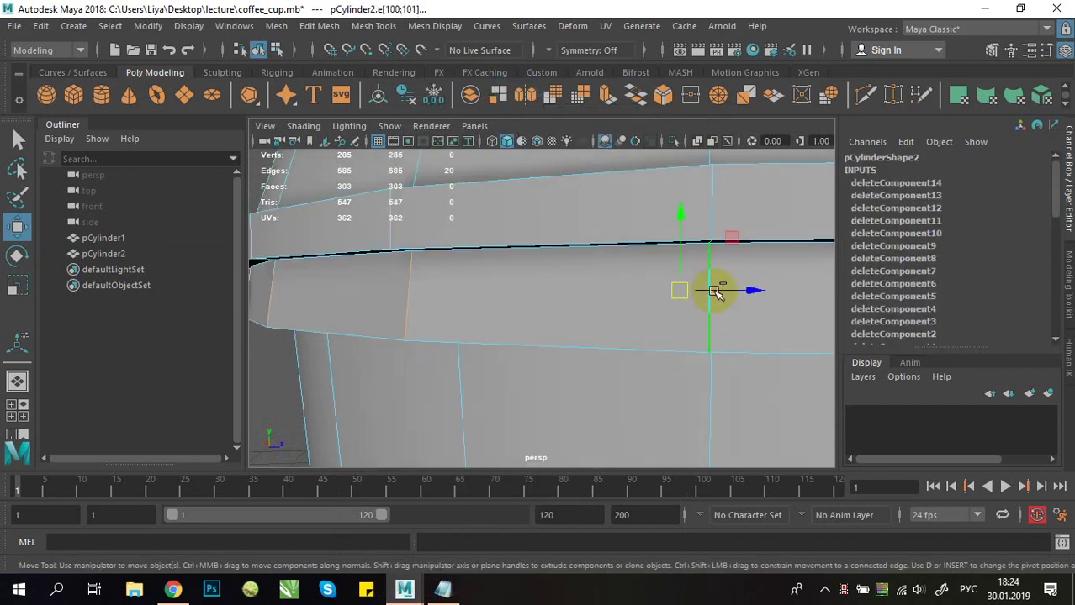
{"action": "left_click_drag", "start_coordinate": [675, 356], "coordinate": [556, 353], "text": "alt"}
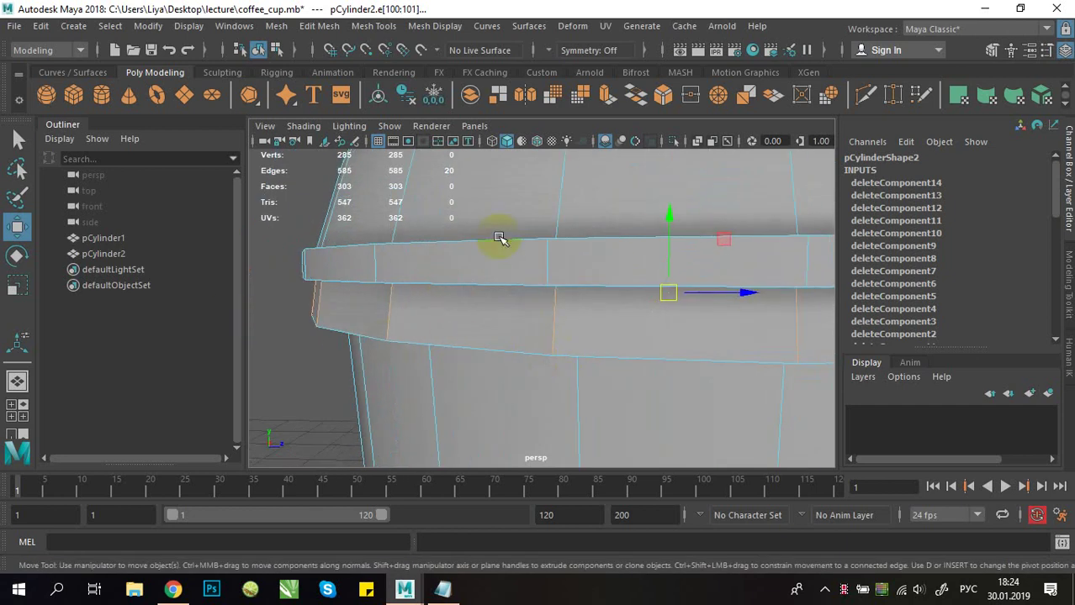
{"action": "left_click", "coordinate": [452, 26]}
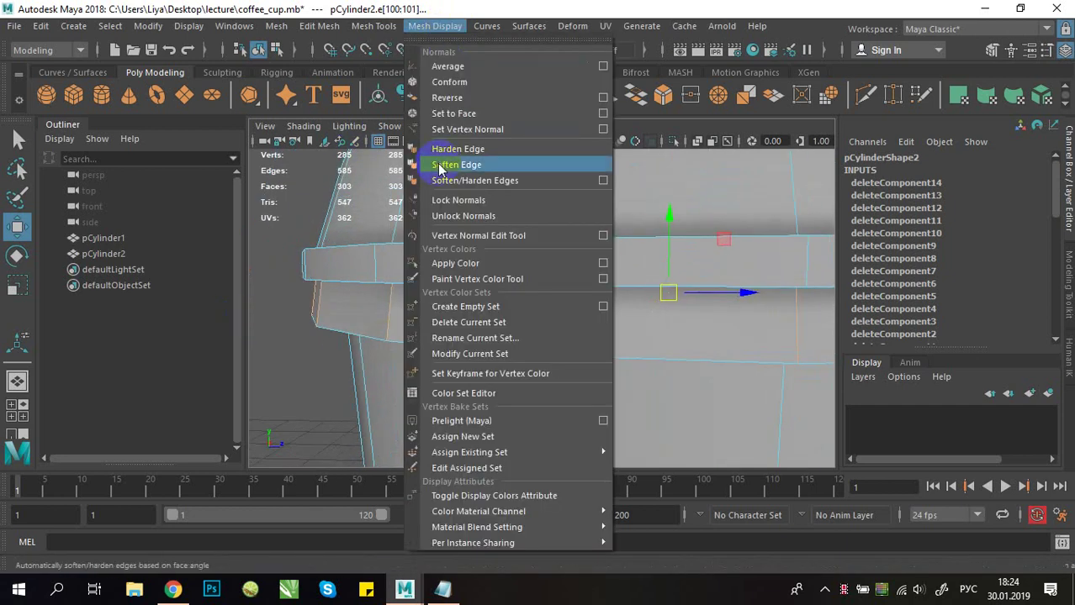
{"action": "left_click", "coordinate": [451, 165]}
{"action": "left_click_drag", "start_coordinate": [642, 257], "coordinate": [509, 233], "text": "alt"}
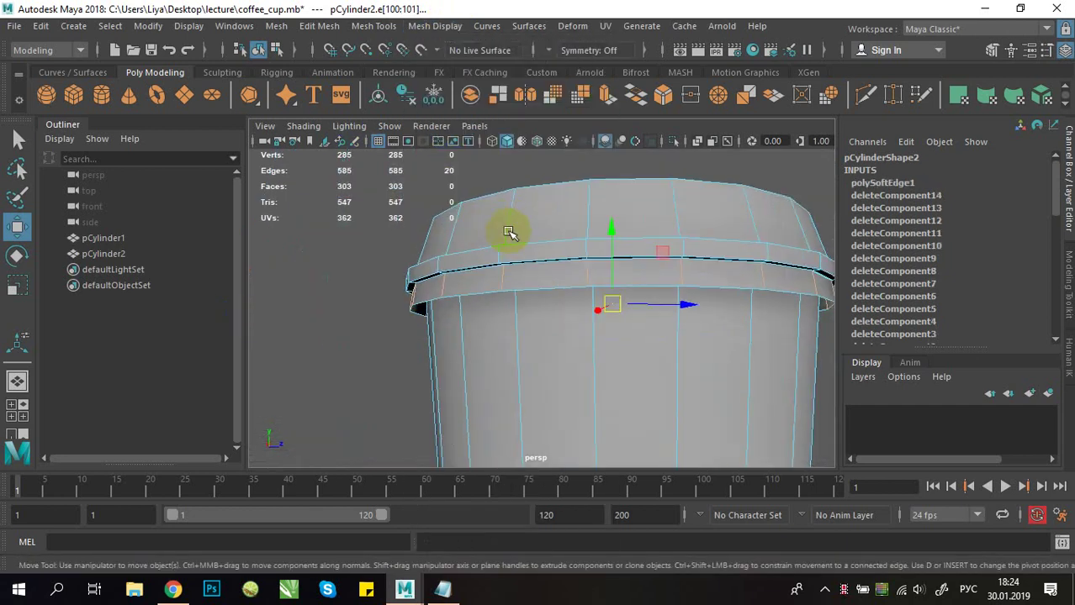
{"action": "right_click_drag", "start_coordinate": [577, 170], "coordinate": [592, 136]}
{"action": "left_click", "coordinate": [206, 323]}
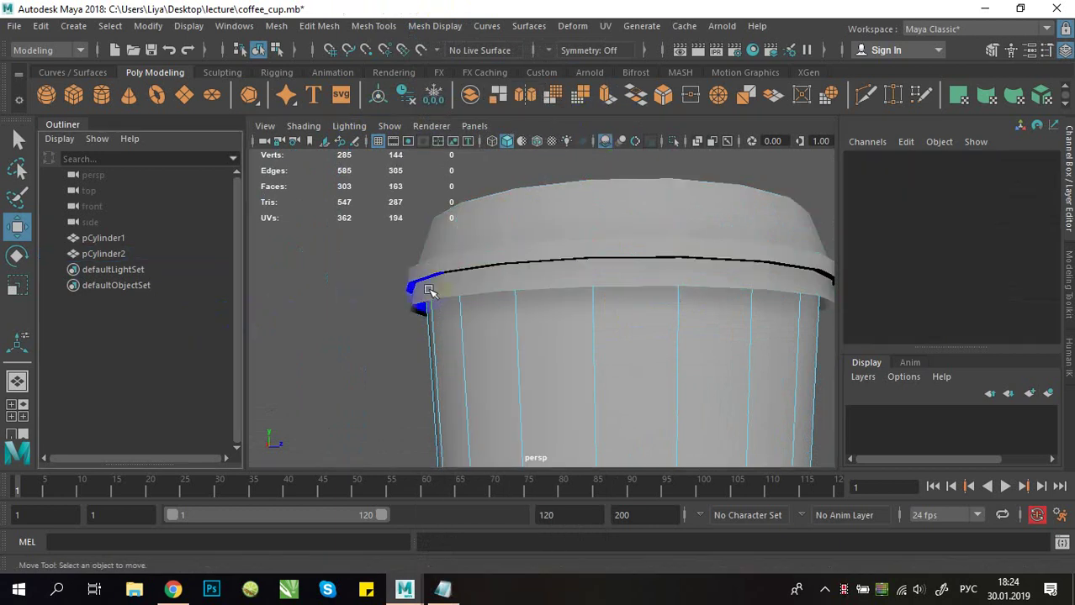
Step: Select the complete edge loop along the lid's open lower border
{"action": "left_click_drag", "start_coordinate": [430, 293], "coordinate": [866, 306], "text": "alt"}
{"action": "left_click_drag", "start_coordinate": [723, 328], "coordinate": [572, 310], "text": "alt"}
{"action": "left_click", "coordinate": [571, 309]}
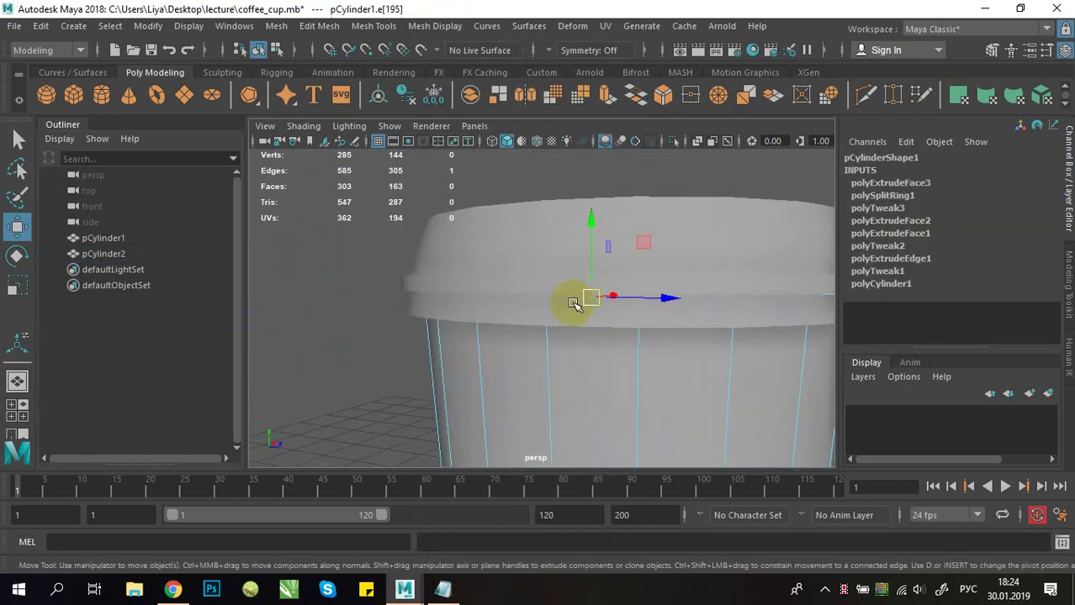
{"action": "right_click_drag", "start_coordinate": [587, 224], "coordinate": [582, 78]}
{"action": "left_click", "coordinate": [546, 252]}
{"action": "left_click_drag", "start_coordinate": [555, 333], "coordinate": [564, 307], "text": "alt"}
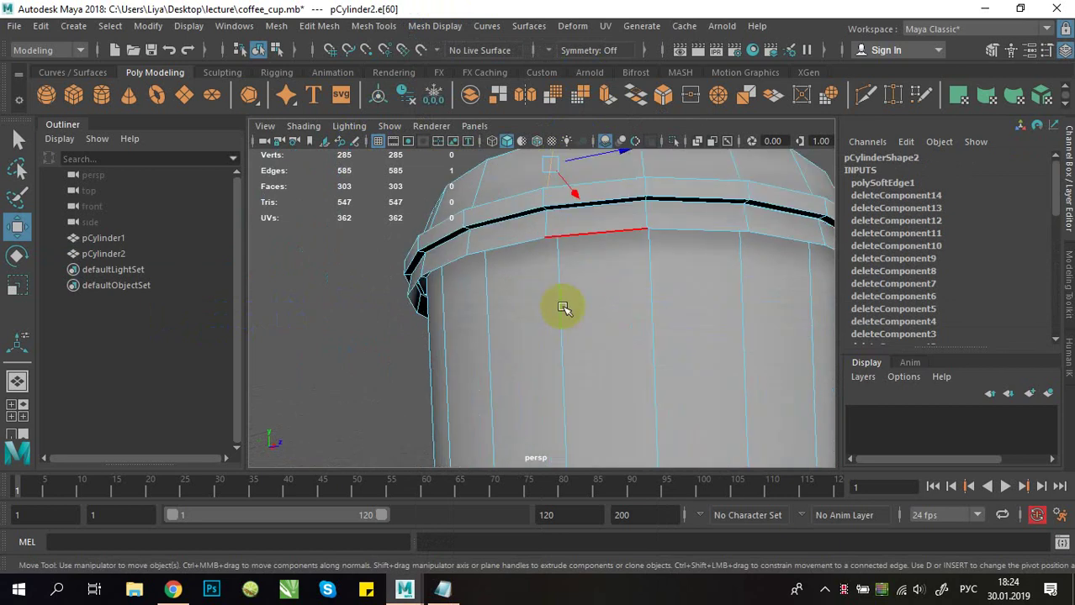
{"action": "double_click", "coordinate": [586, 238]}
{"action": "scroll", "coordinate": [632, 274], "scroll_direction": "down", "scroll_amount": 1}
{"action": "left_click_drag", "start_coordinate": [631, 274], "coordinate": [568, 264], "text": "alt"}
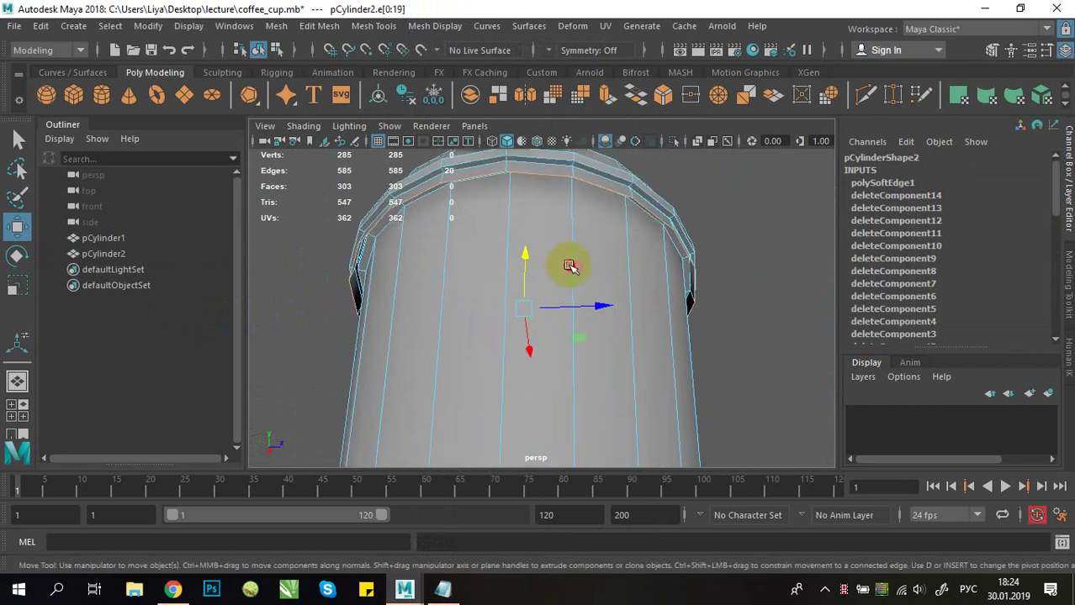
Step: Extrude the selected lower border loop inward toward the cup with a Local Translate Z of -0.034
{"action": "left_click", "coordinate": [608, 94]}
{"action": "left_click_drag", "start_coordinate": [660, 216], "coordinate": [356, 336], "text": "alt"}
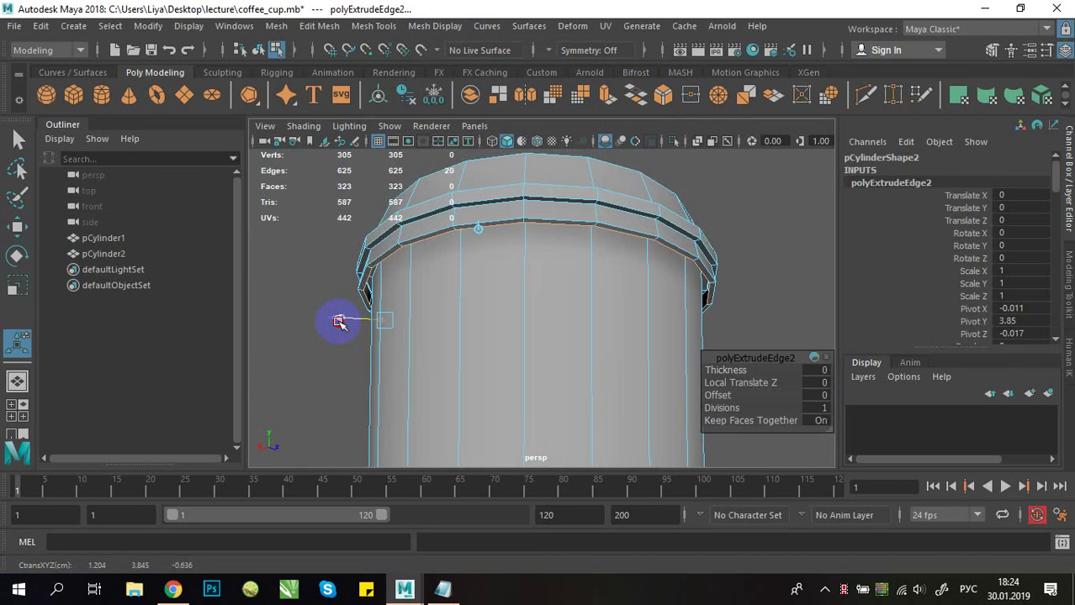
{"action": "left_click_drag", "start_coordinate": [393, 317], "coordinate": [555, 337], "text": "alt"}
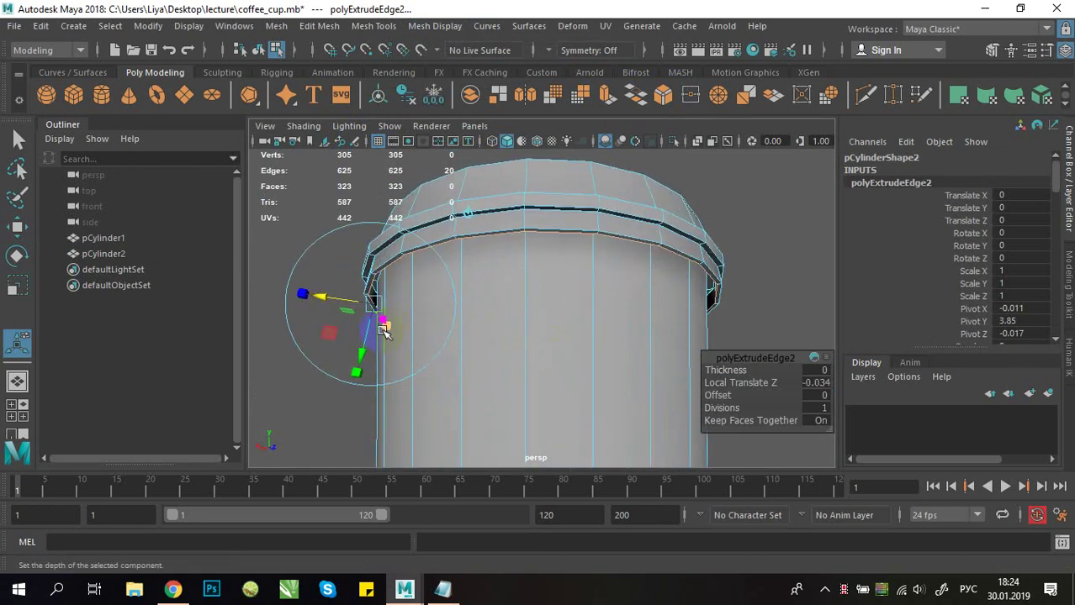
Step: Extrude the lid's inner border loop a second time, shift the new edges vertically, and return to object mode with nothing selected
{"action": "mouse_move", "coordinate": [377, 336]}
{"action": "left_mouse_down", "text": "alt"}
{"action": "mouse_move", "coordinate": [388, 324]}
{"action": "mouse_move", "coordinate": [370, 345]}
{"action": "left_mouse_up", "text": "alt"}
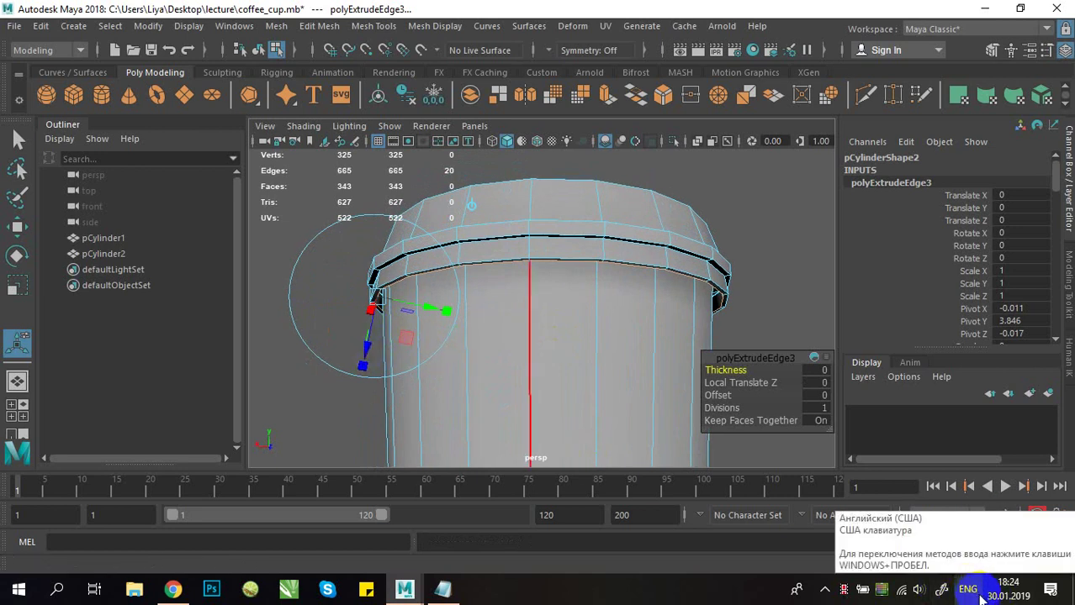
{"action": "left_click_drag", "start_coordinate": [647, 372], "coordinate": [577, 343], "text": "alt"}
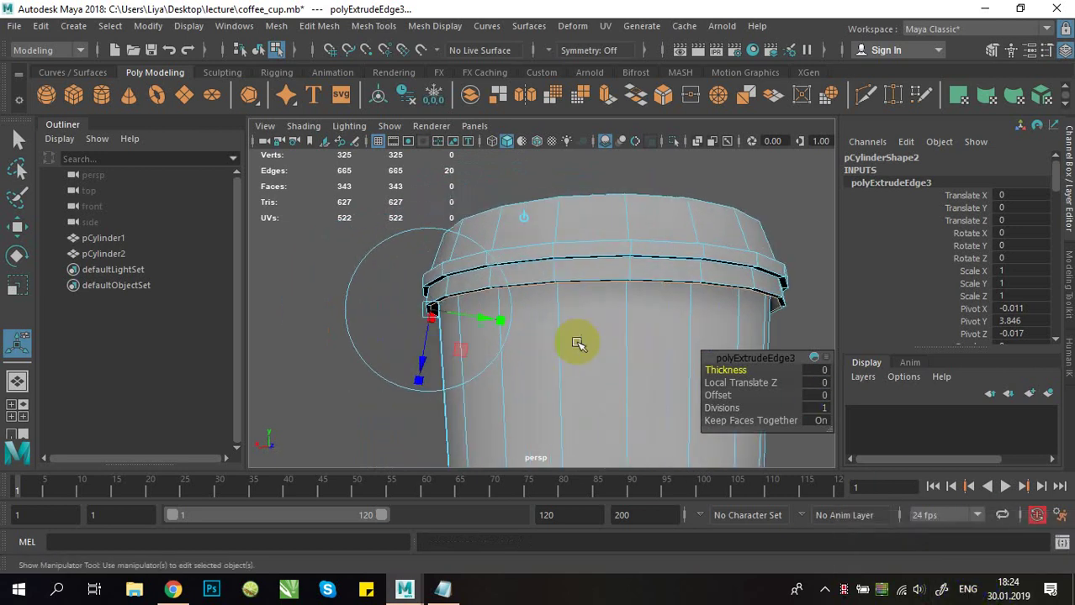
{"action": "right_click_drag", "start_coordinate": [577, 343], "coordinate": [573, 380], "text": "alt"}
{"action": "left_click_drag", "start_coordinate": [331, 368], "coordinate": [331, 368]}
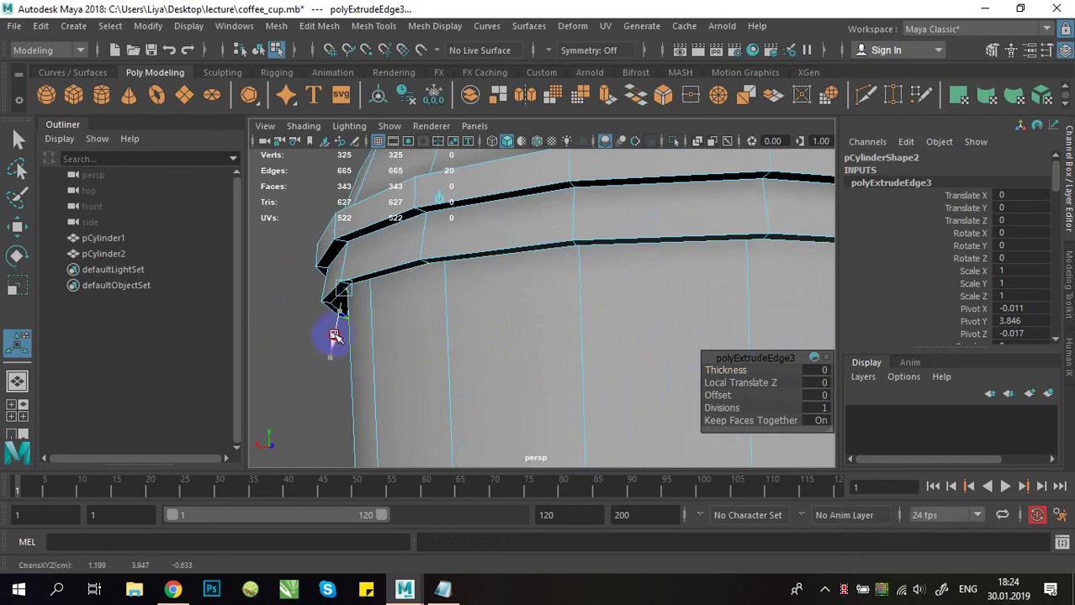
{"action": "left_click_drag", "start_coordinate": [340, 324], "coordinate": [340, 322]}
{"action": "left_click_drag", "start_coordinate": [414, 337], "coordinate": [515, 299], "text": "alt"}
{"action": "right_click_drag", "start_coordinate": [515, 299], "coordinate": [463, 293], "text": "alt"}
{"action": "left_click_drag", "start_coordinate": [463, 292], "coordinate": [694, 278], "text": "alt"}
{"action": "right_click_drag", "start_coordinate": [695, 277], "coordinate": [780, 123]}
{"action": "left_click", "coordinate": [760, 209]}
{"action": "left_click_drag", "start_coordinate": [623, 223], "coordinate": [442, 259], "text": "alt"}
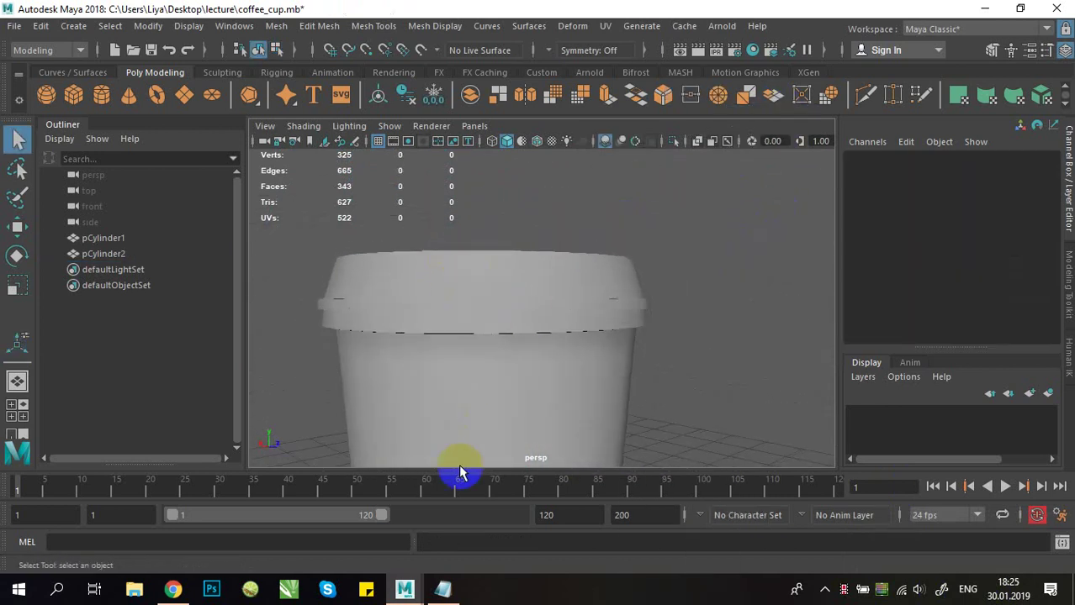
Step: Switch the lid to vertex editing and select vertices along its top edge for scaling
{"action": "left_click", "coordinate": [489, 269]}
{"action": "right_click_drag", "start_coordinate": [491, 254], "coordinate": [476, 184]}
{"action": "left_click_drag", "start_coordinate": [281, 197], "coordinate": [572, 257]}
{"action": "left_click_drag", "start_coordinate": [668, 273], "coordinate": [668, 273]}
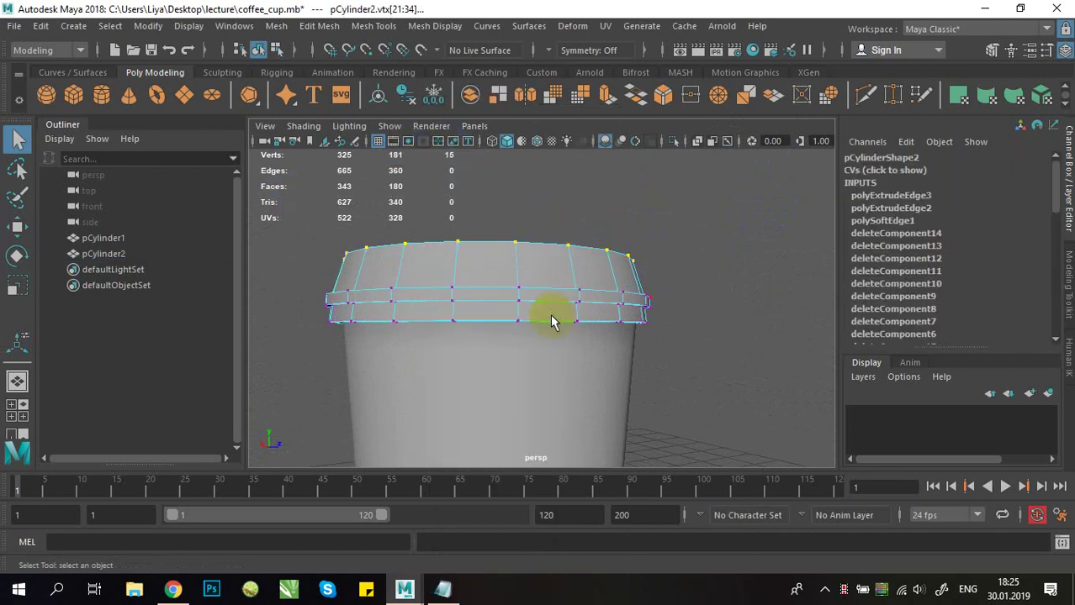
{"action": "key", "text": "r"}
{"action": "left_click_drag", "start_coordinate": [495, 261], "coordinate": [525, 356]}
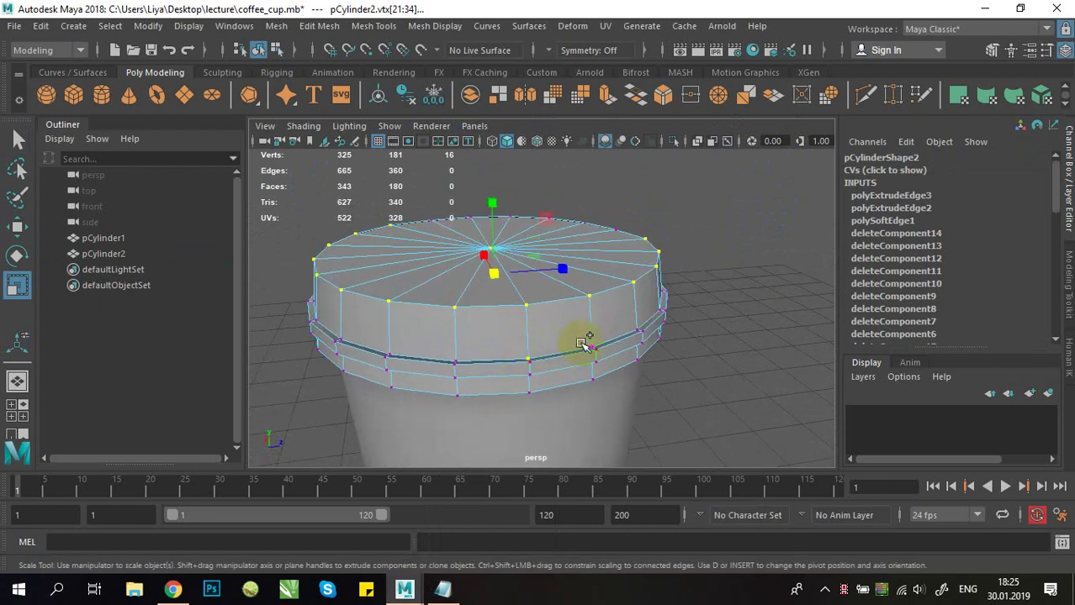
Step: Narrow the selection to the 20 vertices of the lid's top ring and scale the ring inward
{"action": "left_click_drag", "start_coordinate": [687, 332], "coordinate": [678, 313], "text": "alt"}
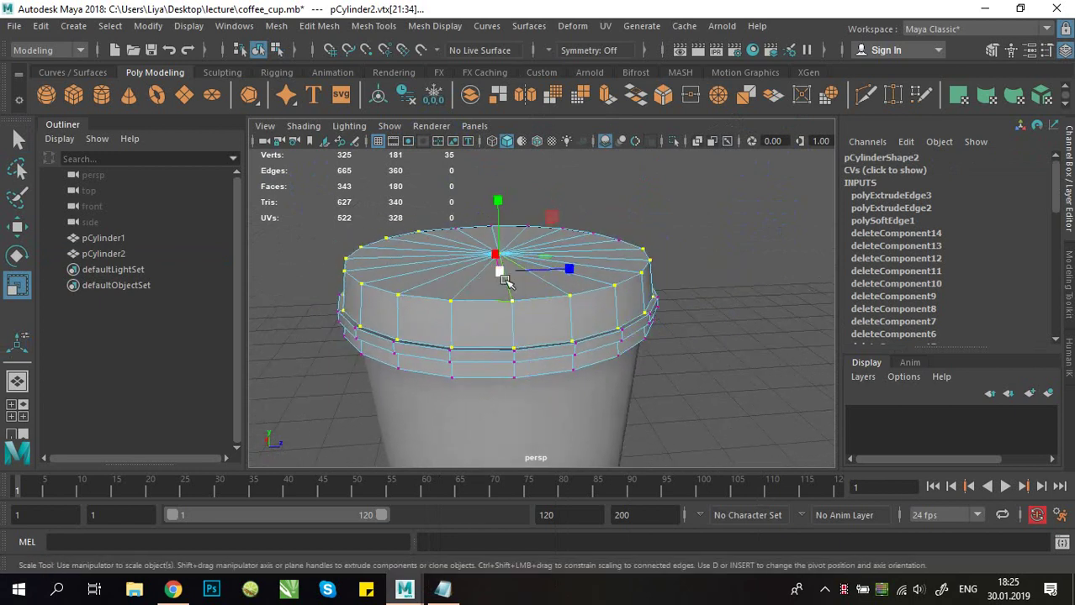
{"action": "left_click_drag", "start_coordinate": [501, 270], "coordinate": [290, 267]}
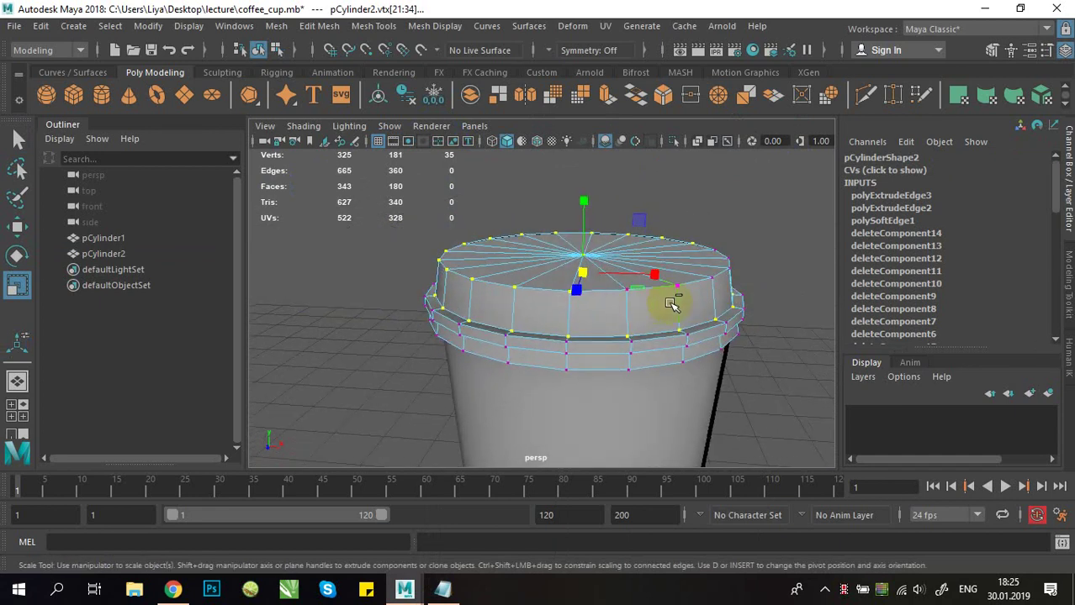
{"action": "left_click_drag", "start_coordinate": [673, 305], "coordinate": [461, 276], "text": "alt"}
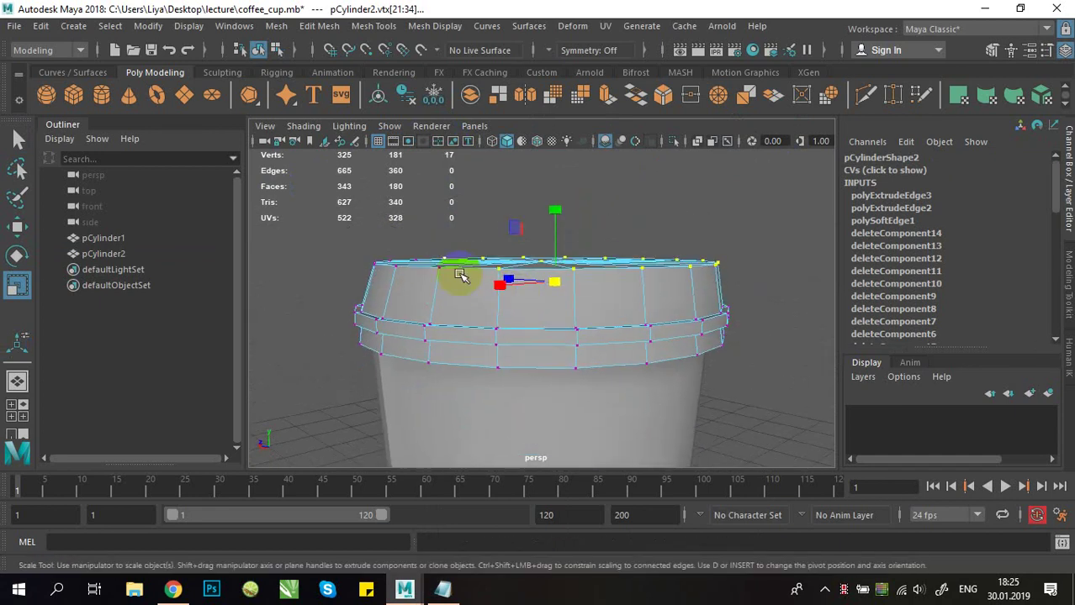
{"action": "left_click_drag", "start_coordinate": [381, 208], "coordinate": [369, 217], "text": "alt"}
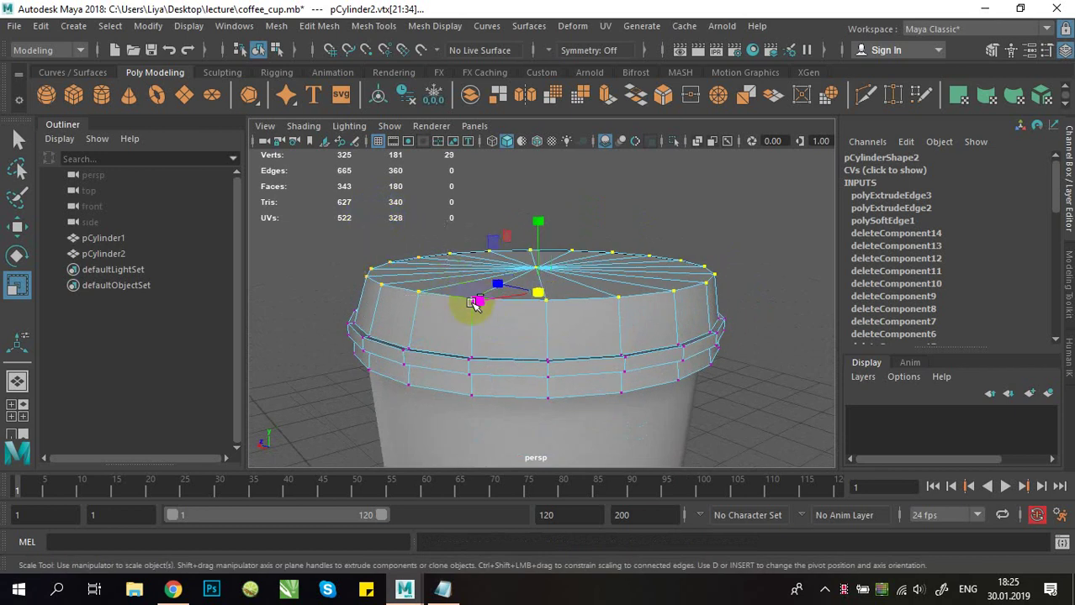
{"action": "left_click_drag", "start_coordinate": [475, 304], "coordinate": [438, 339], "text": "alt"}
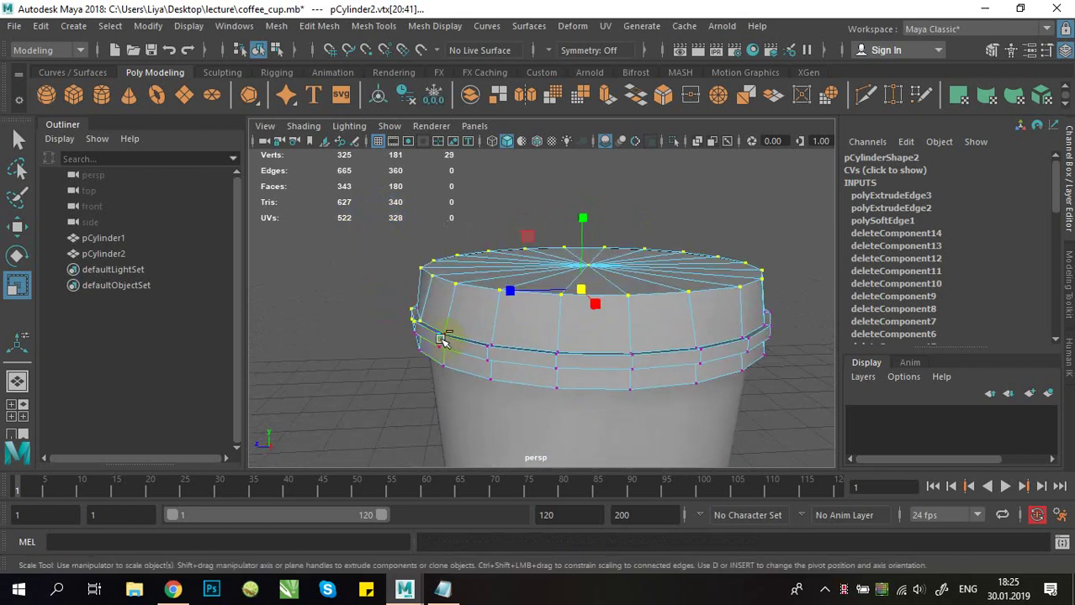
{"action": "left_click", "coordinate": [670, 224]}
{"action": "double_click", "coordinate": [619, 243]}
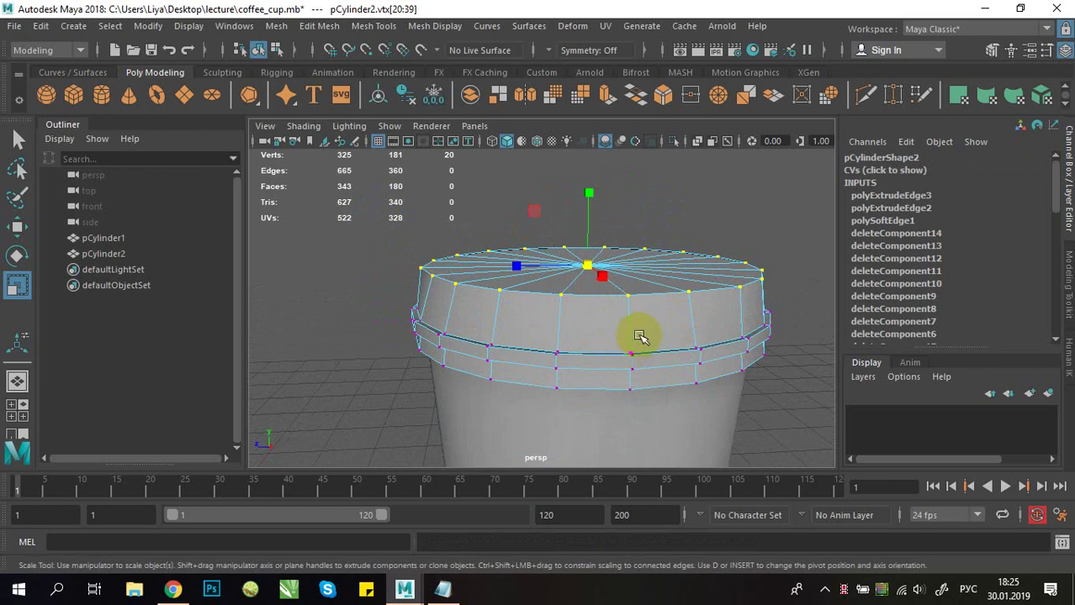
{"action": "left_click_drag", "start_coordinate": [639, 337], "coordinate": [361, 330], "text": "alt"}
{"action": "mouse_move", "coordinate": [540, 286]}
{"action": "left_mouse_down"}
{"action": "mouse_move", "coordinate": [496, 314]}
{"action": "mouse_move", "coordinate": [444, 321]}
{"action": "mouse_move", "coordinate": [374, 352]}
{"action": "mouse_move", "coordinate": [348, 413]}
{"action": "mouse_move", "coordinate": [336, 403]}
{"action": "mouse_move", "coordinate": [537, 341]}
{"action": "mouse_move", "coordinate": [679, 232]}
{"action": "mouse_move", "coordinate": [578, 271]}
{"action": "mouse_move", "coordinate": [494, 283]}
{"action": "mouse_move", "coordinate": [549, 302]}
{"action": "left_mouse_up"}
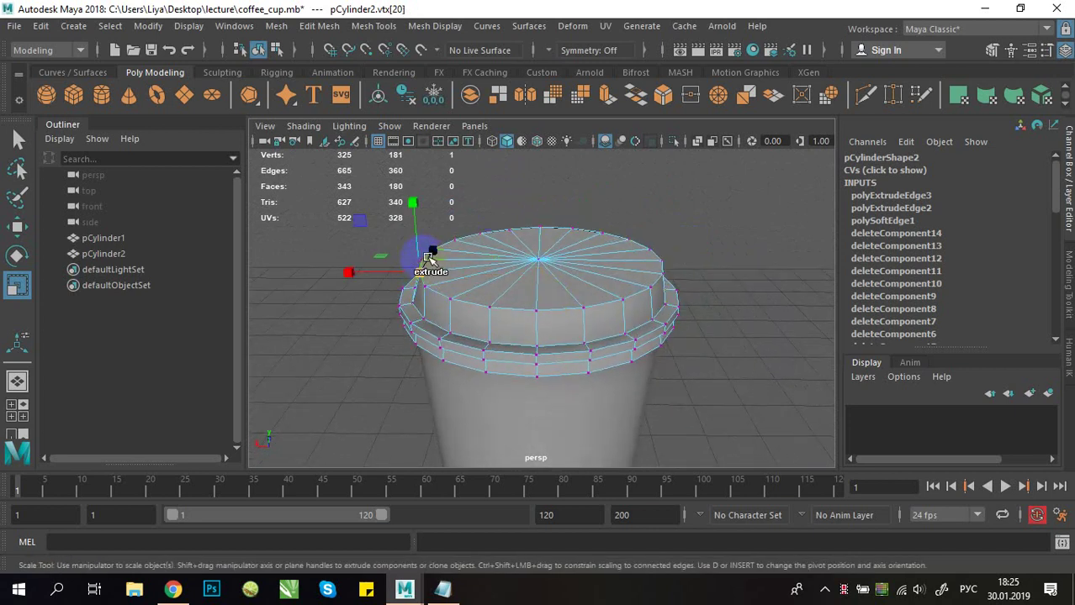
Step: Adjust a single vertex of the lid's top ring along its connected edge, and return to object mode with nothing selected
{"action": "left_click_drag", "start_coordinate": [484, 275], "coordinate": [492, 297], "text": "alt"}
{"action": "key", "text": "w"}
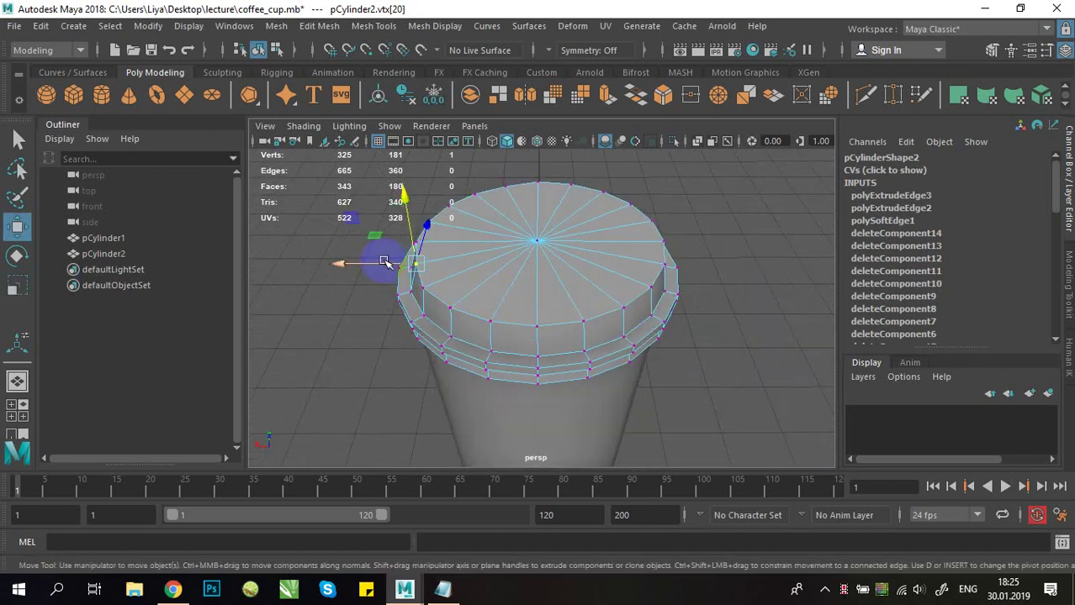
{"action": "left_click_drag", "start_coordinate": [368, 266], "coordinate": [537, 280], "text": "ctrl+shift"}
{"action": "right_click_drag", "start_coordinate": [558, 243], "coordinate": [631, 115]}
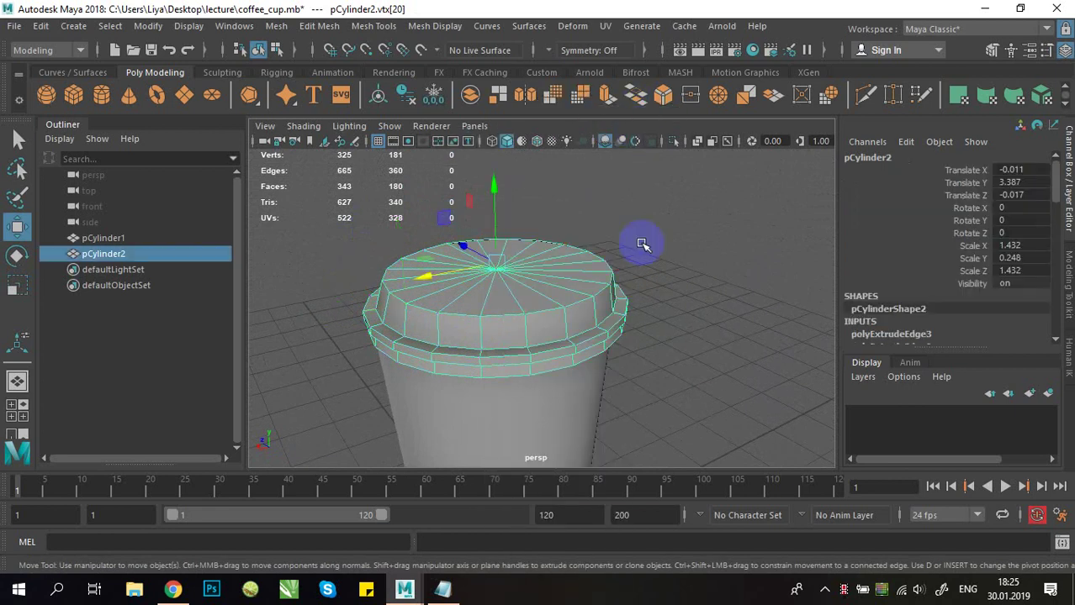
{"action": "left_click", "coordinate": [641, 243]}
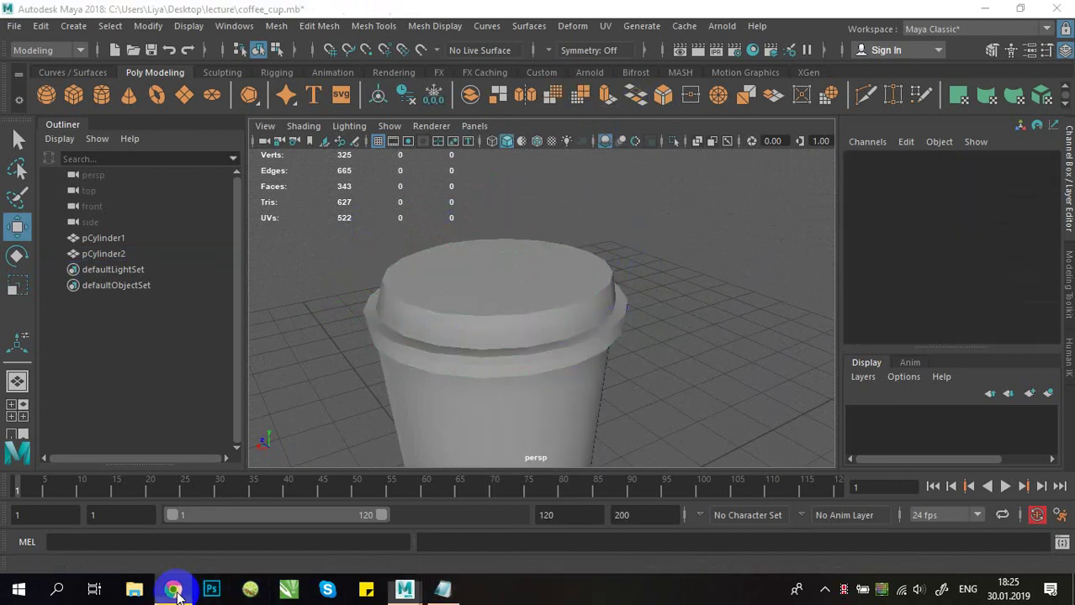
Step: Switch to the browser, examine the lid on the white paper coffee cup with a brown sleeve, and return to Maya
{"action": "left_click", "coordinate": [171, 588]}
{"action": "left_click", "coordinate": [849, 304]}
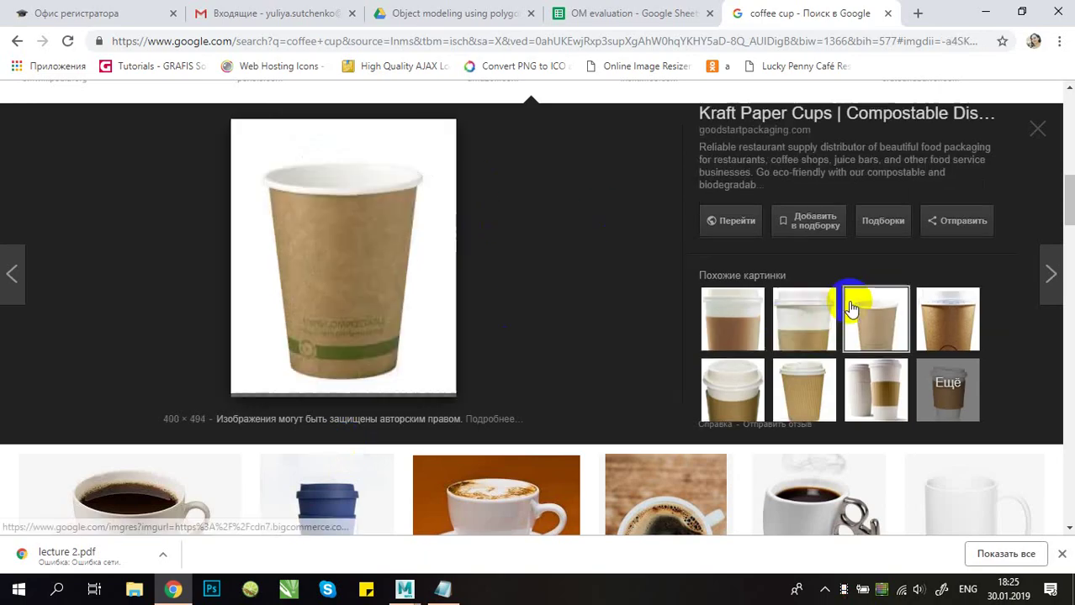
{"action": "left_click", "coordinate": [728, 389]}
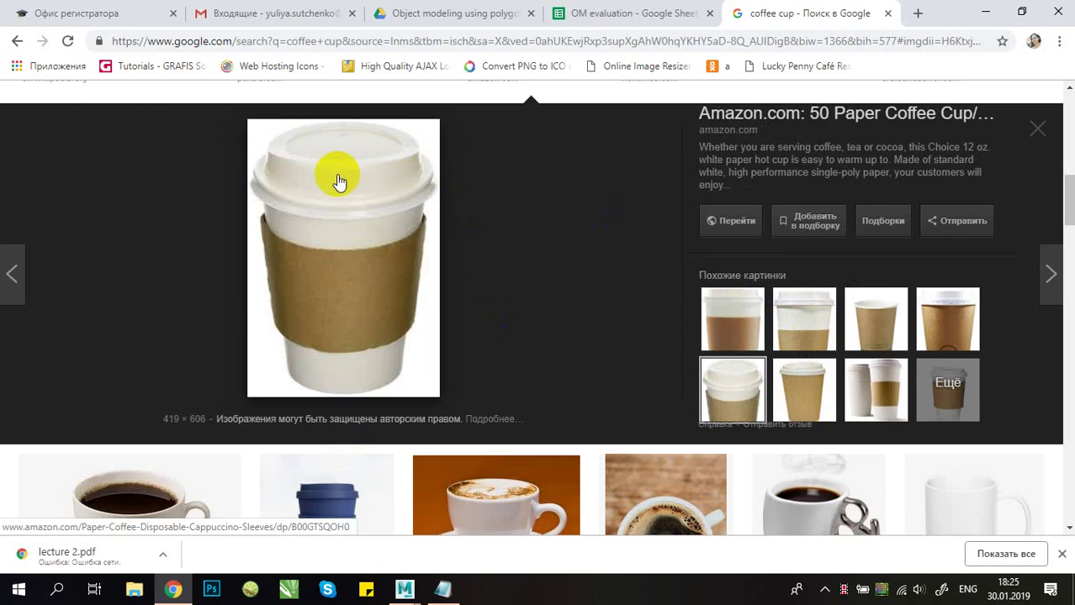
{"action": "left_click", "coordinate": [985, 12]}
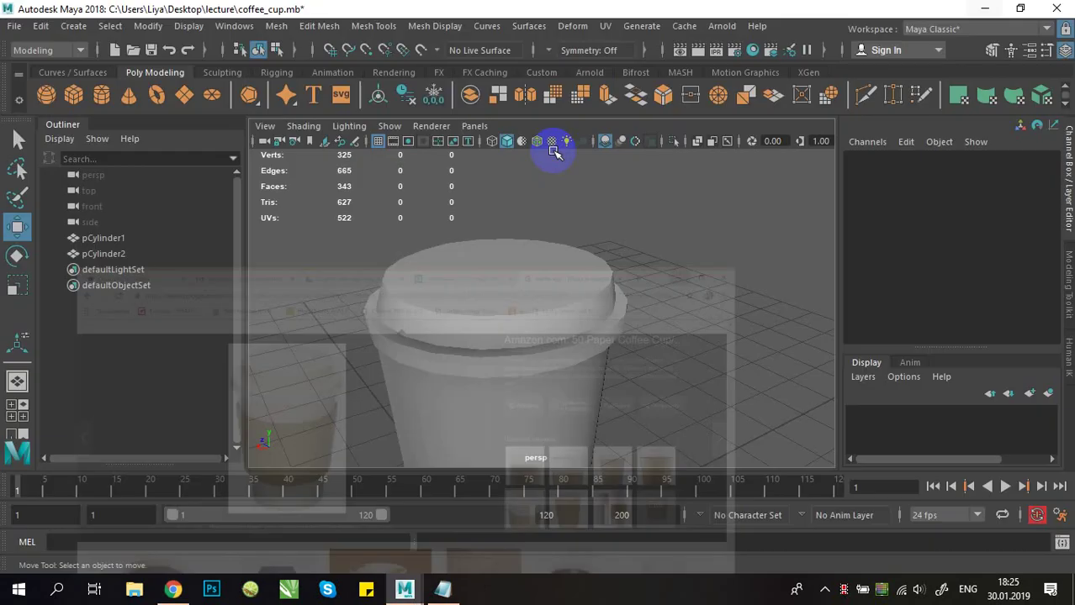
Step: Select only the 20 triangular faces on top of the lid
{"action": "left_click", "coordinate": [589, 311]}
{"action": "scroll", "coordinate": [589, 311], "scroll_direction": "up", "scroll_amount": 1}
{"action": "left_click_drag", "start_coordinate": [589, 311], "coordinate": [599, 261], "text": "alt"}
{"action": "right_click_drag", "start_coordinate": [593, 267], "coordinate": [610, 192]}
{"action": "left_click_drag", "start_coordinate": [562, 310], "coordinate": [496, 249], "text": "alt"}
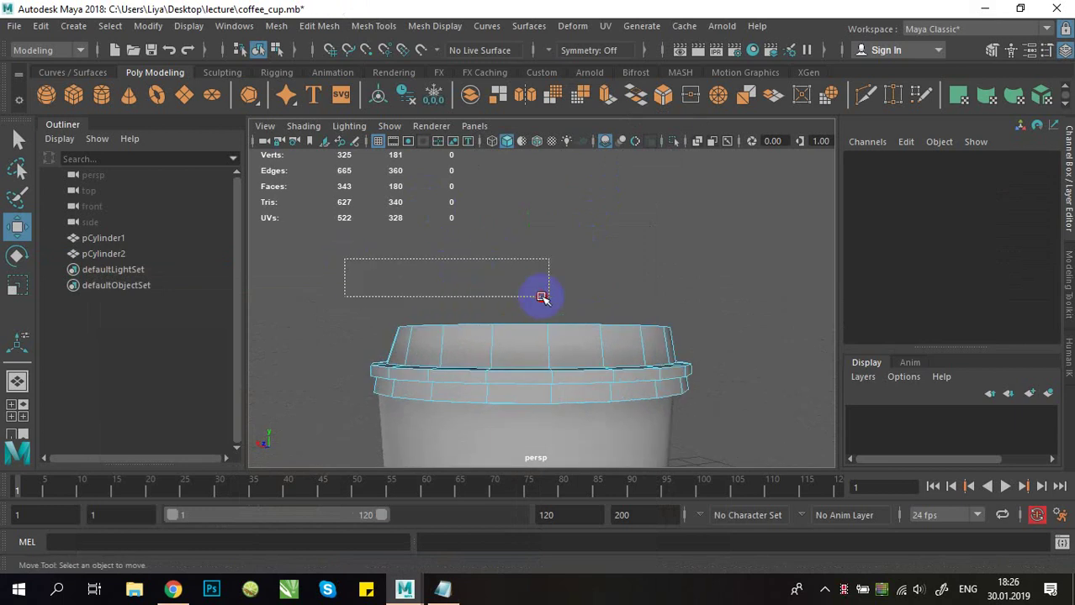
{"action": "left_click_drag", "start_coordinate": [542, 296], "coordinate": [689, 337]}
{"action": "left_click_drag", "start_coordinate": [745, 426], "coordinate": [360, 346], "text": "ctrl"}
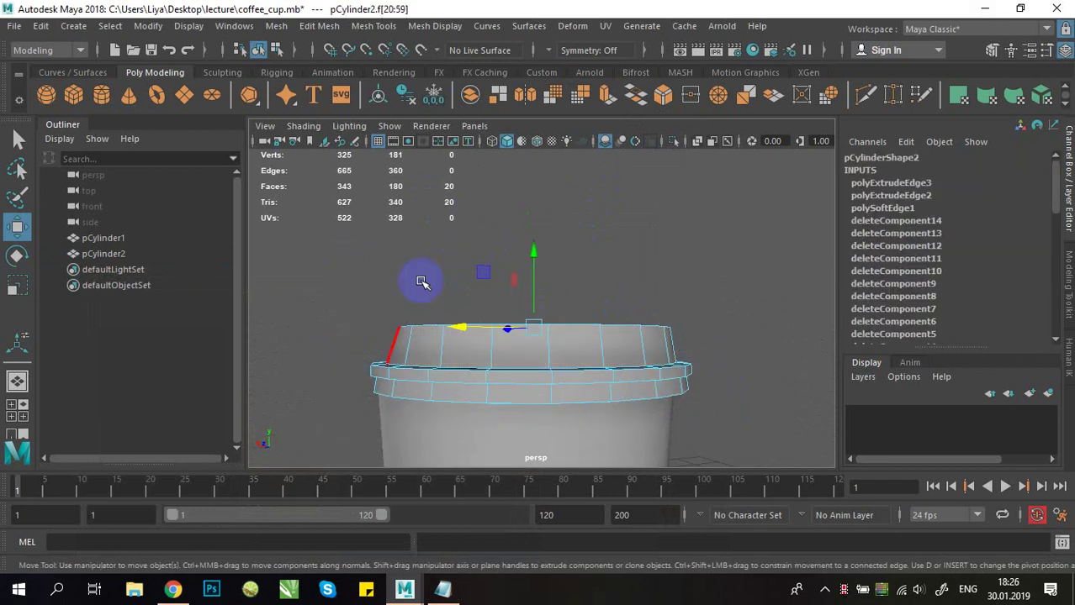
{"action": "left_click_drag", "start_coordinate": [422, 282], "coordinate": [468, 360], "text": "alt"}
Step: Extrude the lid's top faces and scale them inward to 0.85 in X and Z
{"action": "left_click", "coordinate": [606, 92]}
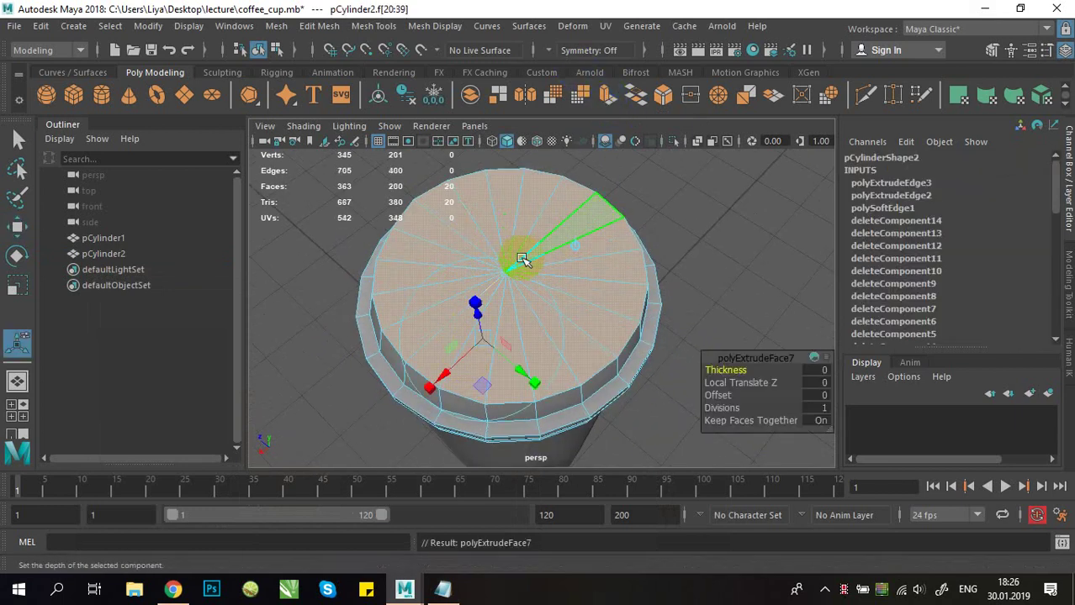
{"action": "left_click_drag", "start_coordinate": [528, 257], "coordinate": [495, 285], "text": "alt"}
{"action": "left_click", "coordinate": [568, 255]}
{"action": "left_click_drag", "start_coordinate": [548, 284], "coordinate": [528, 251], "text": "alt"}
{"action": "right_click_drag", "start_coordinate": [547, 285], "coordinate": [582, 290], "text": "alt"}
{"action": "mouse_move", "coordinate": [582, 290]}
{"action": "left_mouse_down", "text": "alt"}
{"action": "mouse_move", "coordinate": [576, 266]}
{"action": "mouse_move", "coordinate": [600, 297]}
{"action": "mouse_move", "coordinate": [569, 294]}
{"action": "left_mouse_up", "text": "alt"}
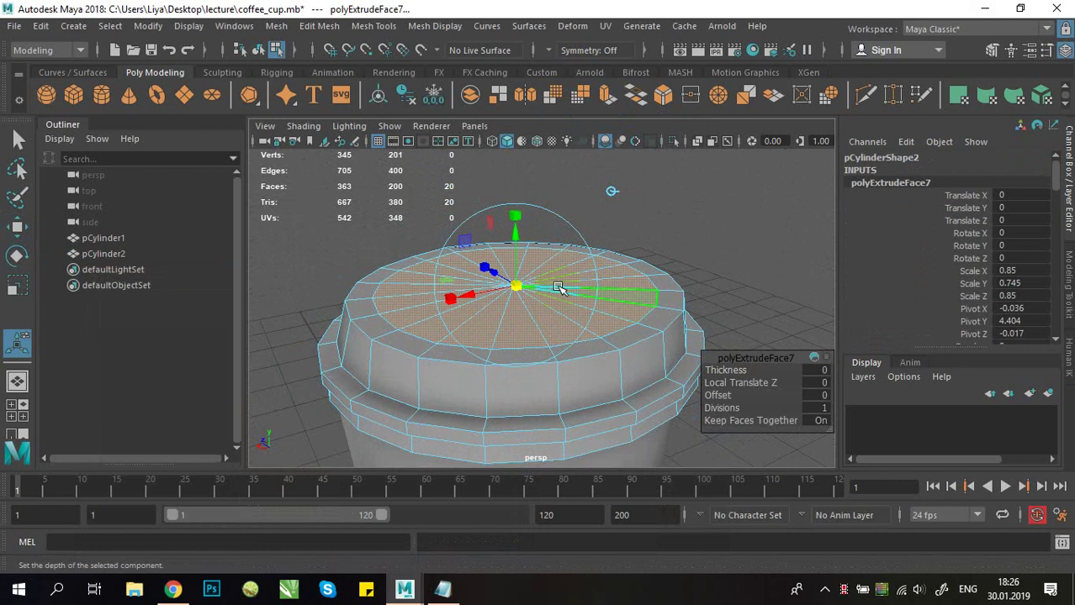
Step: Extrude the lid's 20 top faces again and push them straight down to form a recess inside the rim
{"action": "key", "text": "ctrl+e"}
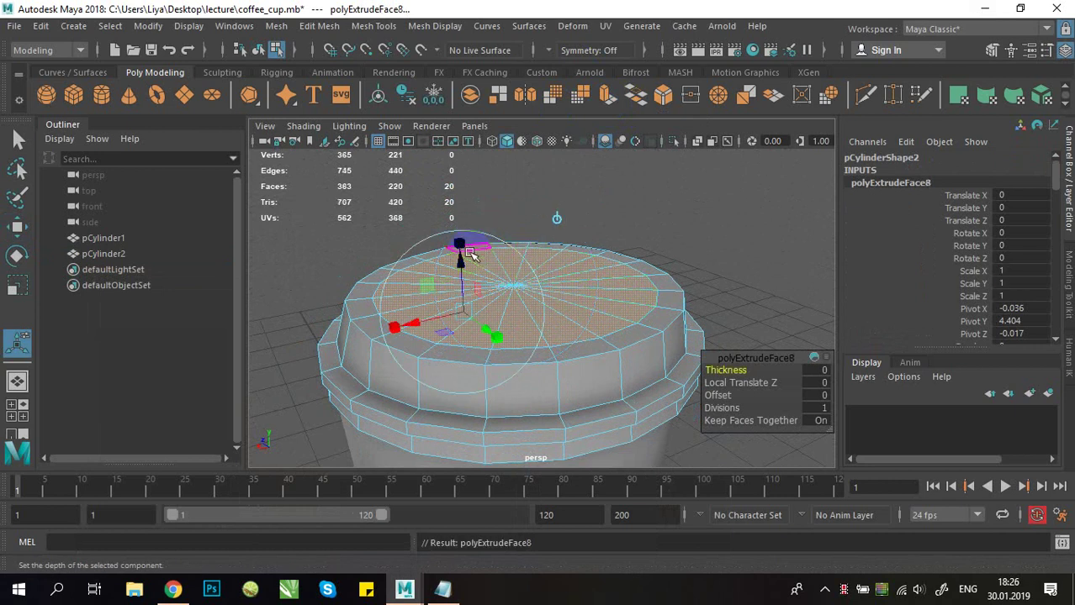
{"action": "left_click_drag", "start_coordinate": [468, 255], "coordinate": [427, 321]}
{"action": "left_click", "coordinate": [471, 338]}
{"action": "left_click_drag", "start_coordinate": [510, 330], "coordinate": [542, 343], "text": "alt"}
{"action": "mouse_move", "coordinate": [542, 343]}
{"action": "right_mouse_down", "text": "alt"}
{"action": "mouse_move", "coordinate": [722, 305]}
{"action": "mouse_move", "coordinate": [553, 337]}
{"action": "right_mouse_up", "text": "alt"}
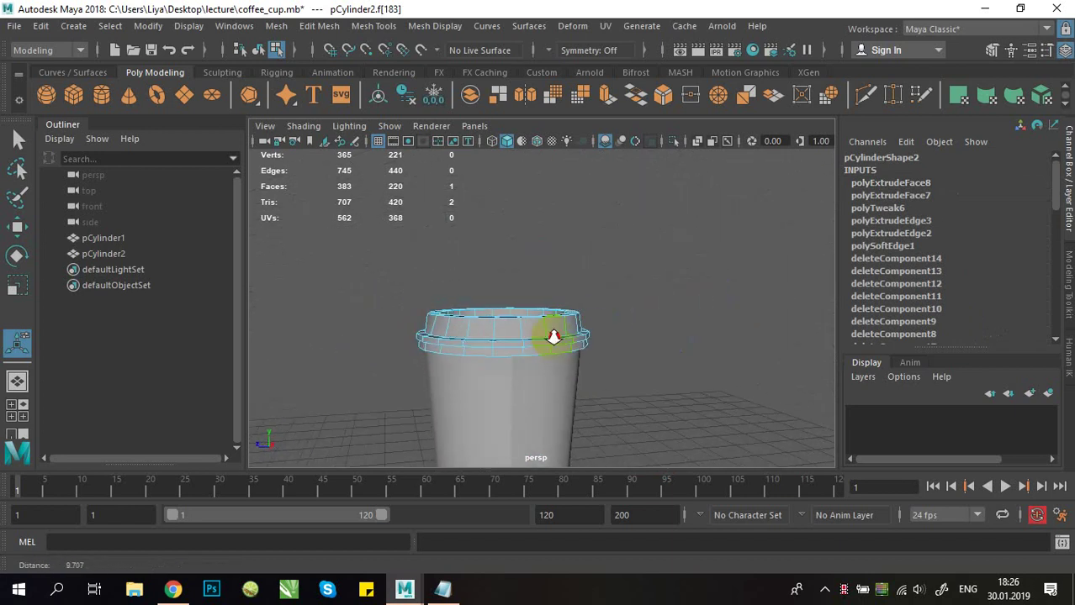
{"action": "left_click_drag", "start_coordinate": [553, 337], "coordinate": [559, 402], "text": "alt"}
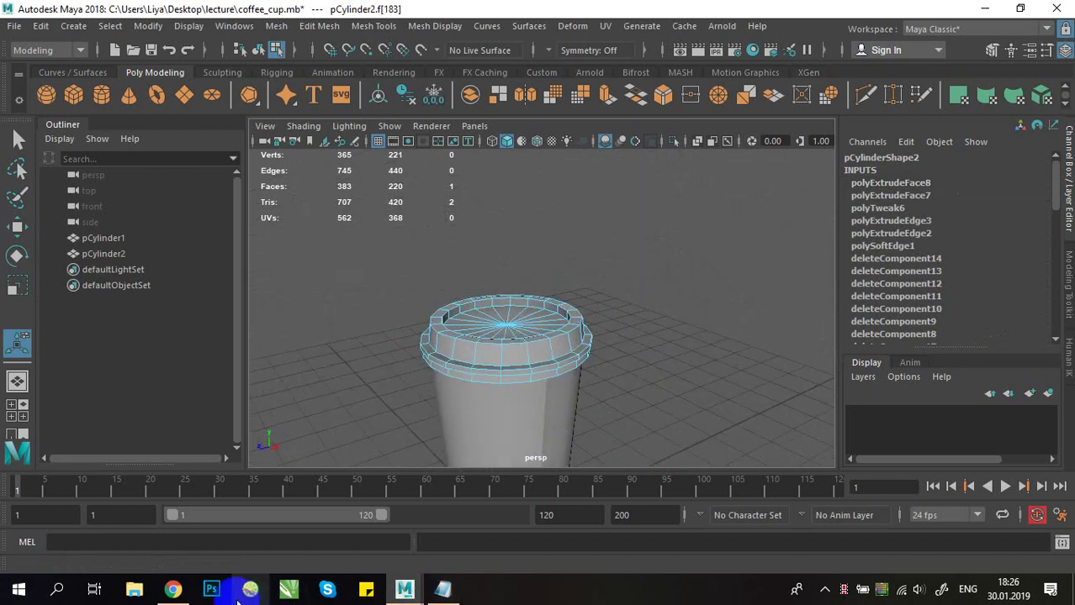
Step: Switch to the browser, examine the lid's rim on the reference coffee cup photo, and return to Maya
{"action": "left_click", "coordinate": [172, 588]}
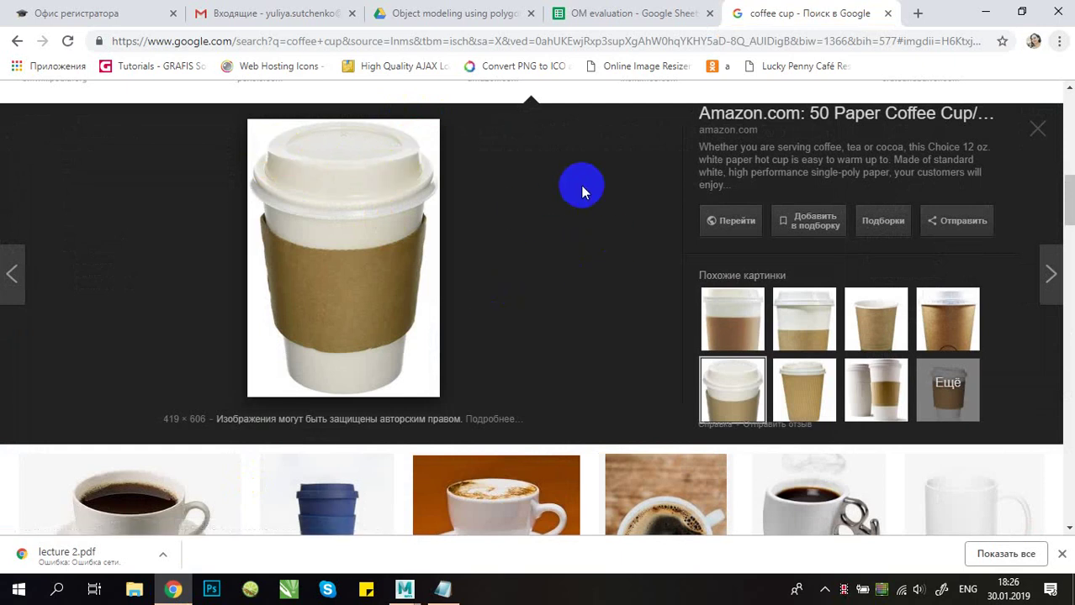
{"action": "left_click", "coordinate": [985, 12]}
{"action": "left_click_drag", "start_coordinate": [522, 324], "coordinate": [434, 343], "text": "alt"}
{"action": "scroll", "coordinate": [496, 353], "scroll_direction": "up", "scroll_amount": 4}
{"action": "middle_click_drag", "start_coordinate": [560, 341], "coordinate": [644, 325], "text": "alt"}
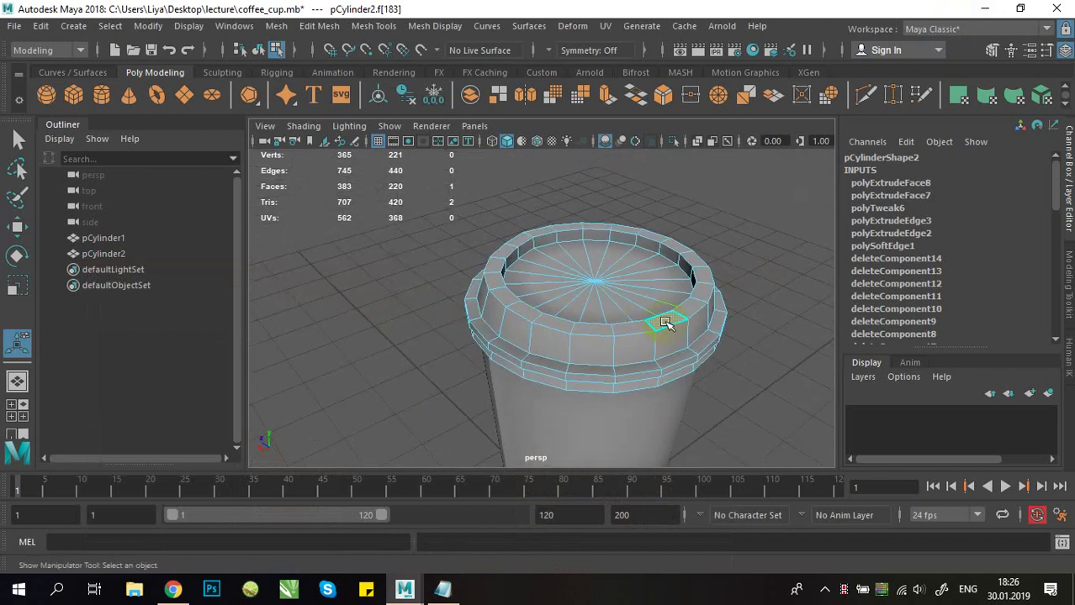
Step: Select seven adjacent faces on top of the lid's raised rim
{"action": "left_click_drag", "start_coordinate": [664, 324], "coordinate": [660, 301], "text": "alt"}
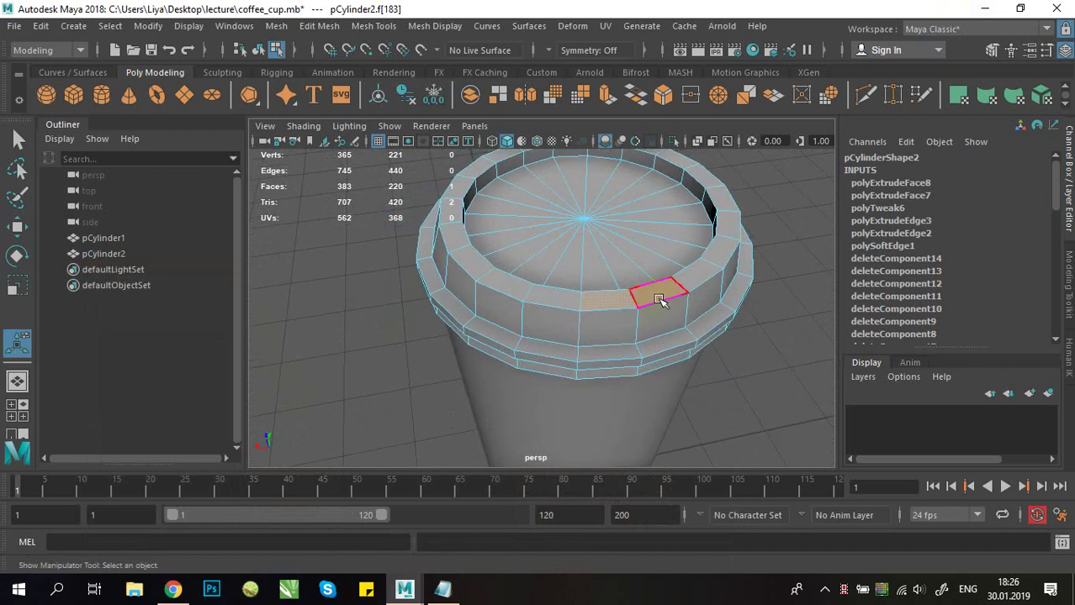
{"action": "left_click", "coordinate": [660, 301], "text": "shift"}
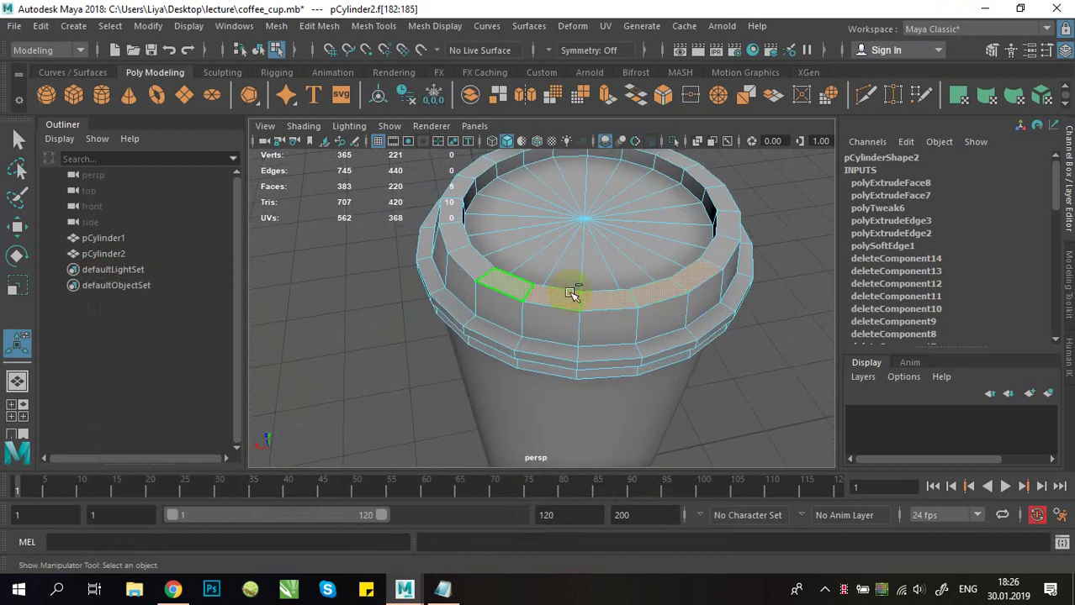
{"action": "left_click_drag", "start_coordinate": [571, 293], "coordinate": [617, 330], "text": "alt"}
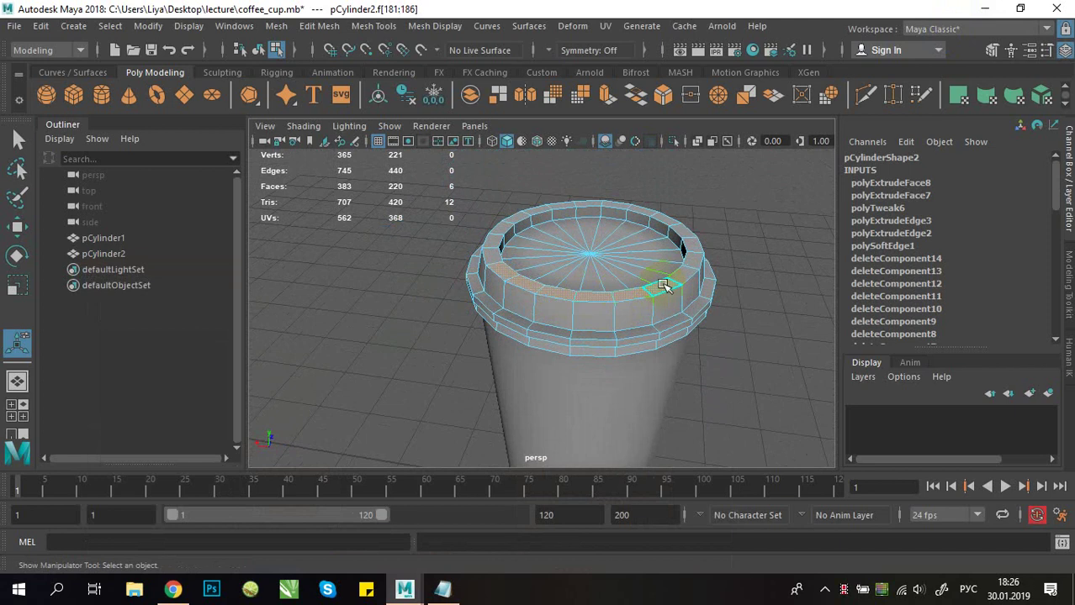
{"action": "left_click_drag", "start_coordinate": [671, 296], "coordinate": [641, 325], "text": "alt"}
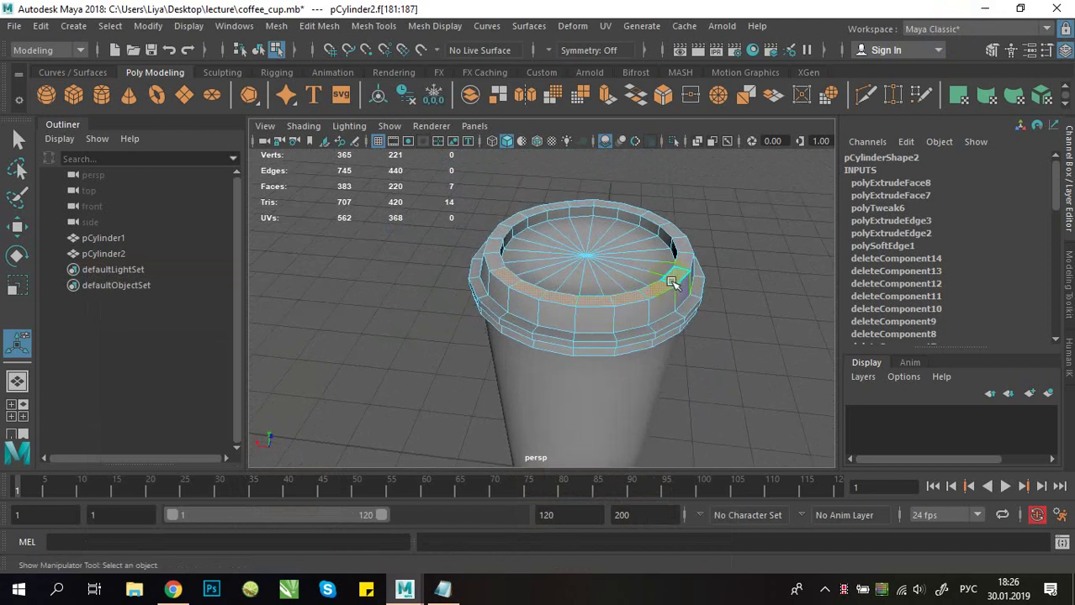
{"action": "left_click_drag", "start_coordinate": [578, 292], "coordinate": [508, 273], "text": "alt"}
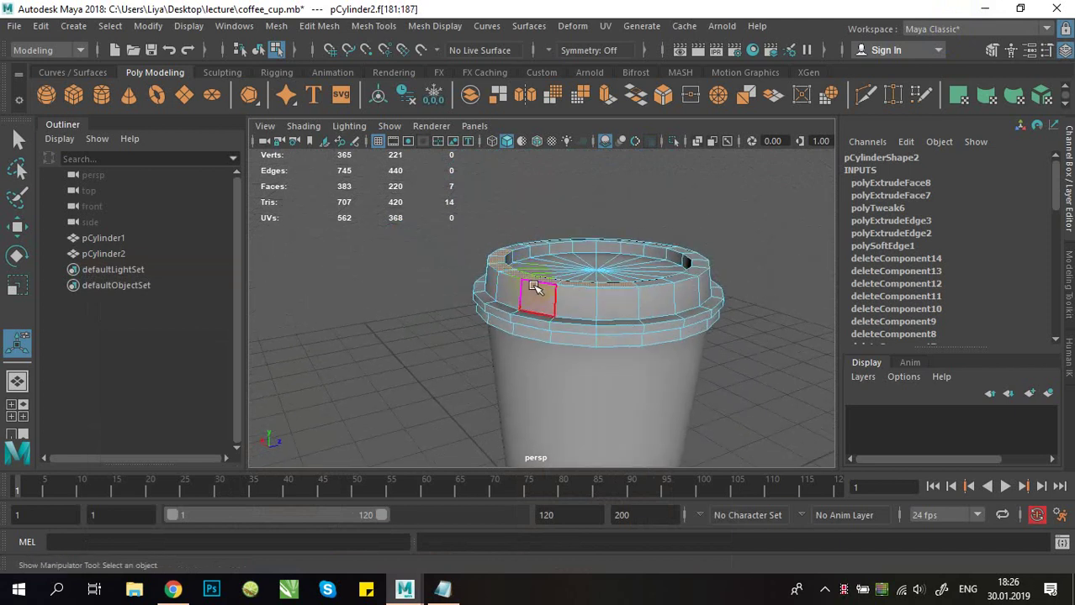
Step: Try to raise one side of the rim gradually by moving the selected faces up and deselecting the outer ones between moves
{"action": "key", "text": "w"}
{"action": "left_click_drag", "start_coordinate": [553, 215], "coordinate": [545, 191]}
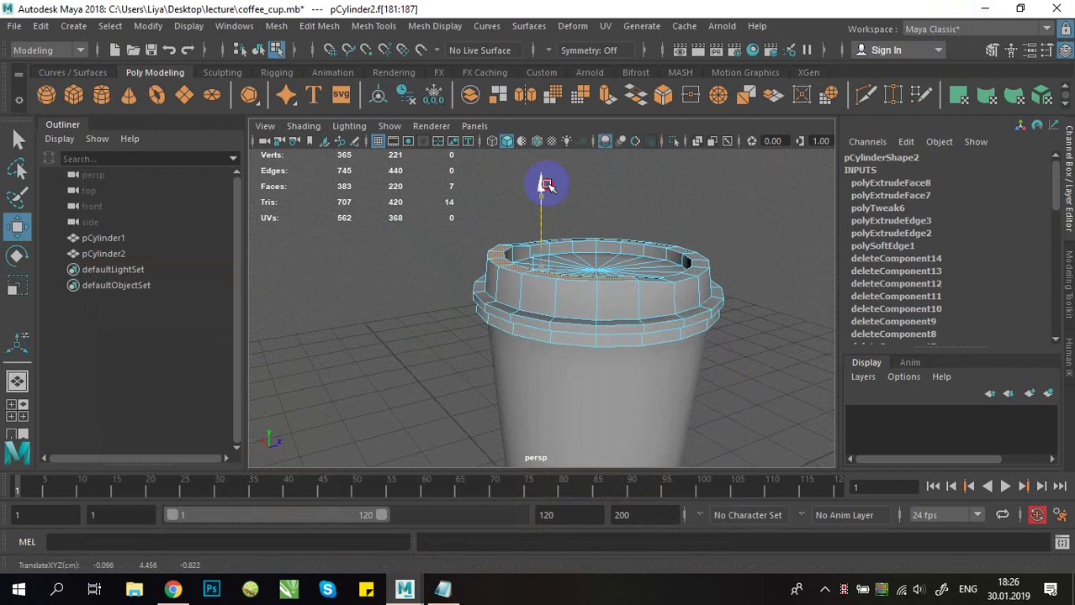
{"action": "left_click", "coordinate": [612, 280], "text": "ctrl"}
{"action": "left_click_drag", "start_coordinate": [598, 237], "coordinate": [606, 272], "text": "alt"}
{"action": "left_click_drag", "start_coordinate": [541, 234], "coordinate": [491, 201]}
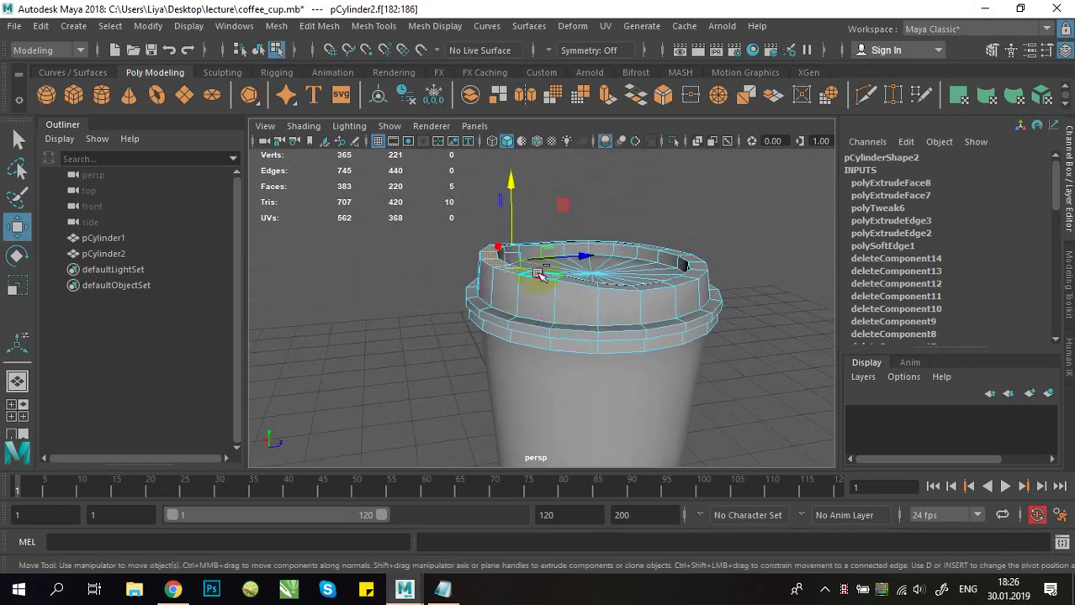
{"action": "left_click_drag", "start_coordinate": [528, 244], "coordinate": [608, 301], "text": "alt"}
{"action": "left_click", "coordinate": [500, 197]}
{"action": "right_click_drag", "start_coordinate": [622, 137], "coordinate": [698, 128]}
{"action": "left_click", "coordinate": [634, 264]}
Step: Undo the rim face moves and the related selection changes
{"action": "key", "text": "ctrl+z"}
{"action": "key", "text": "ctrl+z"}
{"action": "key", "text": "ctrl+z"}
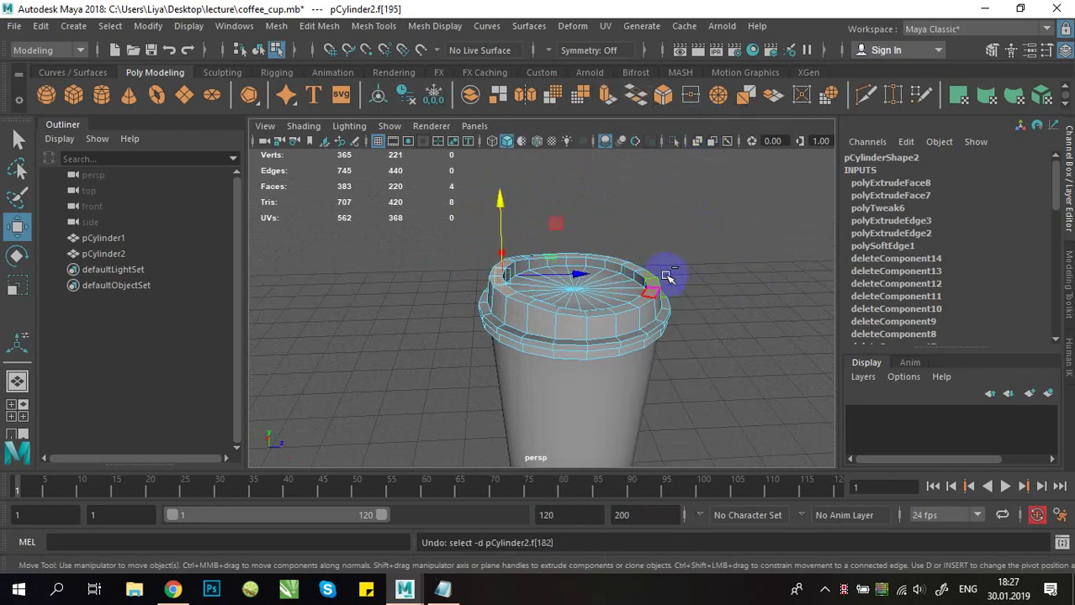
{"action": "key", "text": "ctrl+z"}
{"action": "key", "text": "ctrl+z"}
{"action": "key", "text": "ctrl+z"}
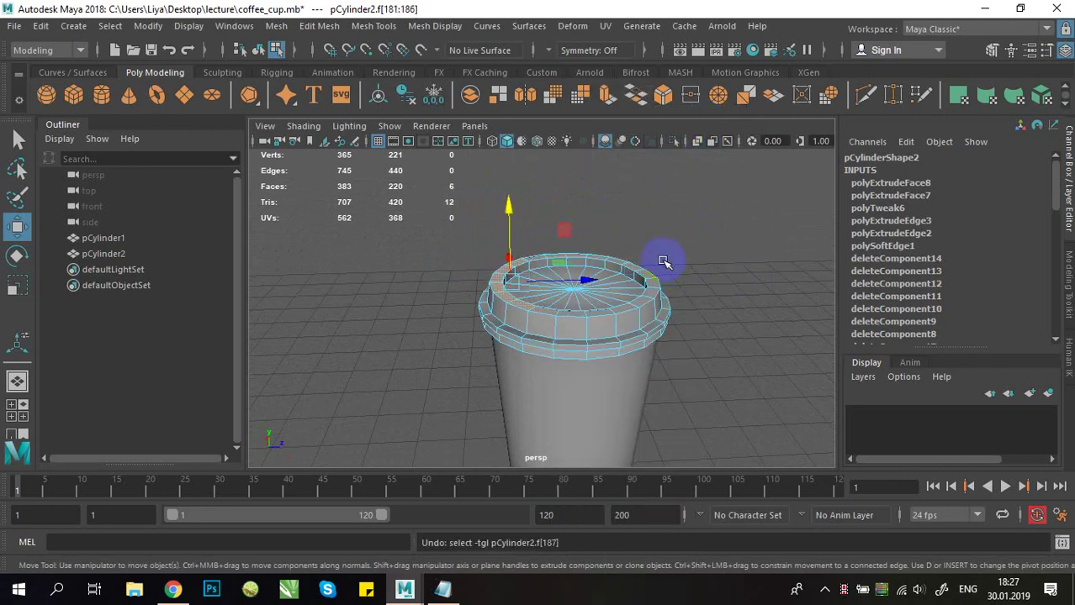
Step: Return to object mode, reselect the lid, and pick a single vertex on the outer edge of its rim
{"action": "left_click_drag", "start_coordinate": [598, 277], "coordinate": [629, 294], "text": "alt"}
{"action": "right_click_drag", "start_coordinate": [634, 280], "coordinate": [735, 96]}
{"action": "left_click", "coordinate": [684, 281]}
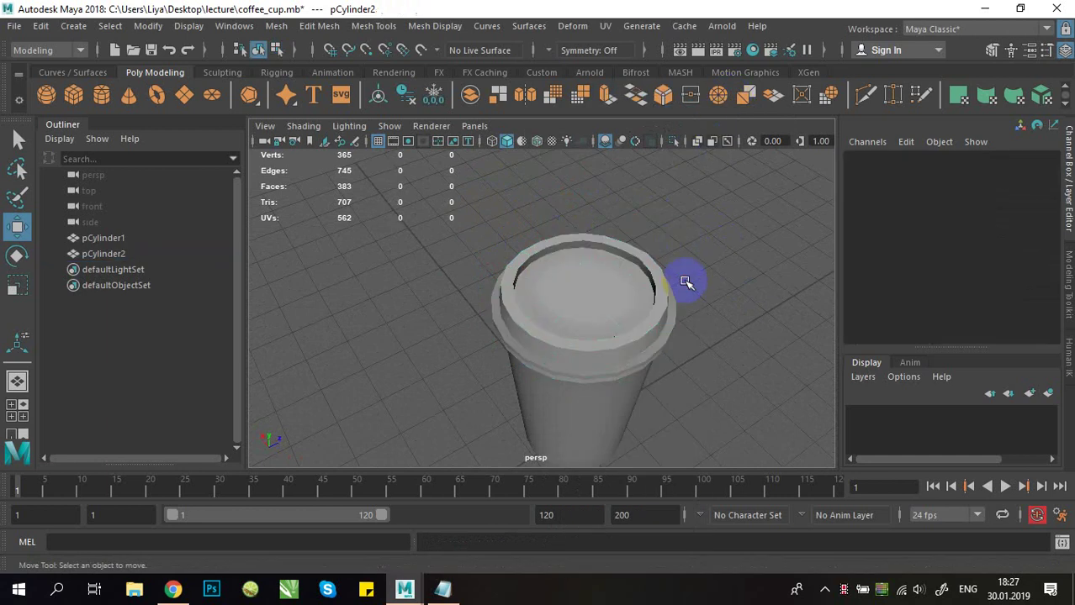
{"action": "right_click_drag", "start_coordinate": [684, 281], "coordinate": [683, 305], "text": "alt"}
{"action": "left_click", "coordinate": [537, 270]}
{"action": "left_click_drag", "start_coordinate": [535, 269], "coordinate": [650, 226], "text": "alt"}
{"action": "key", "text": "b"}
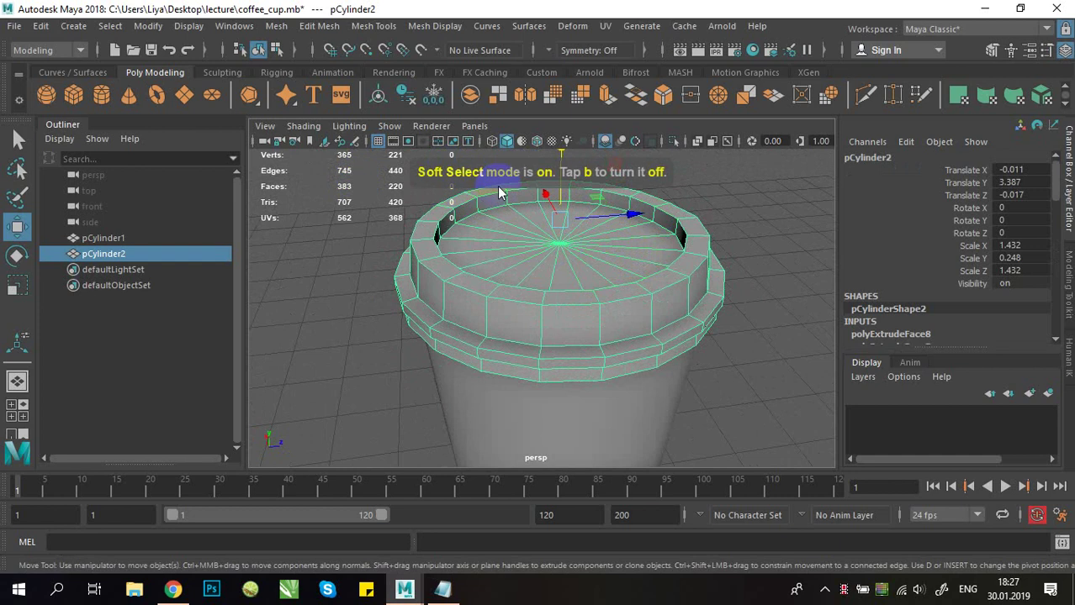
{"action": "right_click_drag", "start_coordinate": [509, 239], "coordinate": [480, 134]}
{"action": "left_click", "coordinate": [477, 285]}
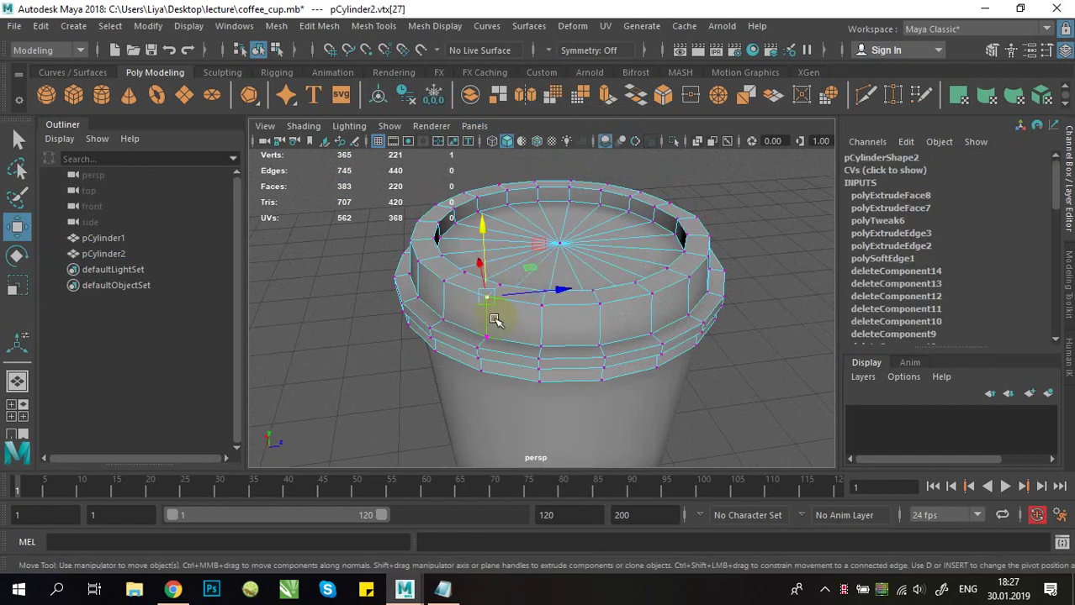
Step: Enable Soft Select in the Soft Selection settings of the Move tool
{"action": "left_click", "coordinate": [1046, 52]}
{"action": "scroll", "coordinate": [152, 406], "scroll_direction": "down", "scroll_amount": 1}
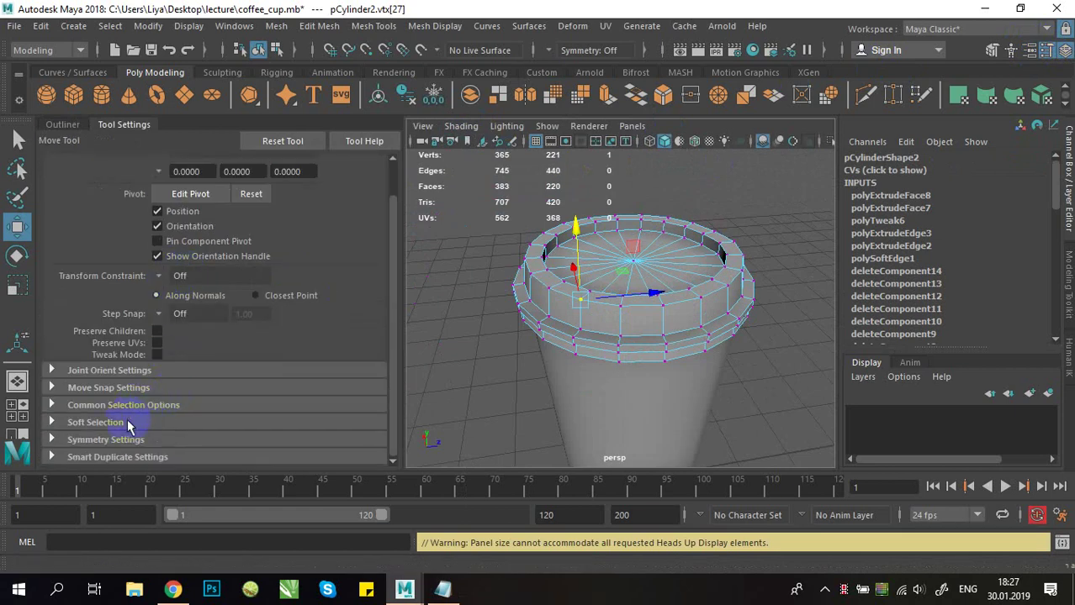
{"action": "left_click", "coordinate": [128, 424]}
{"action": "scroll", "coordinate": [168, 395], "scroll_direction": "down", "scroll_amount": 4}
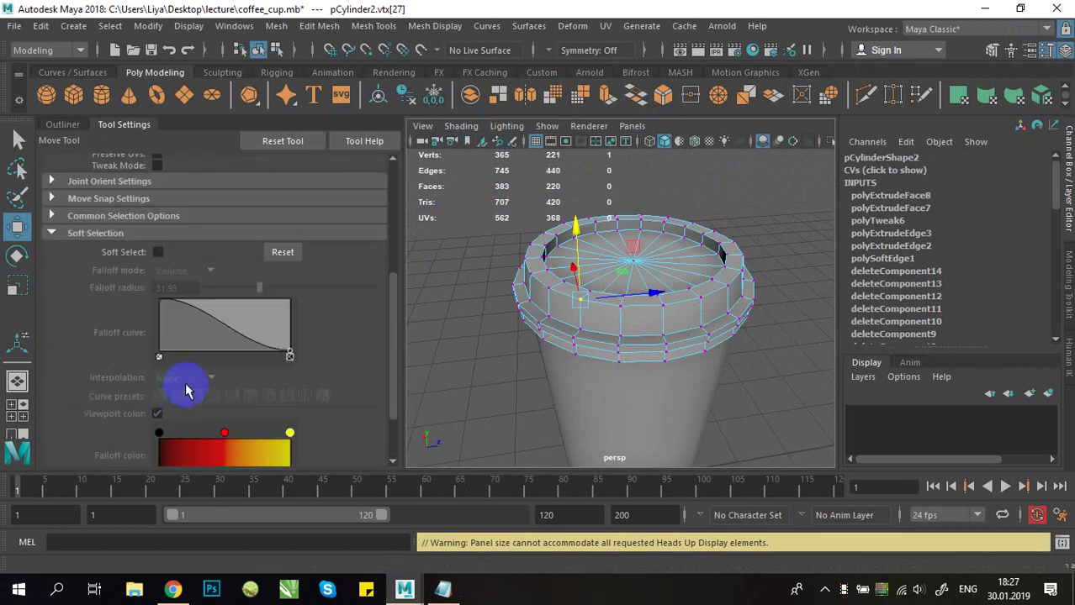
{"action": "left_click", "coordinate": [158, 253]}
Step: Try to raise the rim vertex with a soft selection falloff radius of 31.93
{"action": "scroll", "coordinate": [611, 283], "scroll_direction": "up", "scroll_amount": 4}
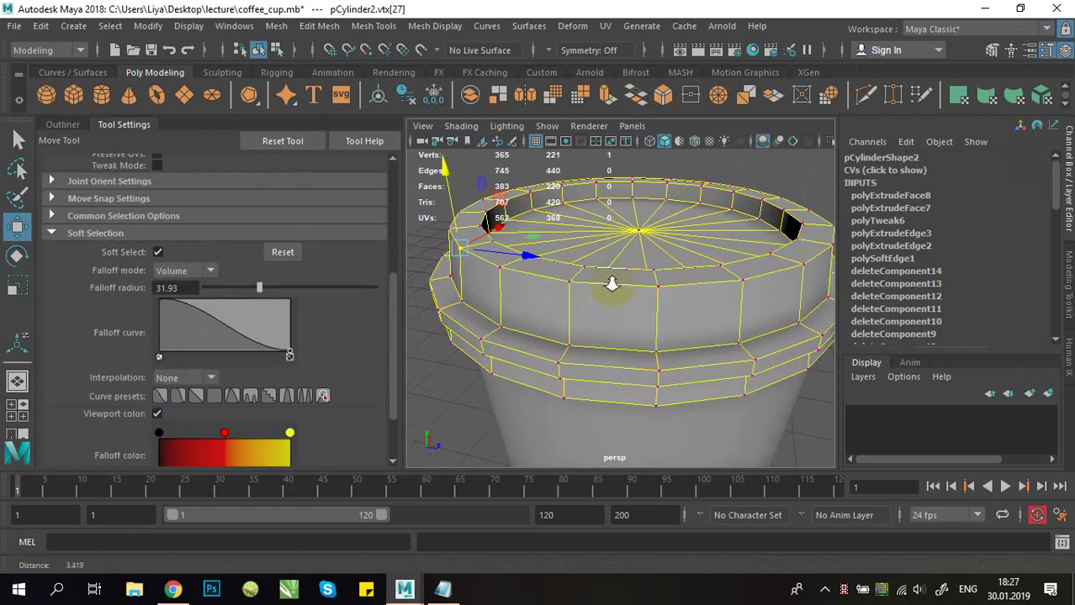
{"action": "scroll", "coordinate": [612, 284], "scroll_direction": "down", "scroll_amount": 4}
{"action": "left_click_drag", "start_coordinate": [534, 220], "coordinate": [533, 189]}
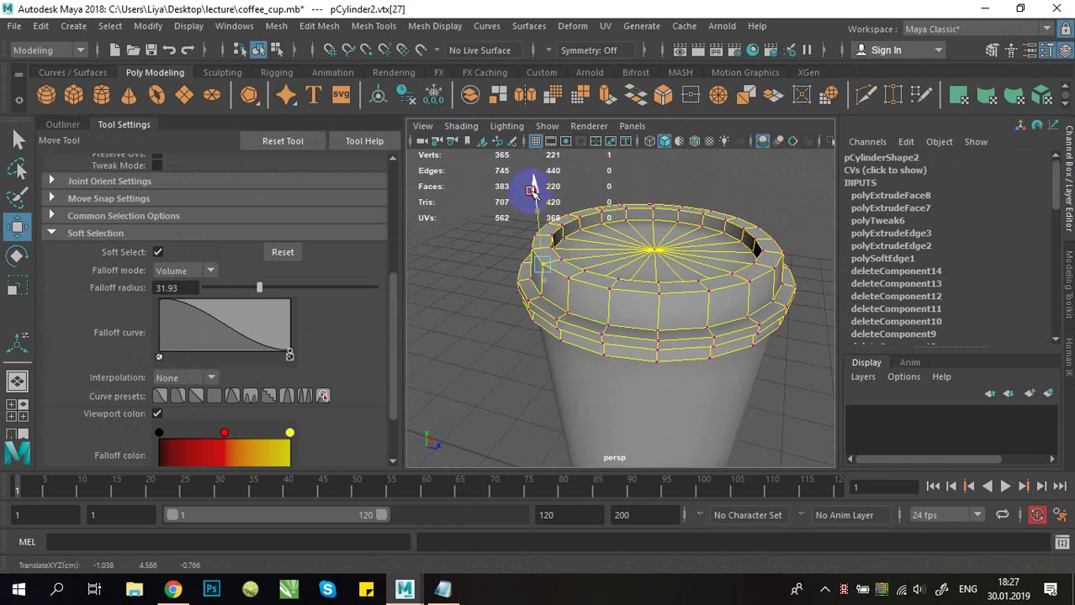
{"action": "key", "text": "ctrl+z"}
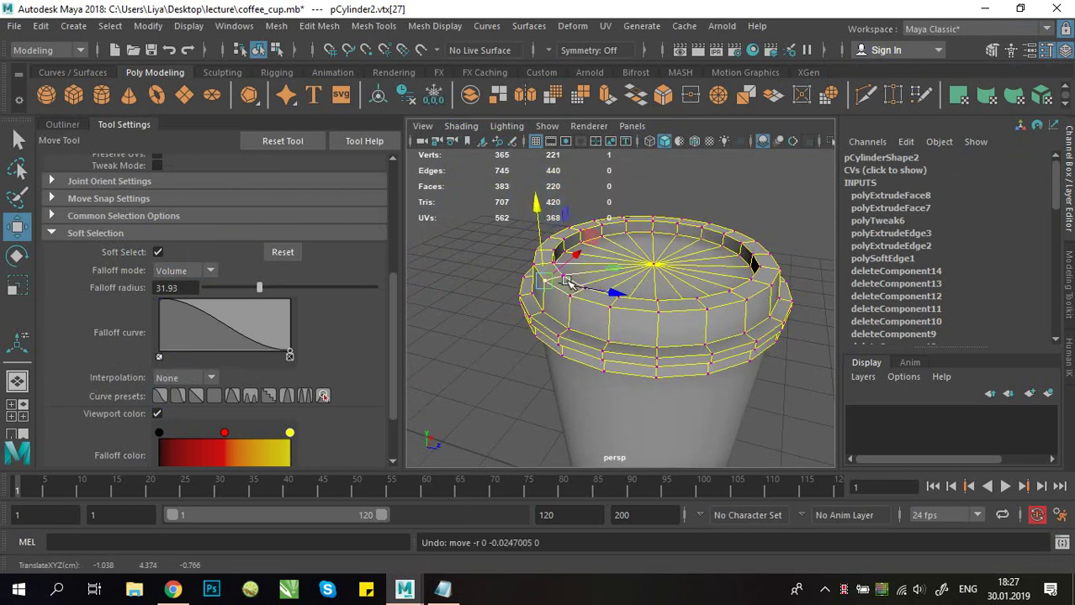
Step: Toggle soft selection off and on again, and reduce its falloff radius to 0.38
{"action": "scroll", "coordinate": [568, 284], "scroll_direction": "up", "scroll_amount": 2}
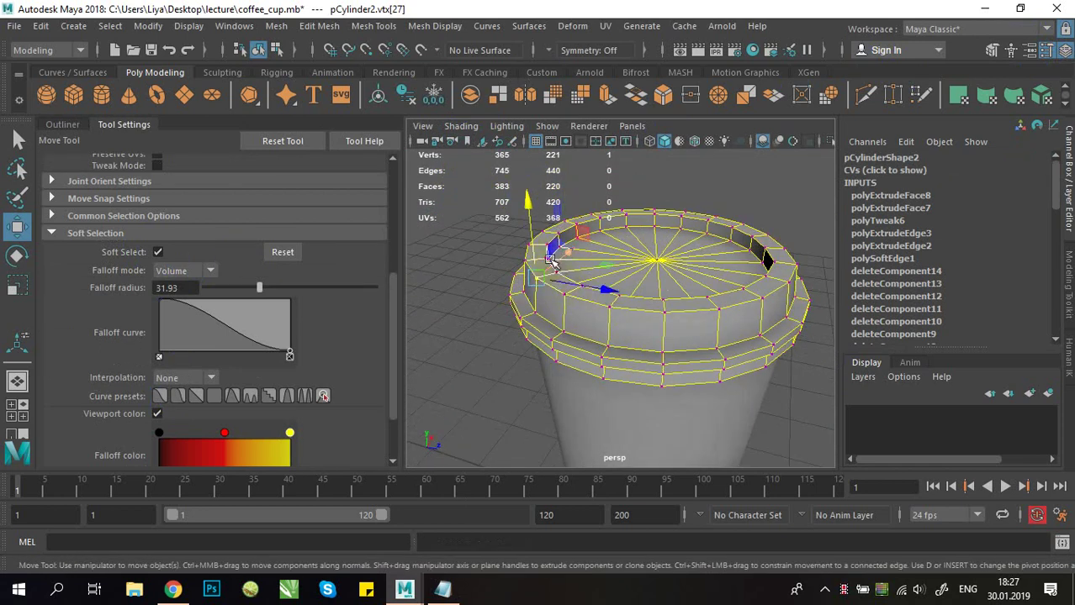
{"action": "key", "text": "b"}
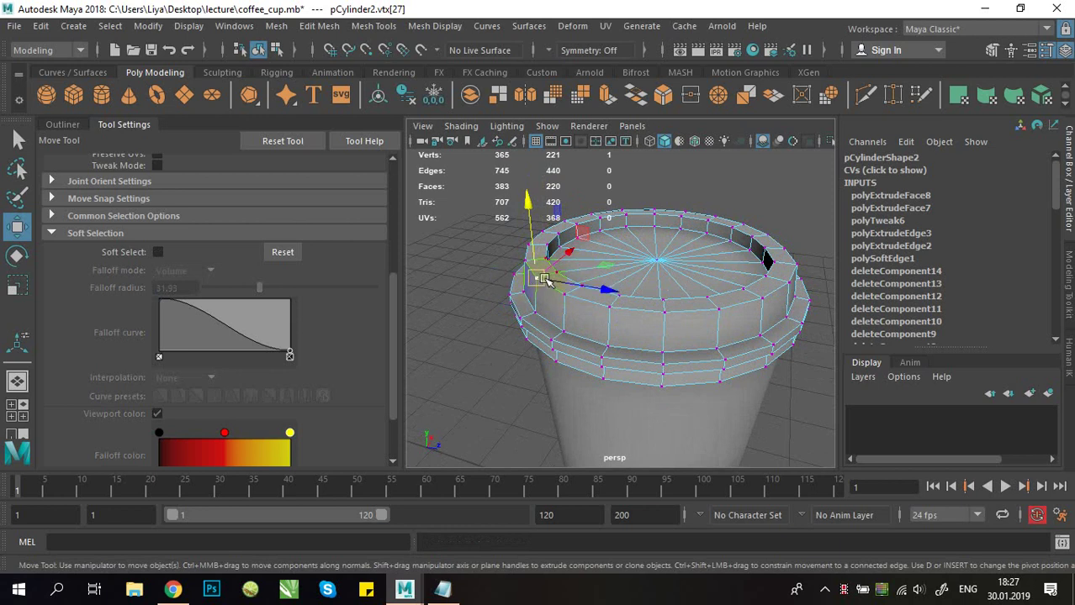
{"action": "key", "text": "b"}
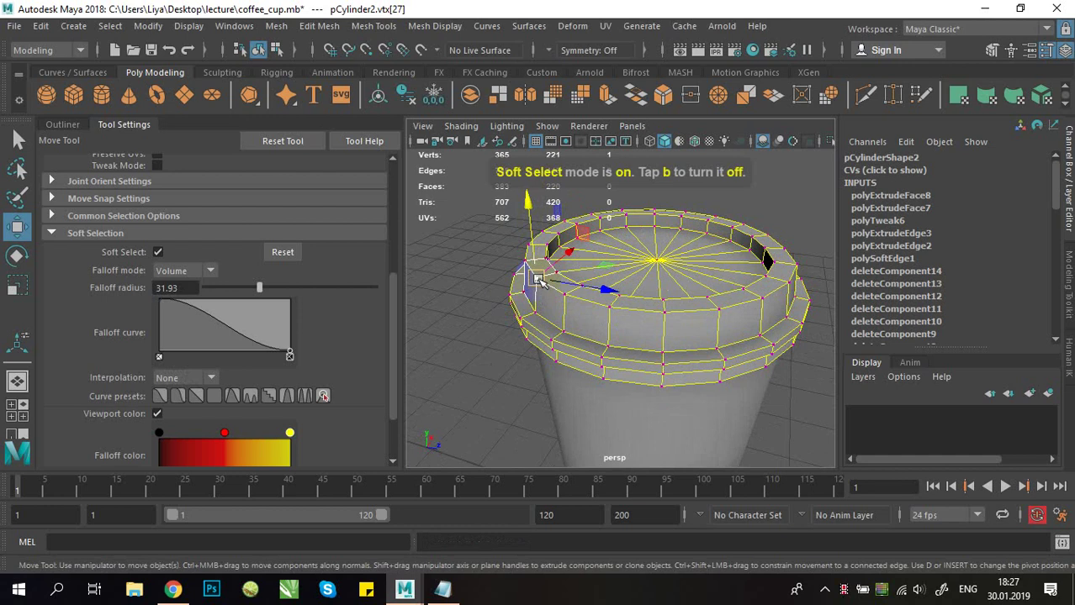
{"action": "left_click_drag", "start_coordinate": [539, 280], "coordinate": [604, 274]}
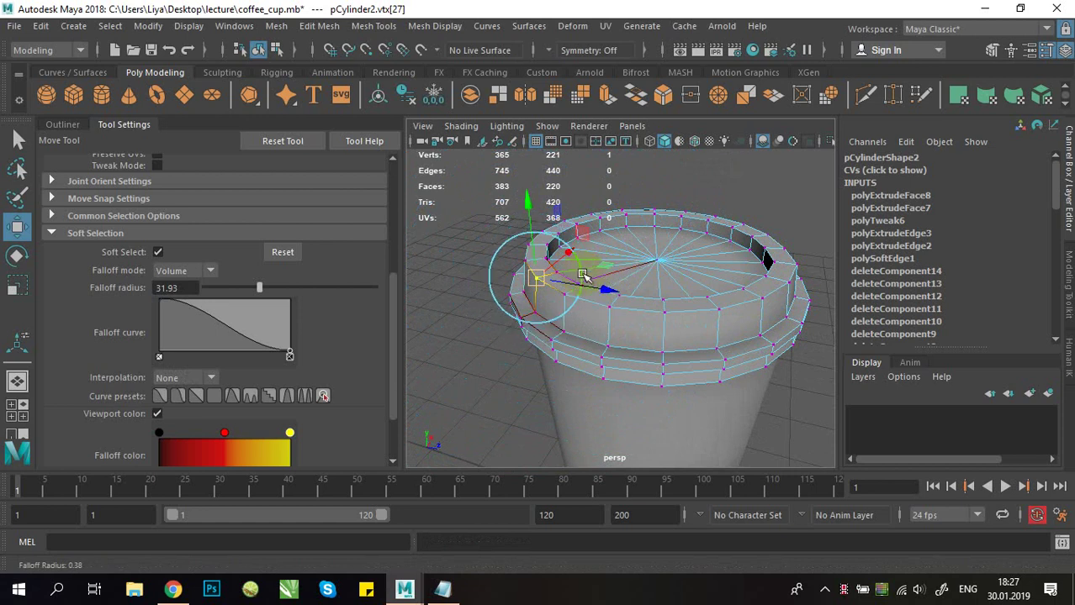
Step: Extend the selection to six neighbouring vertices on one side of the rim and raise them with the soft falloff
{"action": "left_click_drag", "start_coordinate": [579, 276], "coordinate": [641, 305]}
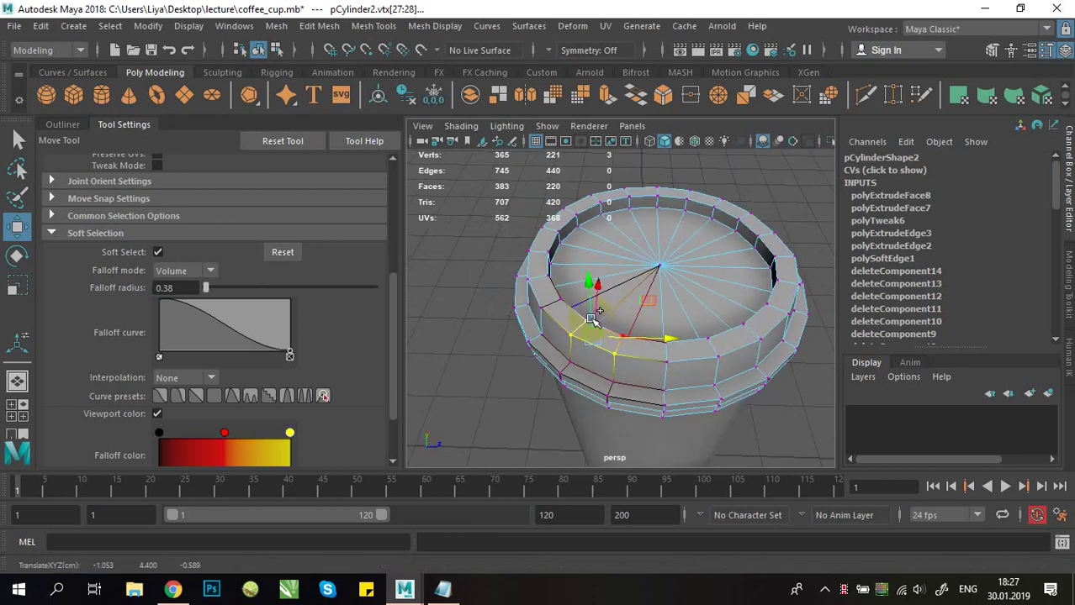
{"action": "left_click_drag", "start_coordinate": [637, 315], "coordinate": [602, 319], "text": "alt"}
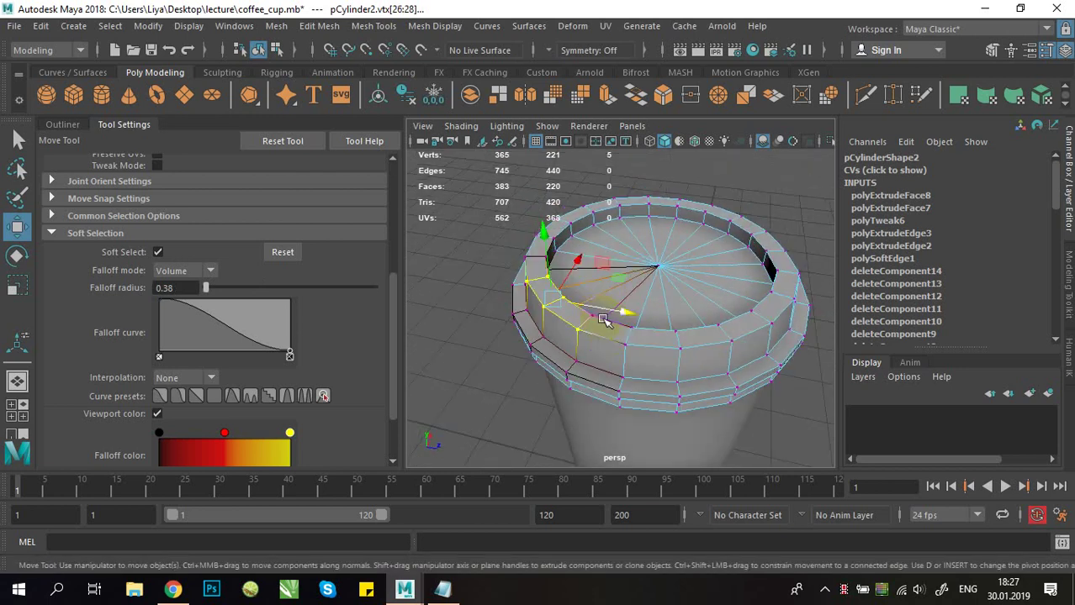
{"action": "left_click_drag", "start_coordinate": [555, 219], "coordinate": [499, 202]}
{"action": "right_click_drag", "start_coordinate": [498, 201], "coordinate": [559, 249], "text": "alt"}
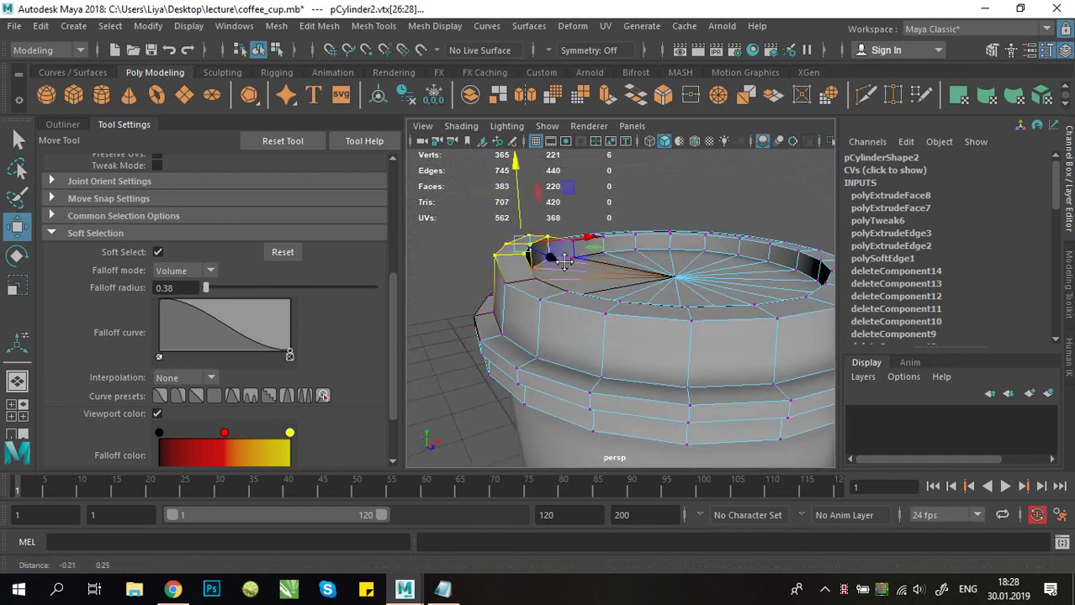
{"action": "left_click_drag", "start_coordinate": [559, 250], "coordinate": [550, 279], "text": "alt"}
{"action": "left_click_drag", "start_coordinate": [524, 195], "coordinate": [538, 172]}
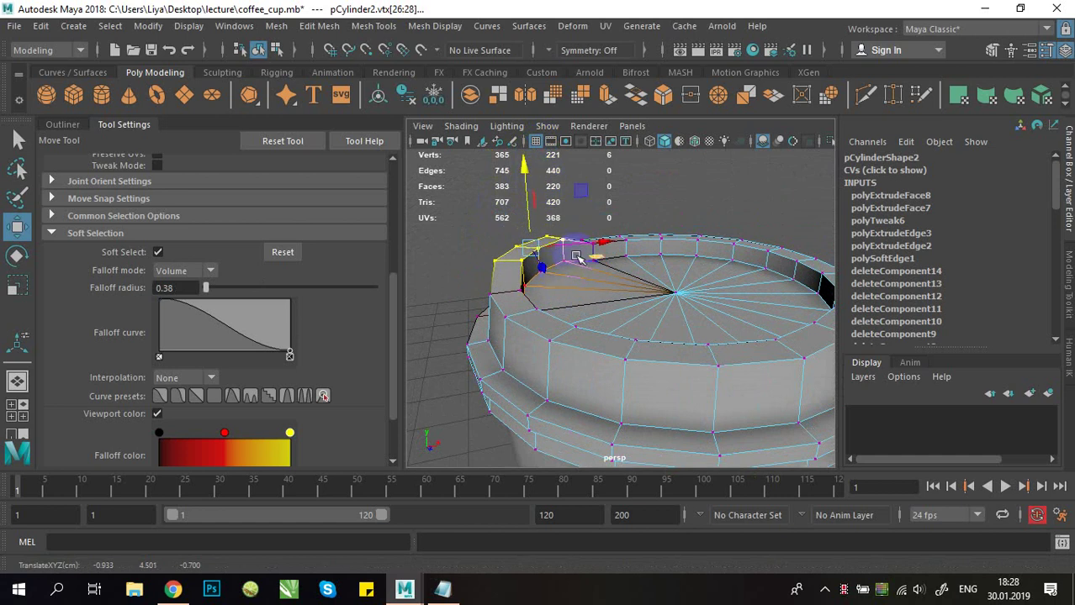
Step: Try a wider falloff radius of 2.25 and move the six rim vertices down
{"action": "mouse_move", "coordinate": [575, 254]}
{"action": "left_mouse_down", "text": "alt"}
{"action": "mouse_move", "coordinate": [514, 267]}
{"action": "mouse_move", "coordinate": [591, 254]}
{"action": "left_mouse_up", "text": "alt"}
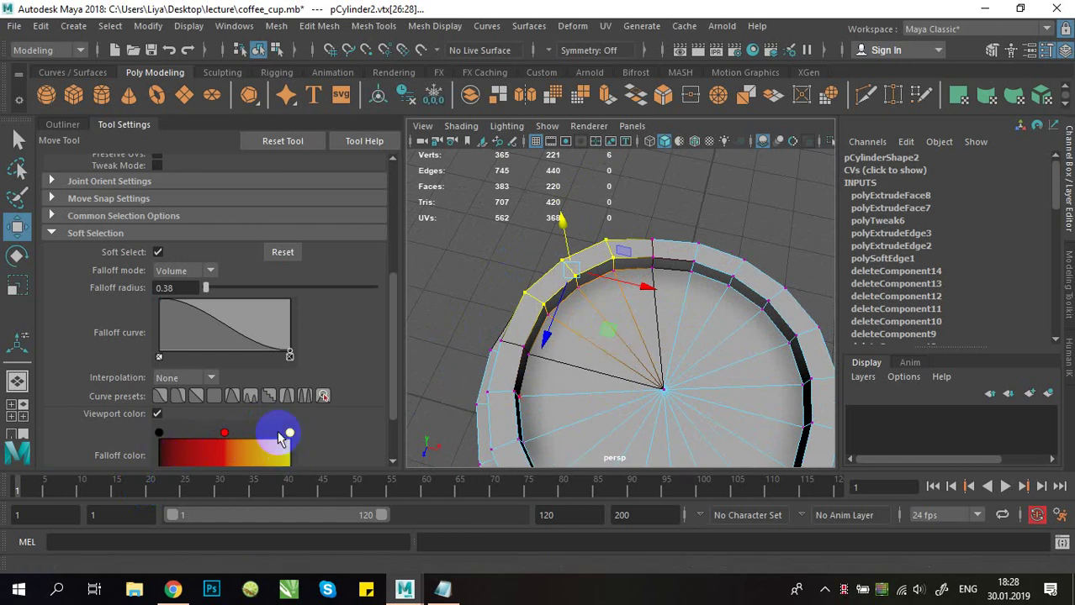
{"action": "left_click_drag", "start_coordinate": [687, 267], "coordinate": [685, 262], "text": "alt"}
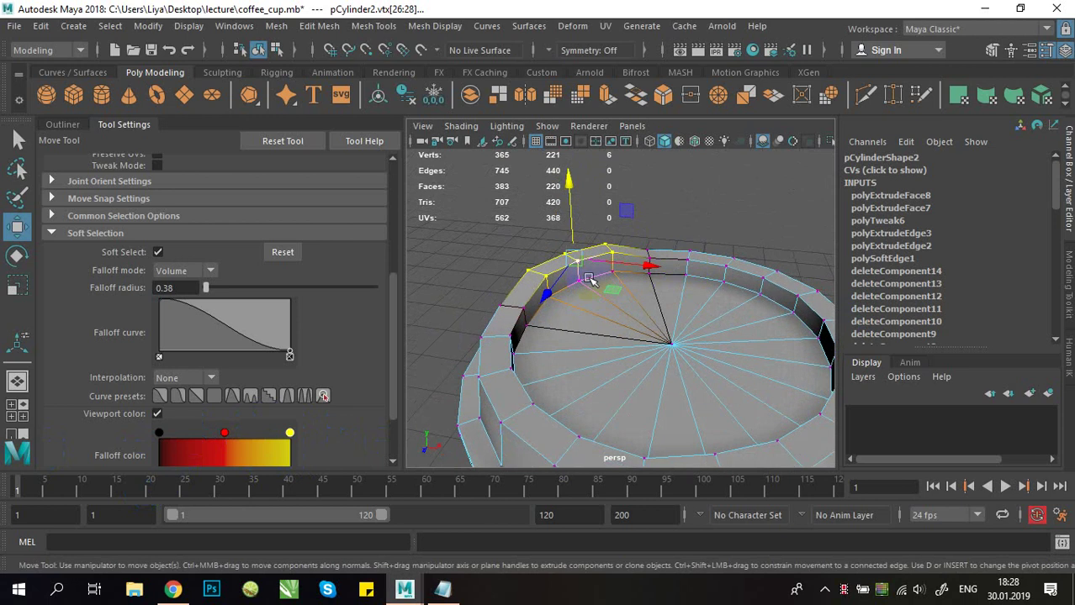
{"action": "key", "text": "b"}
{"action": "left_click_drag", "start_coordinate": [622, 279], "coordinate": [880, 354]}
{"action": "left_click_drag", "start_coordinate": [571, 184], "coordinate": [576, 219]}
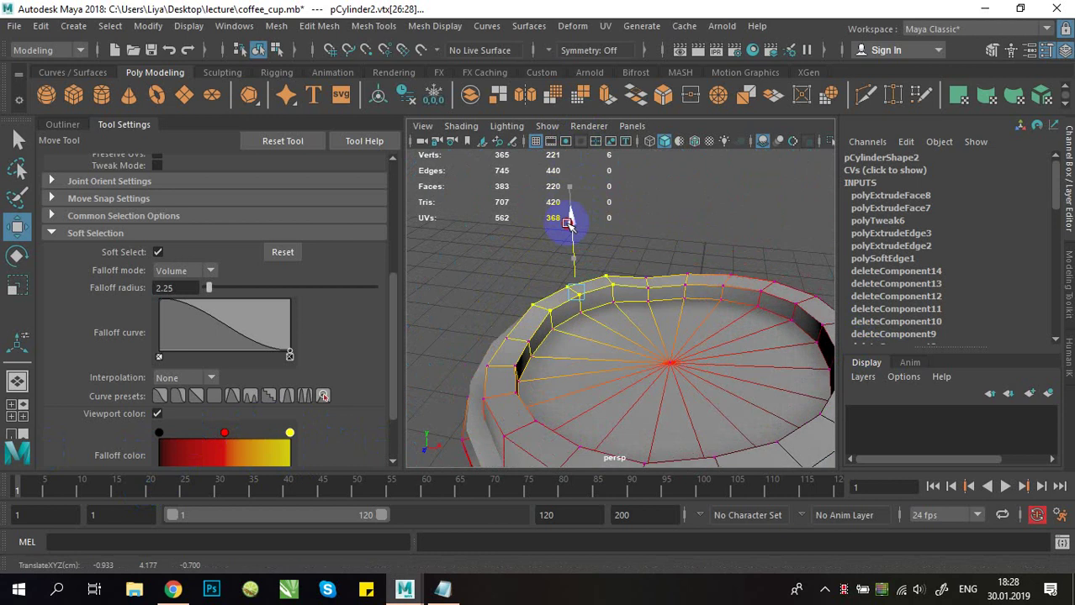
Step: Undo the downward vertex move and the wider falloff radius, and turn soft selection off
{"action": "key", "text": "ctrl+z"}
{"action": "key", "text": "ctrl+z"}
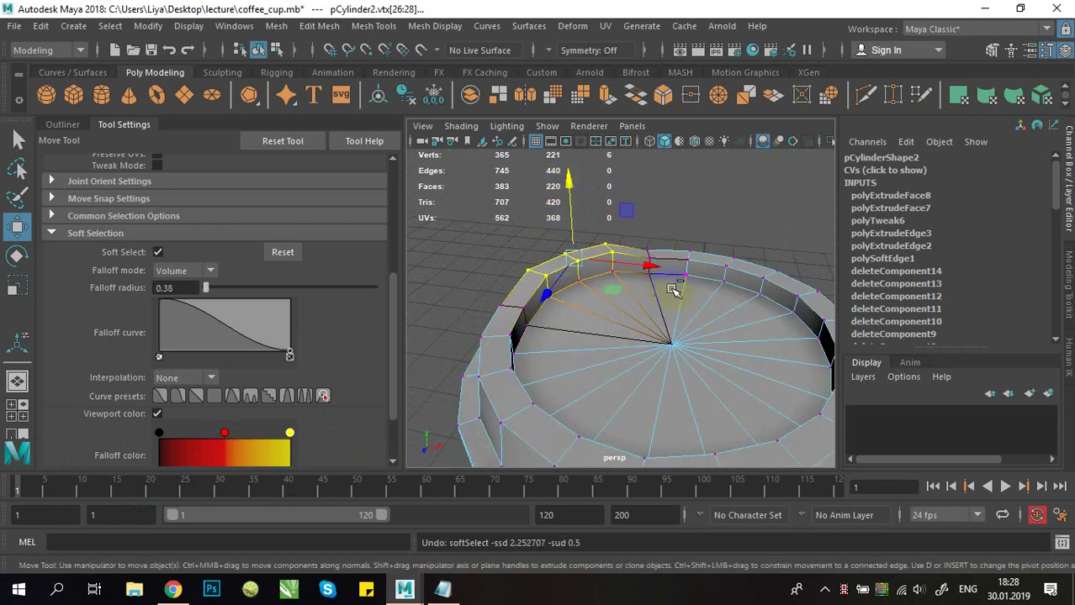
{"action": "key", "text": "b"}
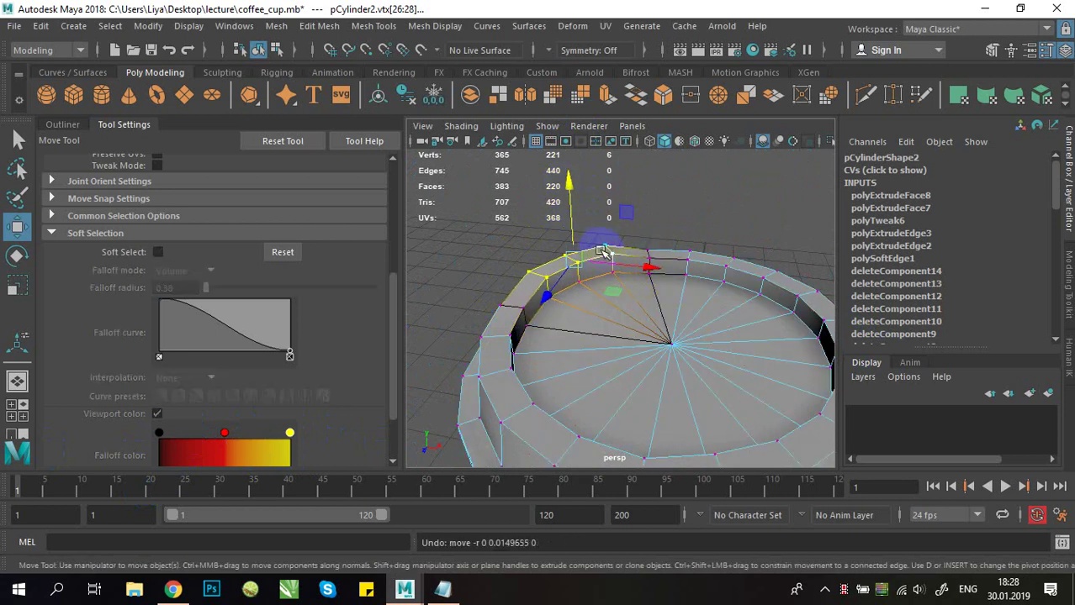
Step: Extend the selection to ten vertices along one side of the lid's rim and raise them
{"action": "left_click_drag", "start_coordinate": [658, 242], "coordinate": [621, 296], "text": "alt"}
{"action": "right_click_drag", "start_coordinate": [620, 296], "coordinate": [579, 285], "text": "alt"}
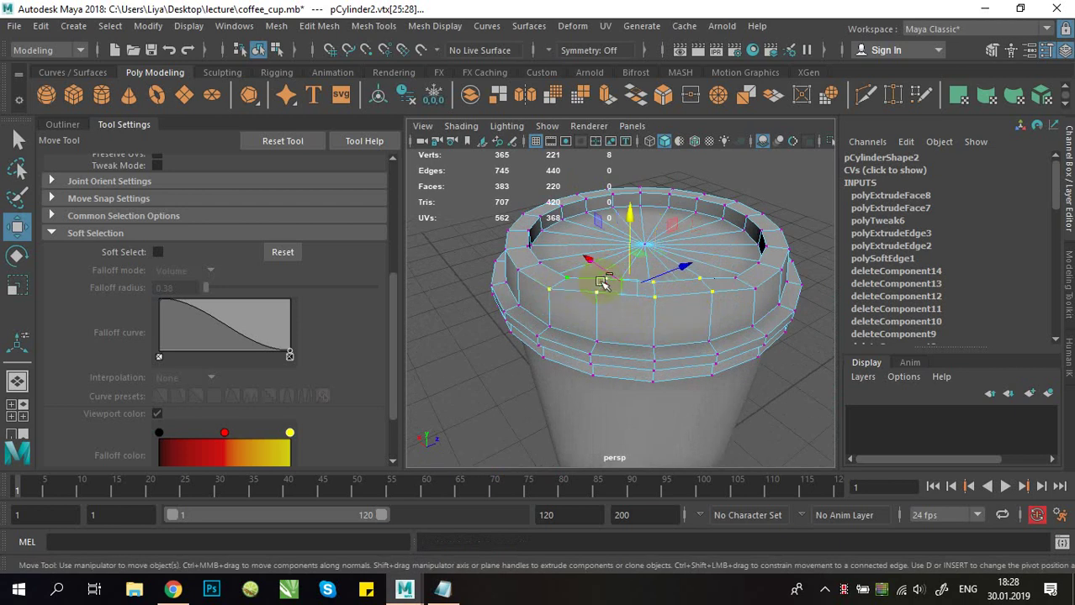
{"action": "left_click", "coordinate": [748, 286], "text": "shift"}
{"action": "left_click_drag", "start_coordinate": [748, 286], "coordinate": [658, 233], "text": "alt"}
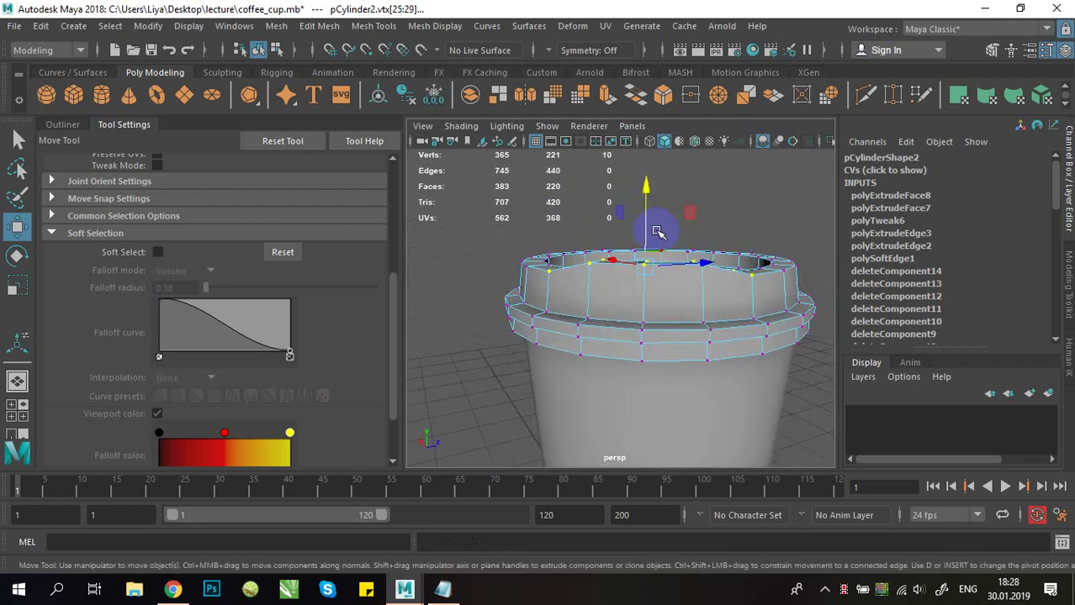
{"action": "left_click_drag", "start_coordinate": [645, 192], "coordinate": [695, 323]}
Step: Extrude a single top face on the raised side of the rim and scale it inward into a small inset face
{"action": "right_click", "coordinate": [623, 294]}
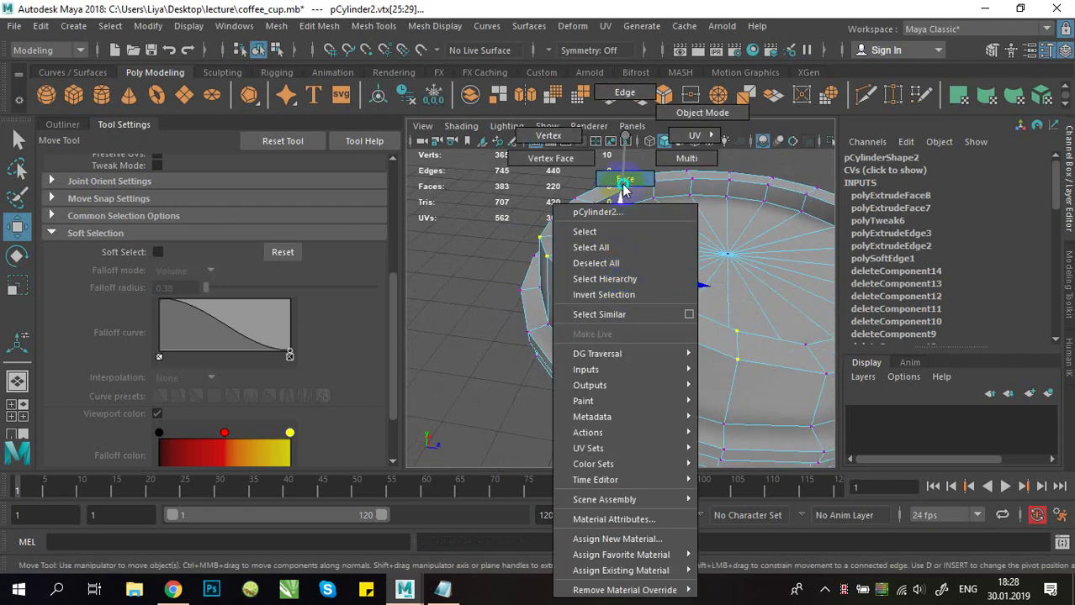
{"action": "right_click_drag", "start_coordinate": [624, 188], "coordinate": [624, 189]}
{"action": "left_click", "coordinate": [639, 298]}
{"action": "scroll", "coordinate": [617, 294], "scroll_direction": "down", "scroll_amount": 4}
{"action": "left_click_drag", "start_coordinate": [618, 294], "coordinate": [639, 311], "text": "alt"}
{"action": "left_click", "coordinate": [583, 95]}
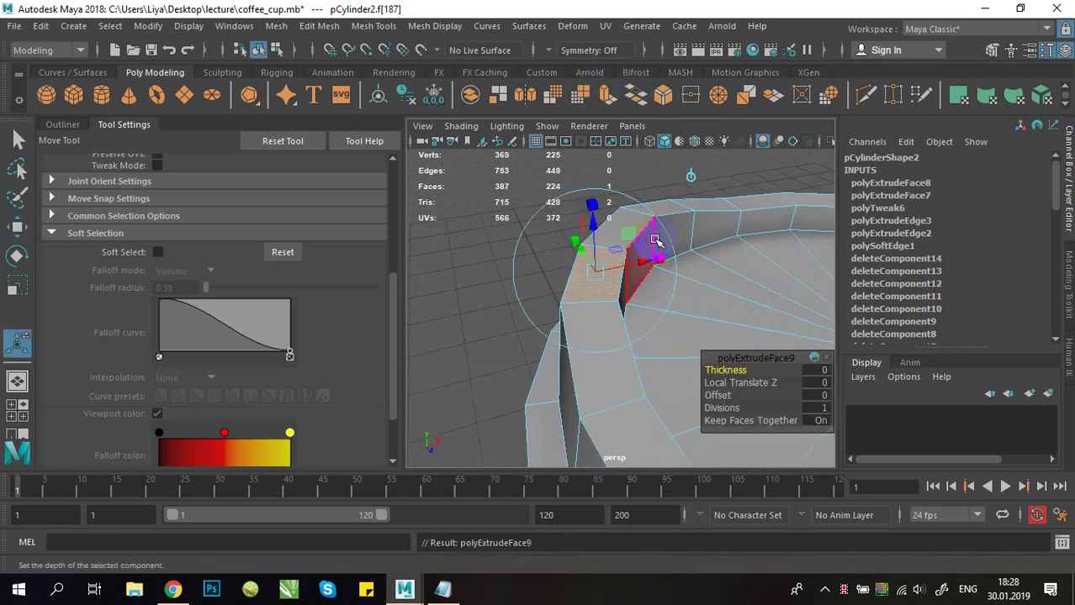
{"action": "left_click_drag", "start_coordinate": [655, 240], "coordinate": [615, 227], "text": "alt"}
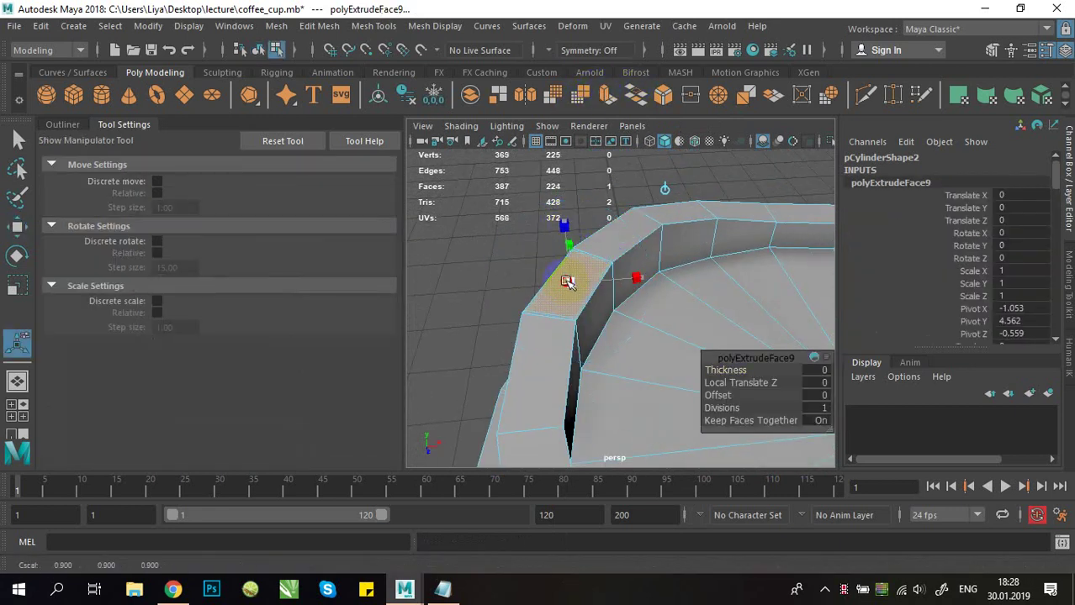
{"action": "left_click_drag", "start_coordinate": [548, 289], "coordinate": [533, 320], "text": "alt"}
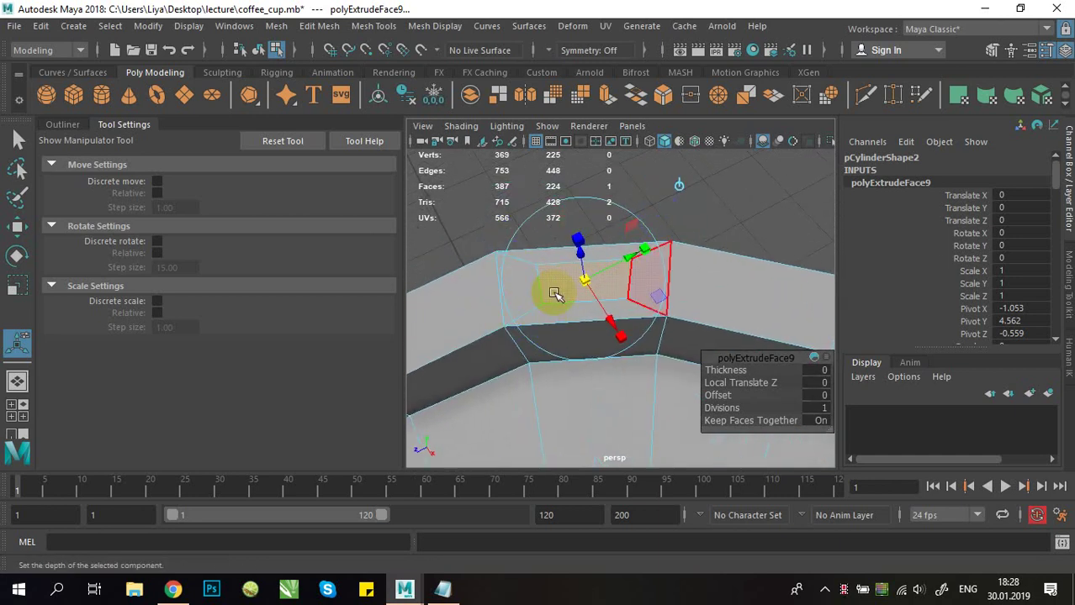
{"action": "left_click_drag", "start_coordinate": [681, 280], "coordinate": [608, 242], "text": "alt"}
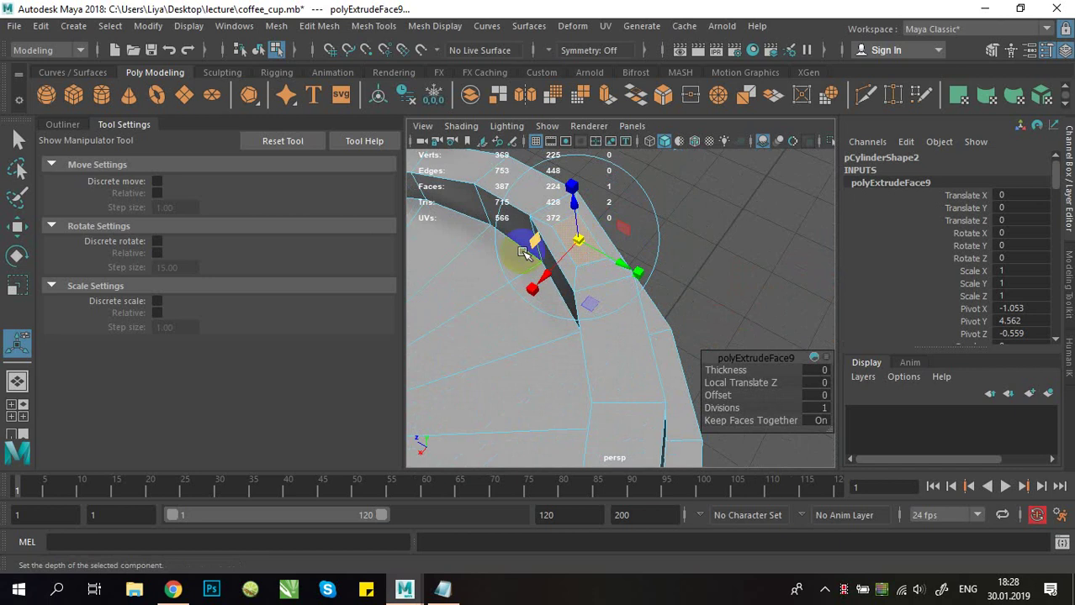
Step: Select the small inset face on the raised rim again
{"action": "left_click", "coordinate": [629, 345]}
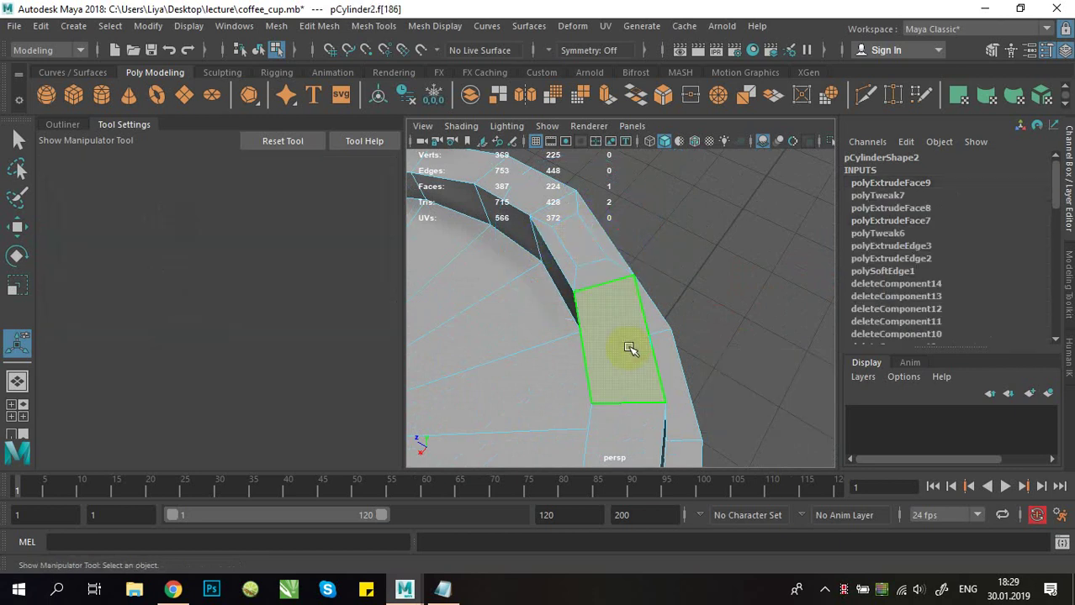
{"action": "left_click", "coordinate": [576, 241]}
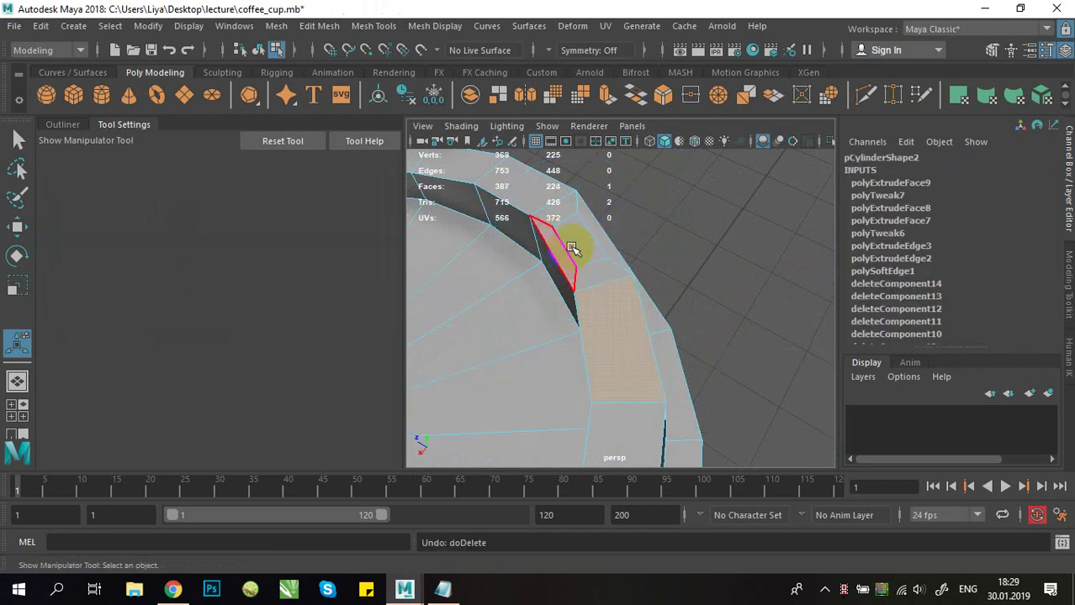
{"action": "left_click_drag", "start_coordinate": [636, 247], "coordinate": [643, 314], "text": "alt"}
{"action": "right_click_drag", "start_coordinate": [643, 314], "coordinate": [712, 357], "text": "alt"}
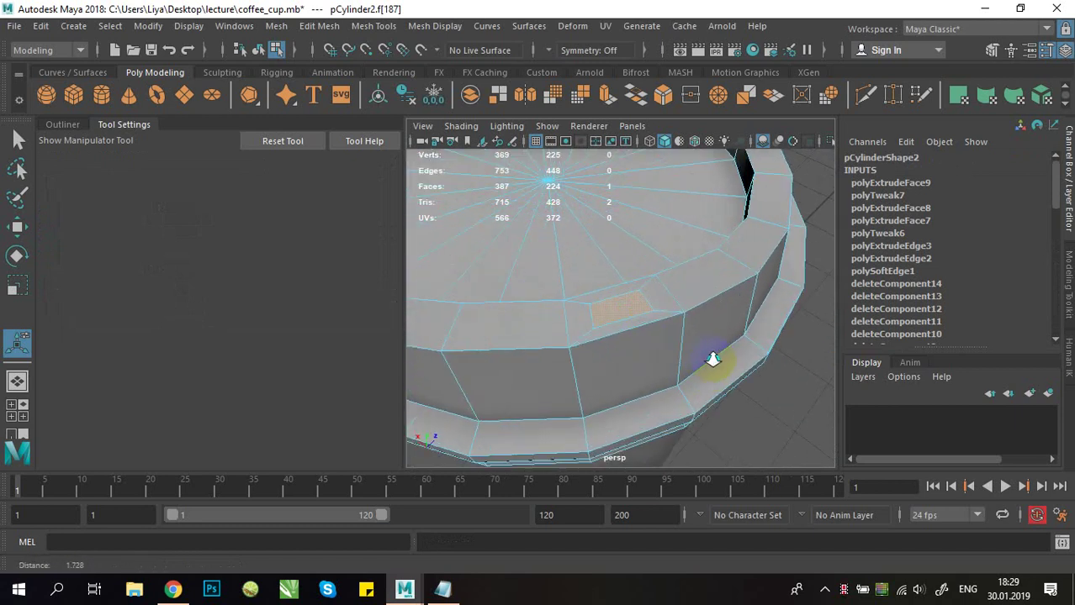
{"action": "left_click_drag", "start_coordinate": [712, 357], "coordinate": [626, 368], "text": "alt"}
{"action": "middle_click_drag", "start_coordinate": [626, 368], "coordinate": [664, 364], "text": "alt"}
{"action": "scroll", "coordinate": [664, 363], "scroll_direction": "down", "scroll_amount": 4}
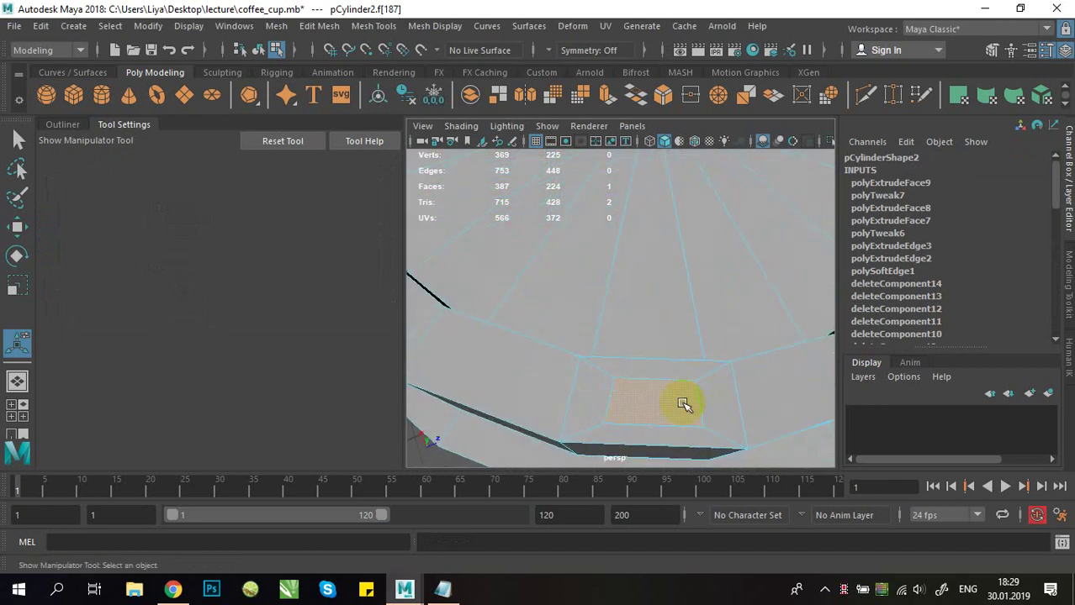
{"action": "scroll", "coordinate": [681, 318], "scroll_direction": "down", "scroll_amount": 2}
Step: Try scaling the inset face along the object X axis, and undo the scaling
{"action": "key", "text": "r"}
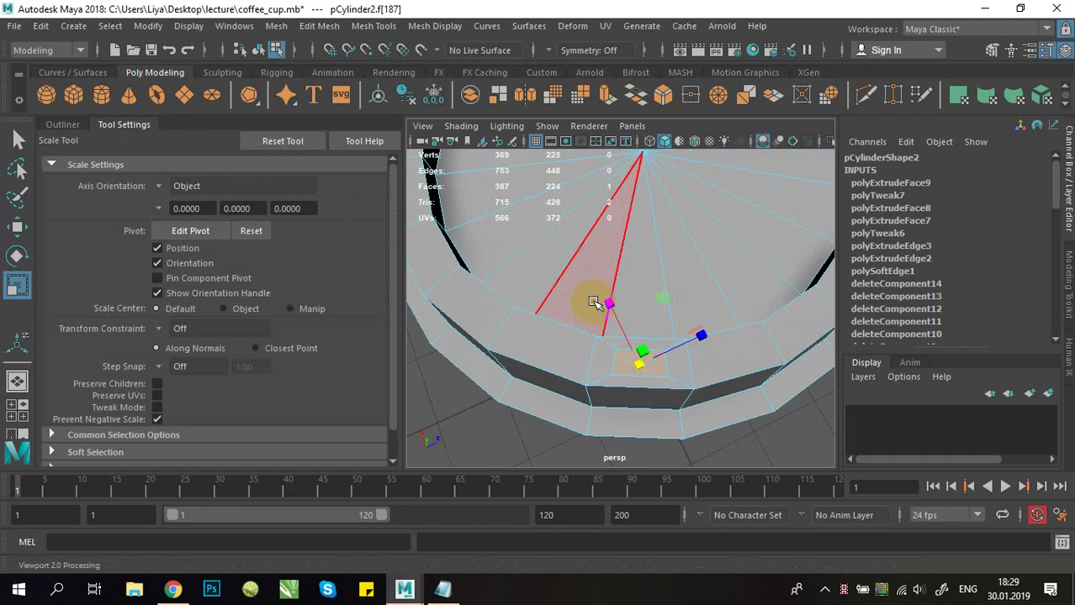
{"action": "left_click_drag", "start_coordinate": [652, 364], "coordinate": [624, 330]}
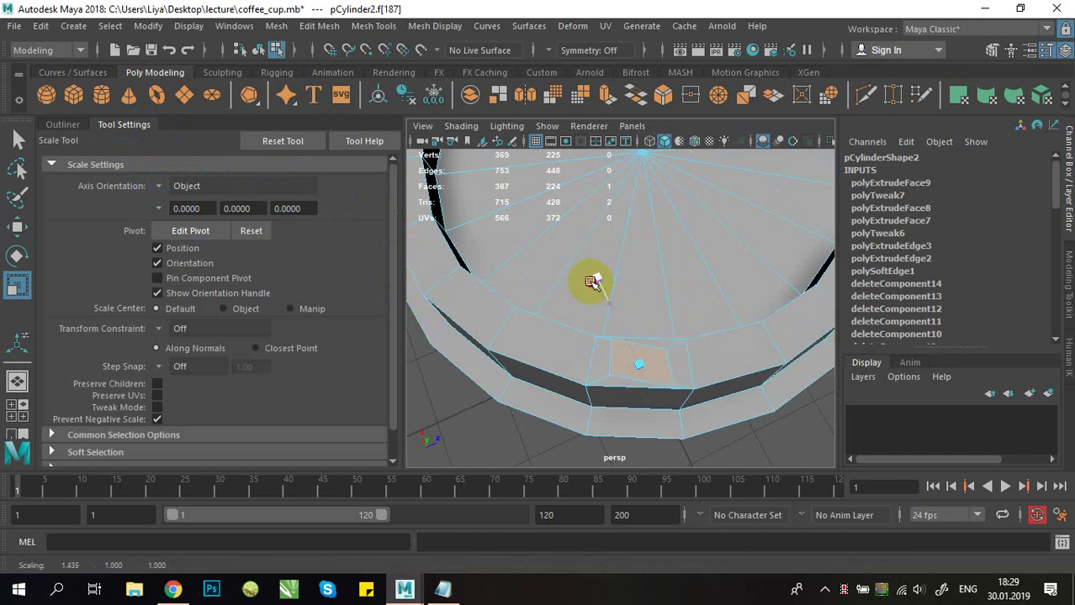
{"action": "key", "text": "ctrl+z"}
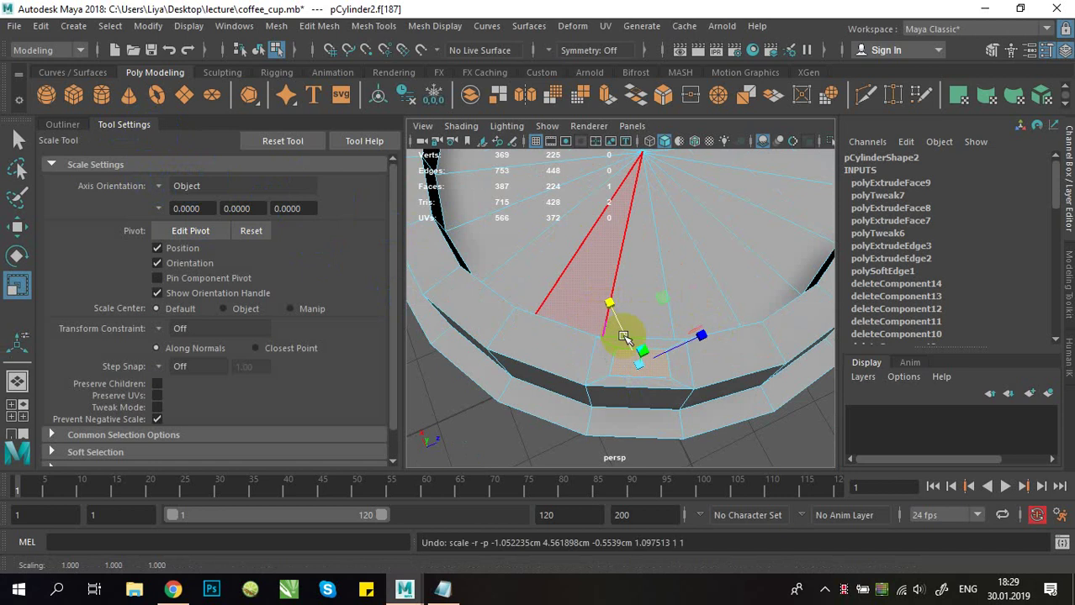
Step: Set the Scale tool's axis orientation to Component and stretch the inset face across the width of the rim
{"action": "left_click", "coordinate": [161, 187]}
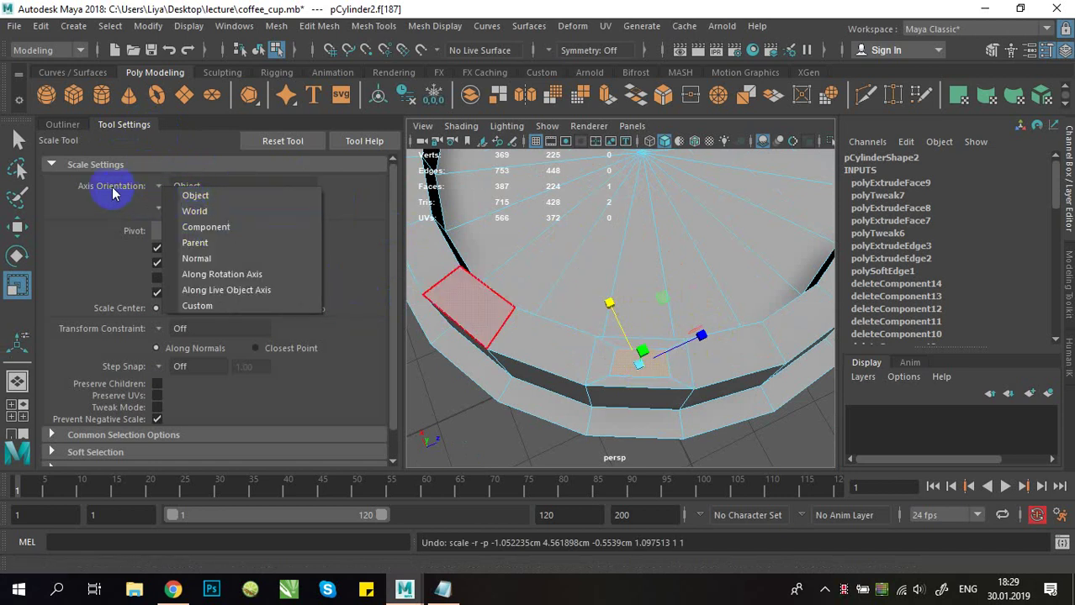
{"action": "left_click", "coordinate": [193, 225]}
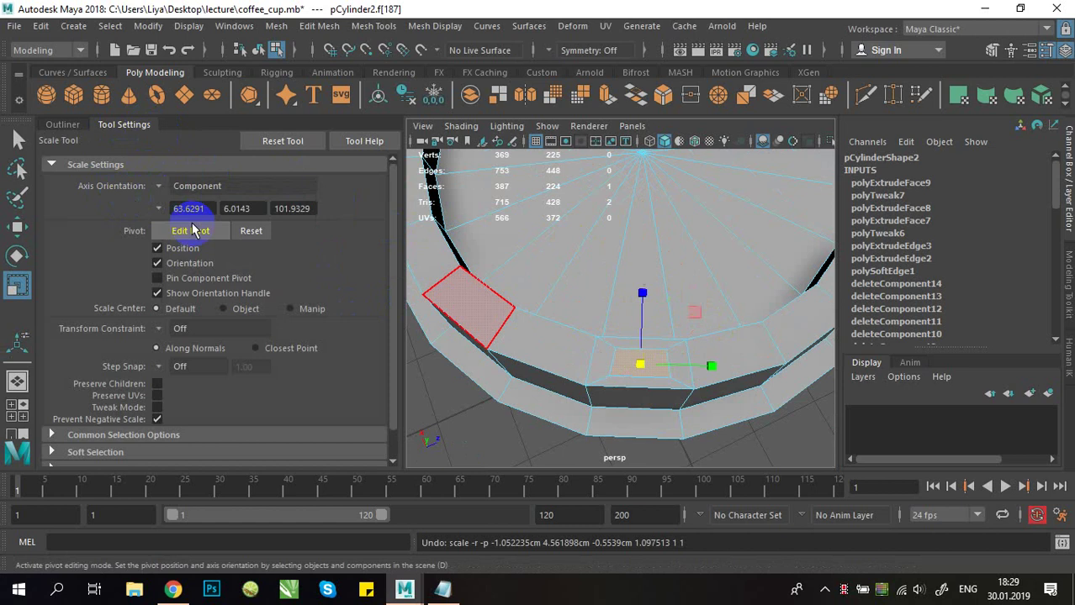
{"action": "left_click", "coordinate": [640, 296]}
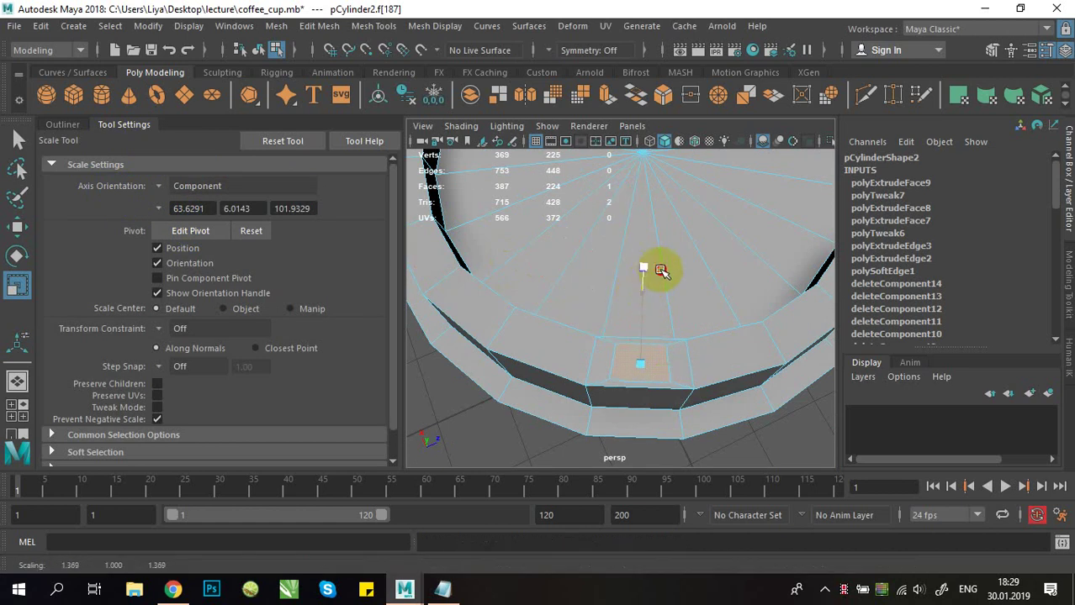
{"action": "left_click_drag", "start_coordinate": [662, 273], "coordinate": [662, 272]}
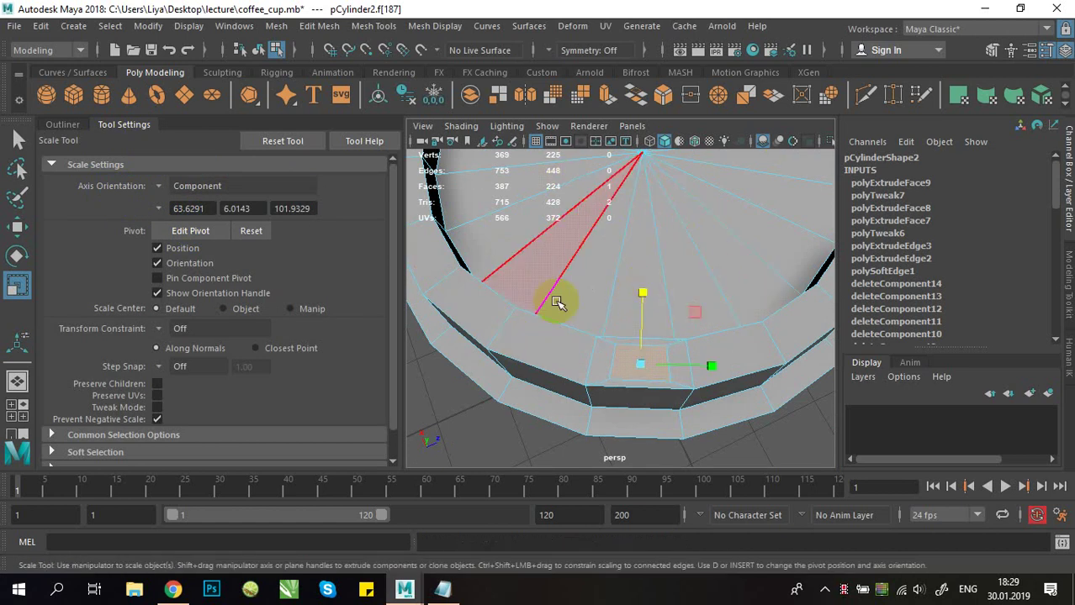
{"action": "scroll", "coordinate": [656, 307], "scroll_direction": "down", "scroll_amount": 5}
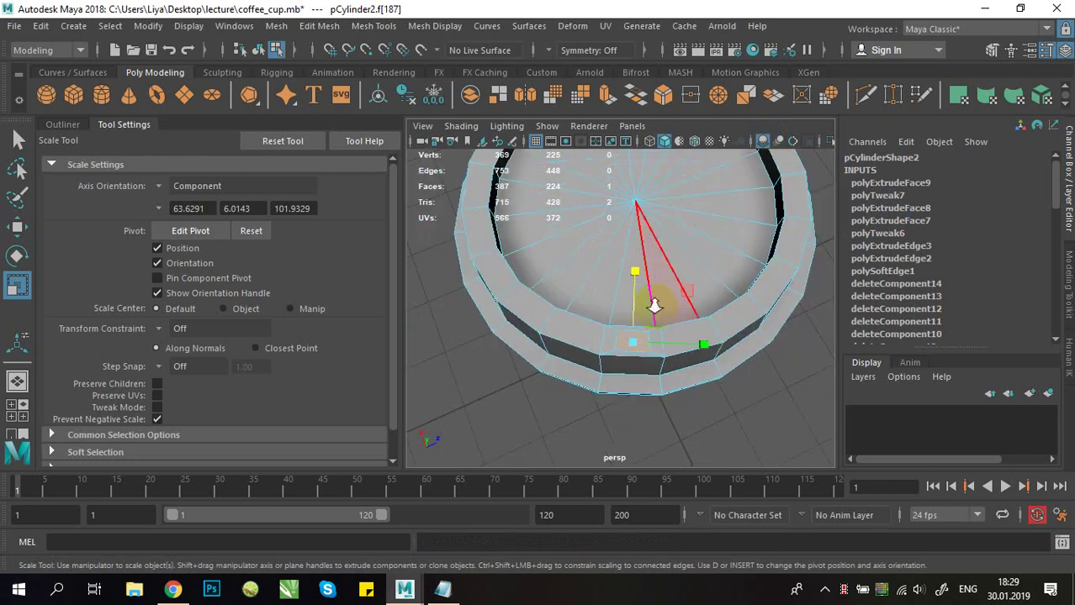
{"action": "scroll", "coordinate": [446, 443], "scroll_direction": "up", "scroll_amount": 3}
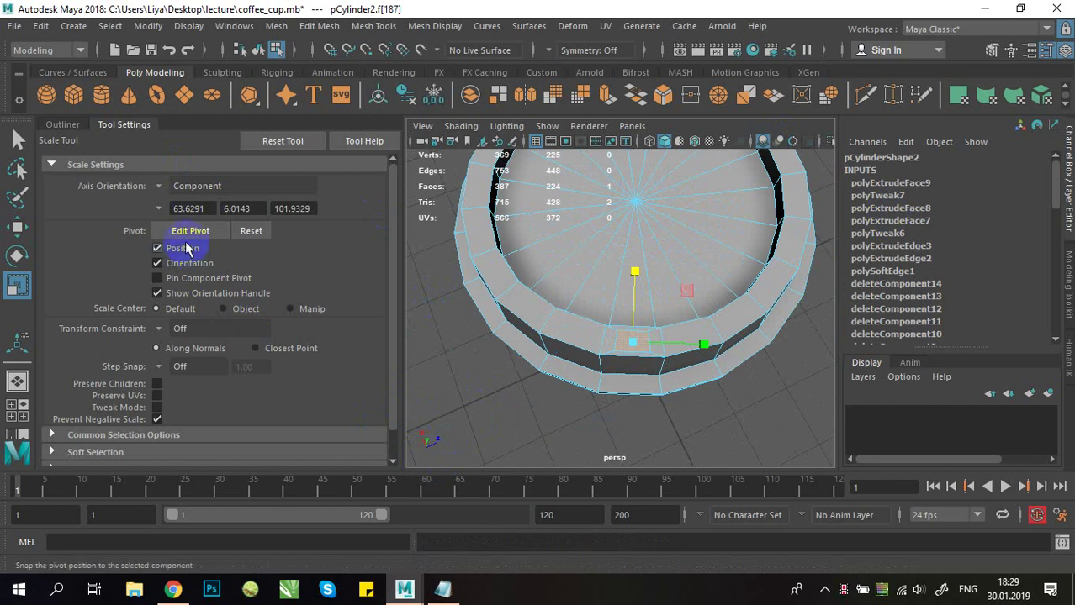
{"action": "left_click", "coordinate": [161, 185]}
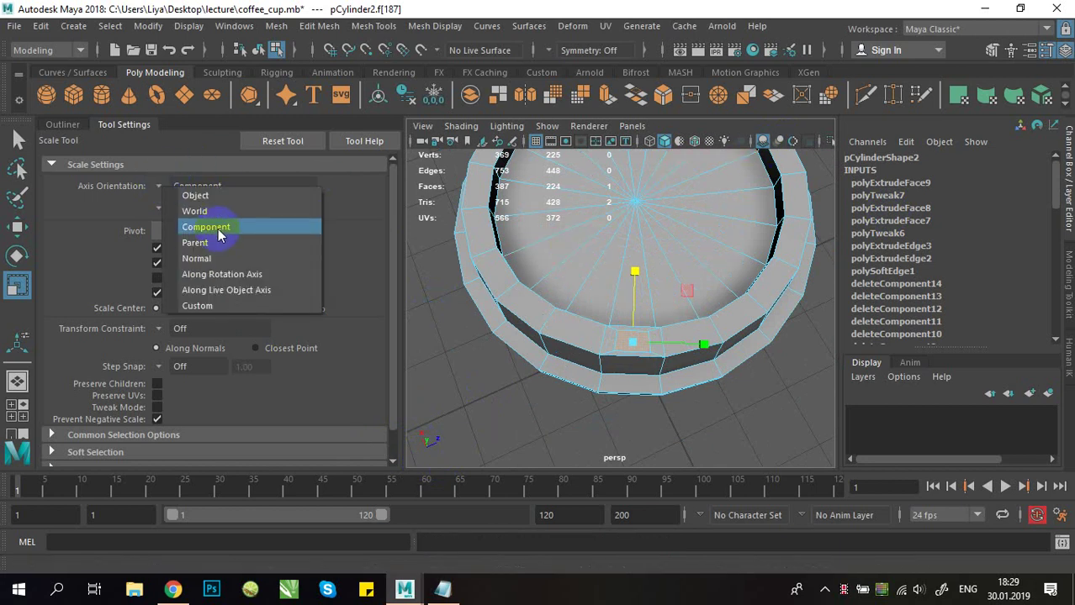
{"action": "left_click", "coordinate": [219, 229]}
{"action": "left_click_drag", "start_coordinate": [635, 273], "coordinate": [635, 273]}
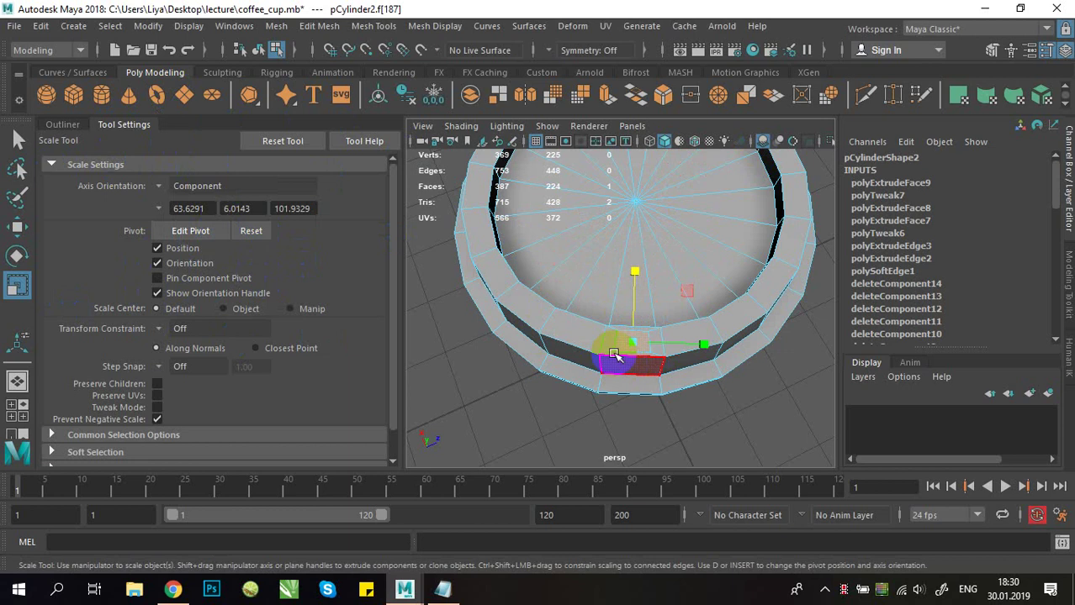
Step: Set the Rotate tool's axis orientation to Component and bring up the Move tool's axis orientation setting
{"action": "left_click", "coordinate": [15, 256]}
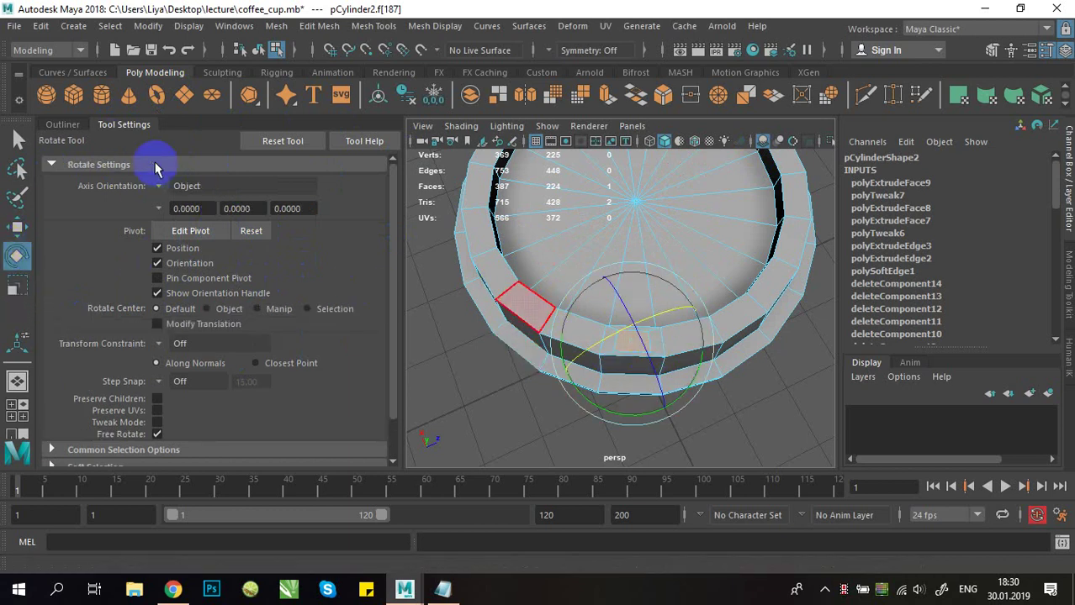
{"action": "left_click", "coordinate": [171, 195]}
{"action": "left_click", "coordinate": [202, 230]}
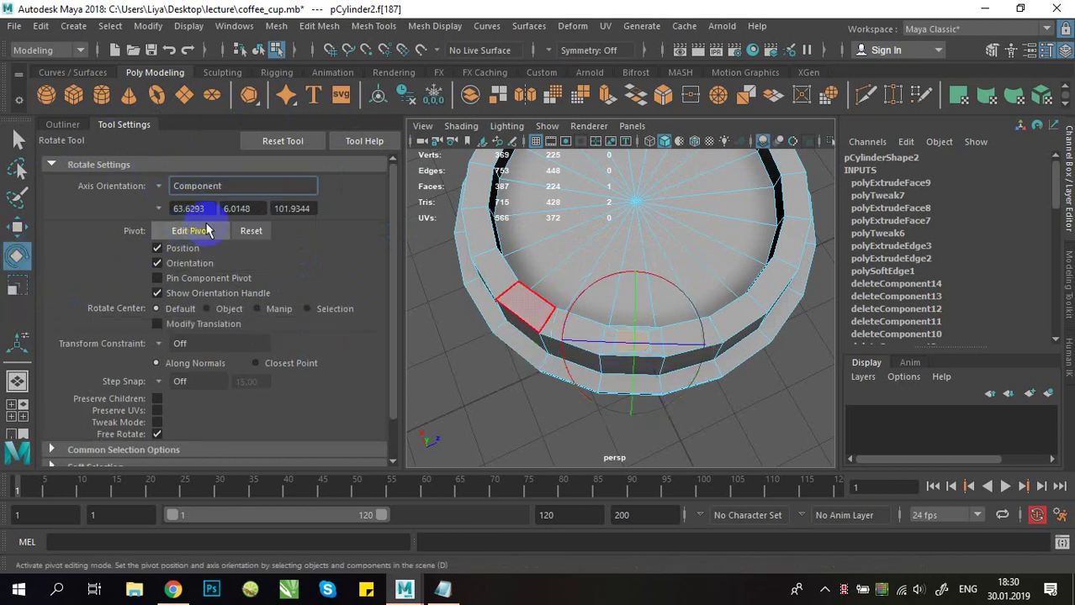
{"action": "left_click_drag", "start_coordinate": [711, 318], "coordinate": [629, 319]}
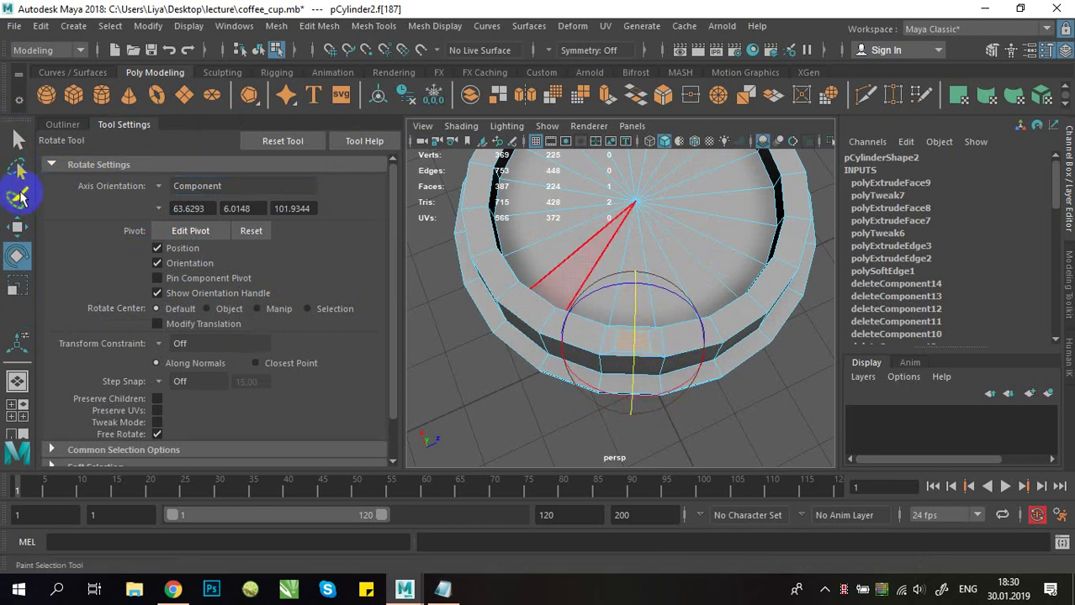
{"action": "left_click", "coordinate": [17, 225]}
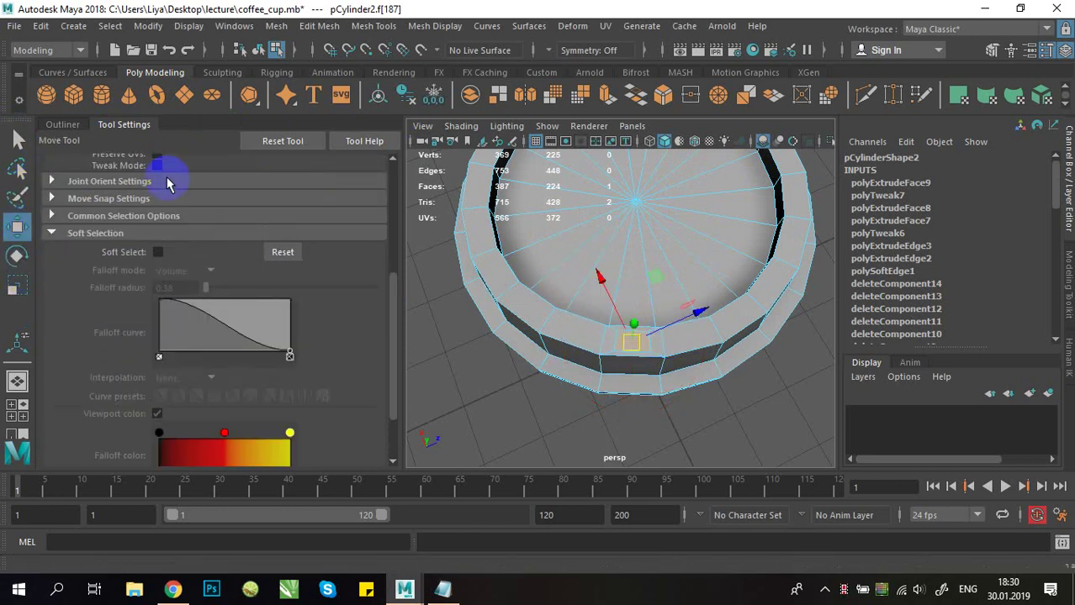
{"action": "scroll", "coordinate": [177, 218], "scroll_direction": "up", "scroll_amount": 6}
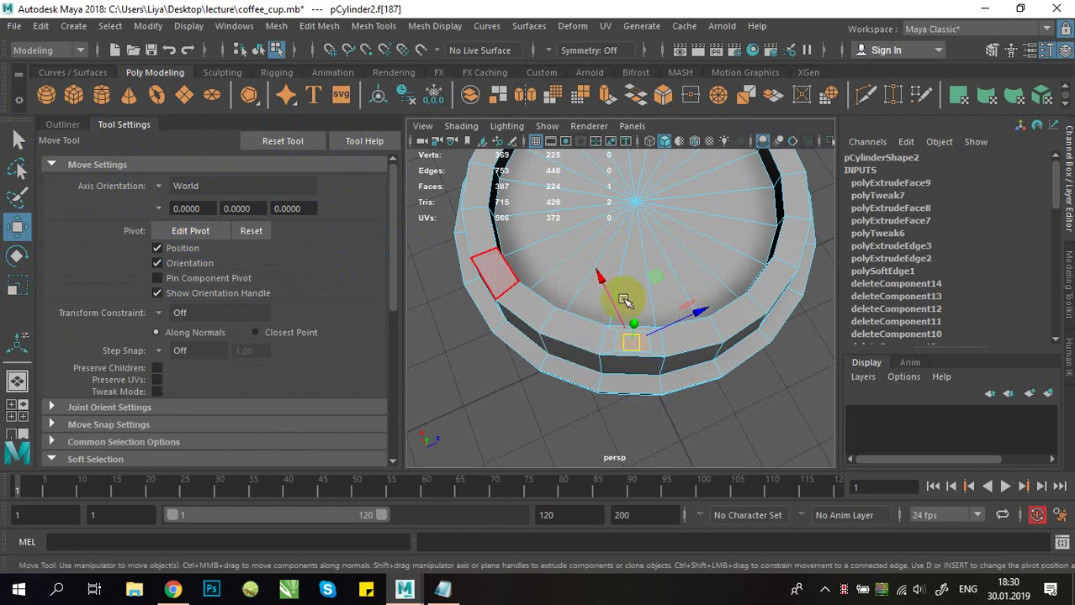
Step: Extrude the inset rim face down into the lid and delete the end face to open a drinking hole
{"action": "left_click_drag", "start_coordinate": [635, 382], "coordinate": [612, 155], "text": "alt"}
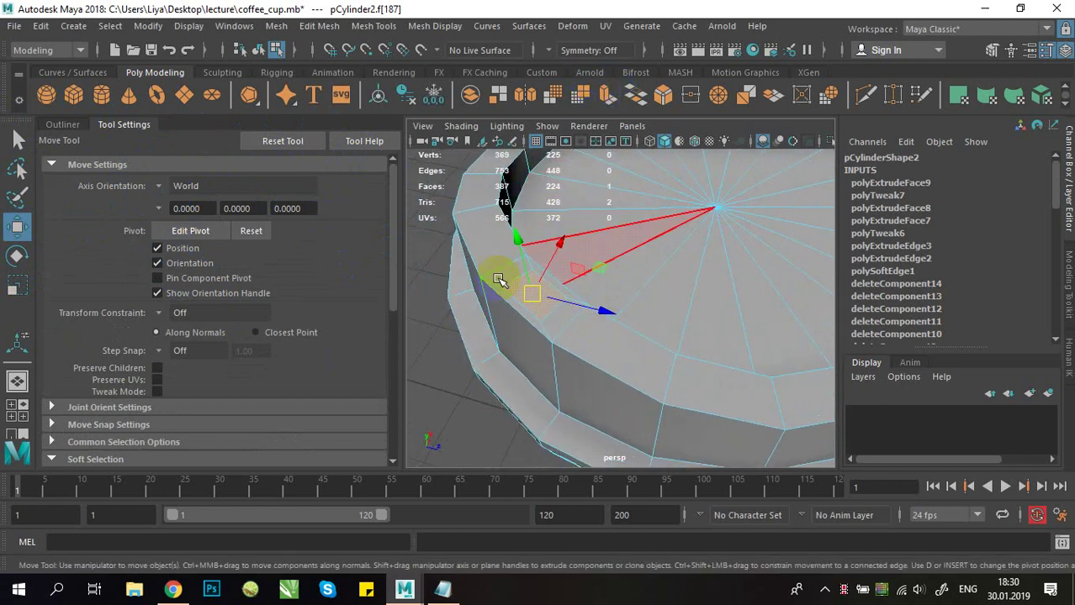
{"action": "left_click", "coordinate": [607, 94]}
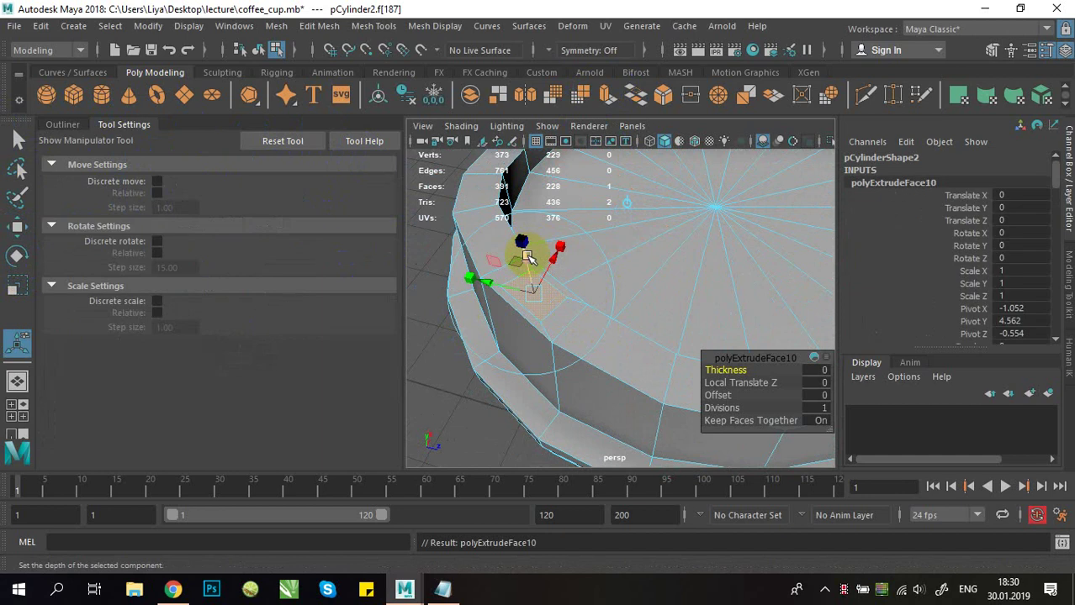
{"action": "left_click_drag", "start_coordinate": [531, 299], "coordinate": [502, 320], "text": "alt"}
{"action": "key", "text": "Delete"}
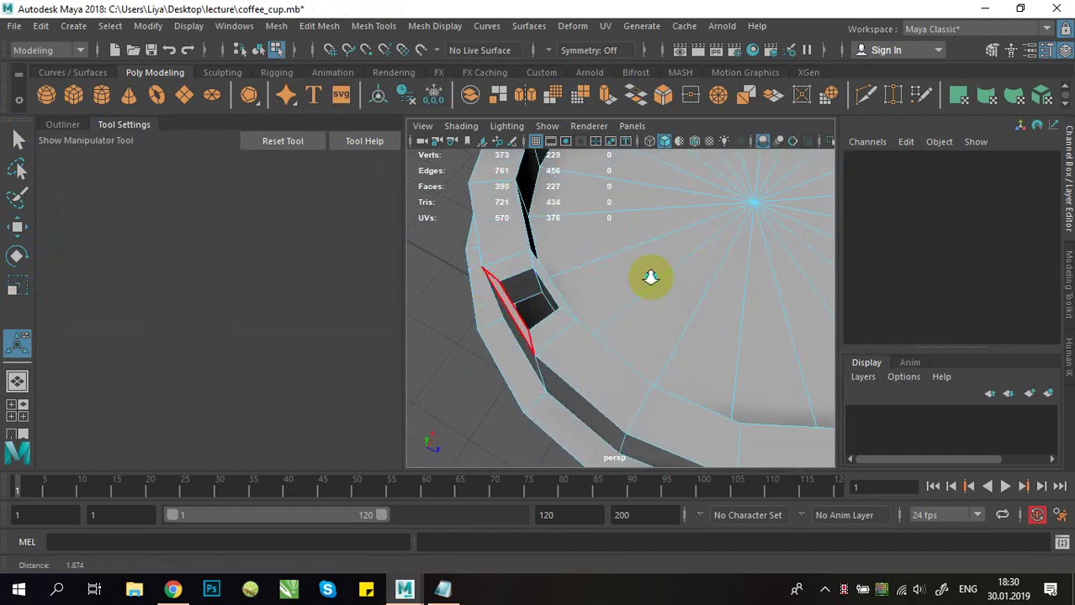
Step: Examine the lid with its drinking hole and the whole cup from several angles
{"action": "left_click_drag", "start_coordinate": [650, 276], "coordinate": [618, 315], "text": "alt"}
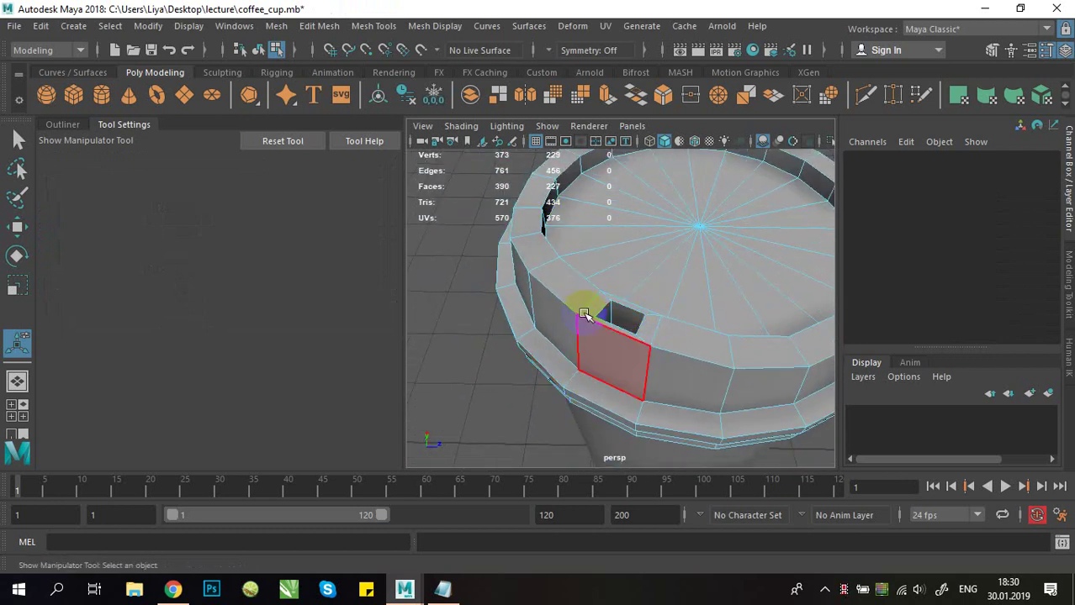
{"action": "right_click_drag", "start_coordinate": [555, 334], "coordinate": [636, 92]}
{"action": "scroll", "coordinate": [611, 311], "scroll_direction": "down", "scroll_amount": 8}
{"action": "left_click_drag", "start_coordinate": [611, 312], "coordinate": [633, 291], "text": "alt"}
{"action": "scroll", "coordinate": [632, 292], "scroll_direction": "up", "scroll_amount": 5}
{"action": "left_click", "coordinate": [736, 338]}
{"action": "left_click_drag", "start_coordinate": [658, 345], "coordinate": [595, 379], "text": "alt"}
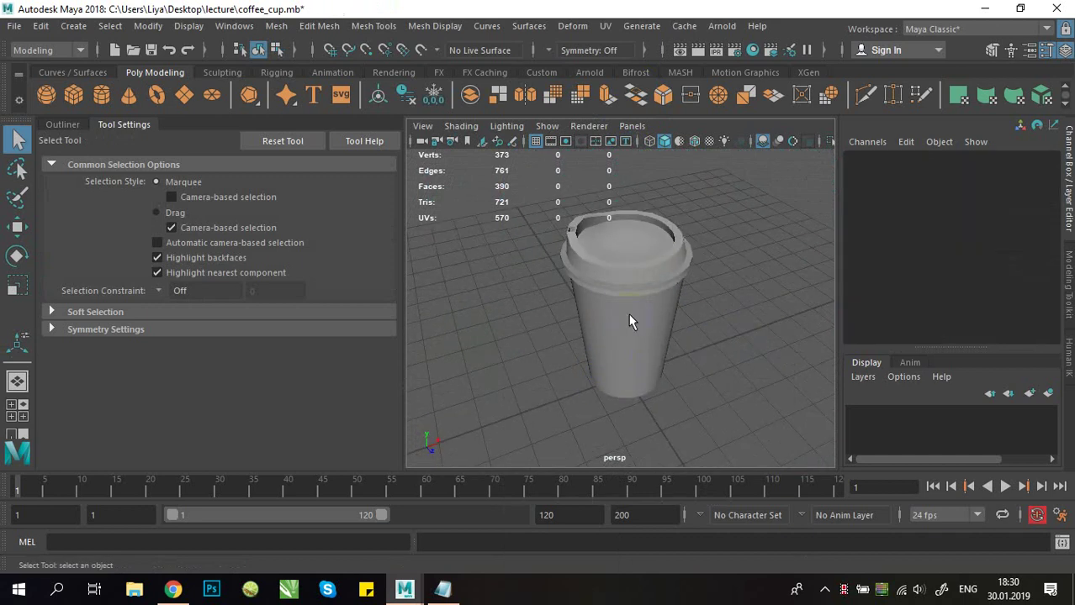
{"action": "key", "text": "space"}
{"action": "key", "text": "space"}
{"action": "left_click_drag", "start_coordinate": [573, 249], "coordinate": [664, 278], "text": "alt"}
{"action": "scroll", "coordinate": [666, 281], "scroll_direction": "up", "scroll_amount": 3}
{"action": "middle_click_drag", "start_coordinate": [670, 287], "coordinate": [708, 320], "text": "alt"}
{"action": "left_click_drag", "start_coordinate": [702, 305], "coordinate": [585, 341], "text": "alt"}
{"action": "scroll", "coordinate": [690, 338], "scroll_direction": "up", "scroll_amount": 5}
{"action": "left_click", "coordinate": [693, 338]}
{"action": "middle_click_drag", "start_coordinate": [693, 338], "coordinate": [675, 357], "text": "alt"}
{"action": "left_click_drag", "start_coordinate": [662, 360], "coordinate": [625, 294], "text": "alt"}
{"action": "key", "text": "space"}
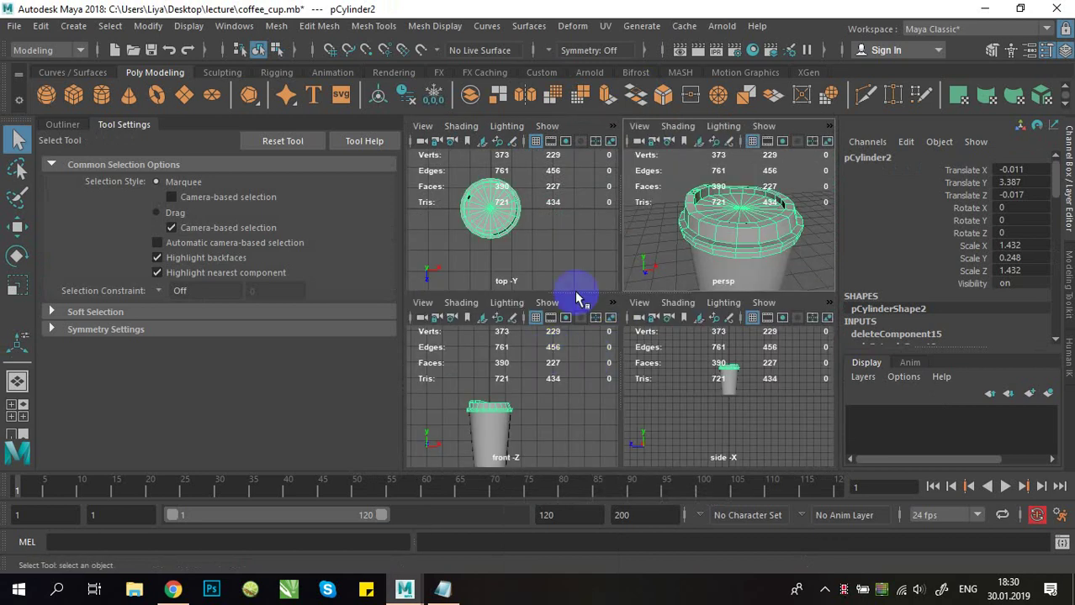
{"action": "key", "text": "space"}
Step: Select the outer and inner top edge loops of the lid's raised rim, including the edges beside the drinking hole
{"action": "left_click_drag", "start_coordinate": [564, 361], "coordinate": [640, 425], "text": "alt"}
{"action": "right_click_drag", "start_coordinate": [640, 425], "coordinate": [639, 92], "text": "alt"}
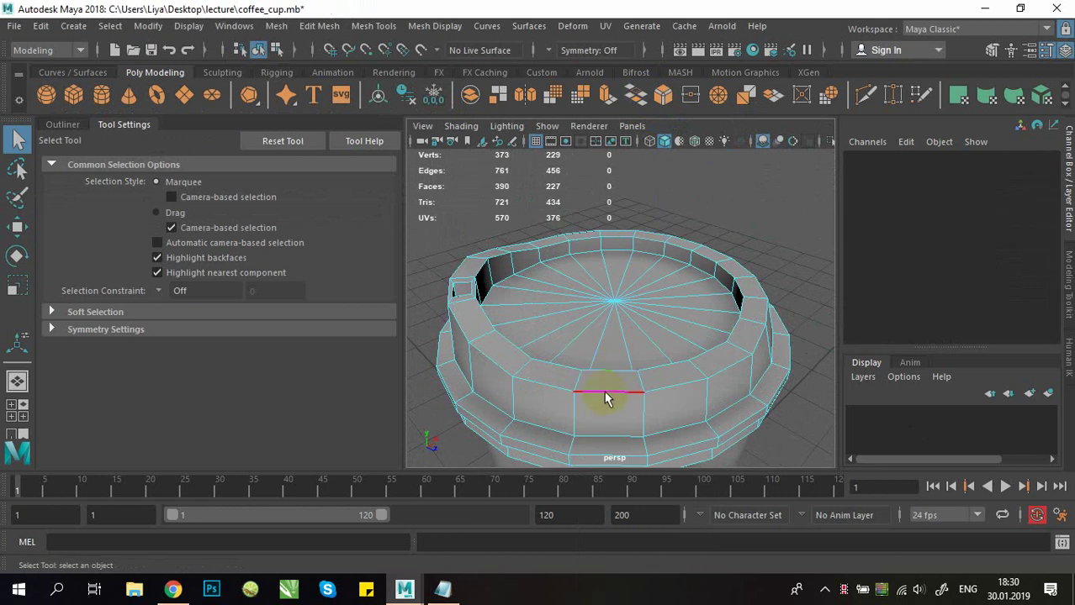
{"action": "double_click", "coordinate": [606, 392]}
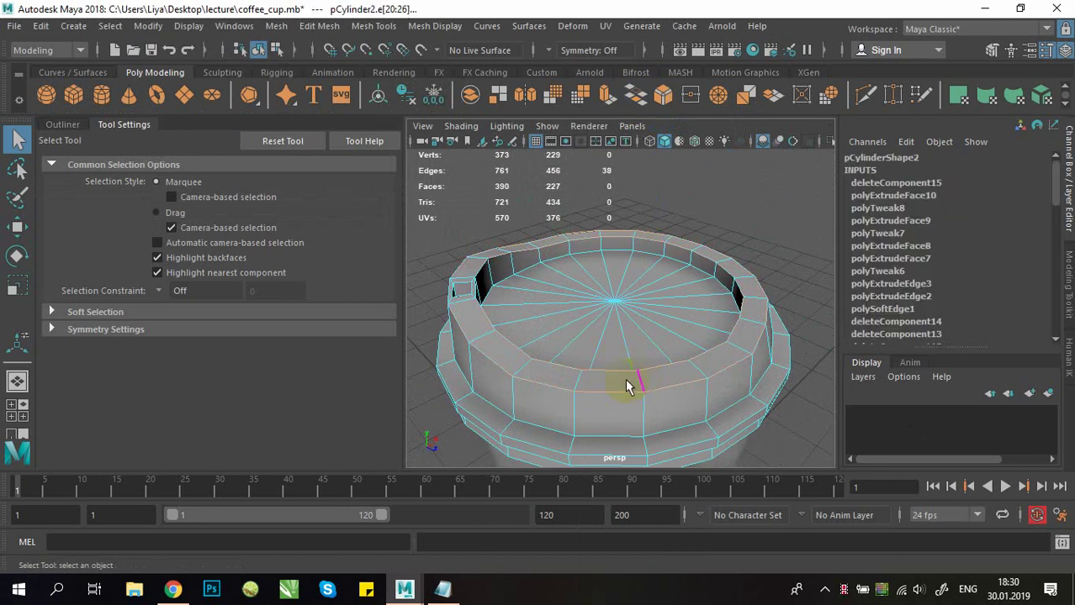
{"action": "left_click_drag", "start_coordinate": [627, 387], "coordinate": [546, 330], "text": "alt"}
{"action": "left_click", "coordinate": [569, 341], "text": "shift"}
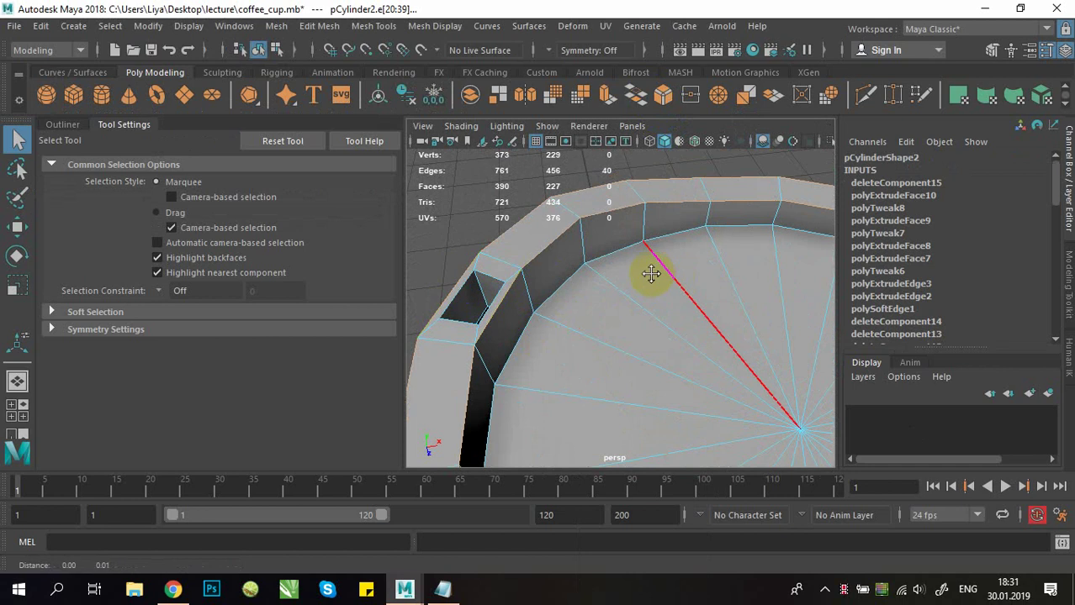
{"action": "left_click_drag", "start_coordinate": [651, 273], "coordinate": [696, 346], "text": "alt"}
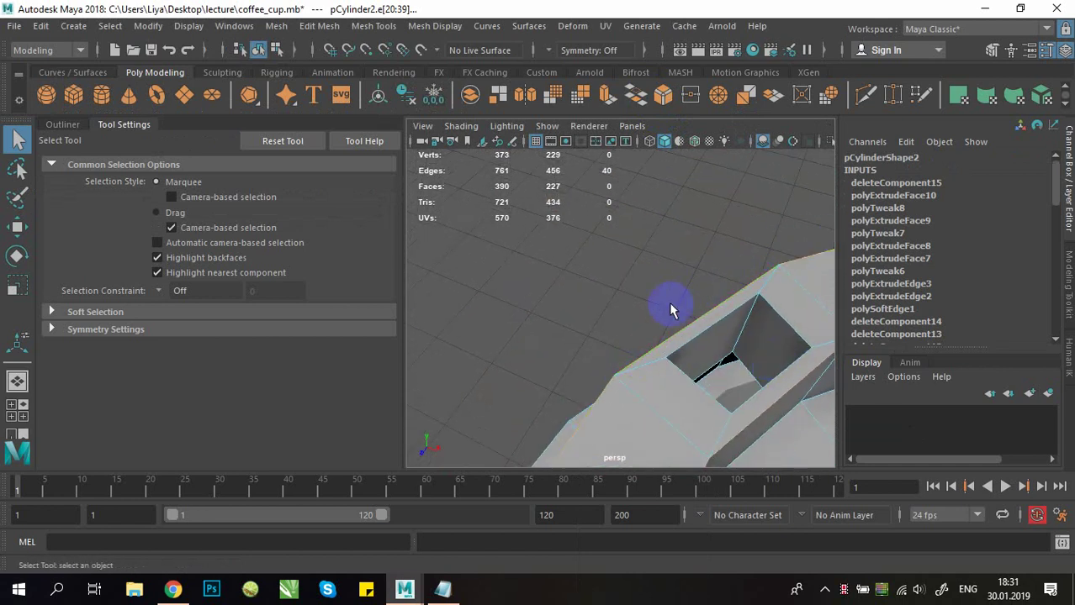
{"action": "left_click_drag", "start_coordinate": [805, 262], "coordinate": [627, 274], "text": "alt"}
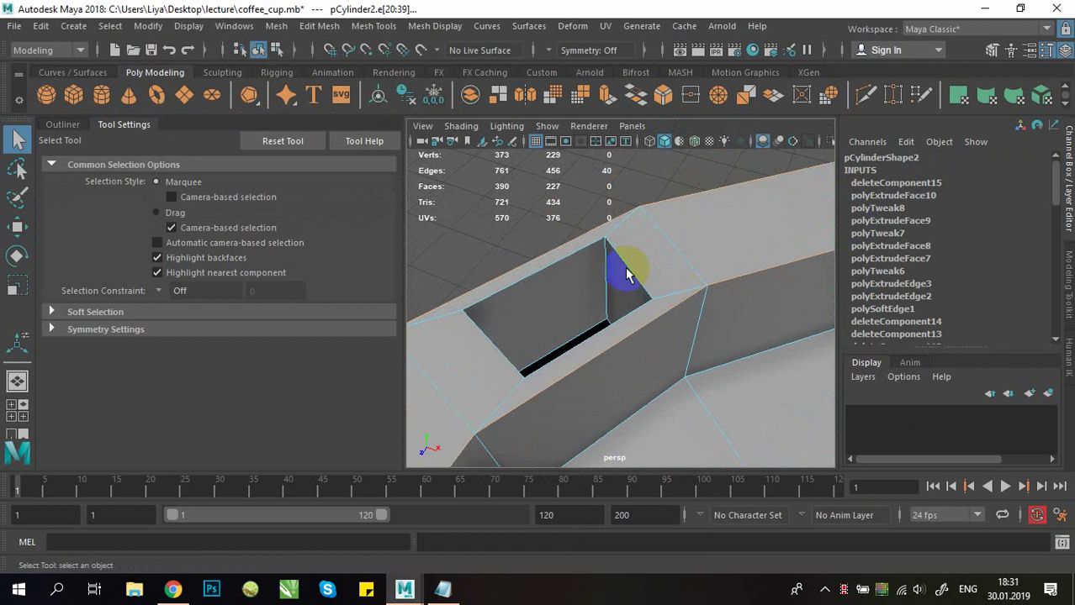
Step: Undo the inner loop selection and add the missing edge beside the drinking hole to the rim's outer top edge loop
{"action": "left_click", "coordinate": [730, 283]}
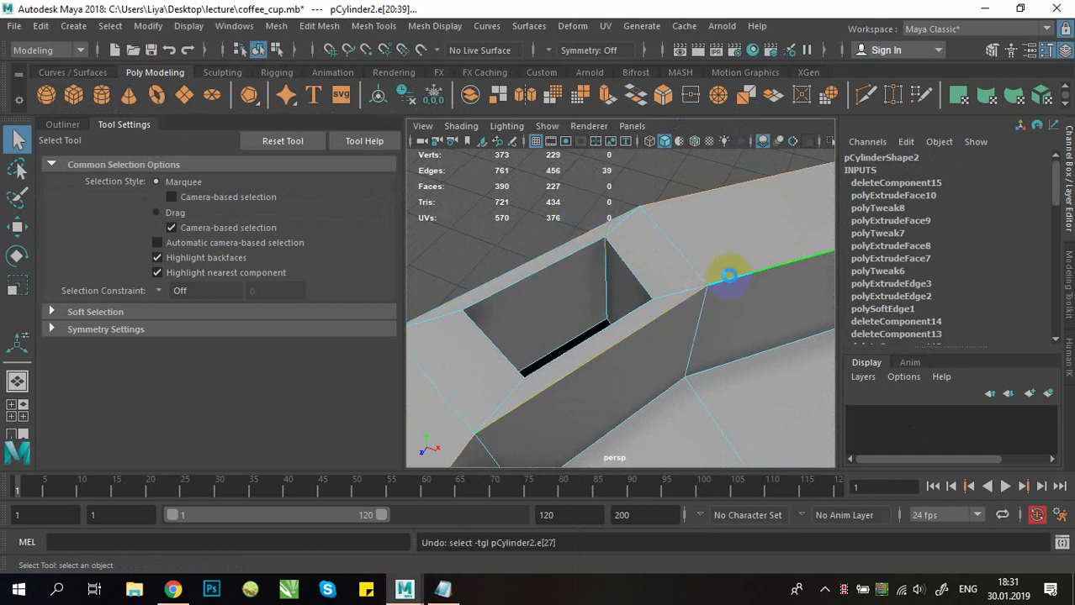
{"action": "right_click_drag", "start_coordinate": [728, 302], "coordinate": [688, 197]}
{"action": "left_click_drag", "start_coordinate": [687, 198], "coordinate": [622, 328], "text": "alt"}
{"action": "left_click_drag", "start_coordinate": [522, 314], "coordinate": [649, 279], "text": "alt"}
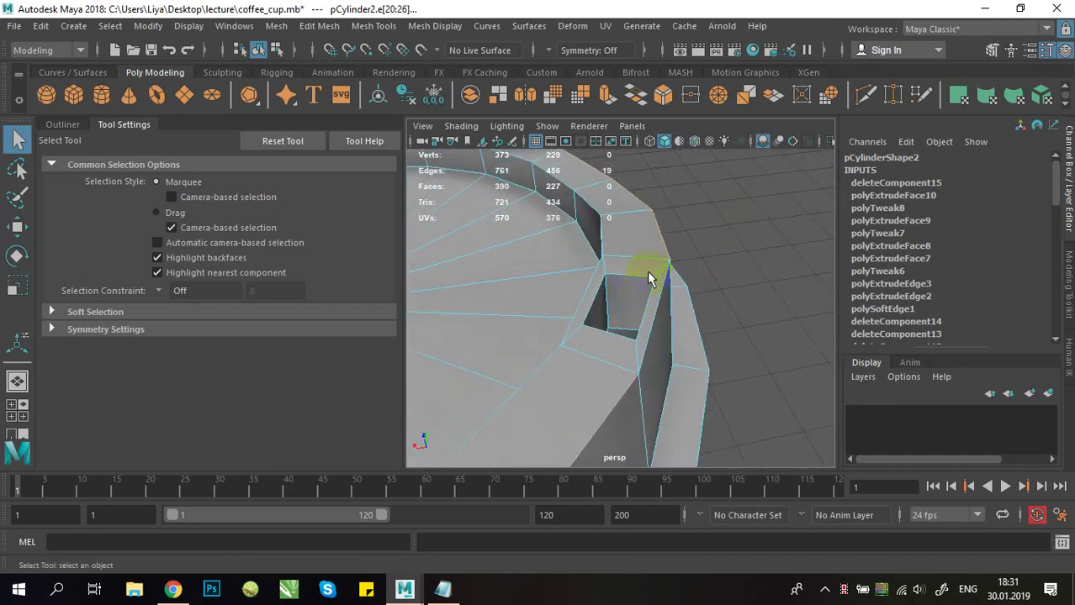
{"action": "right_click_drag", "start_coordinate": [628, 290], "coordinate": [665, 319], "text": "alt"}
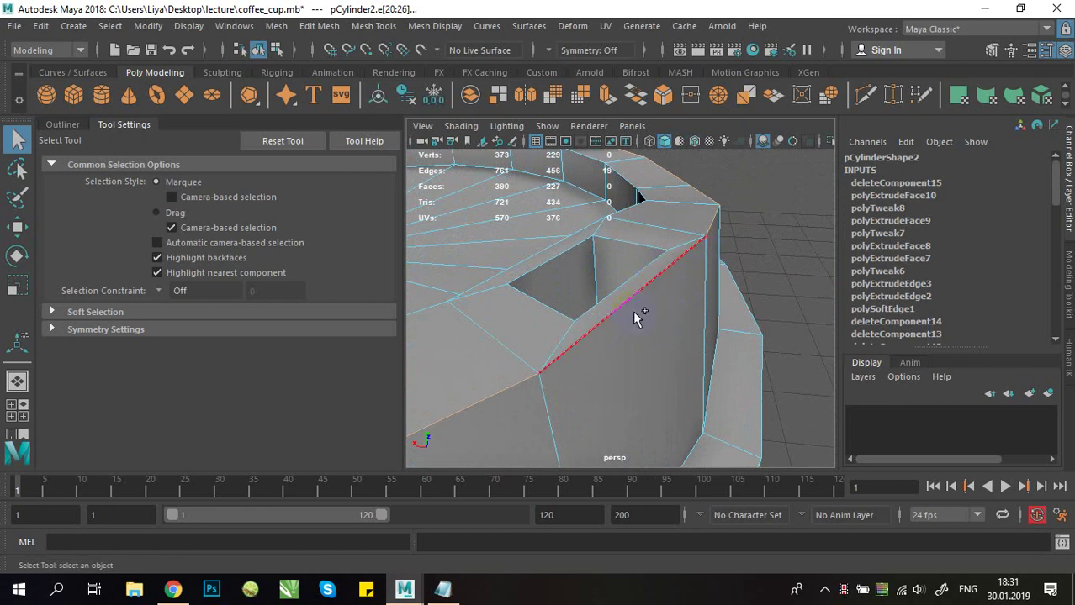
{"action": "right_click_drag", "start_coordinate": [706, 297], "coordinate": [612, 312], "text": "alt"}
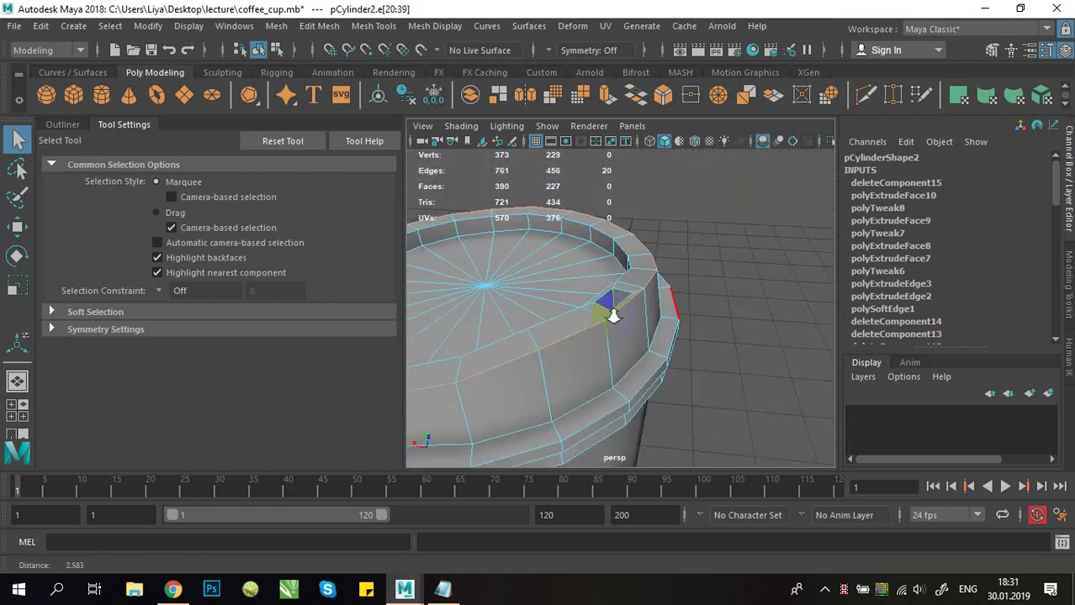
Step: Bevel the rim's outer top edge loop with a fraction of 0.1 and 2 segments
{"action": "middle_click_drag", "start_coordinate": [611, 312], "coordinate": [734, 304], "text": "alt"}
{"action": "left_click_drag", "start_coordinate": [734, 304], "coordinate": [705, 334], "text": "alt"}
{"action": "middle_click_drag", "start_coordinate": [680, 326], "coordinate": [686, 357], "text": "alt"}
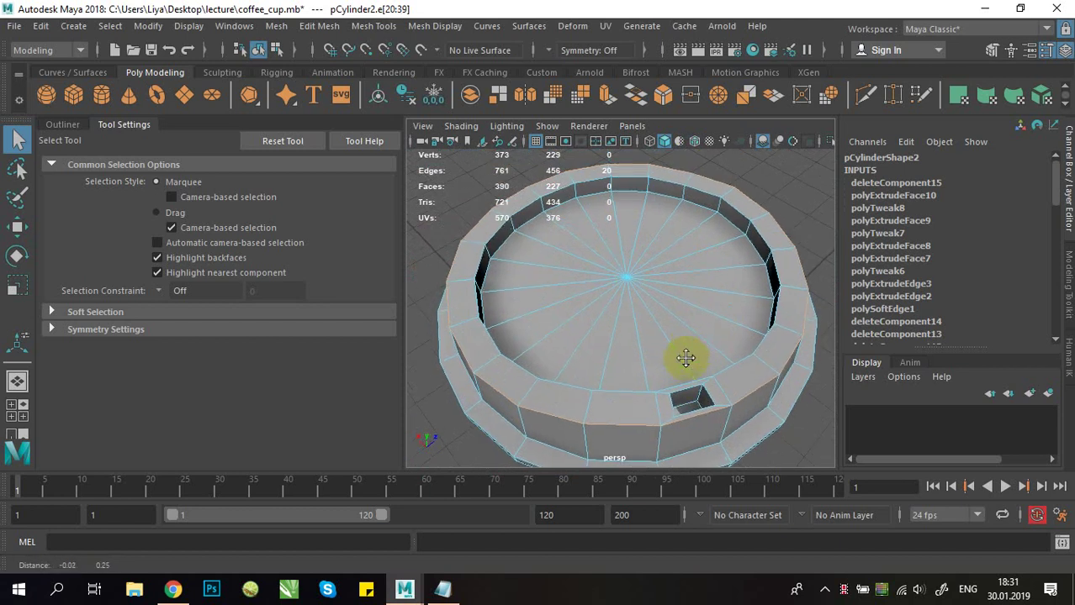
{"action": "left_click_drag", "start_coordinate": [687, 357], "coordinate": [575, 324], "text": "alt"}
{"action": "middle_click_drag", "start_coordinate": [635, 273], "coordinate": [631, 269], "text": "alt"}
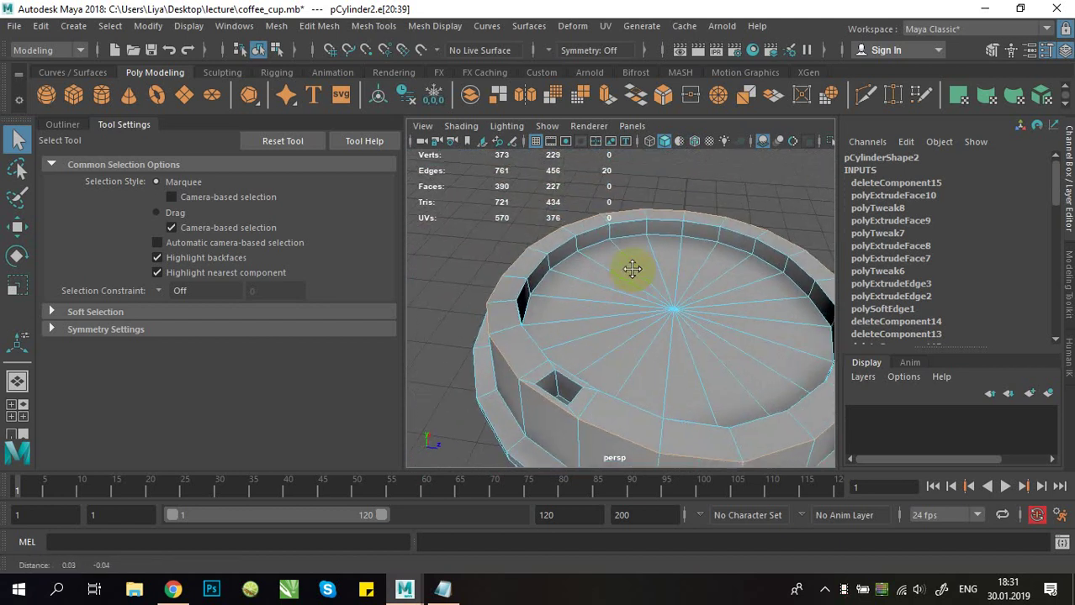
{"action": "left_click_drag", "start_coordinate": [631, 269], "coordinate": [582, 211], "text": "alt"}
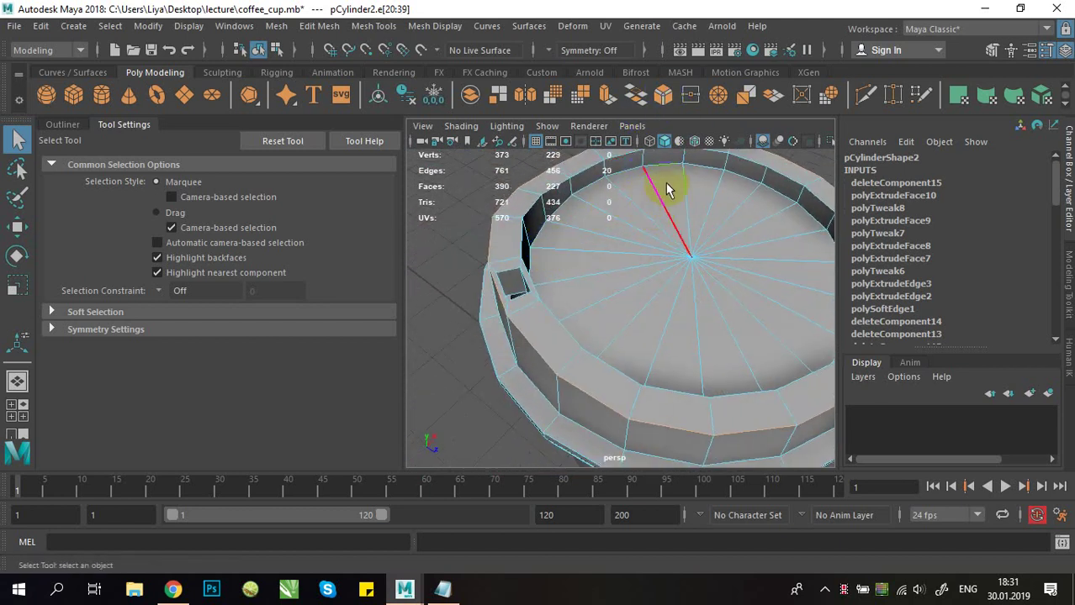
{"action": "left_click", "coordinate": [663, 107]}
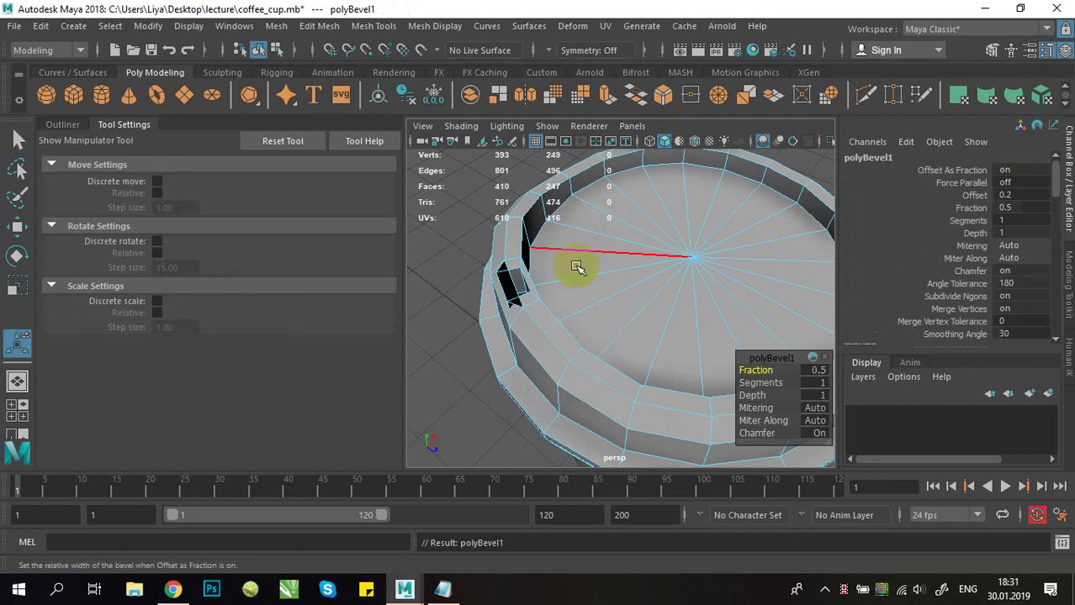
{"action": "left_click", "coordinate": [768, 370]}
{"action": "middle_click_drag", "start_coordinate": [767, 370], "coordinate": [765, 370]}
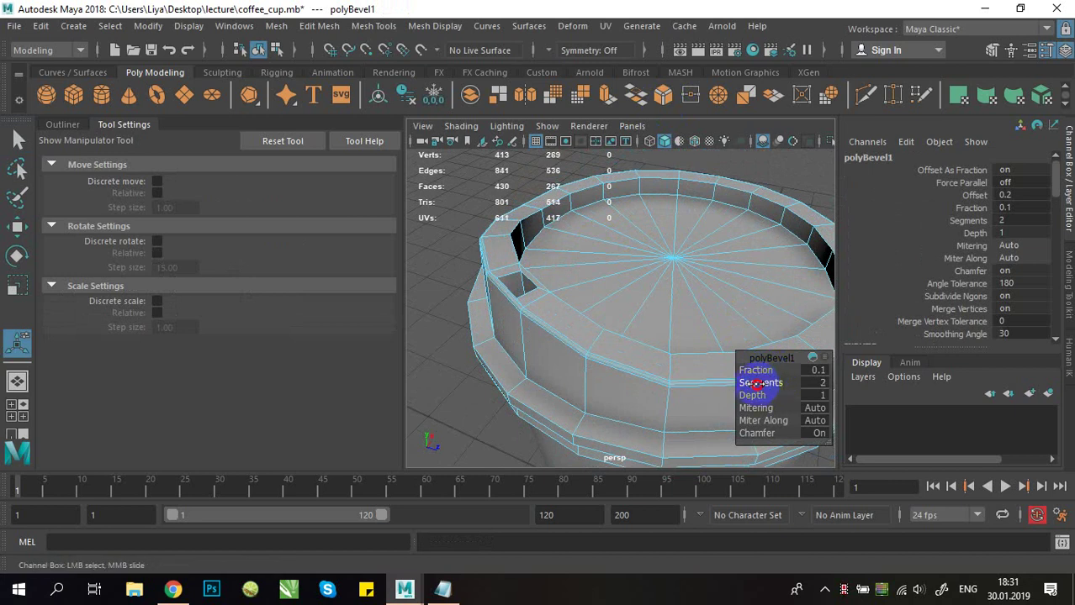
{"action": "left_click", "coordinate": [757, 384]}
Step: Bevel the full inner top edge loop of the rim, including the edge beside the drinking hole, with fraction 0.1 and 2 segments
{"action": "left_click_drag", "start_coordinate": [520, 294], "coordinate": [523, 242], "text": "alt"}
{"action": "scroll", "coordinate": [534, 273], "scroll_direction": "up", "scroll_amount": 2}
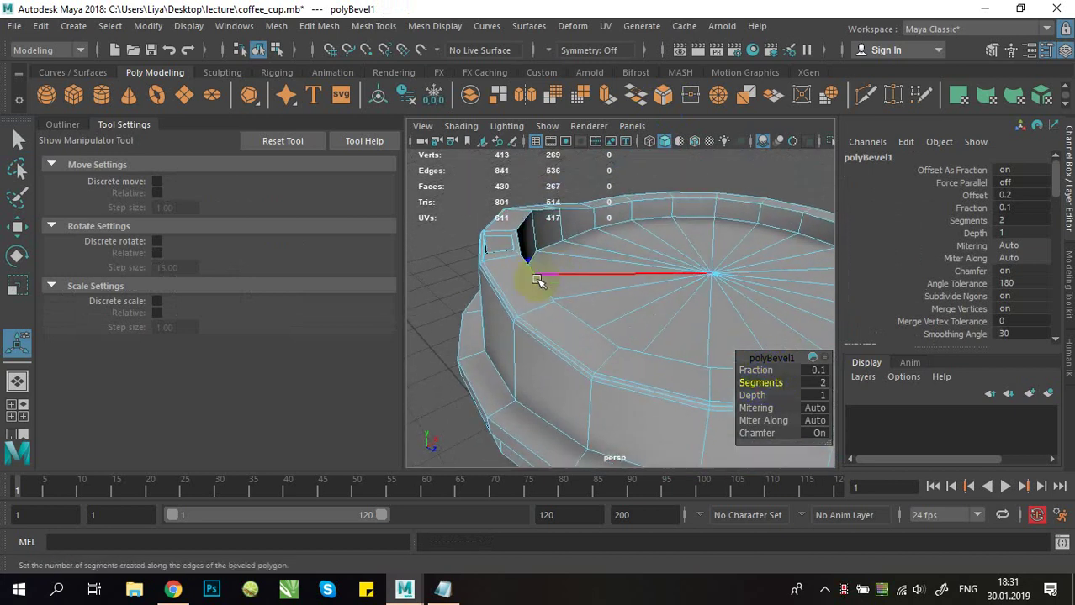
{"action": "double_click", "coordinate": [535, 279]}
{"action": "left_click_drag", "start_coordinate": [626, 262], "coordinate": [630, 300], "text": "alt"}
{"action": "middle_click_drag", "start_coordinate": [669, 297], "coordinate": [626, 329], "text": "alt"}
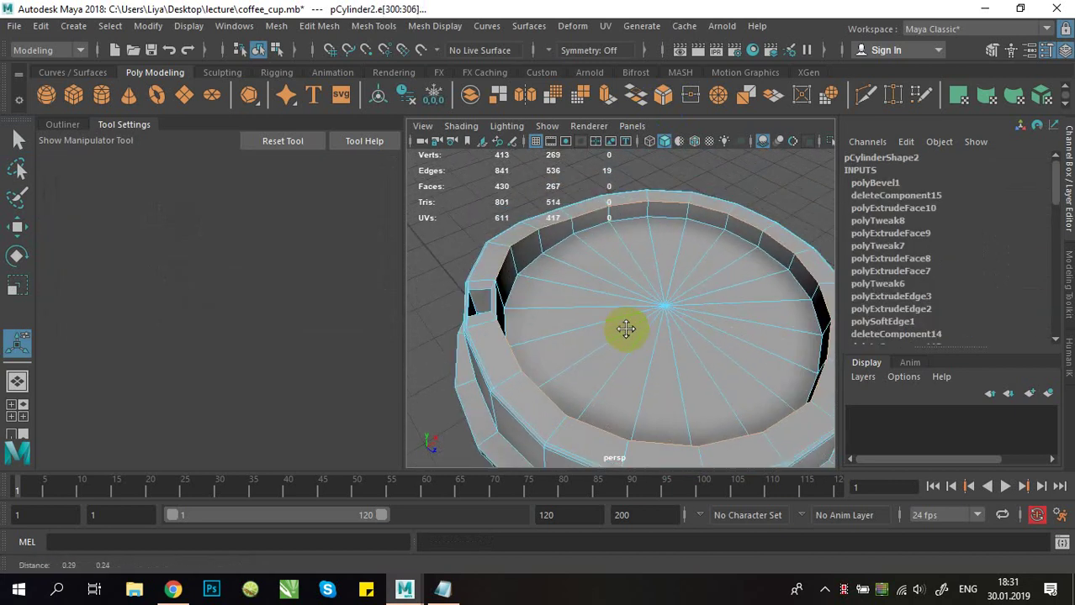
{"action": "left_click_drag", "start_coordinate": [626, 328], "coordinate": [555, 282], "text": "alt"}
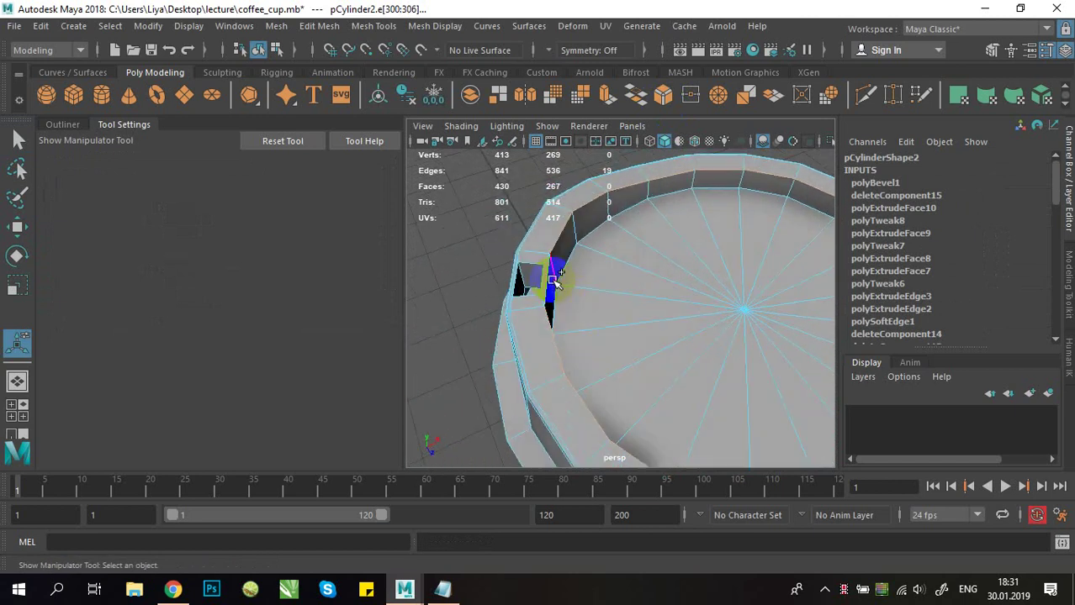
{"action": "left_click", "coordinate": [591, 186]}
{"action": "left_click", "coordinate": [659, 98]}
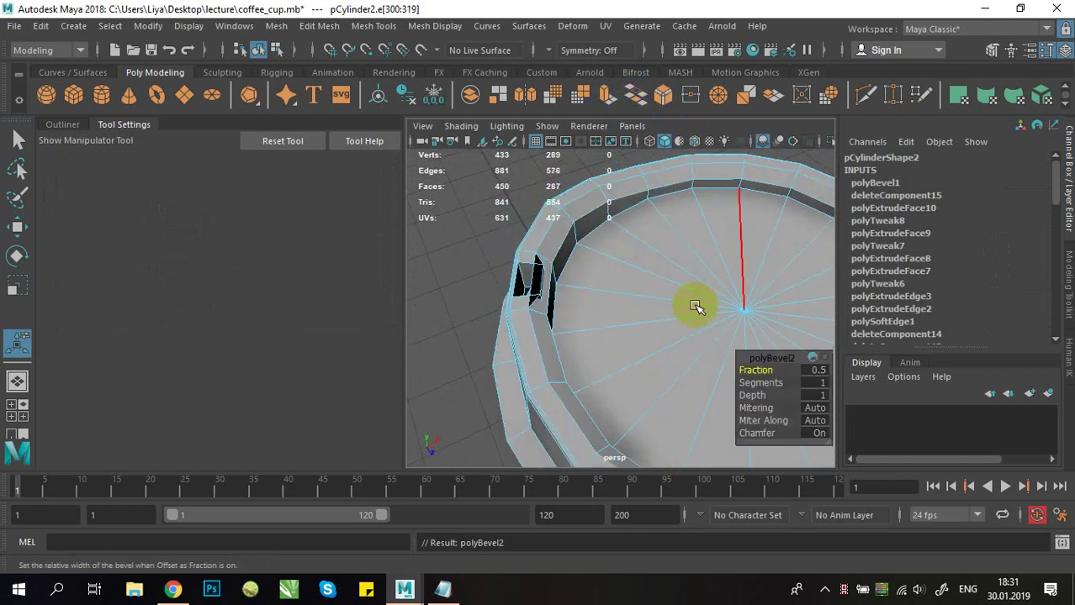
{"action": "middle_click_drag", "start_coordinate": [674, 300], "coordinate": [633, 285], "text": "alt"}
{"action": "left_click_drag", "start_coordinate": [769, 369], "coordinate": [760, 370]}
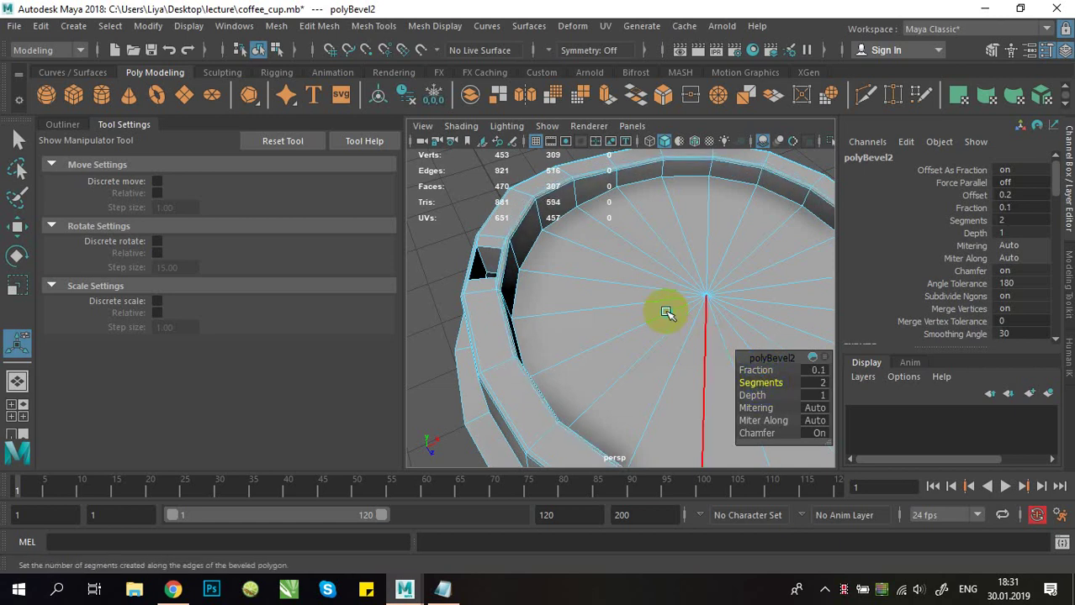
Step: Bevel the three edge loops around the lid's protruding lower lip with 2 segments
{"action": "scroll", "coordinate": [666, 312], "scroll_direction": "down", "scroll_amount": 4}
{"action": "left_click_drag", "start_coordinate": [666, 312], "coordinate": [576, 292], "text": "alt"}
{"action": "scroll", "coordinate": [579, 298], "scroll_direction": "up", "scroll_amount": 3}
{"action": "left_click", "coordinate": [605, 365]}
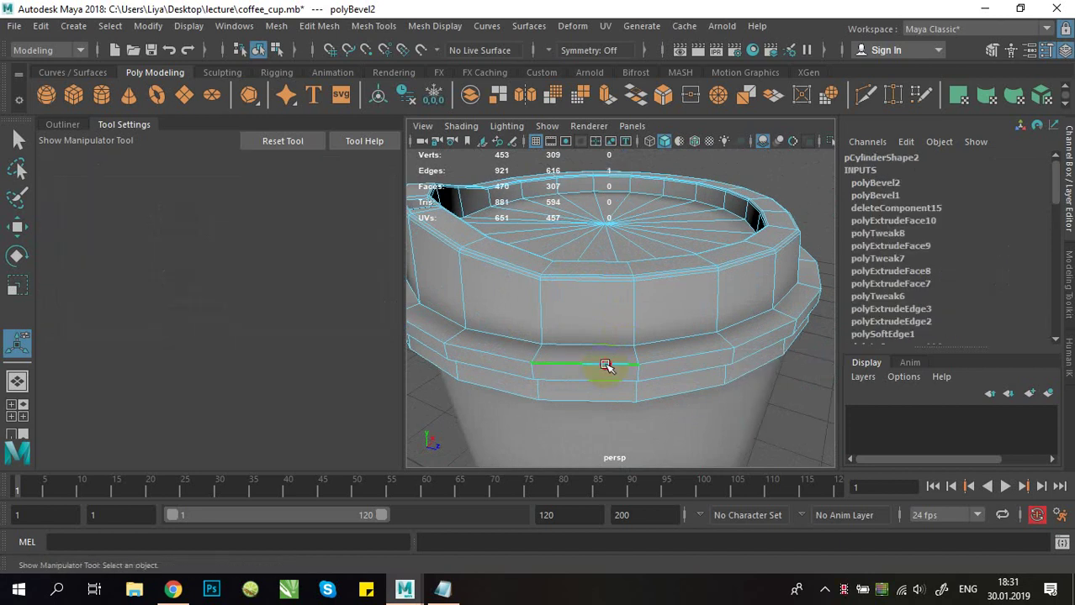
{"action": "double_click", "coordinate": [606, 367]}
{"action": "left_click_drag", "start_coordinate": [605, 366], "coordinate": [619, 338], "text": "alt"}
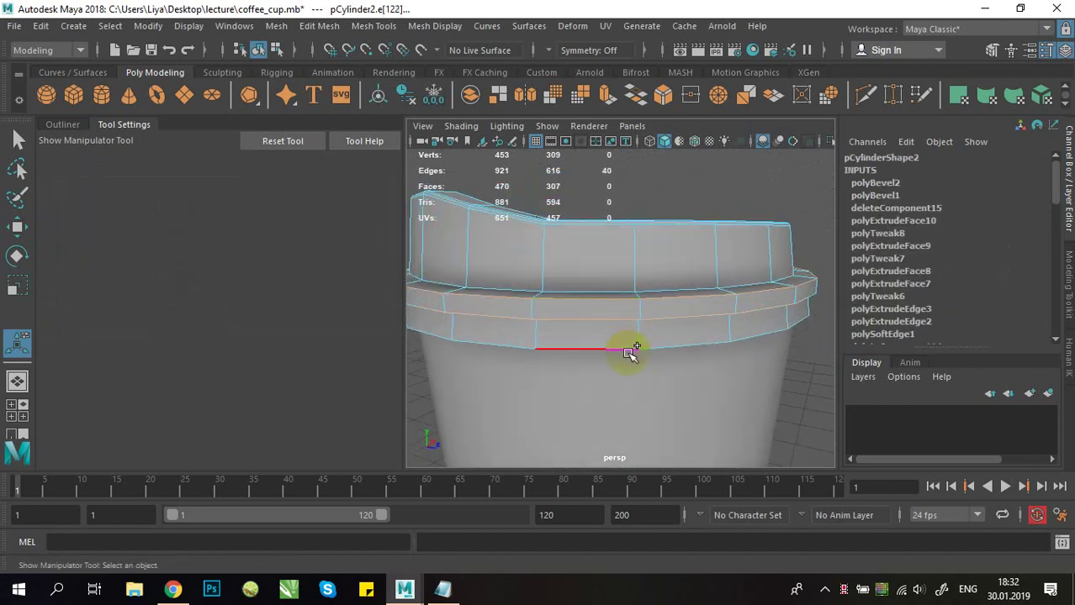
{"action": "left_click_drag", "start_coordinate": [686, 325], "coordinate": [670, 353], "text": "alt"}
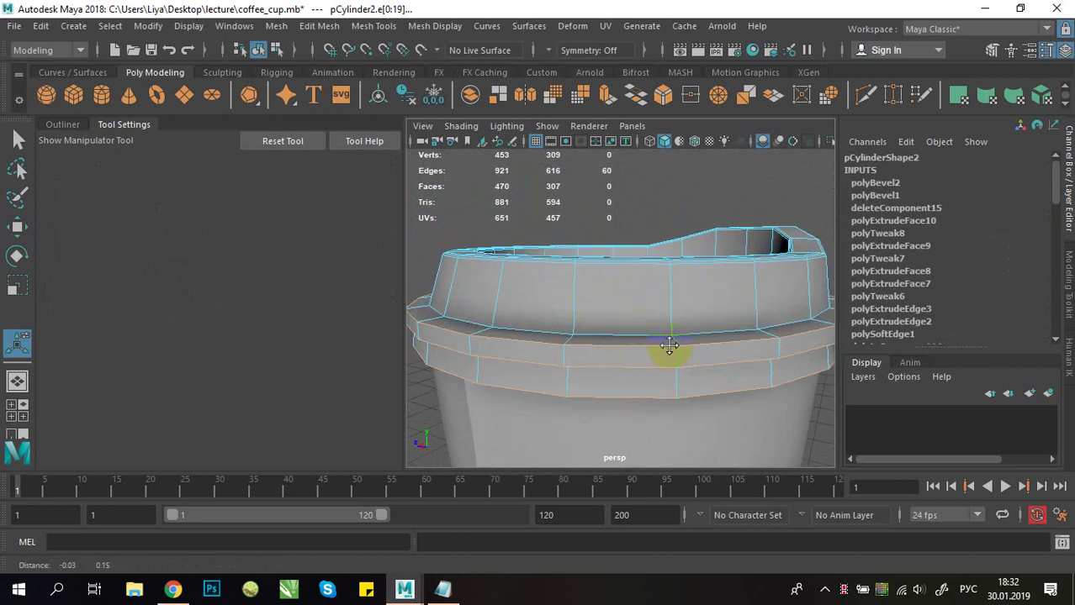
{"action": "scroll", "coordinate": [669, 352], "scroll_direction": "down", "scroll_amount": 3}
{"action": "left_click", "coordinate": [664, 96]}
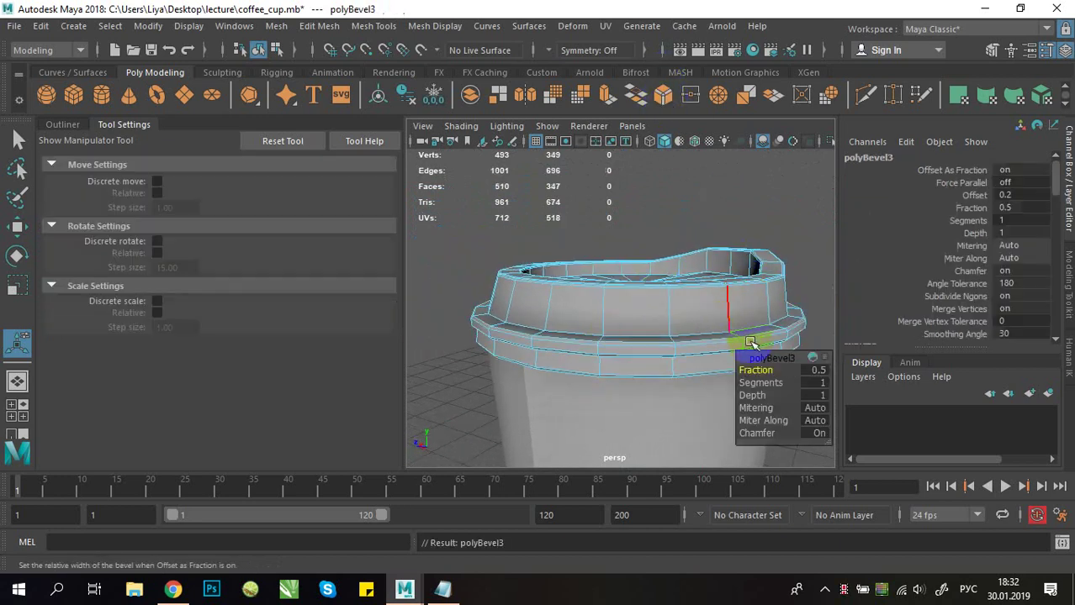
{"action": "left_click_drag", "start_coordinate": [760, 383], "coordinate": [767, 383]}
{"action": "scroll", "coordinate": [664, 304], "scroll_direction": "down", "scroll_amount": 2}
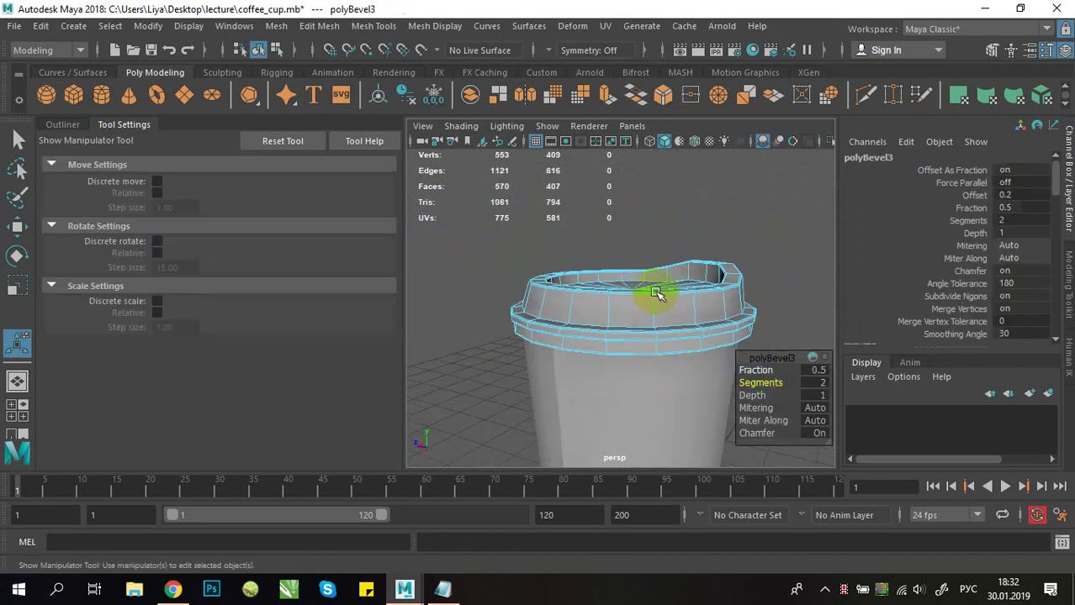
Step: Return to object mode and examine the bevelled lid on the cup from several angles and distances
{"action": "right_click_drag", "start_coordinate": [655, 292], "coordinate": [733, 198]}
{"action": "left_click", "coordinate": [746, 236]}
{"action": "scroll", "coordinate": [751, 262], "scroll_direction": "down", "scroll_amount": 6}
{"action": "scroll", "coordinate": [752, 270], "scroll_direction": "down", "scroll_amount": 2}
{"action": "left_click_drag", "start_coordinate": [761, 274], "coordinate": [618, 325], "text": "alt"}
{"action": "scroll", "coordinate": [647, 329], "scroll_direction": "up", "scroll_amount": 5}
{"action": "middle_click_drag", "start_coordinate": [618, 324], "coordinate": [623, 280], "text": "alt"}
{"action": "scroll", "coordinate": [623, 280], "scroll_direction": "up", "scroll_amount": 4}
{"action": "left_click_drag", "start_coordinate": [624, 280], "coordinate": [761, 288], "text": "alt"}
{"action": "scroll", "coordinate": [597, 319], "scroll_direction": "down", "scroll_amount": 3}
{"action": "right_click_drag", "start_coordinate": [761, 287], "coordinate": [607, 340], "text": "alt"}
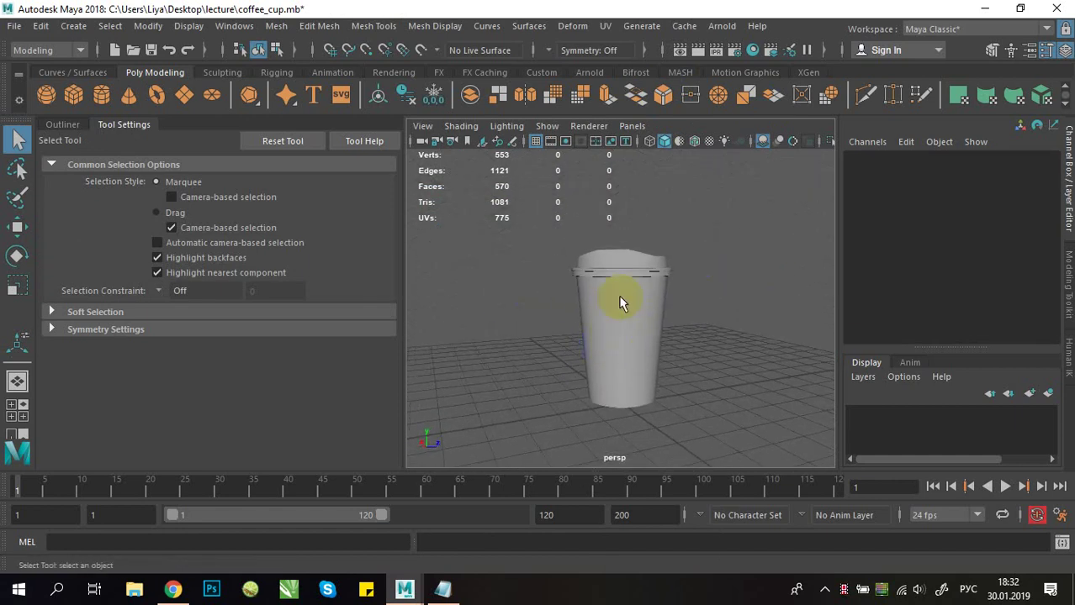
{"action": "left_click_drag", "start_coordinate": [619, 299], "coordinate": [637, 326], "text": "alt"}
{"action": "right_click_drag", "start_coordinate": [637, 326], "coordinate": [693, 310], "text": "alt"}
{"action": "left_click_drag", "start_coordinate": [693, 309], "coordinate": [635, 324], "text": "alt"}
{"action": "left_click", "coordinate": [641, 287]}
{"action": "mouse_move", "coordinate": [635, 324]}
{"action": "right_mouse_down", "text": "alt"}
{"action": "mouse_move", "coordinate": [696, 312]}
{"action": "mouse_move", "coordinate": [627, 315]}
{"action": "right_mouse_up", "text": "alt"}
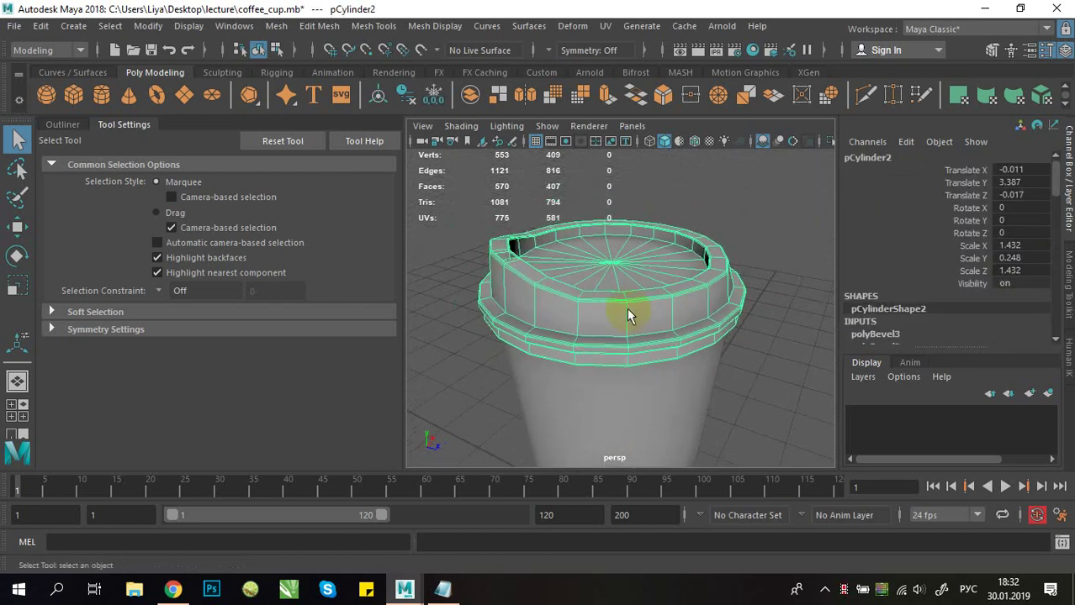
{"action": "left_click_drag", "start_coordinate": [626, 316], "coordinate": [690, 363], "text": "alt"}
{"action": "right_click_drag", "start_coordinate": [690, 362], "coordinate": [583, 307], "text": "alt"}
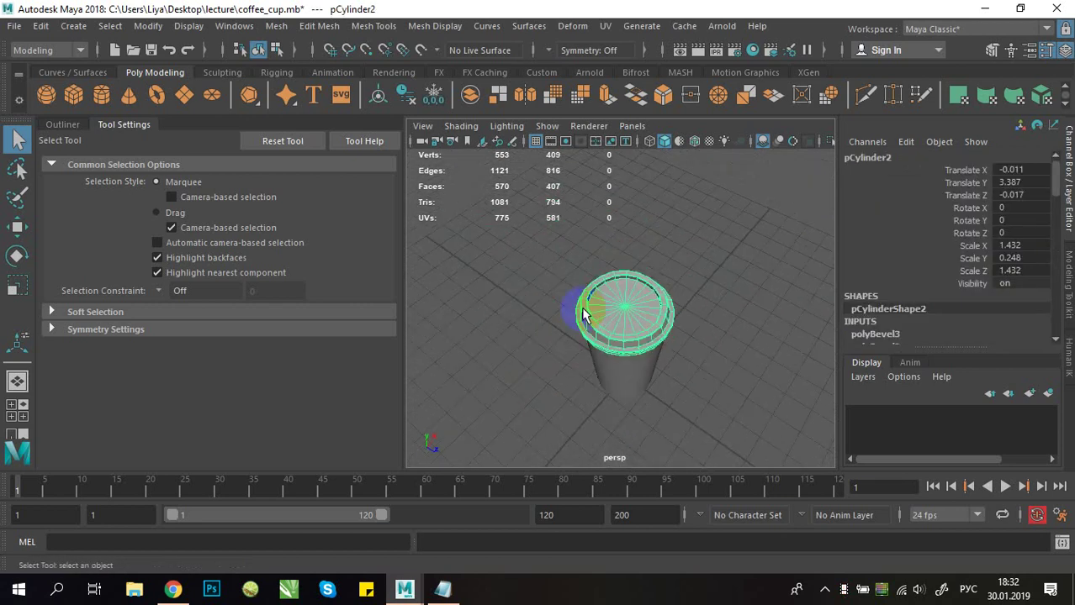
Step: Create a polygon cylinder and move it beside the cup to Translate Z 2.164
{"action": "left_click", "coordinate": [101, 96]}
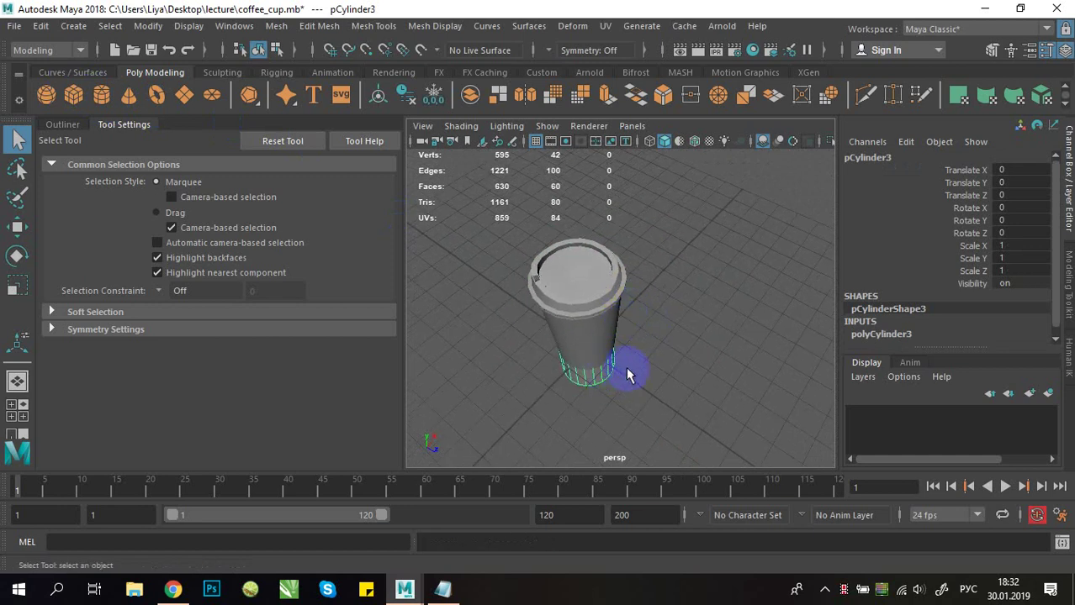
{"action": "key", "text": "w"}
{"action": "left_click_drag", "start_coordinate": [656, 394], "coordinate": [712, 420]}
{"action": "middle_click_drag", "start_coordinate": [707, 363], "coordinate": [684, 338], "text": "alt"}
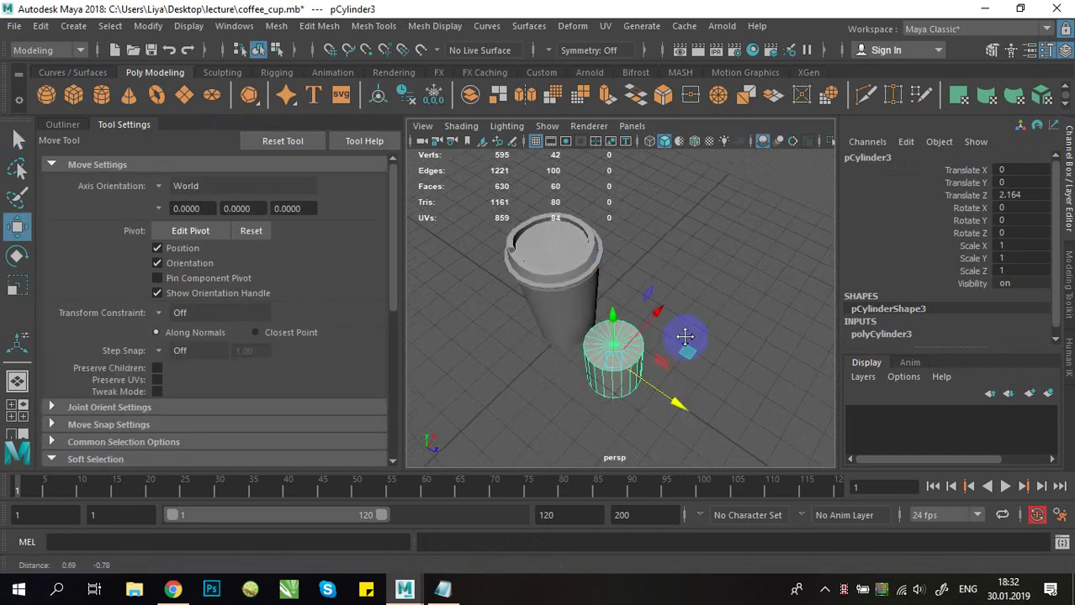
{"action": "scroll", "coordinate": [621, 294], "scroll_direction": "up", "scroll_amount": 3}
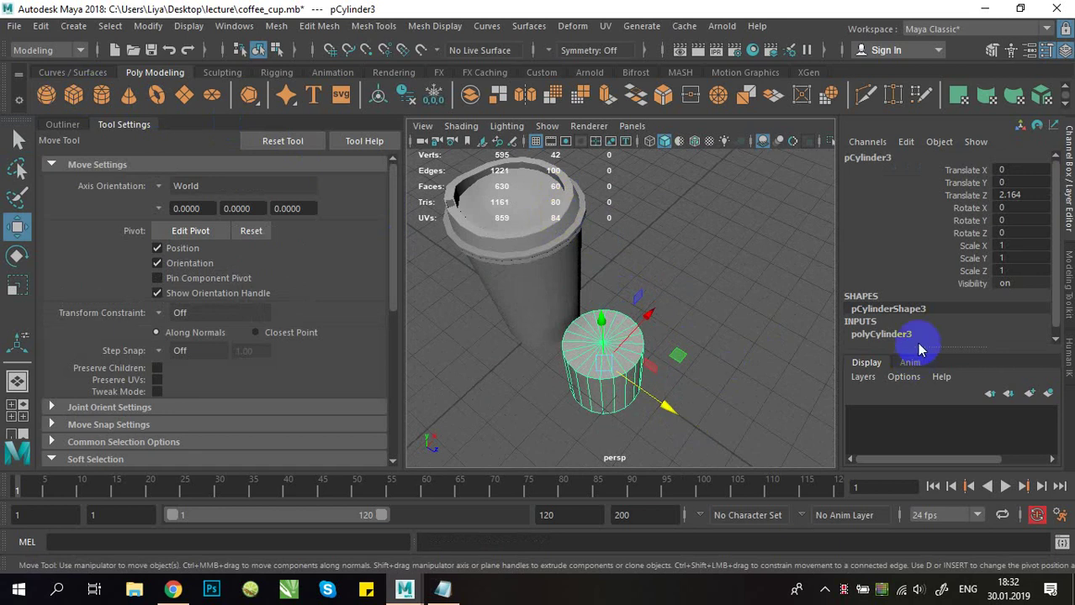
Step: Increase the new cylinder's axis subdivisions to make it rounder and deselect it
{"action": "scroll", "coordinate": [916, 344], "scroll_direction": "down", "scroll_amount": 1}
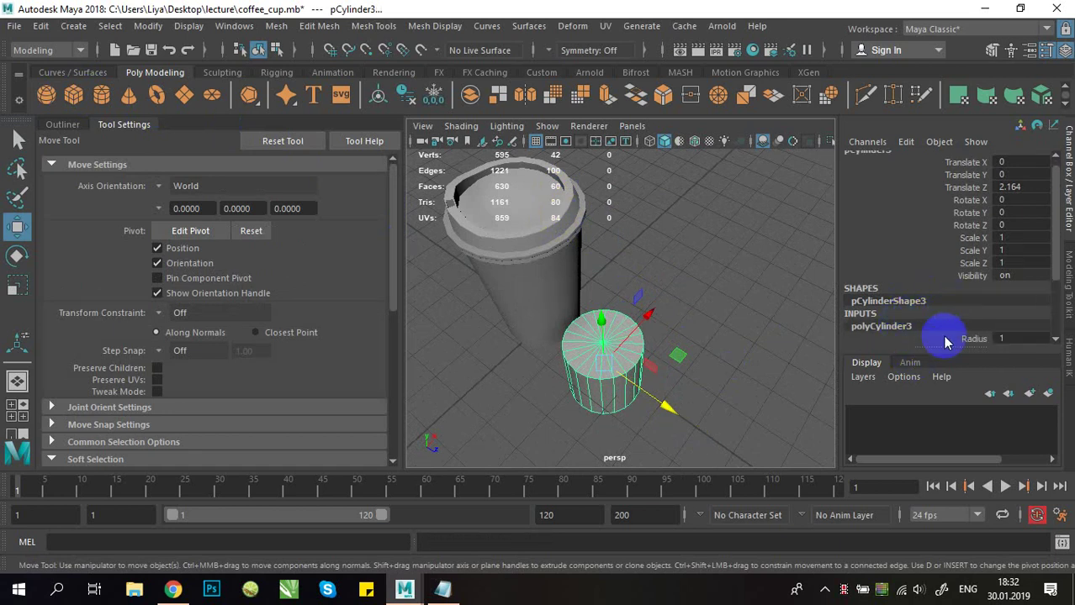
{"action": "left_click", "coordinate": [929, 327]}
{"action": "left_click", "coordinate": [952, 276]}
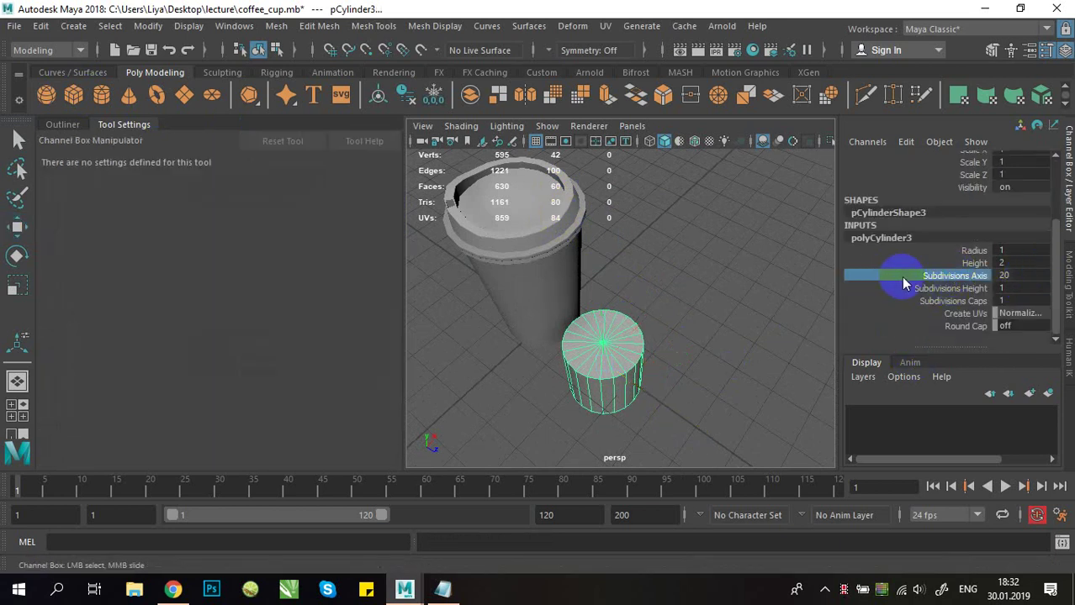
{"action": "left_click", "coordinate": [1017, 273]}
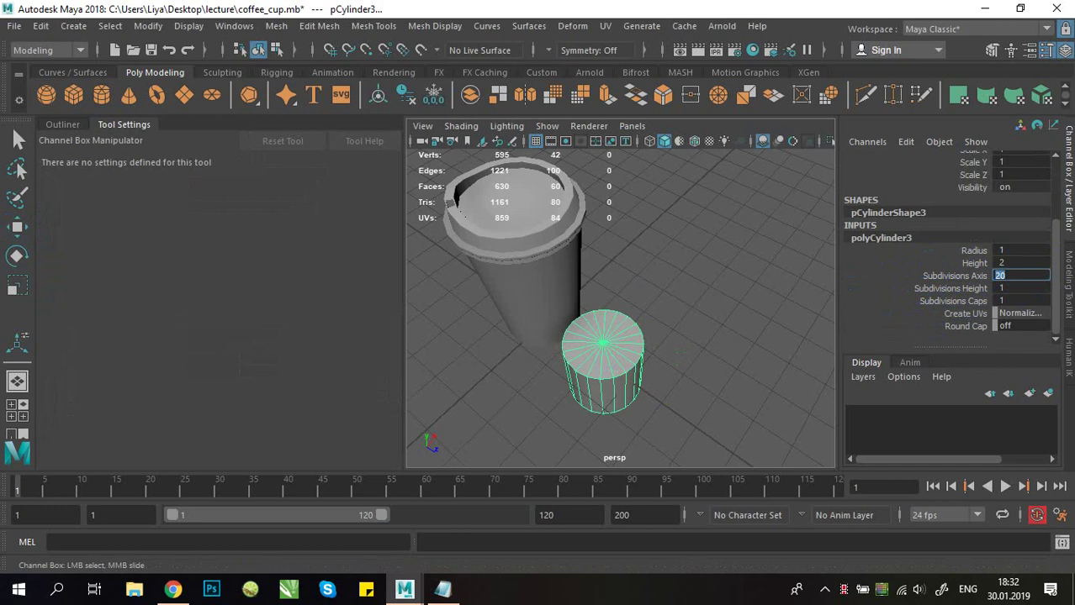
{"action": "key", "text": "Return"}
{"action": "left_click", "coordinate": [650, 219]}
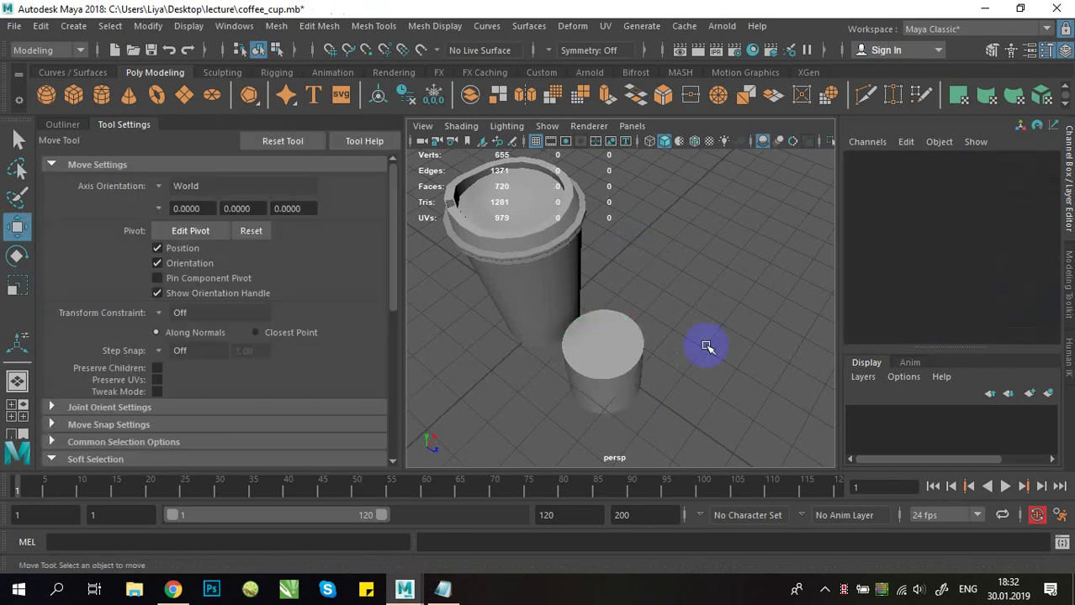
Step: Select the new cylinder beside the cup and open its polyCylinder creation settings to examine its geometry
{"action": "left_click_drag", "start_coordinate": [705, 344], "coordinate": [693, 308], "text": "alt"}
{"action": "scroll", "coordinate": [693, 308], "scroll_direction": "up", "scroll_amount": 3}
{"action": "left_click", "coordinate": [699, 341]}
{"action": "key", "text": "f"}
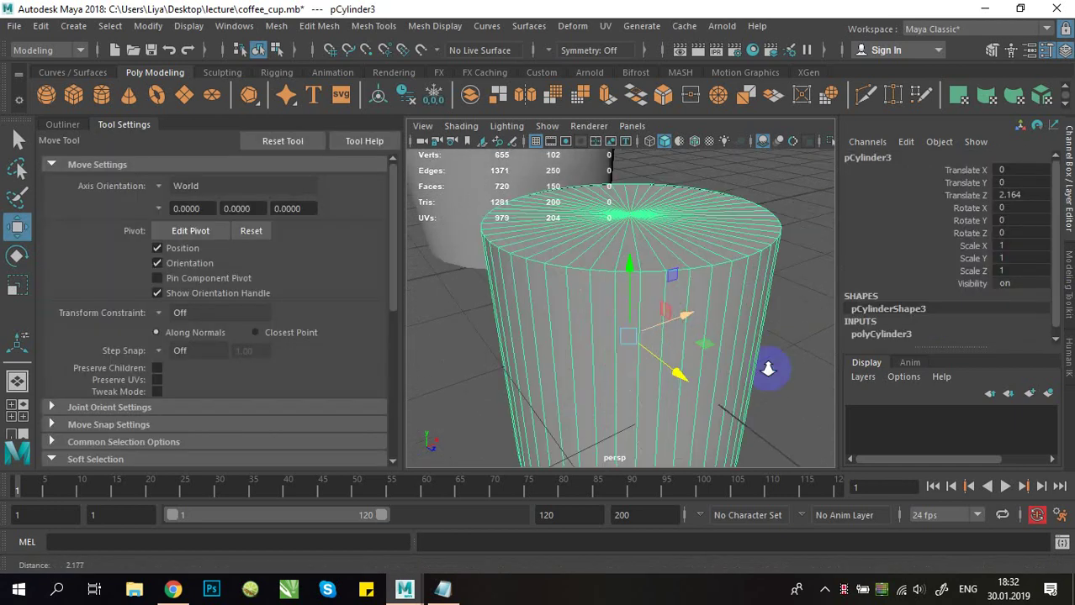
{"action": "scroll", "coordinate": [916, 326], "scroll_direction": "down", "scroll_amount": 1}
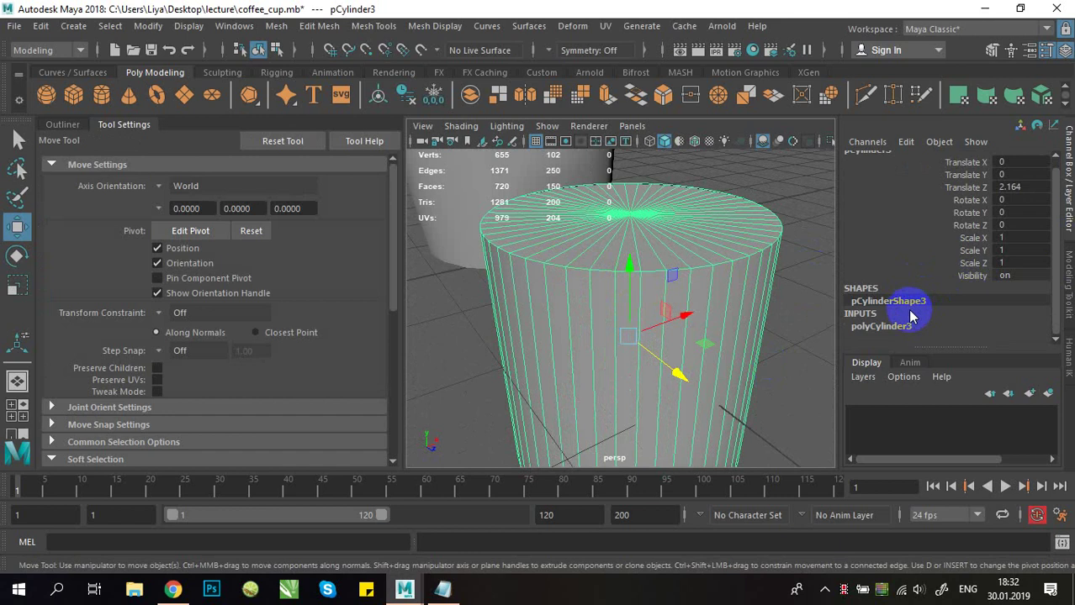
{"action": "double_click", "coordinate": [908, 325]}
{"action": "scroll", "coordinate": [787, 283], "scroll_direction": "down", "scroll_amount": 3}
{"action": "left_click_drag", "start_coordinate": [608, 214], "coordinate": [639, 315], "text": "alt"}
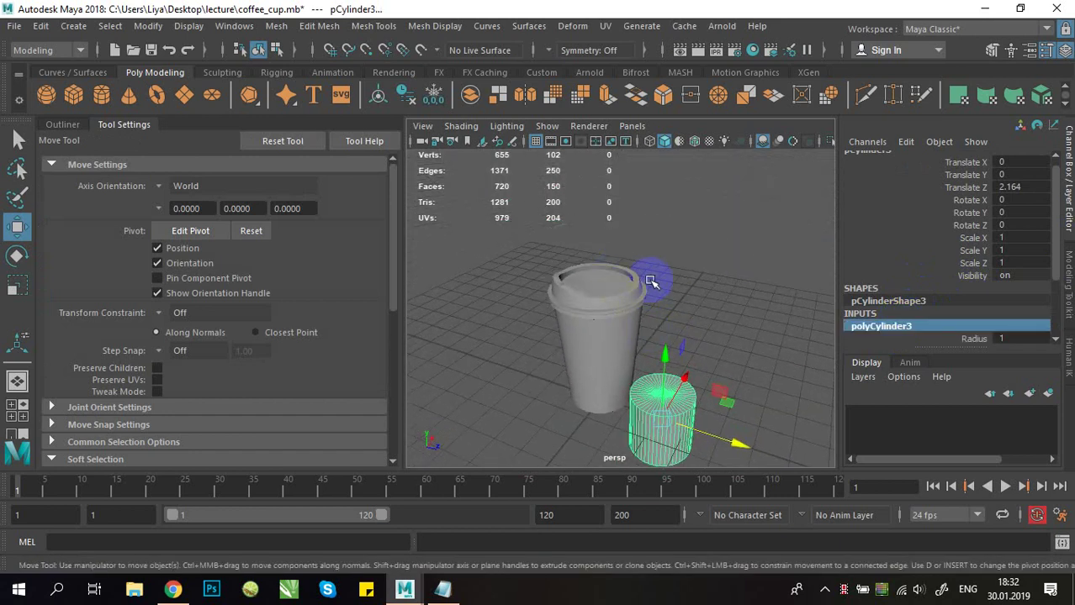
Step: Select the lid and examine its wireframe, comparing its segment density with the plain cylinder beside the cup
{"action": "left_click", "coordinate": [589, 278]}
{"action": "key", "text": "f"}
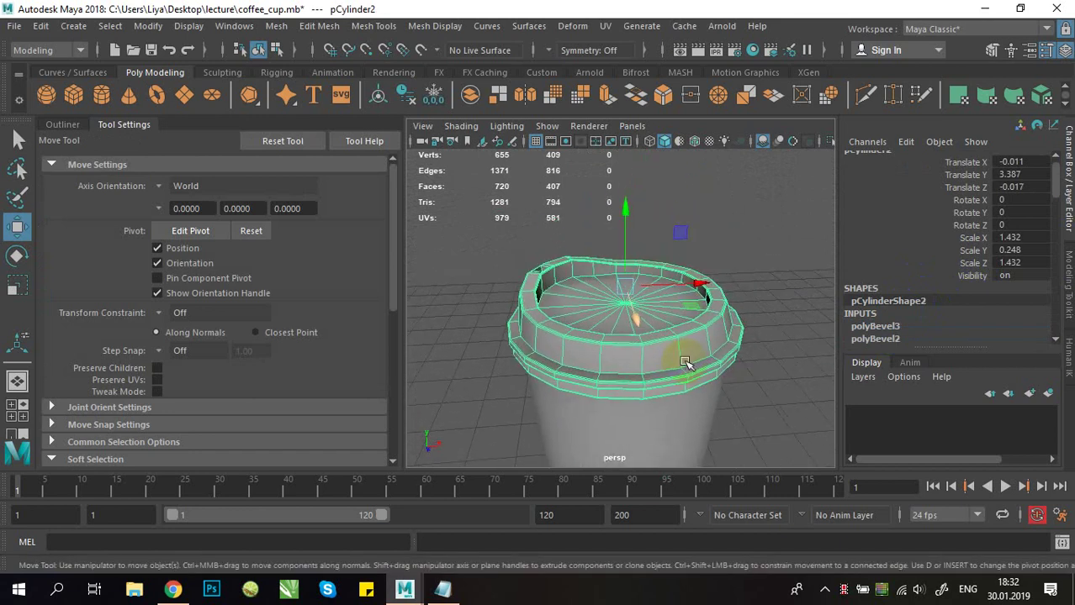
{"action": "left_click_drag", "start_coordinate": [593, 328], "coordinate": [661, 324], "text": "alt"}
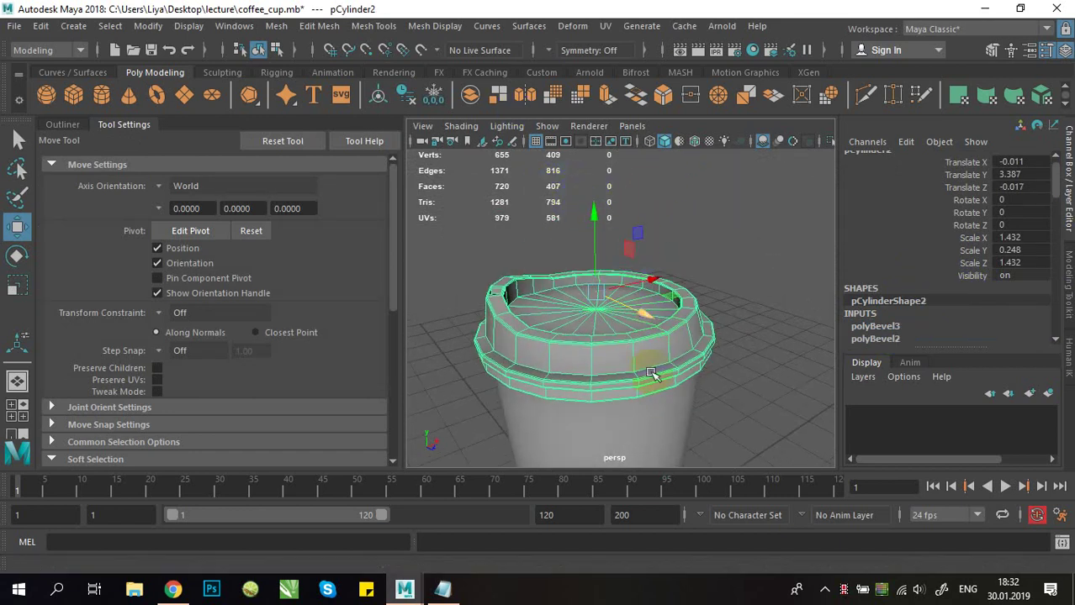
{"action": "scroll", "coordinate": [710, 360], "scroll_direction": "down", "scroll_amount": 3}
{"action": "scroll", "coordinate": [672, 347], "scroll_direction": "down", "scroll_amount": 2}
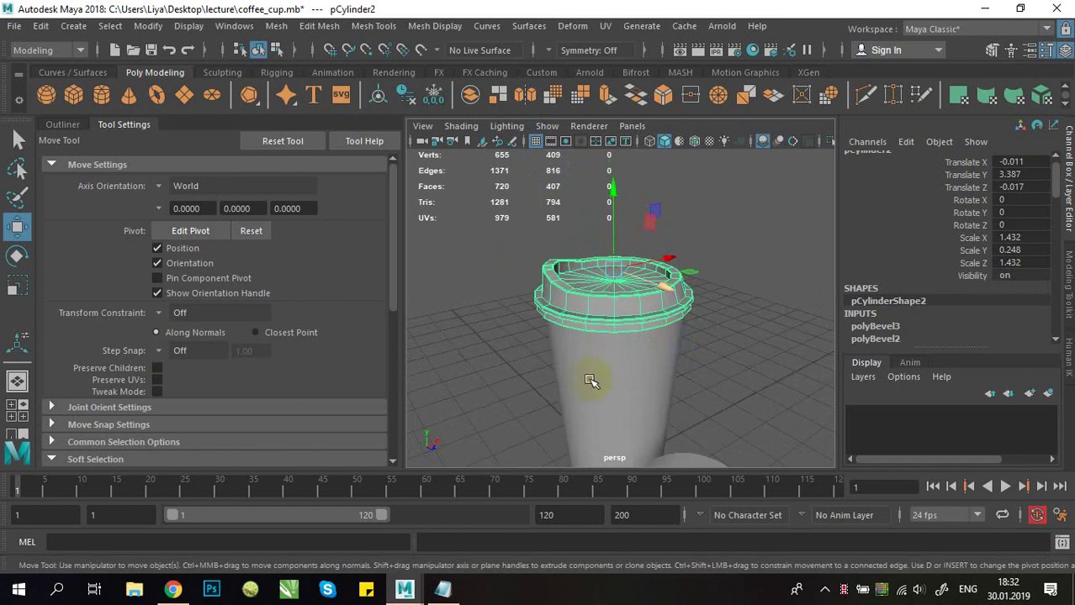
{"action": "right_click_drag", "start_coordinate": [706, 379], "coordinate": [652, 338], "text": "alt"}
{"action": "middle_click_drag", "start_coordinate": [652, 338], "coordinate": [685, 236], "text": "alt"}
{"action": "right_click_drag", "start_coordinate": [686, 236], "coordinate": [745, 367], "text": "alt"}
{"action": "left_click_drag", "start_coordinate": [721, 407], "coordinate": [667, 338], "text": "alt"}
{"action": "middle_click_drag", "start_coordinate": [667, 338], "coordinate": [654, 342], "text": "alt"}
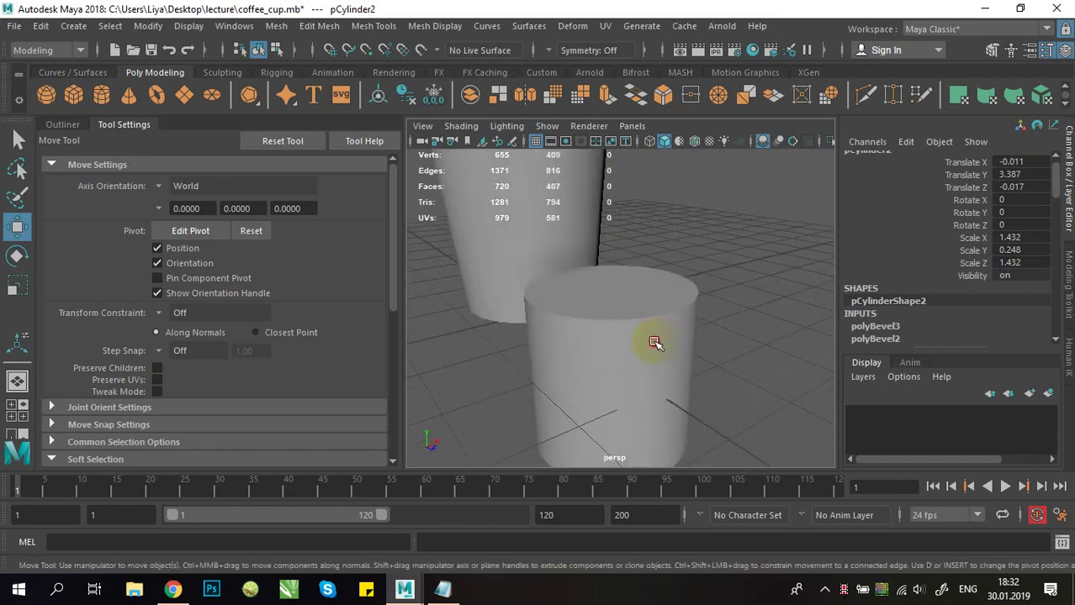
Step: Select the new cylinder again and expand its polyCylinder inputs to check its axis subdivisions
{"action": "left_click", "coordinate": [655, 343]}
{"action": "left_click_drag", "start_coordinate": [655, 344], "coordinate": [598, 387], "text": "alt"}
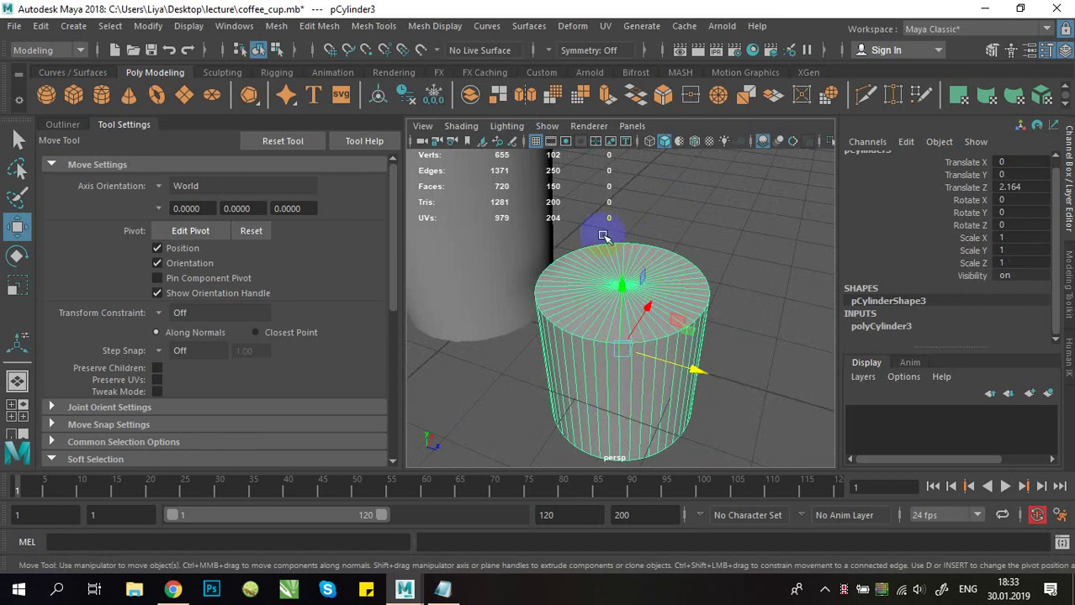
{"action": "scroll", "coordinate": [653, 370], "scroll_direction": "up", "scroll_amount": 5}
{"action": "scroll", "coordinate": [653, 370], "scroll_direction": "down", "scroll_amount": 3}
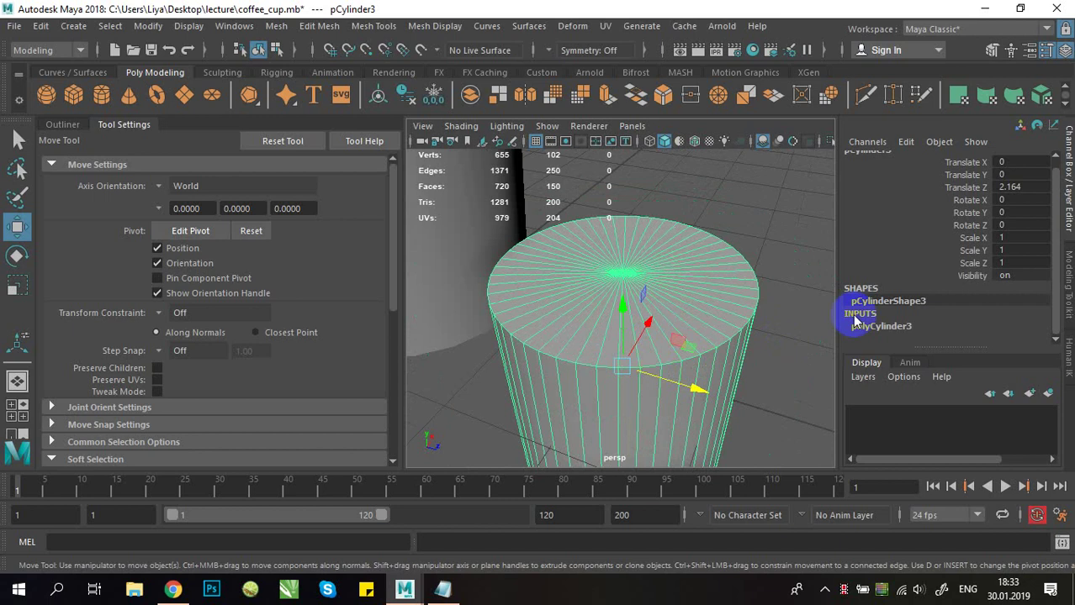
{"action": "left_click", "coordinate": [919, 327]}
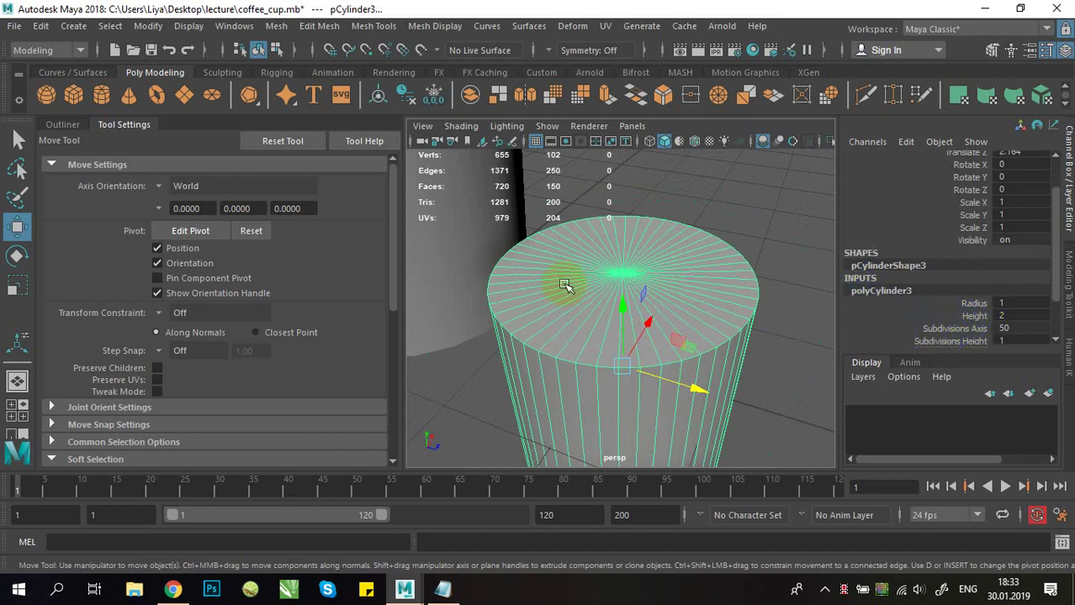
{"action": "scroll", "coordinate": [565, 286], "scroll_direction": "down", "scroll_amount": 2}
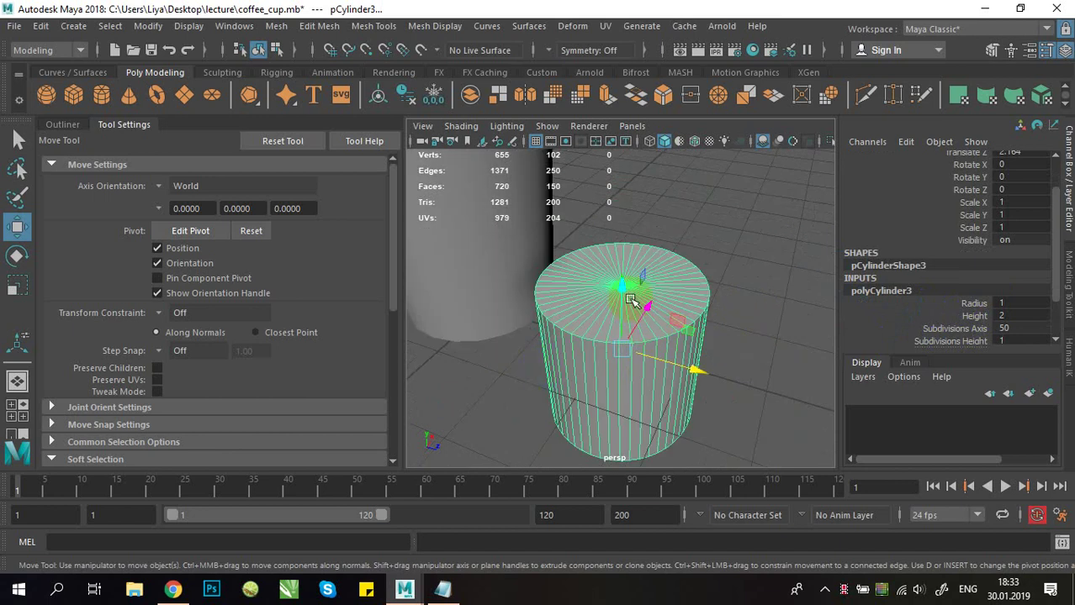
Step: Move the new cylinder vertically to Translate Y -1.955
{"action": "left_click_drag", "start_coordinate": [620, 286], "coordinate": [636, 194]}
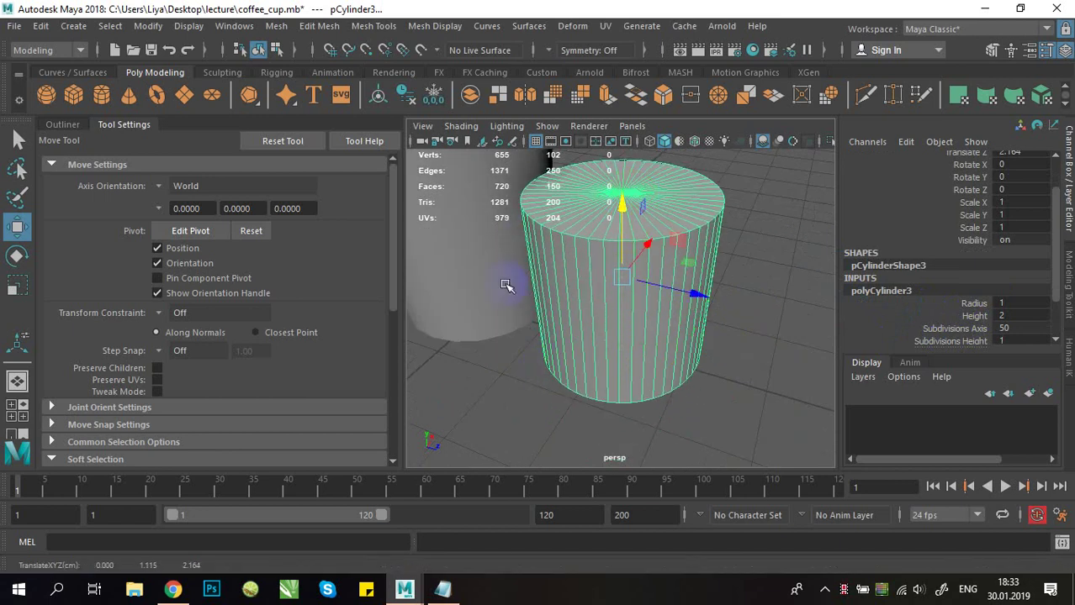
{"action": "scroll", "coordinate": [561, 257], "scroll_direction": "down", "scroll_amount": 5}
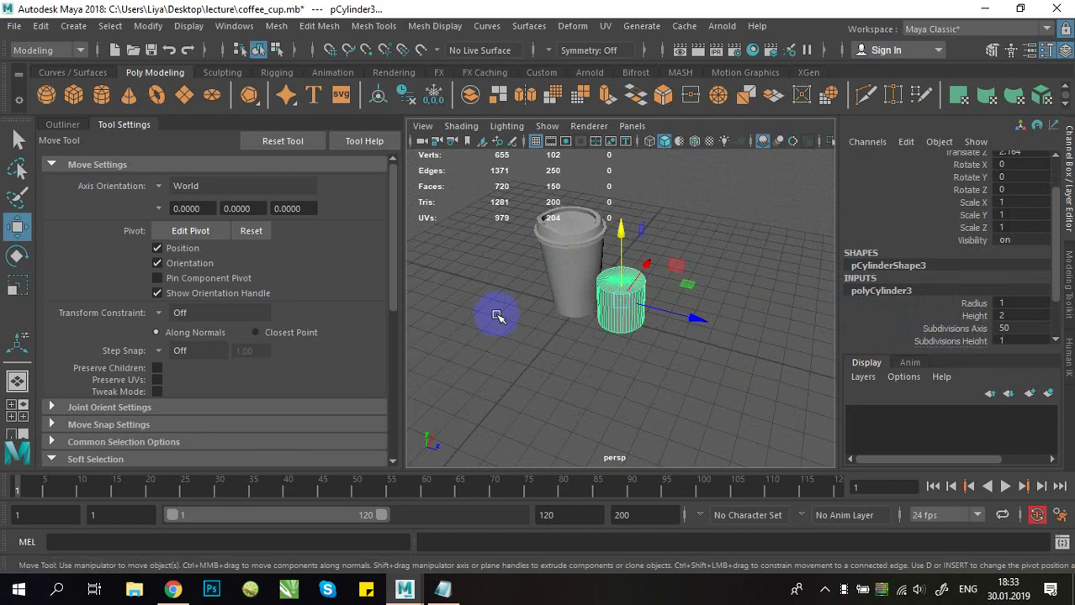
{"action": "middle_click_drag", "start_coordinate": [497, 315], "coordinate": [496, 364]}
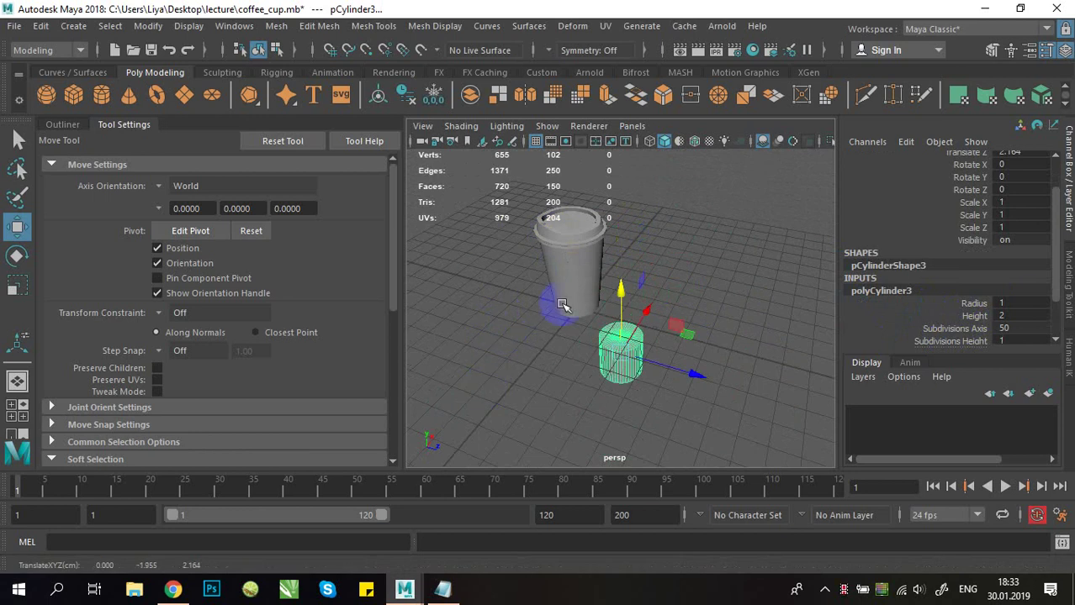
{"action": "scroll", "coordinate": [562, 305], "scroll_direction": "up", "scroll_amount": 5}
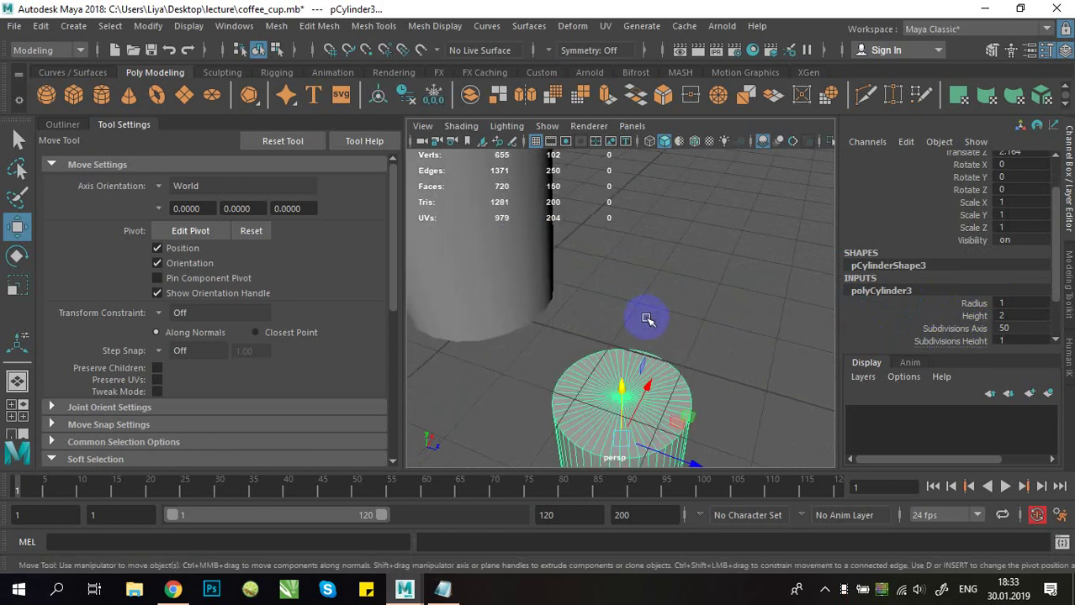
{"action": "middle_click_drag", "start_coordinate": [646, 318], "coordinate": [652, 303], "text": "alt"}
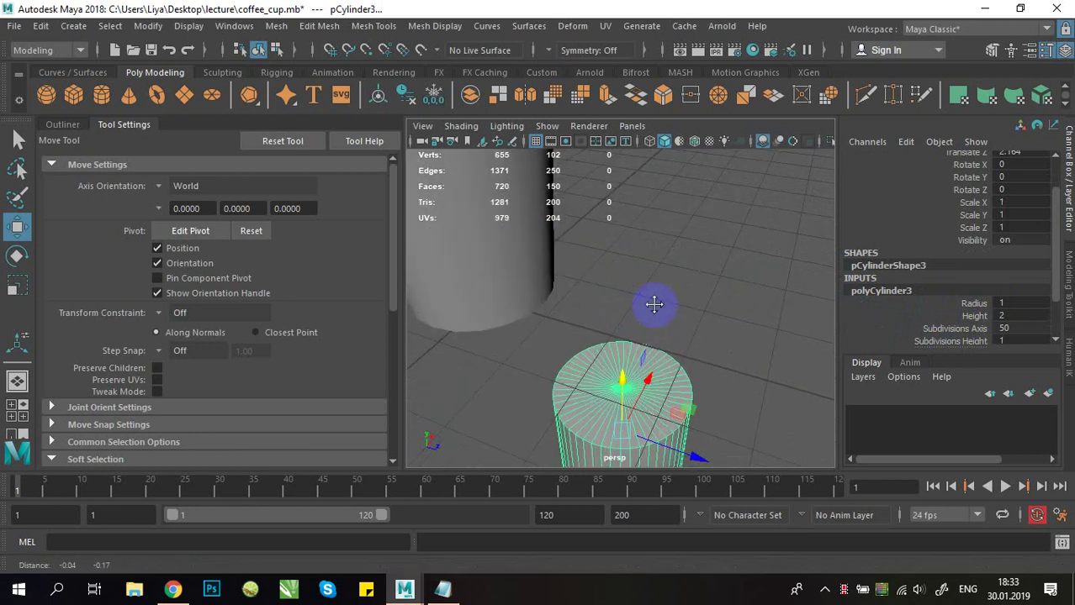
Step: Select the ring of vertical edges around the lid's upper side wall and apply Soften Edge
{"action": "right_click_drag", "start_coordinate": [652, 303], "coordinate": [497, 273], "text": "alt"}
{"action": "middle_click_drag", "start_coordinate": [497, 274], "coordinate": [502, 368], "text": "alt"}
{"action": "right_click_drag", "start_coordinate": [502, 368], "coordinate": [635, 369], "text": "alt"}
{"action": "left_click_drag", "start_coordinate": [635, 369], "coordinate": [626, 352], "text": "alt"}
{"action": "left_click", "coordinate": [627, 351]}
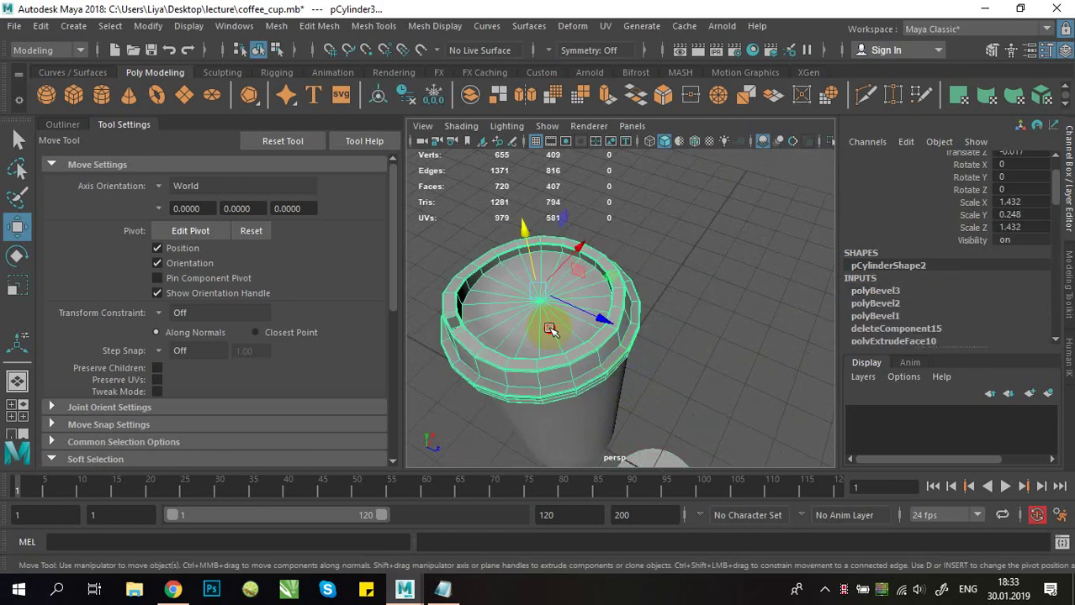
{"action": "left_click_drag", "start_coordinate": [549, 329], "coordinate": [631, 290], "text": "alt"}
{"action": "middle_click_drag", "start_coordinate": [630, 260], "coordinate": [707, 332], "text": "alt"}
{"action": "right_click_drag", "start_coordinate": [707, 332], "coordinate": [669, 80], "text": "alt"}
{"action": "left_click", "coordinate": [680, 360]}
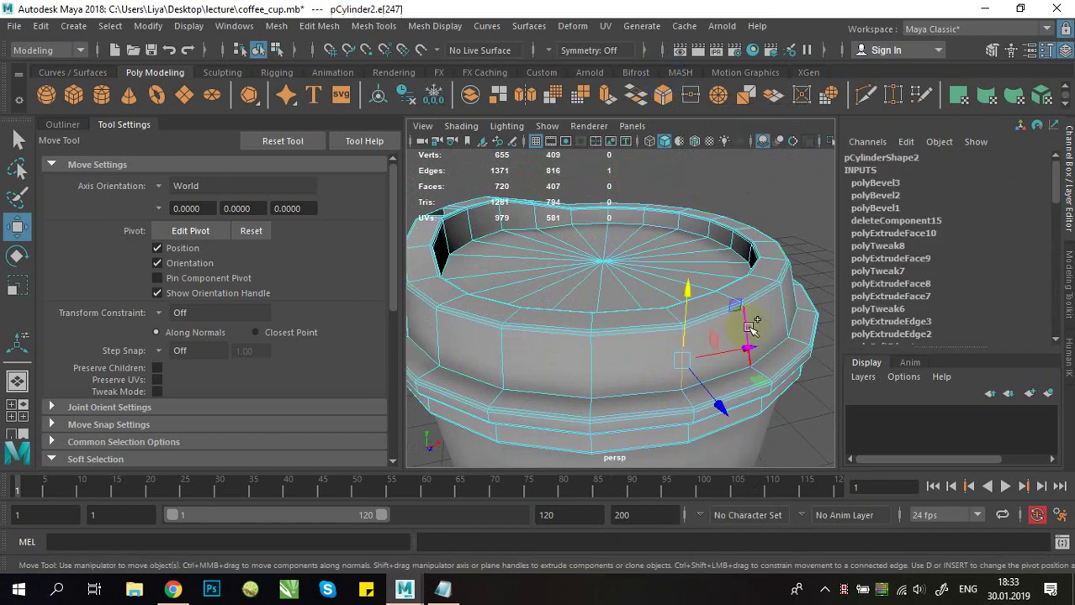
{"action": "left_click_drag", "start_coordinate": [694, 338], "coordinate": [464, 140], "text": "alt"}
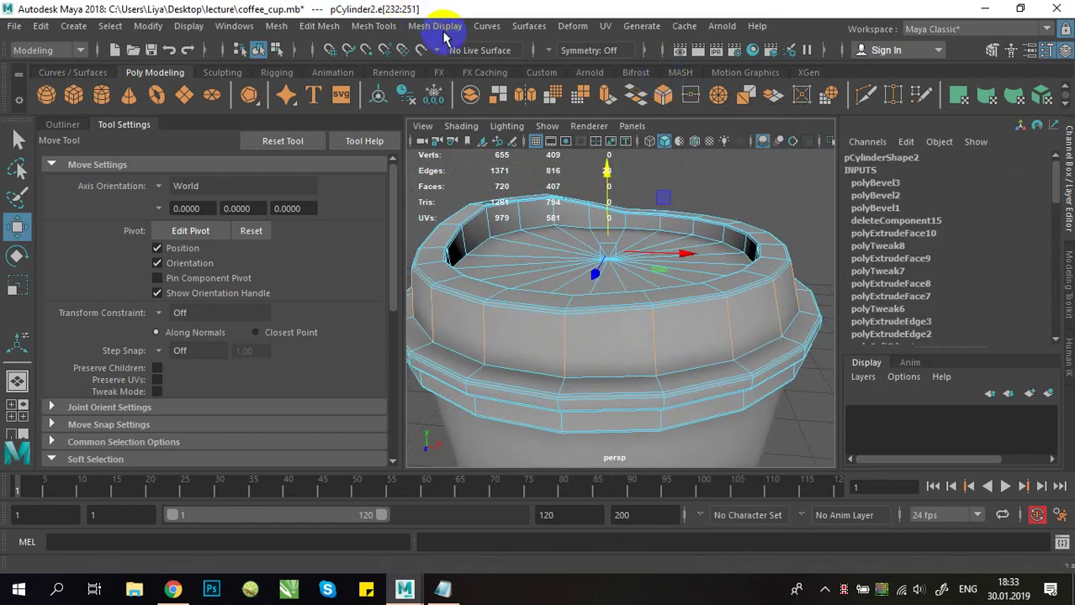
{"action": "left_click", "coordinate": [443, 32]}
{"action": "left_click", "coordinate": [455, 159]}
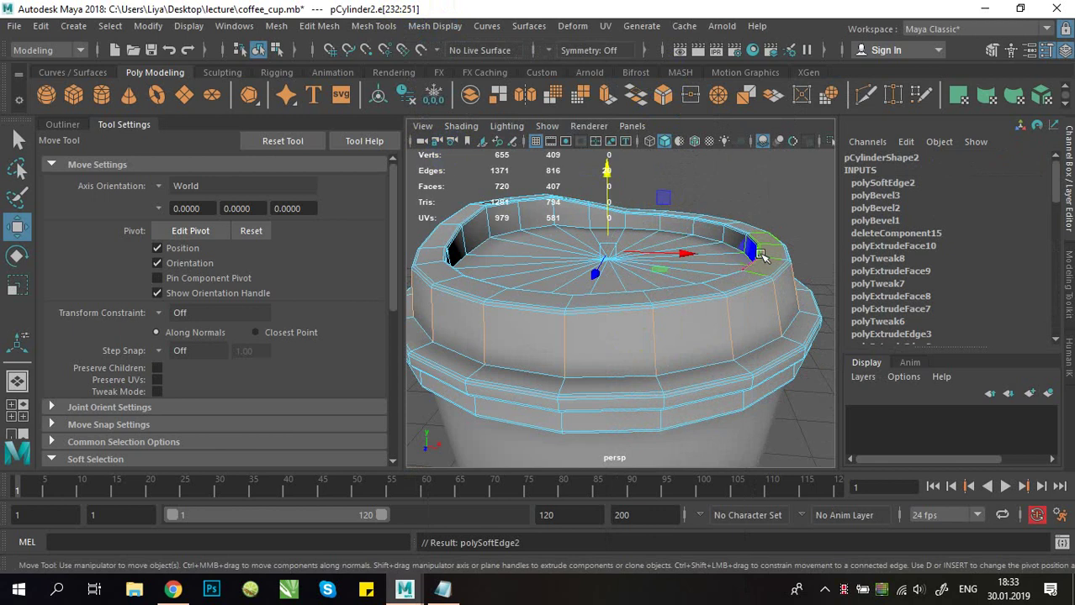
Step: Return to object mode, deselect the lid and examine the shading of its side wall
{"action": "left_click_drag", "start_coordinate": [760, 254], "coordinate": [743, 246], "text": "alt"}
{"action": "right_click_drag", "start_coordinate": [742, 246], "coordinate": [815, 115]}
{"action": "left_click", "coordinate": [797, 175]}
{"action": "scroll", "coordinate": [672, 243], "scroll_direction": "down", "scroll_amount": 4}
{"action": "left_click_drag", "start_coordinate": [664, 244], "coordinate": [618, 343], "text": "alt"}
{"action": "mouse_move", "coordinate": [705, 324]}
{"action": "left_mouse_down", "text": "alt"}
{"action": "mouse_move", "coordinate": [662, 312]}
{"action": "mouse_move", "coordinate": [701, 319]}
{"action": "left_mouse_up", "text": "alt"}
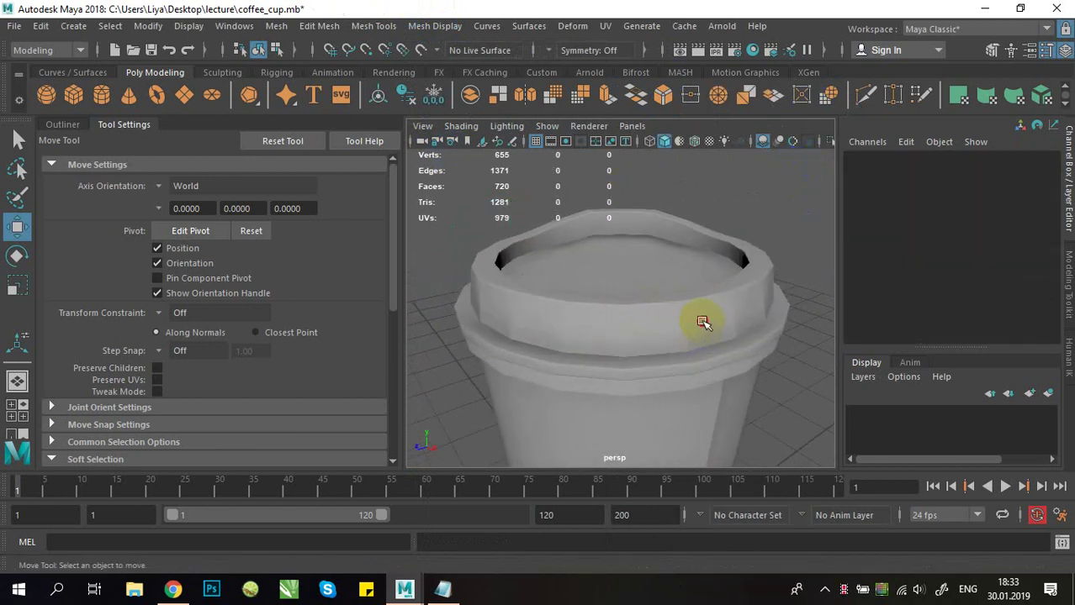
Step: Reselect the lid's ring of vertical side edges in edge mode and soften them once more
{"action": "left_click", "coordinate": [645, 336]}
{"action": "right_click_drag", "start_coordinate": [646, 136], "coordinate": [648, 87]}
{"action": "double_click", "coordinate": [697, 312]}
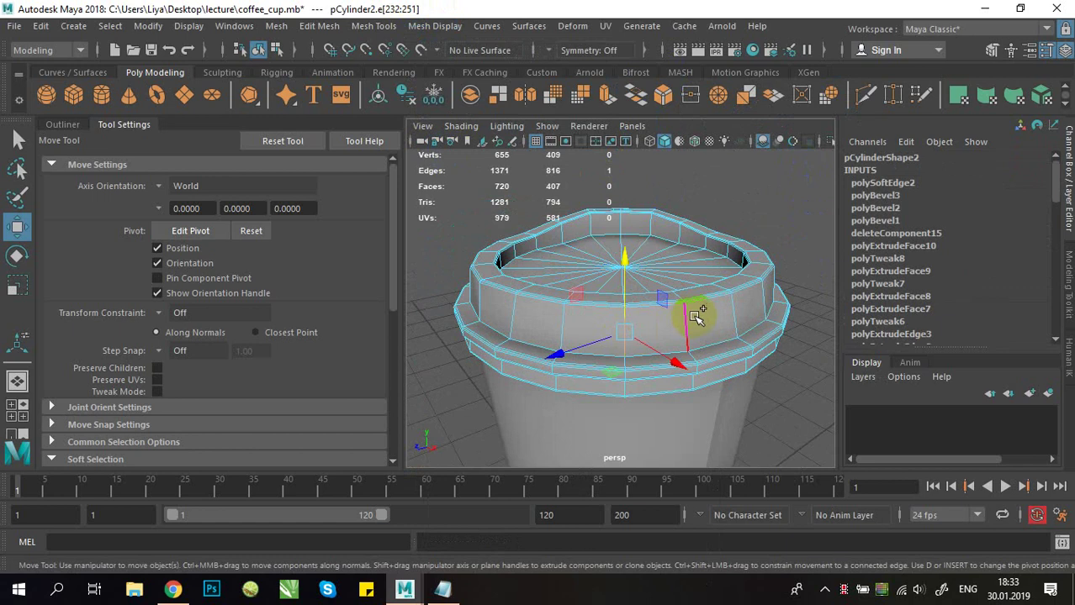
{"action": "left_click", "coordinate": [429, 25]}
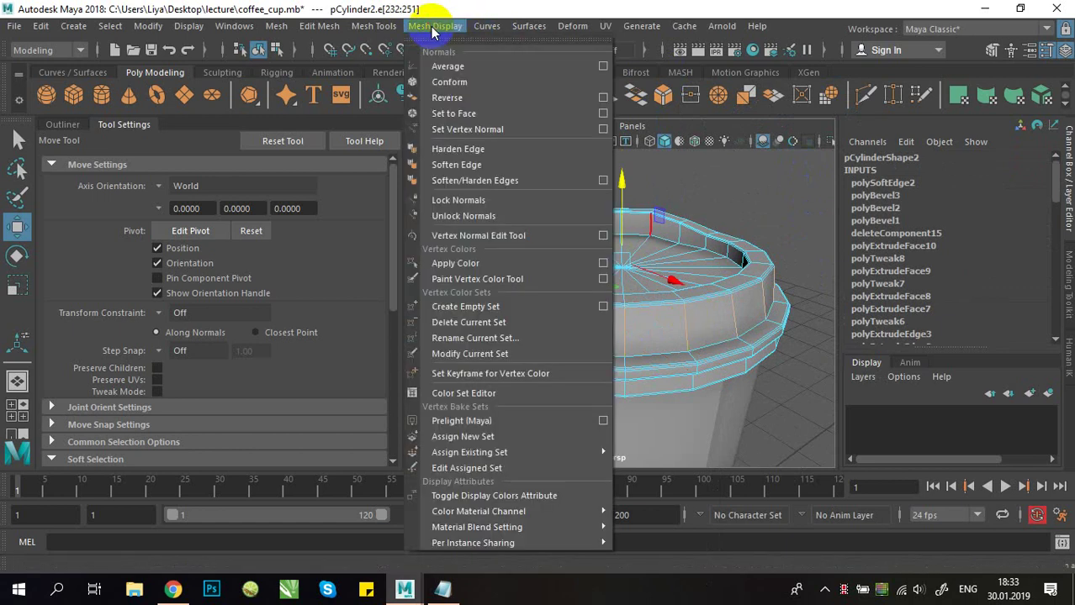
{"action": "left_click", "coordinate": [457, 165]}
{"action": "left_click_drag", "start_coordinate": [664, 290], "coordinate": [644, 264], "text": "alt"}
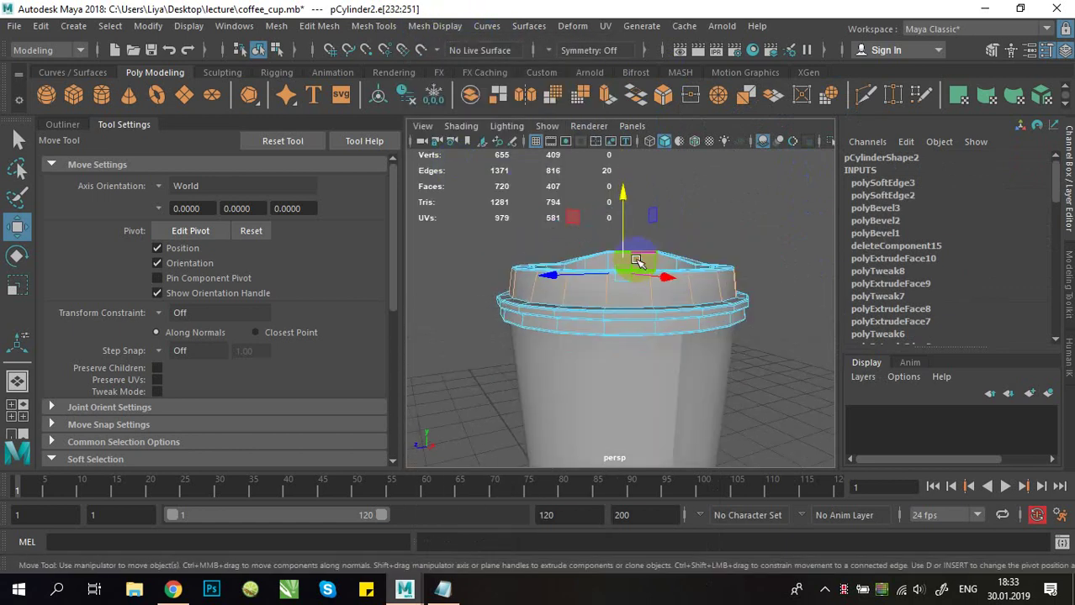
Step: Leave edge mode, deselect the lid and examine the shading of the lid and cup from several angles
{"action": "right_click_drag", "start_coordinate": [646, 206], "coordinate": [716, 163]}
{"action": "left_click", "coordinate": [724, 187]}
{"action": "left_click_drag", "start_coordinate": [708, 228], "coordinate": [573, 278], "text": "alt"}
{"action": "scroll", "coordinate": [621, 309], "scroll_direction": "up", "scroll_amount": 4}
{"action": "scroll", "coordinate": [659, 318], "scroll_direction": "down", "scroll_amount": 4}
{"action": "middle_click_drag", "start_coordinate": [592, 338], "coordinate": [593, 284], "text": "alt"}
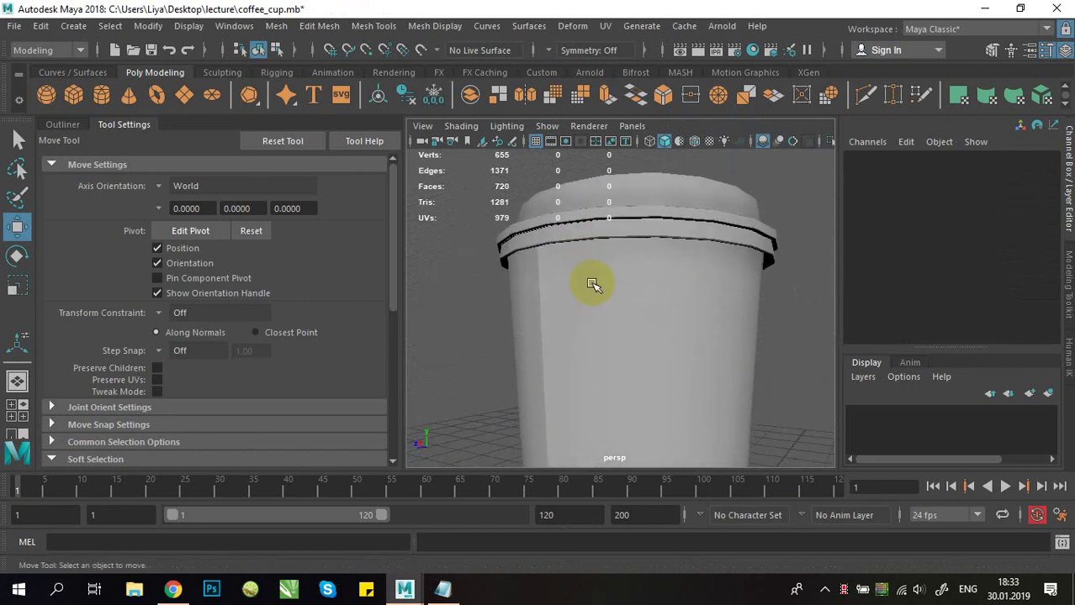
{"action": "left_click_drag", "start_coordinate": [593, 284], "coordinate": [670, 262], "text": "alt"}
{"action": "mouse_move", "coordinate": [674, 320]}
{"action": "left_mouse_down", "text": "alt"}
{"action": "mouse_move", "coordinate": [606, 320]}
{"action": "mouse_move", "coordinate": [674, 327]}
{"action": "left_mouse_up", "text": "alt"}
Step: Select a single vertical edge on the cup body in edge mode and apply Harden Edge to it
{"action": "left_click", "coordinate": [627, 329]}
{"action": "left_click_drag", "start_coordinate": [571, 343], "coordinate": [545, 350], "text": "alt"}
{"action": "scroll", "coordinate": [544, 350], "scroll_direction": "up", "scroll_amount": 2}
{"action": "right_click_drag", "start_coordinate": [543, 349], "coordinate": [511, 93]}
{"action": "left_click_drag", "start_coordinate": [589, 320], "coordinate": [666, 327], "text": "alt"}
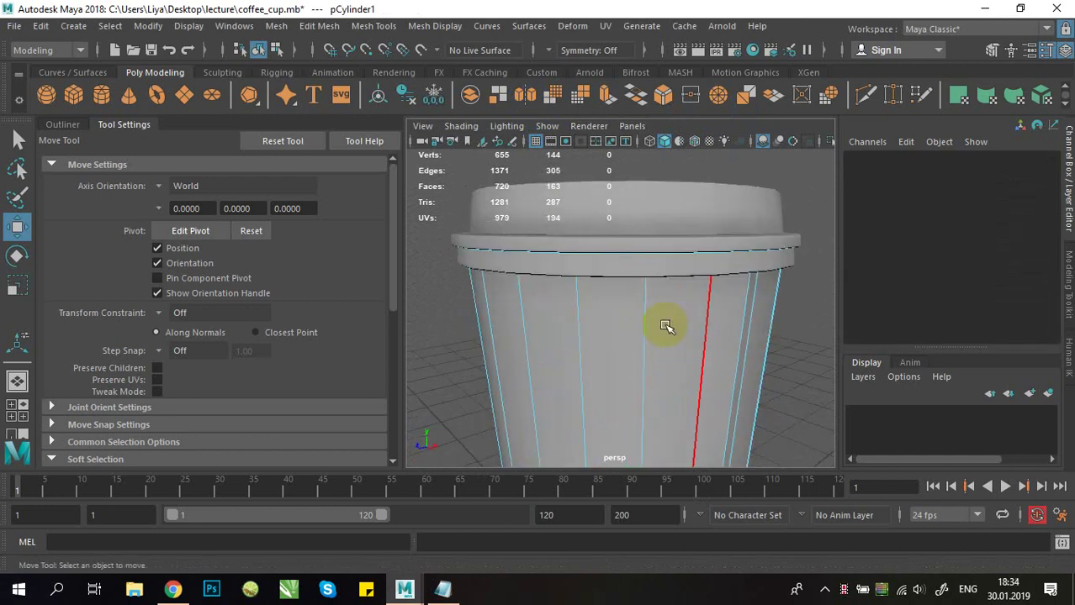
{"action": "left_click_drag", "start_coordinate": [740, 323], "coordinate": [630, 334], "text": "alt"}
{"action": "left_click", "coordinate": [630, 337]}
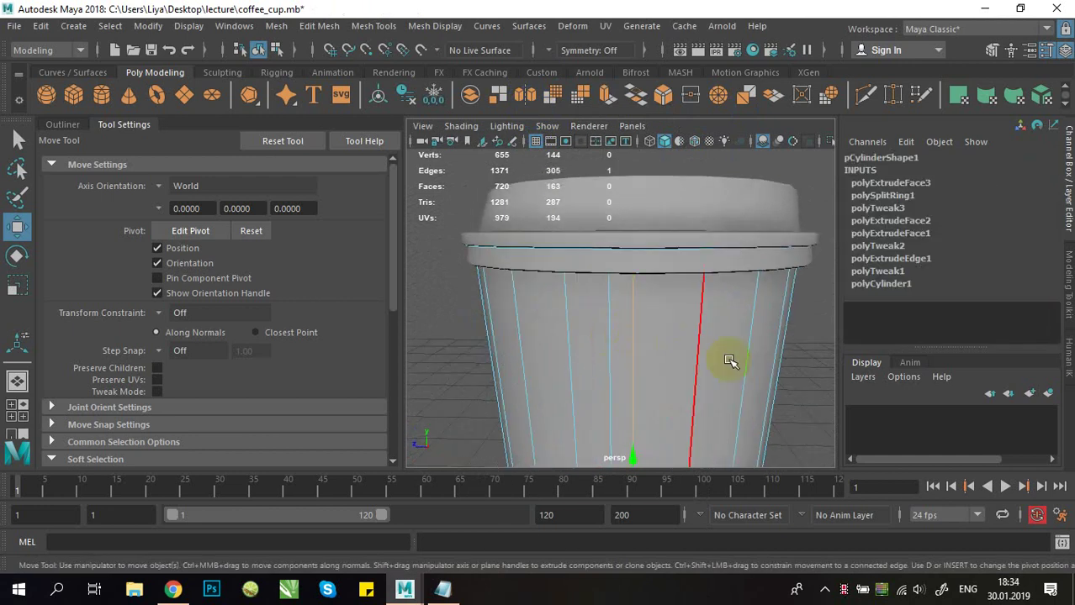
{"action": "left_click_drag", "start_coordinate": [731, 360], "coordinate": [547, 247], "text": "alt"}
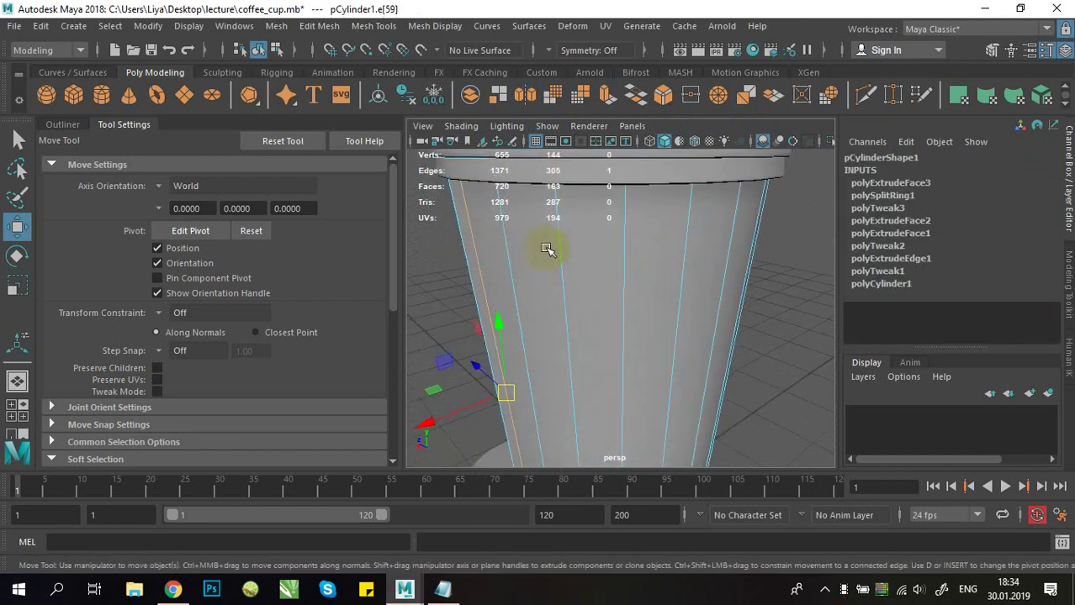
{"action": "left_click", "coordinate": [439, 28]}
{"action": "left_click", "coordinate": [484, 26]}
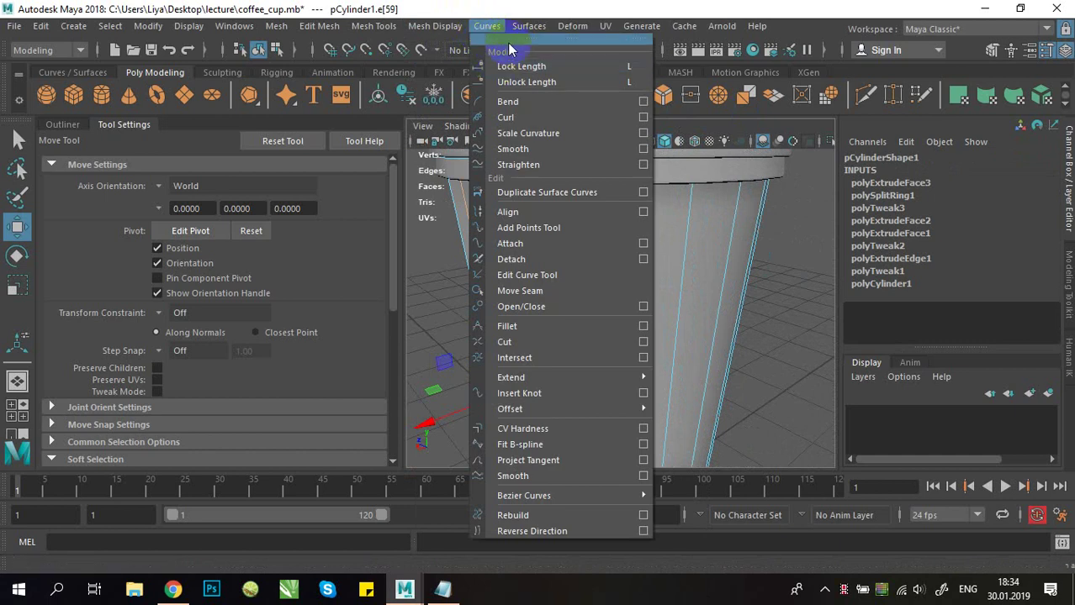
{"action": "left_click", "coordinate": [519, 27]}
{"action": "mouse_move", "coordinate": [439, 26]}
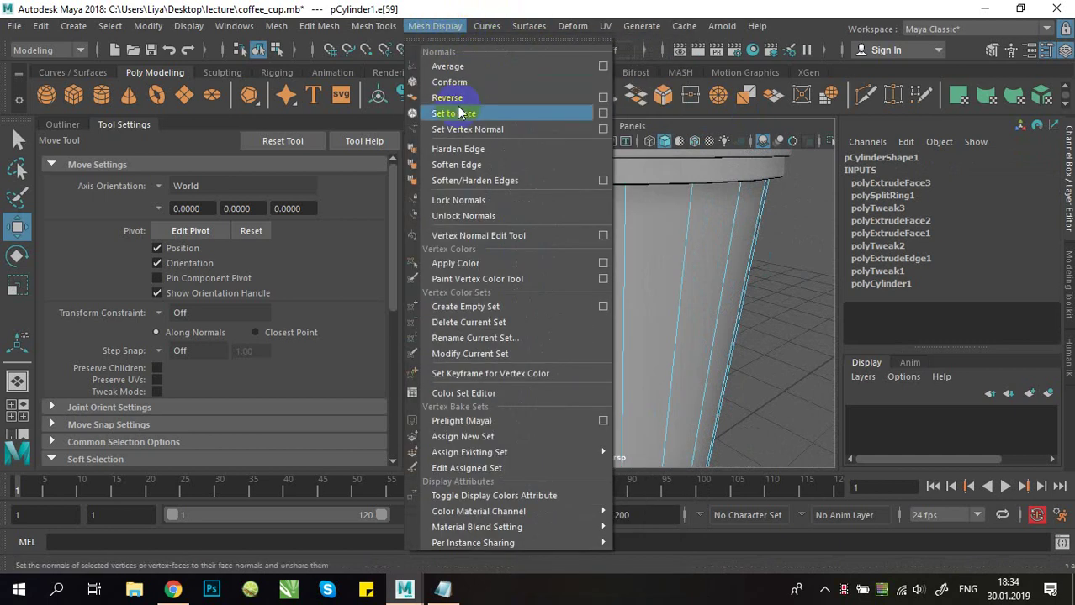
{"action": "left_click", "coordinate": [459, 148]}
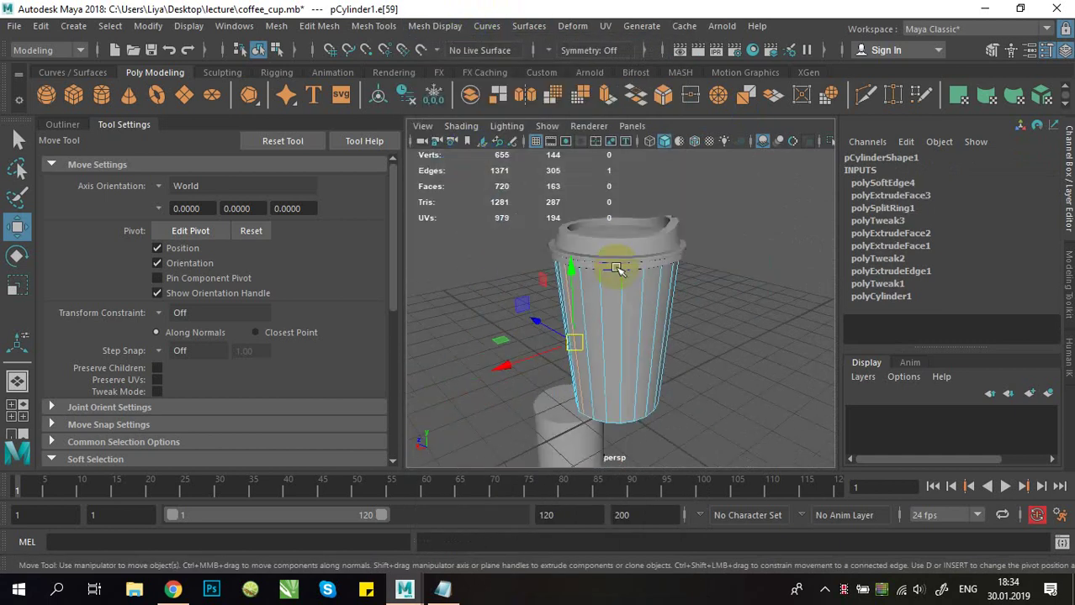
Step: Return to object mode, deselect the cup body and examine the shading around the hardened edge
{"action": "right_click_drag", "start_coordinate": [688, 160], "coordinate": [697, 113]}
{"action": "left_click", "coordinate": [718, 235]}
{"action": "left_click_drag", "start_coordinate": [710, 238], "coordinate": [621, 263], "text": "alt"}
{"action": "right_click_drag", "start_coordinate": [621, 263], "coordinate": [719, 300], "text": "alt"}
{"action": "left_click_drag", "start_coordinate": [719, 300], "coordinate": [762, 279], "text": "alt"}
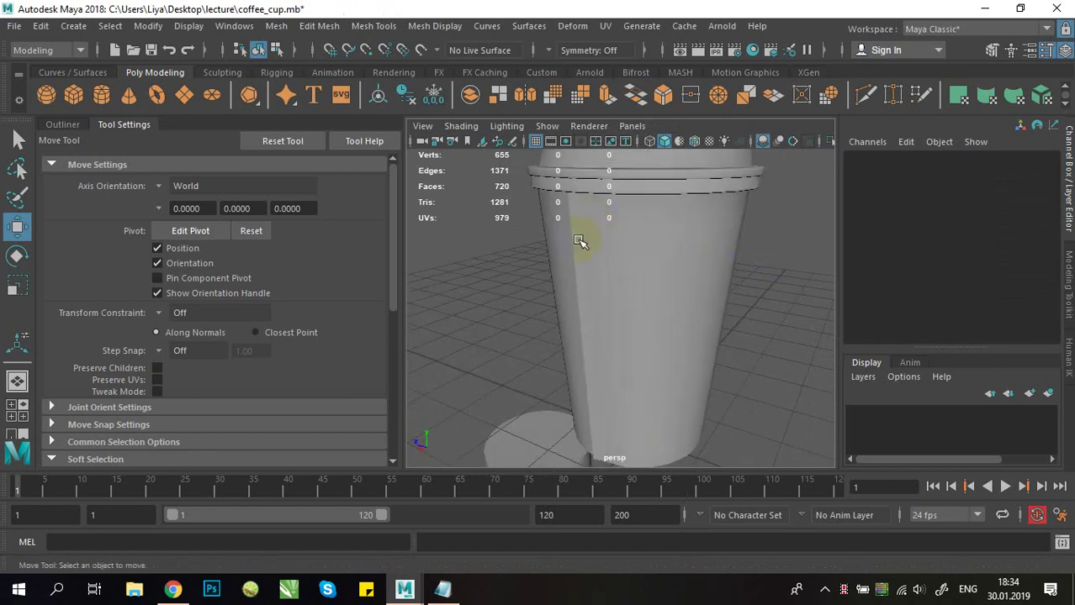
{"action": "left_click_drag", "start_coordinate": [552, 278], "coordinate": [559, 341], "text": "alt"}
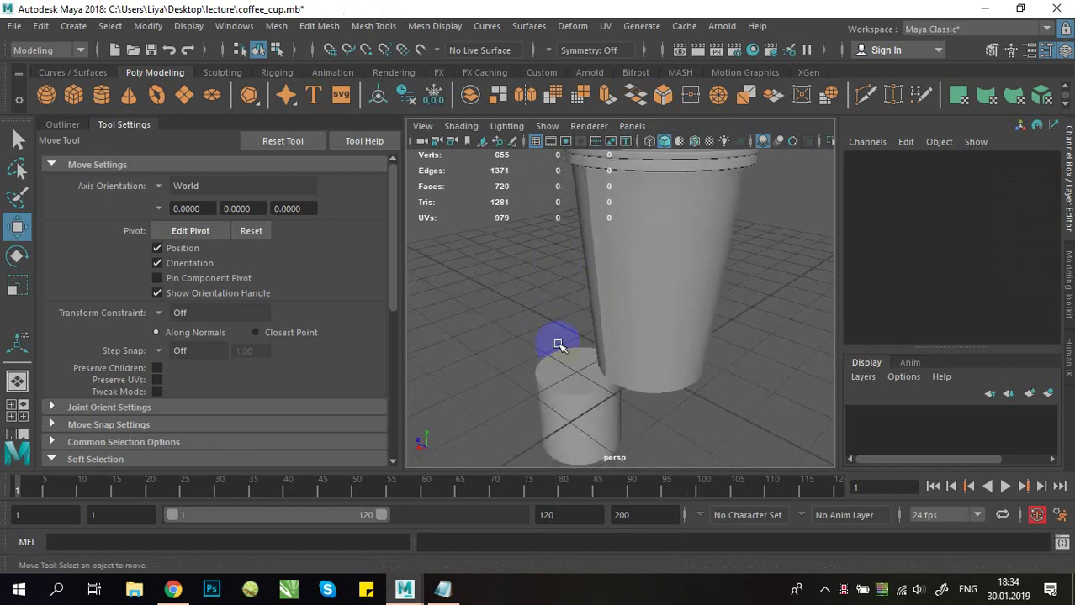
Step: Select the cup body and the small cylinder in turn to compare their wireframes
{"action": "left_click", "coordinate": [557, 375]}
{"action": "right_click_drag", "start_coordinate": [641, 318], "coordinate": [581, 297], "text": "alt"}
{"action": "left_click_drag", "start_coordinate": [581, 298], "coordinate": [608, 294], "text": "alt"}
{"action": "left_click", "coordinate": [615, 287]}
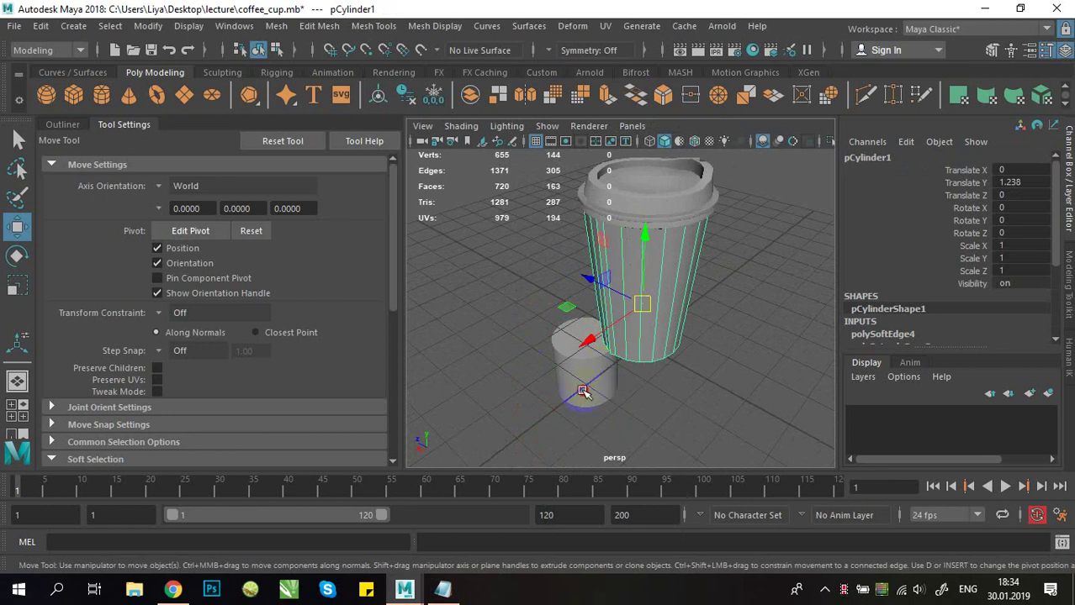
{"action": "left_click", "coordinate": [583, 391]}
{"action": "right_click_drag", "start_coordinate": [600, 287], "coordinate": [632, 279], "text": "alt"}
{"action": "left_click_drag", "start_coordinate": [633, 279], "coordinate": [633, 290], "text": "alt"}
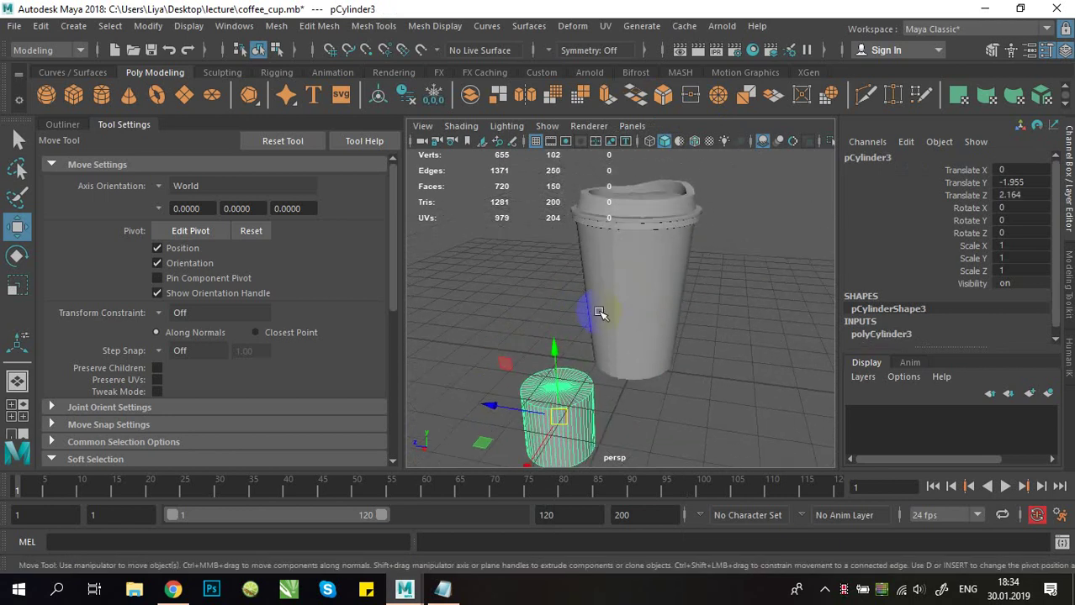
Step: Delete the small comparison cylinder standing beside the coffee cup
{"action": "right_click_drag", "start_coordinate": [599, 315], "coordinate": [626, 307], "text": "alt"}
{"action": "left_click_drag", "start_coordinate": [626, 307], "coordinate": [646, 239], "text": "alt"}
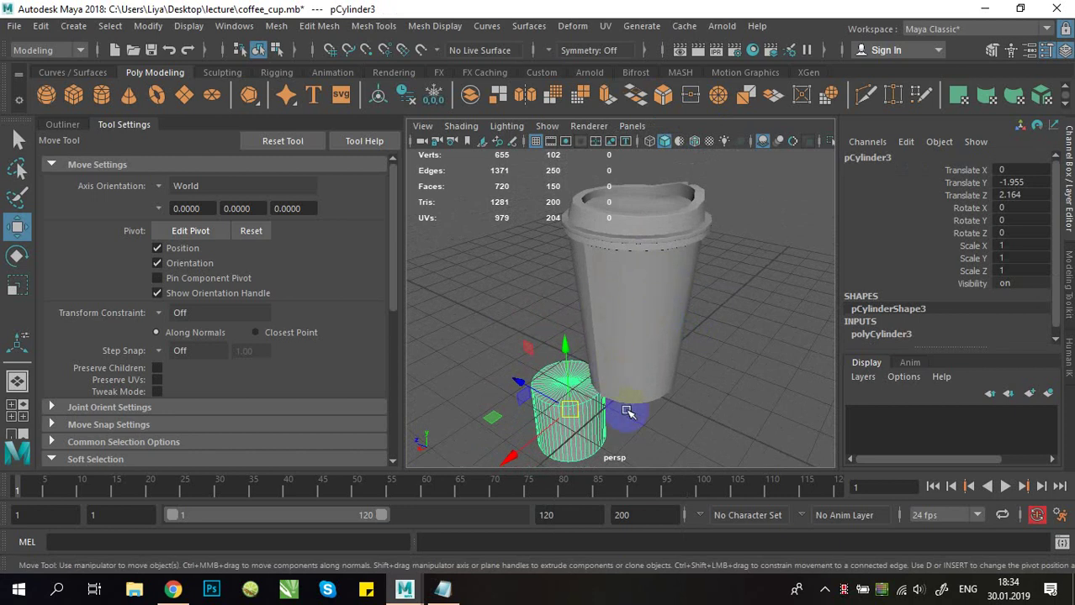
{"action": "key", "text": "Delete"}
{"action": "scroll", "coordinate": [643, 301], "scroll_direction": "down", "scroll_amount": 5}
{"action": "key", "text": "space"}
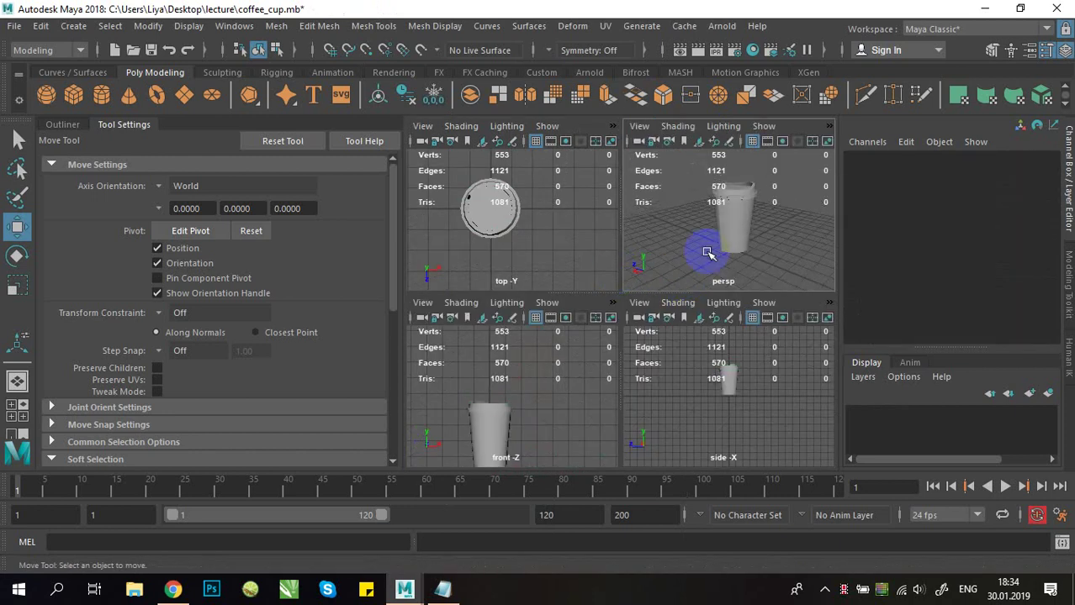
{"action": "key", "text": "space"}
{"action": "left_click_drag", "start_coordinate": [768, 245], "coordinate": [611, 318], "text": "alt"}
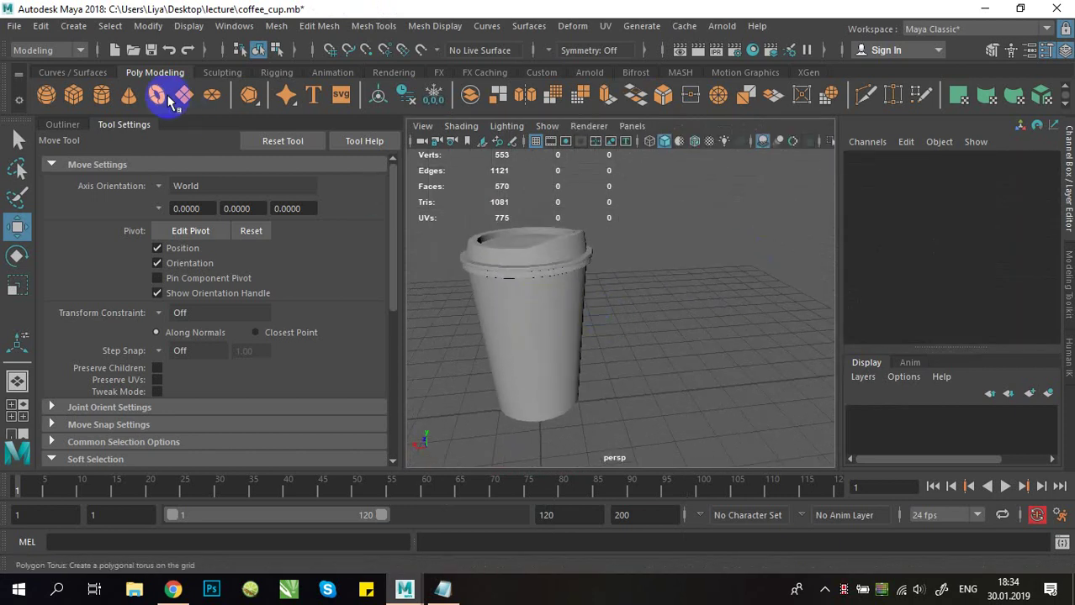
Step: Create a polygon cylinder, raise it to about Y 1.94 and scale it uniformly to about 1.35 around the cup body
{"action": "left_click", "coordinate": [101, 95]}
{"action": "left_click_drag", "start_coordinate": [691, 280], "coordinate": [654, 311], "text": "alt"}
{"action": "left_click_drag", "start_coordinate": [588, 321], "coordinate": [588, 249]}
{"action": "key", "text": "r"}
{"action": "mouse_move", "coordinate": [592, 328]}
{"action": "left_mouse_down"}
{"action": "mouse_move", "coordinate": [615, 332]}
{"action": "mouse_move", "coordinate": [588, 312]}
{"action": "left_mouse_up"}
{"action": "right_click_drag", "start_coordinate": [587, 312], "coordinate": [618, 136], "text": "alt"}
Step: Raise the new cylinder's bottom vertex ring to about Y 1.42 and scale it to follow the cup's taper
{"action": "left_click_drag", "start_coordinate": [427, 329], "coordinate": [770, 484]}
{"action": "left_click_drag", "start_coordinate": [611, 407], "coordinate": [612, 279]}
{"action": "key", "text": "w"}
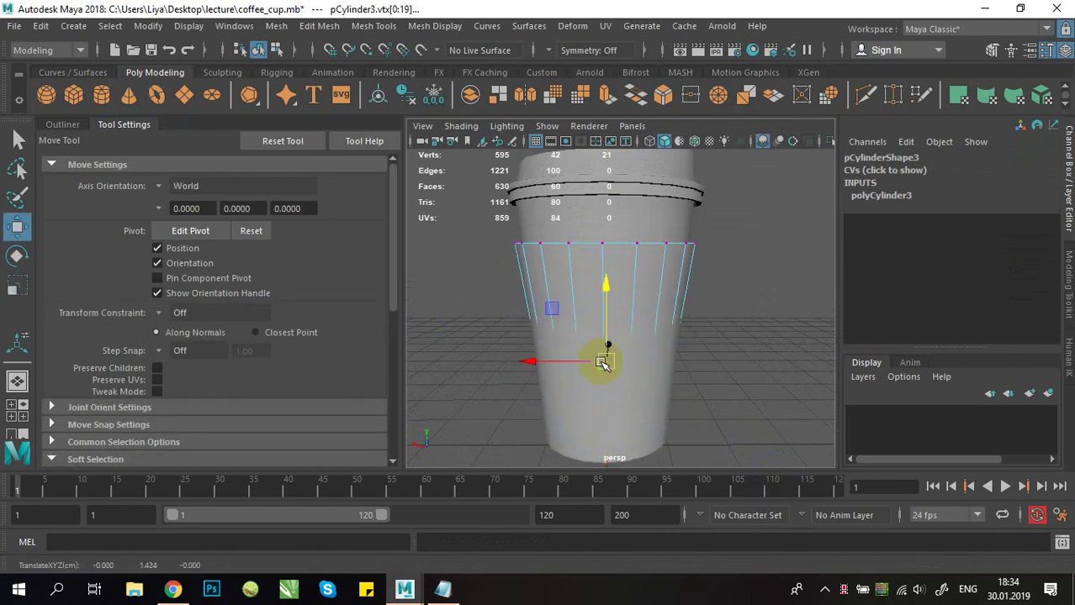
{"action": "key", "text": "r"}
{"action": "left_click_drag", "start_coordinate": [607, 366], "coordinate": [612, 368]}
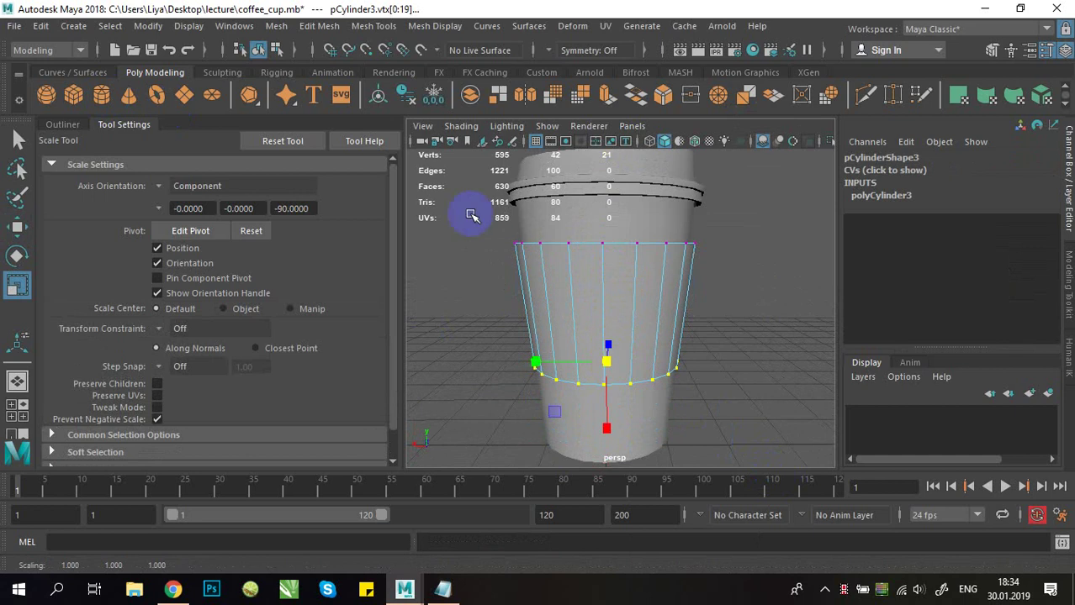
Step: Scale the cylinder's top and bottom vertex rings slightly so that they sit just outside the cup wall
{"action": "left_click_drag", "start_coordinate": [471, 215], "coordinate": [745, 301]}
{"action": "left_click_drag", "start_coordinate": [605, 257], "coordinate": [615, 289], "text": "alt"}
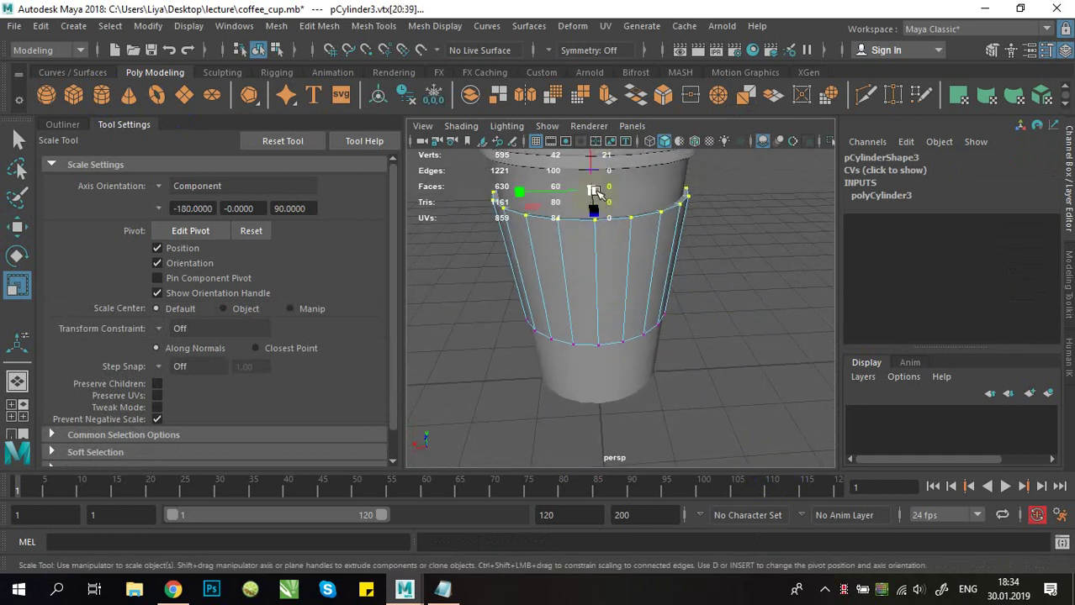
{"action": "left_click_drag", "start_coordinate": [594, 192], "coordinate": [591, 190]}
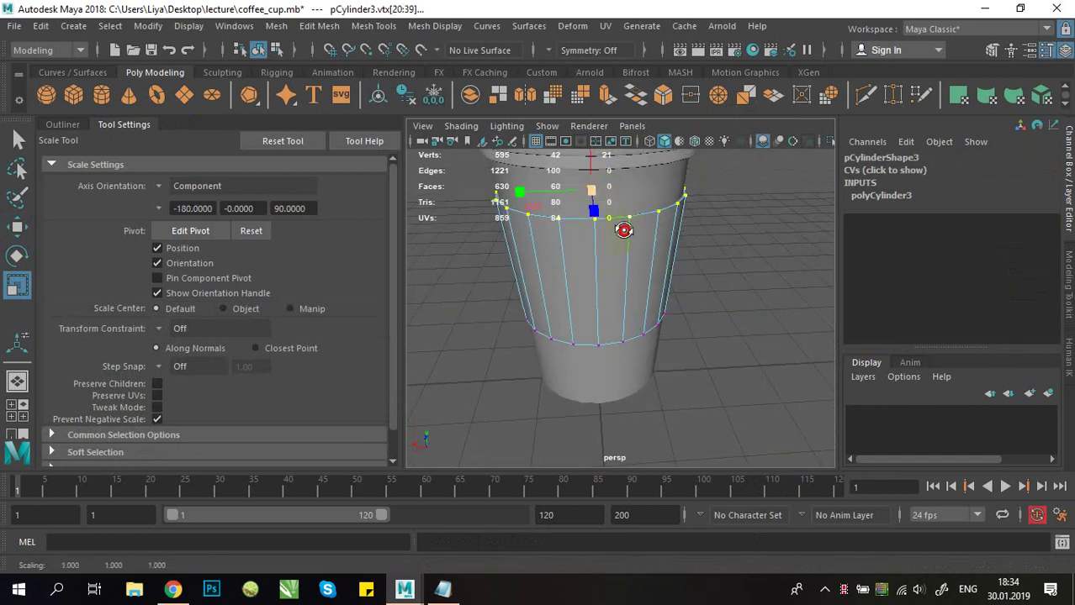
{"action": "left_click_drag", "start_coordinate": [623, 230], "coordinate": [533, 318], "text": "alt"}
{"action": "left_click_drag", "start_coordinate": [763, 439], "coordinate": [761, 440]}
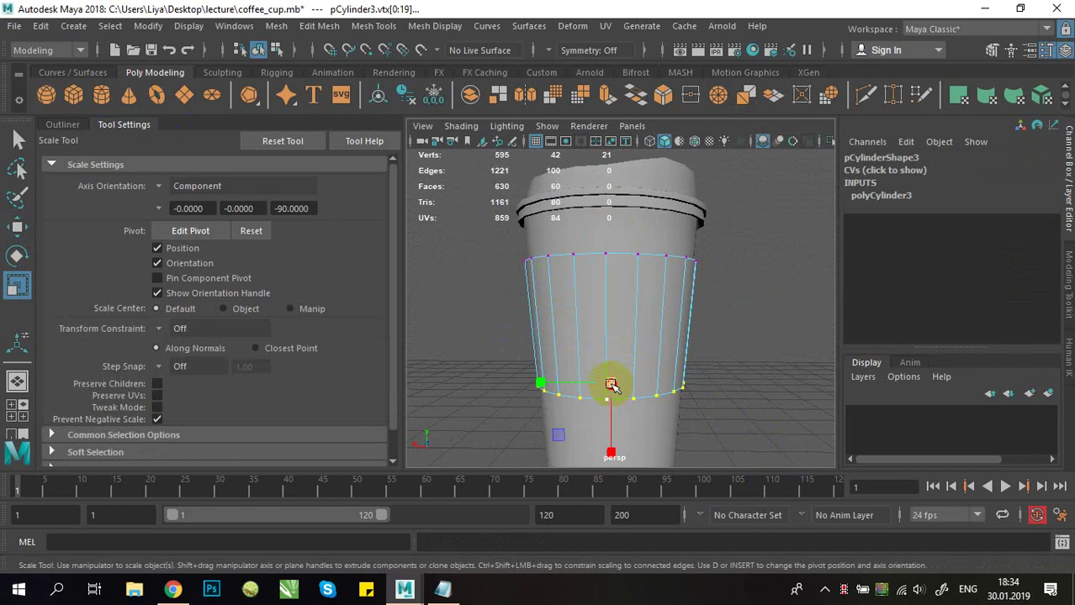
{"action": "left_click_drag", "start_coordinate": [611, 385], "coordinate": [612, 384]}
Step: Lower the cylinder's top vertex ring to about Y 2.75 and rescale it to fit closely around the cup
{"action": "left_click_drag", "start_coordinate": [493, 217], "coordinate": [794, 335]}
{"action": "key", "text": "w"}
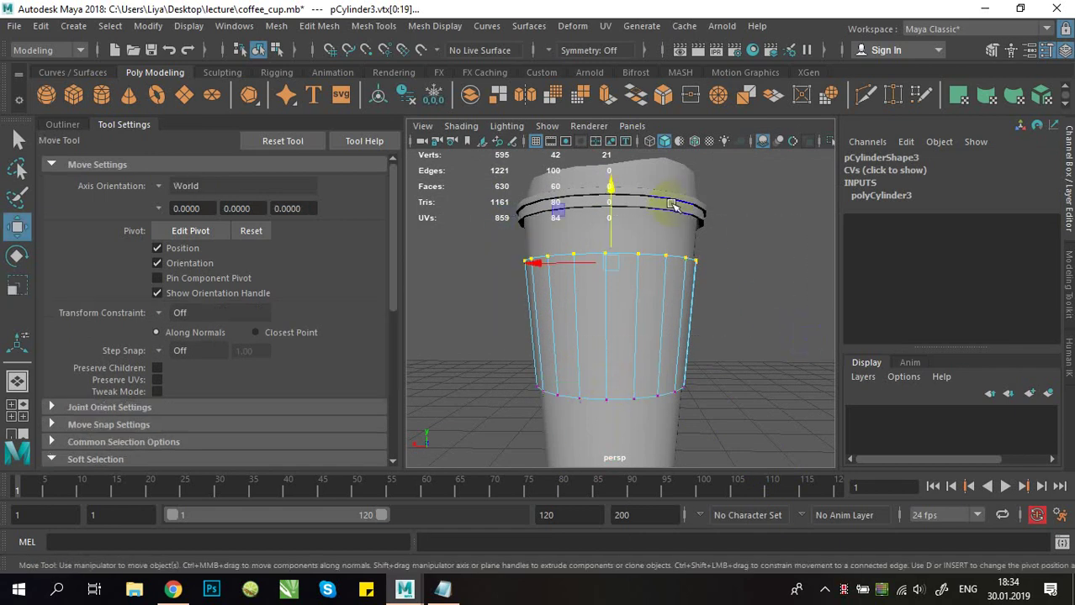
{"action": "left_click_drag", "start_coordinate": [618, 184], "coordinate": [619, 228]}
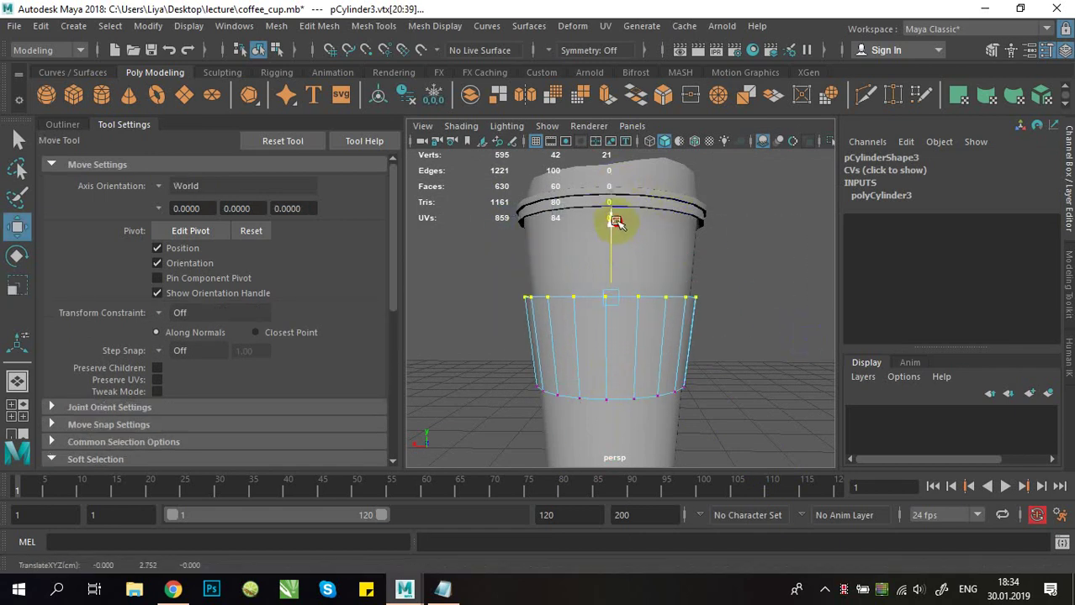
{"action": "key", "text": "r"}
{"action": "left_click_drag", "start_coordinate": [621, 308], "coordinate": [628, 333], "text": "alt"}
{"action": "left_click_drag", "start_coordinate": [597, 250], "coordinate": [667, 284]}
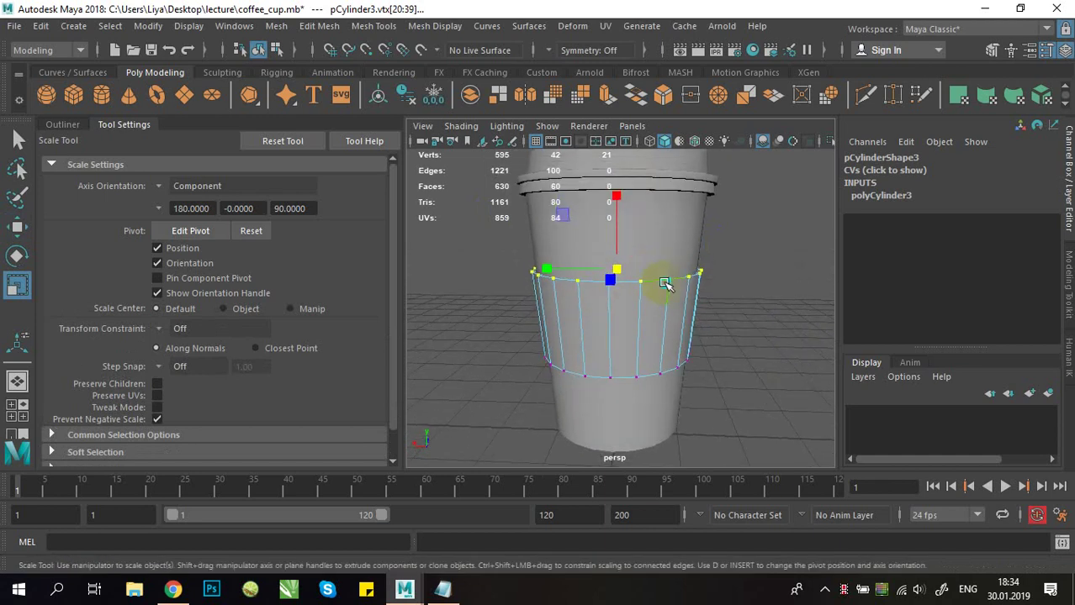
Step: Select the top and bottom cap faces of the sleeve cylinder in face mode, check them in wireframe and delete them
{"action": "right_click_drag", "start_coordinate": [667, 283], "coordinate": [671, 184]}
{"action": "left_click_drag", "start_coordinate": [678, 306], "coordinate": [653, 247], "text": "alt"}
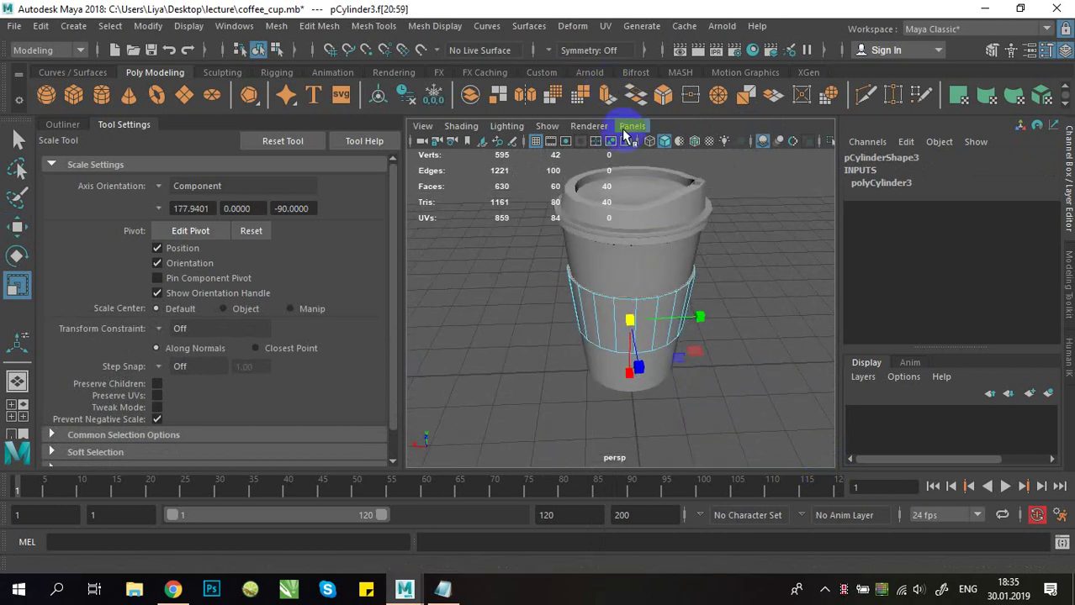
{"action": "right_click_drag", "start_coordinate": [664, 253], "coordinate": [651, 128]}
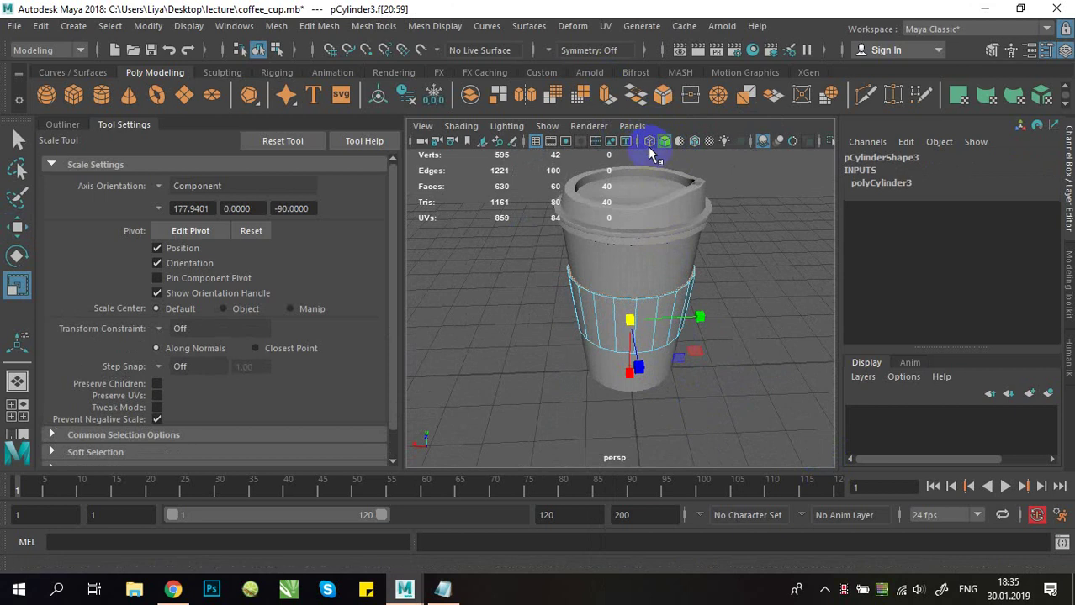
{"action": "left_click", "coordinate": [650, 139]}
{"action": "middle_click_drag", "start_coordinate": [656, 227], "coordinate": [629, 337], "text": "alt"}
{"action": "mouse_move", "coordinate": [626, 425]}
{"action": "left_mouse_down", "text": "alt"}
{"action": "mouse_move", "coordinate": [618, 364]}
{"action": "mouse_move", "coordinate": [597, 343]}
{"action": "left_mouse_up", "text": "alt"}
{"action": "left_click_drag", "start_coordinate": [648, 375], "coordinate": [609, 362], "text": "alt"}
{"action": "key", "text": "Delete"}
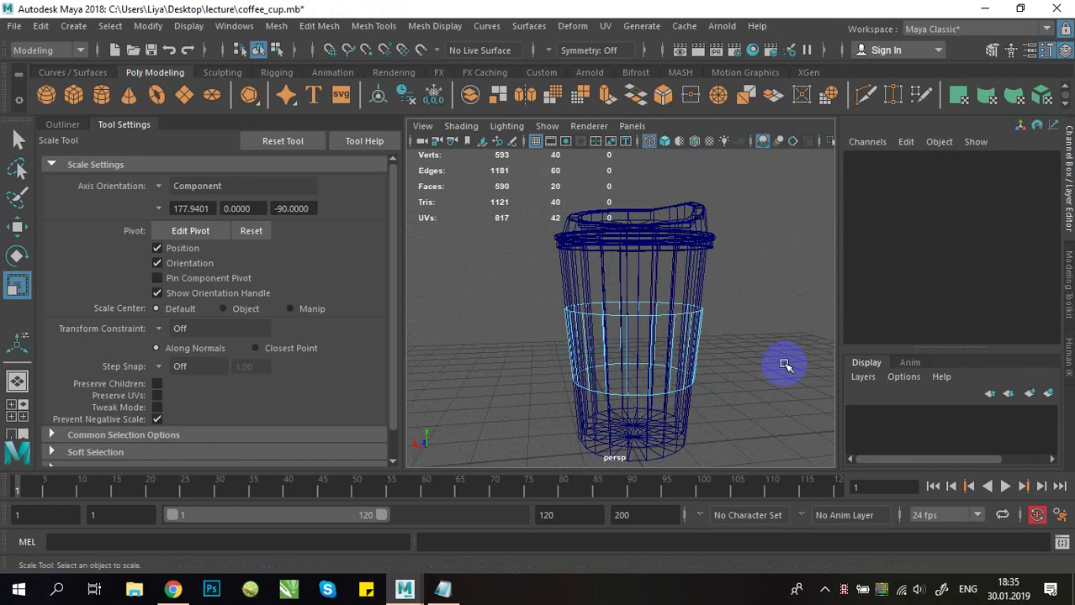
Step: Return to shaded display, select all side faces of the sleeve and extrude them slightly outward to give it thickness
{"action": "right_click_drag", "start_coordinate": [785, 365], "coordinate": [709, 339], "text": "alt"}
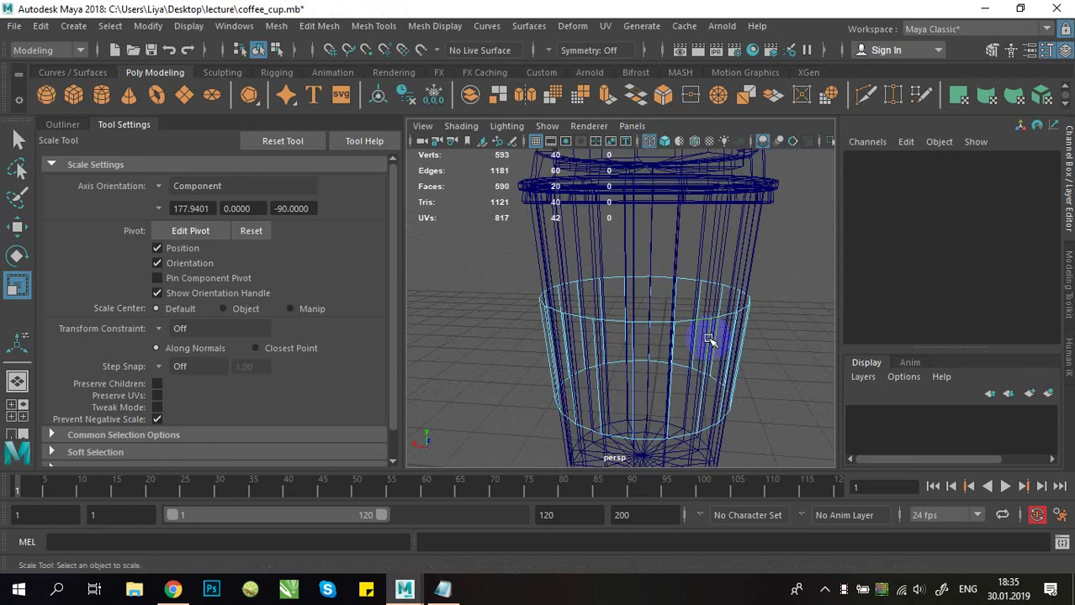
{"action": "left_click", "coordinate": [648, 140]}
{"action": "double_click", "coordinate": [713, 353]}
{"action": "left_click_drag", "start_coordinate": [740, 336], "coordinate": [645, 371], "text": "alt"}
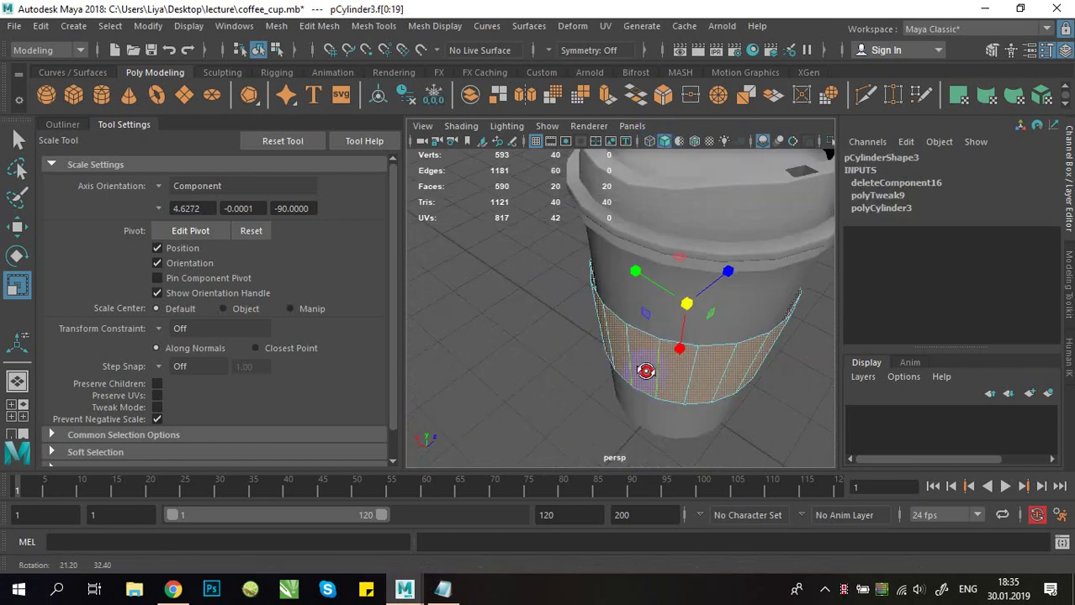
{"action": "right_click_drag", "start_coordinate": [645, 371], "coordinate": [655, 360], "text": "alt"}
{"action": "left_click_drag", "start_coordinate": [655, 360], "coordinate": [692, 360], "text": "alt"}
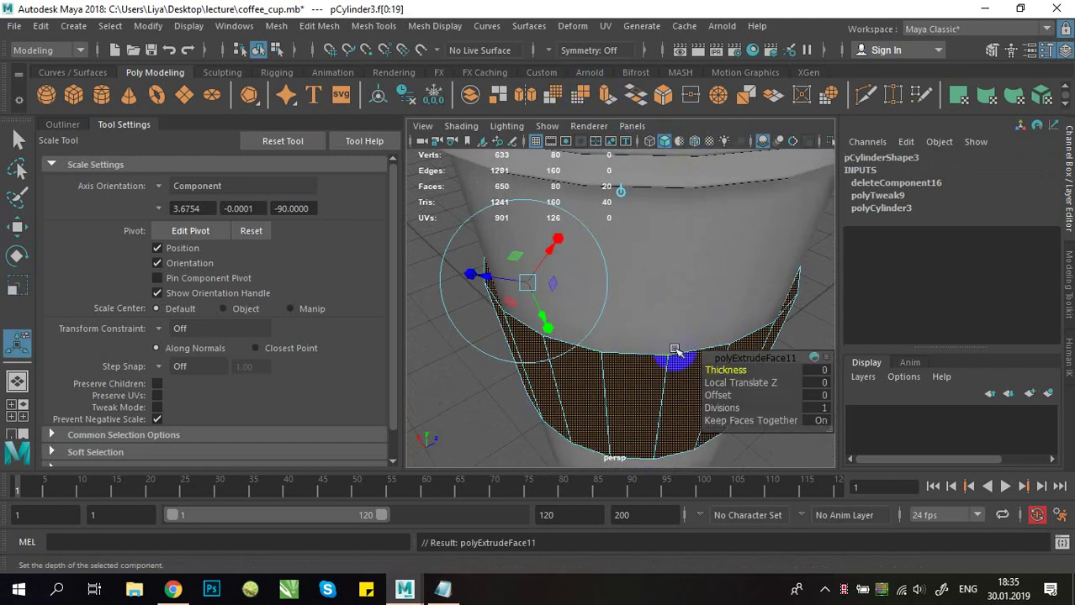
{"action": "left_click_drag", "start_coordinate": [566, 289], "coordinate": [565, 275], "text": "alt"}
{"action": "right_click_drag", "start_coordinate": [565, 274], "coordinate": [588, 281], "text": "alt"}
{"action": "mouse_move", "coordinate": [587, 281]}
{"action": "left_mouse_down", "text": "alt"}
{"action": "mouse_move", "coordinate": [619, 264]}
{"action": "mouse_move", "coordinate": [636, 269]}
{"action": "mouse_move", "coordinate": [607, 308]}
{"action": "mouse_move", "coordinate": [568, 272]}
{"action": "left_mouse_up", "text": "alt"}
{"action": "right_click_drag", "start_coordinate": [498, 339], "coordinate": [606, 340], "text": "alt"}
{"action": "left_click_drag", "start_coordinate": [468, 346], "coordinate": [467, 358]}
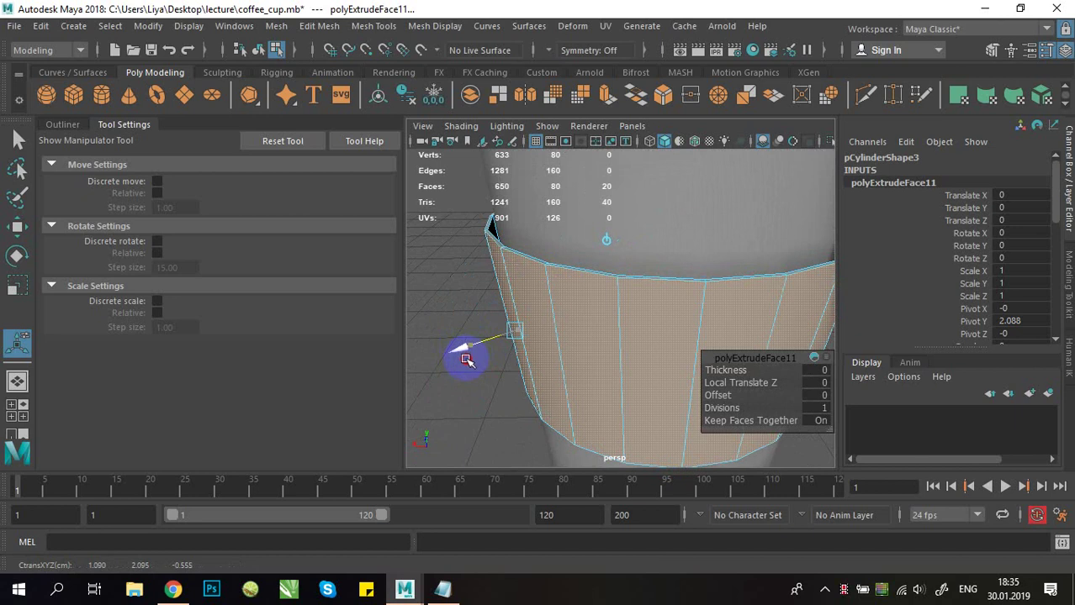
Step: Return the sleeve to object mode and scale it down uniformly to about 1.31 so it hugs the cup body
{"action": "right_click_drag", "start_coordinate": [606, 280], "coordinate": [692, 106]}
{"action": "right_click_drag", "start_coordinate": [659, 361], "coordinate": [624, 361], "text": "alt"}
{"action": "key", "text": "r"}
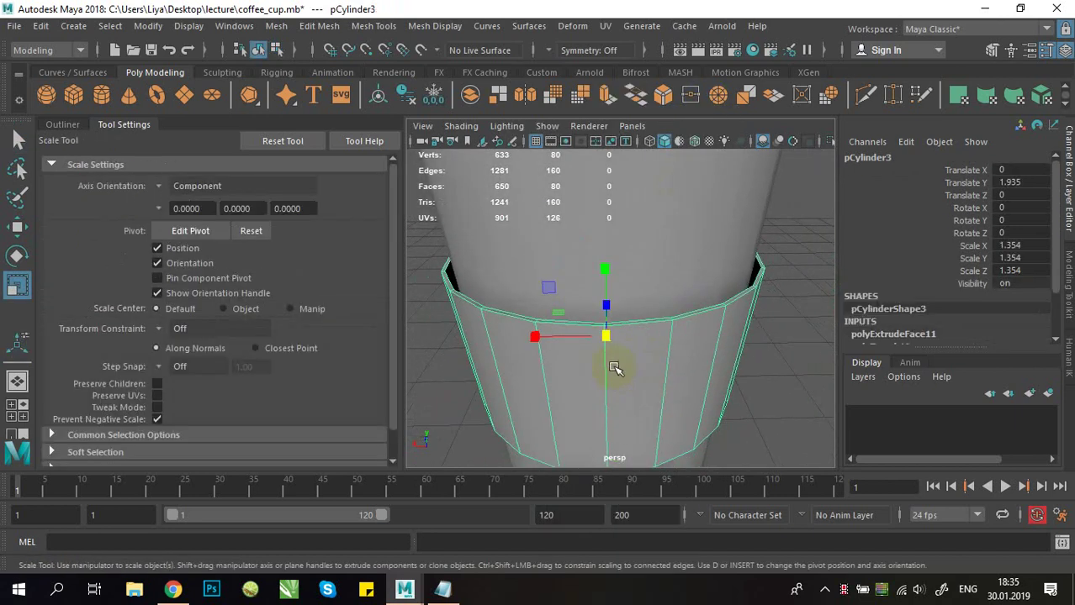
{"action": "left_click_drag", "start_coordinate": [603, 334], "coordinate": [655, 267]}
{"action": "right_click_drag", "start_coordinate": [656, 268], "coordinate": [583, 318], "text": "alt"}
{"action": "left_click_drag", "start_coordinate": [582, 318], "coordinate": [606, 361], "text": "alt"}
{"action": "right_click_drag", "start_coordinate": [707, 341], "coordinate": [703, 337], "text": "alt"}
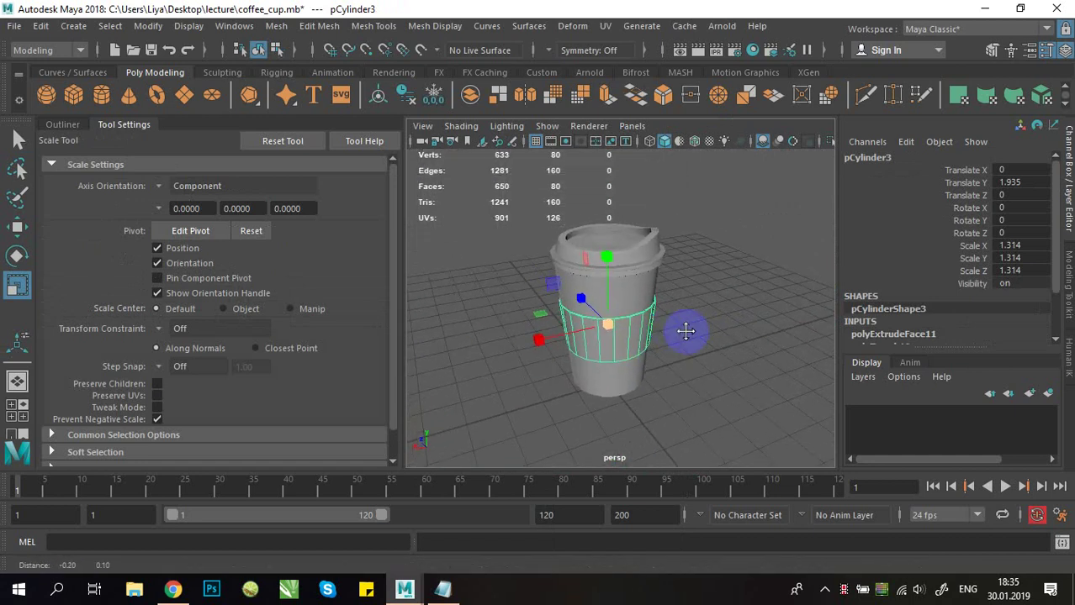
Step: Deselect the sleeve and examine the whole cup with its lid and sleeve from several angles
{"action": "left_click", "coordinate": [736, 337]}
{"action": "key", "text": "space"}
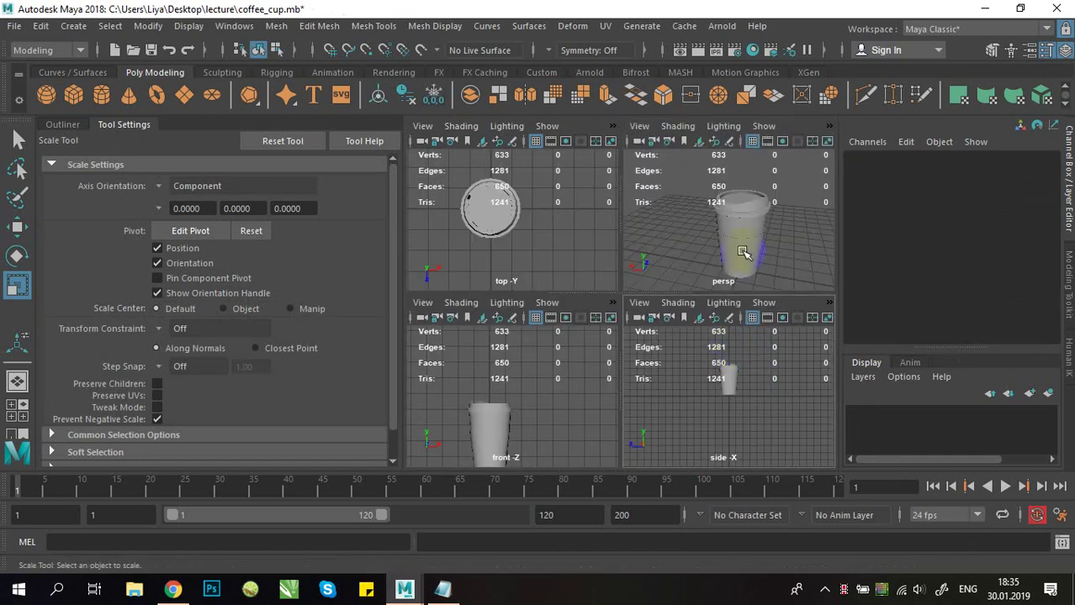
{"action": "key", "text": "space"}
{"action": "left_click_drag", "start_coordinate": [744, 288], "coordinate": [640, 333], "text": "alt"}
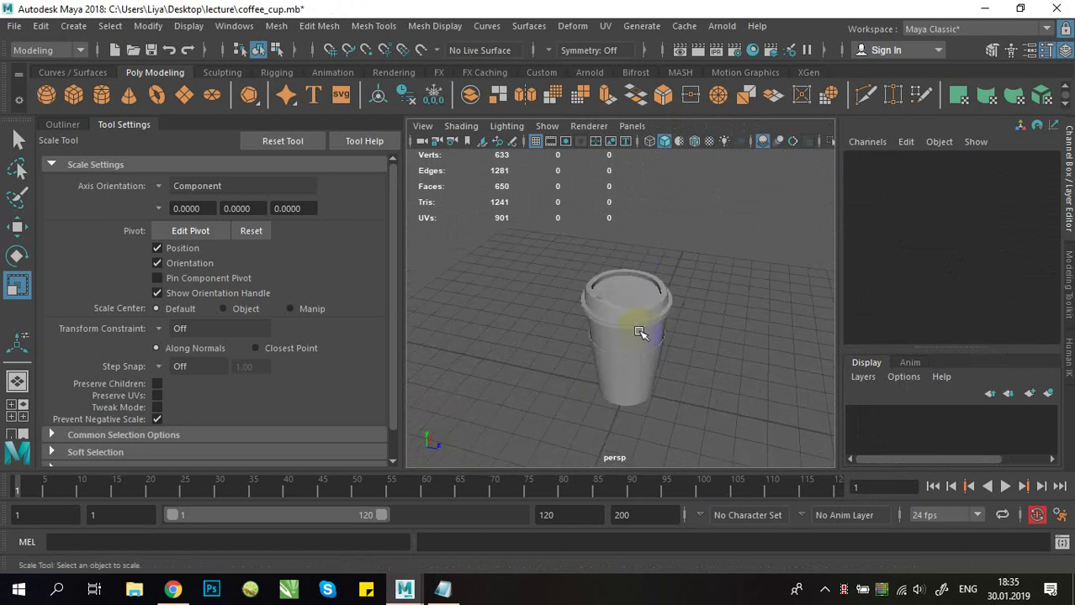
{"action": "left_click_drag", "start_coordinate": [721, 307], "coordinate": [690, 343], "text": "alt"}
{"action": "mouse_move", "coordinate": [689, 343]}
{"action": "right_mouse_down", "text": "alt"}
{"action": "mouse_move", "coordinate": [739, 353]}
{"action": "mouse_move", "coordinate": [704, 346]}
{"action": "right_mouse_up", "text": "alt"}
{"action": "left_click_drag", "start_coordinate": [705, 346], "coordinate": [705, 313], "text": "alt"}
{"action": "right_click_drag", "start_coordinate": [720, 353], "coordinate": [714, 362], "text": "alt"}
{"action": "left_click_drag", "start_coordinate": [713, 362], "coordinate": [607, 299], "text": "alt"}
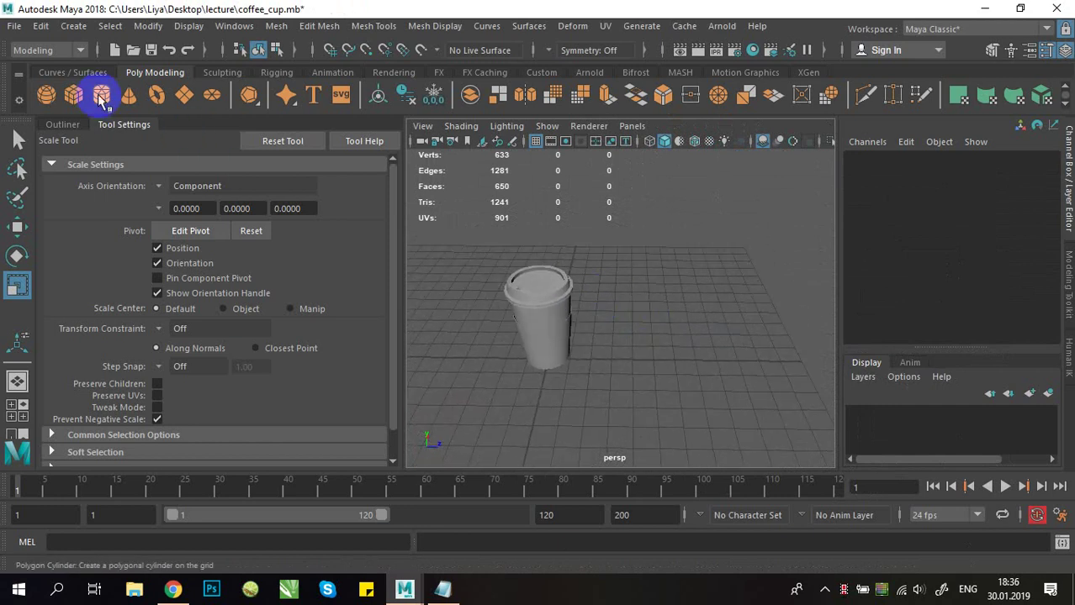
Step: Create a polygon sphere and move it along Z to about 5.0, beside the cup
{"action": "left_click", "coordinate": [47, 94]}
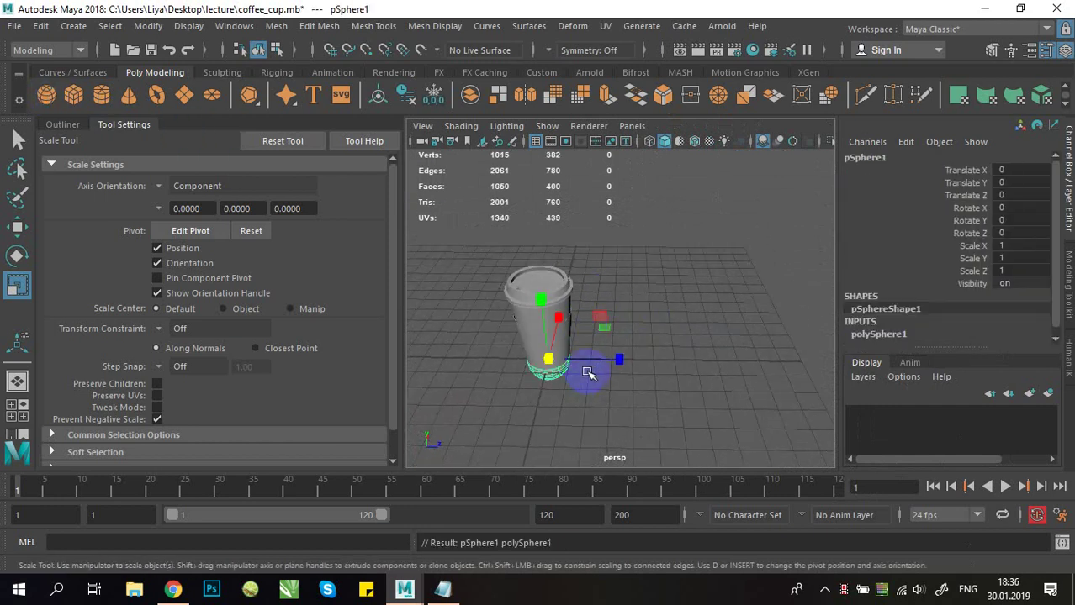
{"action": "key", "text": "w"}
{"action": "left_click_drag", "start_coordinate": [619, 362], "coordinate": [728, 364]}
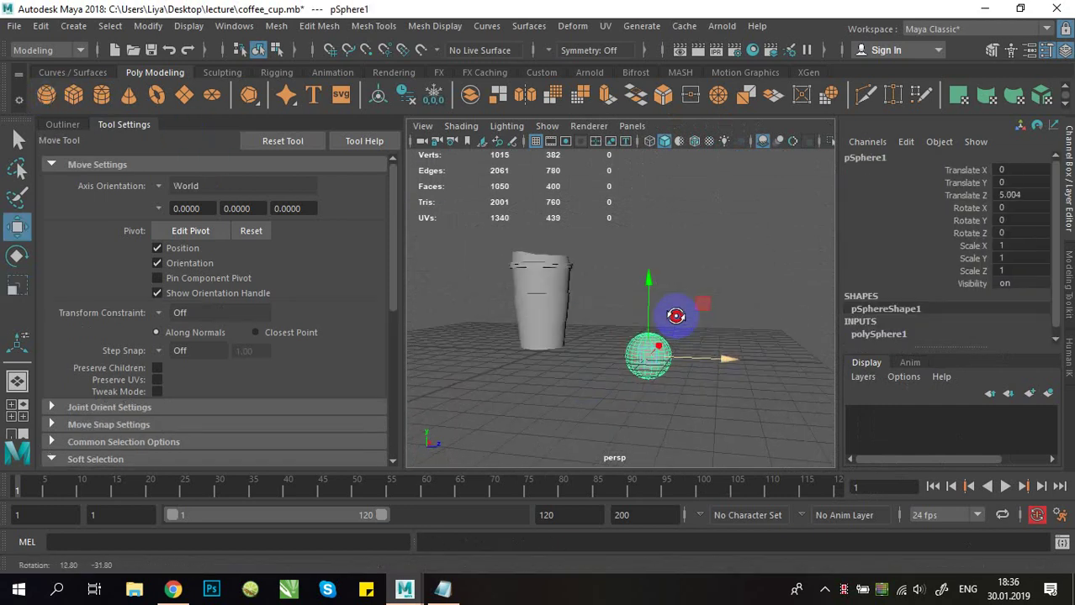
{"action": "left_click_drag", "start_coordinate": [675, 316], "coordinate": [690, 370], "text": "alt"}
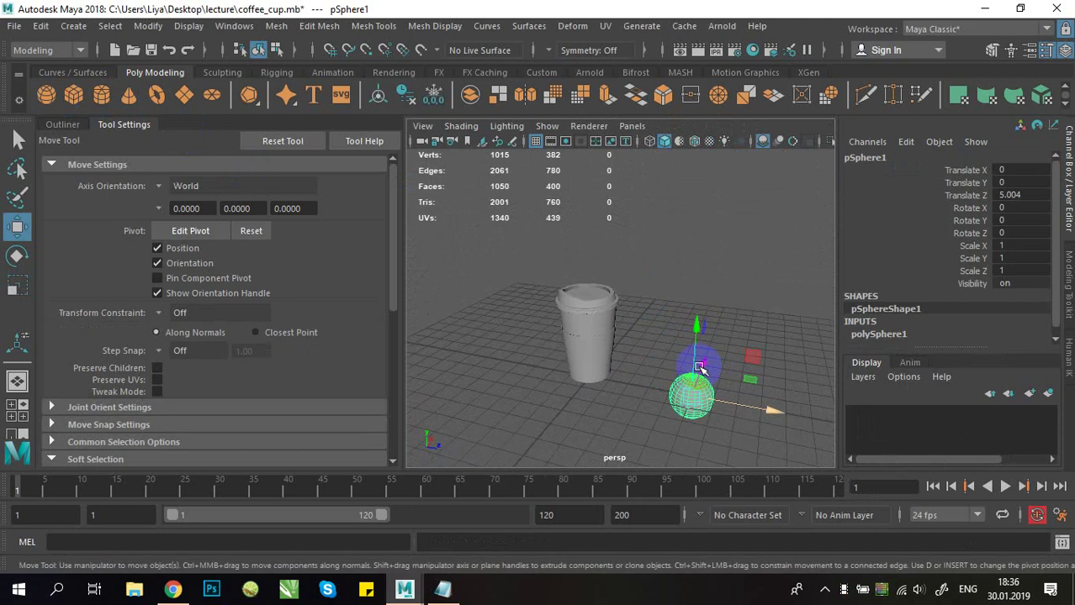
Step: Create a polygon cube and move it along Z to about -6.03, on the other side of the cup
{"action": "left_click", "coordinate": [74, 98]}
{"action": "left_click_drag", "start_coordinate": [664, 264], "coordinate": [578, 365], "text": "alt"}
{"action": "left_click_drag", "start_coordinate": [578, 365], "coordinate": [694, 370], "text": "alt"}
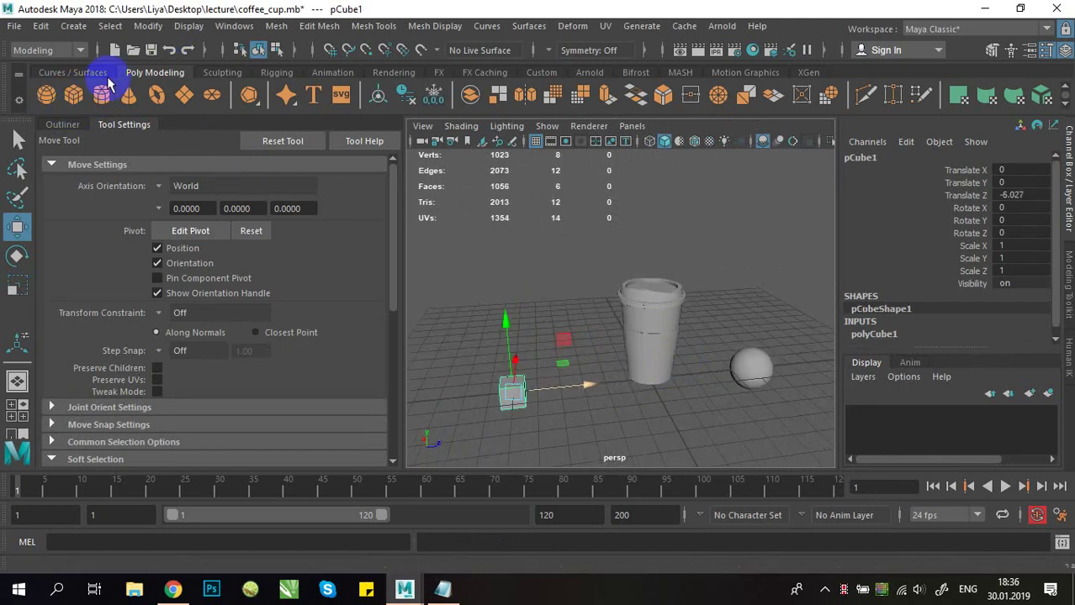
Step: Turn on Interactive Creation for polygon primitives
{"action": "left_click", "coordinate": [147, 26]}
{"action": "left_click", "coordinate": [147, 26]}
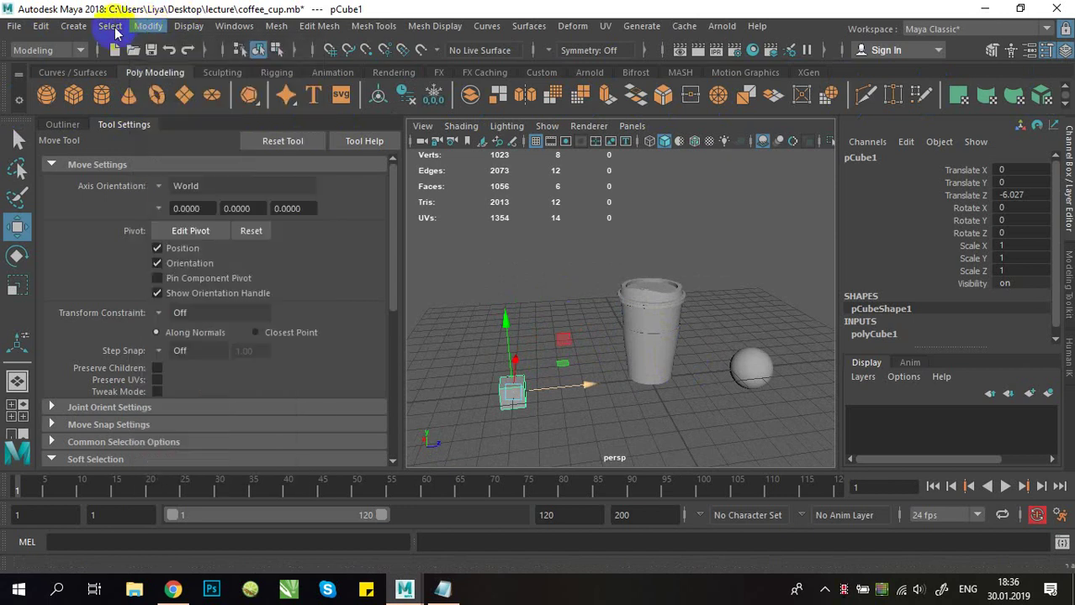
{"action": "left_click", "coordinate": [73, 26]}
{"action": "mouse_move", "coordinate": [143, 84]}
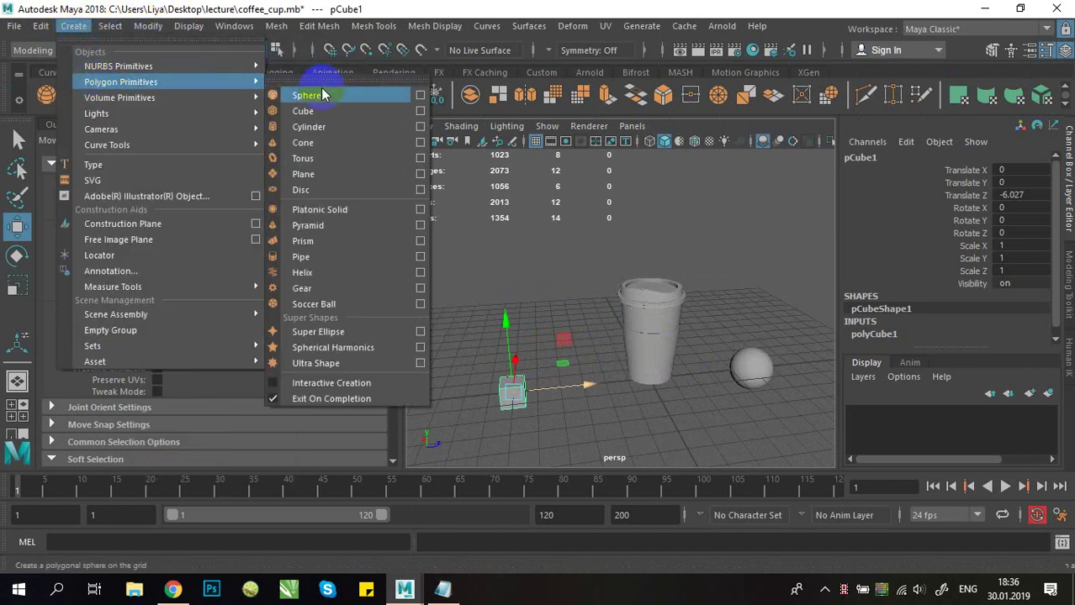
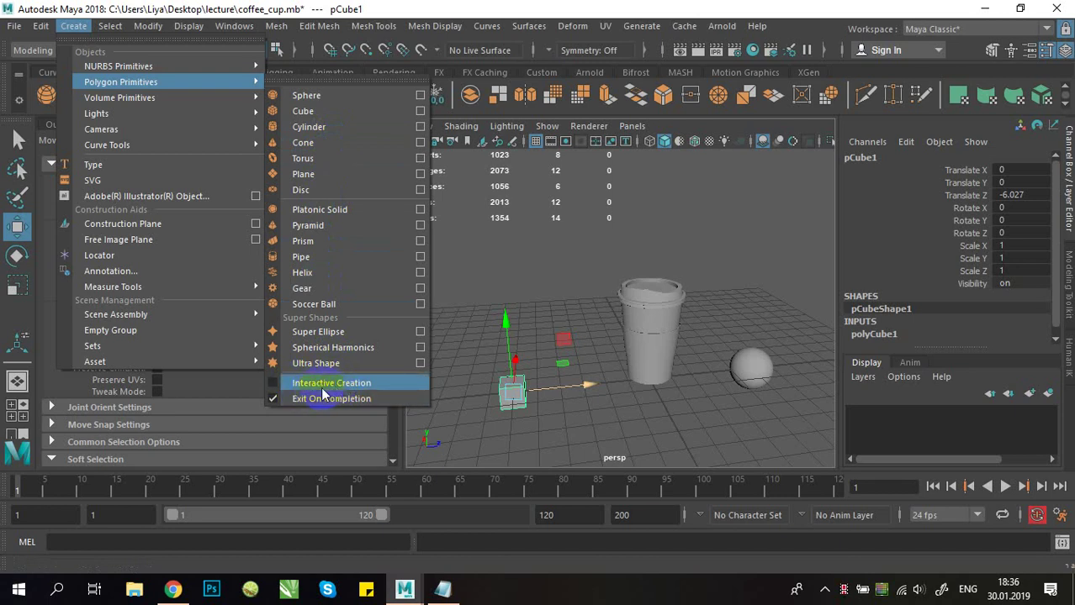
{"action": "left_click", "coordinate": [276, 387]}
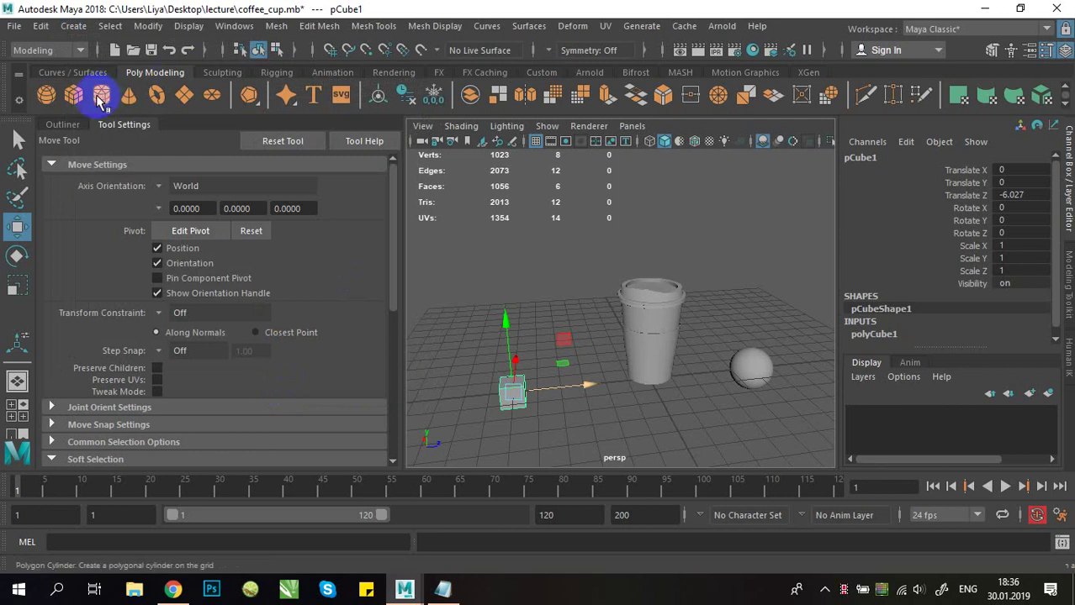
Step: Draw a second polygon cube interactively beside the cup, setting its base on the grid and pulling up its height
{"action": "left_click", "coordinate": [73, 101]}
{"action": "left_click_drag", "start_coordinate": [546, 317], "coordinate": [602, 290]}
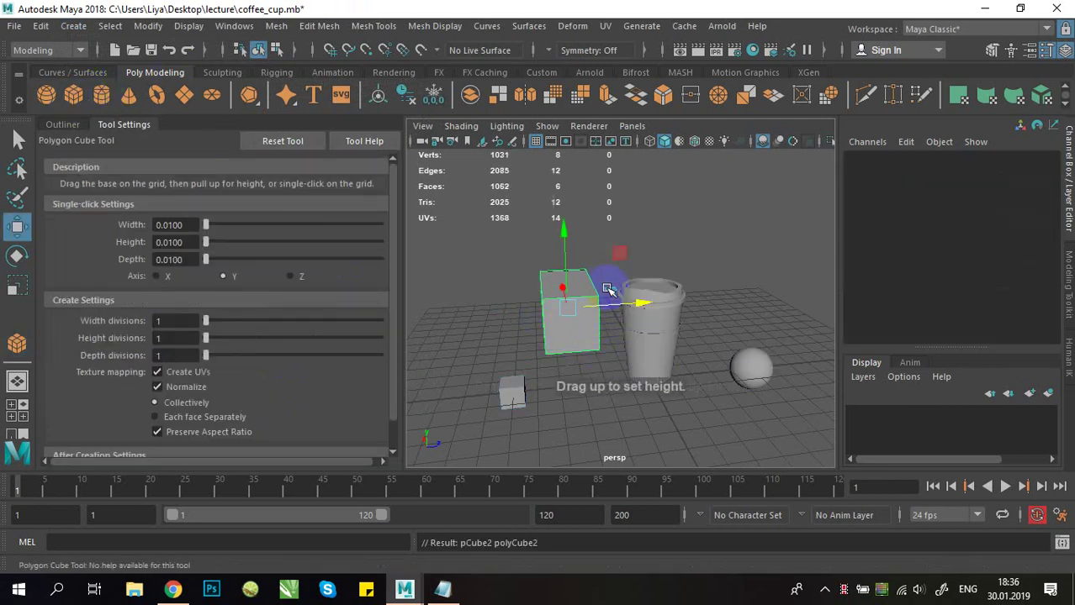
{"action": "left_click_drag", "start_coordinate": [729, 338], "coordinate": [620, 300], "text": "alt"}
{"action": "left_click_drag", "start_coordinate": [691, 289], "coordinate": [573, 356], "text": "alt"}
{"action": "left_click_drag", "start_coordinate": [580, 292], "coordinate": [746, 242], "text": "alt"}
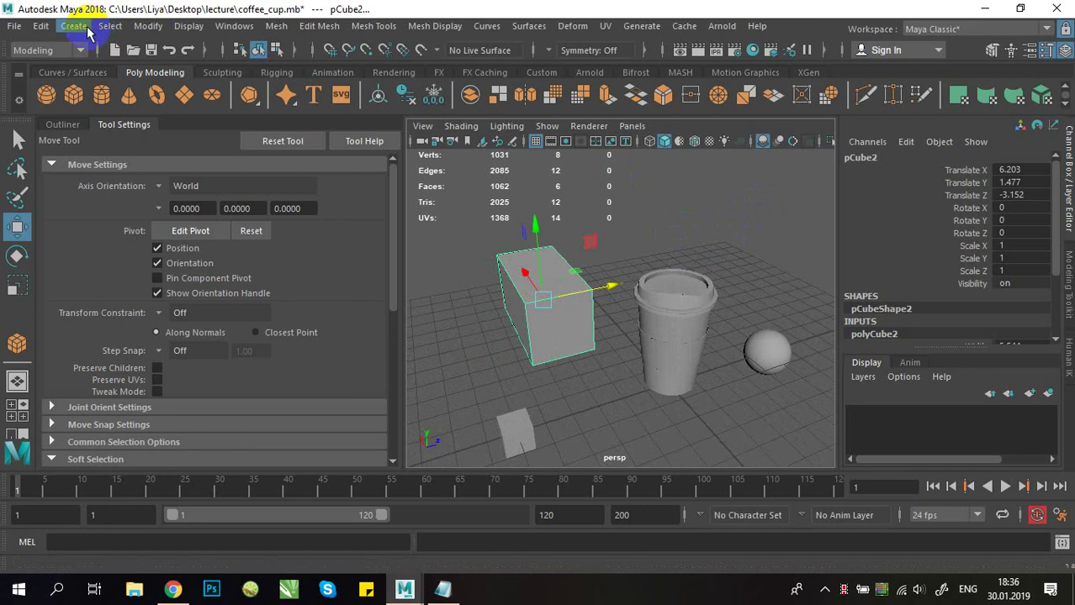
Step: Turn off Interactive Creation for polygon primitives
{"action": "left_click", "coordinate": [86, 29]}
{"action": "mouse_move", "coordinate": [185, 81]}
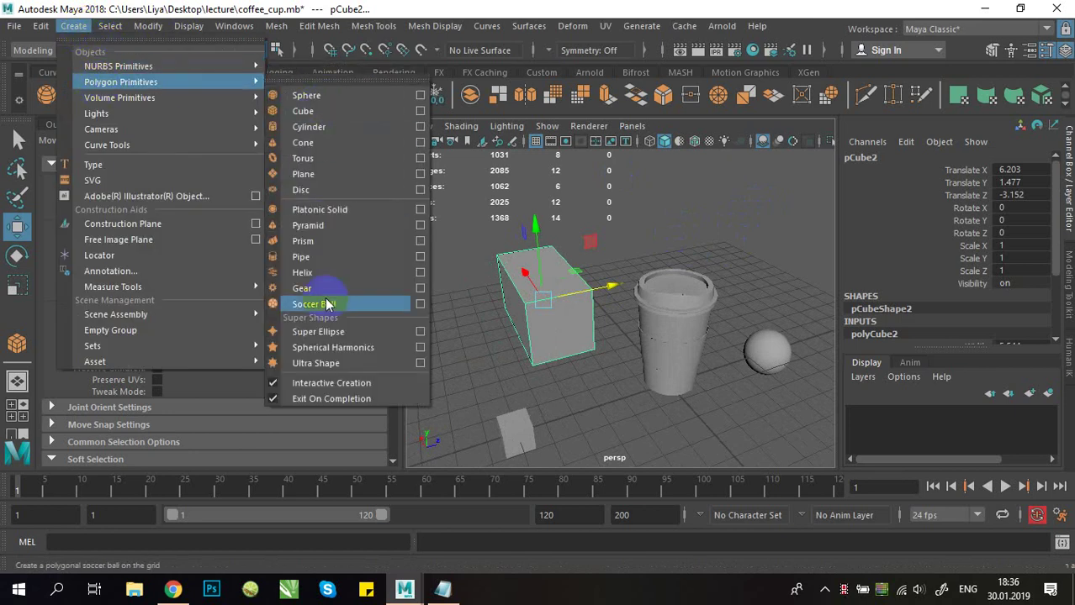
{"action": "left_click", "coordinate": [320, 386]}
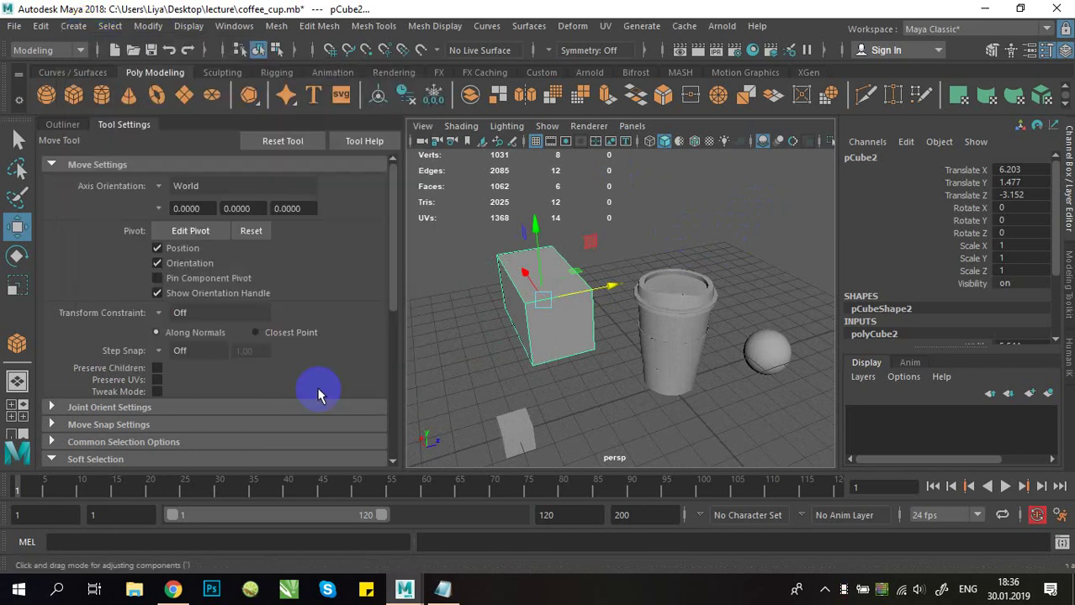
Step: Create another polygon cube and move it along Z to -3.76, between the small cube and the cup
{"action": "left_click", "coordinate": [76, 98]}
{"action": "middle_click_drag", "start_coordinate": [729, 378], "coordinate": [628, 338], "text": "alt"}
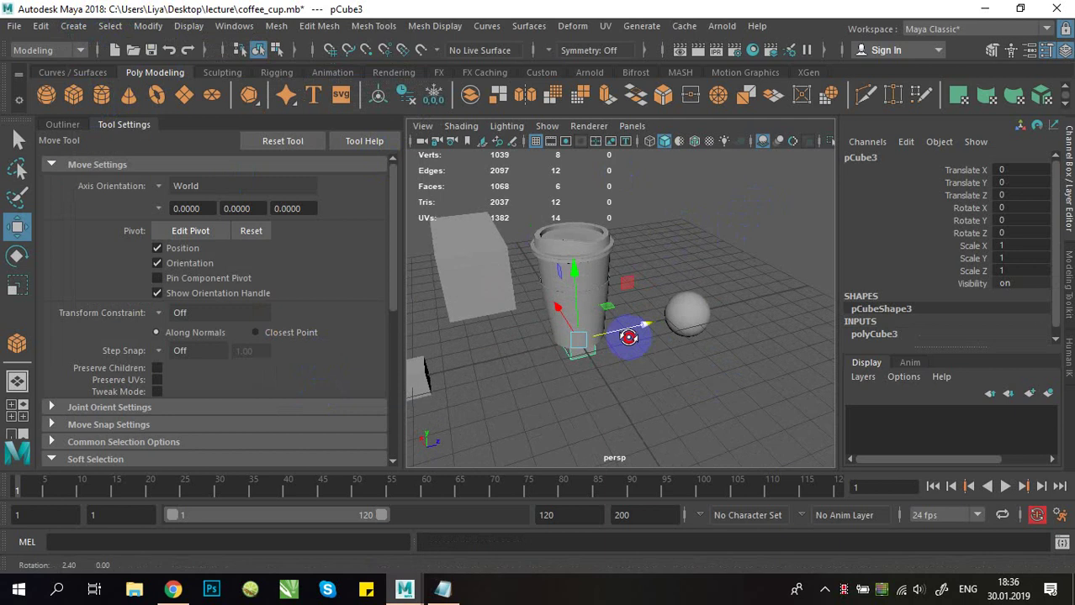
{"action": "left_click_drag", "start_coordinate": [628, 338], "coordinate": [556, 347], "text": "alt"}
{"action": "middle_click_drag", "start_coordinate": [506, 358], "coordinate": [698, 375], "text": "alt"}
{"action": "right_click_drag", "start_coordinate": [697, 374], "coordinate": [750, 378], "text": "alt"}
{"action": "middle_click_drag", "start_coordinate": [750, 379], "coordinate": [592, 380], "text": "alt"}
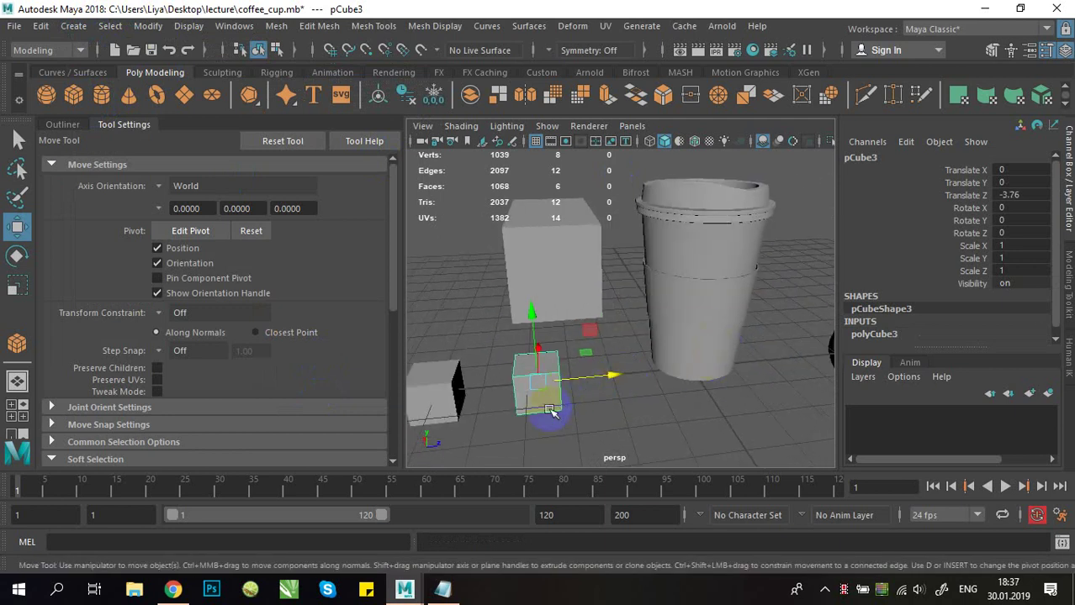
Step: Examine the three cubes, the coffee cup and the sphere from several angles and distances
{"action": "scroll", "coordinate": [693, 375], "scroll_direction": "down", "scroll_amount": 3}
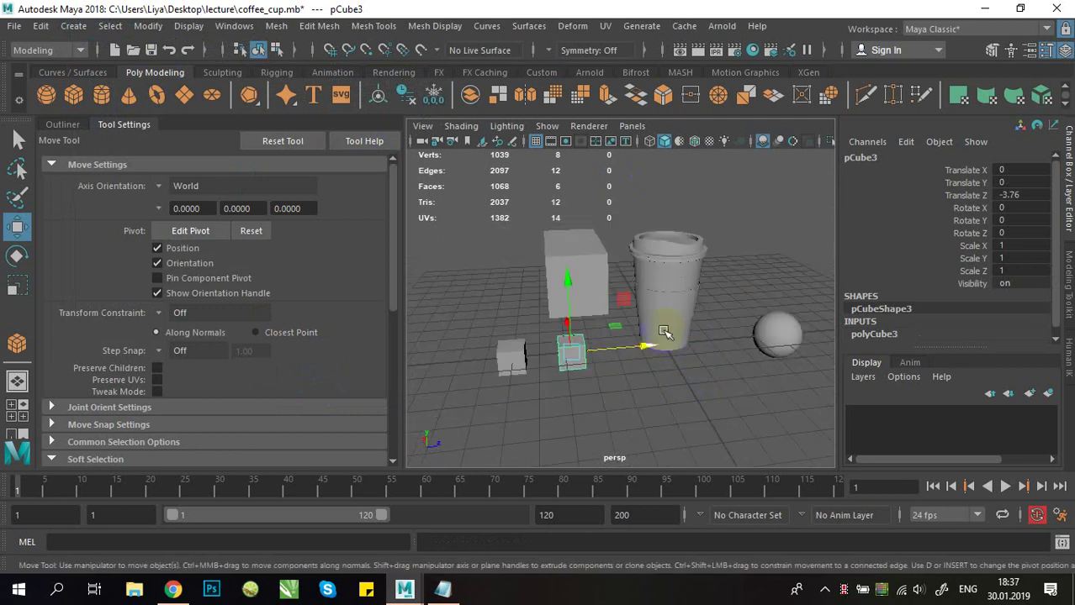
{"action": "middle_click_drag", "start_coordinate": [652, 377], "coordinate": [612, 386], "text": "alt"}
{"action": "mouse_move", "coordinate": [612, 386]}
{"action": "left_mouse_down", "text": "alt"}
{"action": "mouse_move", "coordinate": [583, 380]}
{"action": "mouse_move", "coordinate": [614, 370]}
{"action": "left_mouse_up", "text": "alt"}
{"action": "middle_click_drag", "start_coordinate": [614, 370], "coordinate": [717, 352], "text": "alt"}
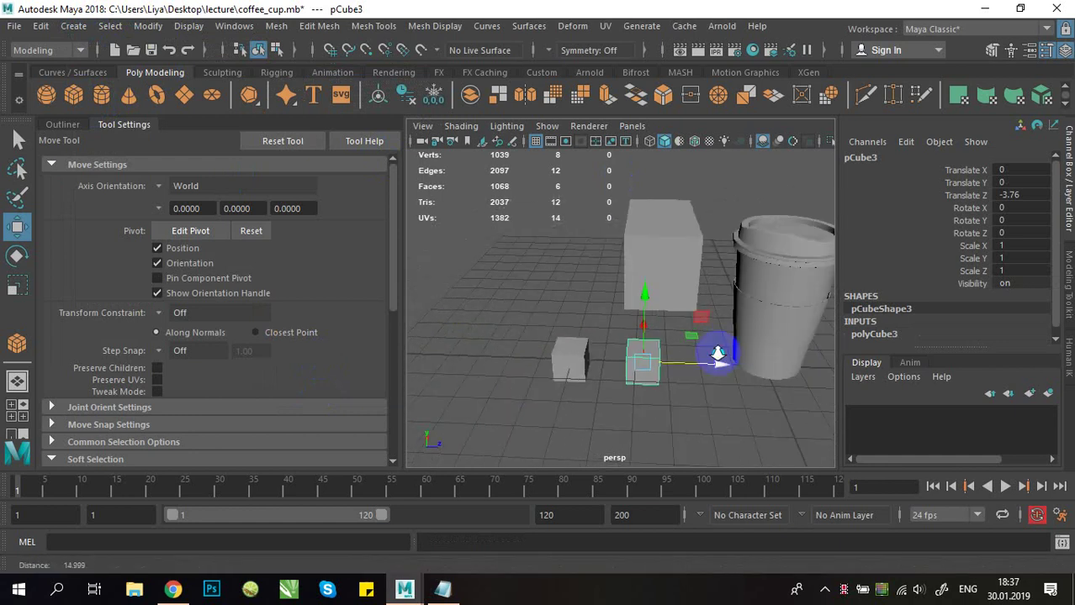
{"action": "left_click_drag", "start_coordinate": [717, 352], "coordinate": [680, 340], "text": "alt"}
{"action": "middle_click_drag", "start_coordinate": [679, 339], "coordinate": [710, 342], "text": "alt"}
{"action": "left_click_drag", "start_coordinate": [710, 342], "coordinate": [543, 313], "text": "alt"}
{"action": "middle_click_drag", "start_coordinate": [543, 313], "coordinate": [566, 357], "text": "alt"}
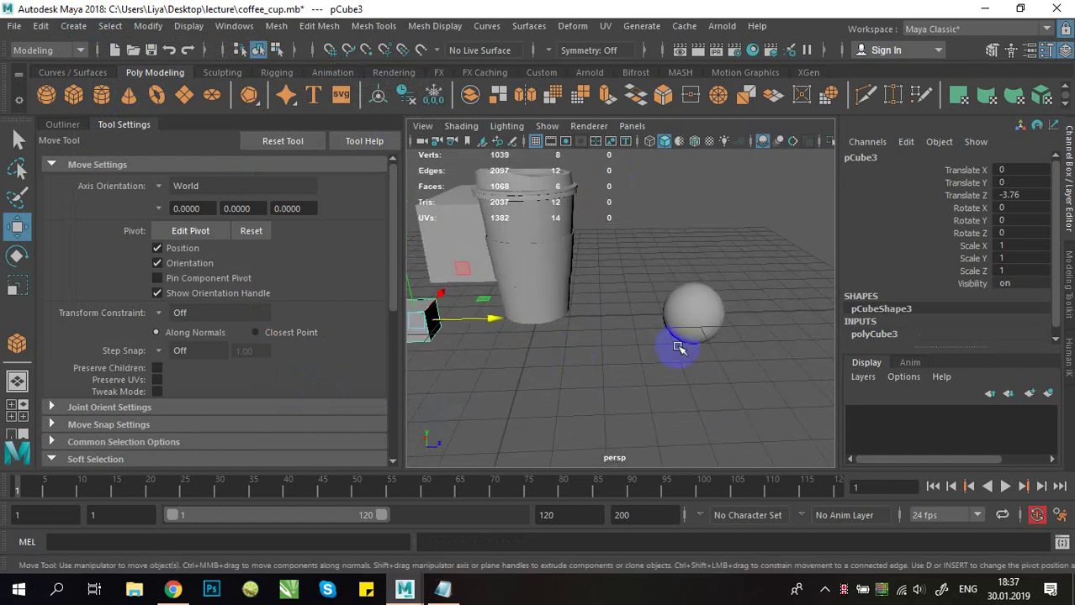
{"action": "right_click_drag", "start_coordinate": [676, 348], "coordinate": [649, 340], "text": "alt"}
{"action": "middle_click_drag", "start_coordinate": [649, 339], "coordinate": [681, 371], "text": "alt"}
{"action": "left_click_drag", "start_coordinate": [681, 372], "coordinate": [622, 397], "text": "alt"}
Step: Save the scene and open the NVIDIA GPU activity window to check which applications are running on the GPU
{"action": "key", "text": "ctrl+s"}
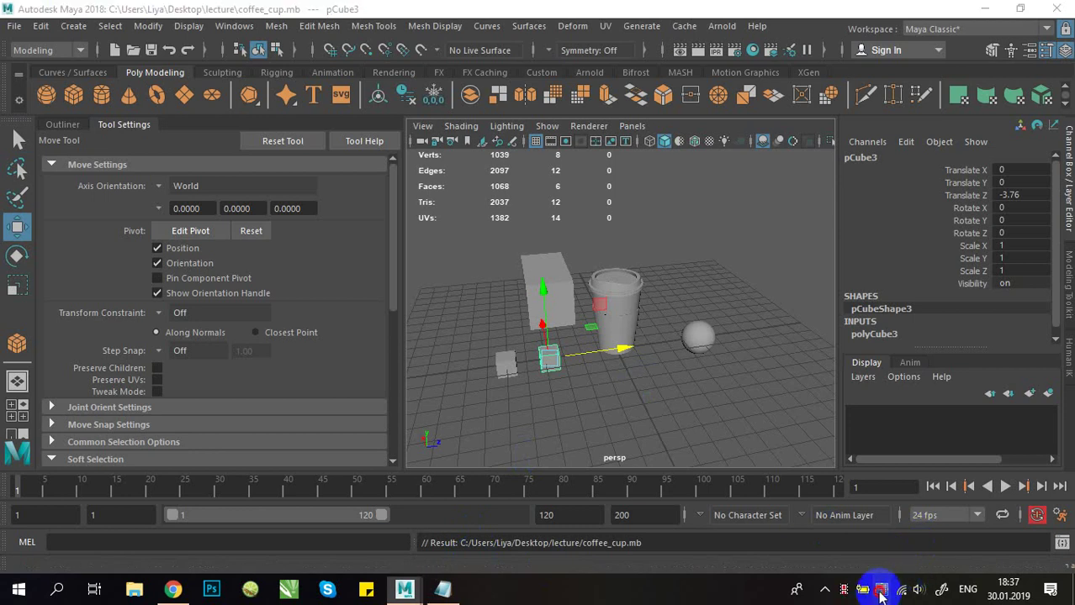
{"action": "left_click", "coordinate": [881, 590]}
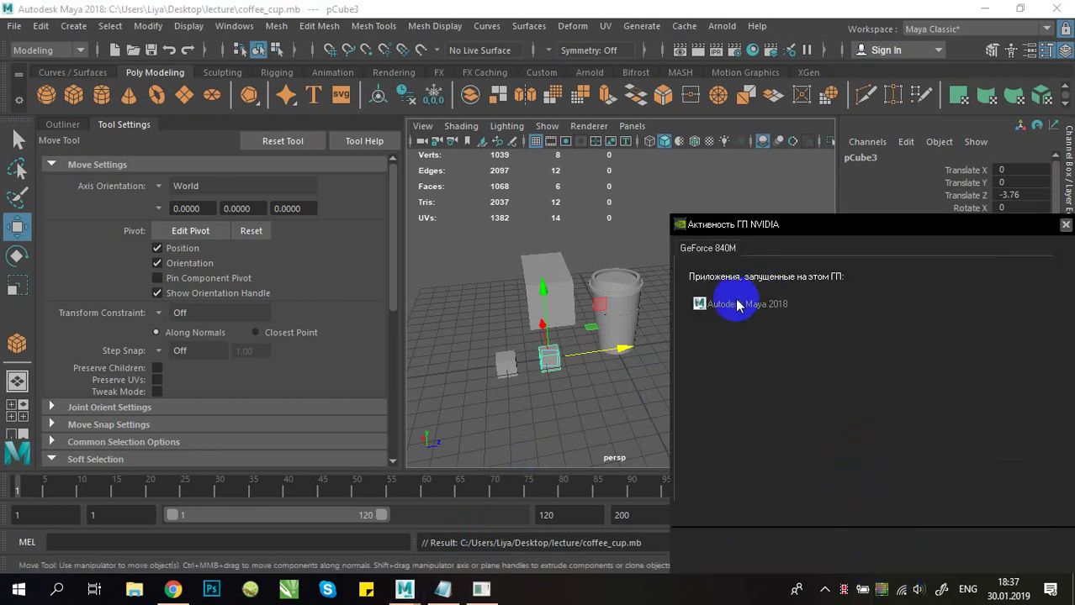